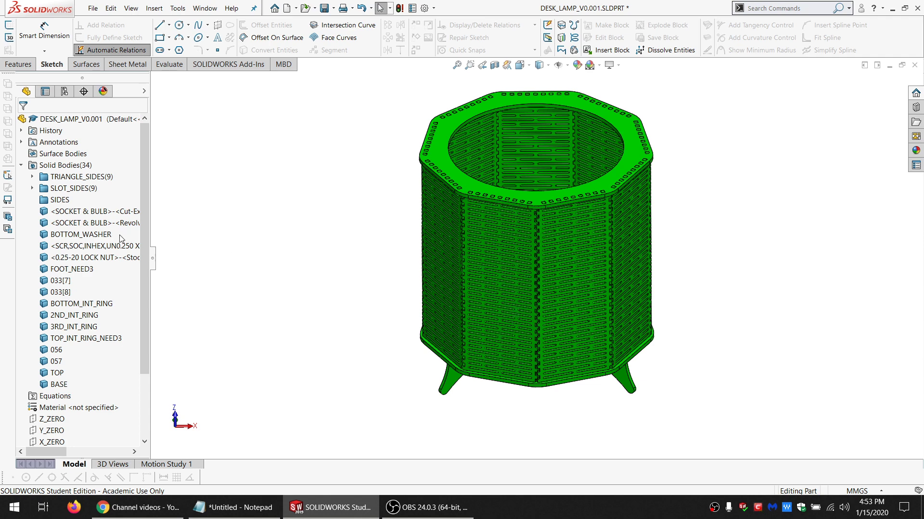
Hide the SLOT_SIDES bodies and show the TRIANGLE_SIDES bodies
right_click(86, 190)
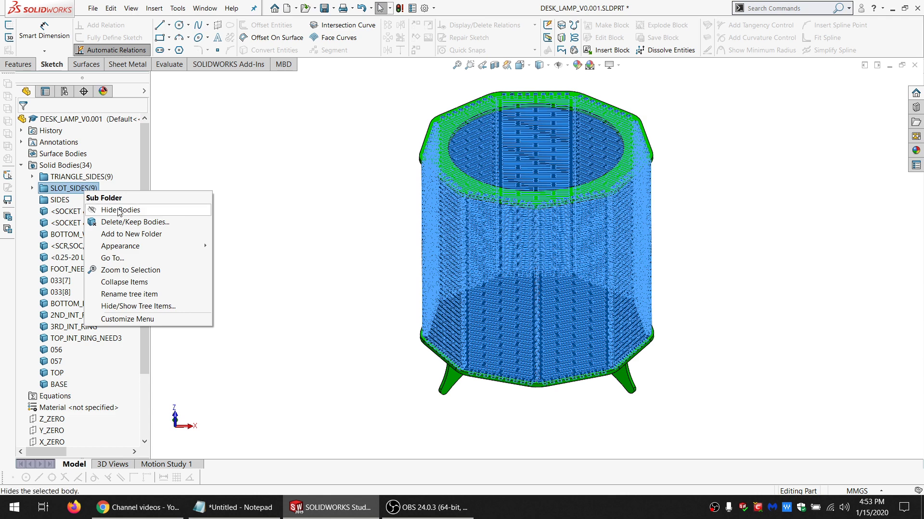
click(119, 210)
right_click(73, 177)
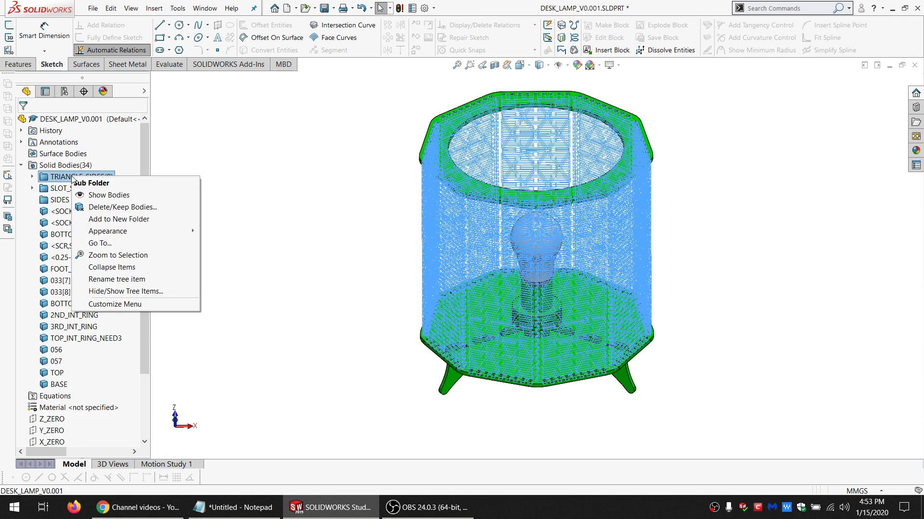
click(101, 195)
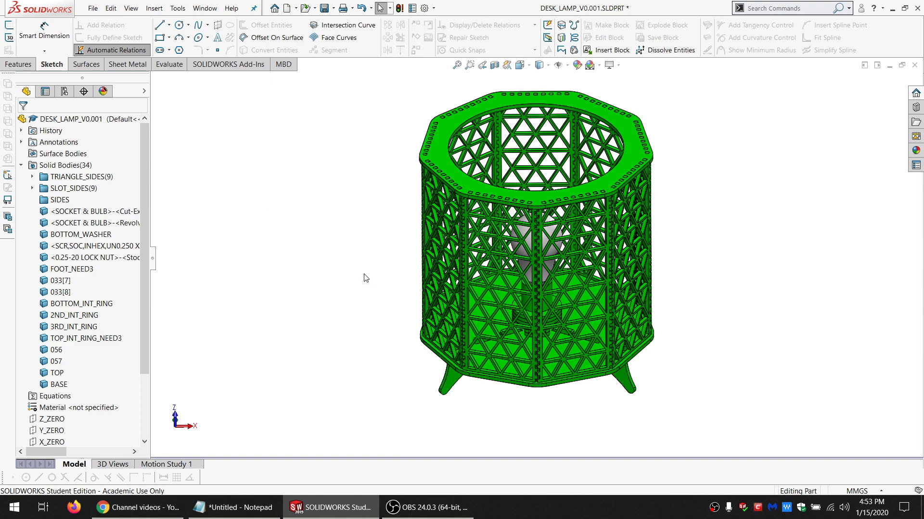
middle_drag(540, 295, 532, 284)
scroll(533, 267, down, 4)
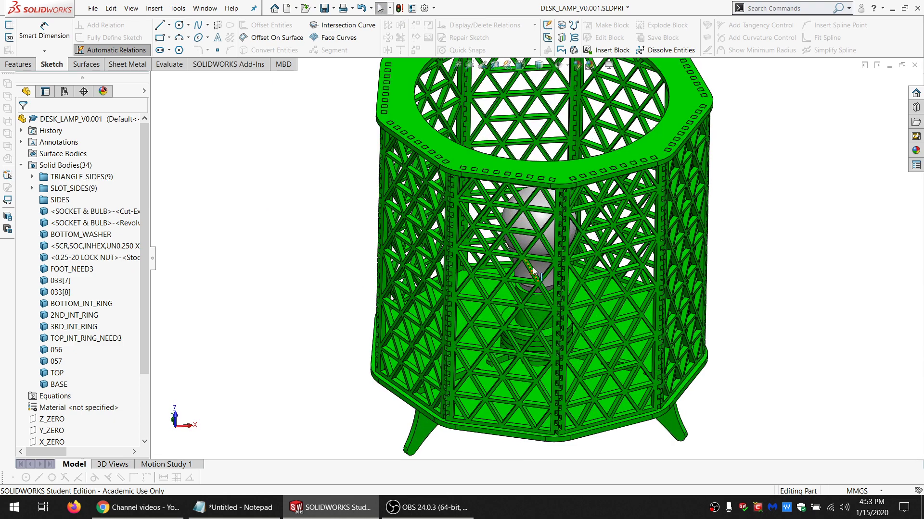
scroll(528, 272, up, 4)
scroll(529, 203, down, 4)
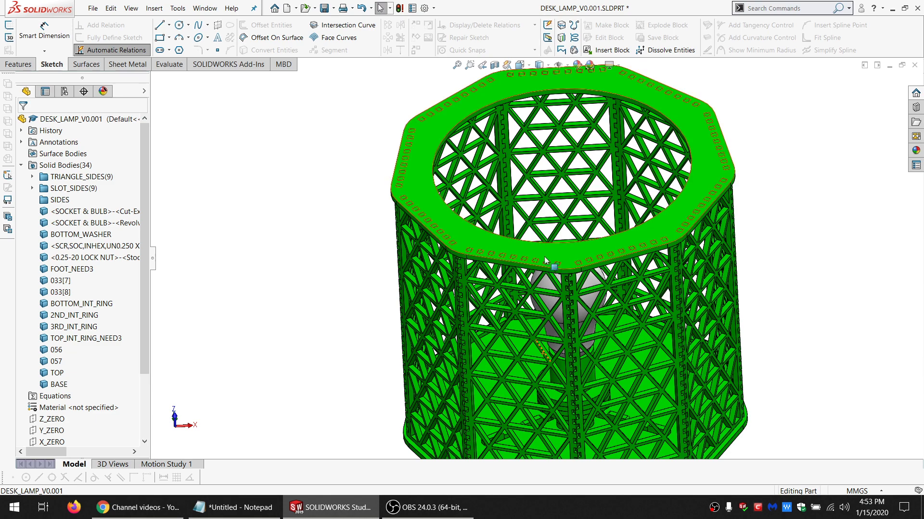
scroll(538, 253, up, 3)
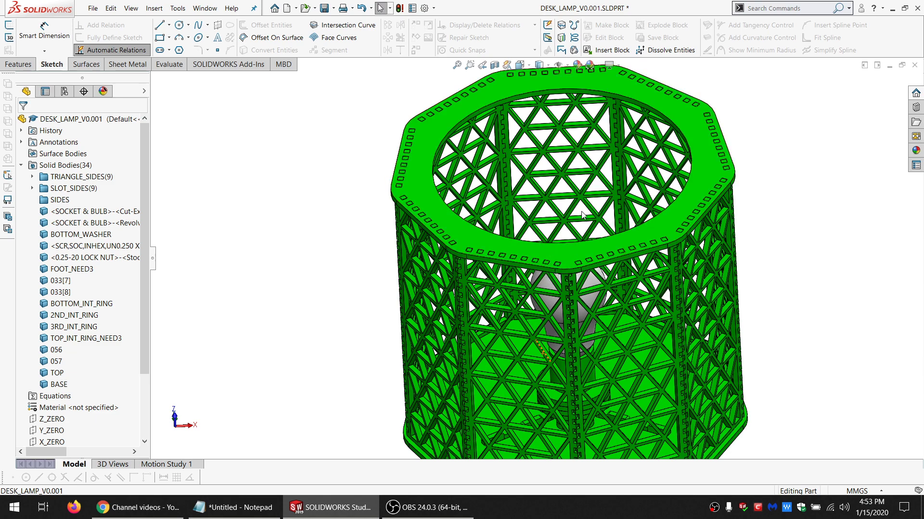
scroll(581, 212, up, 2)
scroll(560, 284, down, 3)
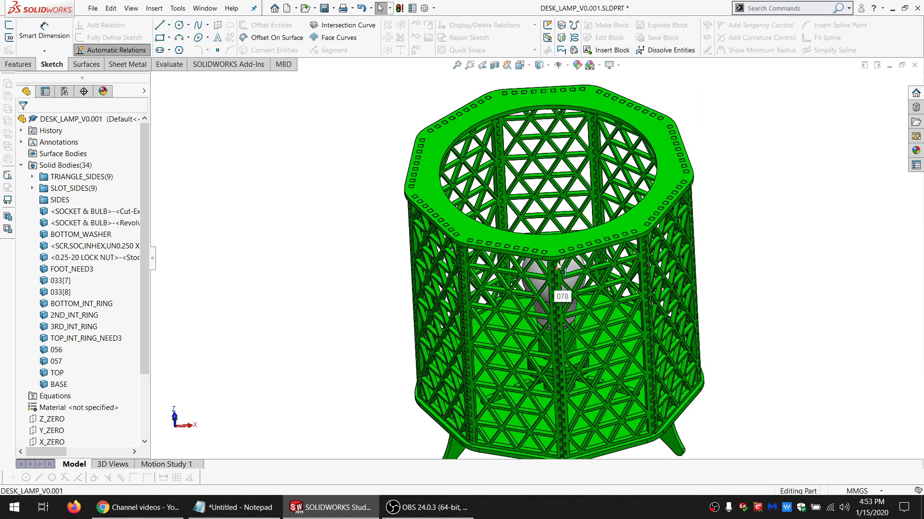
scroll(558, 263, up, 3)
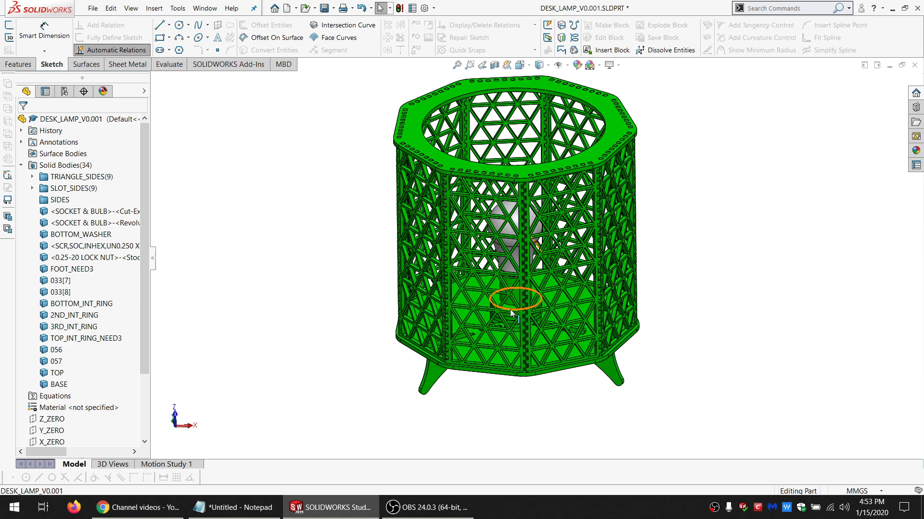
Inspect the lamp from top, isometric and low side views to check its corner joints
key(ctrl+1)
scroll(469, 284, down, 5)
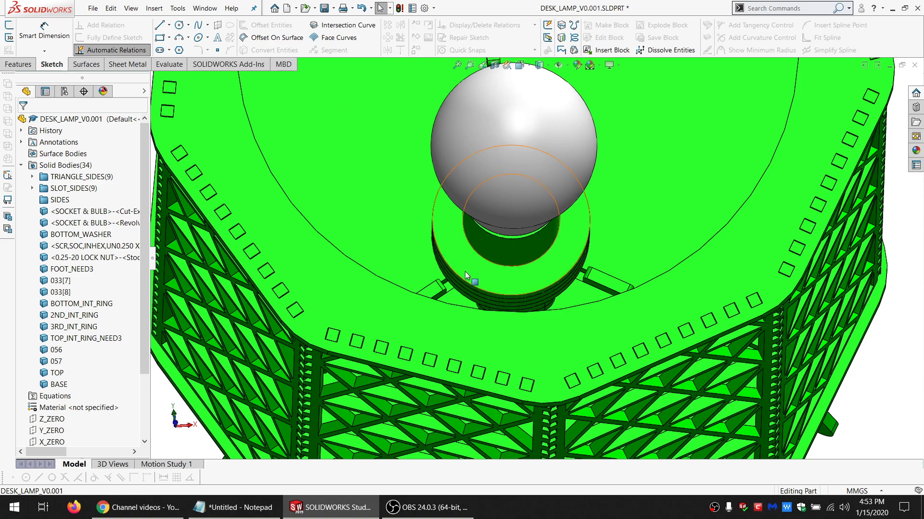
key(ctrl+7)
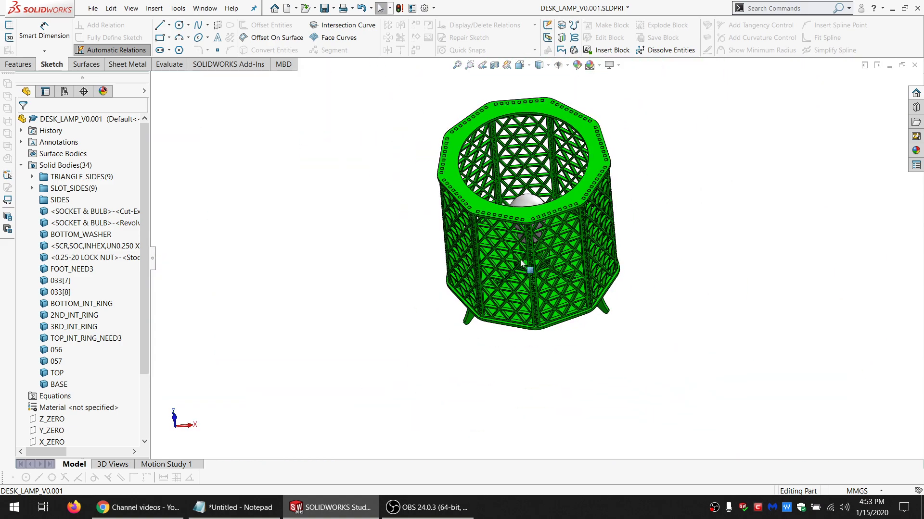
scroll(520, 259, down, 3)
scroll(536, 247, down, 2)
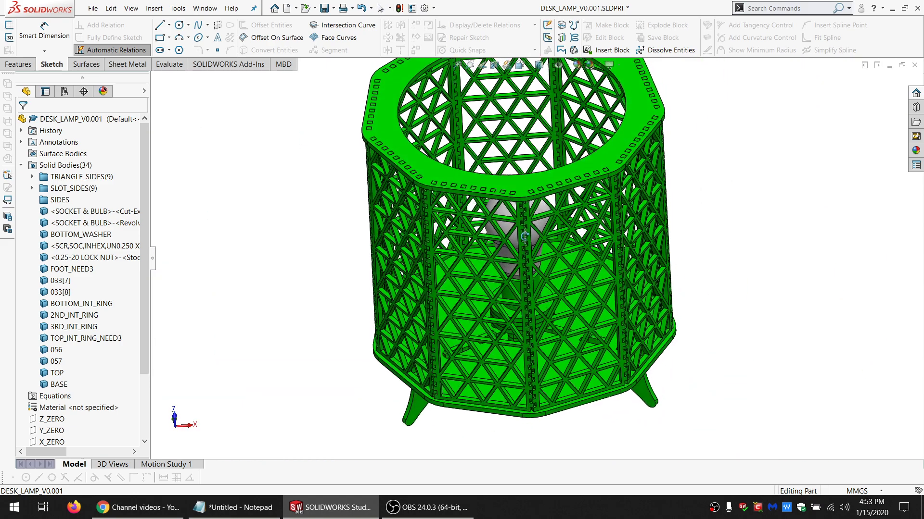
middle_drag(524, 237, 570, 345)
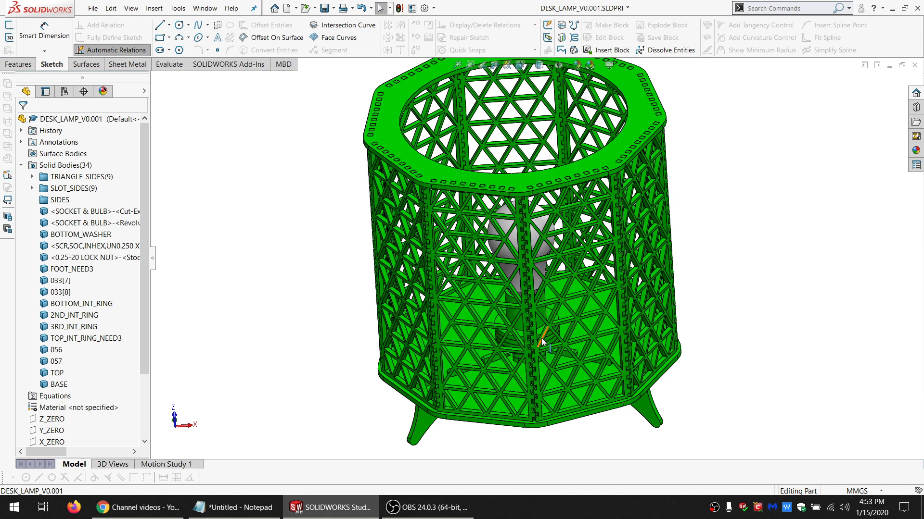
scroll(543, 368, down, 2)
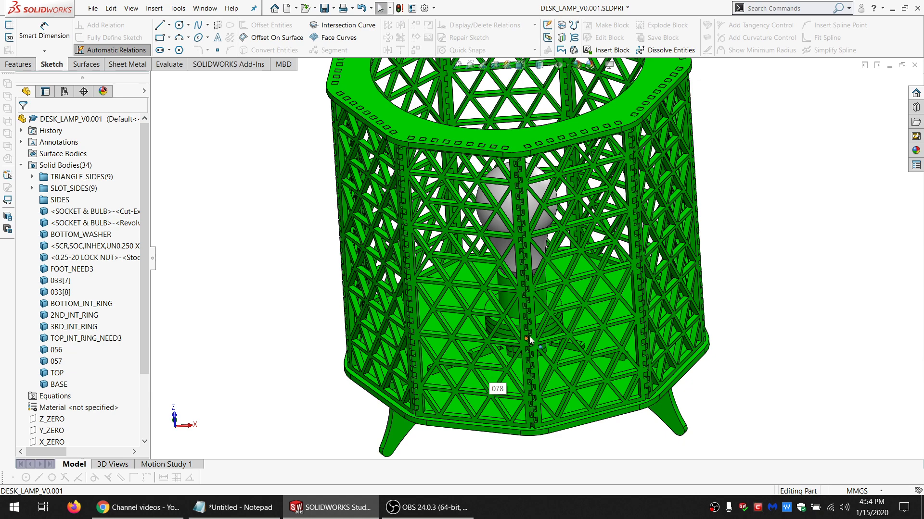
scroll(526, 336, up, 3)
scroll(541, 185, down, 3)
scroll(537, 182, up, 3)
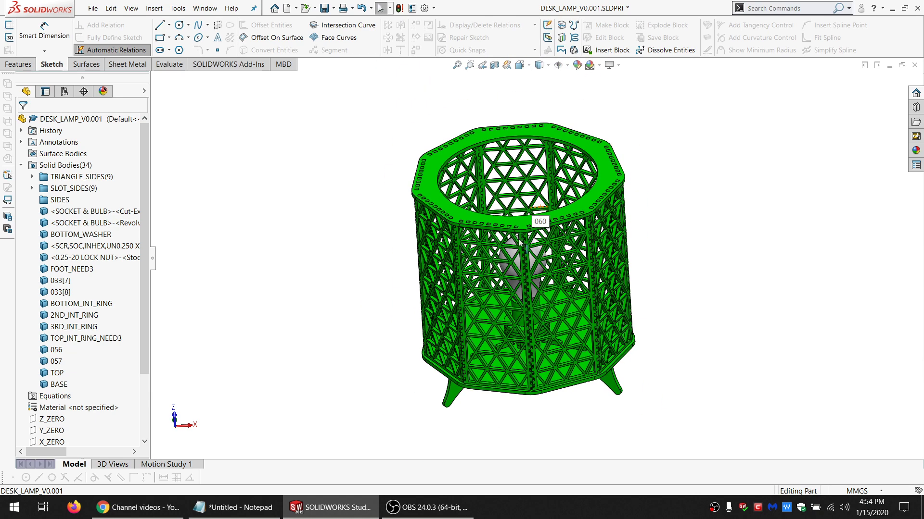
middle_drag(493, 308, 500, 300)
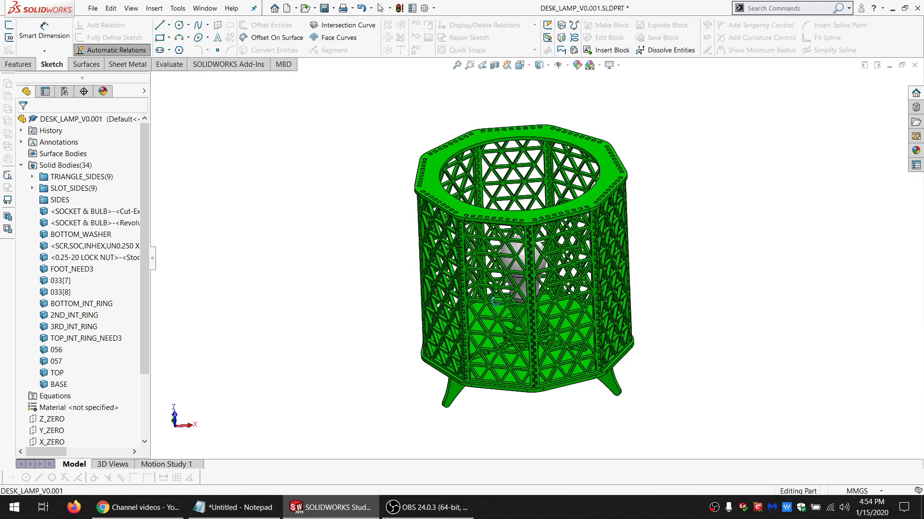
scroll(522, 296, down, 3)
scroll(521, 295, up, 5)
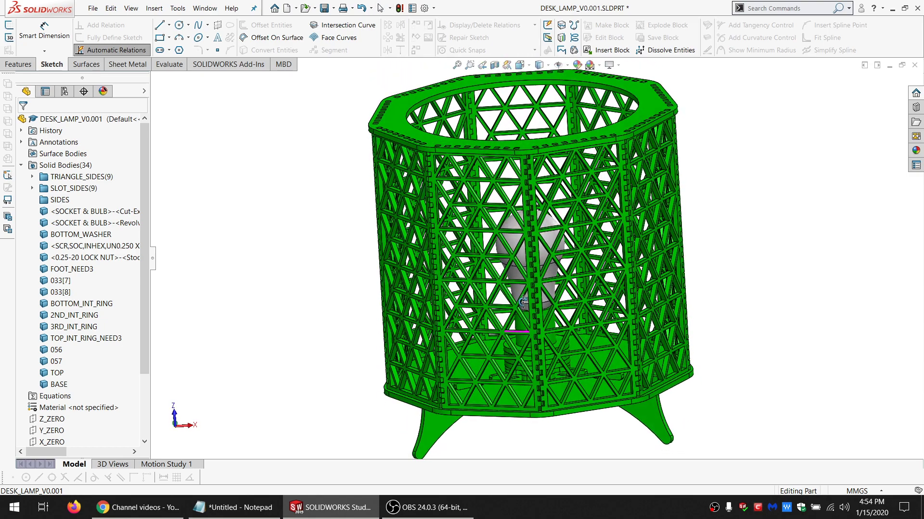
scroll(516, 231, down, 1)
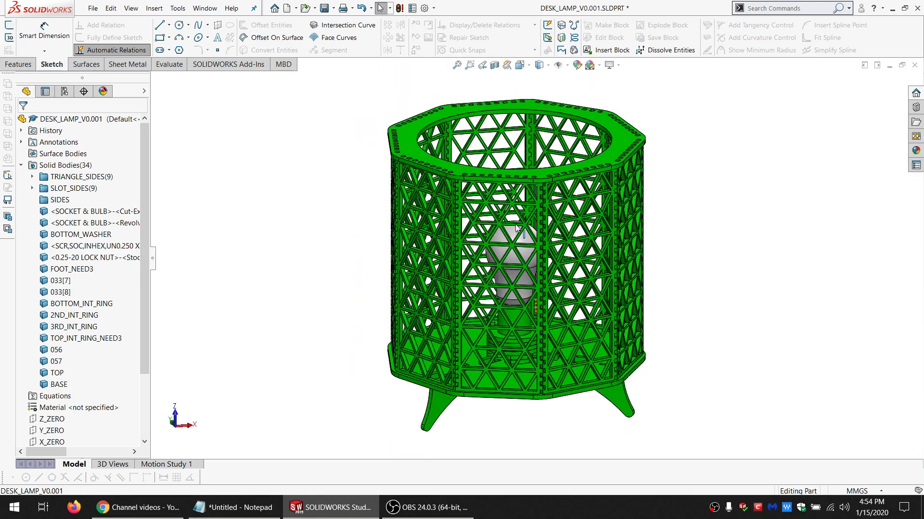
In the Notepad notes, select the 'TWINE CORNERS; NO TEETH' line, then return to the lamp
click(212, 509)
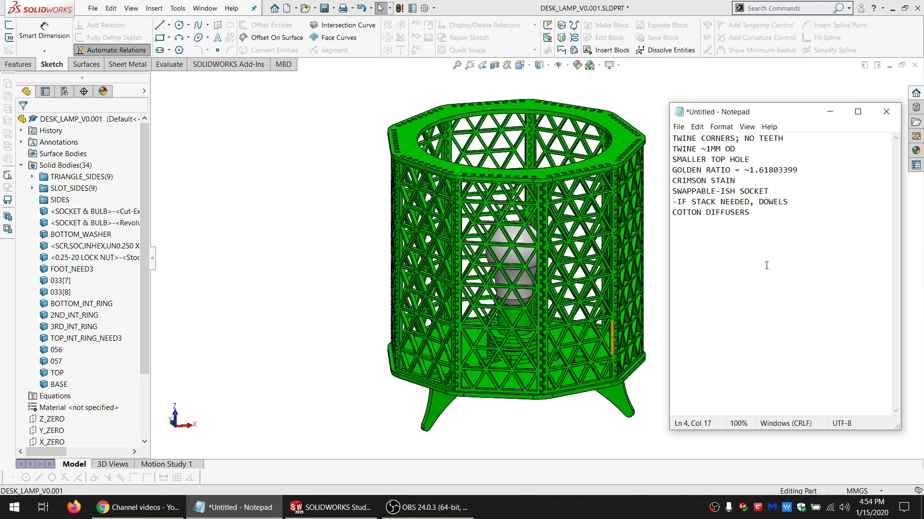
drag(793, 138, 671, 139)
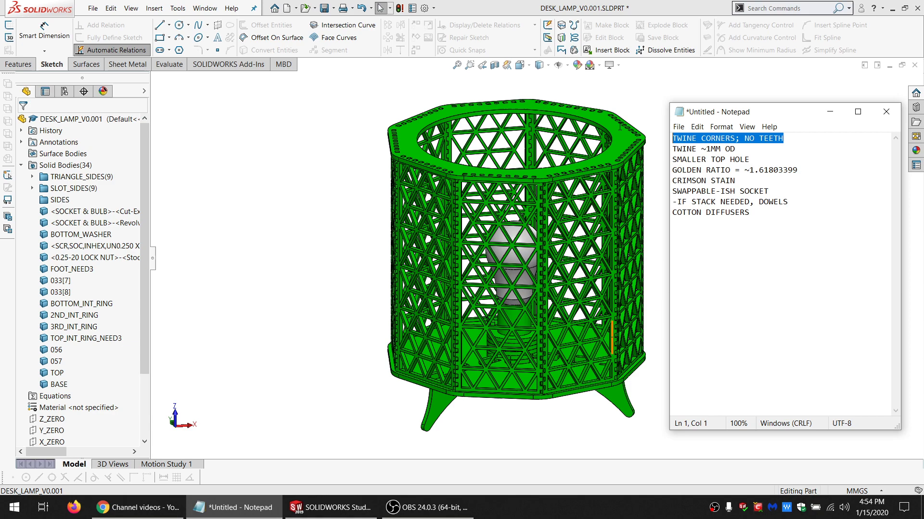
click(655, 107)
scroll(536, 371, down, 5)
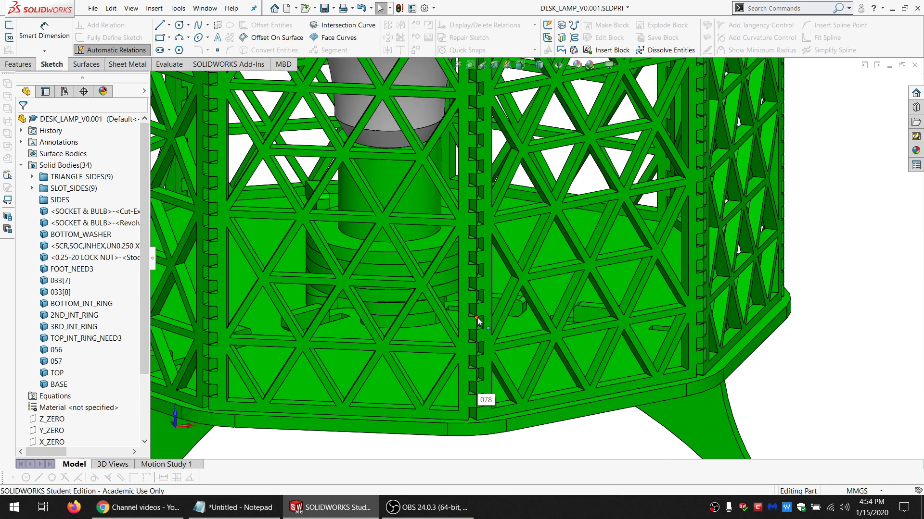
scroll(478, 206, up, 3)
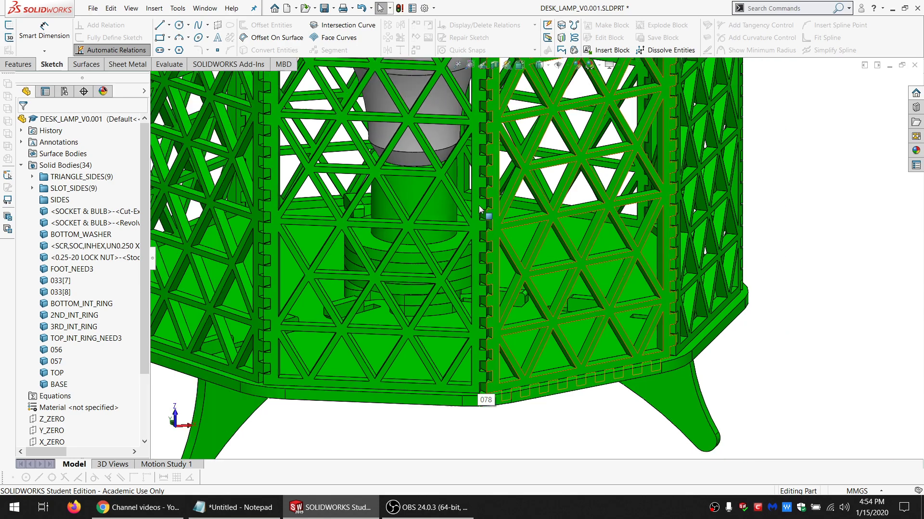
scroll(500, 215, up, 2)
scroll(507, 320, down, 2)
middle_drag(507, 319, 504, 153)
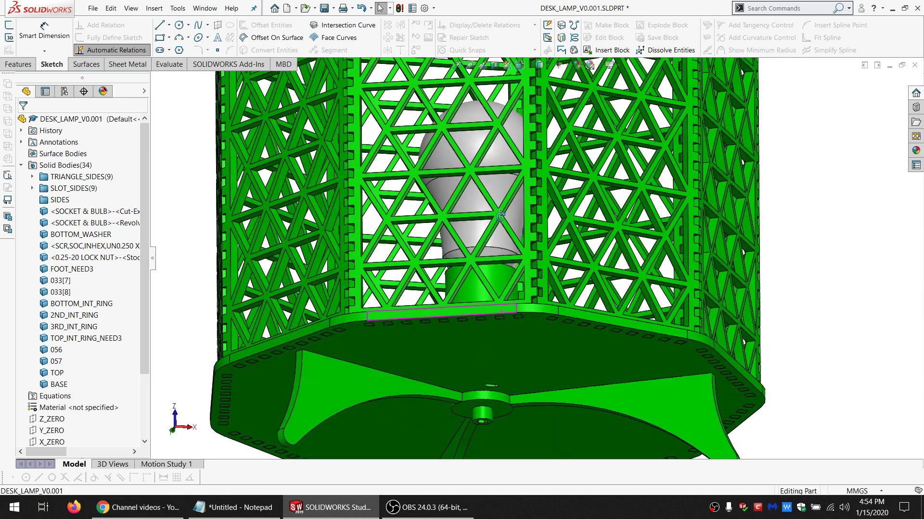
scroll(504, 153, down, 2)
key(Escape)
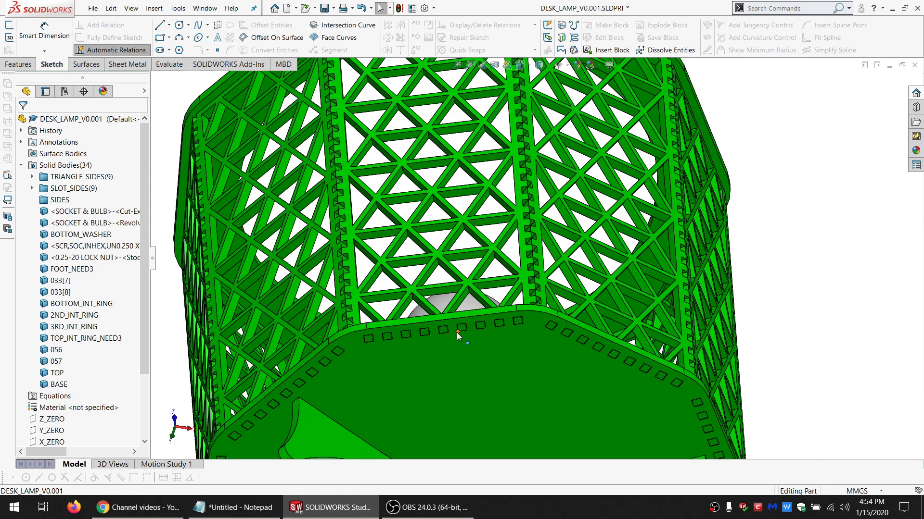
scroll(420, 281, up, 3)
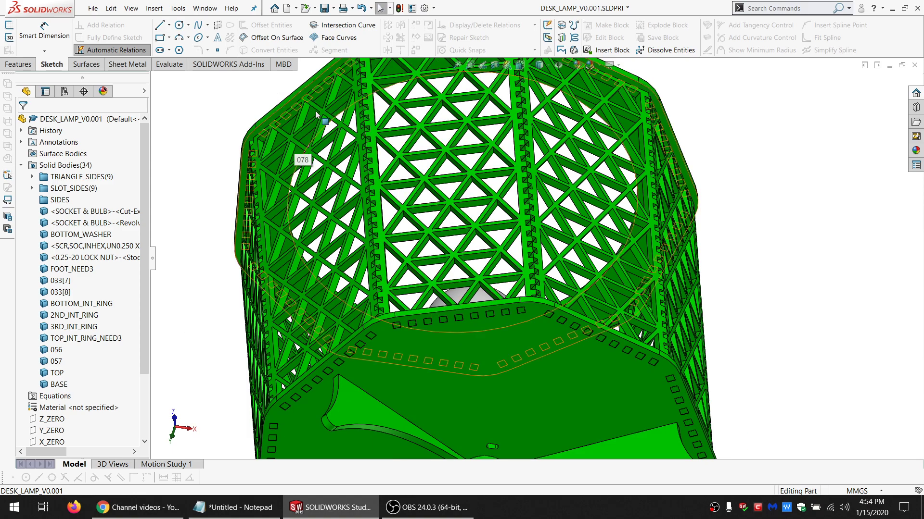
scroll(452, 141, up, 3)
middle_drag(451, 141, 460, 316)
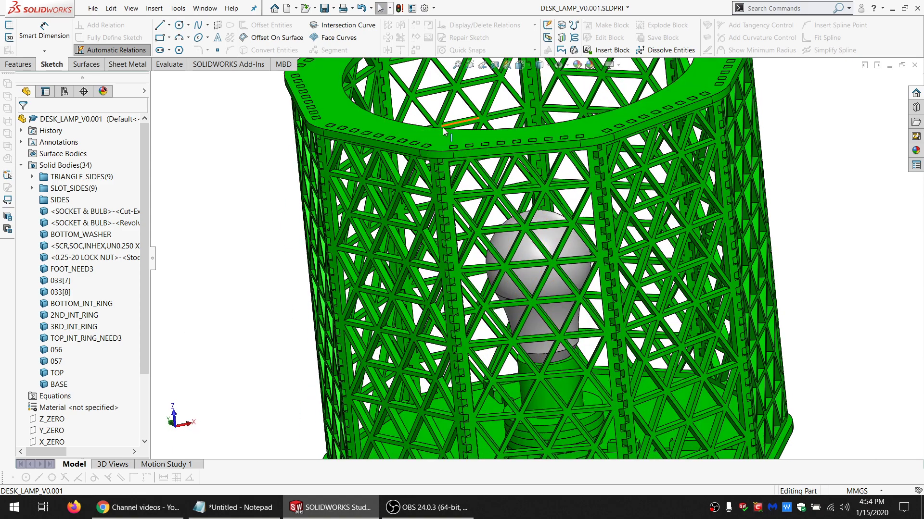
scroll(443, 131, up, 4)
scroll(522, 347, down, 1)
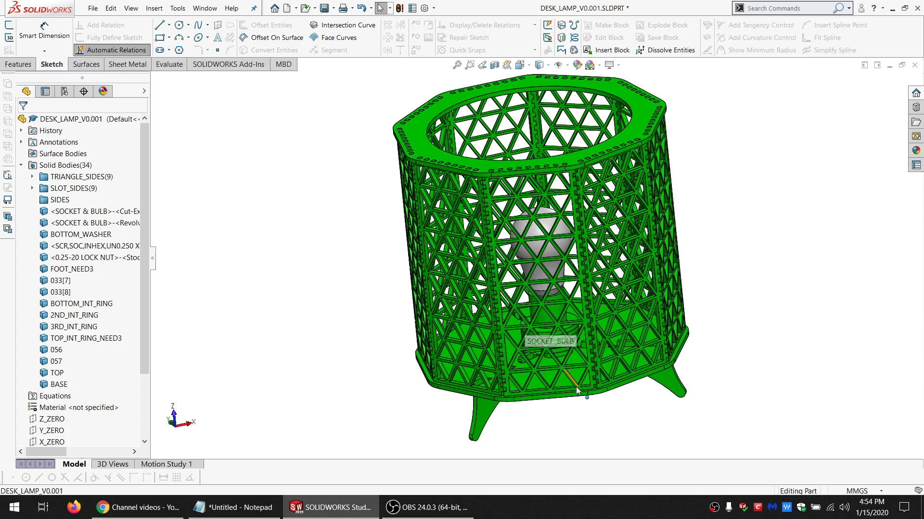
scroll(576, 387, down, 2)
scroll(570, 380, down, 3)
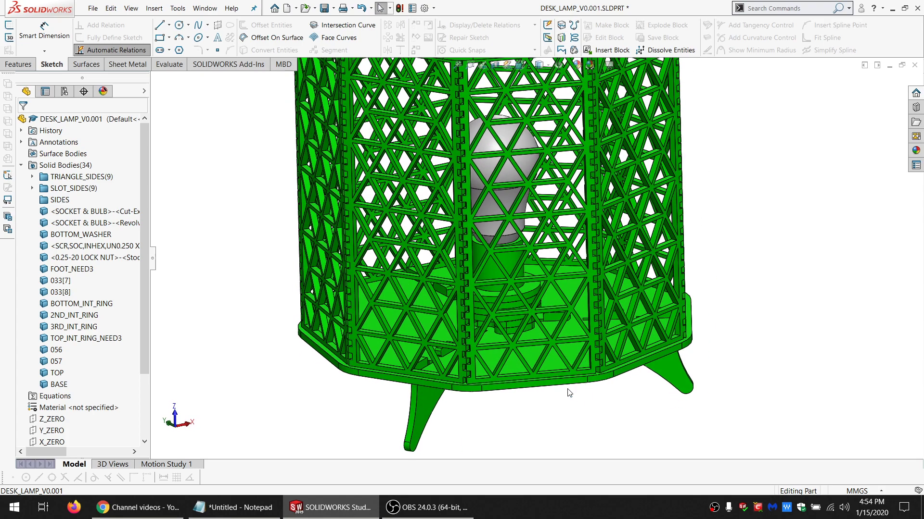
scroll(577, 382, down, 2)
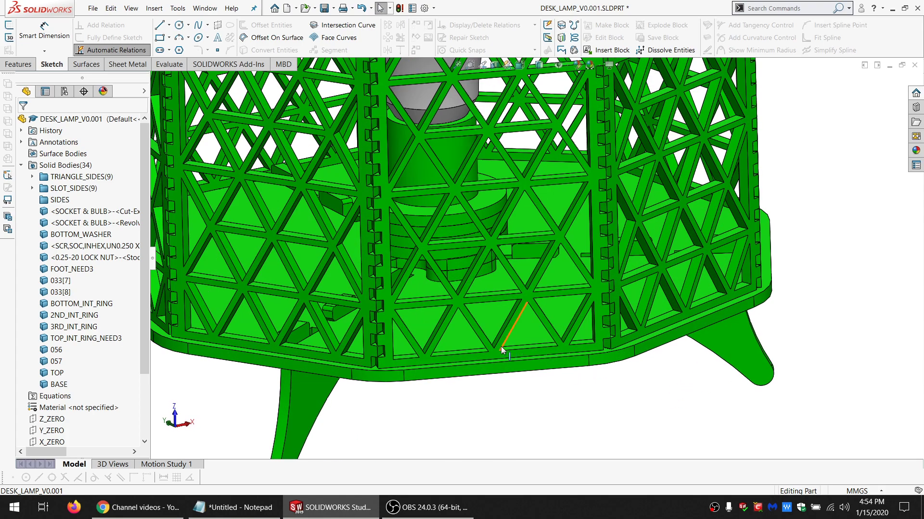
scroll(483, 353, up, 2)
scroll(431, 355, down, 3)
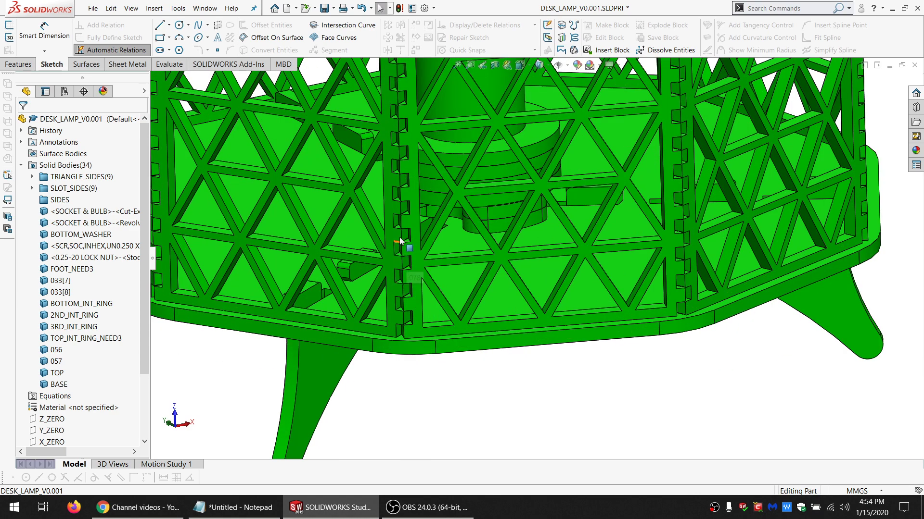
scroll(459, 285, up, 3)
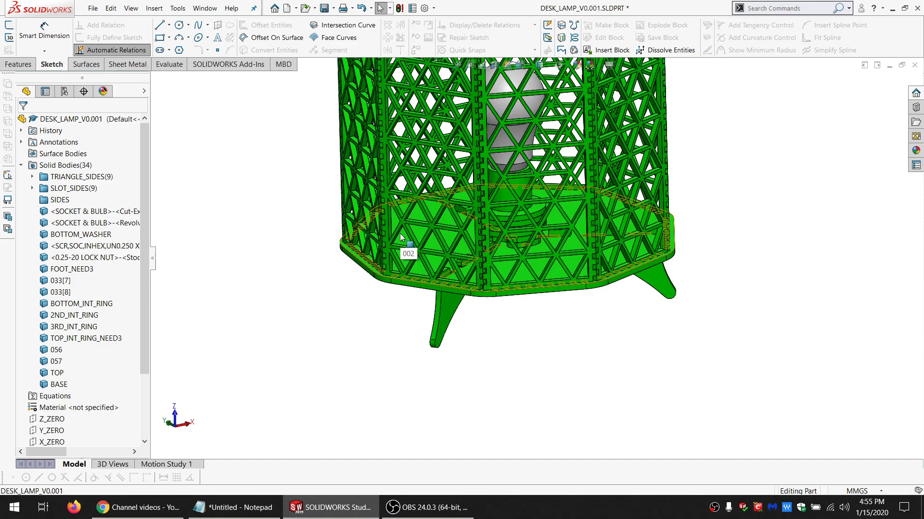
middle_drag(487, 260, 425, 249)
key(z)
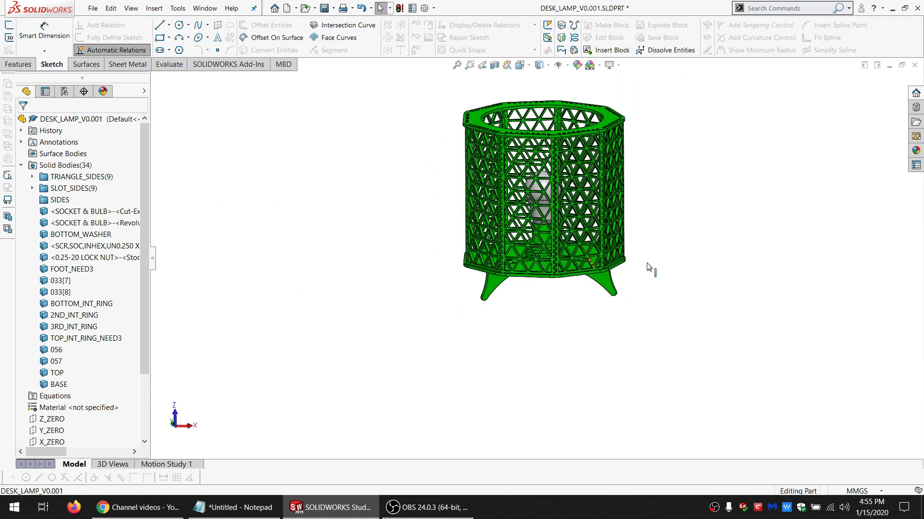
scroll(554, 189, down, 2)
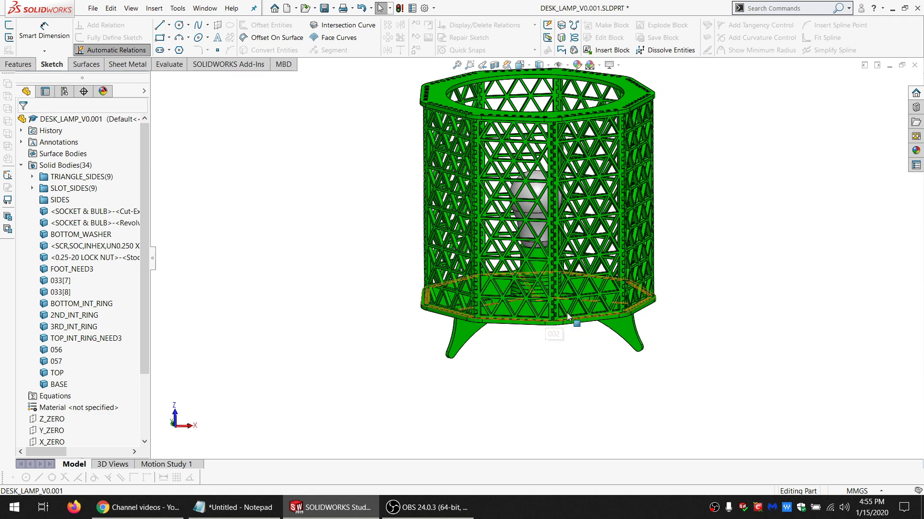
scroll(562, 287, down, 3)
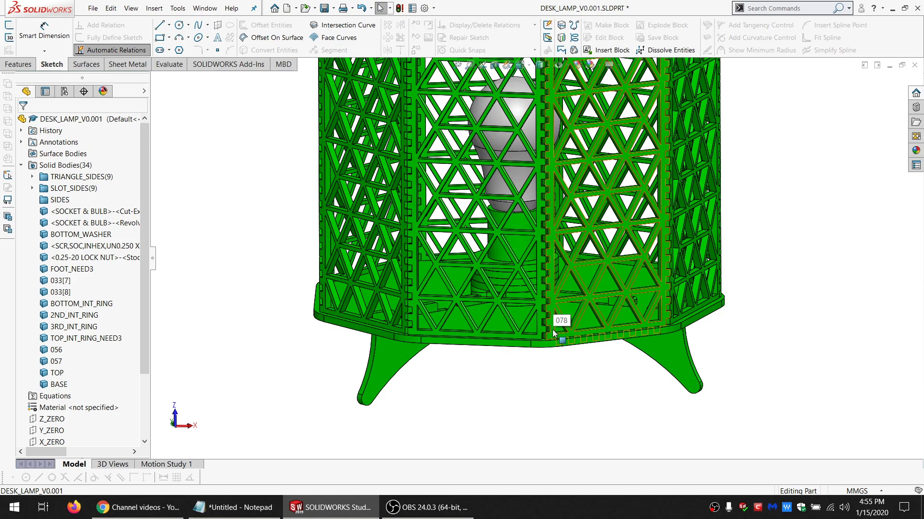
scroll(553, 332, up, 5)
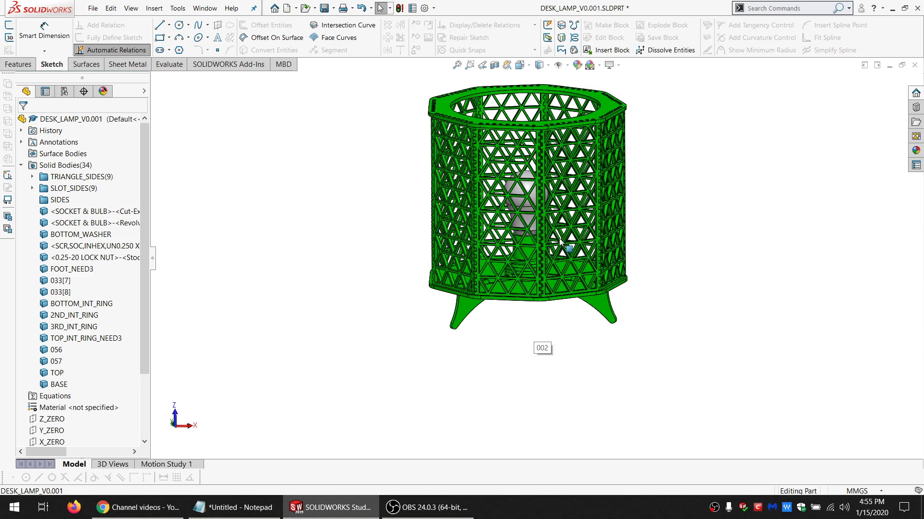
scroll(544, 346, down, 6)
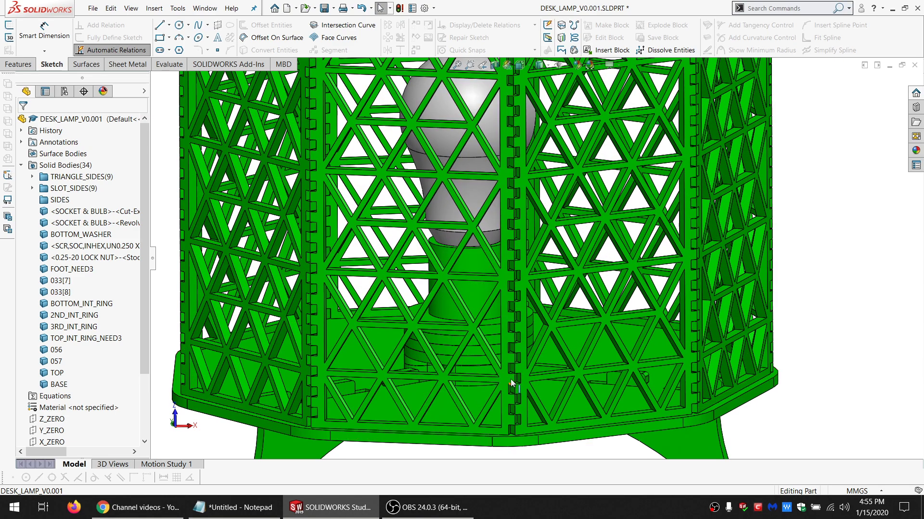
scroll(520, 279, up, 5)
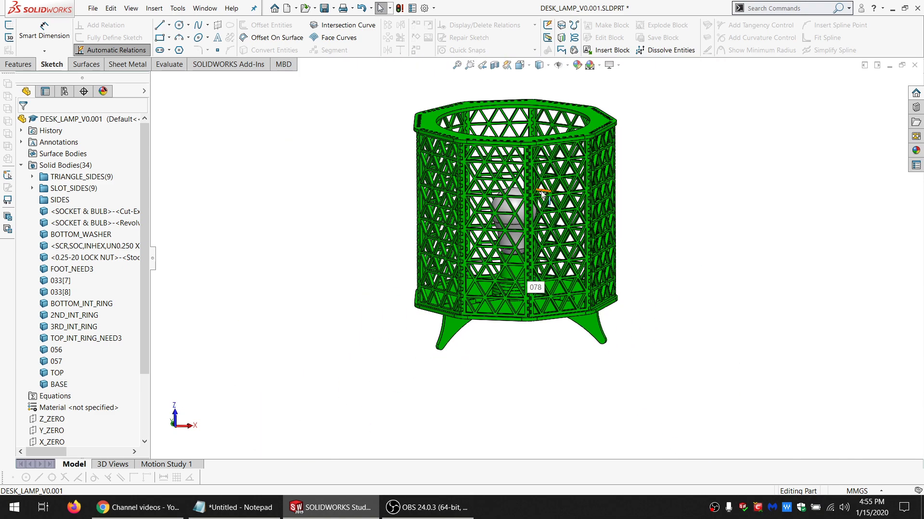
scroll(493, 159, down, 5)
scroll(495, 161, down, 3)
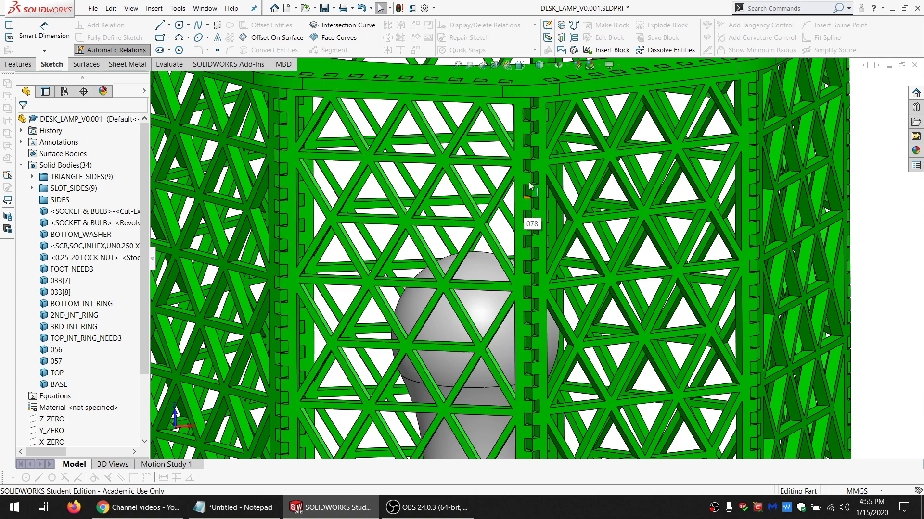
scroll(509, 154, up, 5)
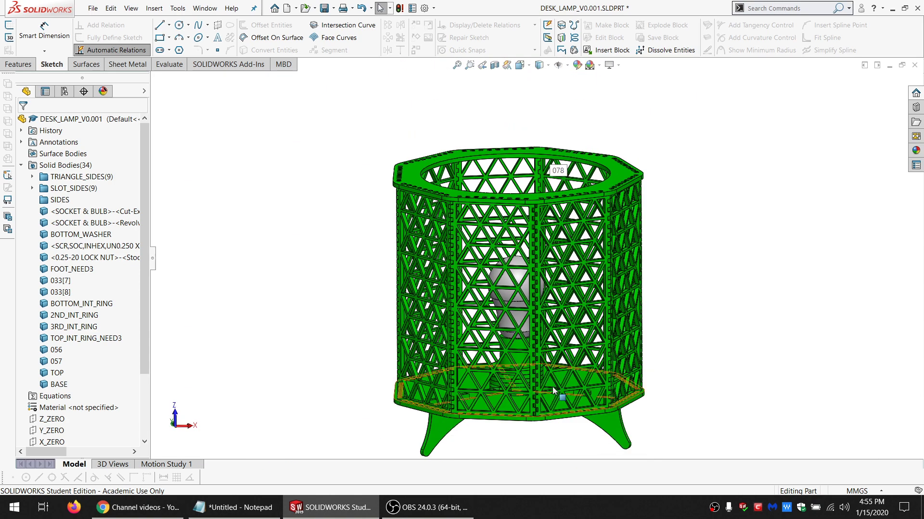
scroll(555, 365, down, 3)
scroll(550, 212, down, 2)
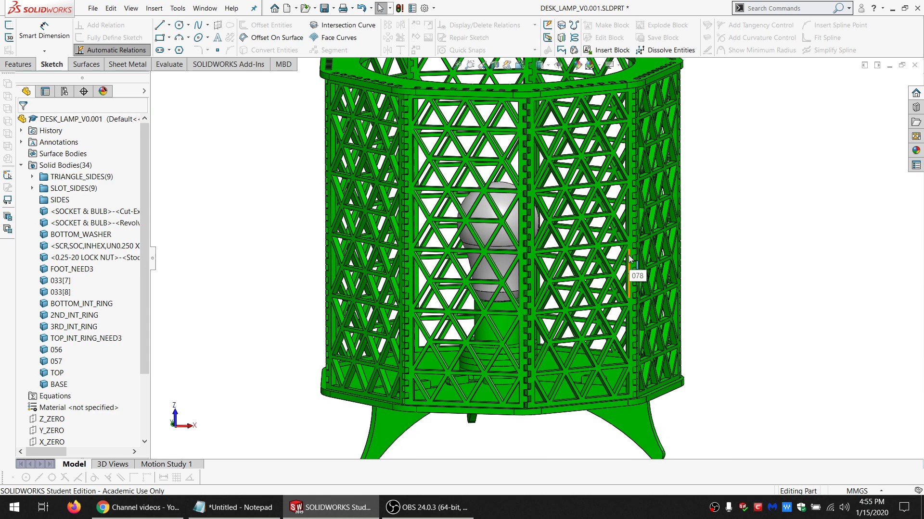
scroll(593, 308, up, 3)
scroll(593, 308, down, 2)
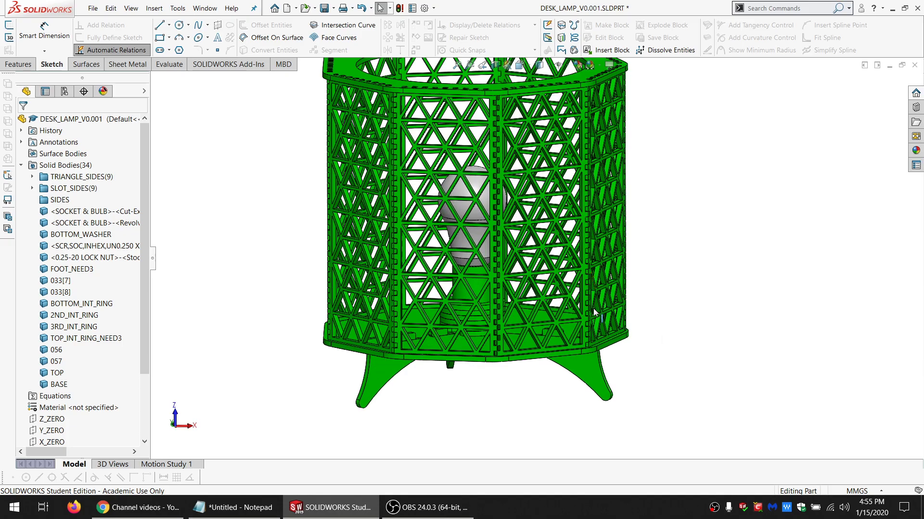
middle_drag(593, 308, 492, 235)
scroll(573, 321, up, 2)
scroll(492, 235, down, 3)
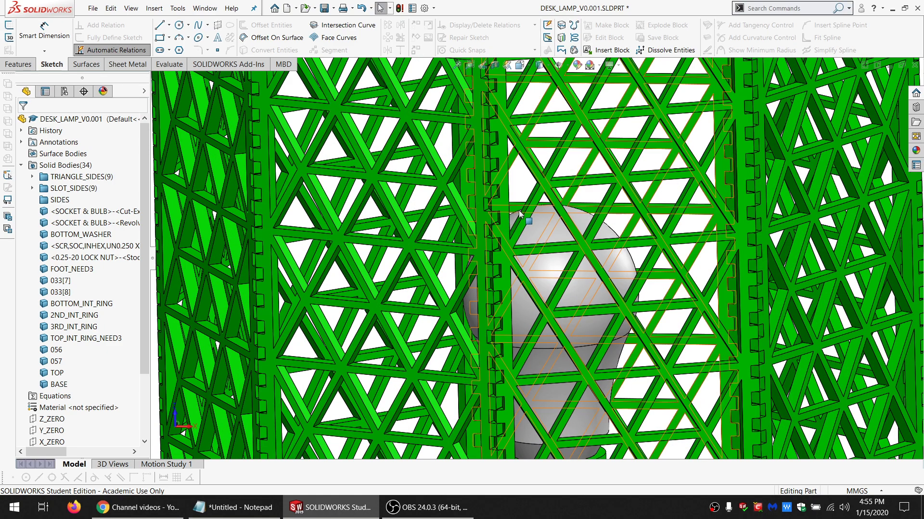
scroll(525, 283, up, 5)
Zoom out on the lamp and bring the Notepad design notes to the front
scroll(528, 288, up, 2)
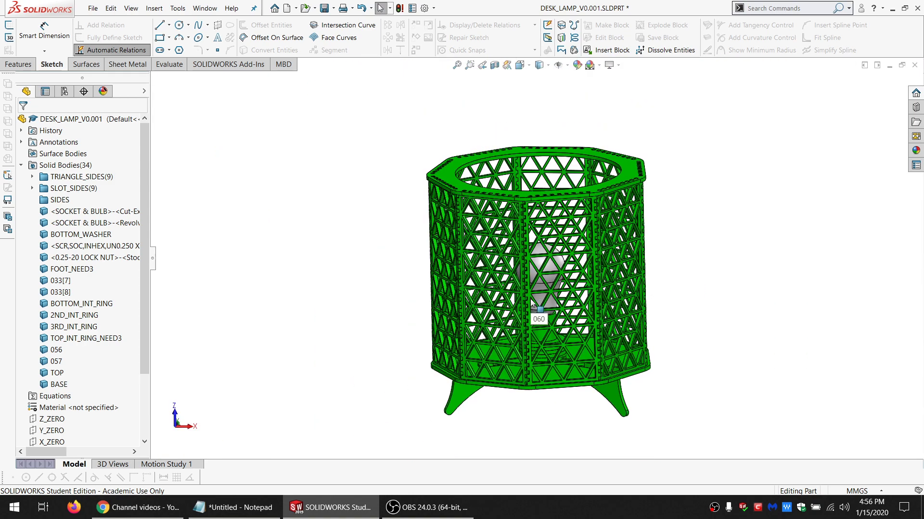
scroll(530, 299, down, 2)
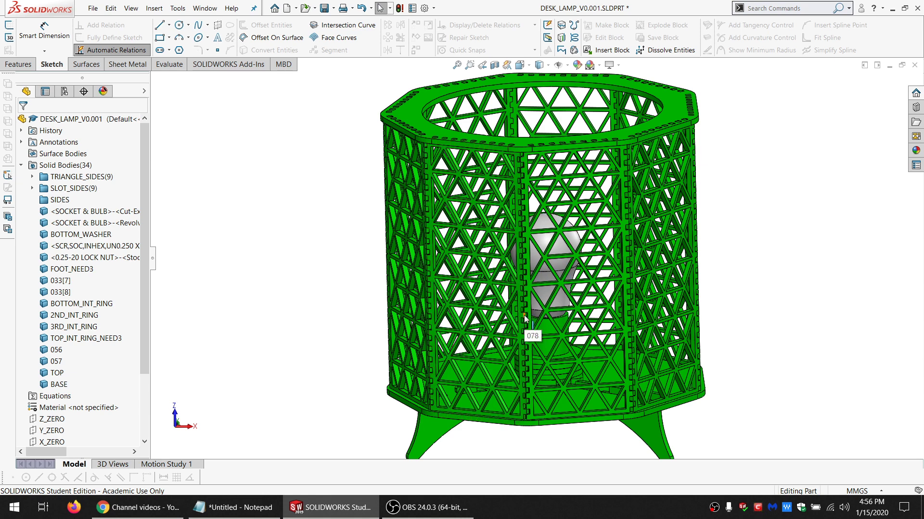
scroll(524, 174, down, 5)
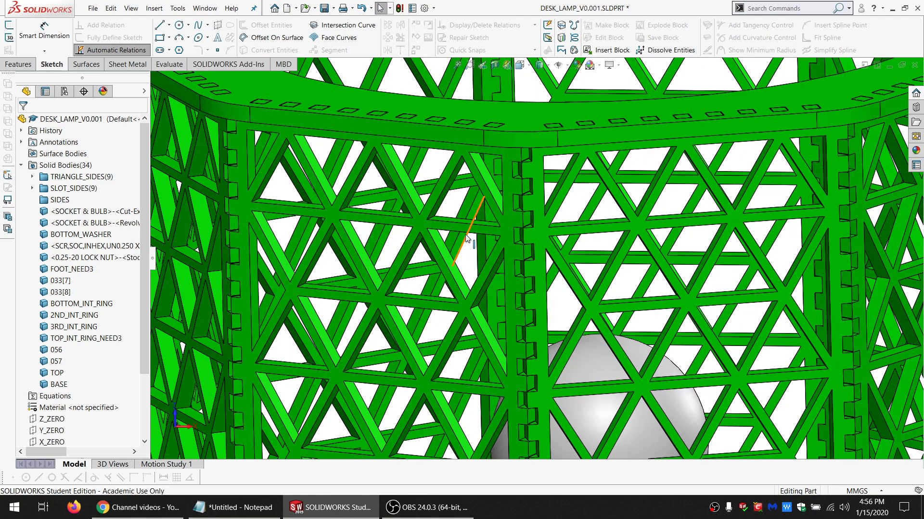
scroll(543, 267, up, 5)
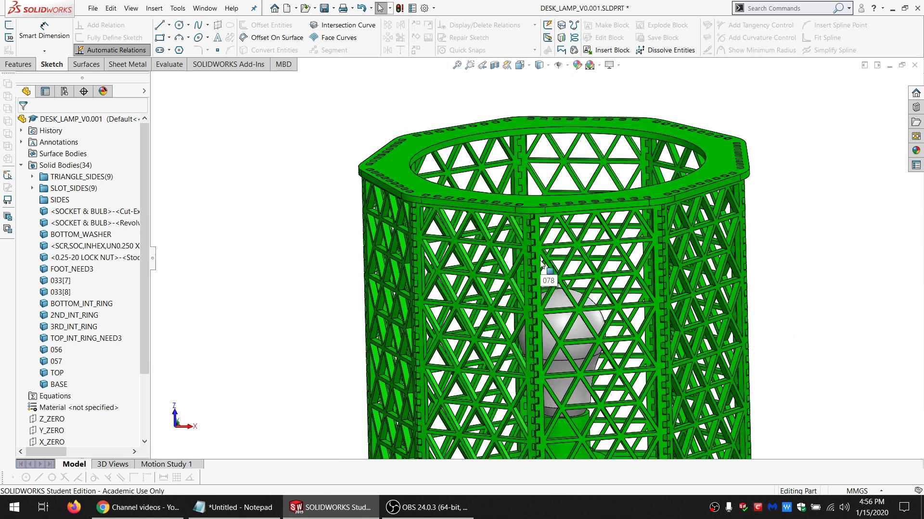
scroll(541, 302, up, 3)
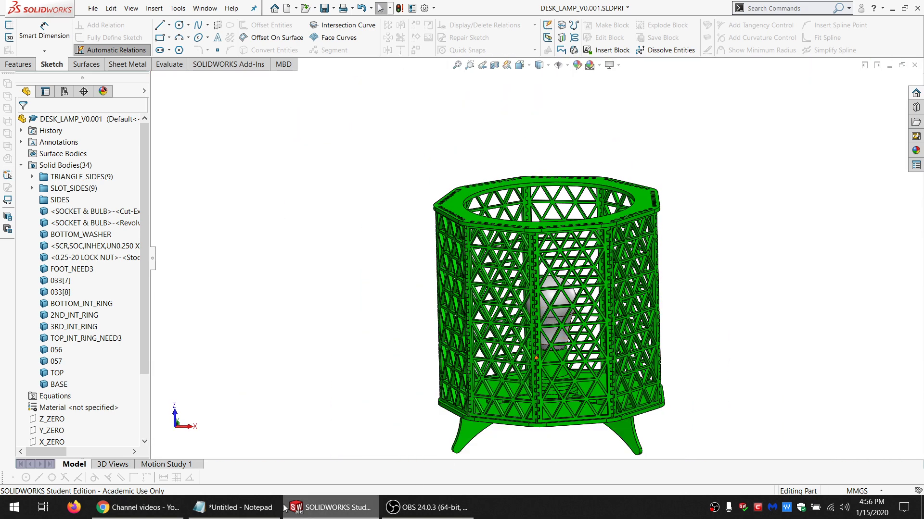
click(257, 510)
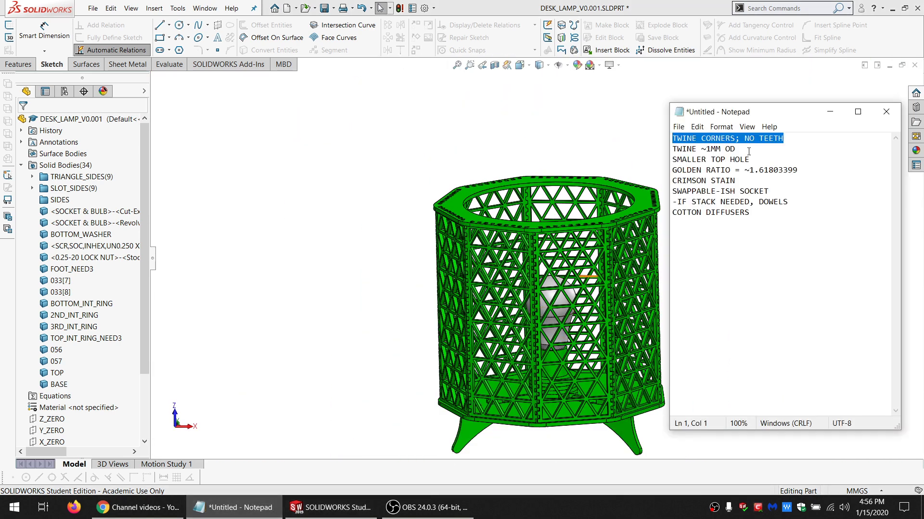
Select the 'TWINE ~1MM OD' note line, then switch back to the lamp model
drag(749, 151, 668, 152)
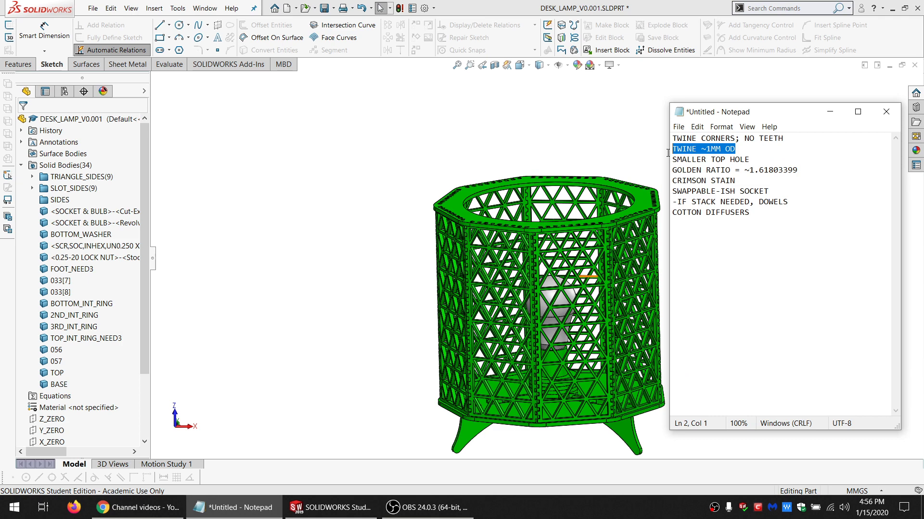
click(741, 149)
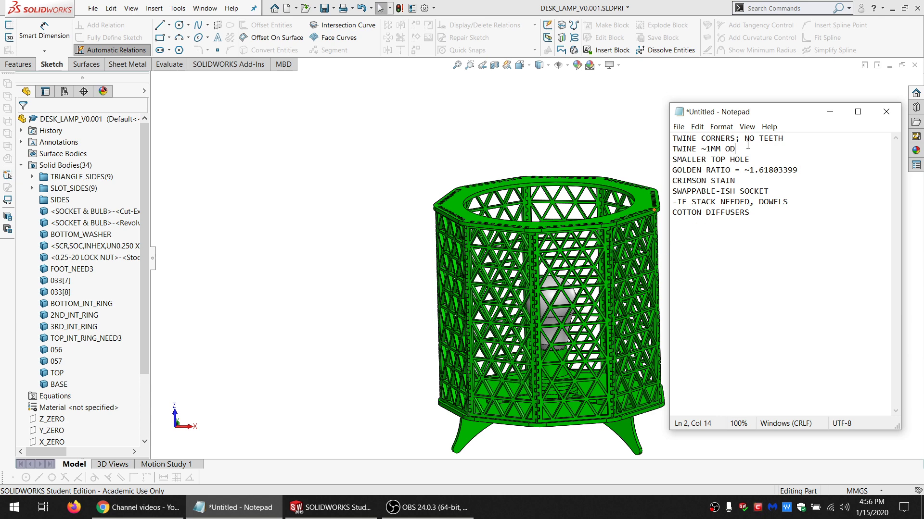
click(598, 152)
Orbit the lamp to look into its top and then to a tilted side view
scroll(598, 152, down, 5)
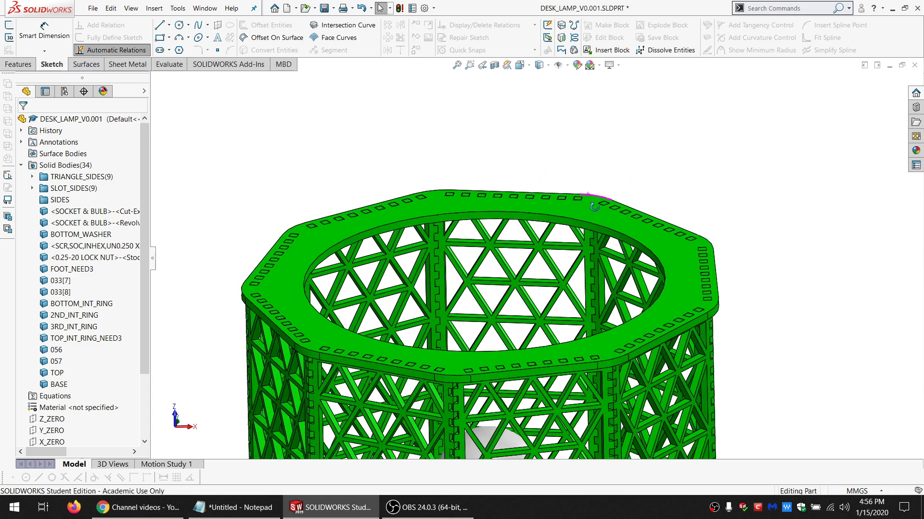
scroll(557, 241, up, 4)
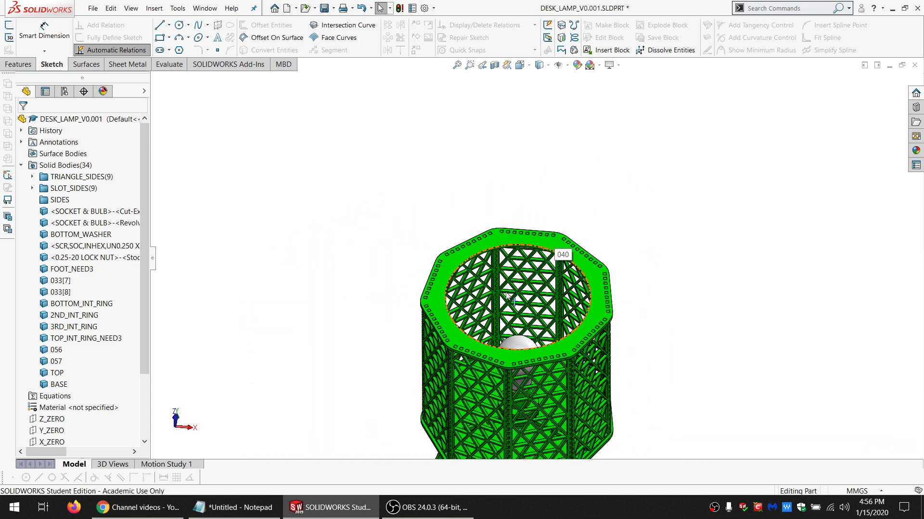
scroll(553, 255, down, 1)
middle_drag(540, 257, 523, 321)
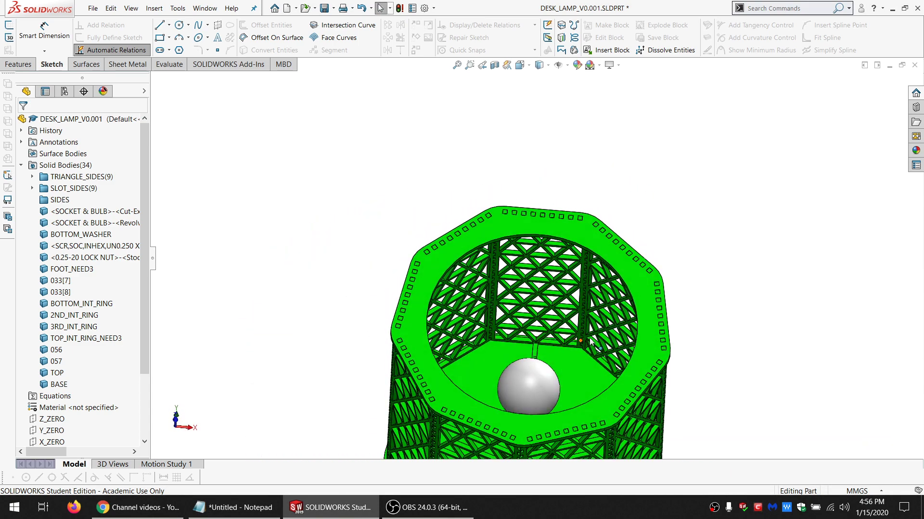
middle_drag(582, 354, 433, 384)
Select the 'GOLDEN RATIO = ~1.61803399' note line, then return to the lamp
click(236, 508)
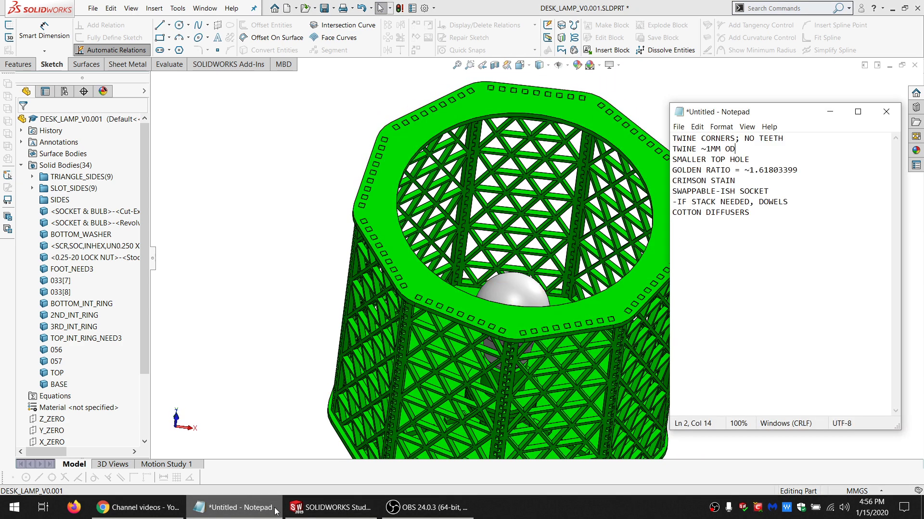
drag(798, 171, 666, 170)
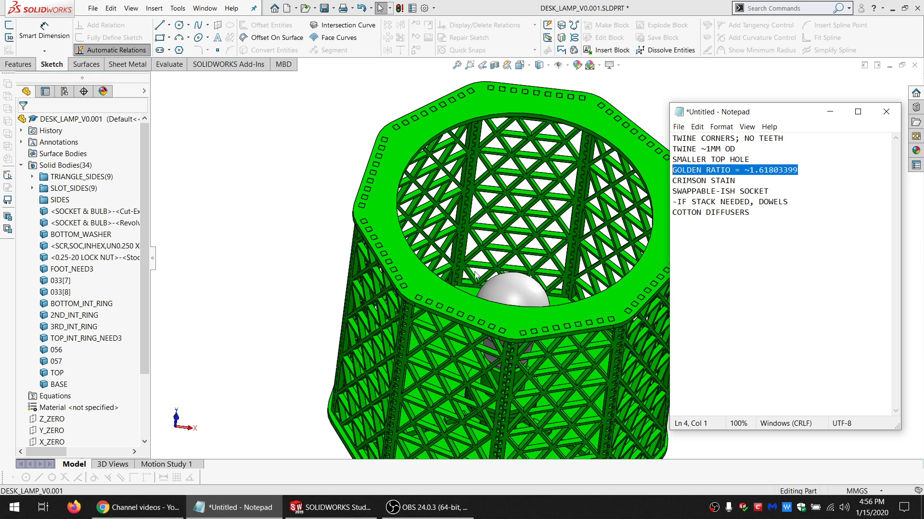
click(567, 222)
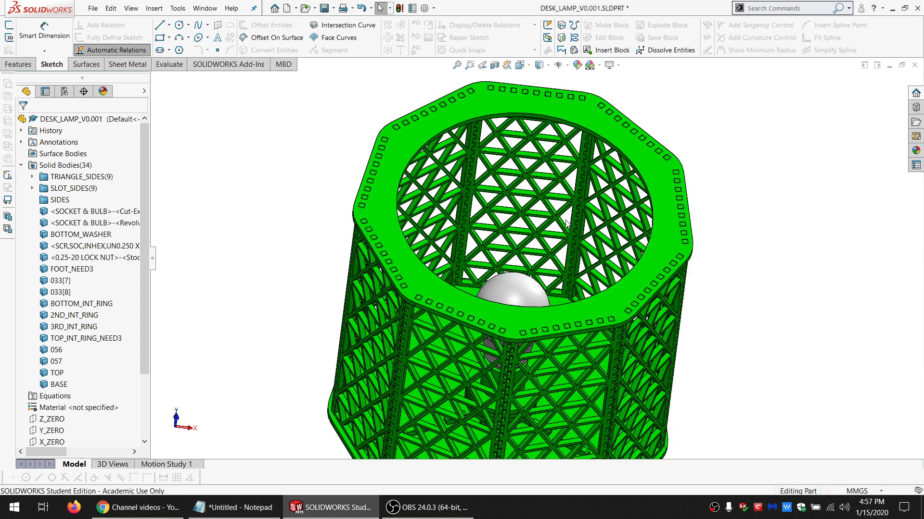
Fit the lamp to a straight front view, then bring the design notes forward
scroll(566, 223, up, 5)
key(f)
middle_drag(543, 343, 543, 226)
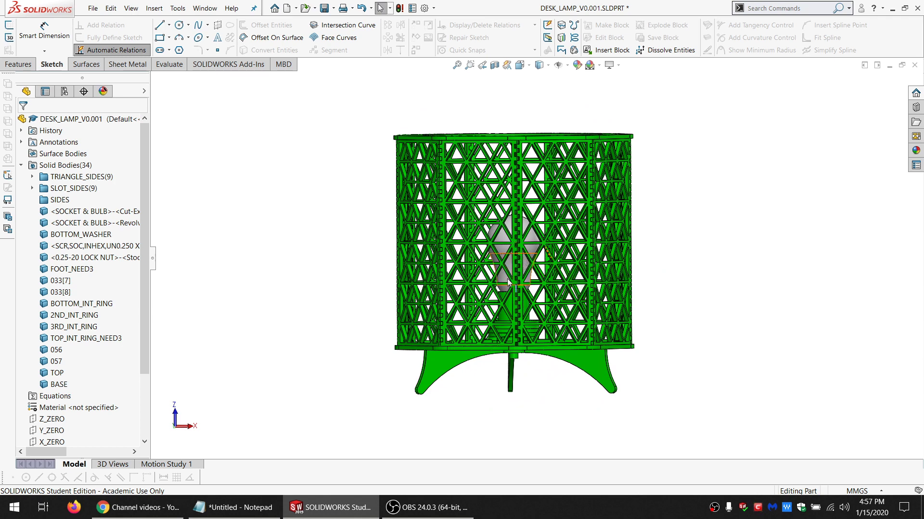
scroll(618, 307, up, 3)
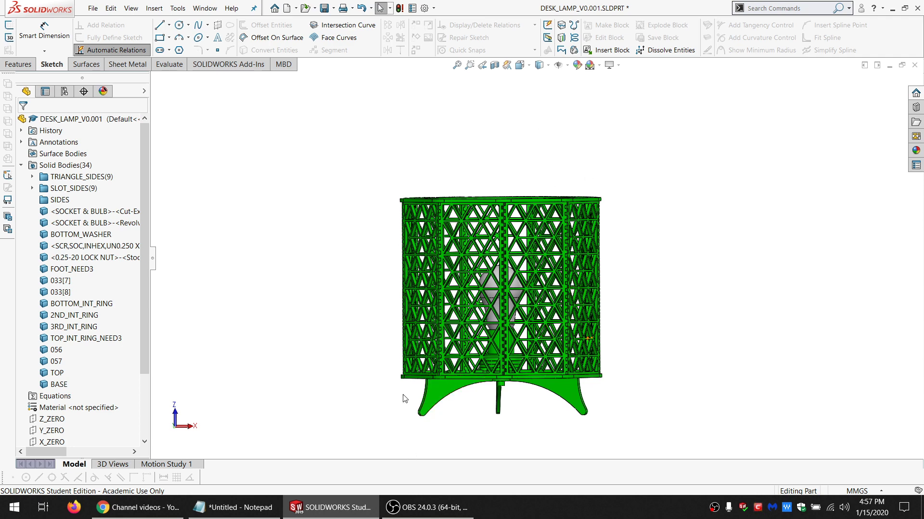
scroll(474, 390, down, 2)
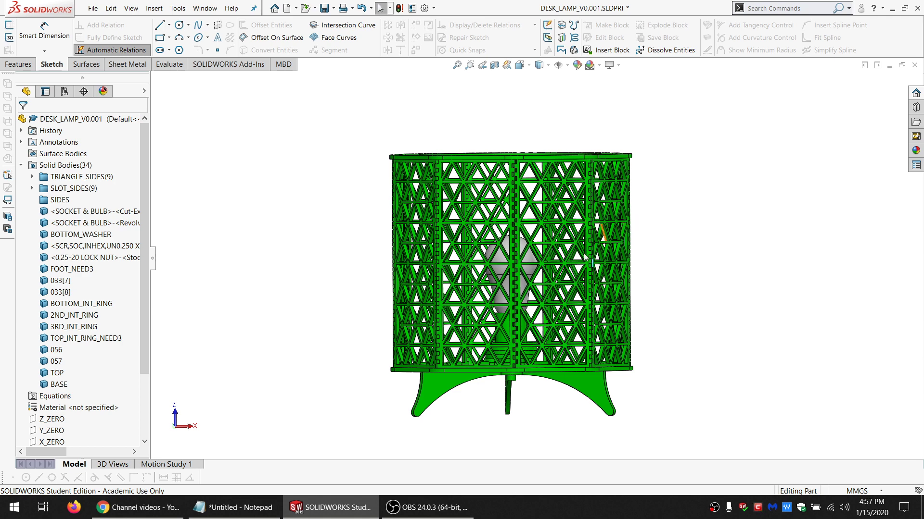
click(239, 504)
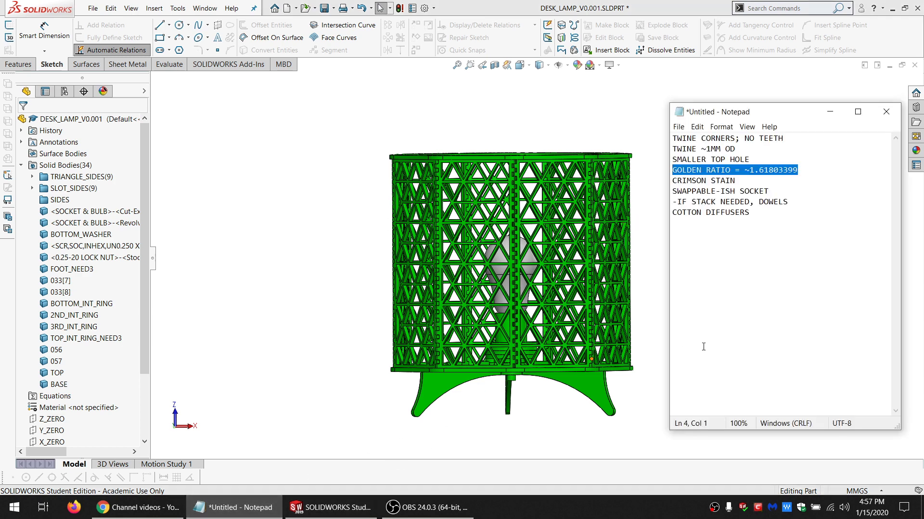
Mark the CRIMSON STAIN and SWAPPABLE-ISH SOCKET note lines, orbiting the lamp between them
drag(746, 177, 652, 183)
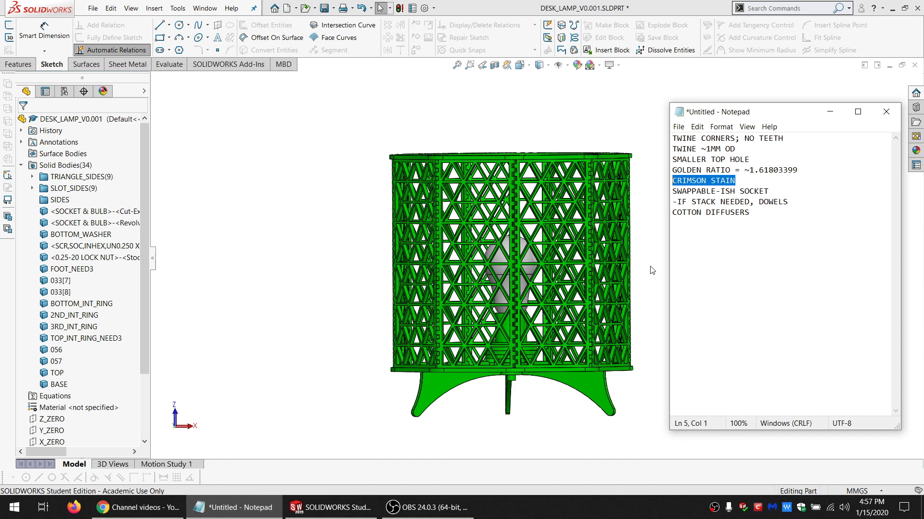
click(651, 270)
middle_drag(561, 198, 462, 297)
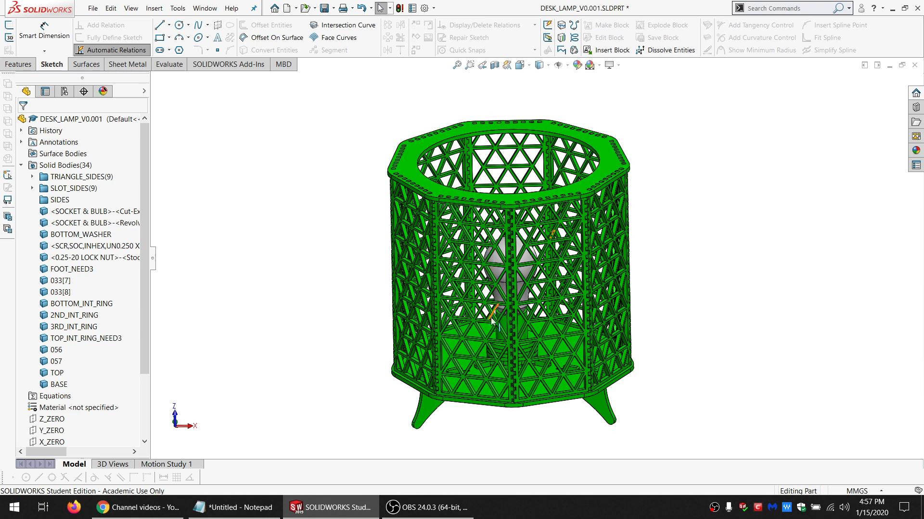
key(ctrl+Up)
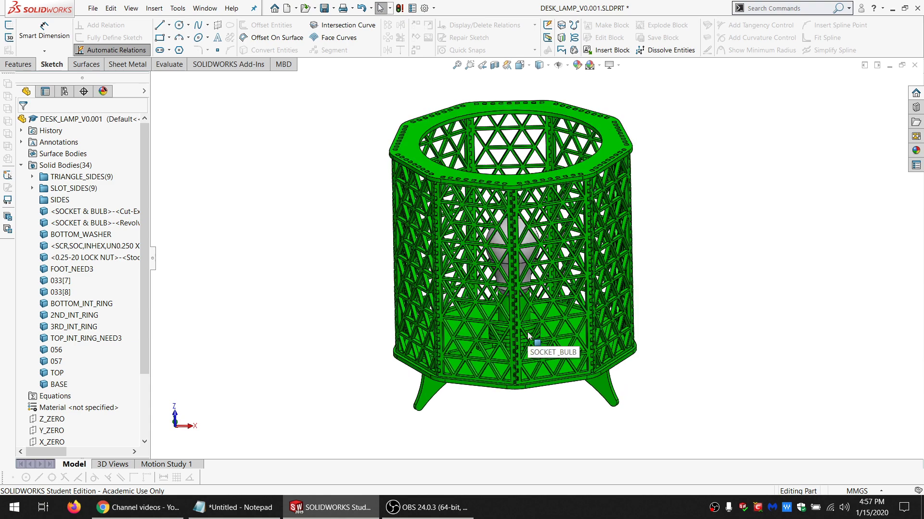
middle_drag(515, 338, 465, 358)
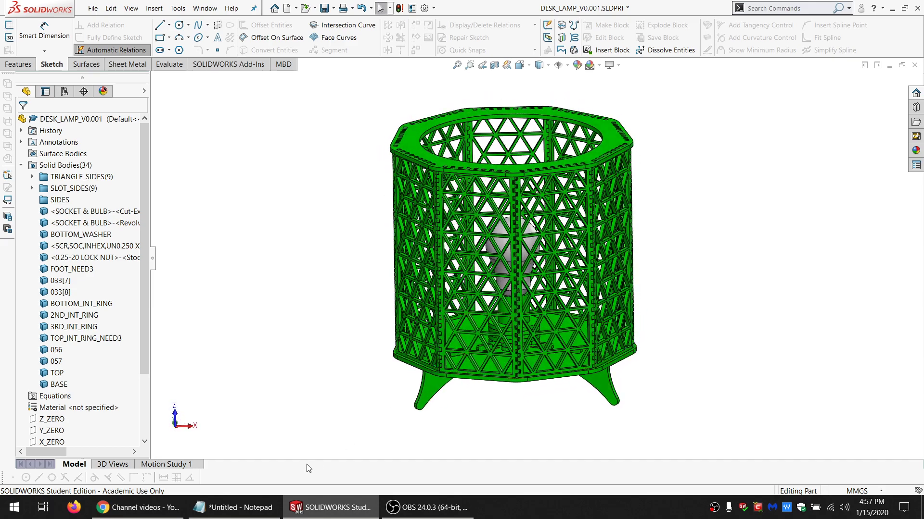
click(251, 508)
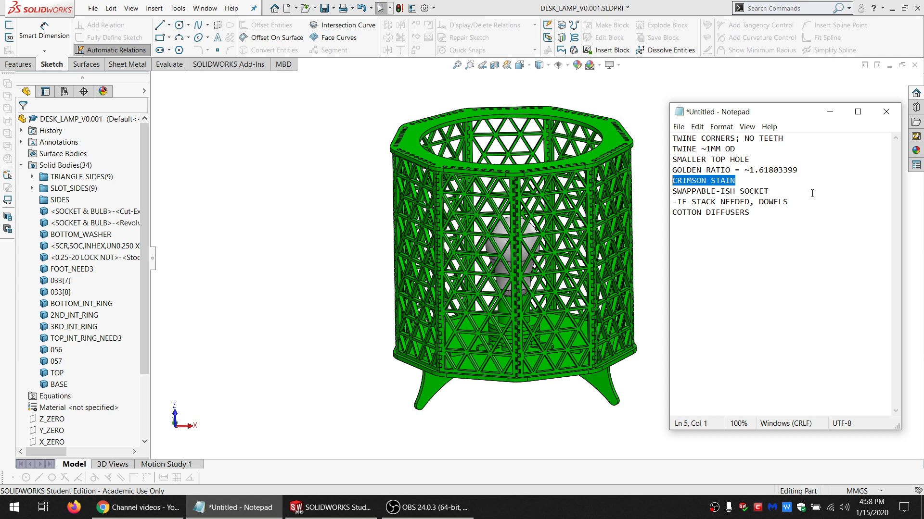
drag(792, 194, 668, 195)
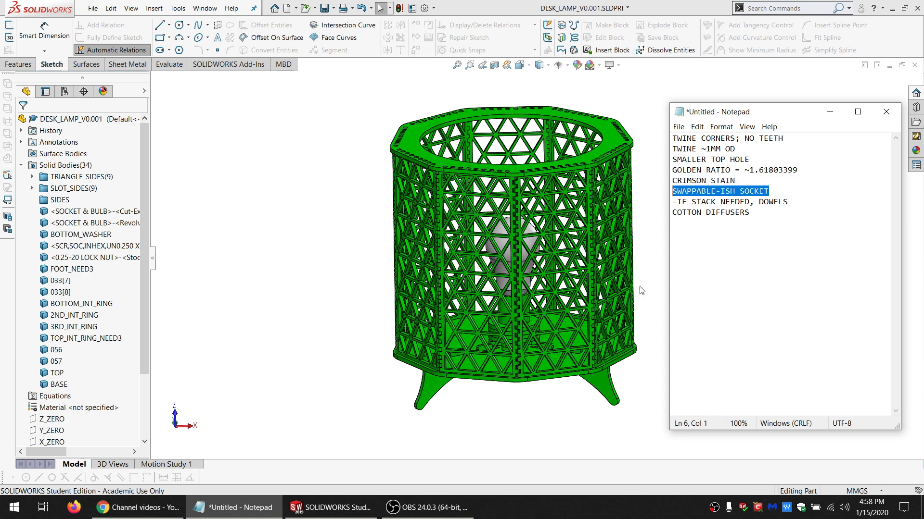
Back in the lamp model, confirm the socket's circular edge measures 35 mm diameter
click(655, 281)
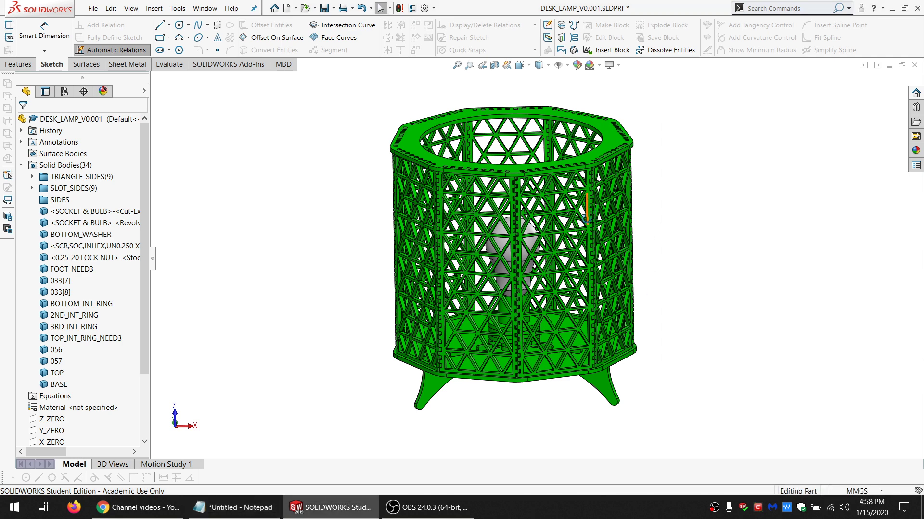
middle_drag(589, 209, 496, 258)
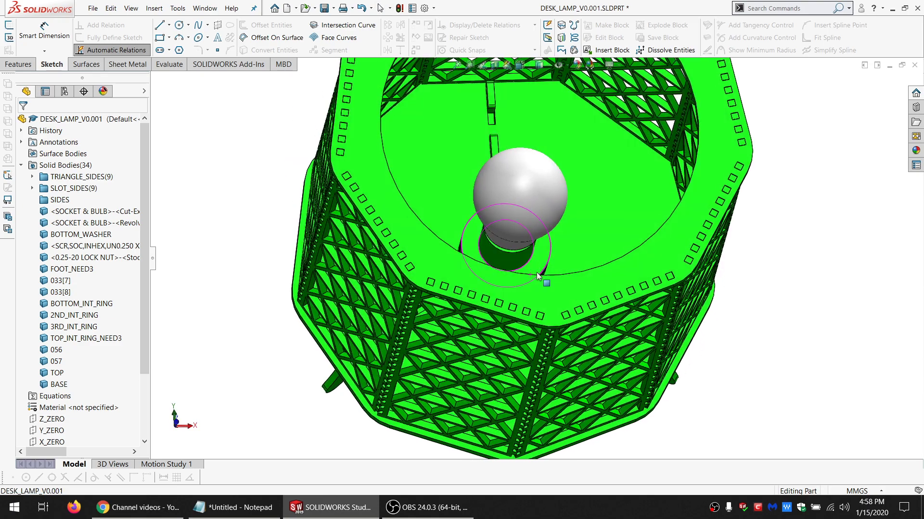
click(495, 256)
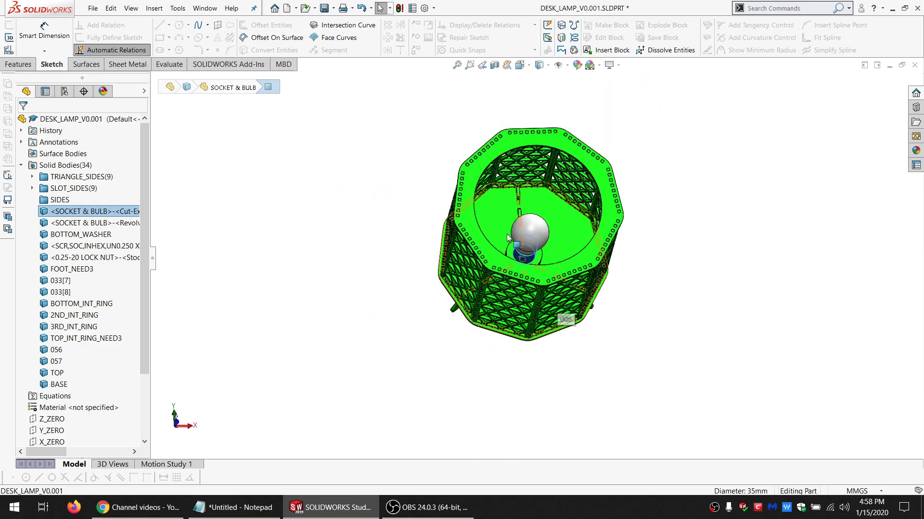
scroll(506, 234, down, 3)
middle_drag(532, 274, 510, 327)
scroll(539, 260, up, 5)
scroll(553, 256, down, 5)
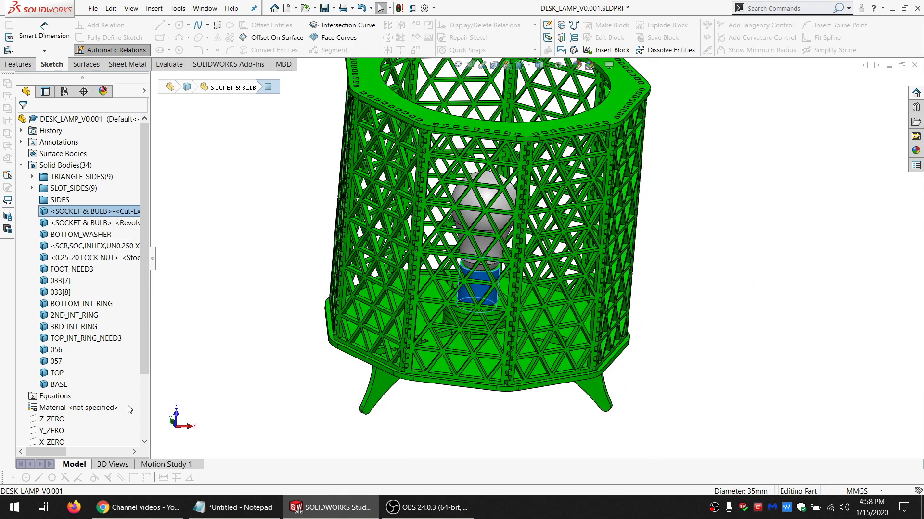
Orbit around the socket from the side and above, then clear the selection
middle_drag(387, 318, 523, 315)
scroll(505, 320, down, 2)
scroll(501, 266, up, 4)
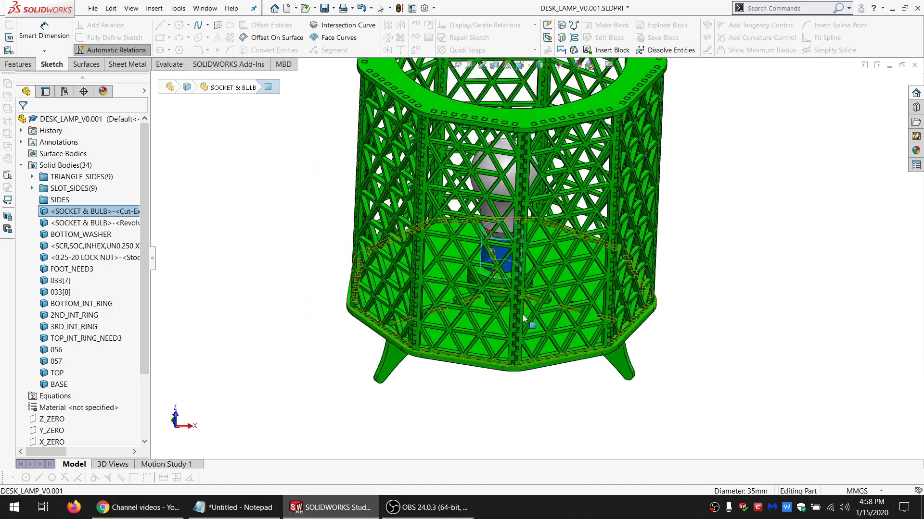
scroll(522, 315, up, 3)
scroll(533, 223, down, 3)
mouse_move(533, 222)
middle_down()
mouse_move(537, 310)
mouse_move(534, 289)
mouse_move(527, 320)
mouse_move(523, 224)
mouse_move(559, 270)
middle_up()
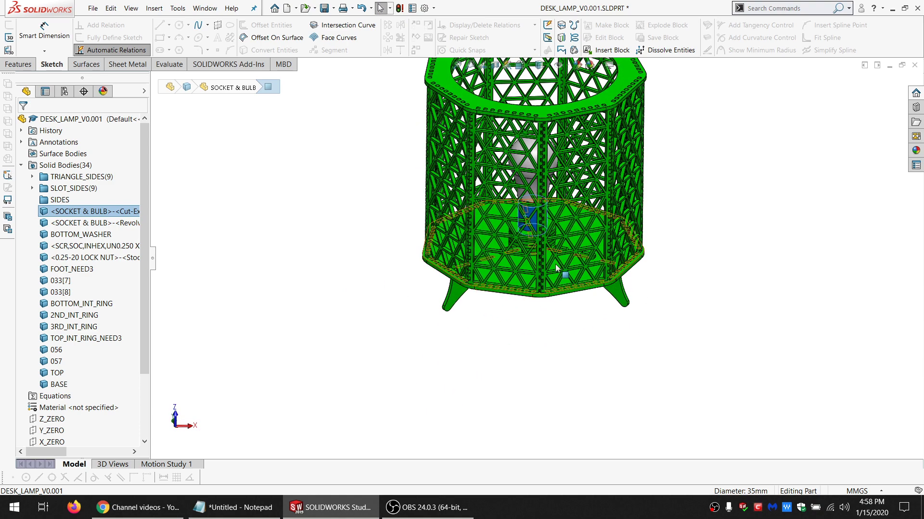
scroll(559, 272, down, 2)
click(553, 341)
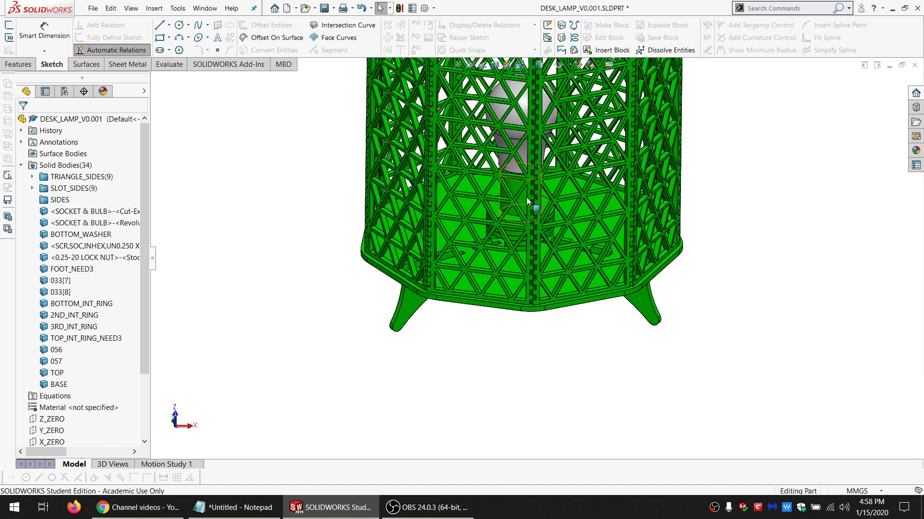
Tilt the lamp to inspect the slotted top ring from several angles
scroll(518, 203, up, 3)
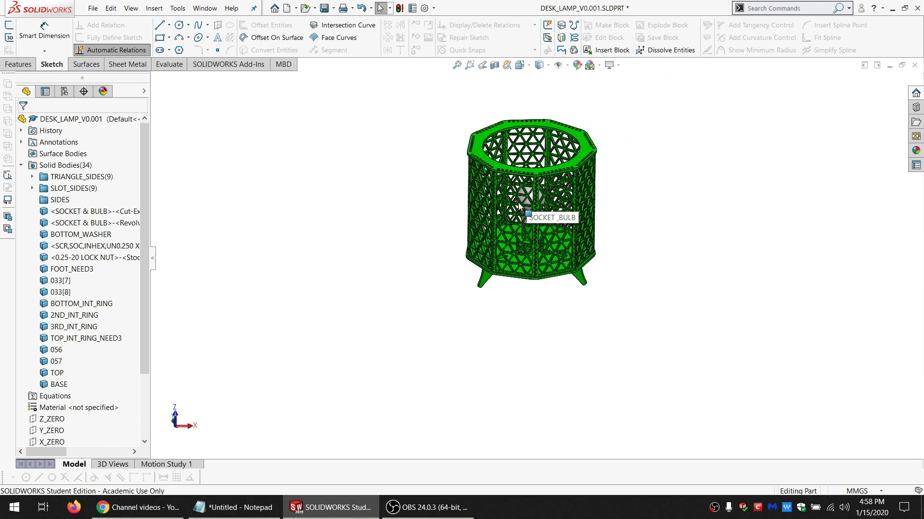
middle_drag(518, 203, 517, 308)
scroll(529, 231, down, 3)
scroll(534, 247, up, 2)
scroll(529, 264, up, 2)
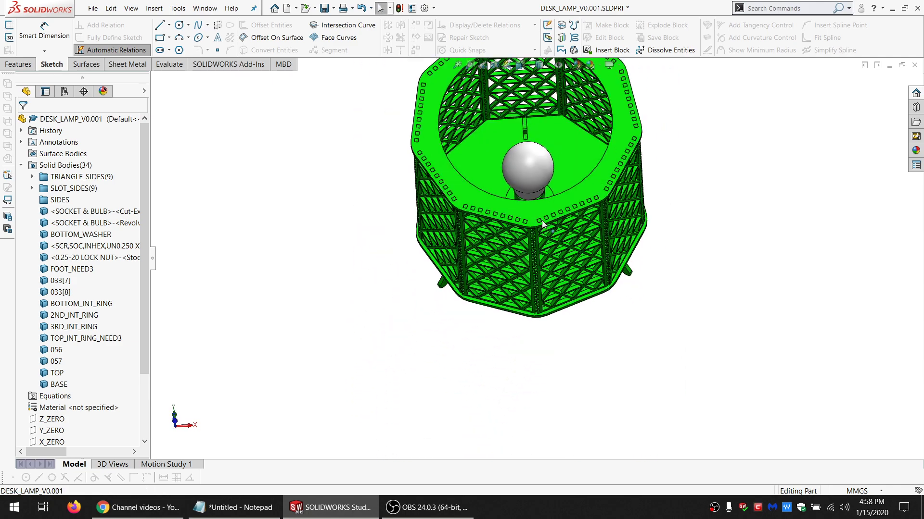
middle_drag(541, 220, 537, 182)
scroll(538, 182, down, 4)
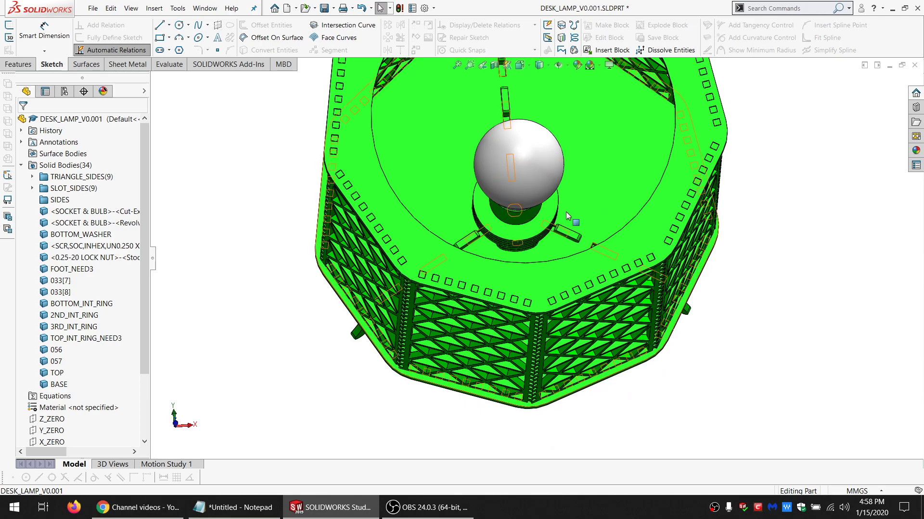
scroll(506, 276, up, 4)
scroll(532, 293, down, 3)
mouse_move(532, 293)
middle_down()
mouse_move(534, 279)
mouse_move(532, 339)
mouse_move(543, 300)
middle_up()
scroll(537, 317, up, 2)
scroll(537, 318, down, 2)
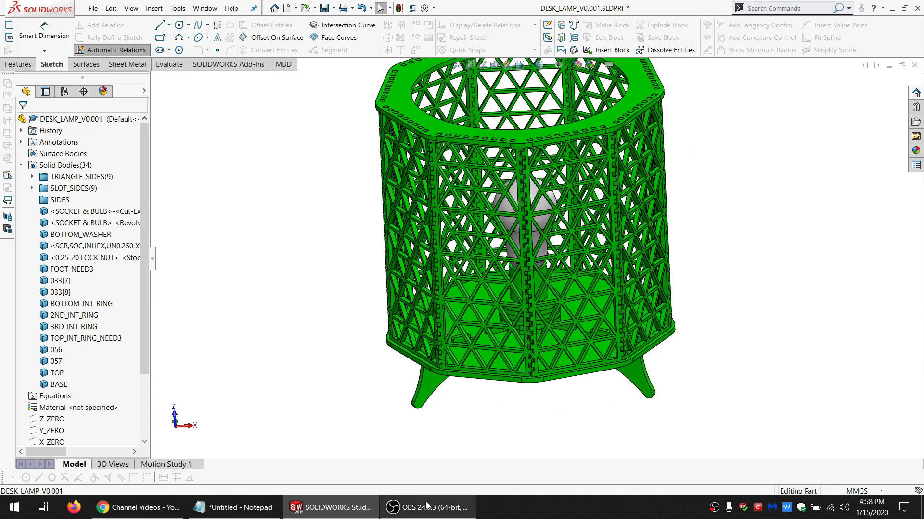
Mark the '-IF STACK NEEDED, DOWELS' note line, then return to the lamp
click(275, 516)
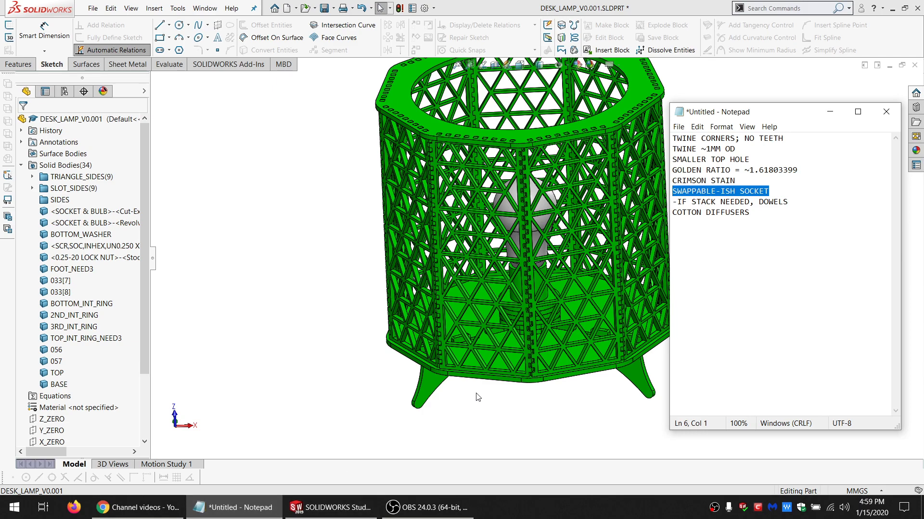
drag(789, 203, 673, 203)
click(546, 183)
Select the lamp's TOP ring from an oblique view above
key(ctrl+8)
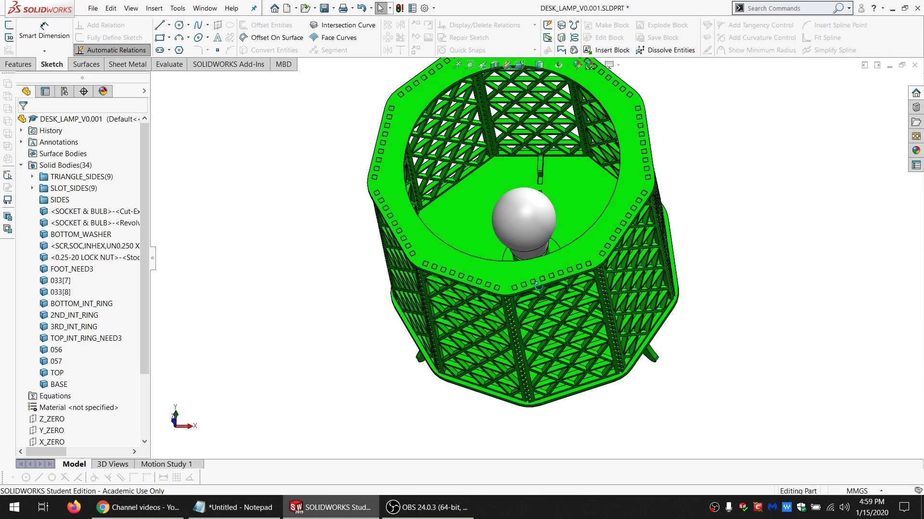
scroll(510, 267, down, 5)
scroll(373, 340, up, 5)
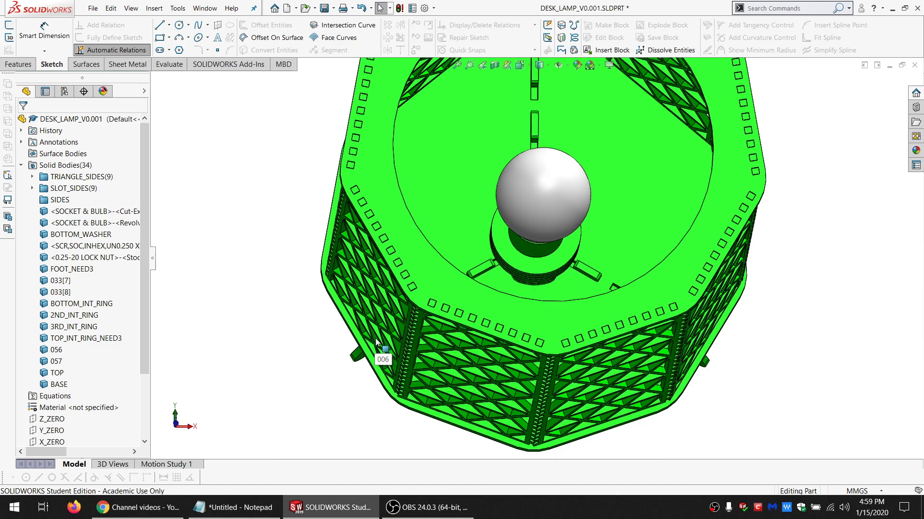
middle_drag(380, 354, 448, 300)
click(447, 299)
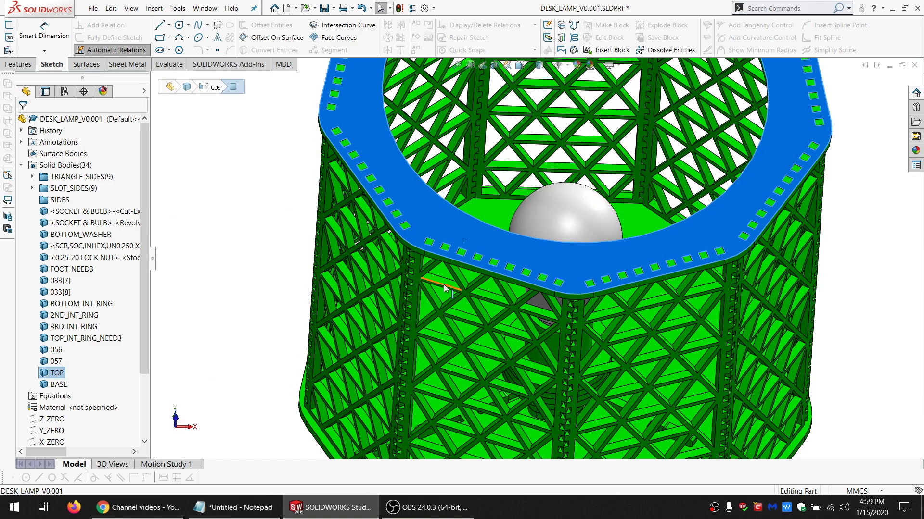
ctrl+click(441, 283)
key(Tab)
scroll(547, 399, up, 5)
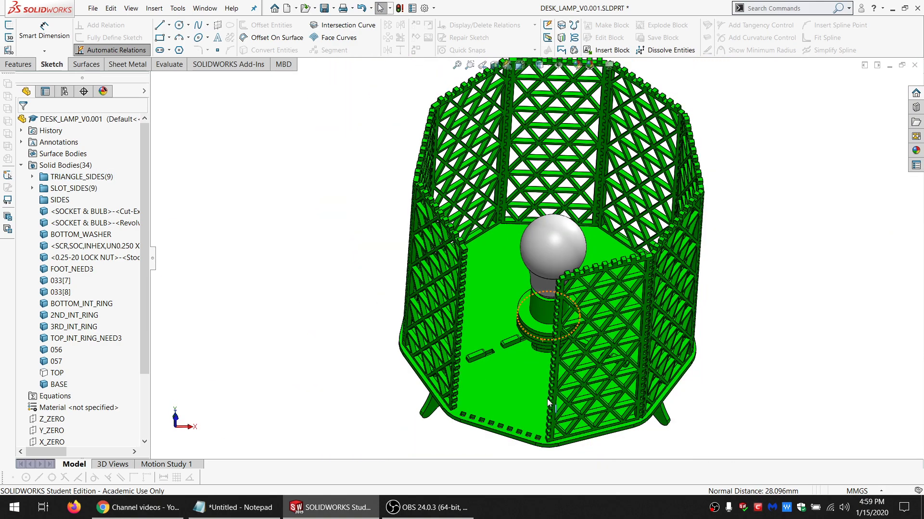
scroll(507, 328, down, 5)
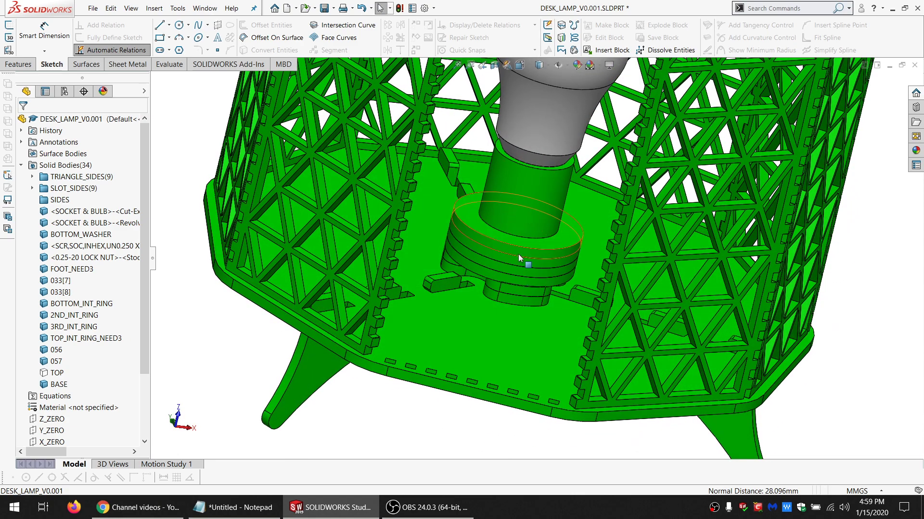
mouse_move(518, 254)
middle_down()
mouse_move(515, 315)
mouse_move(515, 264)
middle_up()
middle_drag(515, 278, 512, 290)
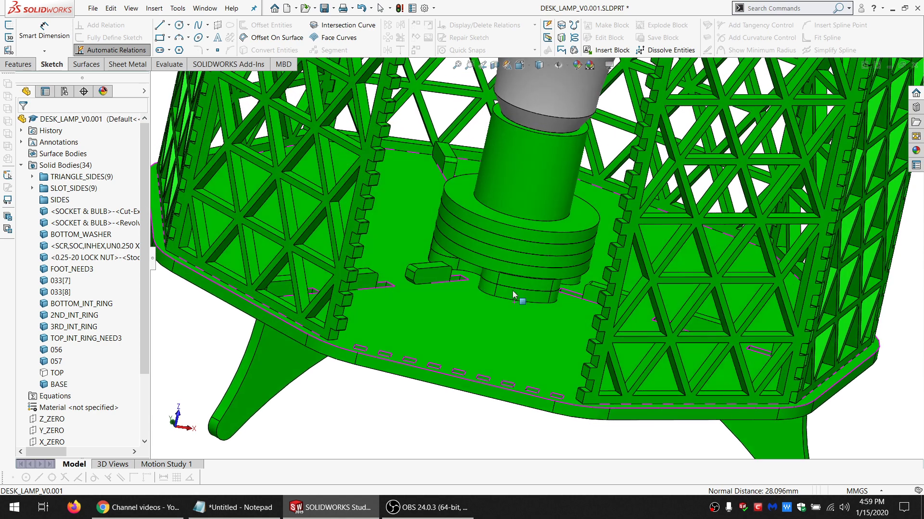
key(Escape)
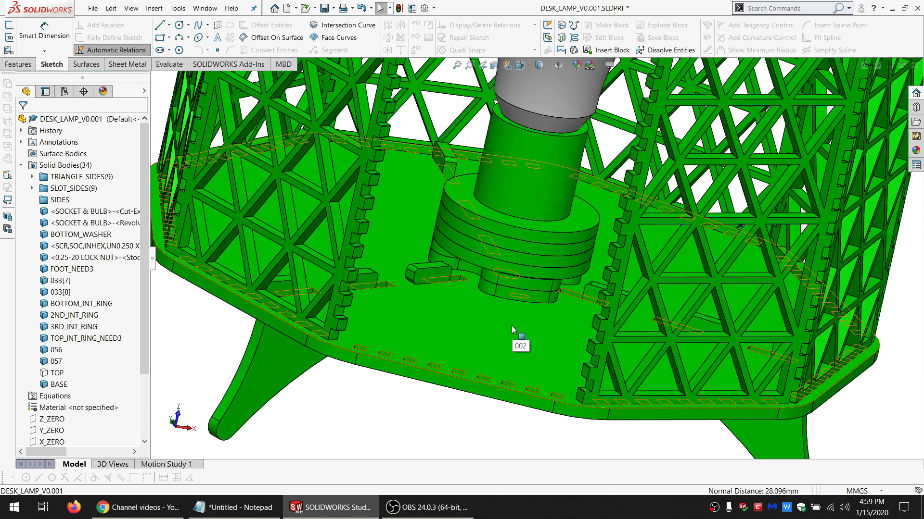
scroll(512, 326, up, 2)
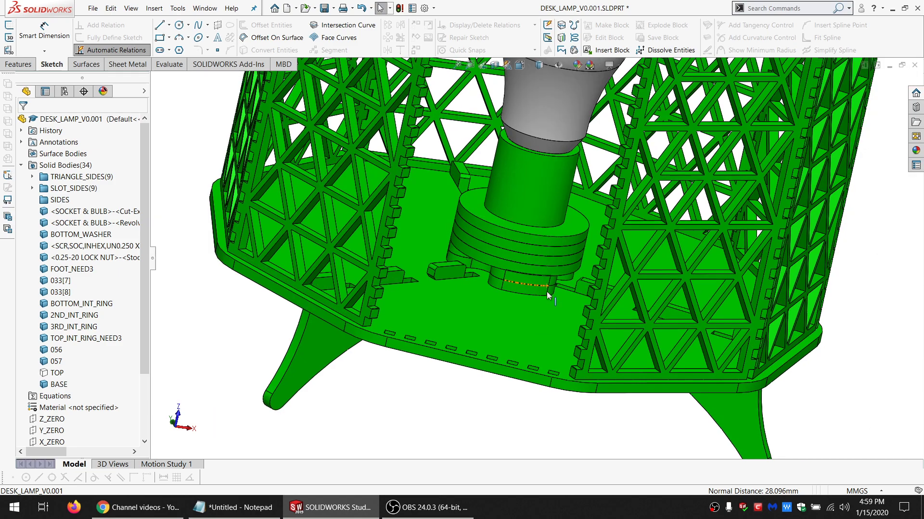
mouse_move(546, 292)
middle_down()
mouse_move(533, 240)
mouse_move(539, 304)
middle_up()
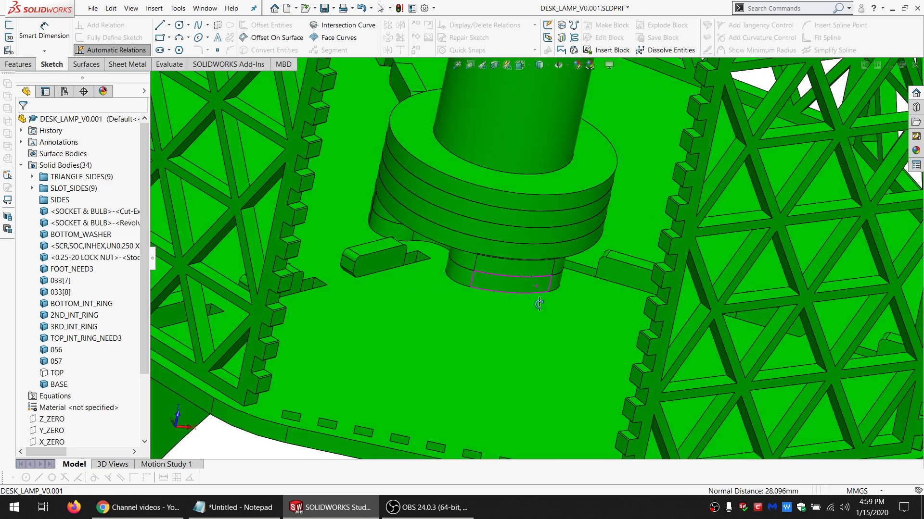
key(Escape)
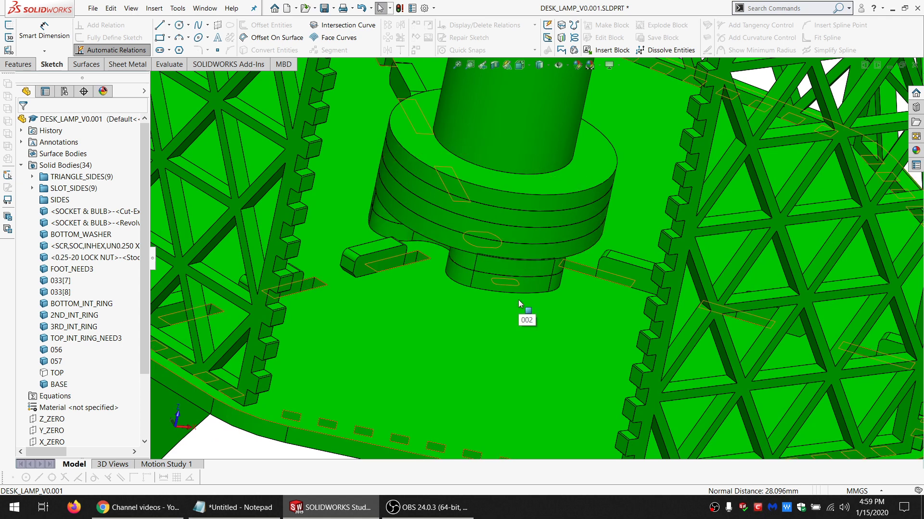
scroll(518, 299, up, 5)
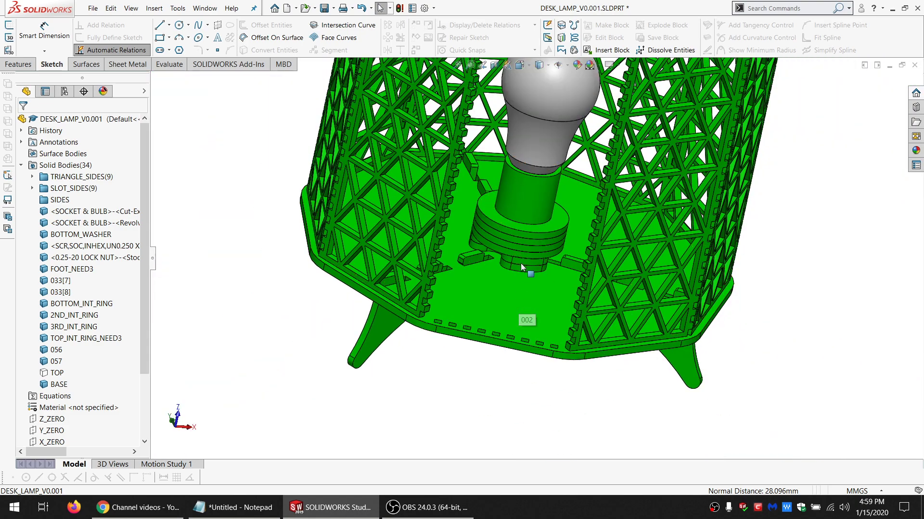
scroll(533, 246, down, 3)
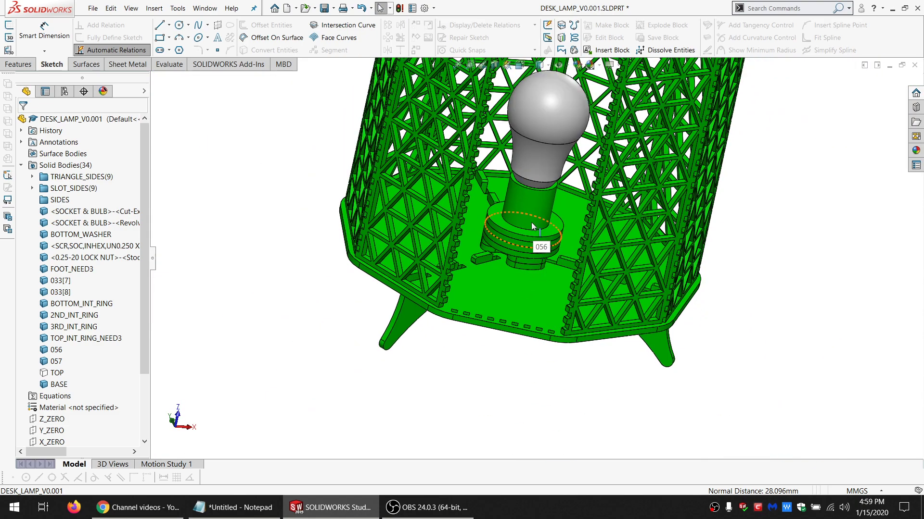
middle_drag(531, 223, 524, 284)
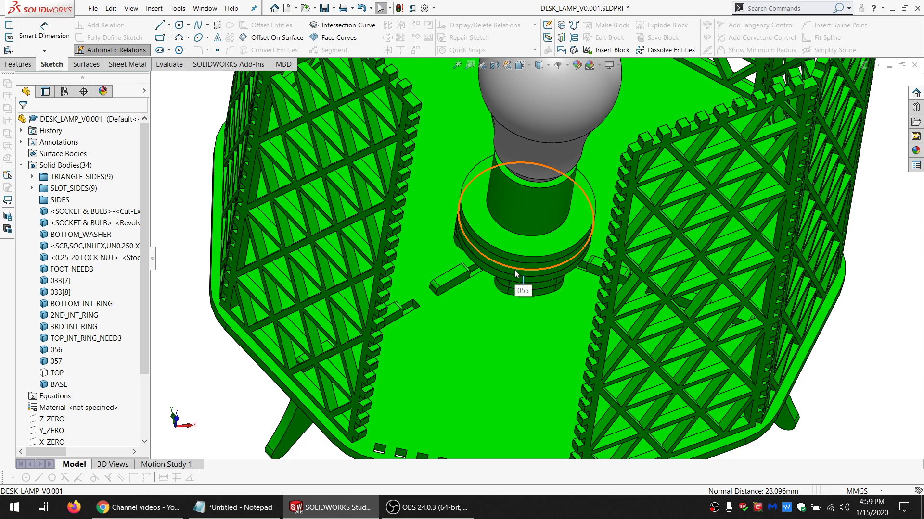
click(514, 270)
scroll(527, 283, down, 4)
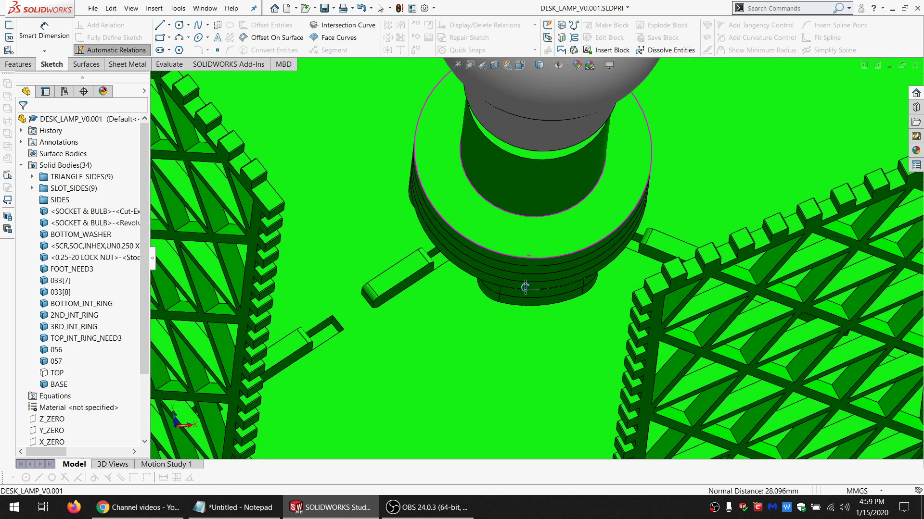
middle_drag(525, 287, 539, 289)
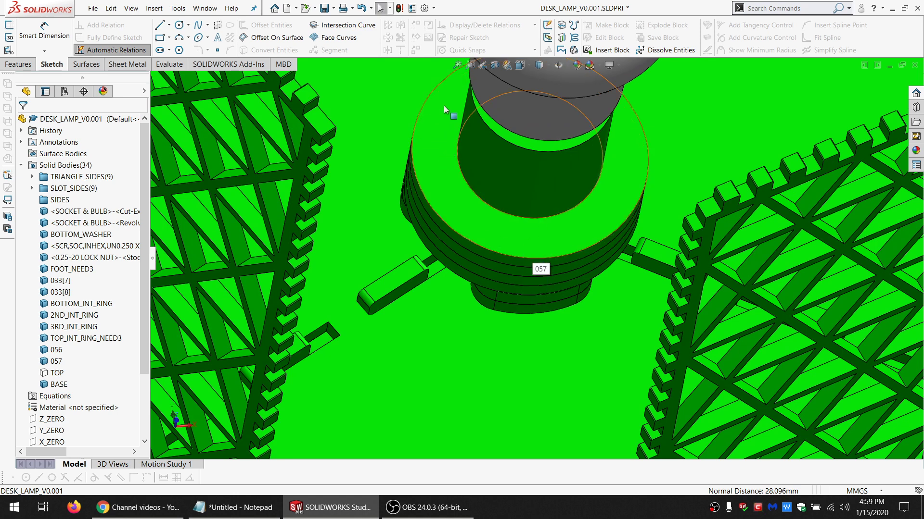
middle_drag(526, 135, 611, 127)
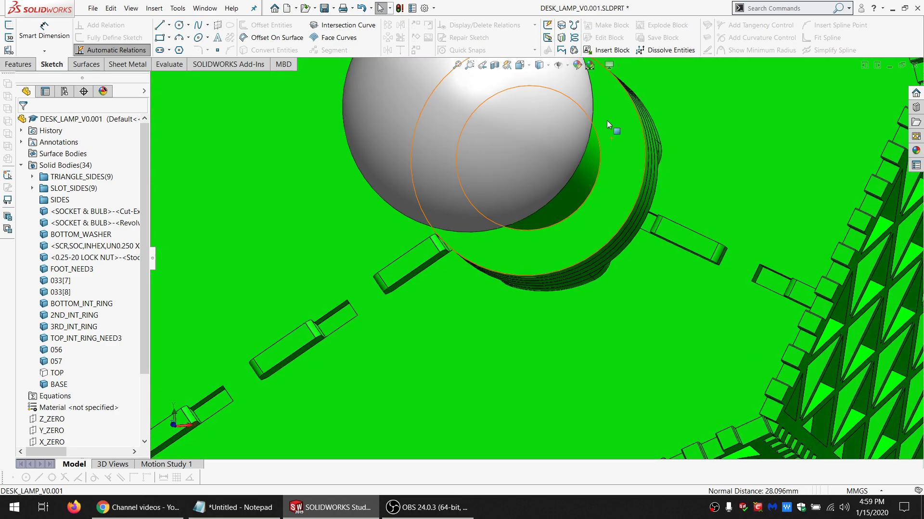
mouse_move(581, 226)
middle_down()
mouse_move(550, 233)
mouse_move(549, 270)
mouse_move(567, 215)
middle_up()
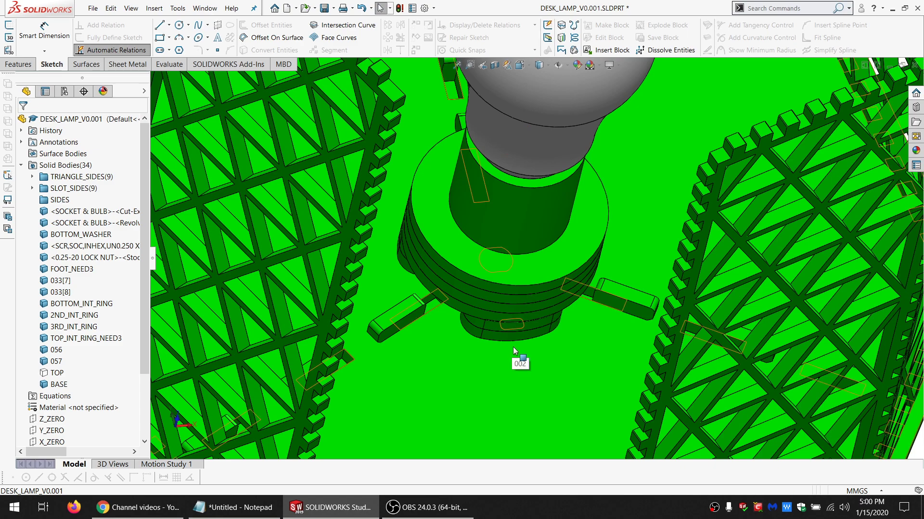
mouse_move(513, 347)
middle_down()
mouse_move(512, 295)
mouse_move(532, 277)
mouse_move(521, 290)
middle_up()
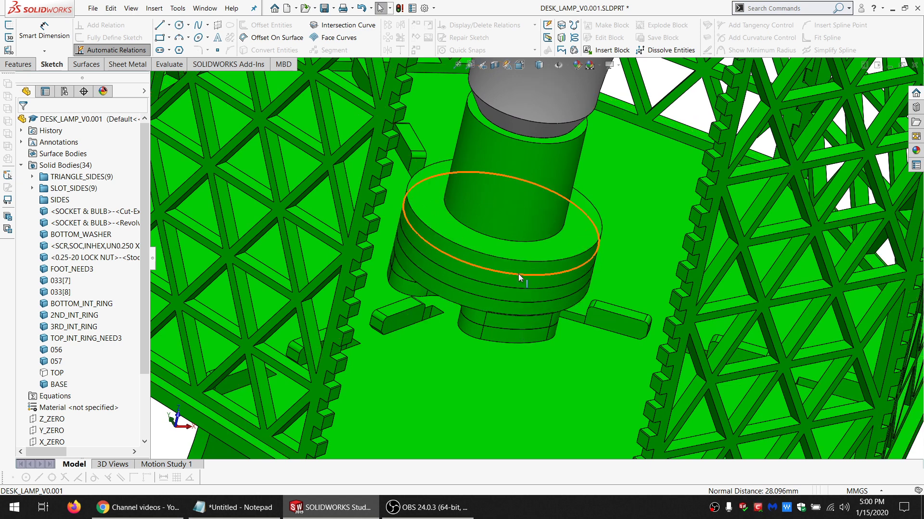
scroll(513, 276, up, 2)
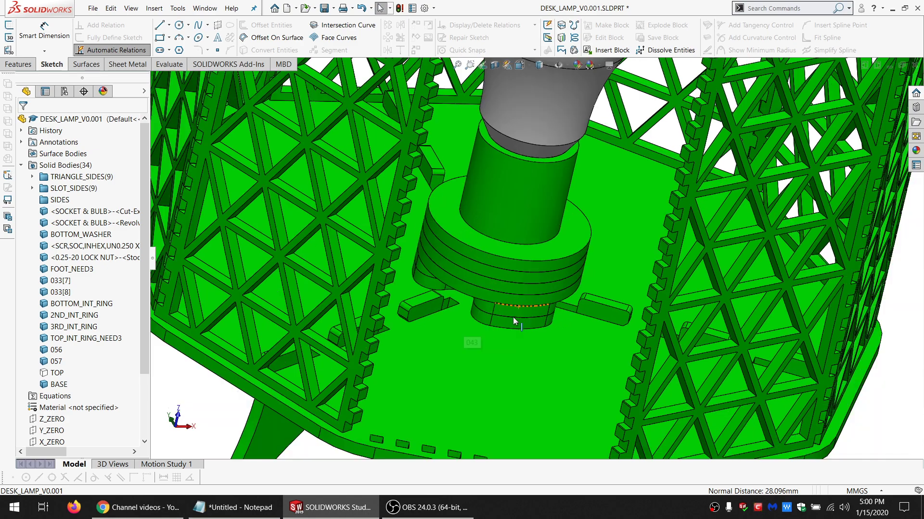
middle_drag(517, 322, 483, 361)
click(236, 508)
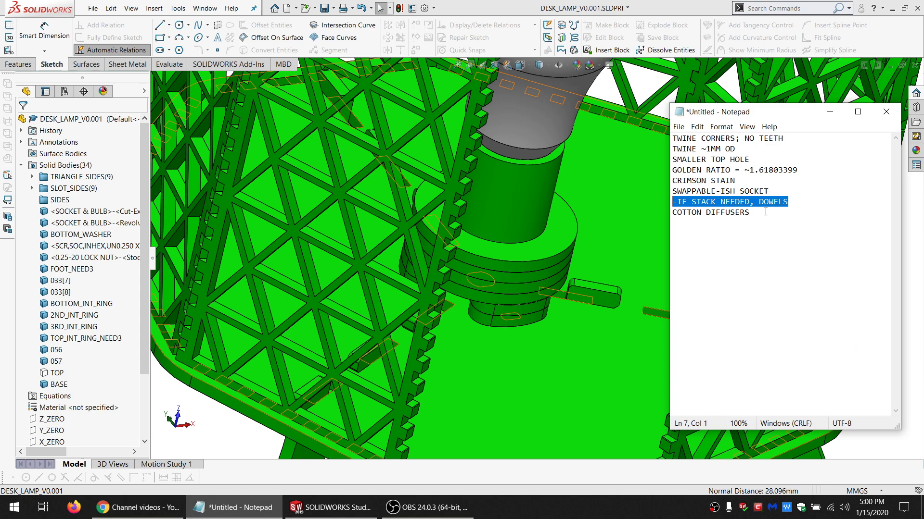
drag(765, 212, 679, 212)
click(693, 214)
click(495, 354)
scroll(495, 354, up, 6)
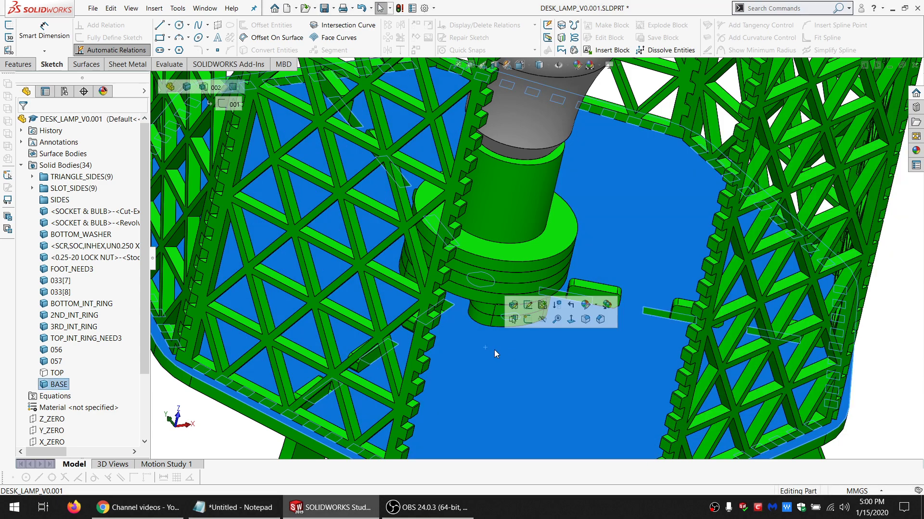
middle_drag(554, 319, 534, 226)
scroll(529, 231, down, 4)
scroll(562, 165, up, 4)
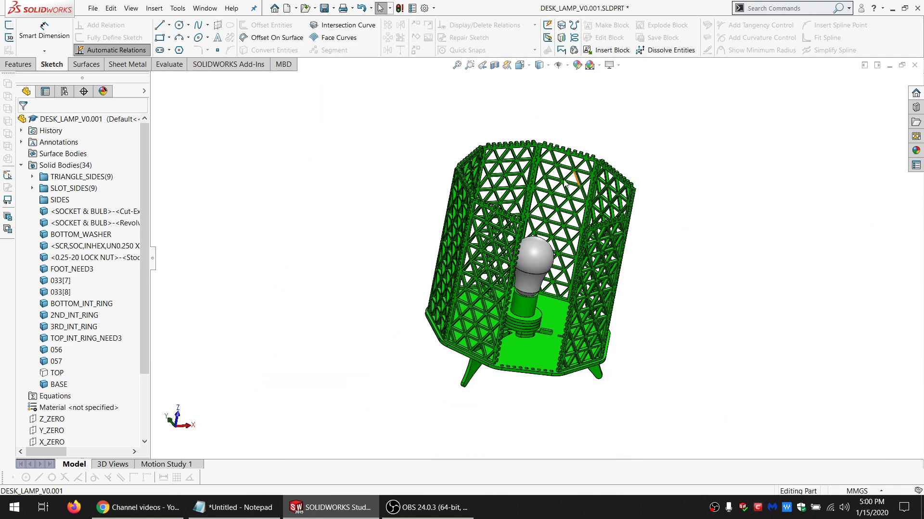
scroll(556, 255, down, 5)
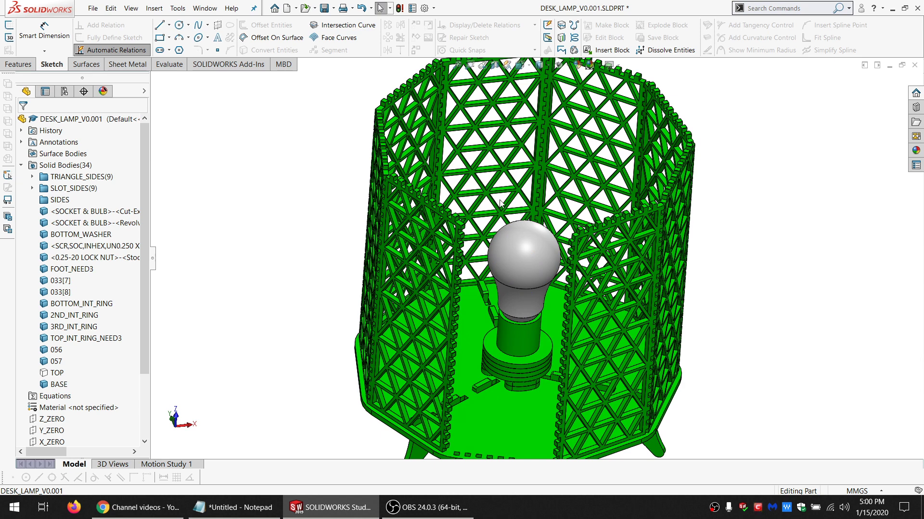
scroll(517, 211, up, 3)
scroll(517, 214, down, 5)
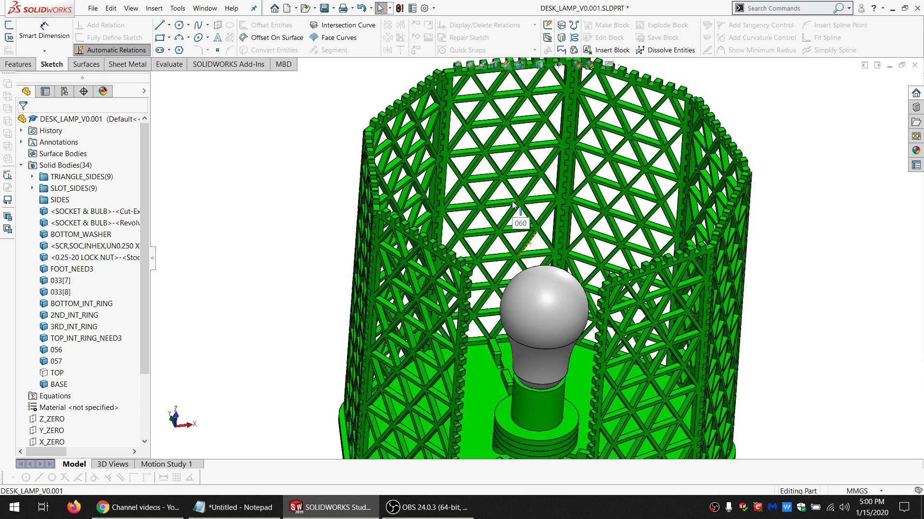
middle_drag(519, 221, 518, 167)
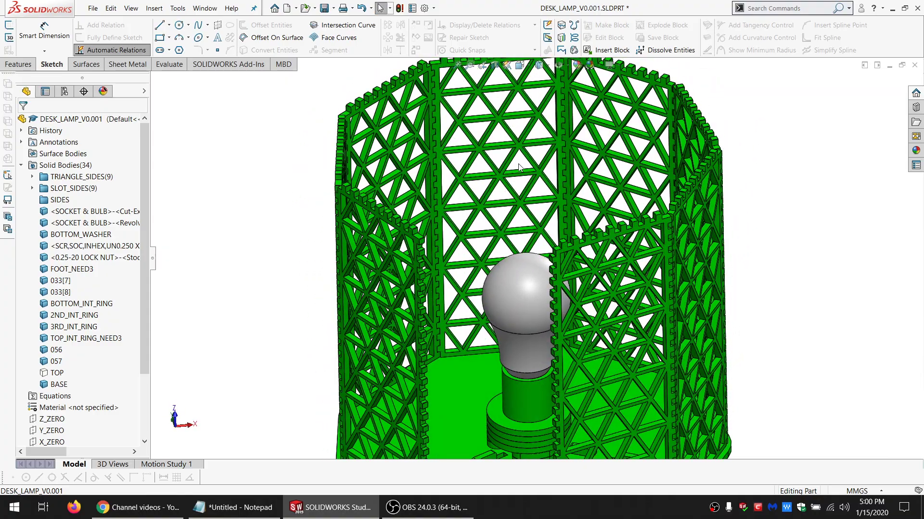
scroll(519, 167, up, 3)
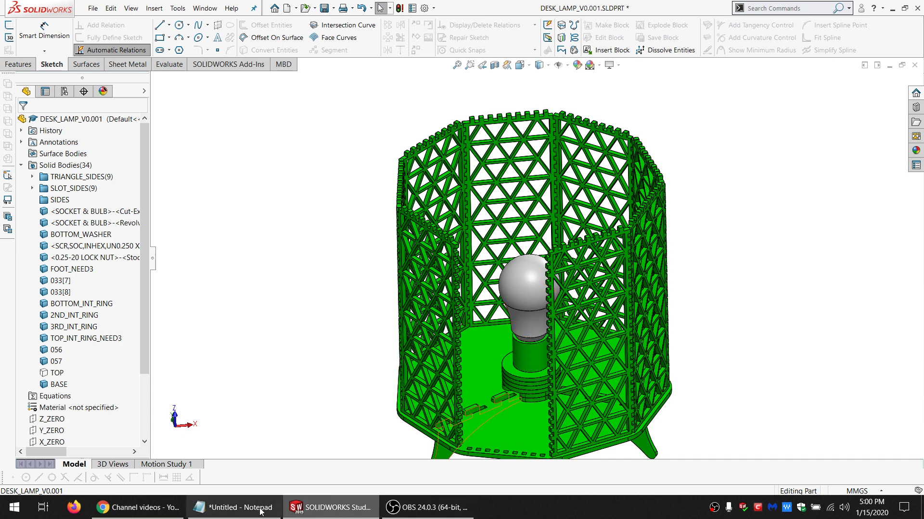
Dismiss Notepad's recent-files list and restore the untitled design notes window
drag(255, 511, 291, 420)
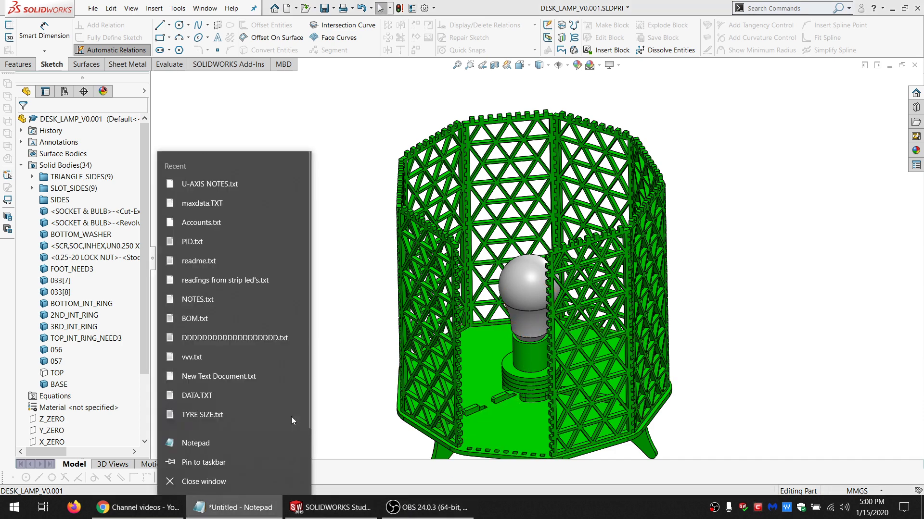
click(353, 412)
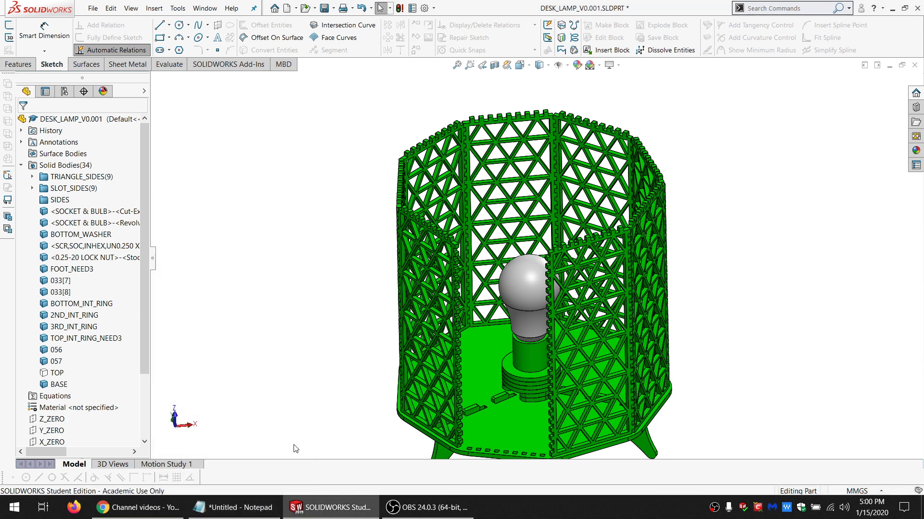
mouse_move(260, 512)
click(231, 511)
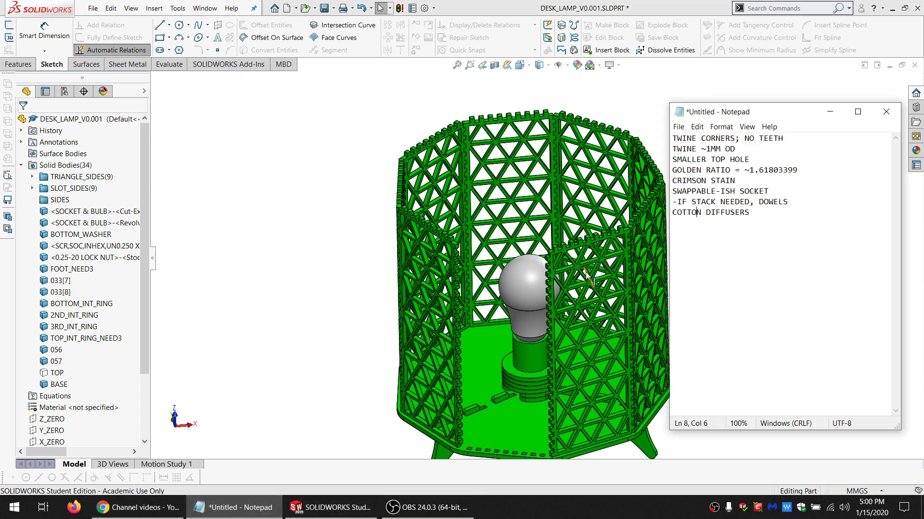
scroll(475, 145, down, 5)
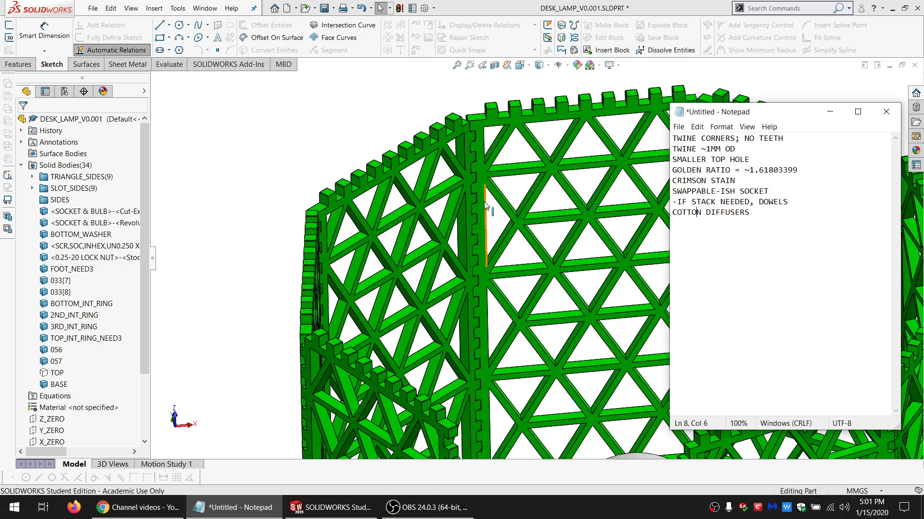
Send the notes behind the lamp model and look down into the lattice enclosure
scroll(484, 201, up, 5)
click(478, 163)
scroll(477, 162, up, 3)
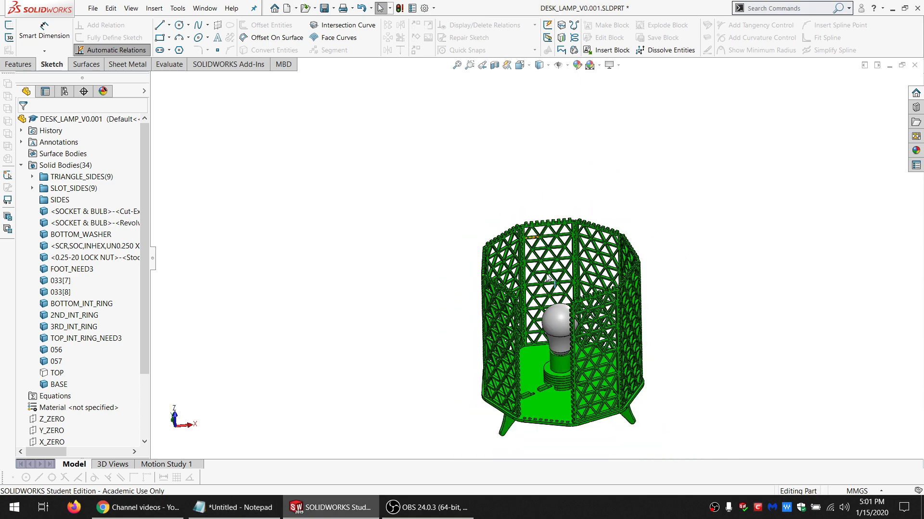
scroll(477, 162, down, 3)
middle_drag(478, 162, 533, 336)
scroll(533, 336, up, 2)
scroll(533, 336, down, 3)
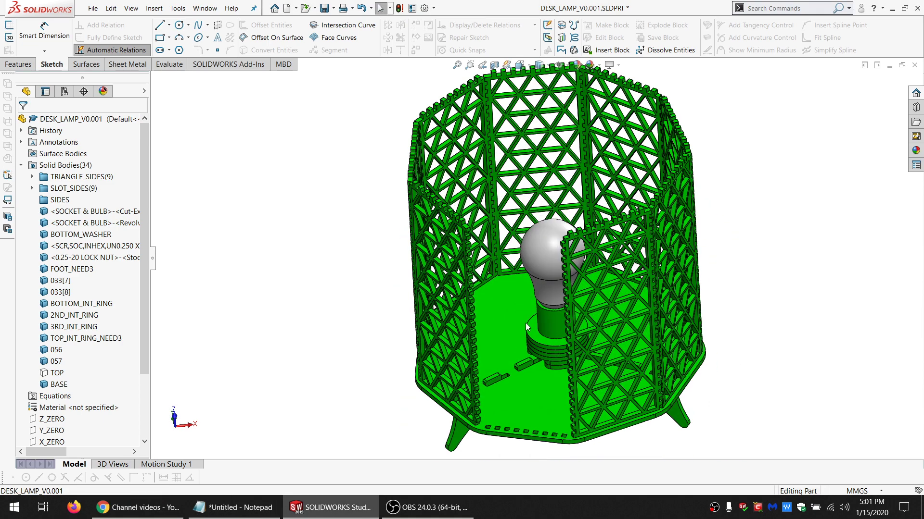
scroll(526, 325, down, 2)
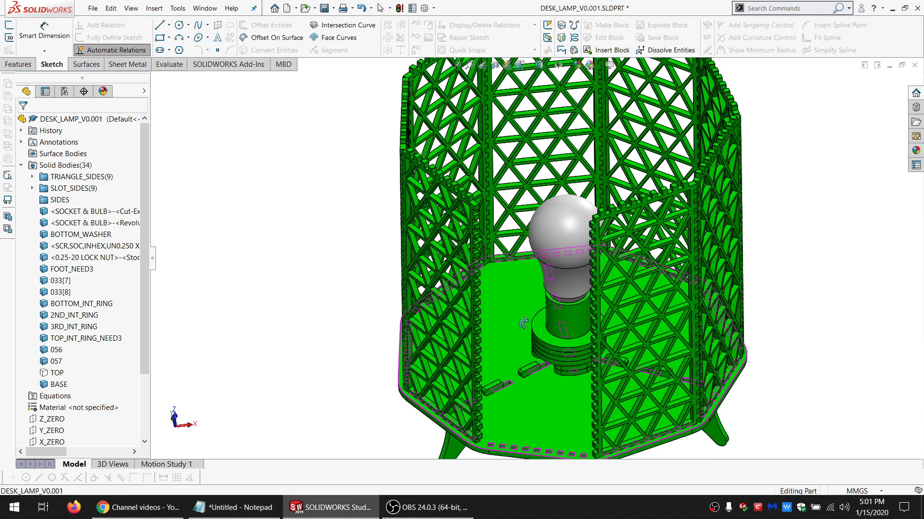
scroll(527, 321, up, 3)
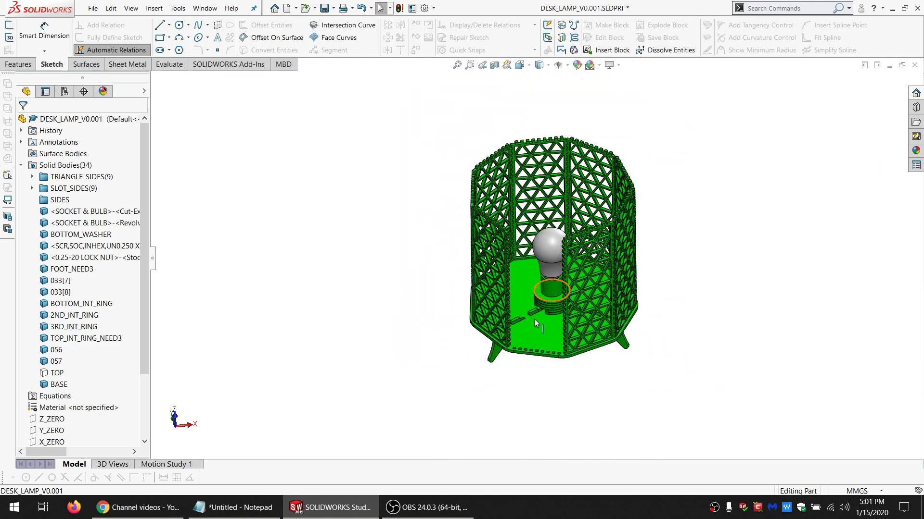
scroll(534, 319, down, 5)
Inspect the lamp's underside and side, then close DESK_LAMP_V0.001
middle_drag(535, 319, 592, 328)
scroll(593, 328, up, 3)
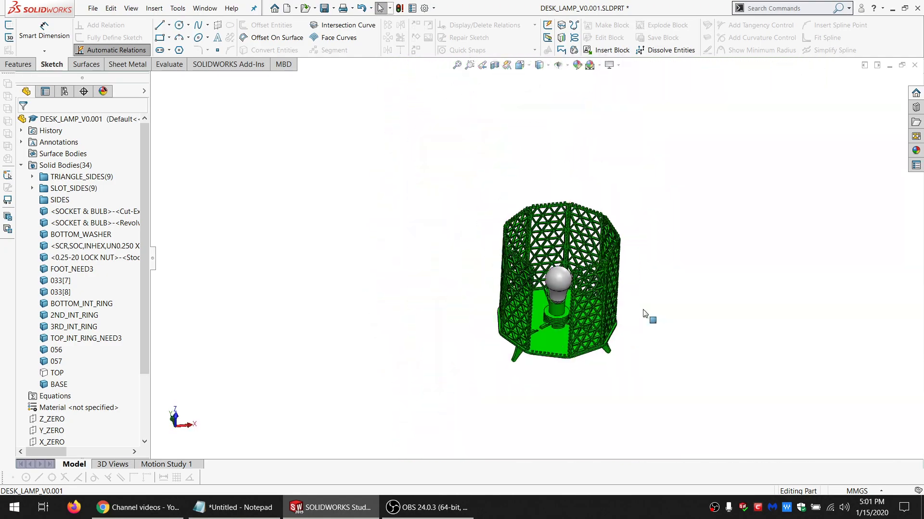
scroll(546, 265, down, 2)
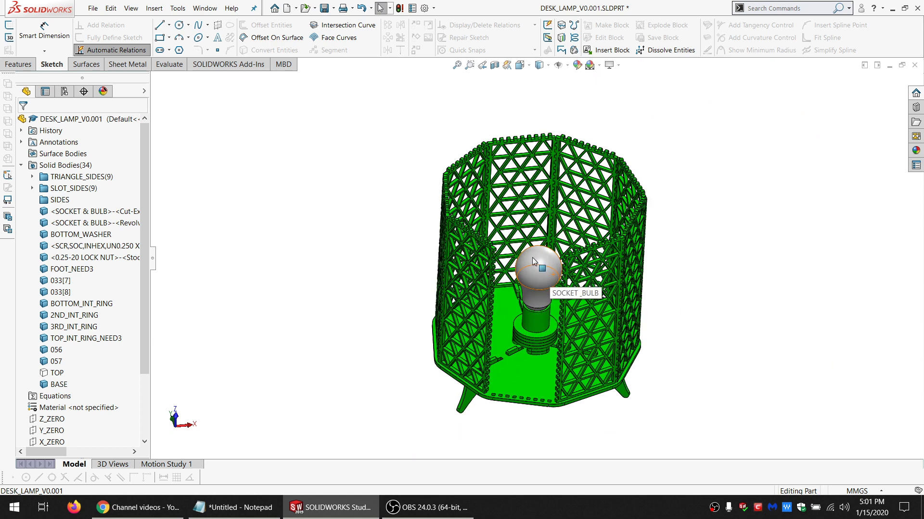
scroll(520, 363, down, 3)
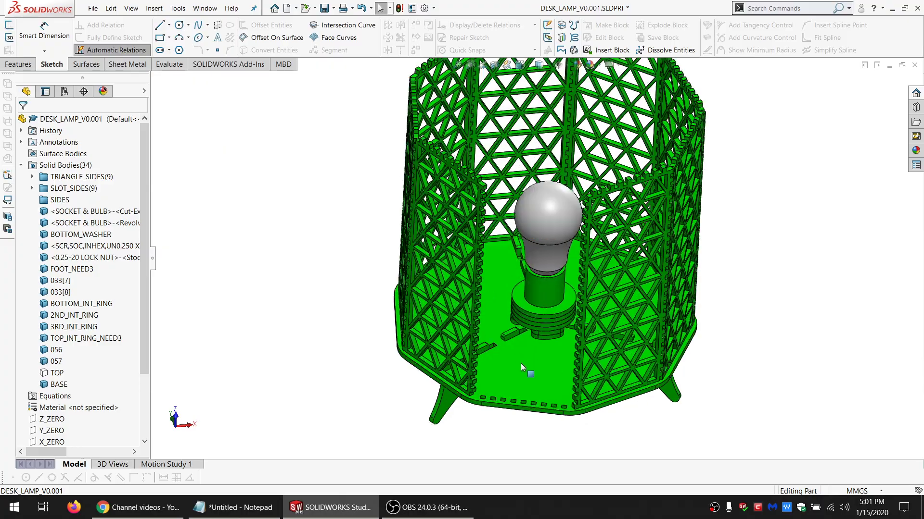
middle_drag(521, 363, 522, 334)
scroll(522, 333, up, 5)
scroll(565, 236, down, 2)
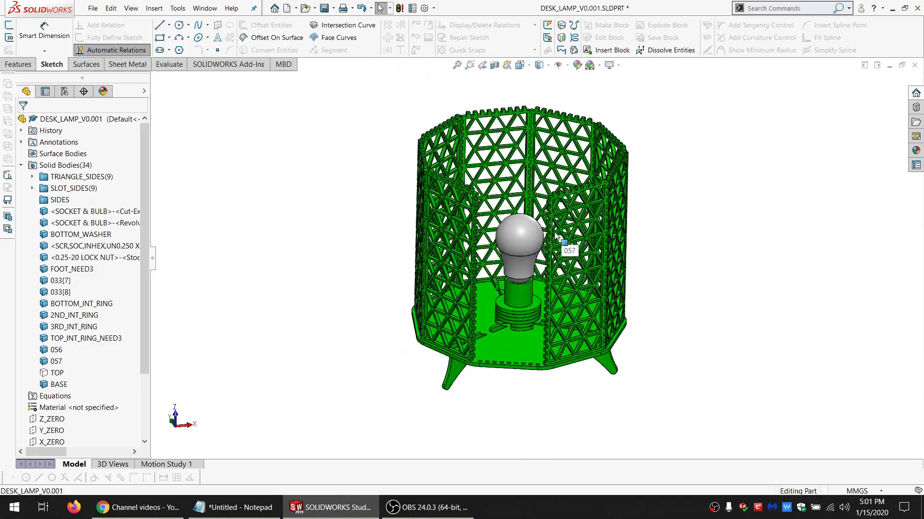
click(914, 64)
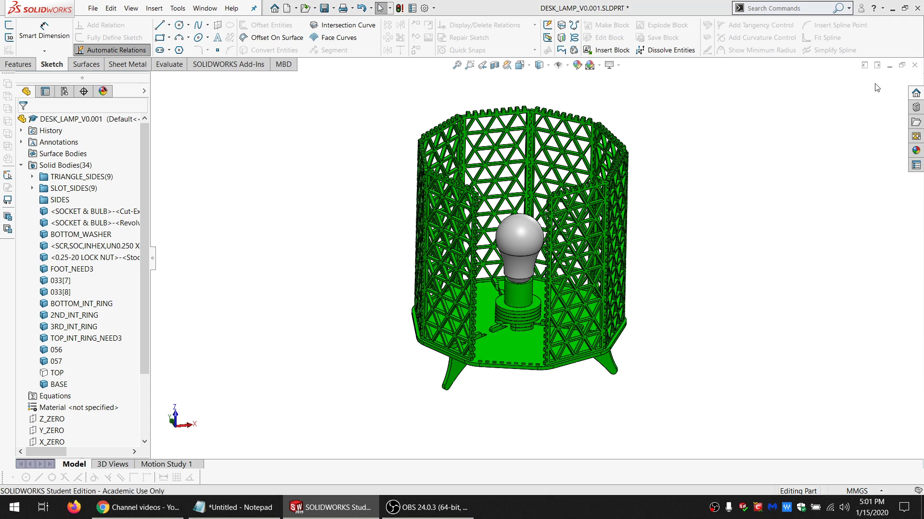
Confirm closing the old lamp part and create a new blank part
click(473, 270)
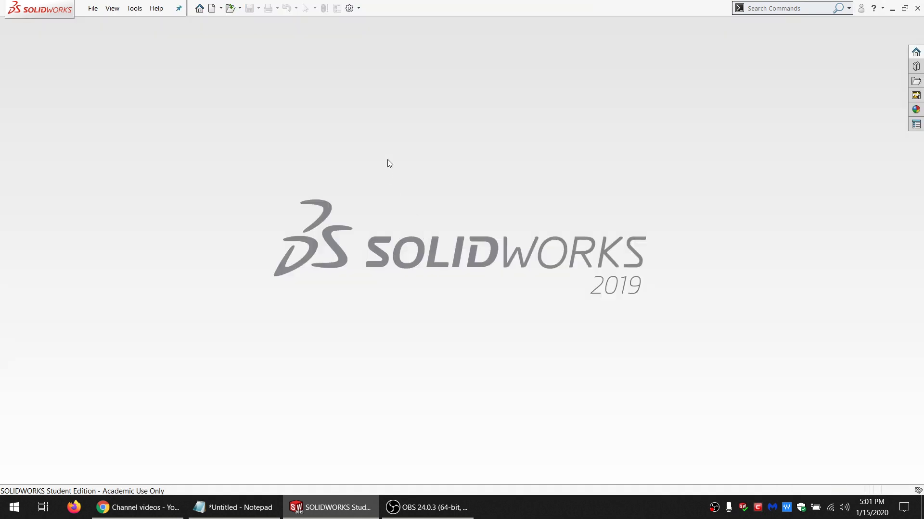
click(211, 9)
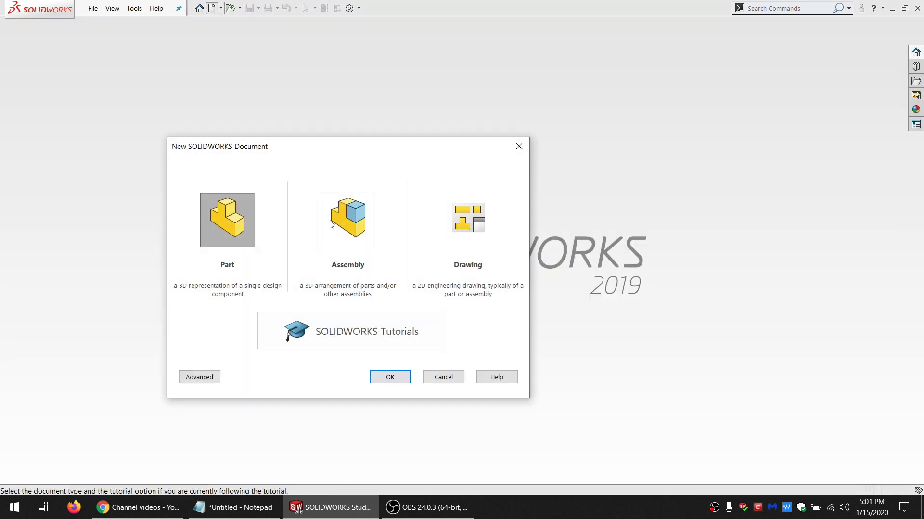
double_click(222, 226)
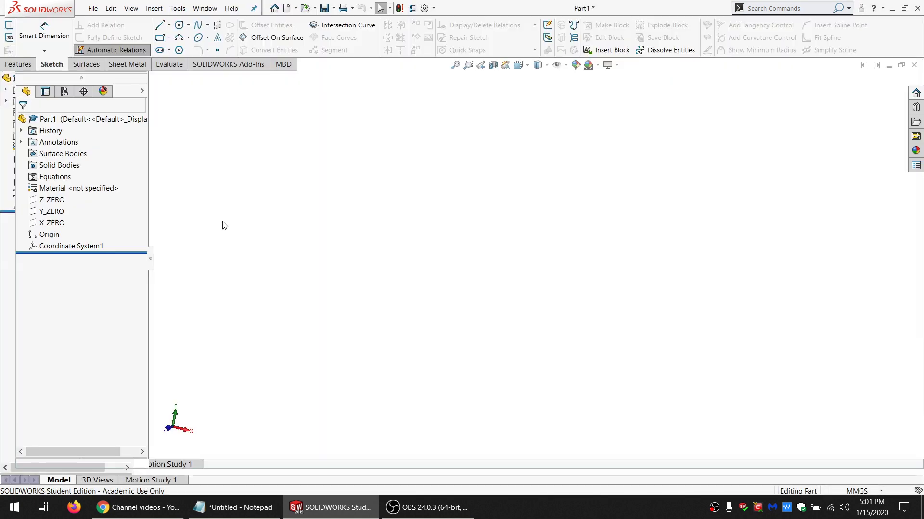
Save the new part as DESK_LAMP_V1.001.SLDPRT in the DESK_LAMP folder
click(324, 8)
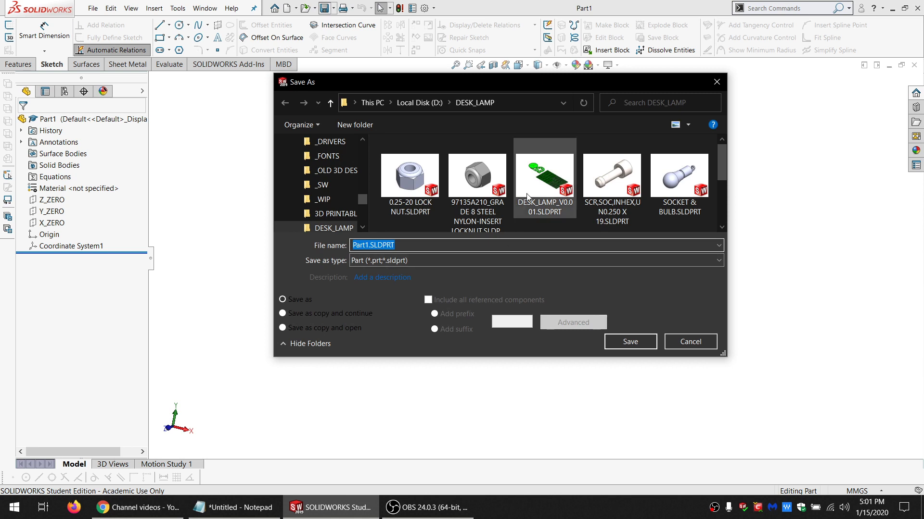
click(544, 176)
click(399, 245)
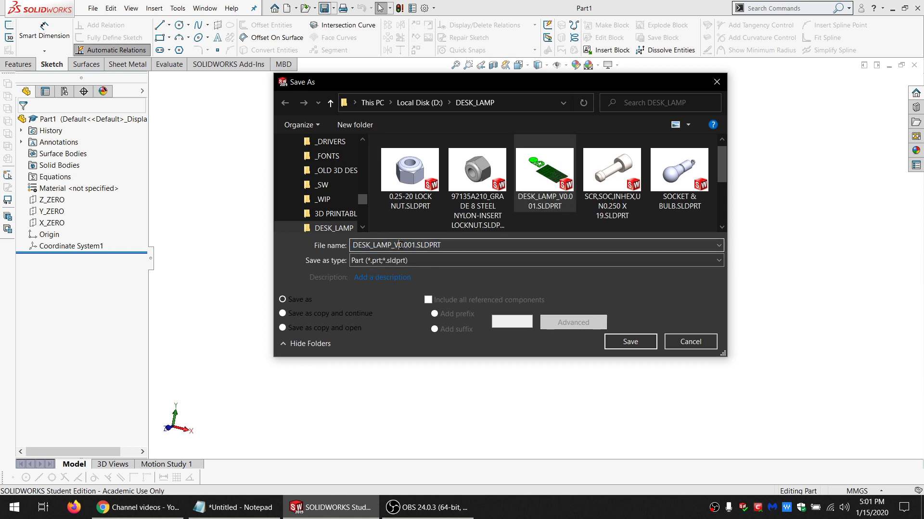
text(1)
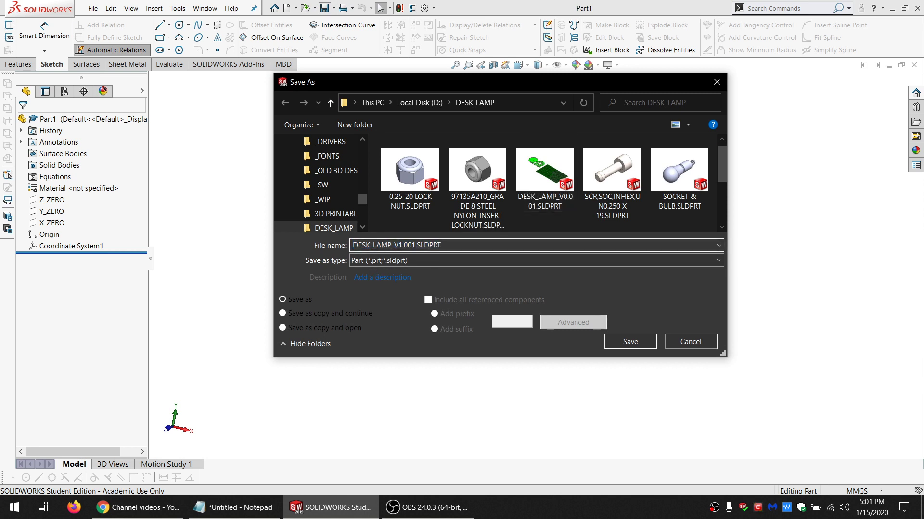
click(630, 342)
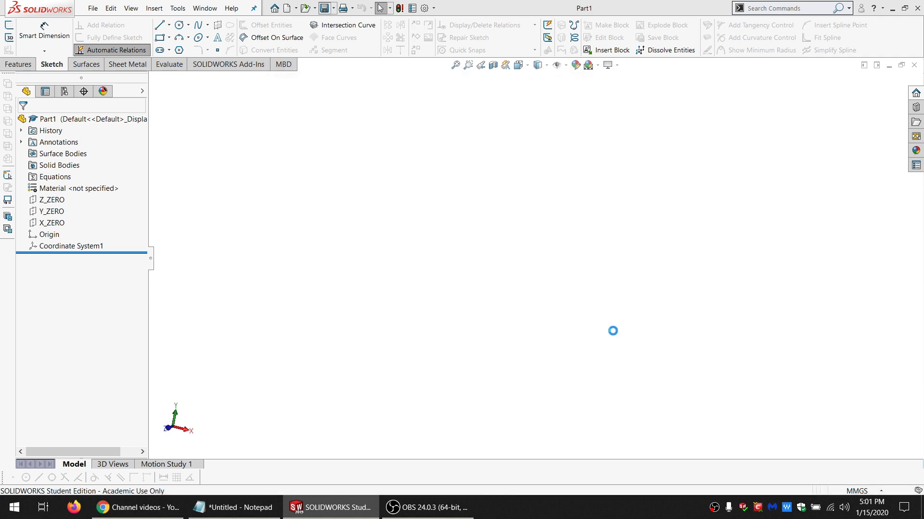
Add the configuration-specific custom property MATL_THK with value 4.5
click(412, 8)
click(269, 111)
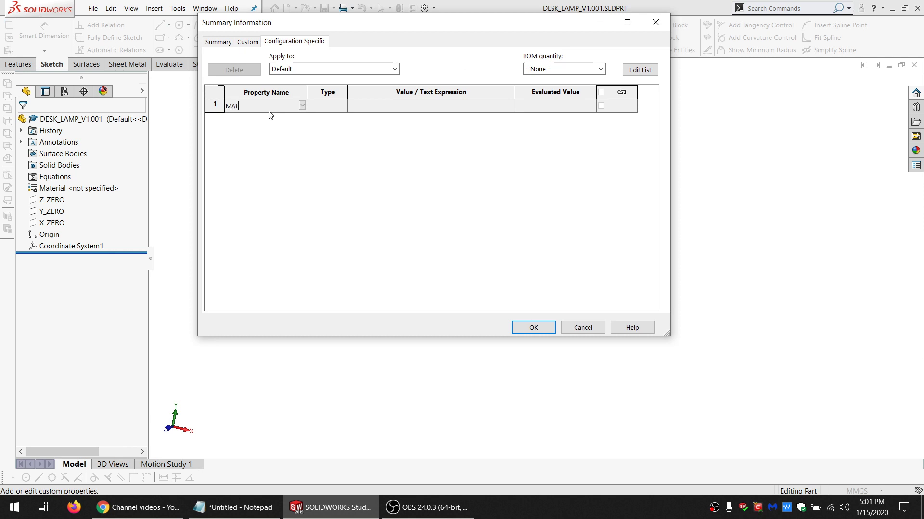
text(MATL_THK)
click(368, 107)
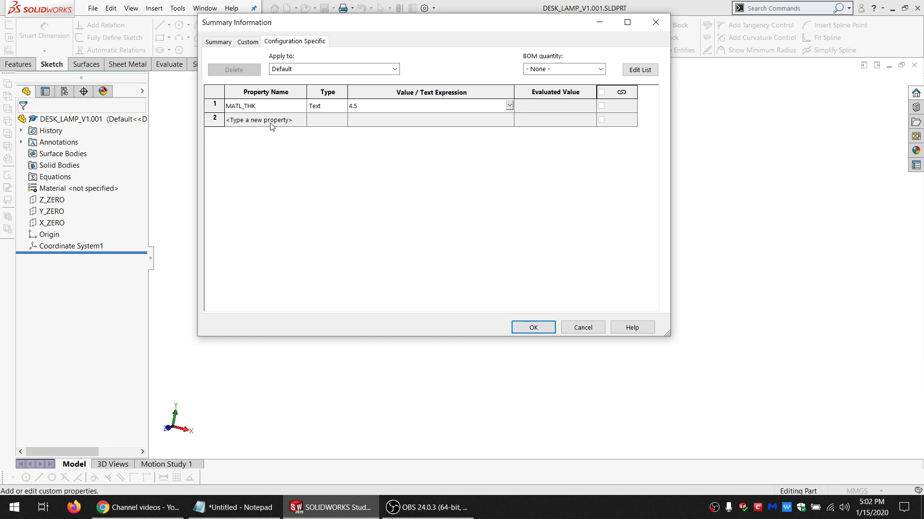
click(348, 123)
Add a second property KERF with value .12 and apply the properties
click(287, 122)
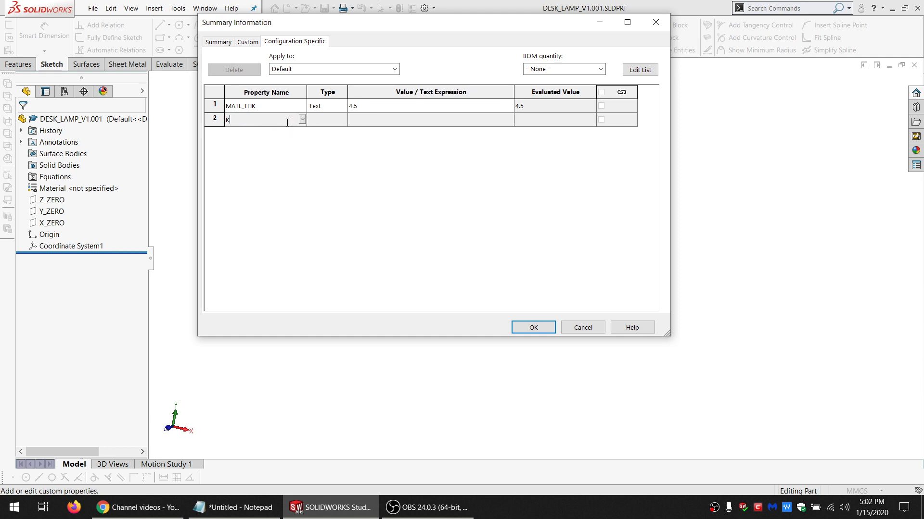
text(KERF)
click(366, 121)
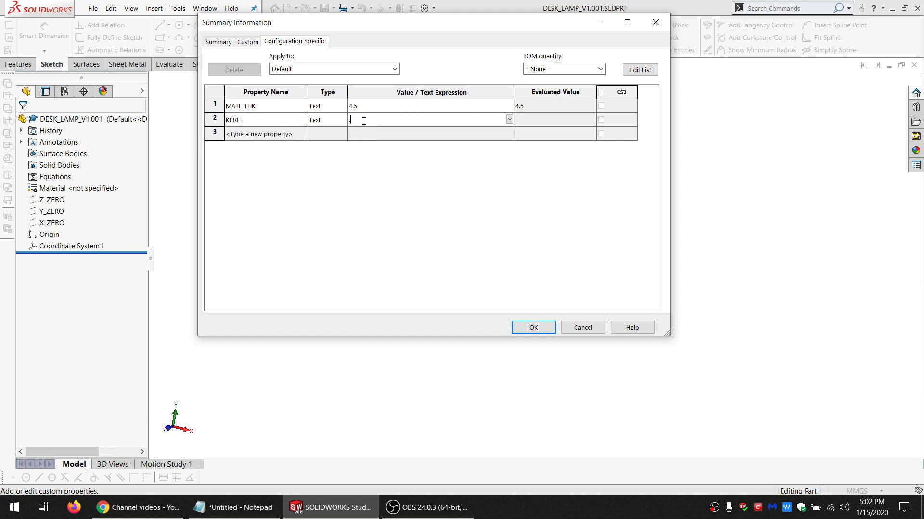
text(.12)
click(260, 135)
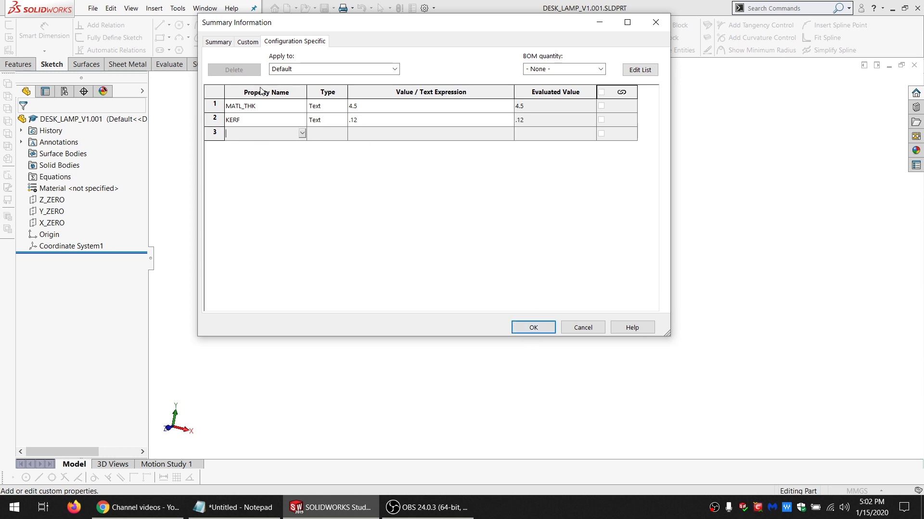
click(533, 328)
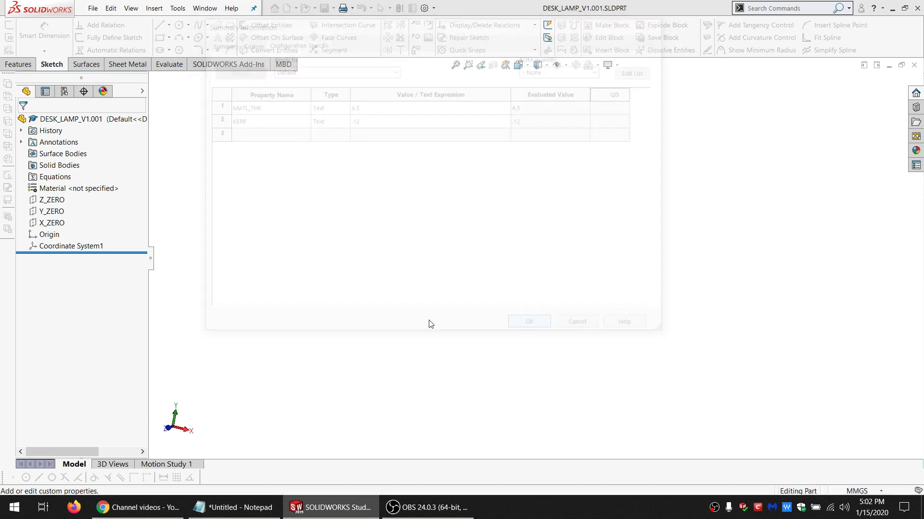
click(46, 200)
Sketch a 9-sided polygon centred on the origin on Z_ZERO
click(54, 181)
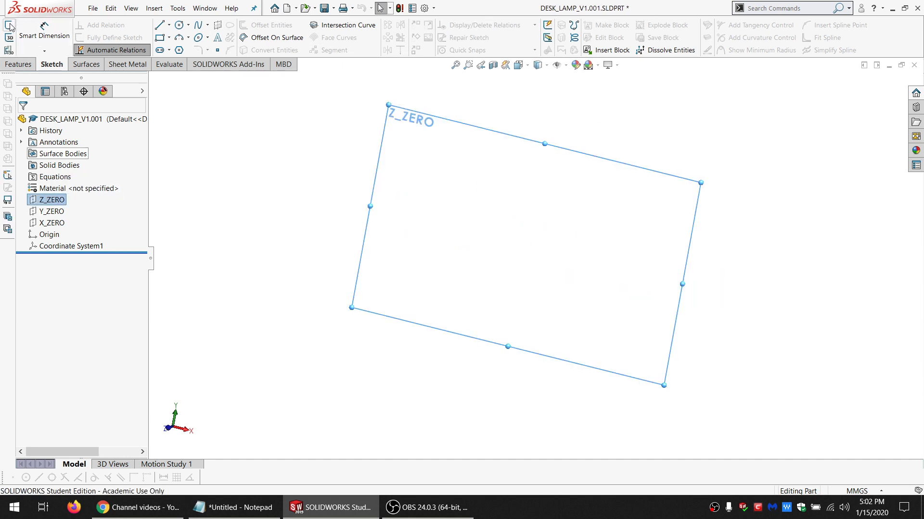
click(179, 50)
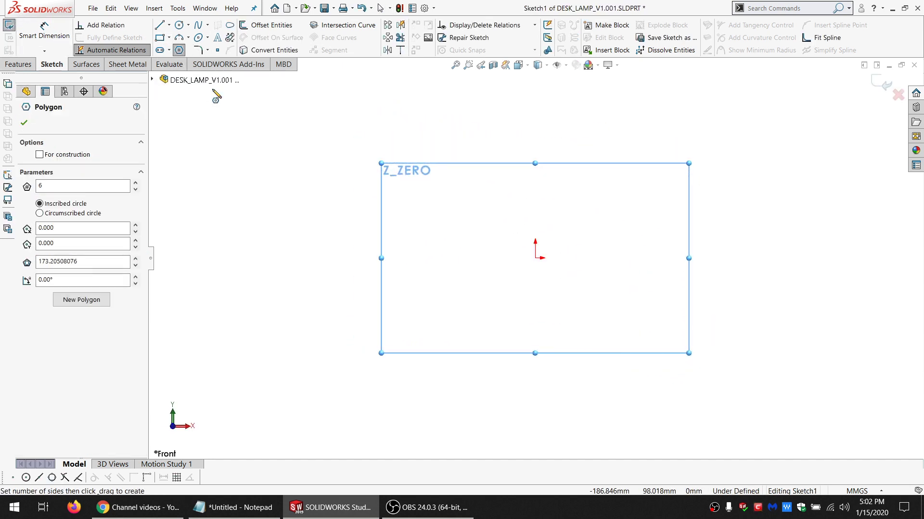
double_click(70, 185)
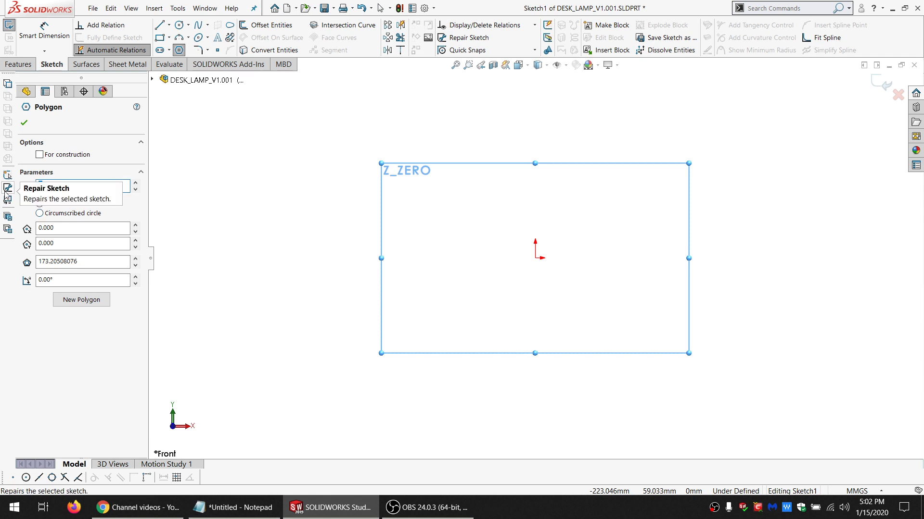
text(9)
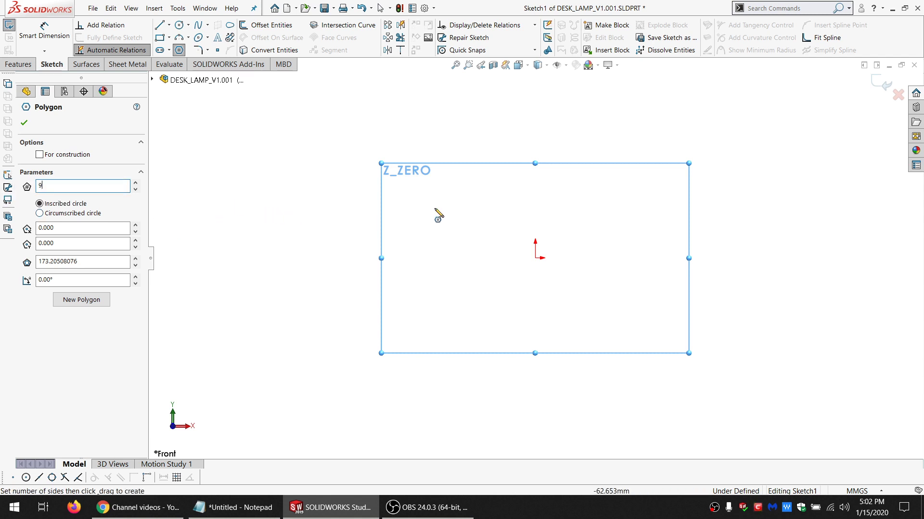
click(535, 259)
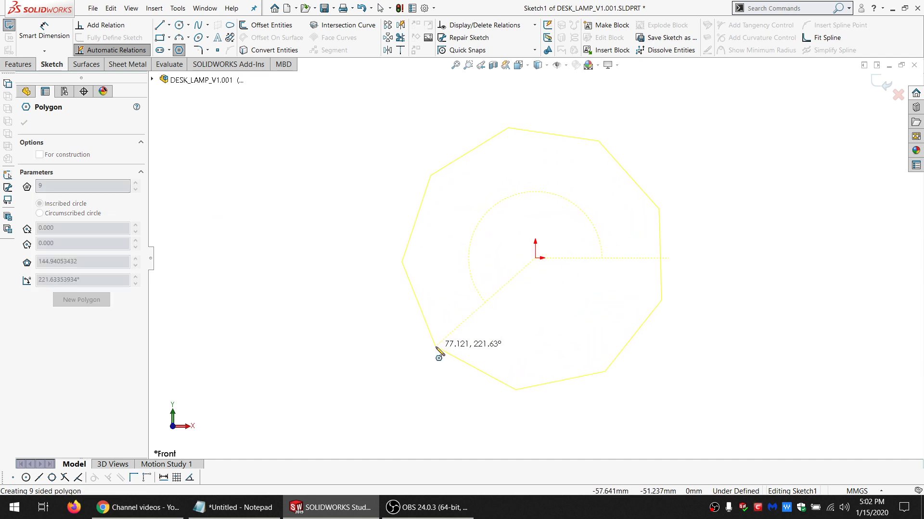
click(436, 347)
key(Escape)
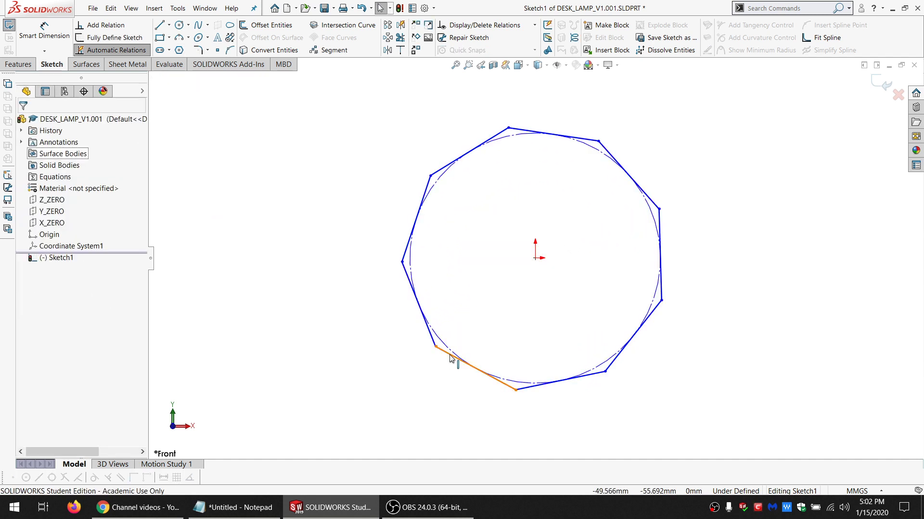
Make the polygon's bottom edge horizontal and exit the sketch
click(459, 359)
click(27, 243)
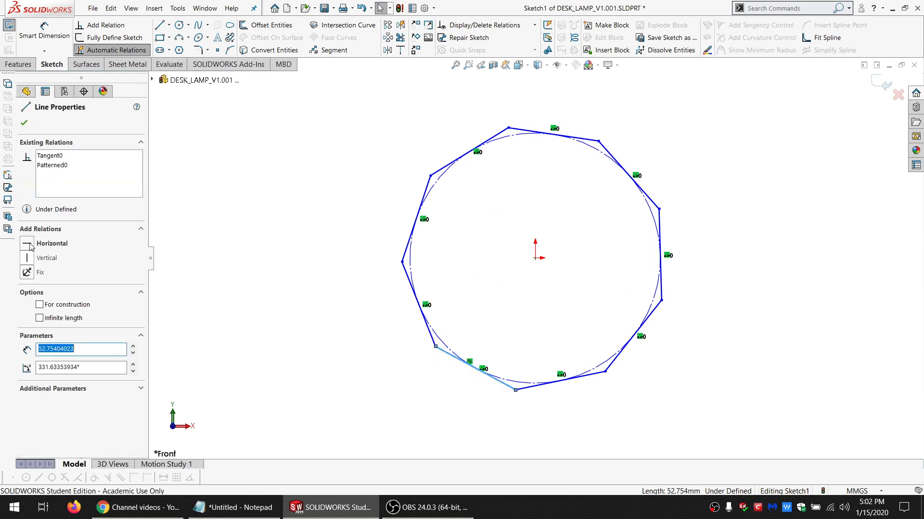
click(333, 235)
click(50, 32)
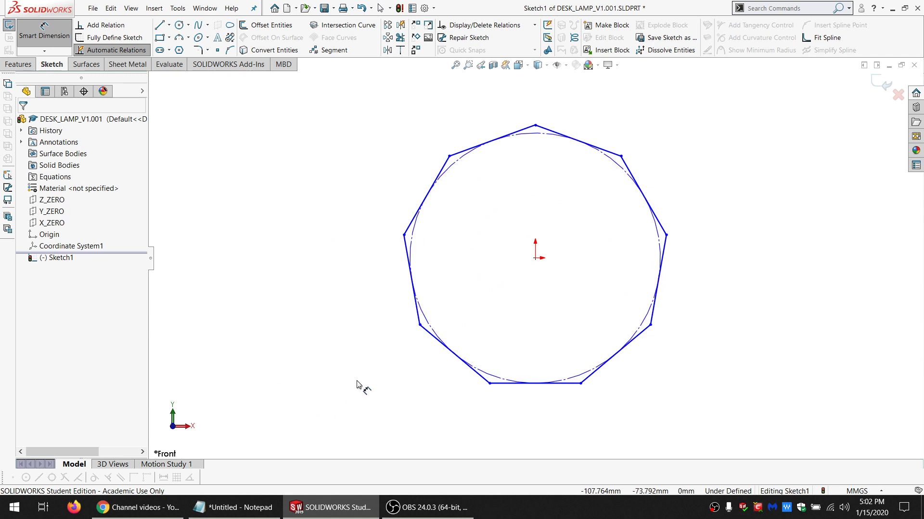
middle_drag(488, 379, 476, 279)
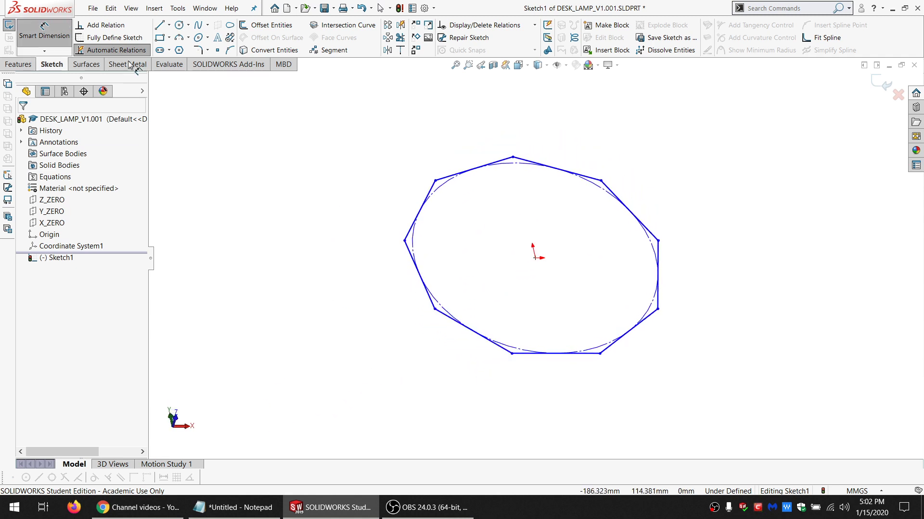
click(8, 25)
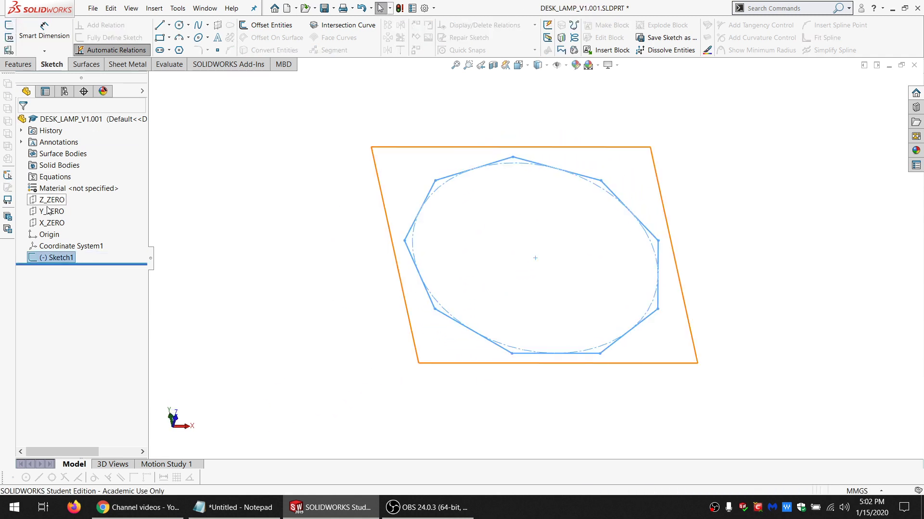
Start a new sketch on the Y_ZERO plane
click(52, 211)
mouse_move(569, 281)
middle_down()
mouse_move(562, 185)
mouse_move(525, 149)
mouse_move(556, 168)
mouse_move(558, 206)
middle_up()
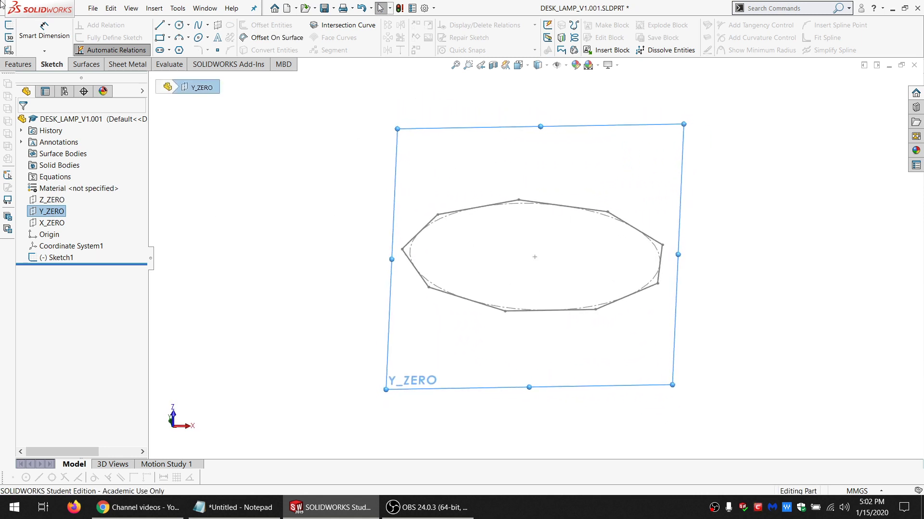
click(9, 25)
Draw a line rising from the origin and constrain it vertical
click(159, 25)
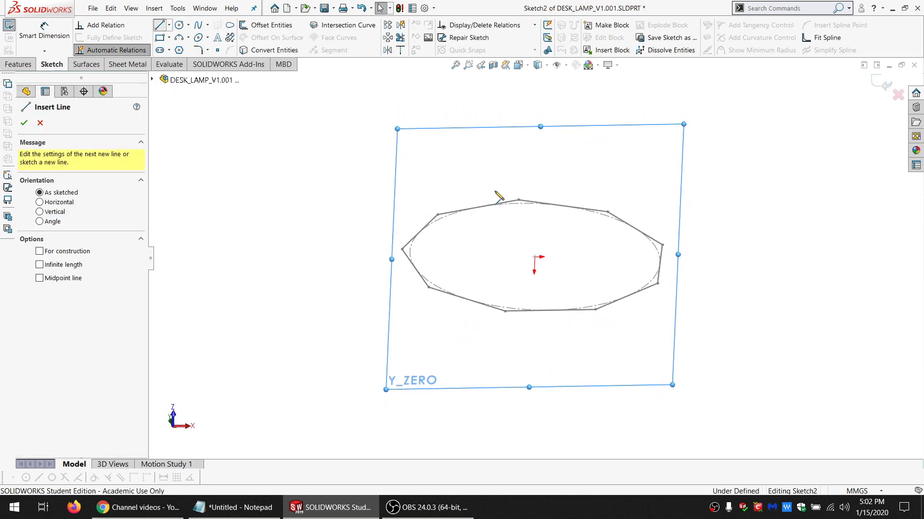
drag(534, 257, 543, 91)
key(Escape)
click(535, 236)
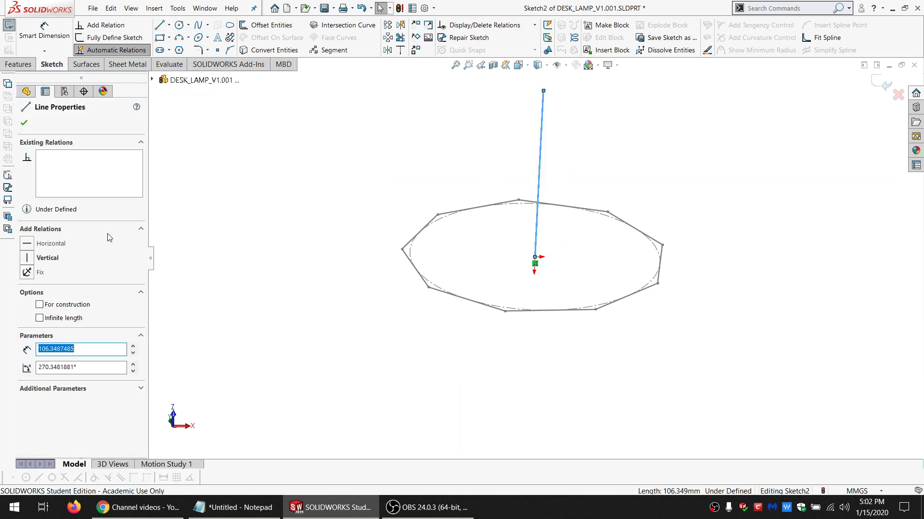
click(42, 259)
click(489, 155)
scroll(569, 173, up, 3)
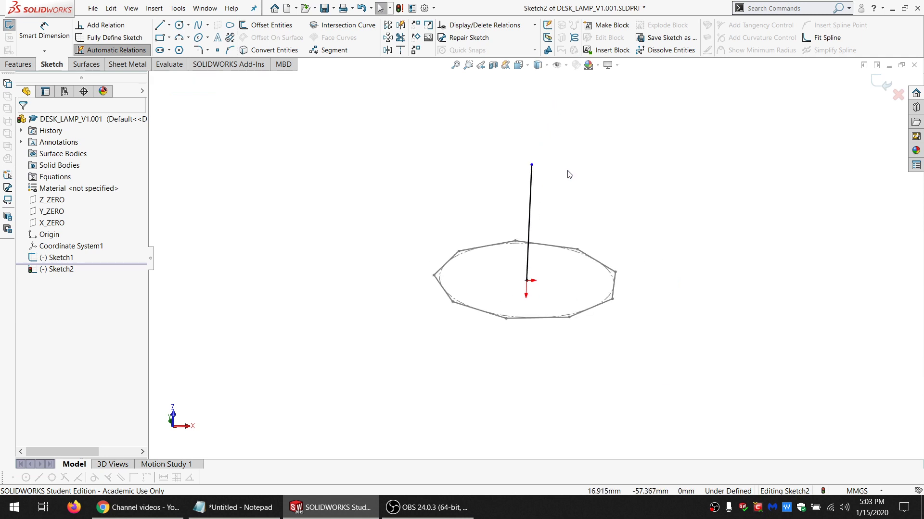
scroll(520, 201, down, 3)
Add configuration-specific property VERT_HEIGHT with value 300 in the custom properties
click(412, 9)
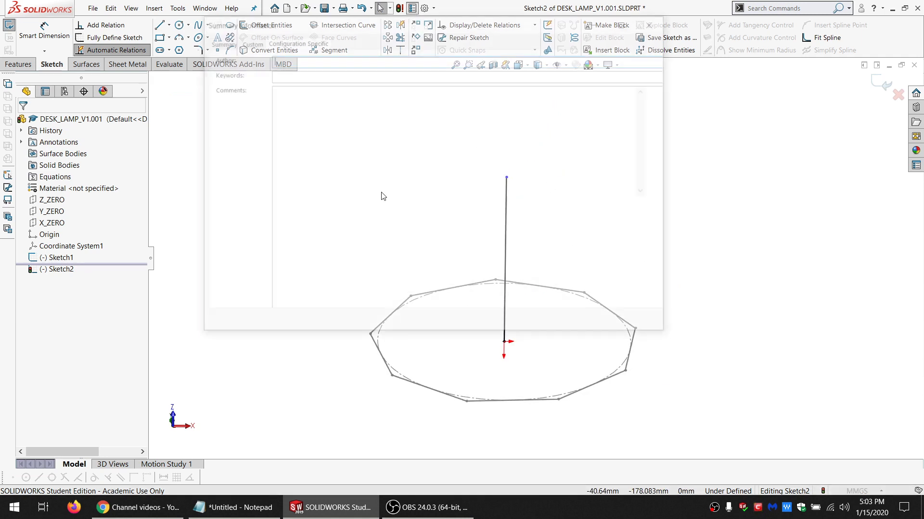
click(246, 137)
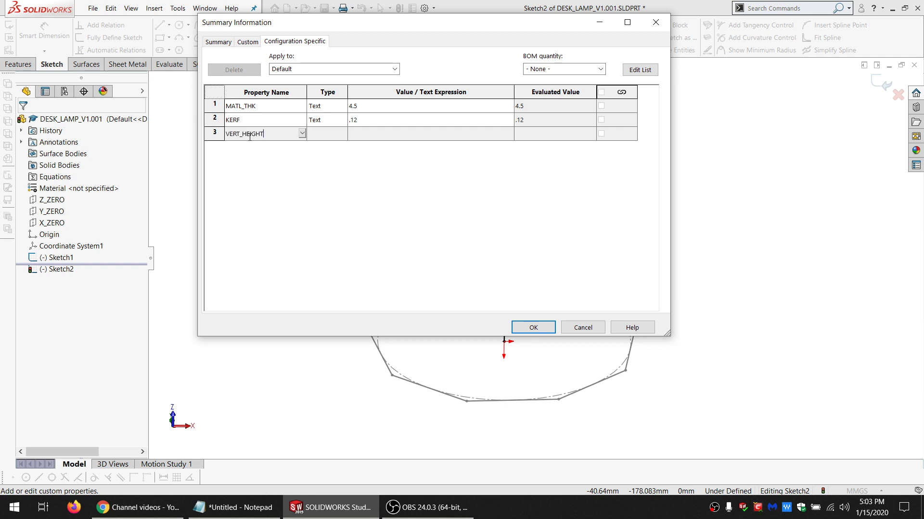
click(368, 136)
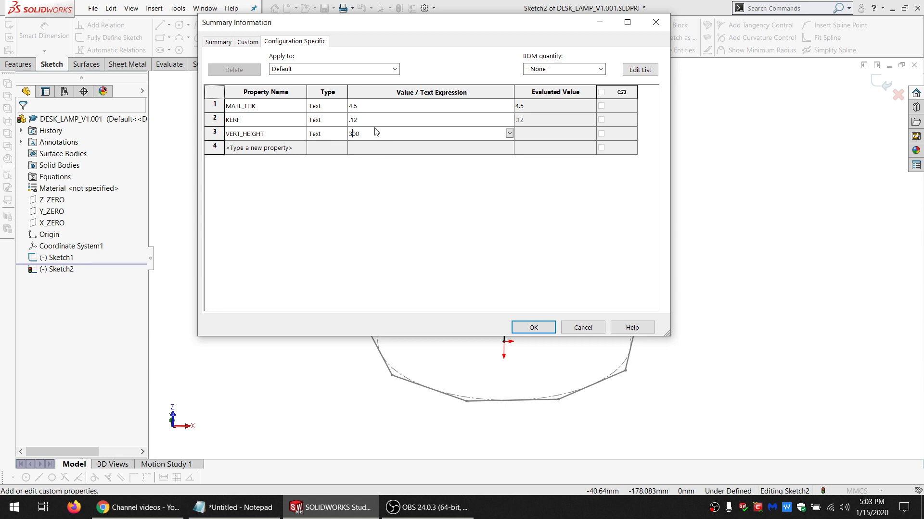
Dimension the vertical line as ="VERT_HEIGHT@Default", making it 300
click(538, 331)
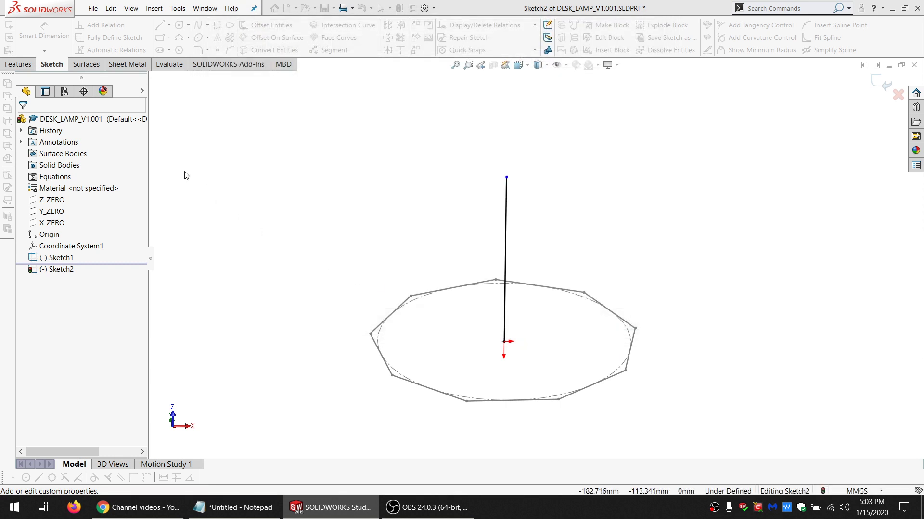
click(506, 231)
right_drag(506, 231, 506, 216)
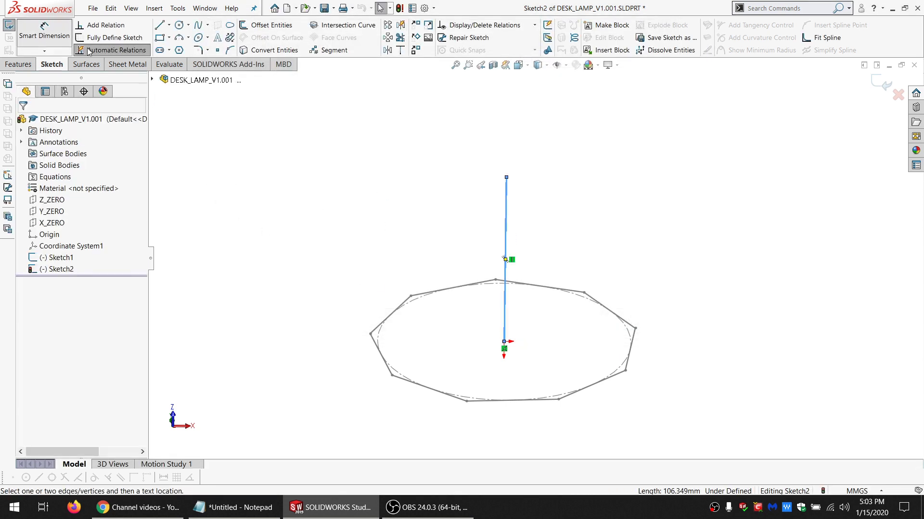
click(506, 217)
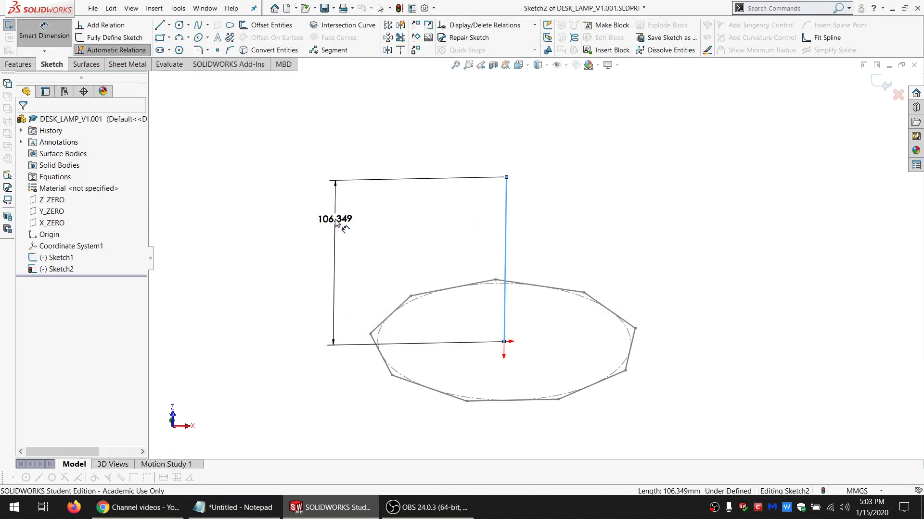
click(337, 221)
text(=W)
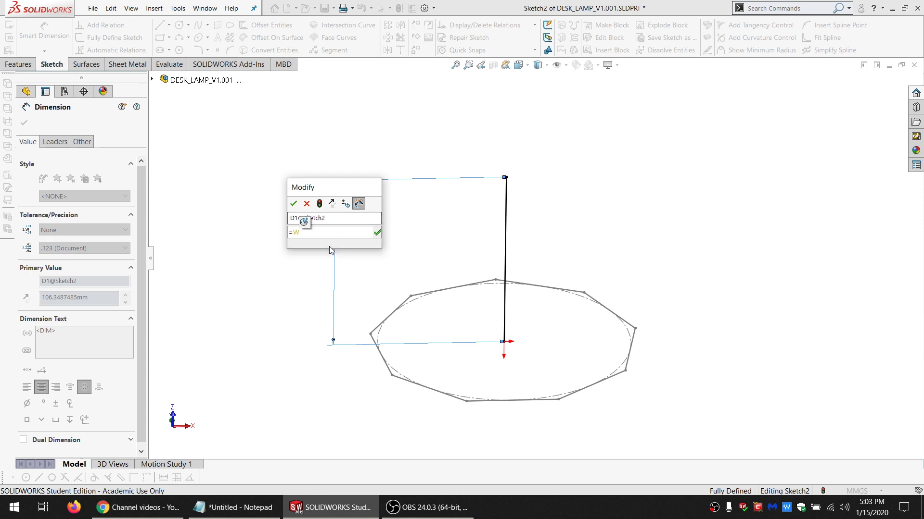
text(V)
click(330, 245)
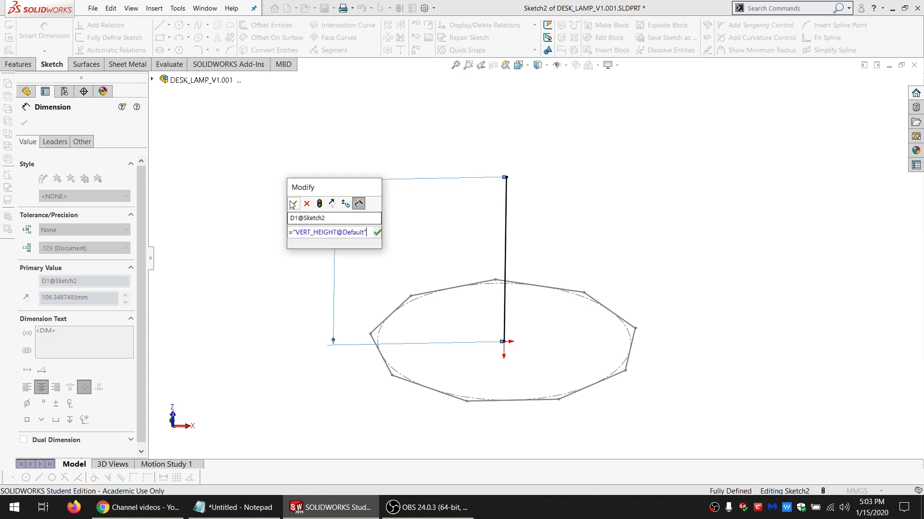
click(294, 204)
Draw a horizontal line crossing the vertical line
scroll(518, 244, up, 3)
scroll(557, 200, down, 1)
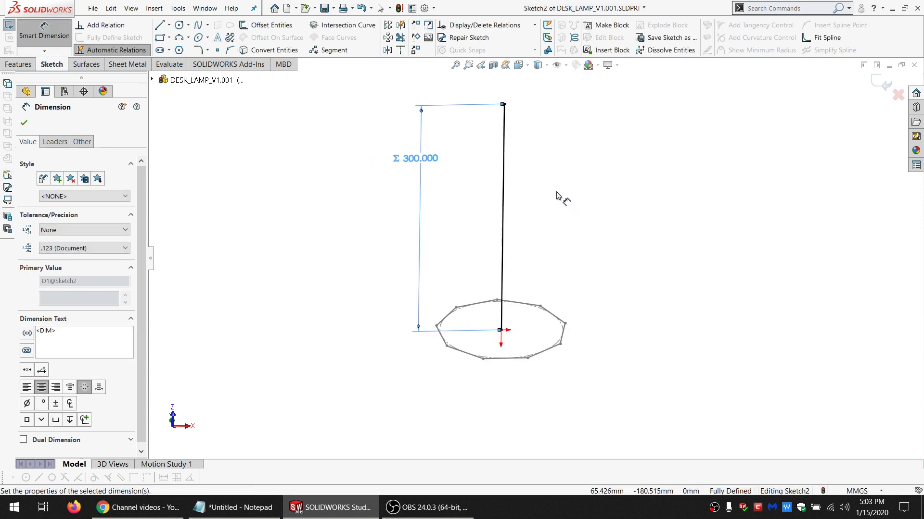
key(Escape)
click(160, 25)
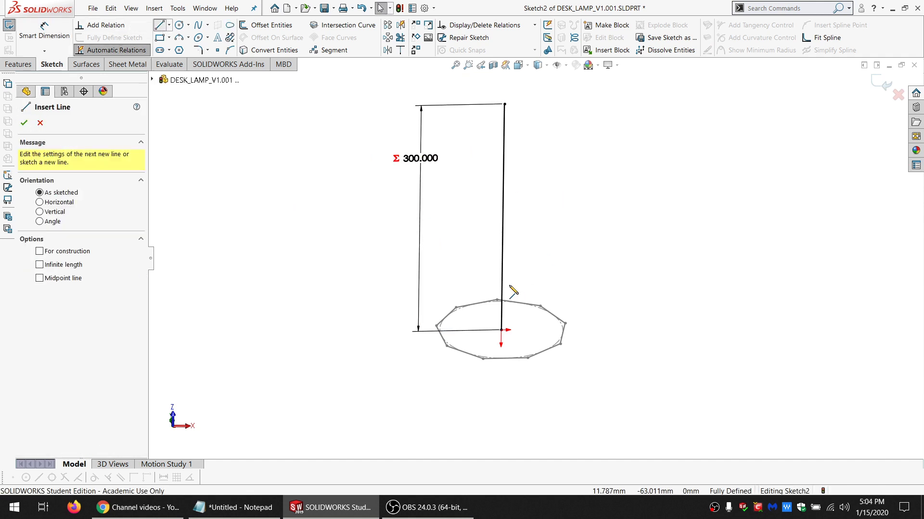
click(652, 264)
Put the horizontal line's midpoint on the origin and make it horizontal
key(Escape)
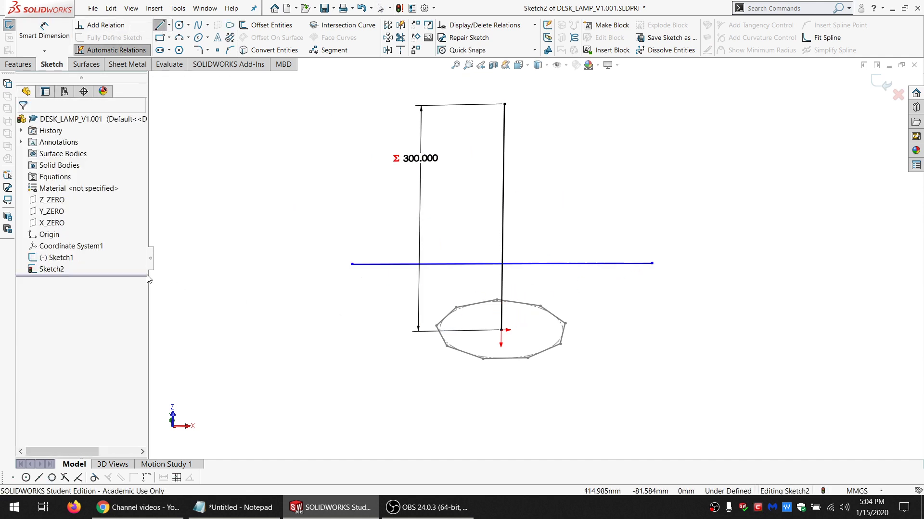
click(50, 235)
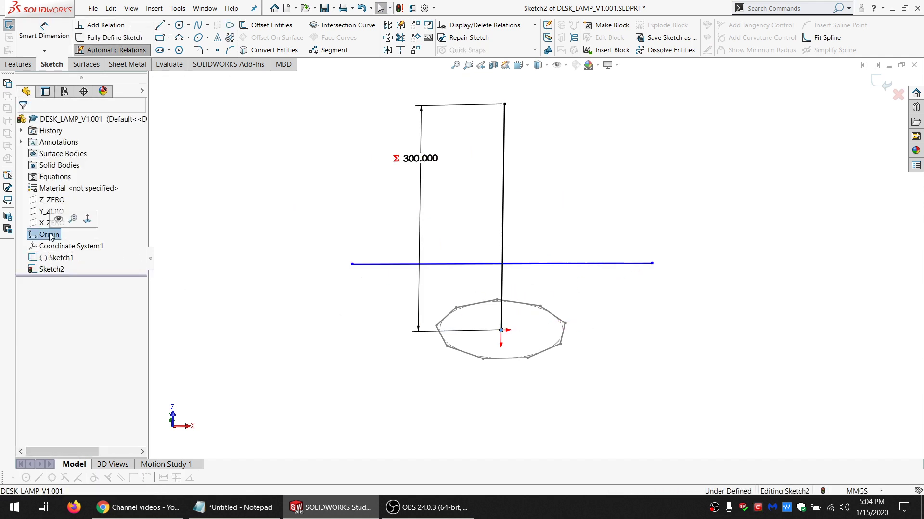
ctrl+click(460, 264)
click(44, 294)
click(313, 296)
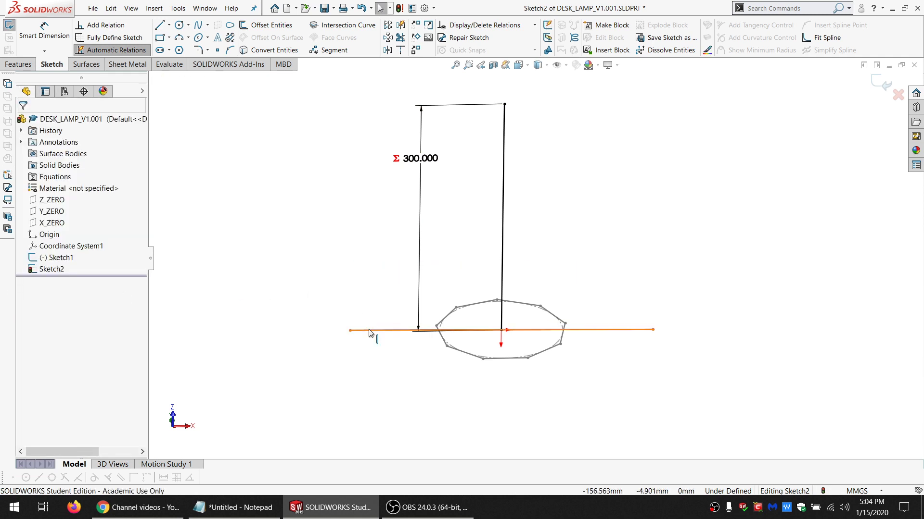
click(369, 331)
click(45, 244)
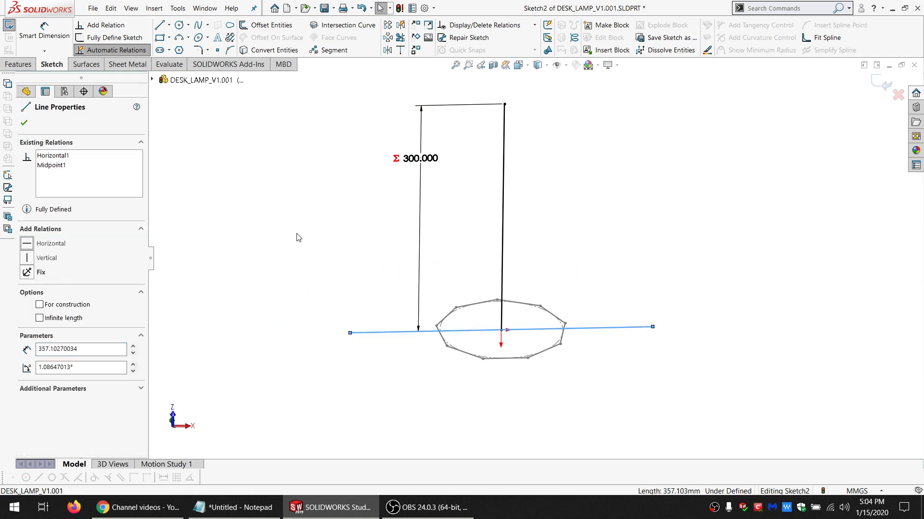
click(295, 235)
Dimension the horizontal line as ="VERT_HEIGHT@Default"/1.61803399, giving 185.410
key(d)
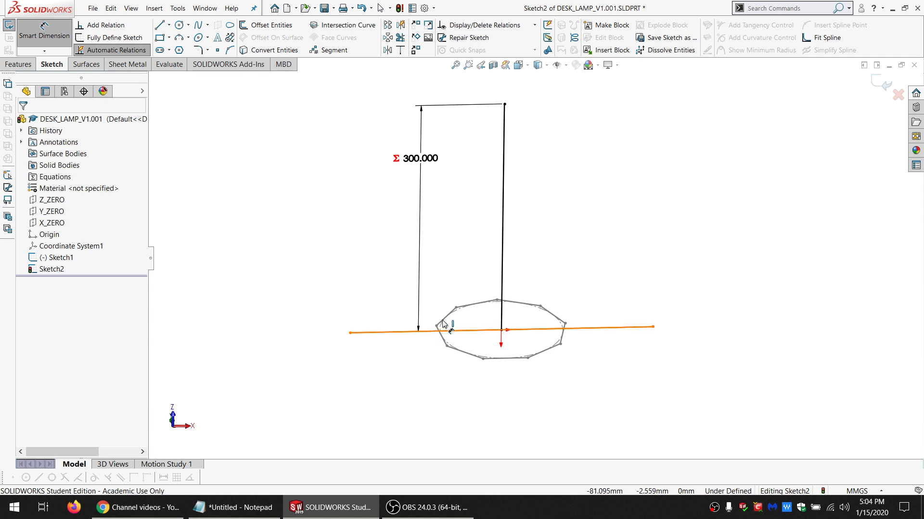
click(440, 331)
click(475, 233)
text(=)
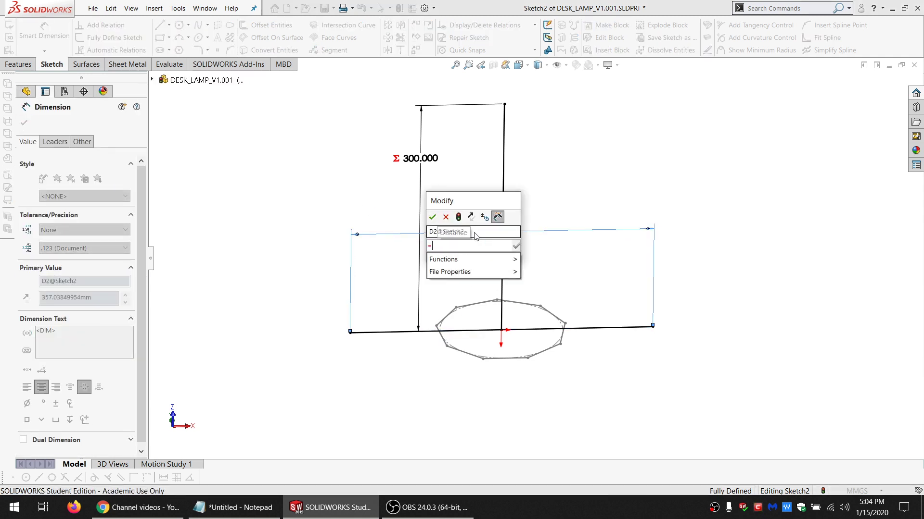
mouse_move(476, 272)
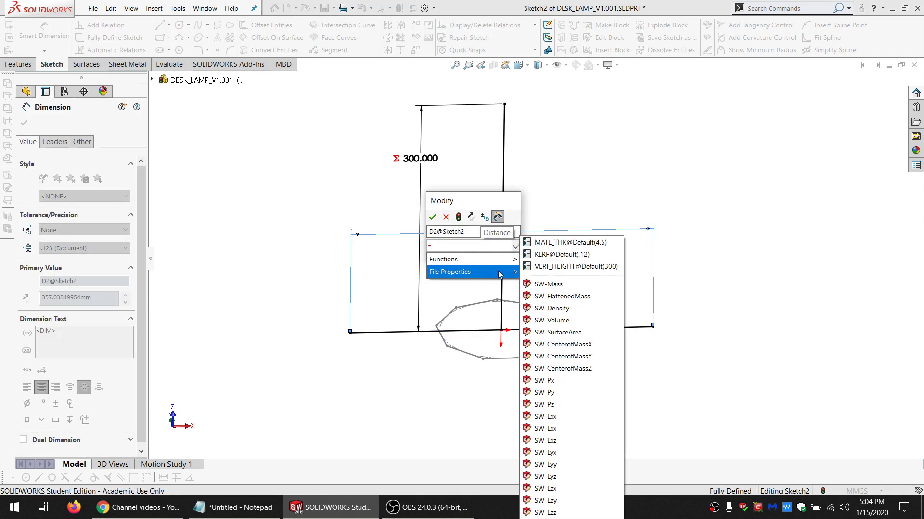
click(575, 266)
text(*)
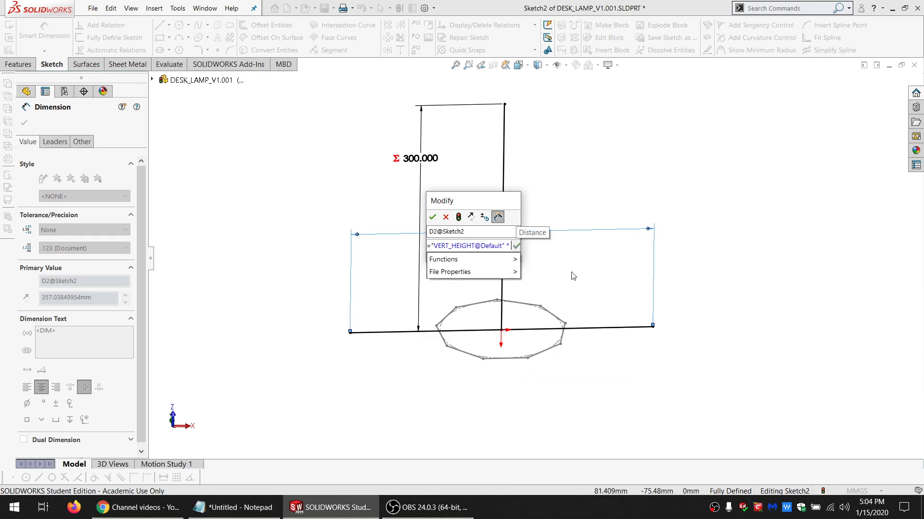
key(BackSpace)
text(/)
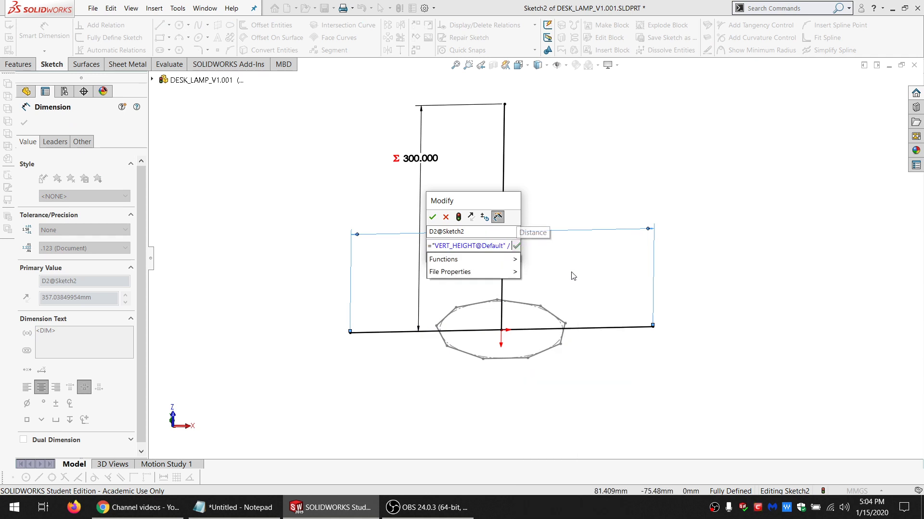
click(233, 508)
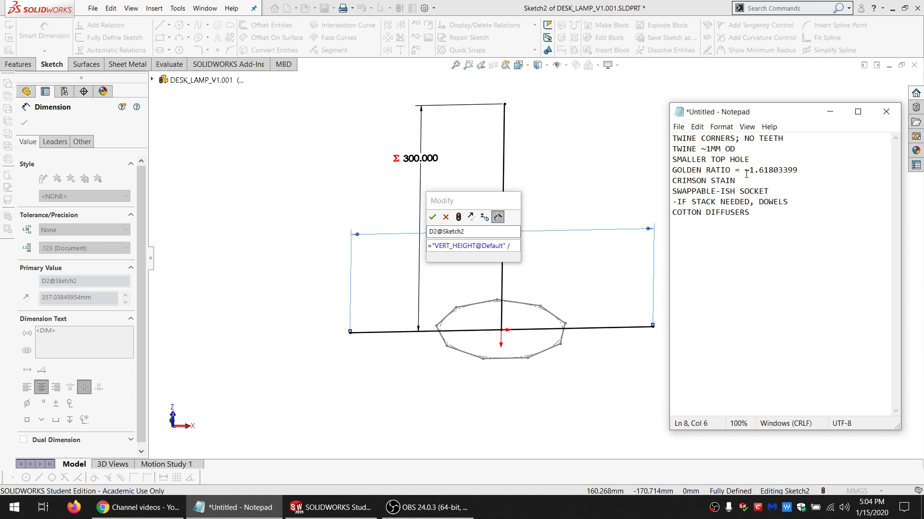
drag(746, 174, 798, 172)
key(ctrl+c)
click(496, 212)
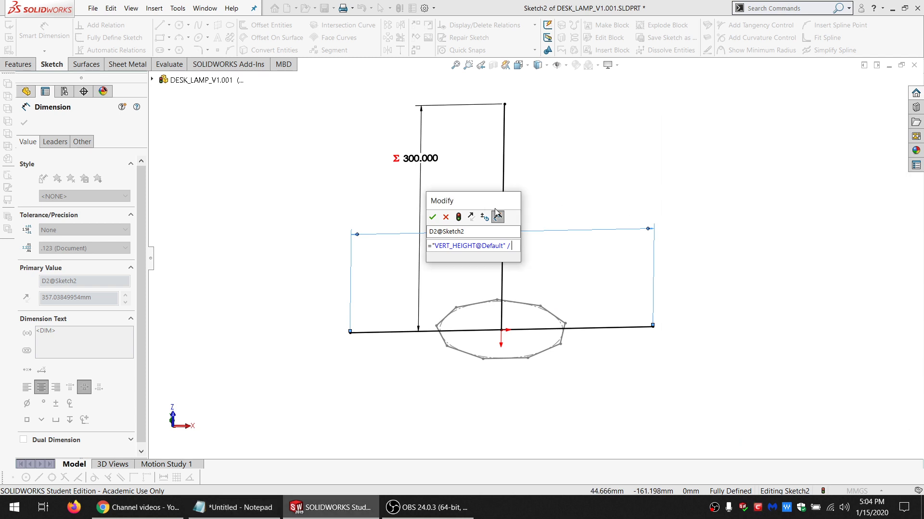
key(ctrl+v)
key(Return)
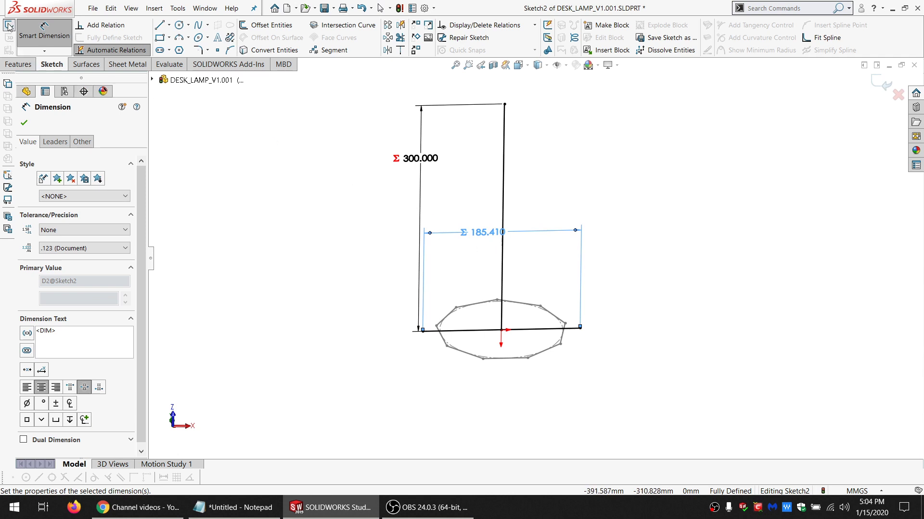
Exit Sketch2 and orbit the model view slightly
click(8, 26)
mouse_move(54, 259)
mouse_down()
mouse_move(88, 268)
mouse_move(43, 269)
mouse_move(72, 274)
mouse_up()
click(286, 275)
middle_drag(515, 270, 509, 294)
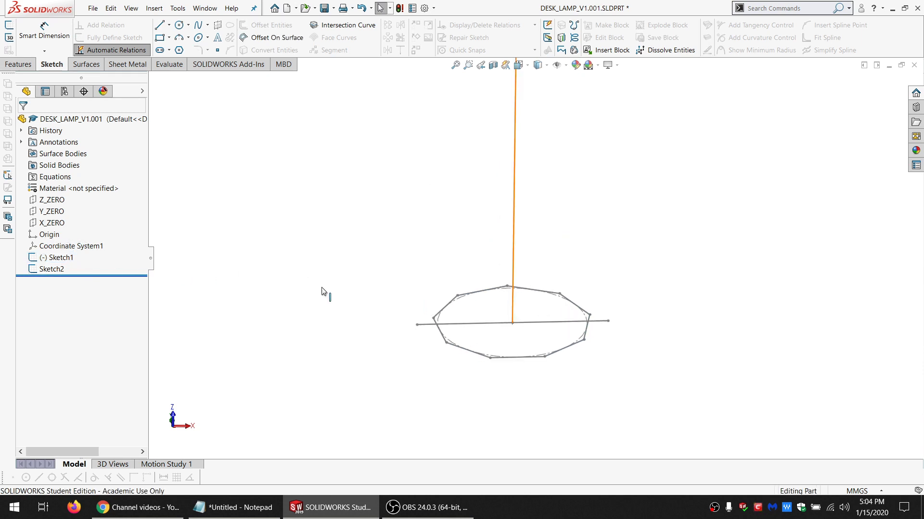
Reopen Sketch2 and delete its external Coincident0 relation
click(48, 262)
click(51, 269)
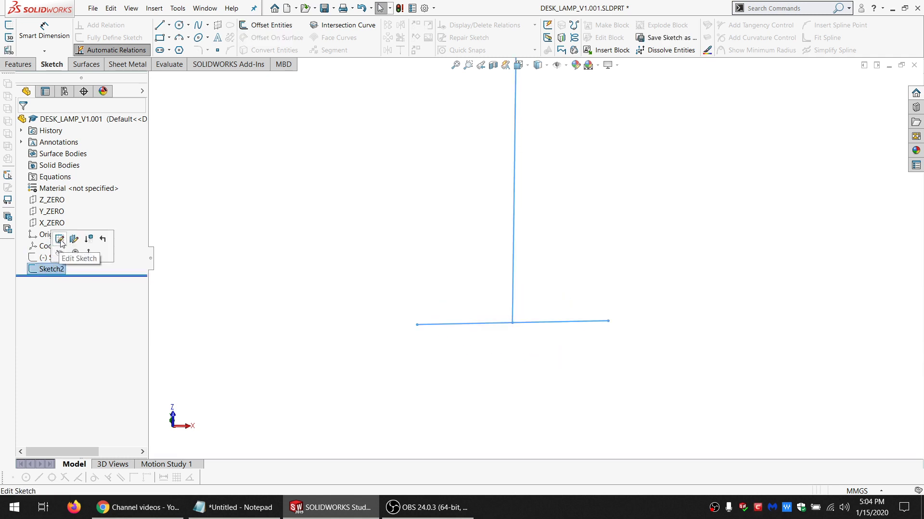
click(59, 239)
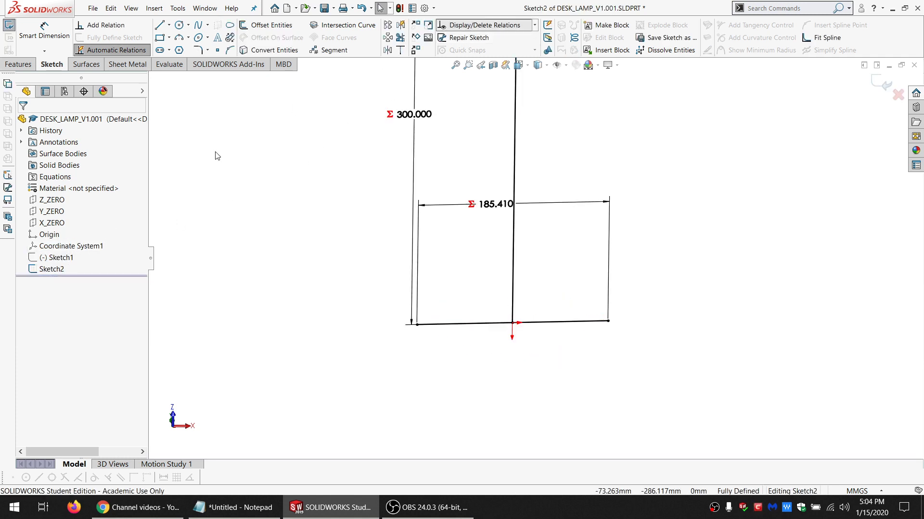
click(77, 155)
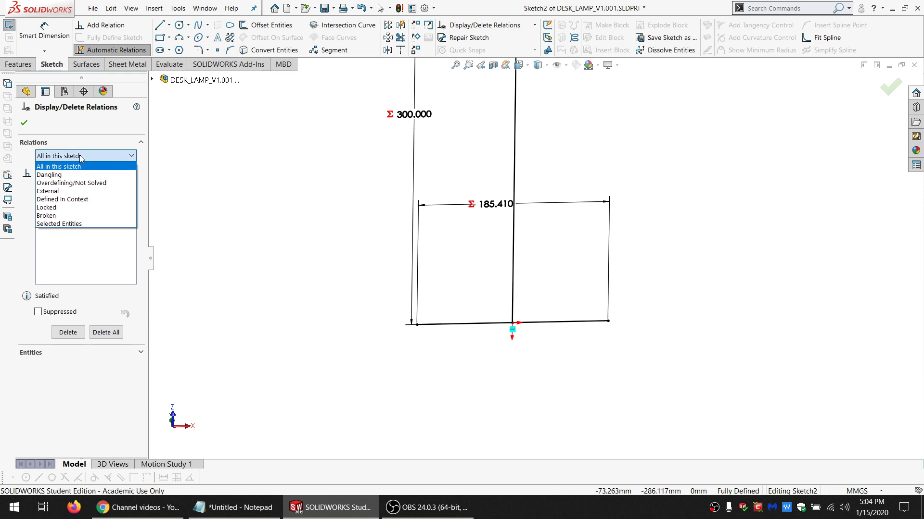
click(71, 192)
click(62, 182)
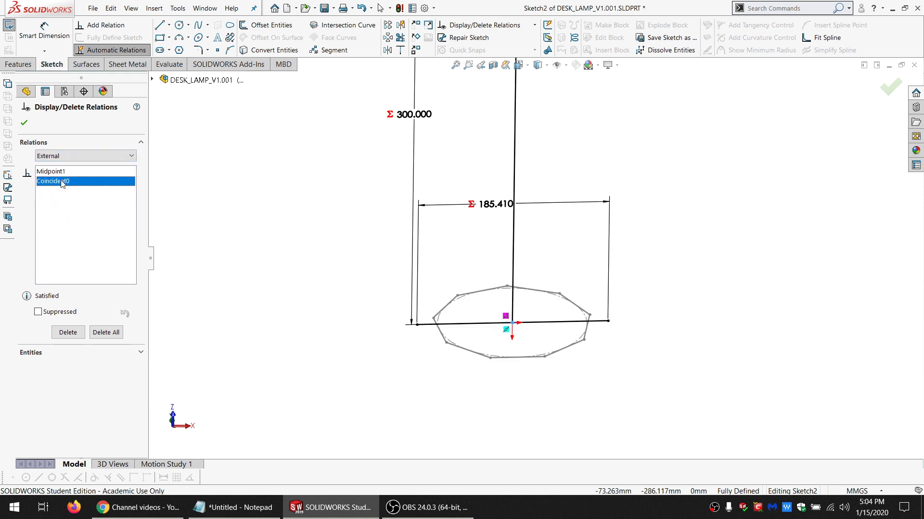
key(Delete)
click(24, 124)
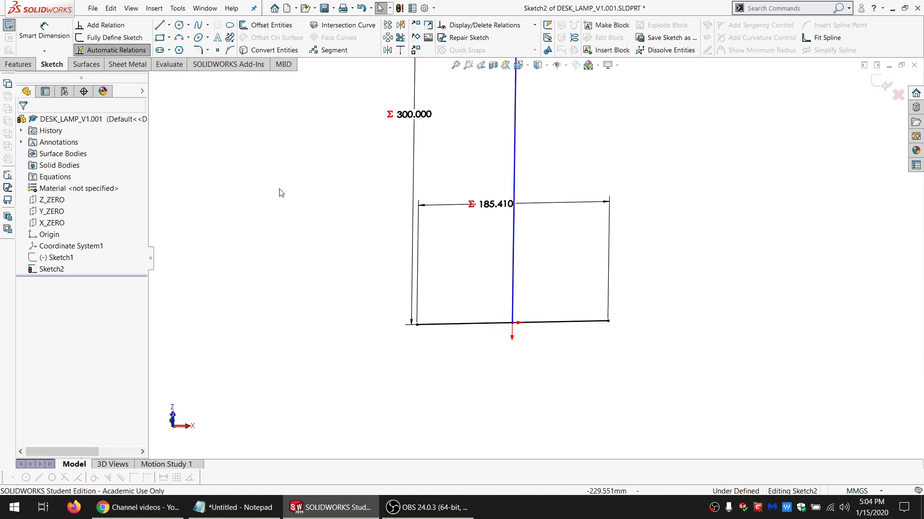
Tie the bottom line to the sketch origin with a relation
click(513, 324)
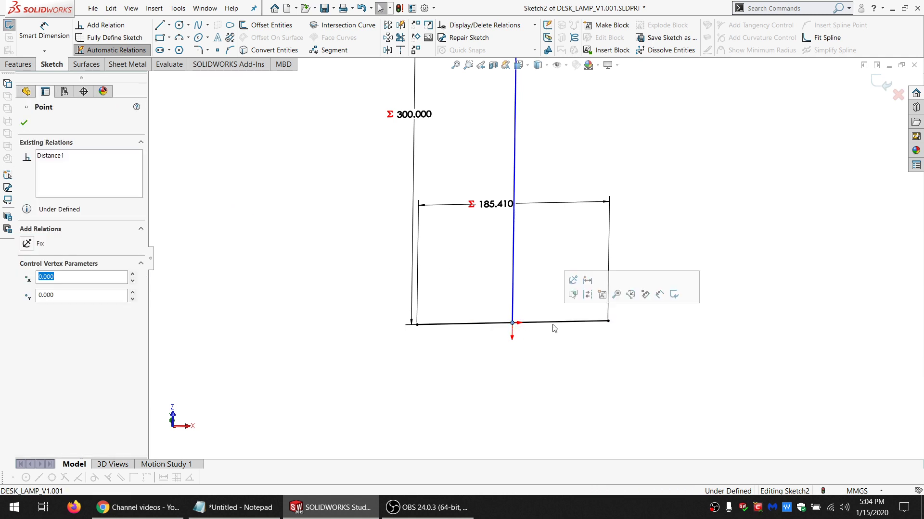
ctrl+click(470, 325)
click(50, 306)
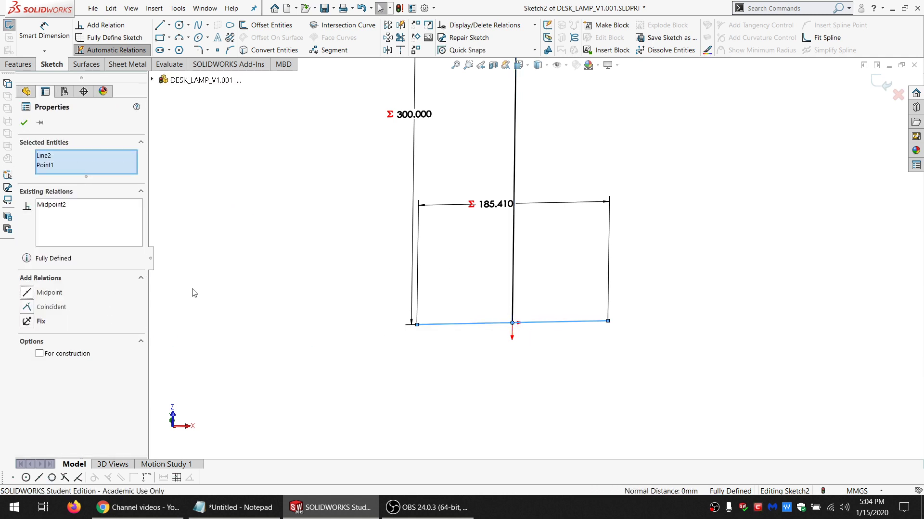
key(Escape)
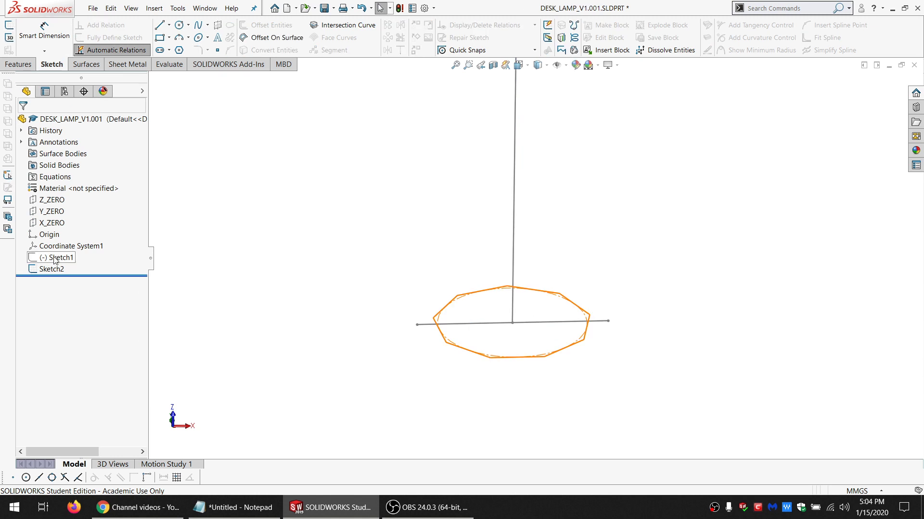
Drag Sketch1 below Sketch2 in the feature tree and briefly re-edit Sketch2
mouse_move(55, 258)
mouse_down()
mouse_move(53, 271)
mouse_move(46, 261)
mouse_up()
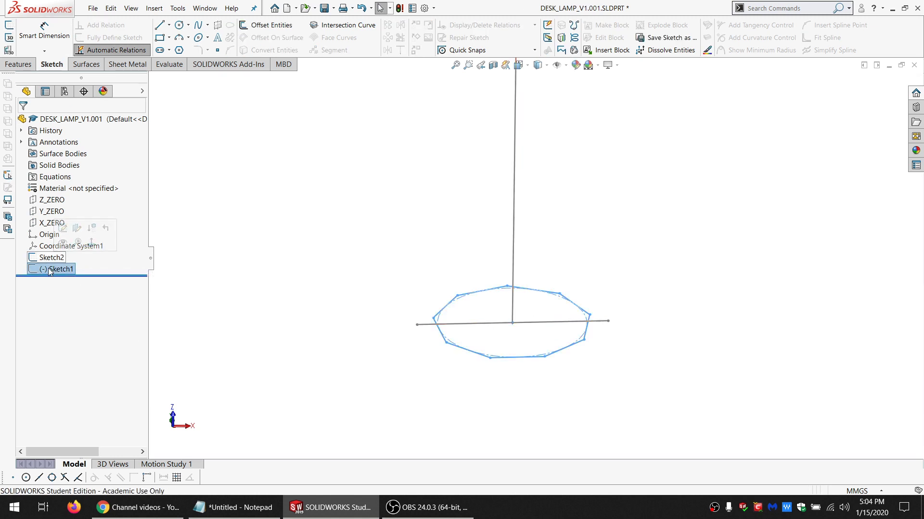
right_click(52, 269)
click(56, 258)
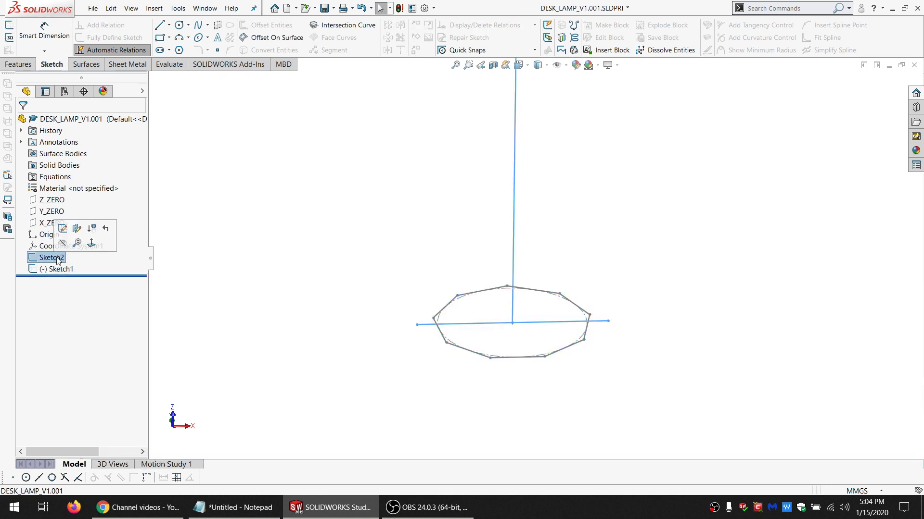
click(62, 229)
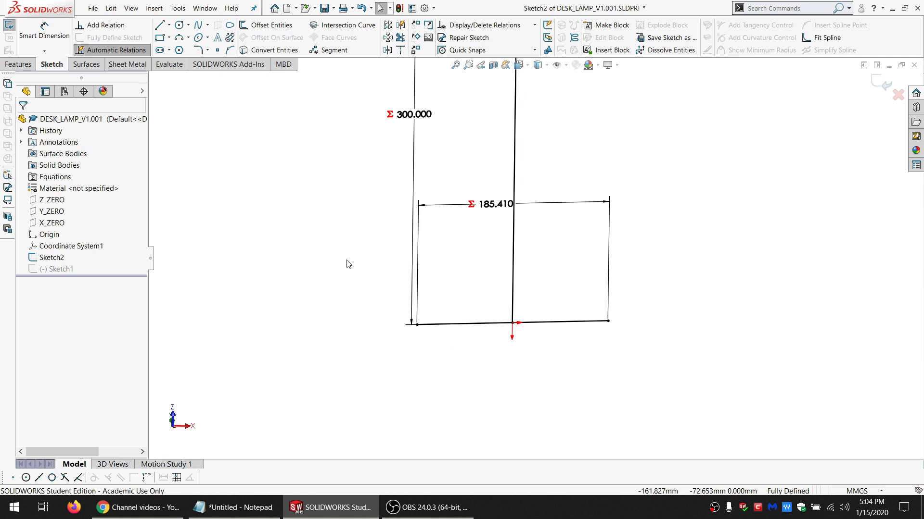
click(9, 25)
click(52, 269)
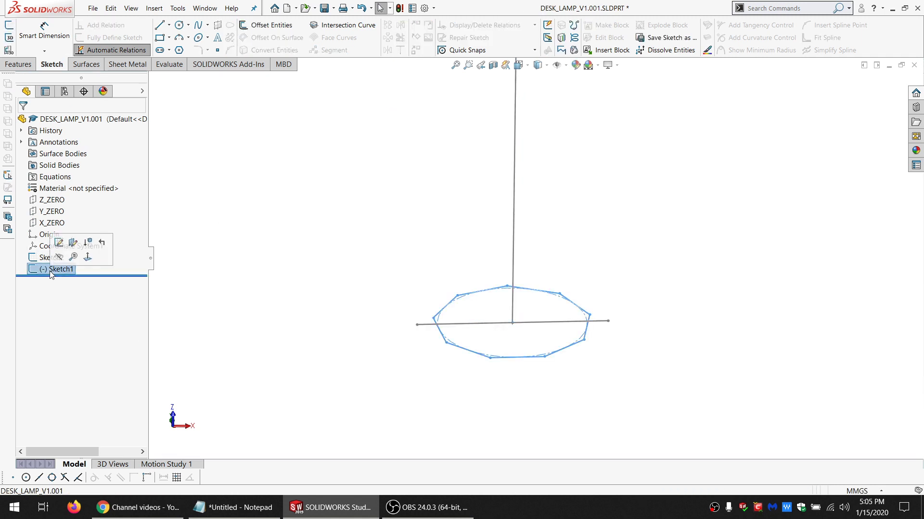
Edit Sketch1 and turn the view to face the polygon head-on
click(59, 243)
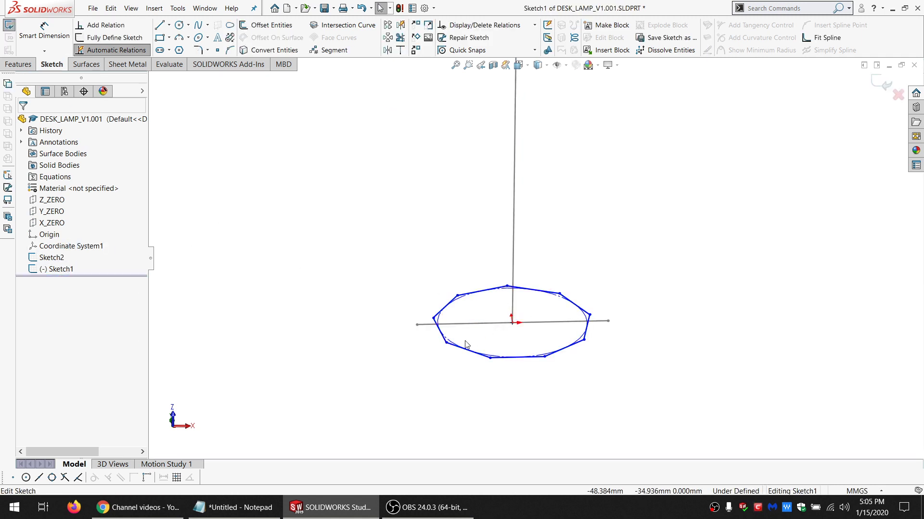
scroll(462, 345, down, 5)
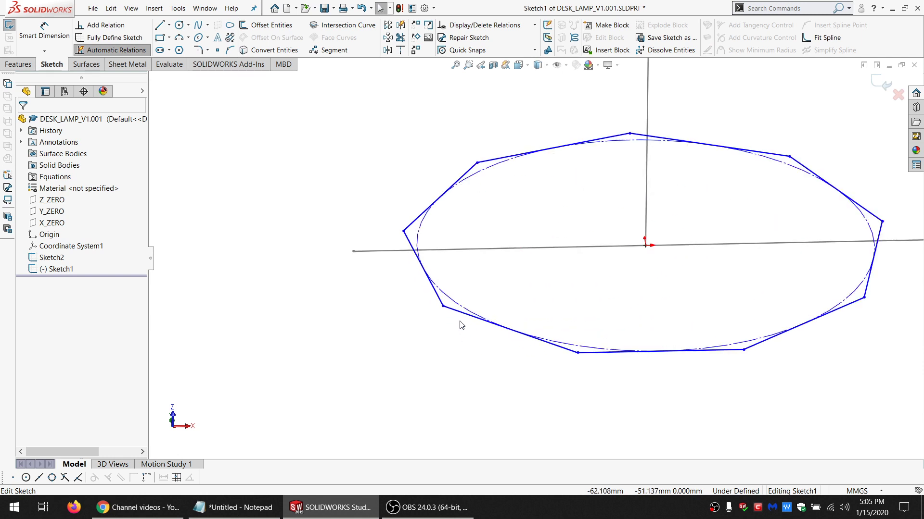
click(420, 239)
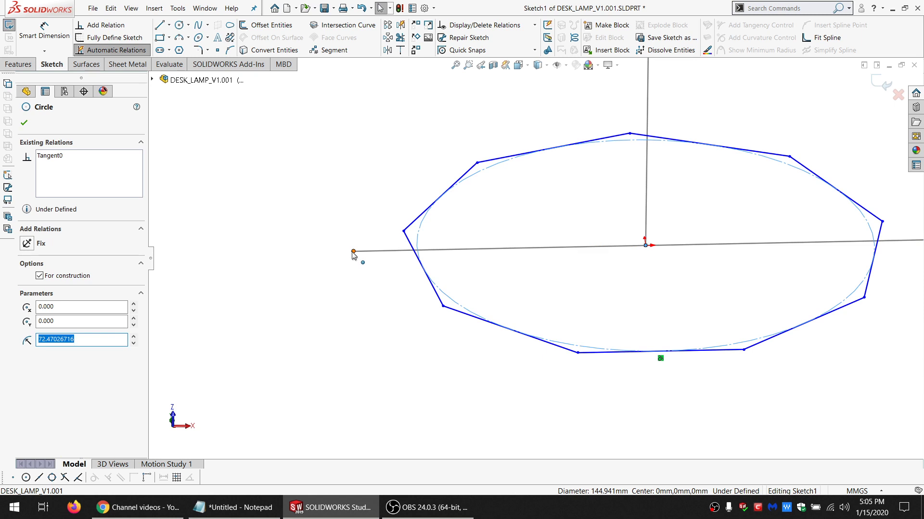
mouse_move(354, 254)
middle_down()
mouse_move(652, 243)
mouse_move(625, 241)
mouse_move(593, 330)
mouse_move(604, 325)
middle_up()
scroll(604, 325, up, 3)
scroll(577, 207, down, 7)
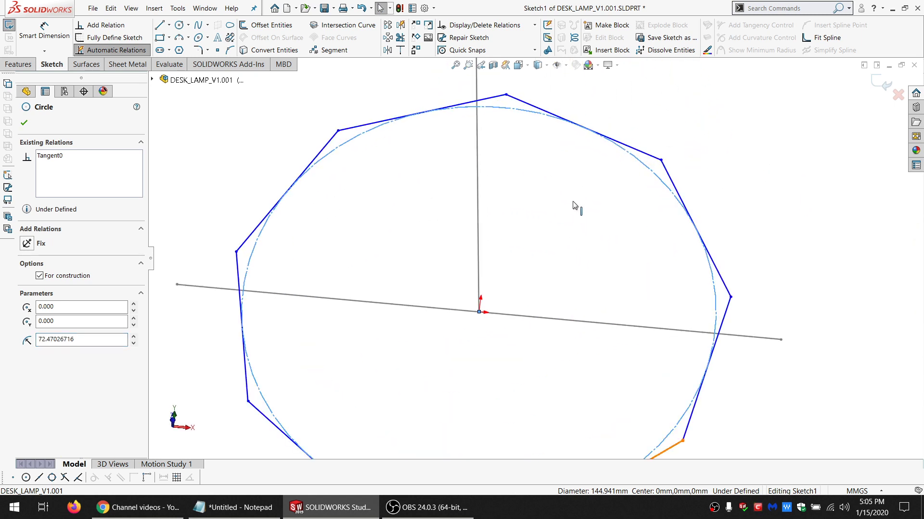
click(571, 206)
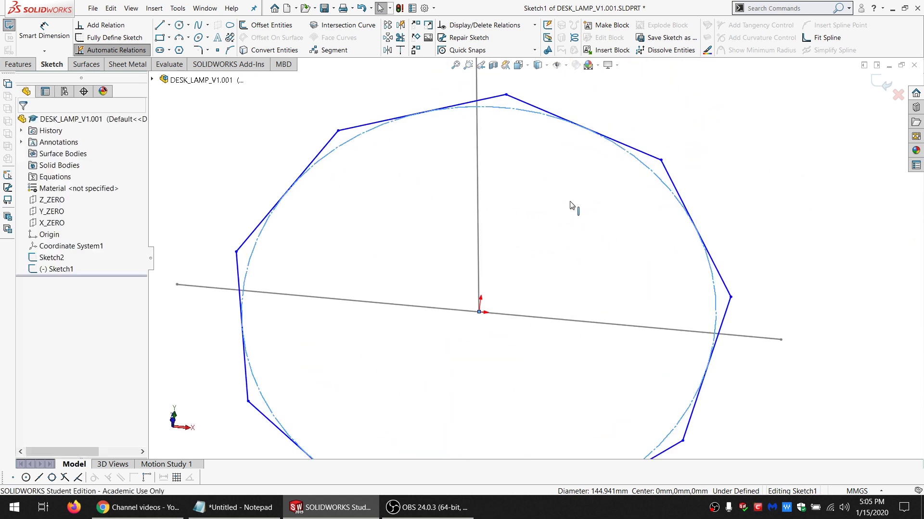
Try a 20 mm sketch fillet on five polygon corners, then cancel it
click(179, 40)
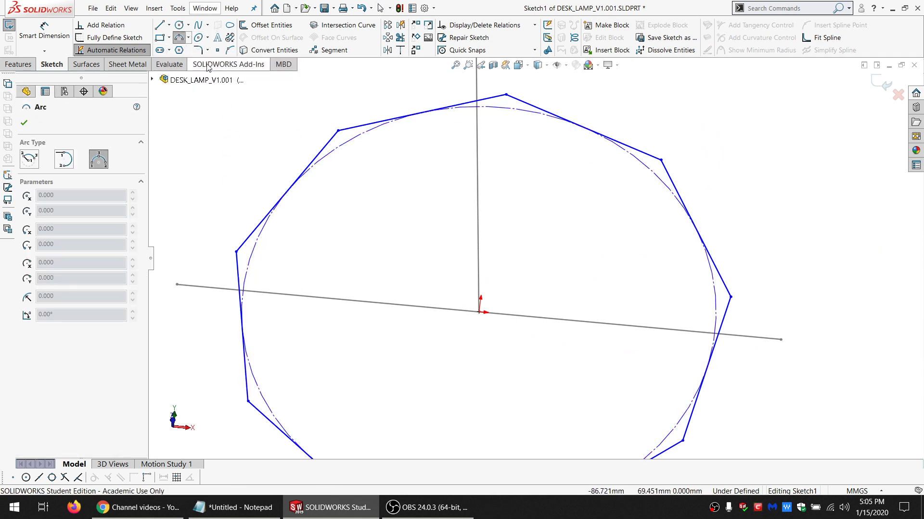
click(198, 50)
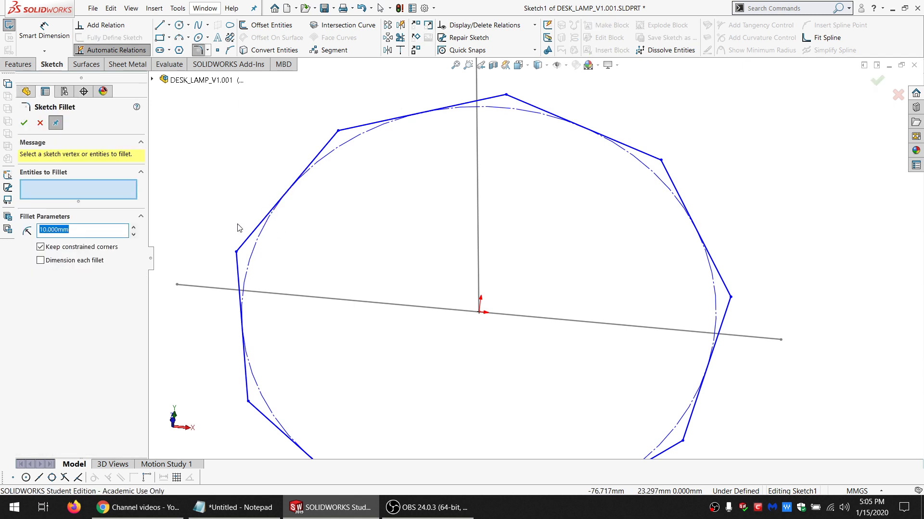
click(238, 253)
click(95, 230)
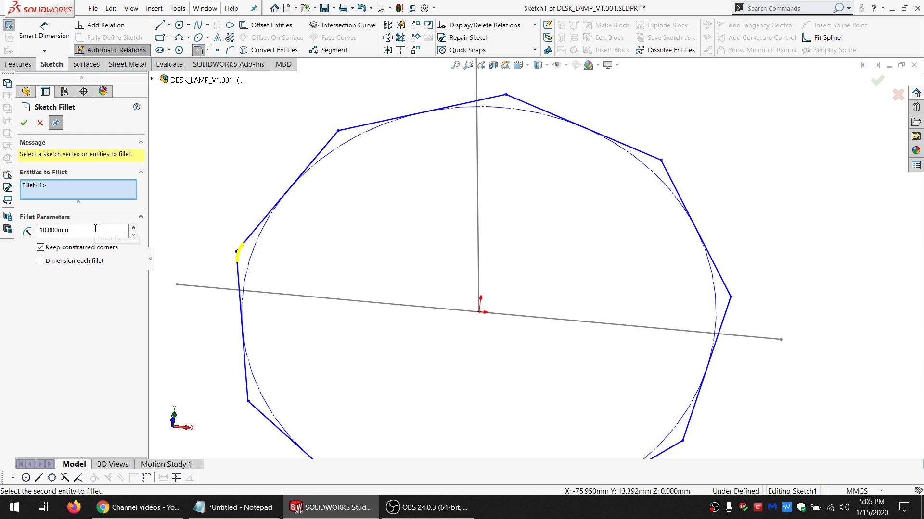
double_click(96, 230)
text(2)
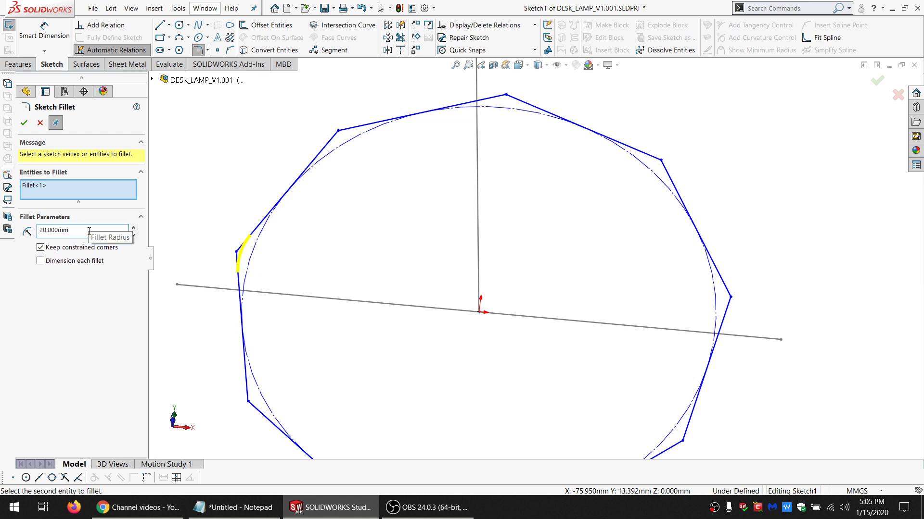
click(340, 130)
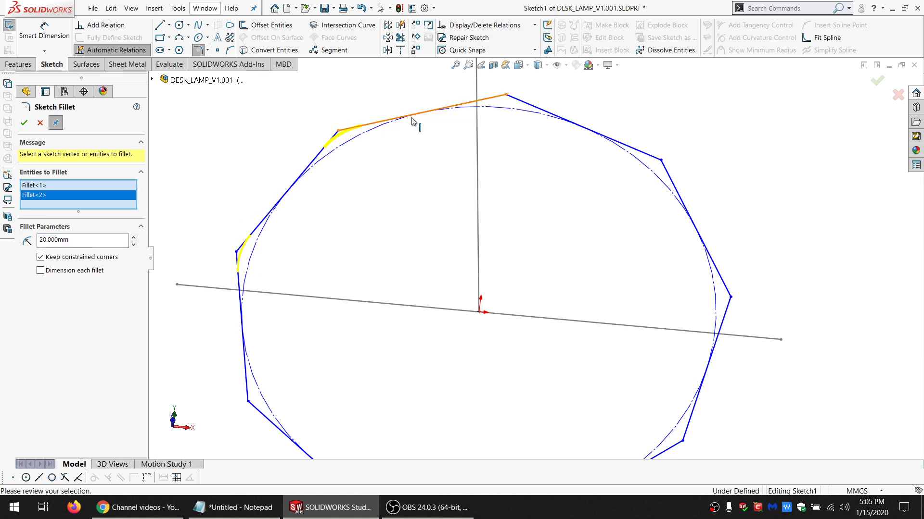
click(506, 95)
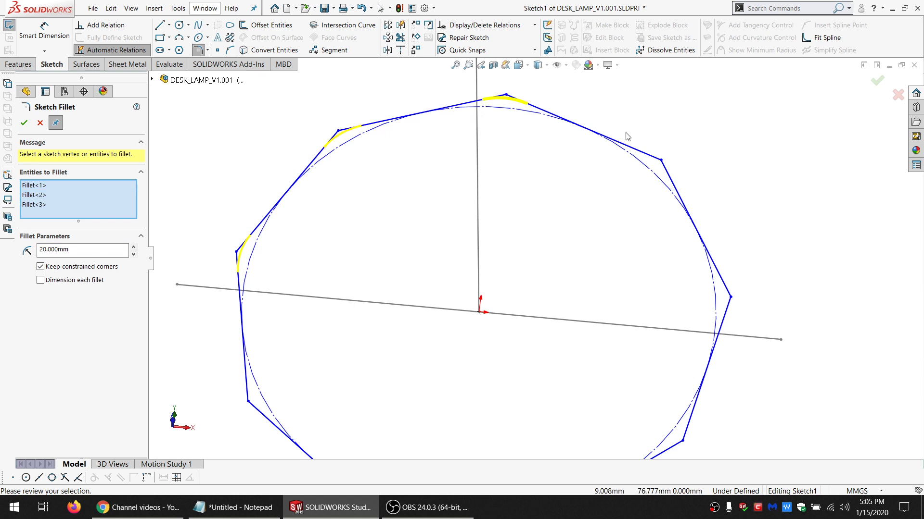
click(661, 161)
click(731, 297)
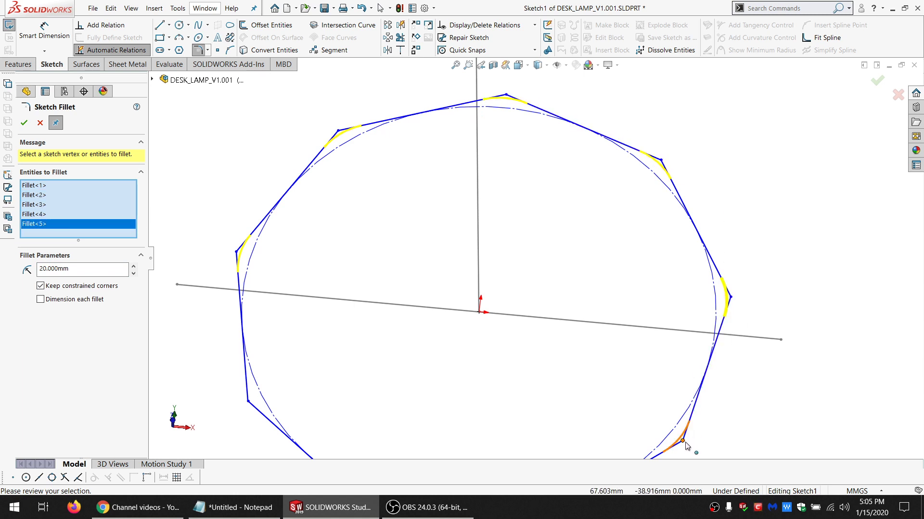
click(40, 123)
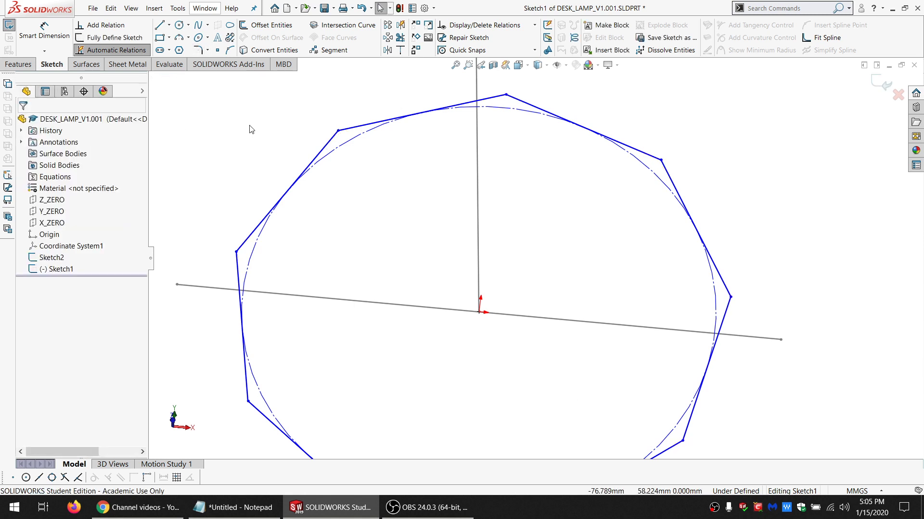
Draw a thin corner rectangle just above the polygon's bottom edge
click(160, 38)
scroll(476, 385, up, 2)
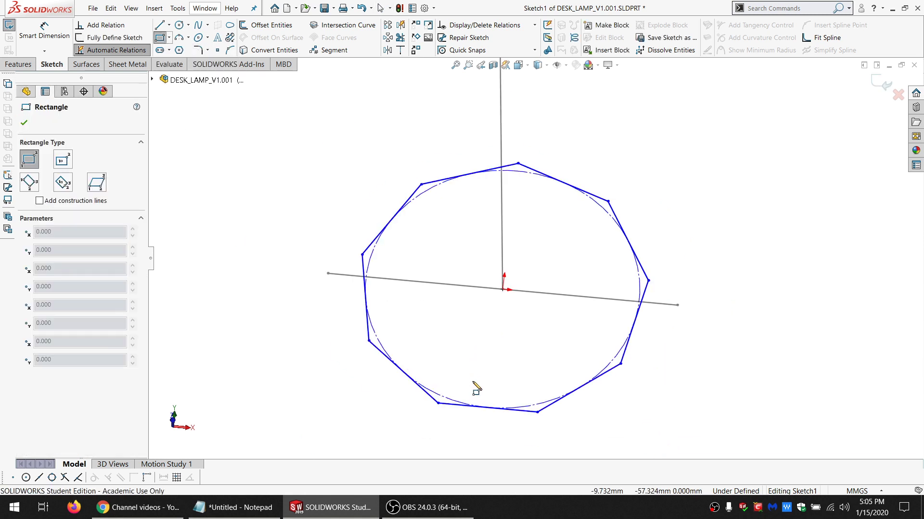
scroll(489, 385, down, 5)
scroll(518, 394, up, 3)
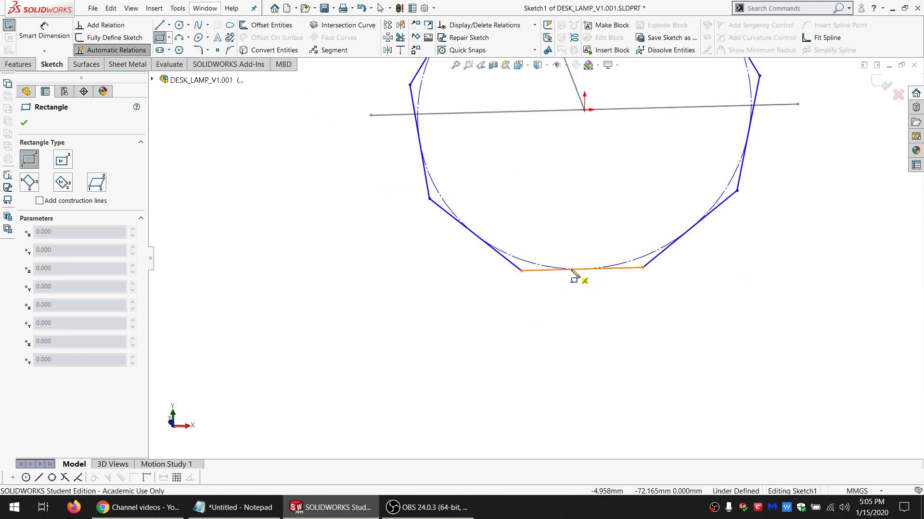
click(480, 236)
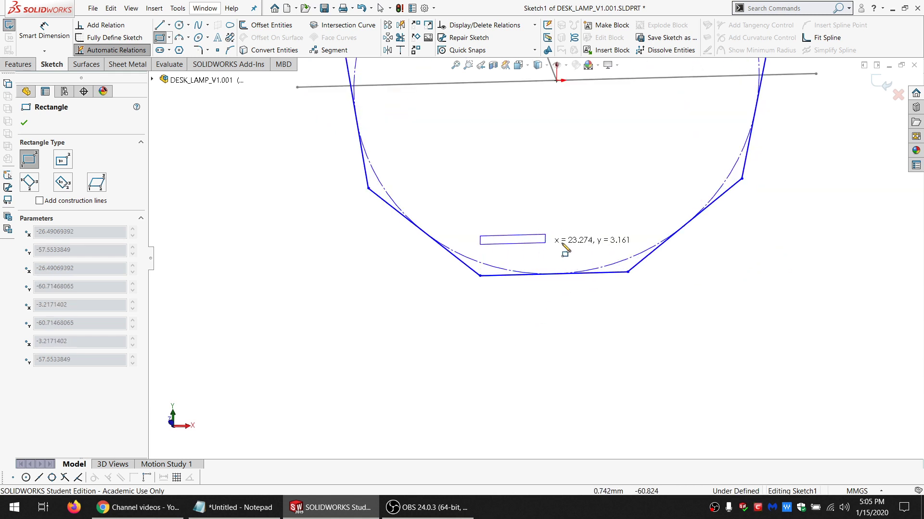
click(618, 254)
Dimension the rectangle height as ="MATL_THK@Default", giving 4.500
click(44, 33)
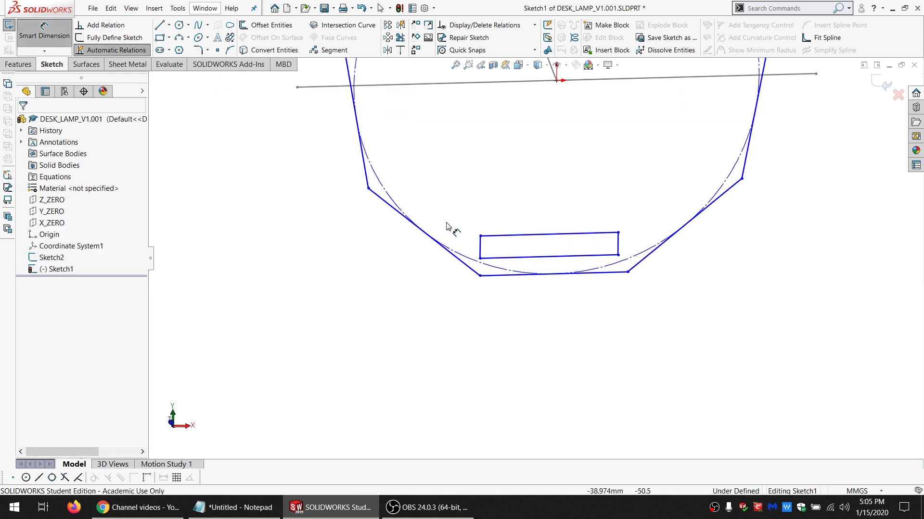
click(479, 259)
click(510, 234)
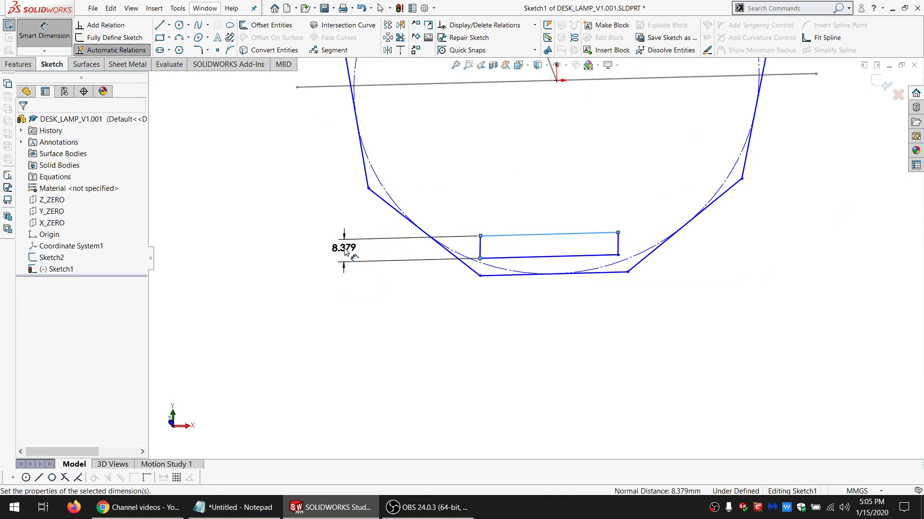
click(342, 250)
text(=M)
click(331, 268)
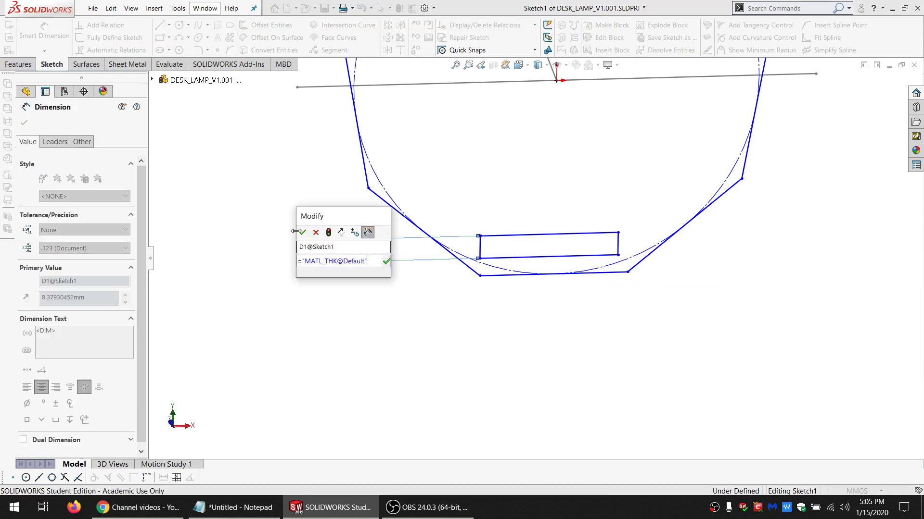
click(303, 233)
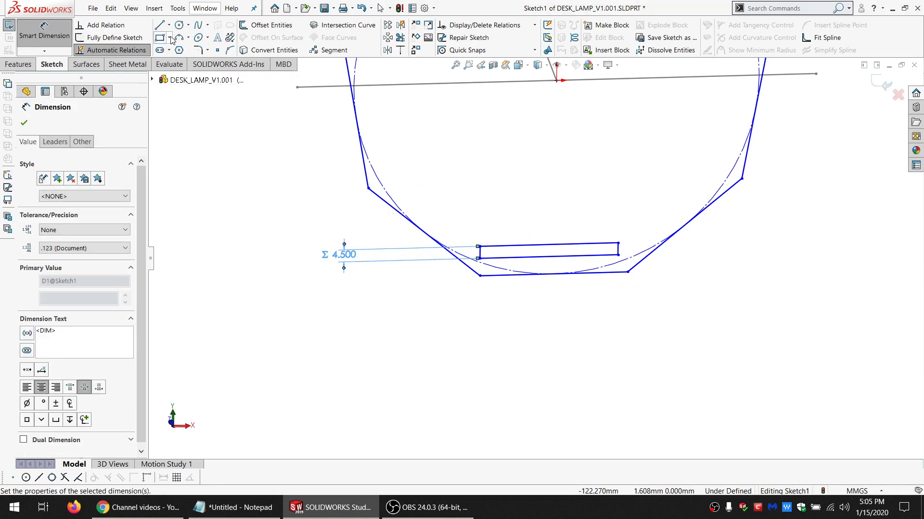
Browse the arc, line and rectangle tool options
click(188, 37)
click(168, 25)
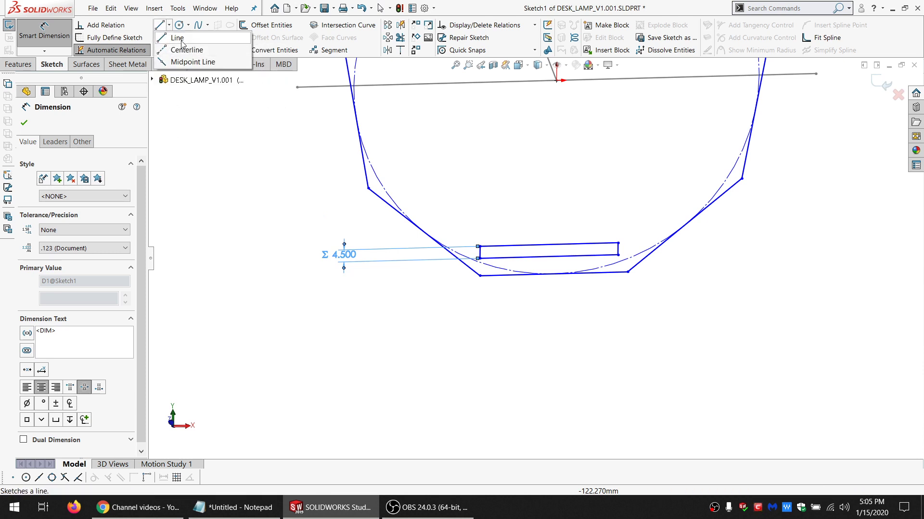
click(169, 26)
click(170, 38)
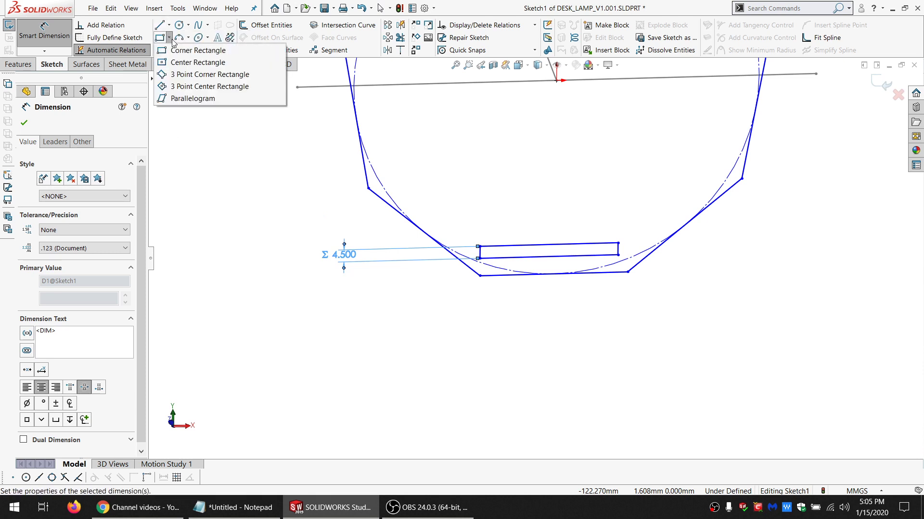
Finish drawing the horizontal slot rectangle with the three-point corner rectangle tool
key(r)
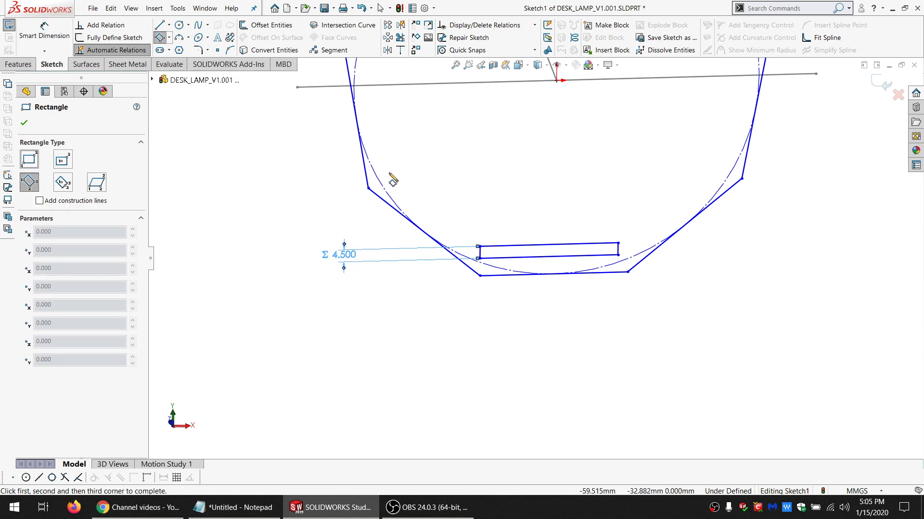
click(389, 178)
click(407, 154)
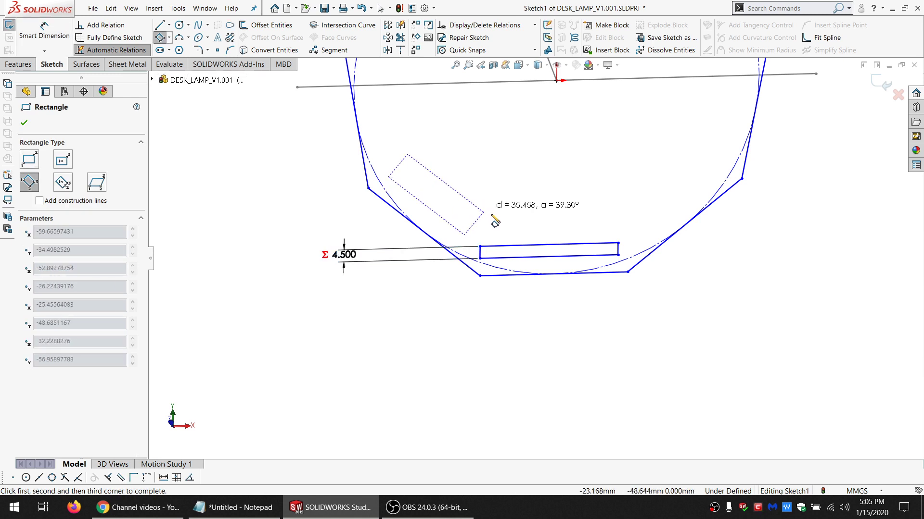
click(496, 223)
key(Escape)
Make both rectangles' short and long edges equal, and the slanted slot parallel to the outline
click(486, 232)
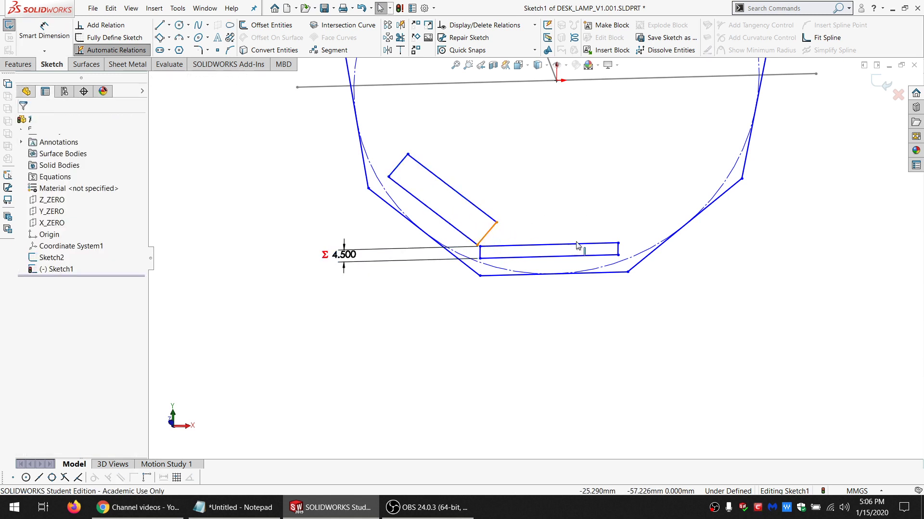
ctrl+click(619, 254)
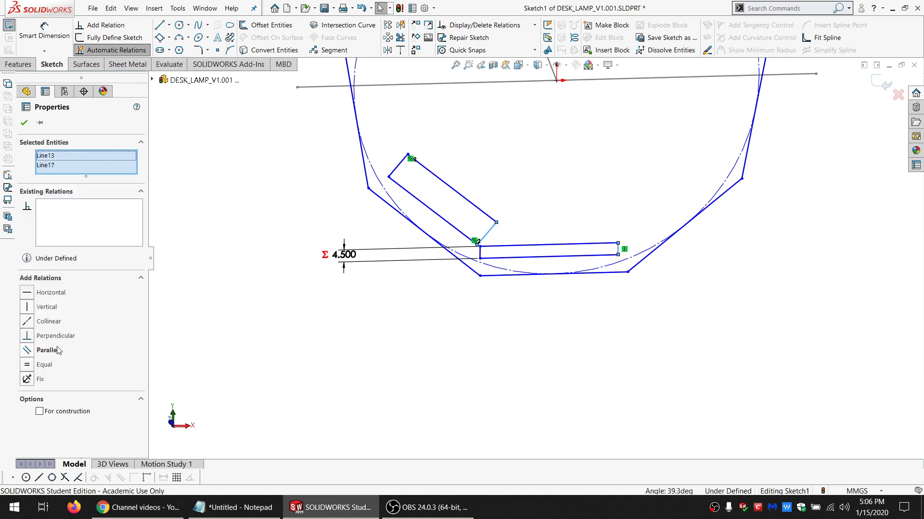
click(42, 365)
click(528, 249)
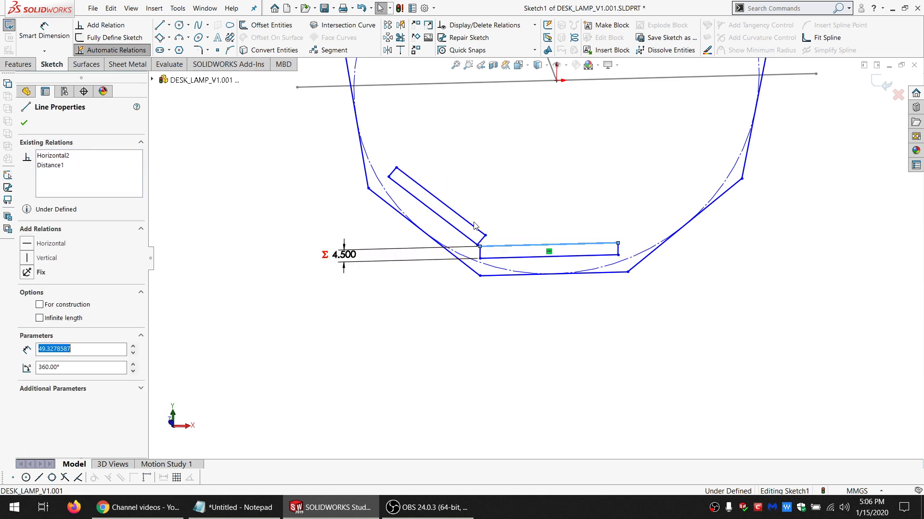
ctrl+click(440, 201)
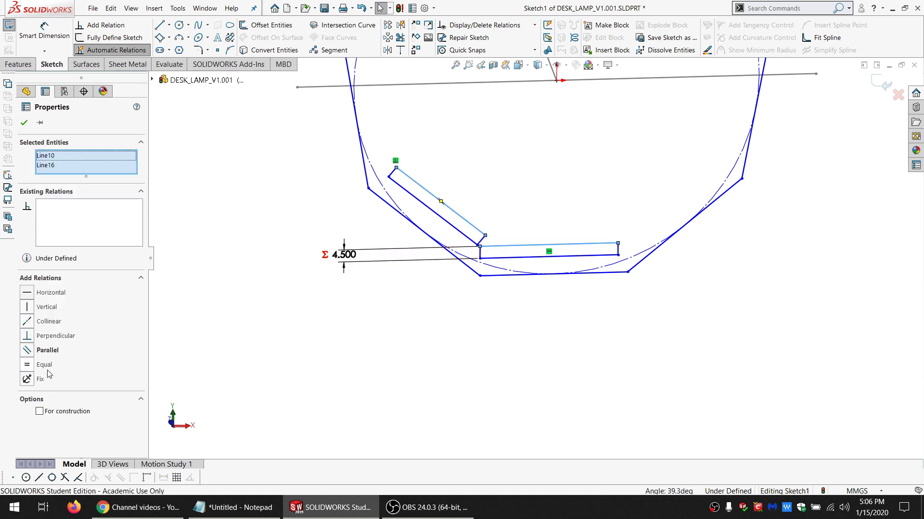
click(44, 365)
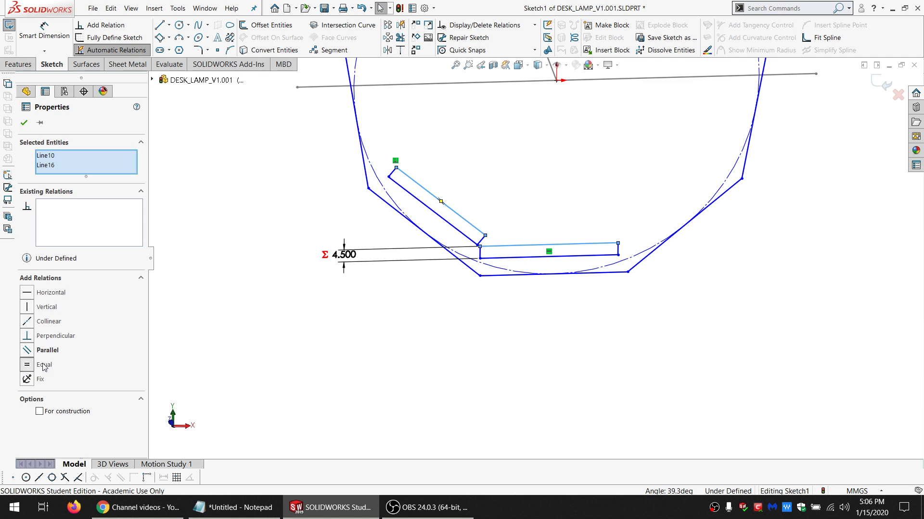
click(430, 235)
ctrl+click(437, 200)
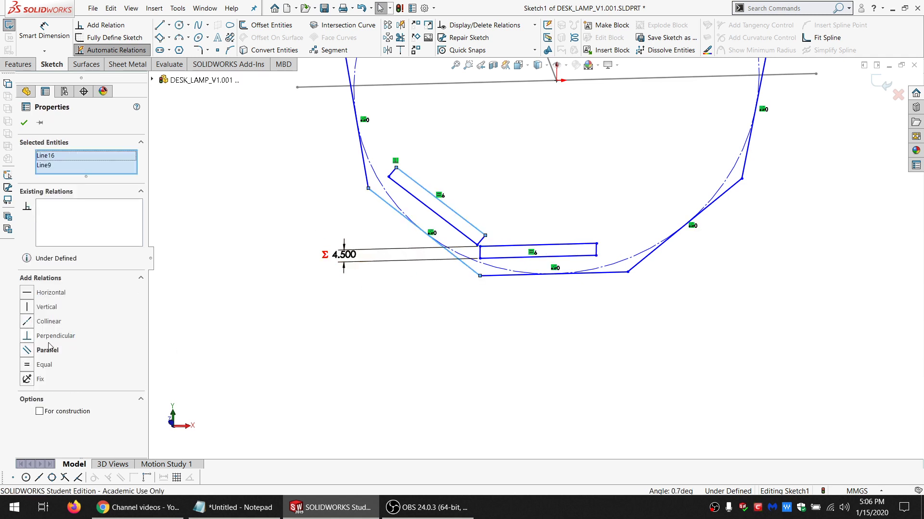
click(46, 351)
click(273, 194)
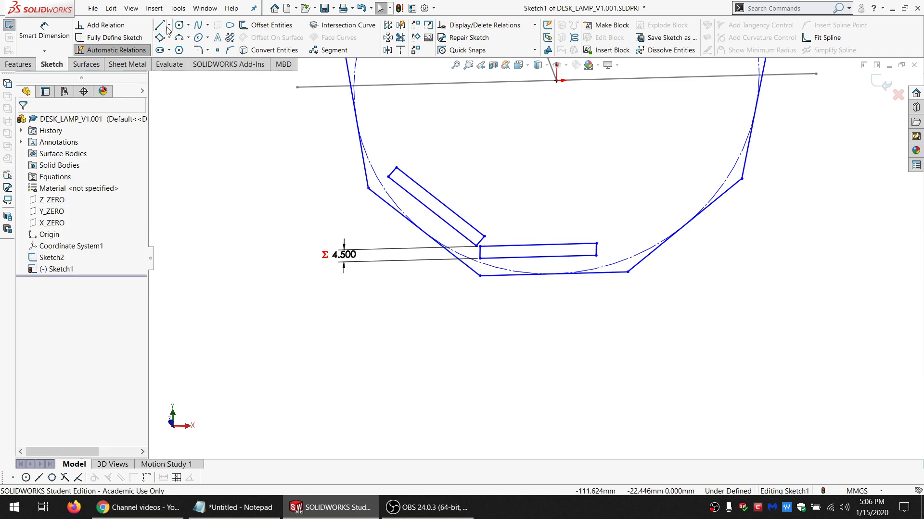
Draw two connector lines from the outline edges to the slanted and horizontal rectangles
key(l)
click(424, 232)
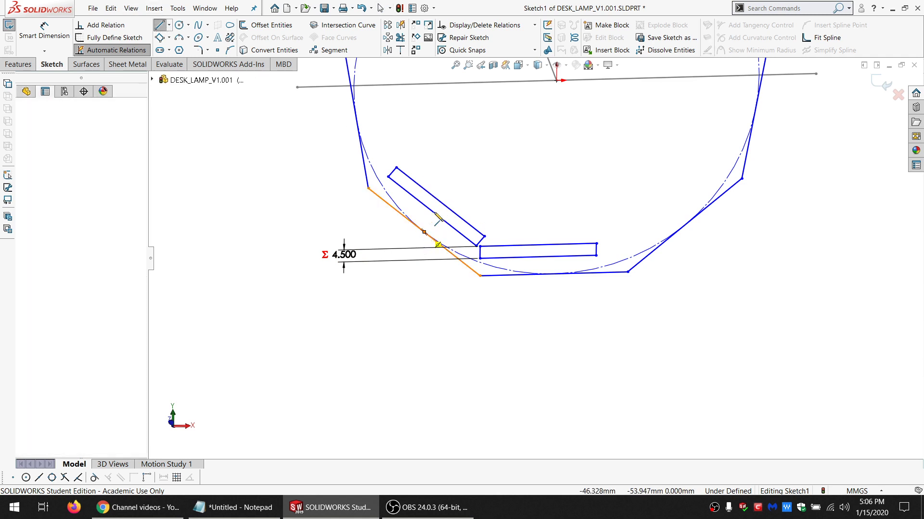
click(440, 202)
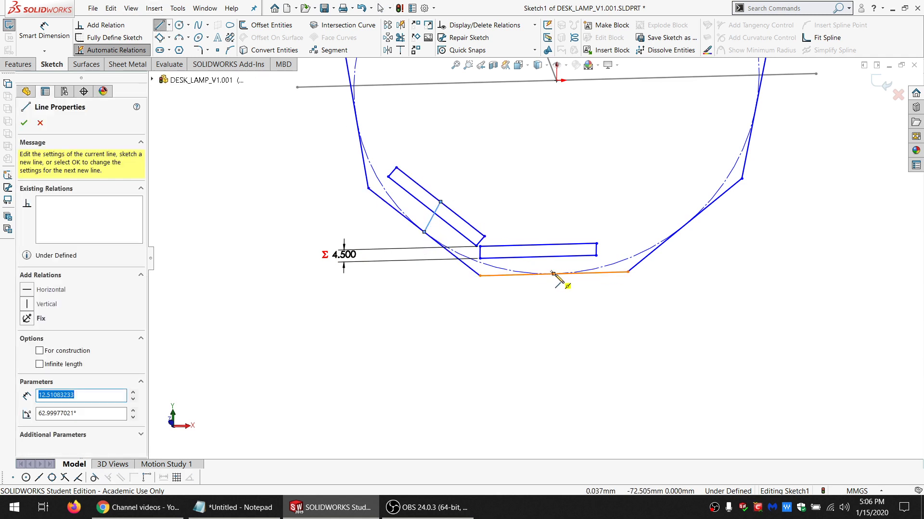
click(553, 274)
click(538, 245)
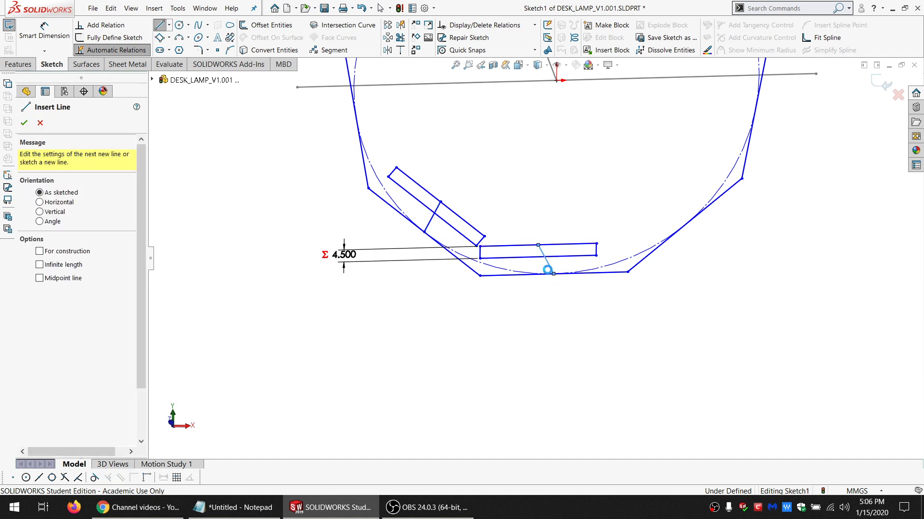
key(Escape)
Make each connector perpendicular to its slot rectangle and the two connectors equal length
click(545, 259)
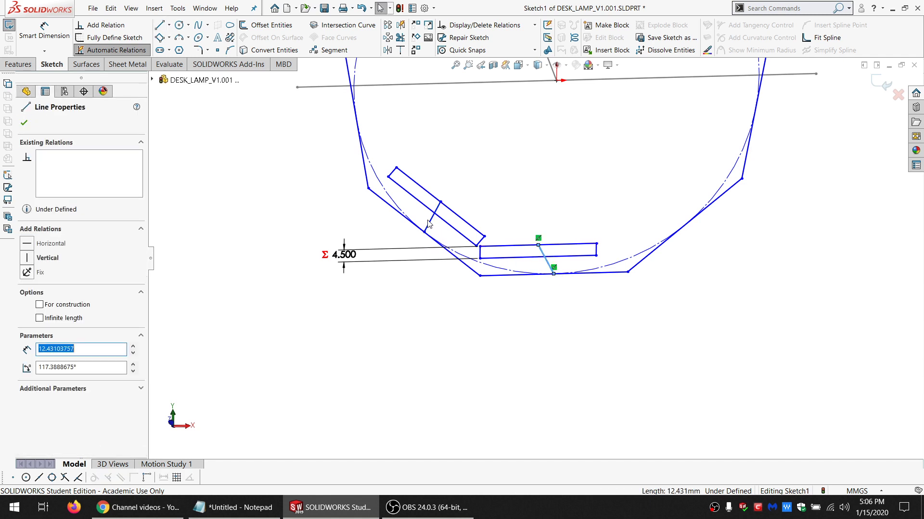
ctrl+click(511, 250)
click(38, 335)
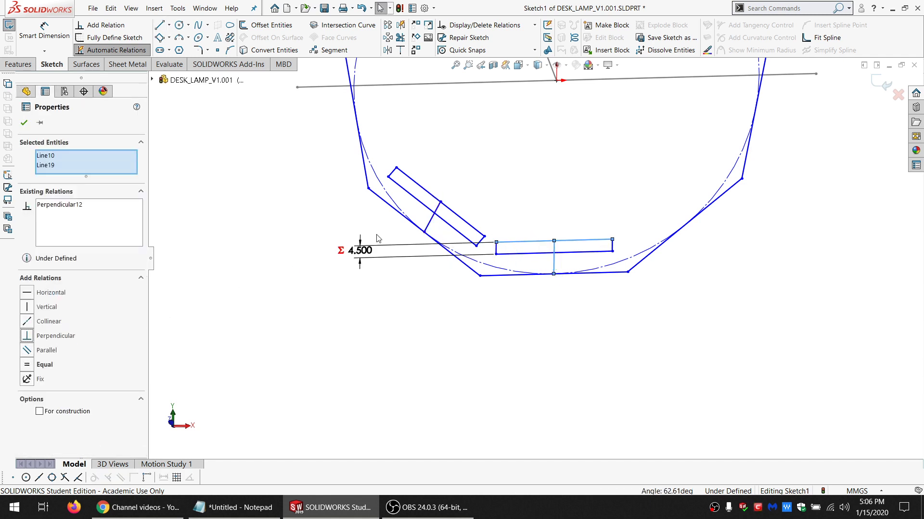
click(434, 232)
click(432, 217)
ctrl+click(416, 184)
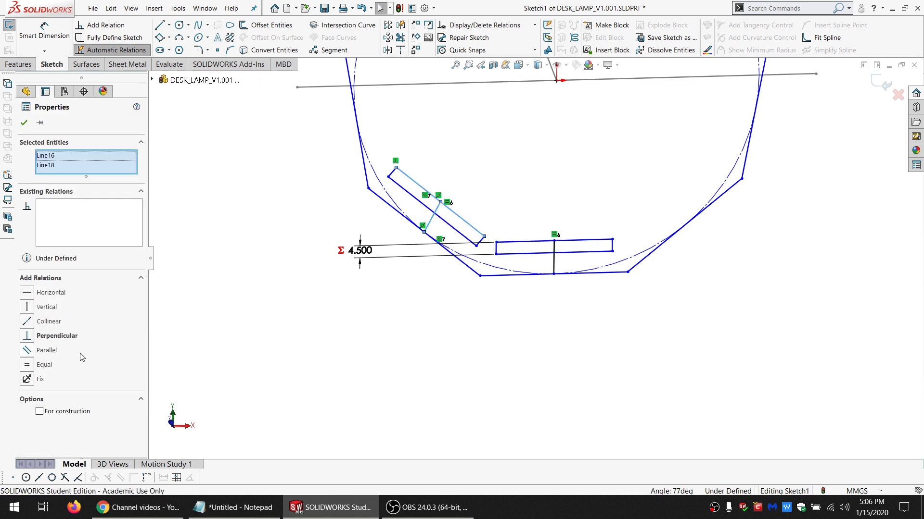
click(54, 336)
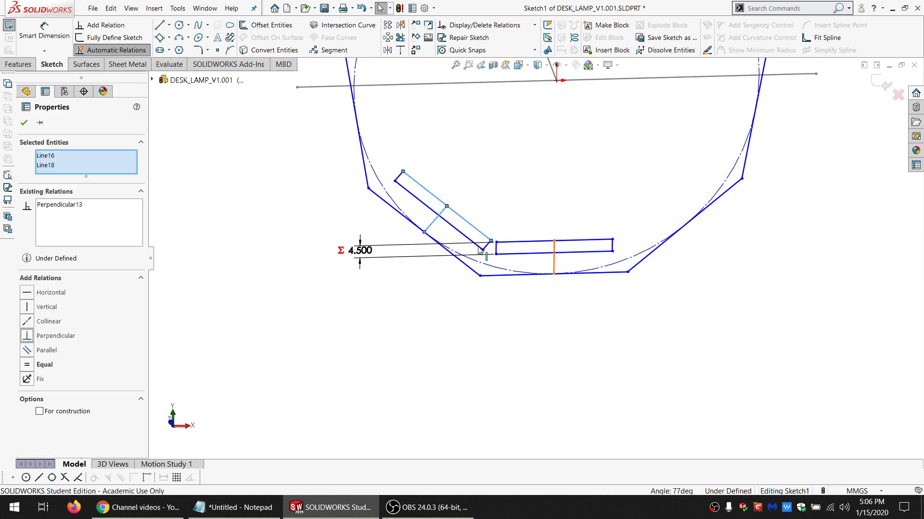
click(428, 227)
ctrl+click(432, 230)
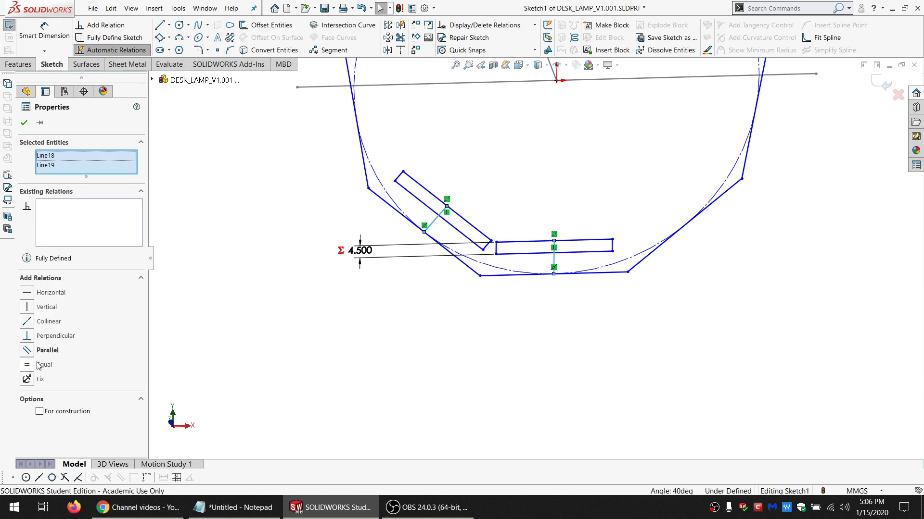
click(45, 365)
click(247, 230)
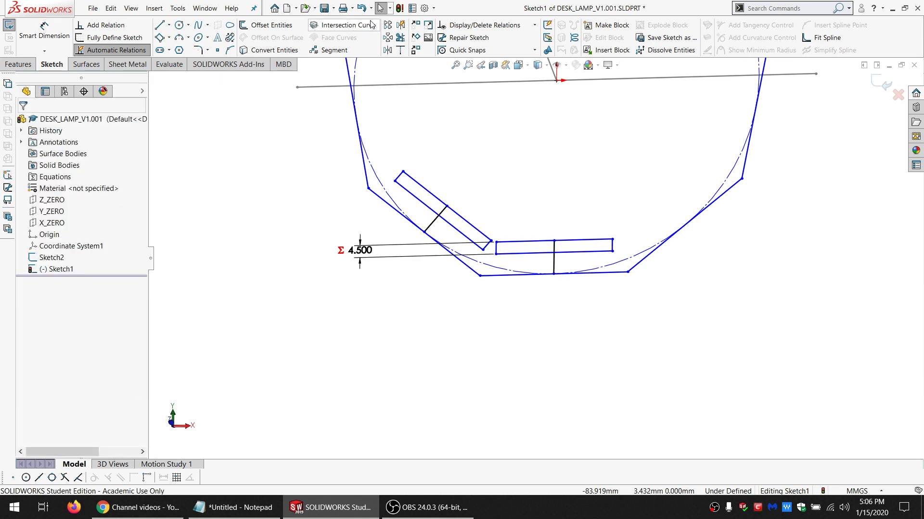
Add a custom property SAFE_DIST with value 4 to the part
click(412, 9)
click(270, 148)
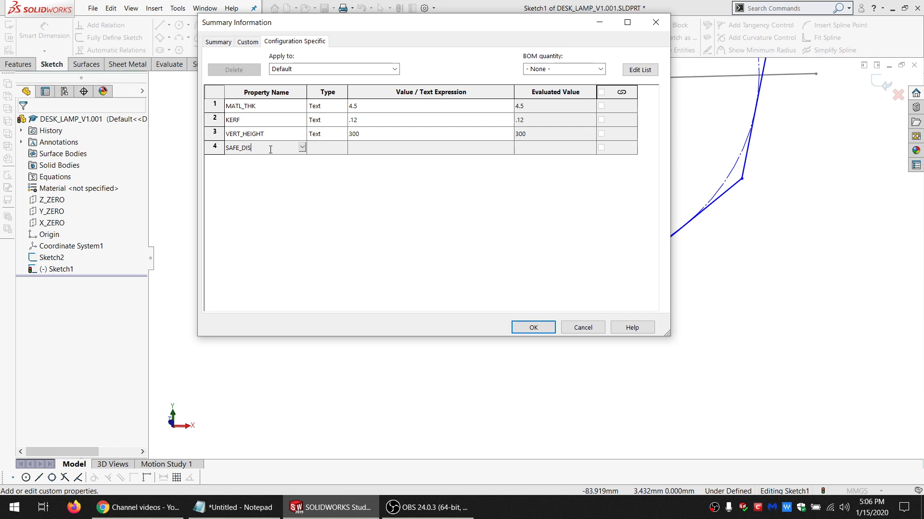
click(375, 148)
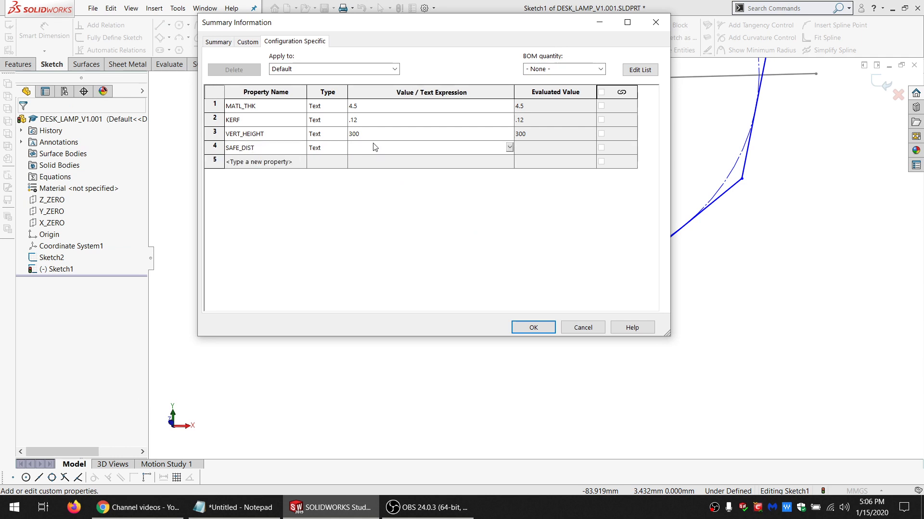
text(4)
click(521, 327)
Dimension the gap from the polygon's bottom edge to the horizontal slot as =SAFE_DIST
key(d)
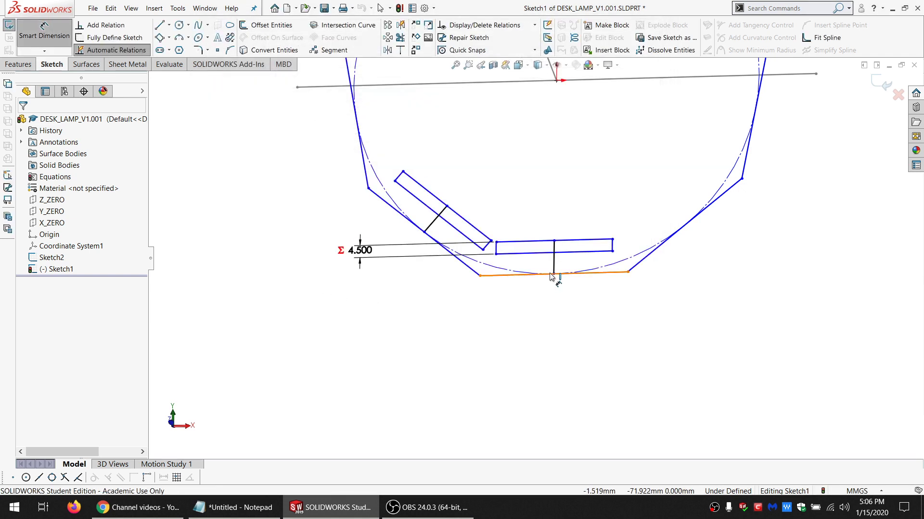
click(553, 274)
click(540, 253)
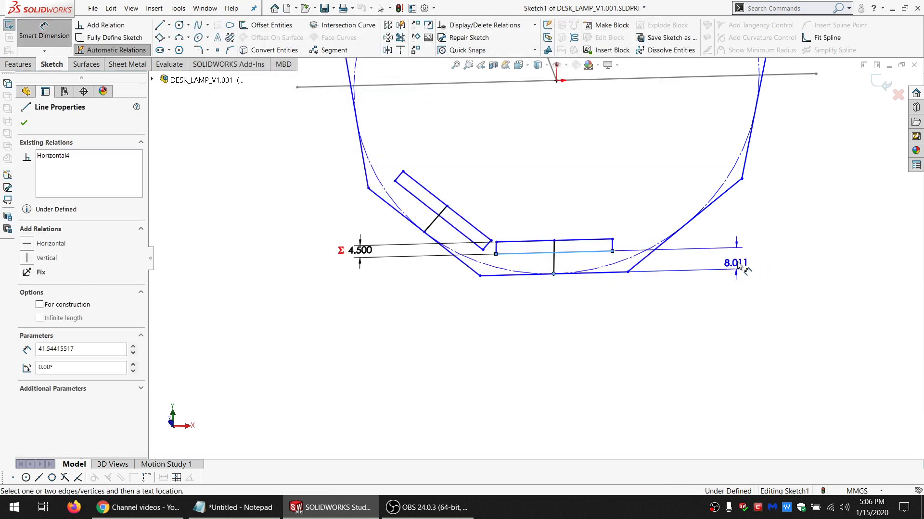
click(727, 268)
text(=SA)
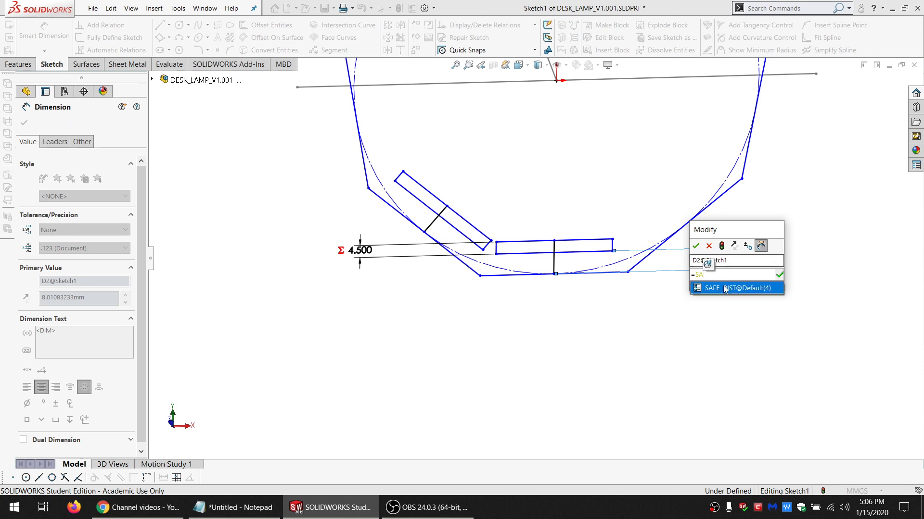
click(736, 288)
click(695, 245)
key(Escape)
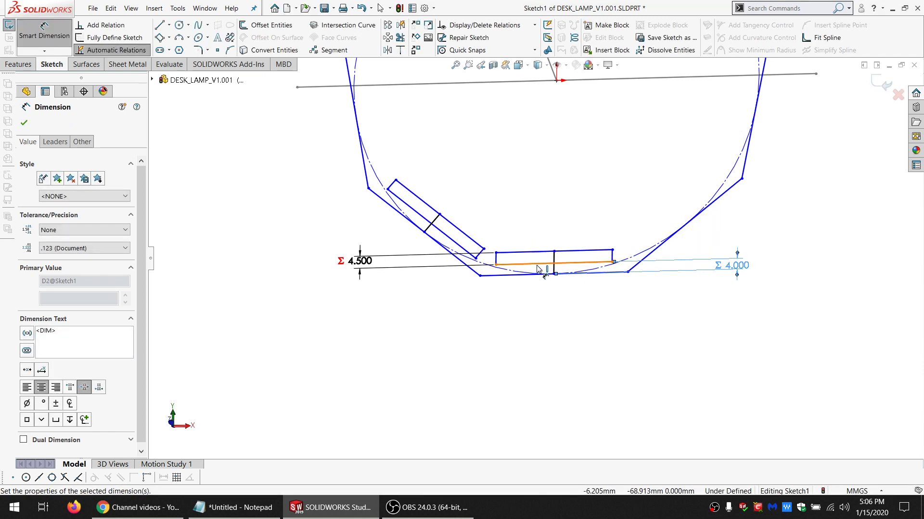
scroll(503, 260, down, 3)
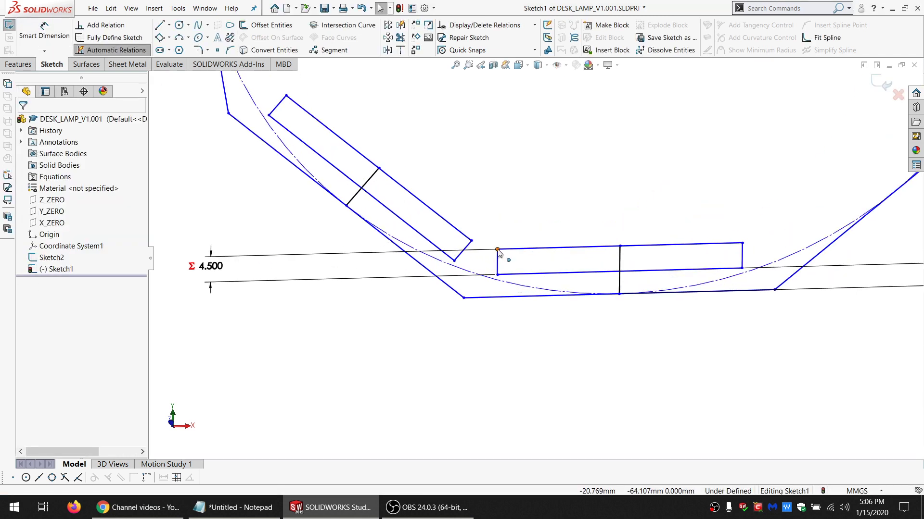
Merge the slanted slot's corner with the horizontal slot's corner, then select the construction circle
click(497, 249)
ctrl+click(471, 241)
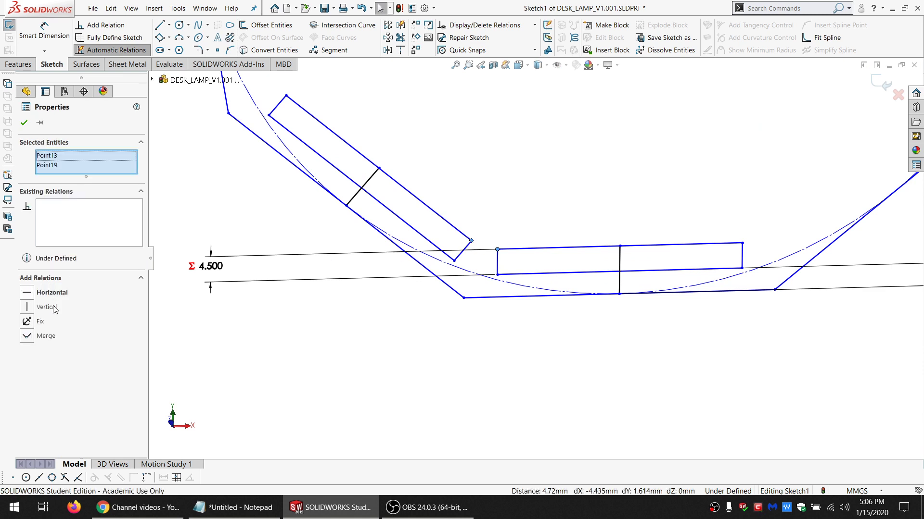
click(43, 337)
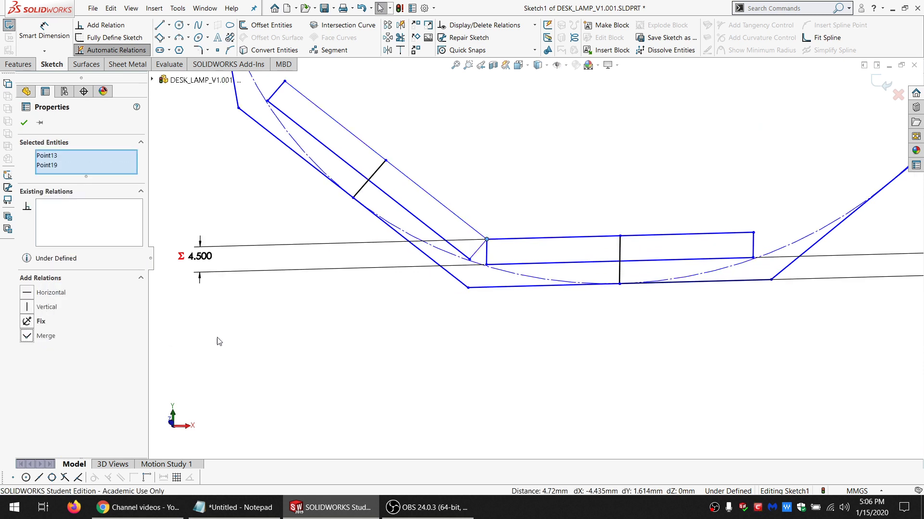
click(397, 299)
scroll(377, 270, up, 5)
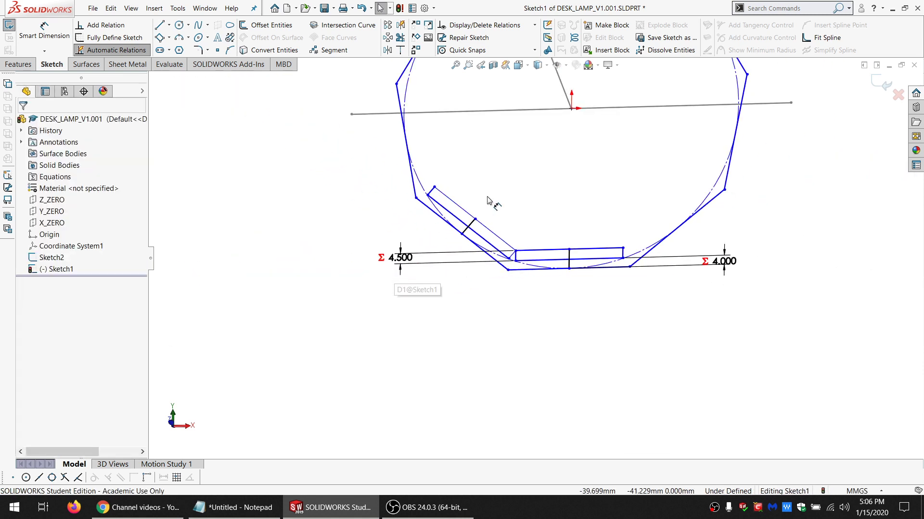
scroll(543, 179, down, 6)
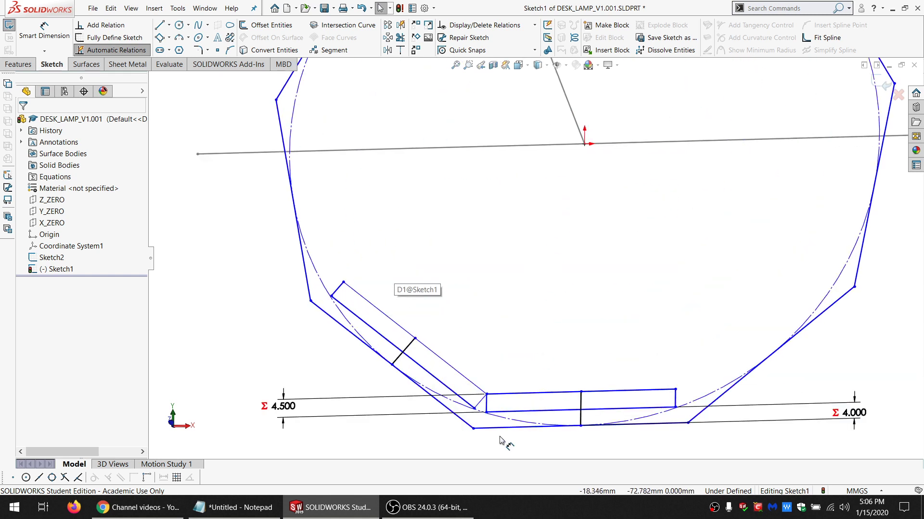
scroll(498, 427, down, 3)
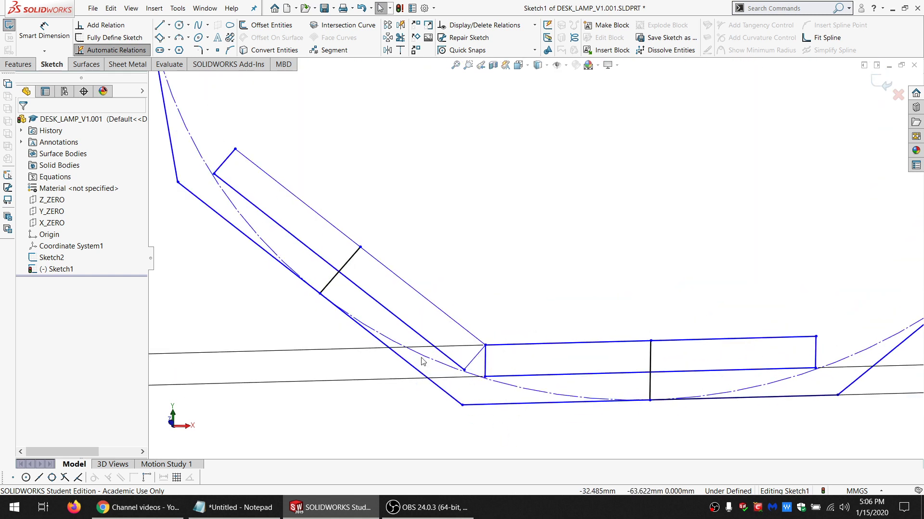
click(517, 391)
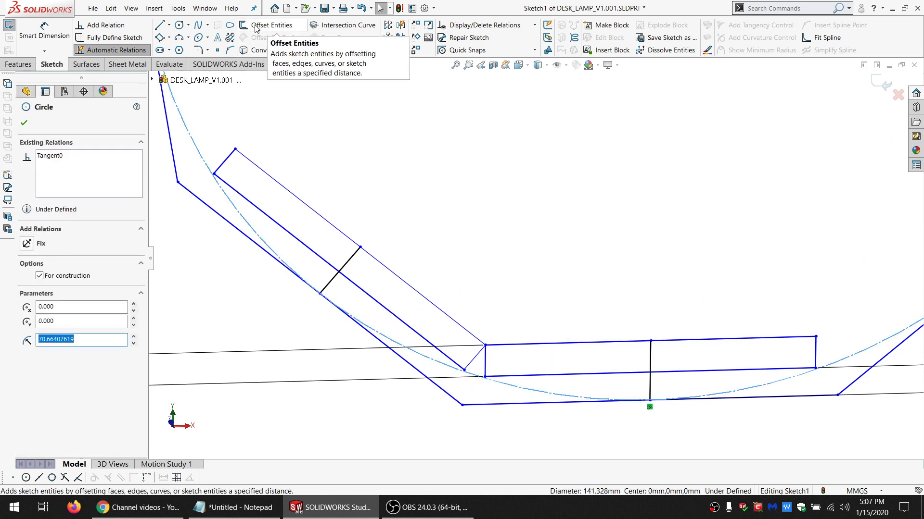
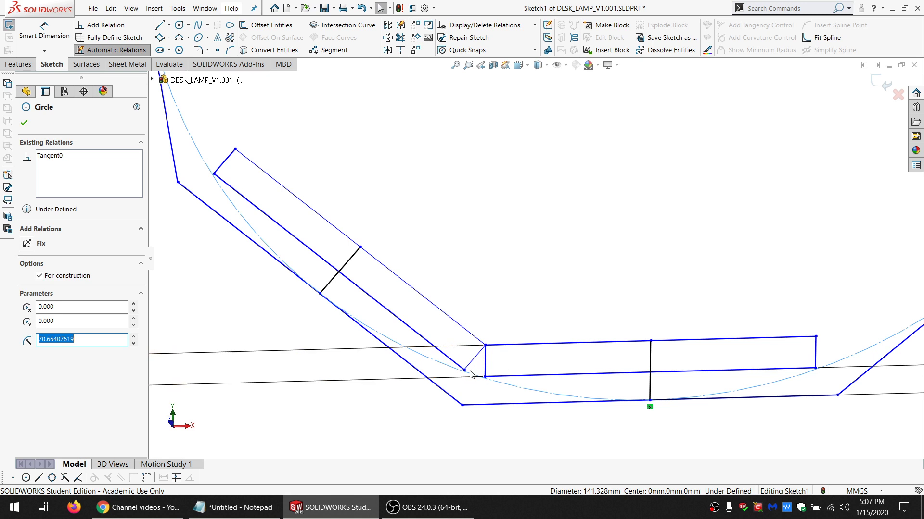
Offset the construction circle outward, with the offset distance set to ="SAFE_DIST@Default"
click(242, 26)
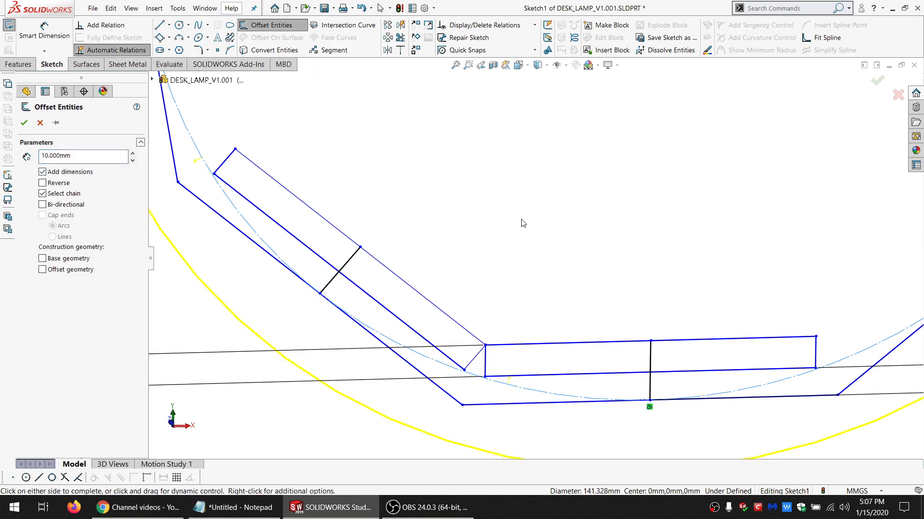
click(23, 123)
scroll(596, 293, up, 5)
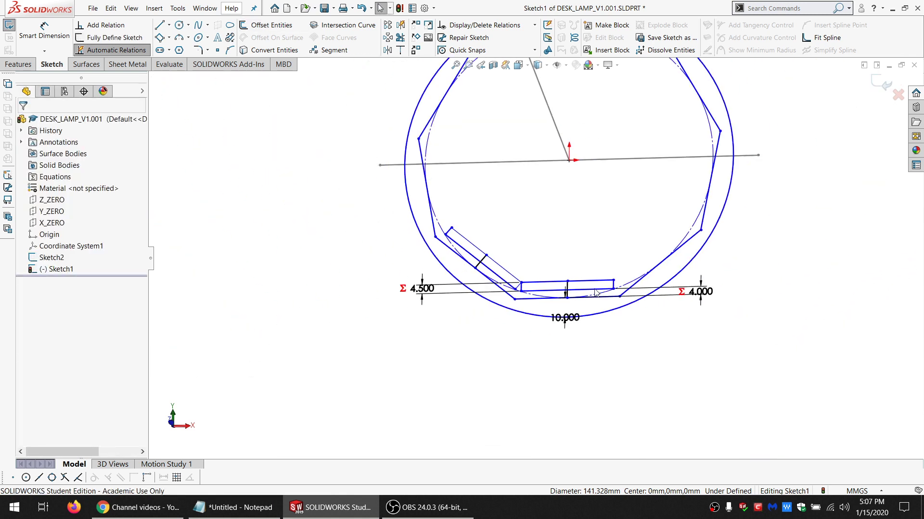
double_click(565, 317)
text(=SA)
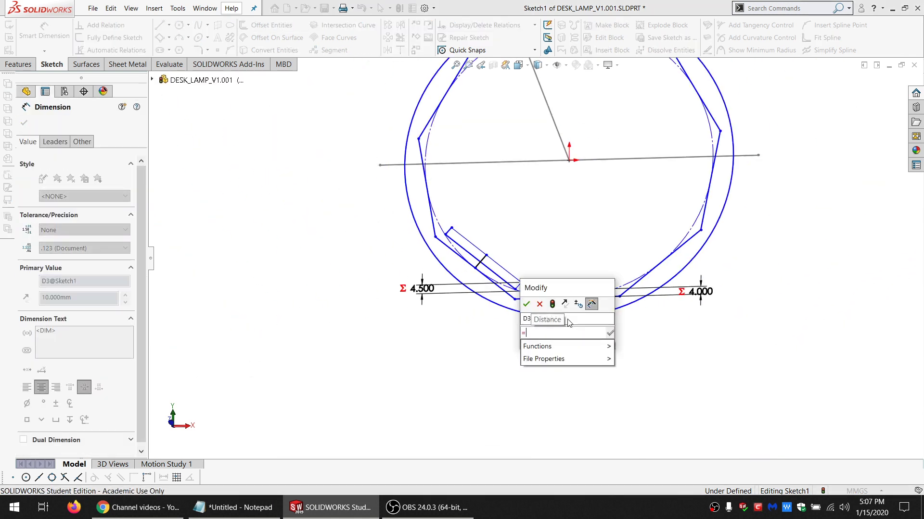
click(562, 348)
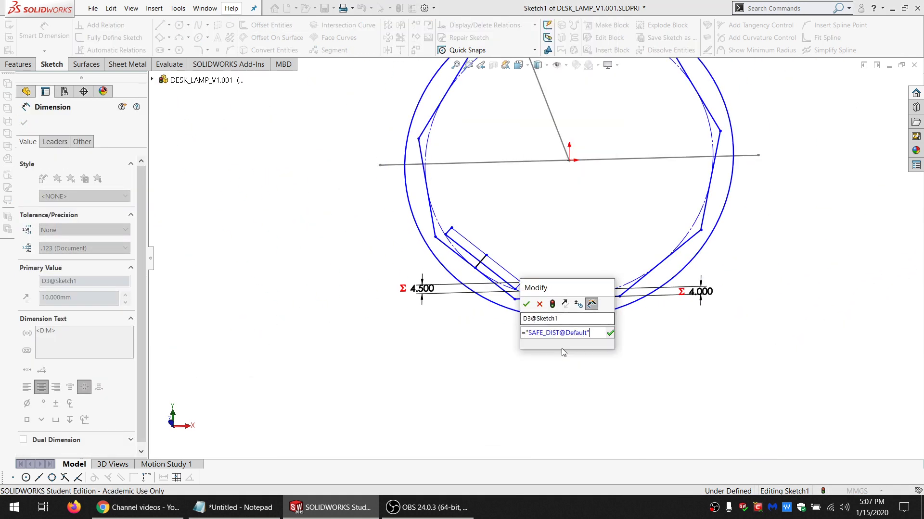
click(526, 306)
Make the new offset circle construction geometry
click(553, 307)
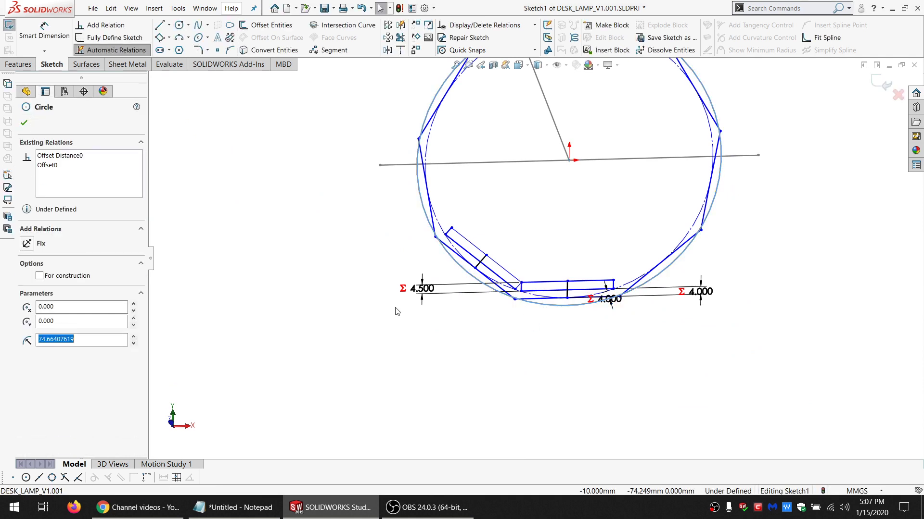
click(74, 279)
scroll(513, 298, down, 5)
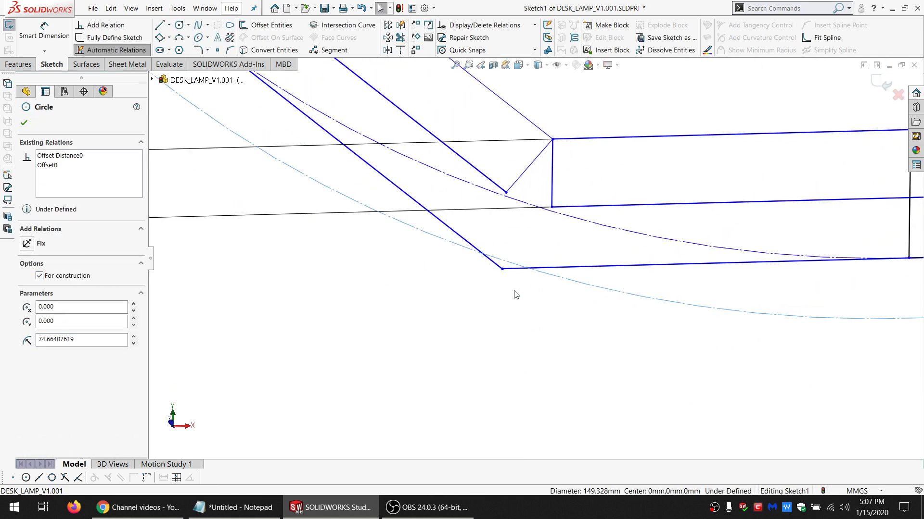
scroll(513, 294, down, 3)
key(Escape)
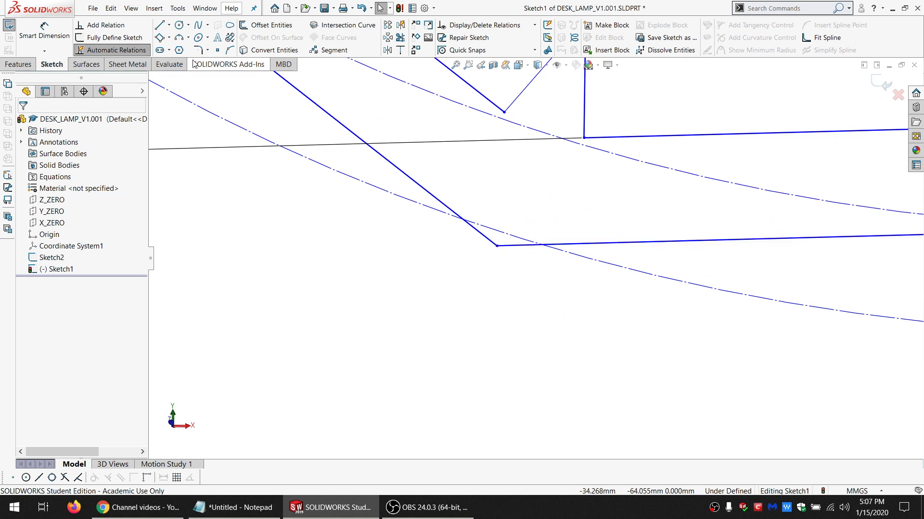
Draw a three-point arc across the lower-left corner, between the bottom and slanted edges
click(179, 38)
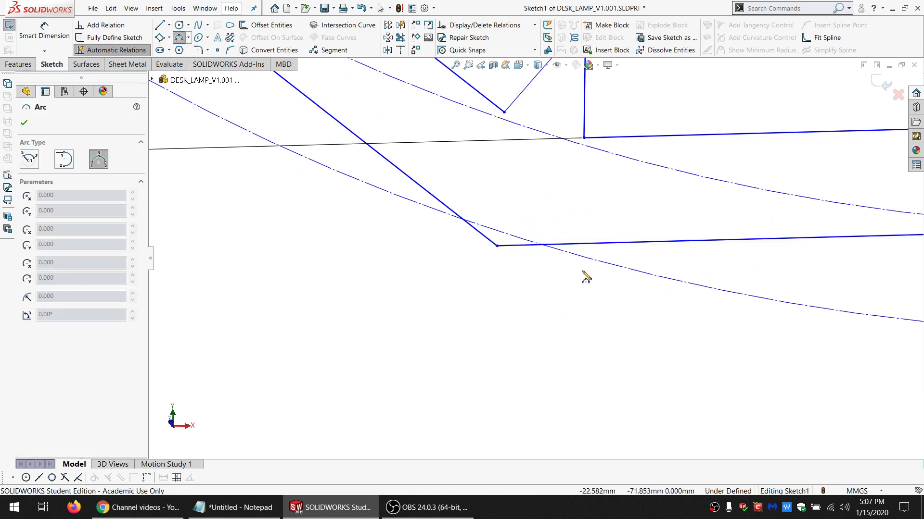
click(584, 245)
click(448, 210)
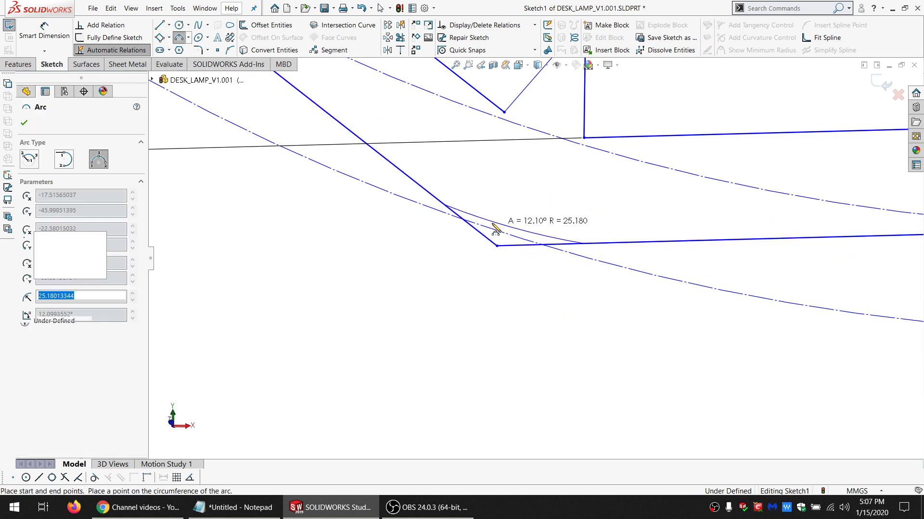
click(503, 220)
key(Escape)
Make the arc tangent to both edges and place its endpoint on the construction circle
ctrl+click(445, 207)
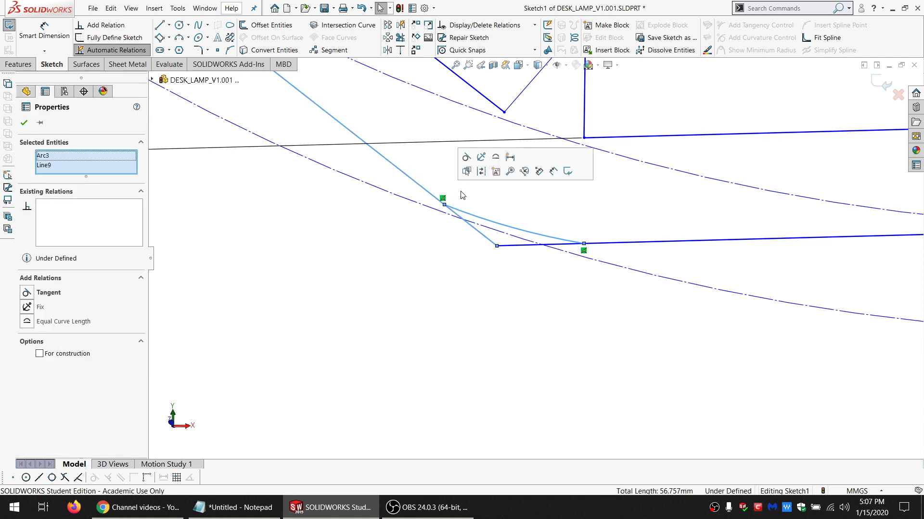
click(478, 158)
click(572, 244)
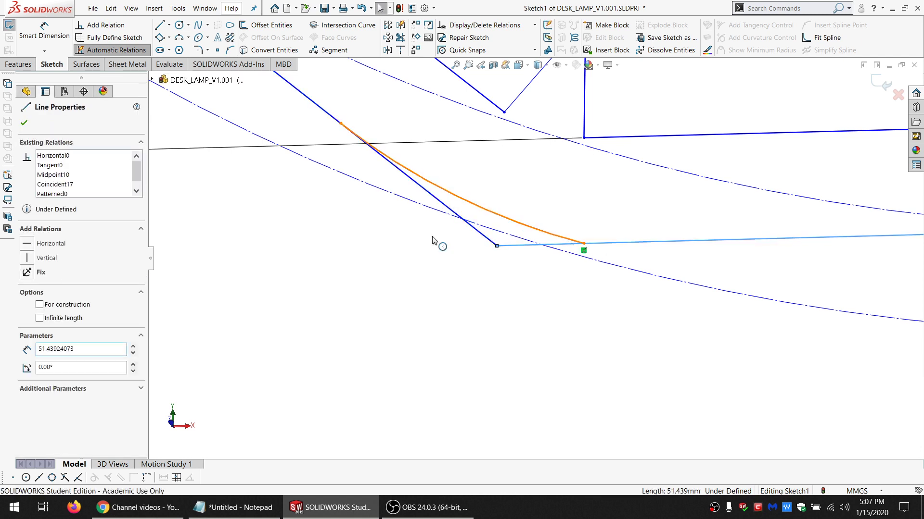
ctrl+click(435, 191)
click(49, 293)
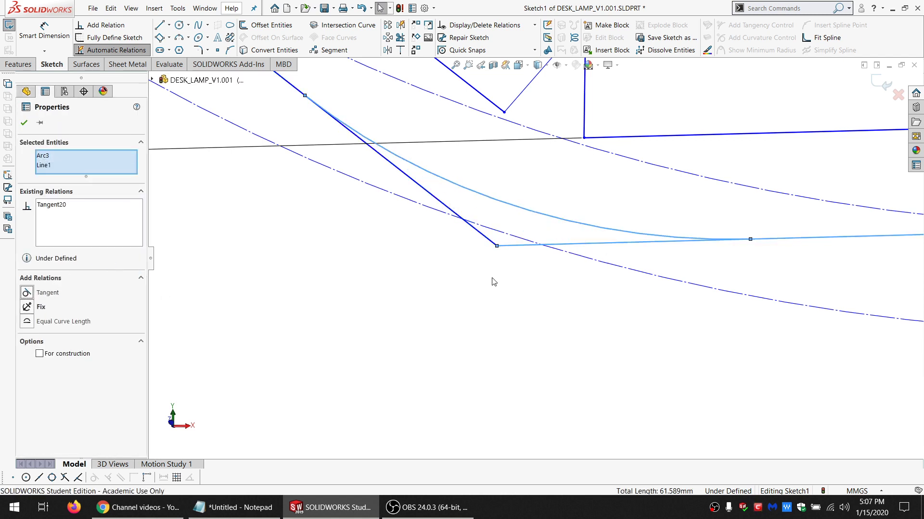
click(578, 262)
ctrl+click(750, 239)
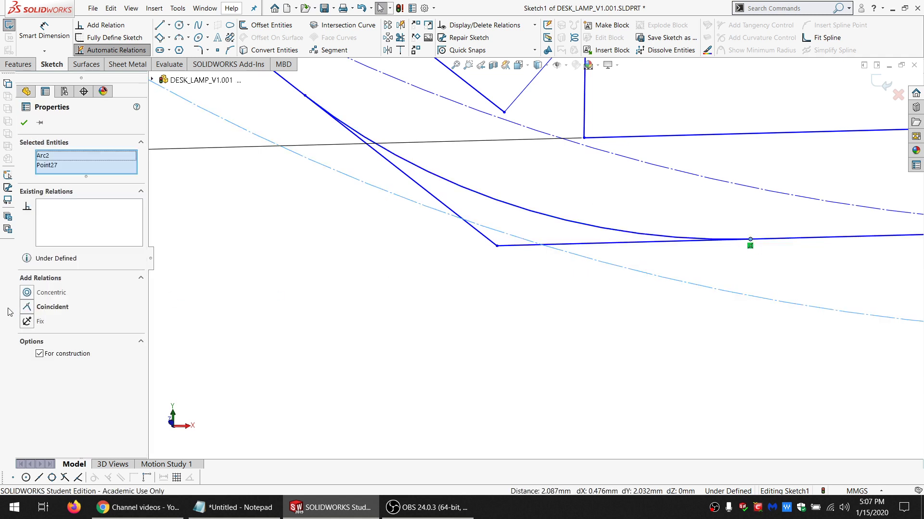
click(48, 307)
click(495, 306)
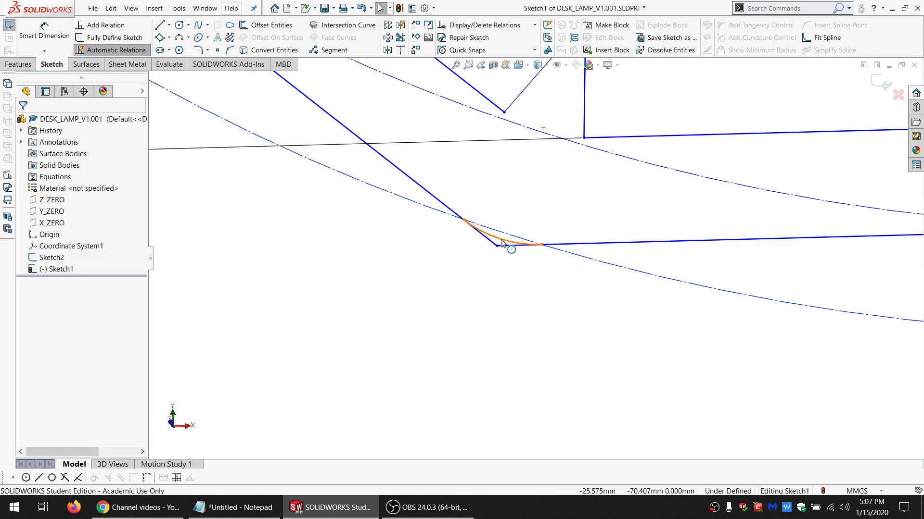
Select the new 4.42 mm corner arc
click(501, 243)
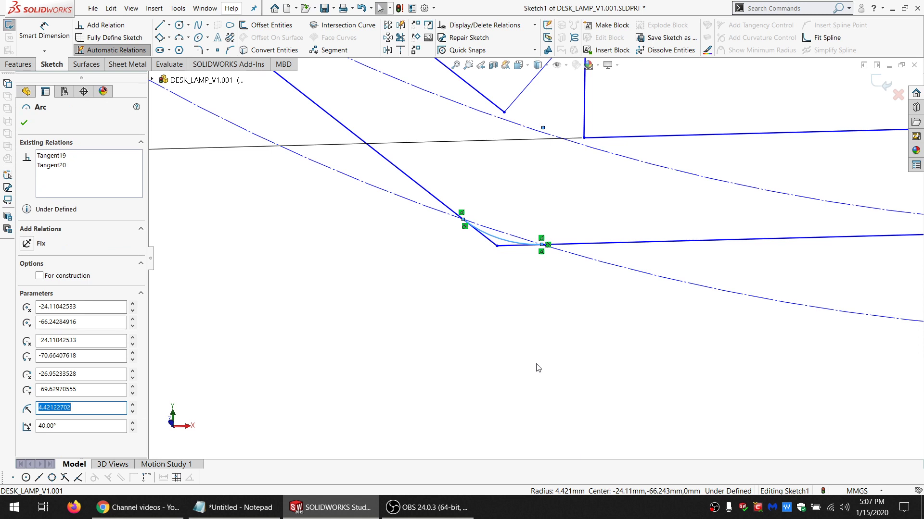
scroll(527, 337, up, 5)
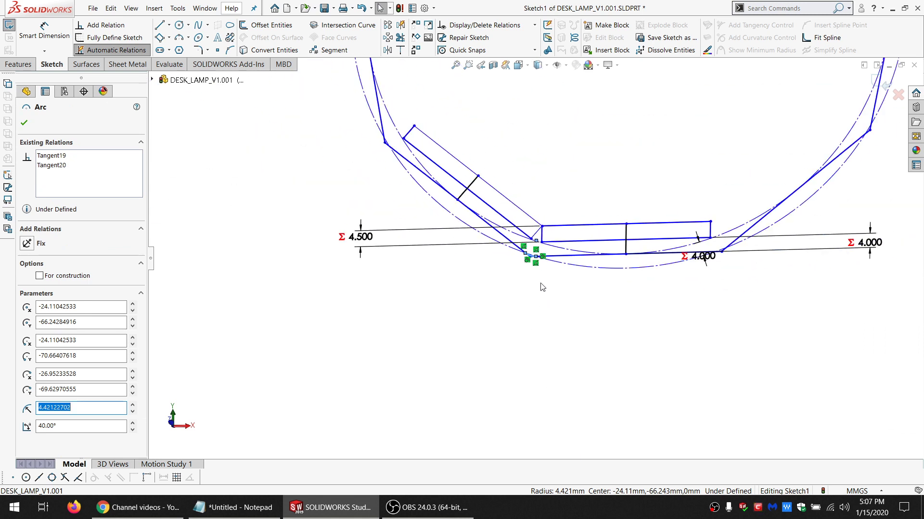
scroll(539, 284, up, 5)
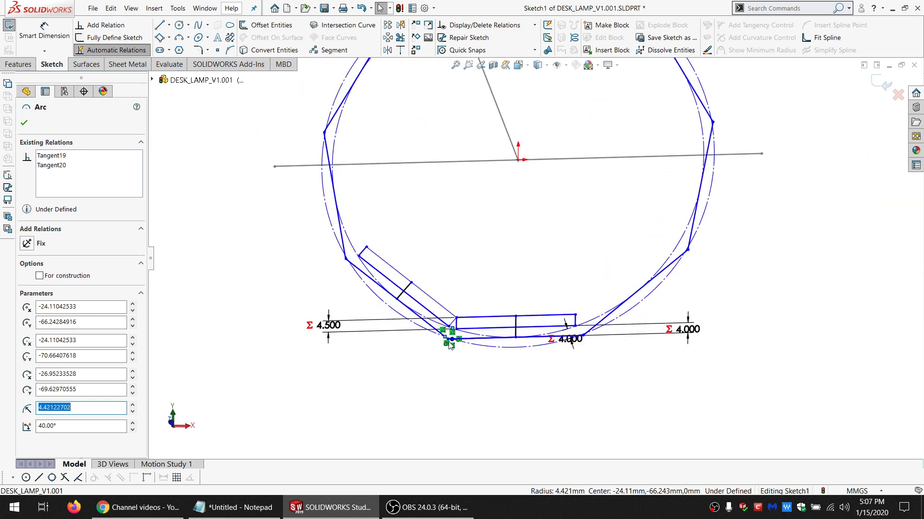
scroll(475, 348, down, 2)
key(Escape)
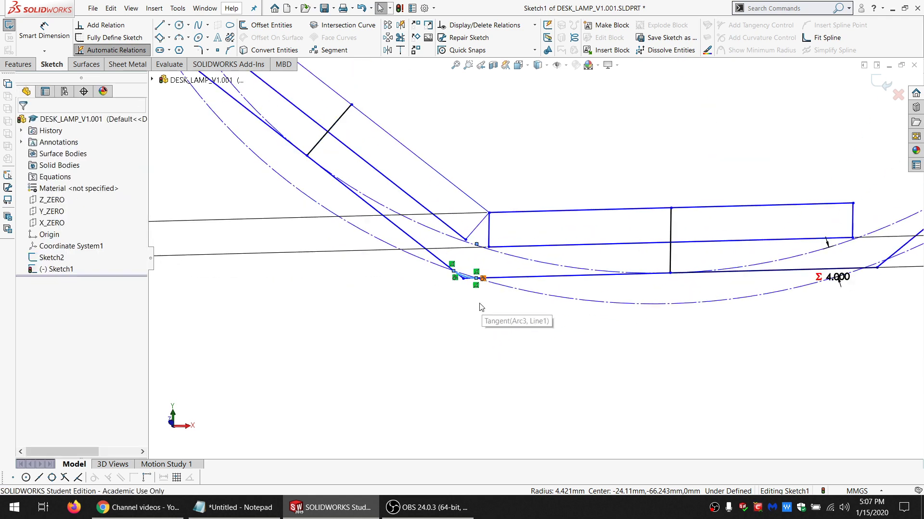
scroll(475, 343, down, 4)
click(485, 273)
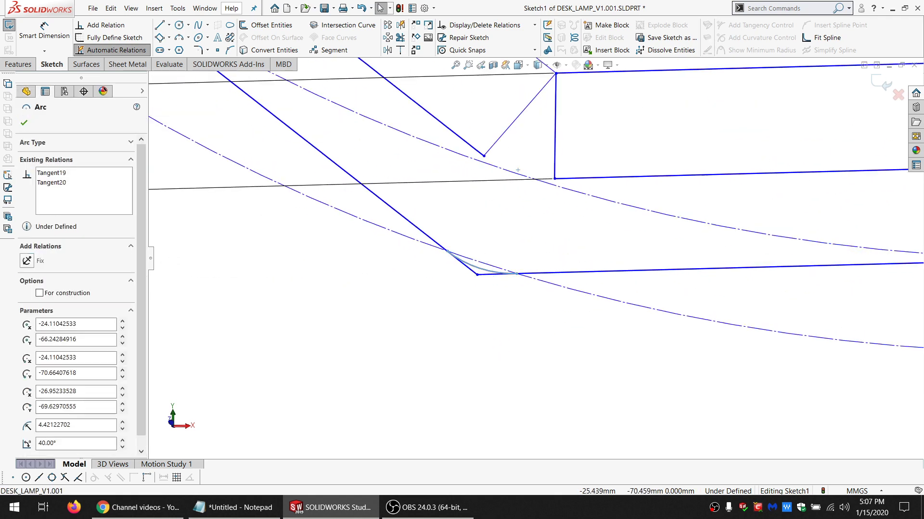
scroll(509, 274, up, 6)
scroll(600, 167, up, 3)
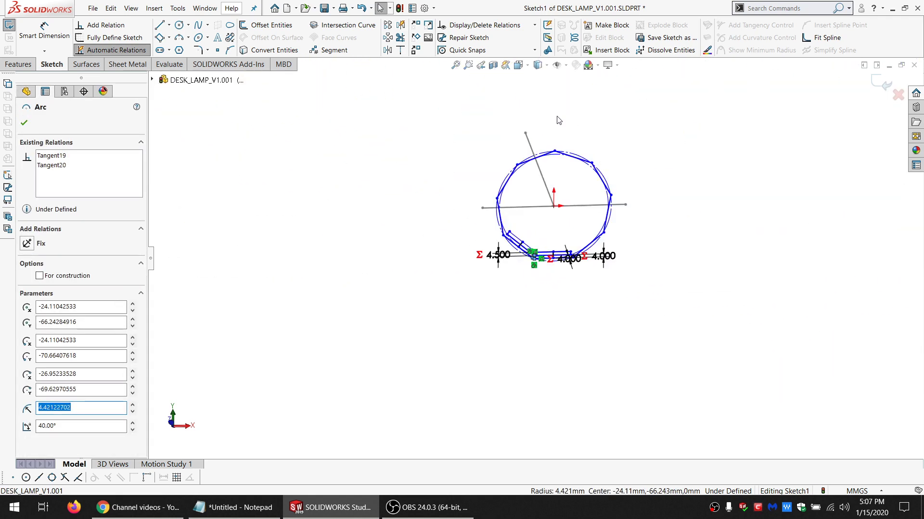
scroll(486, 113, down, 2)
Circular-pattern the corner arc around the profile with nine copies
click(386, 39)
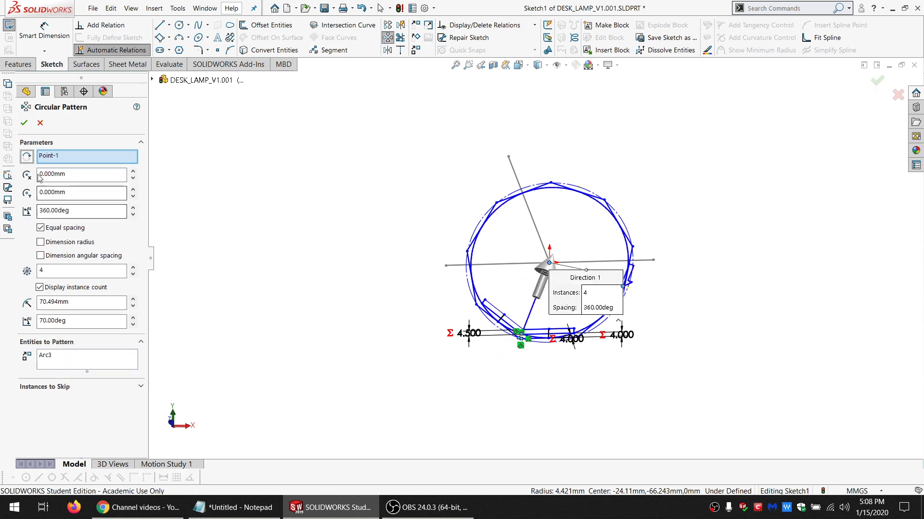
key(Return)
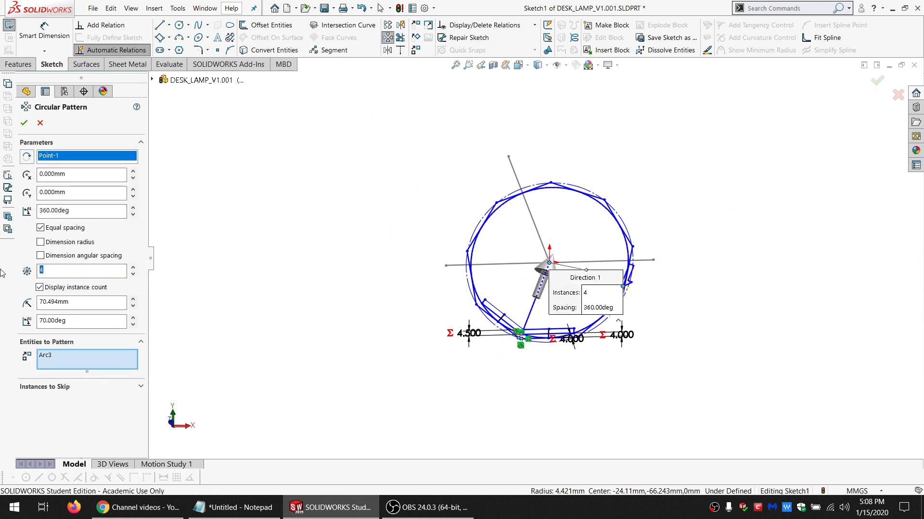
click(24, 123)
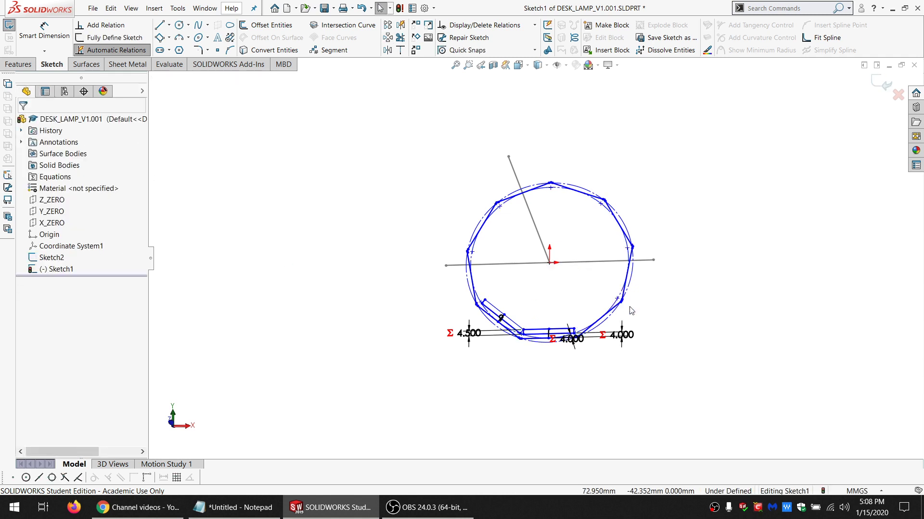
scroll(553, 184, down, 5)
scroll(537, 185, down, 3)
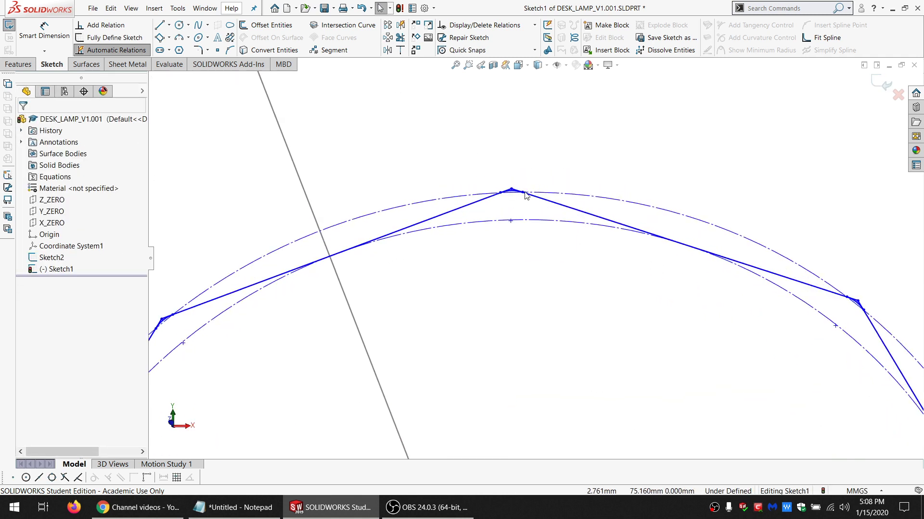
Make both endpoints of the top corner arc coincident with the right and left edges
click(533, 154)
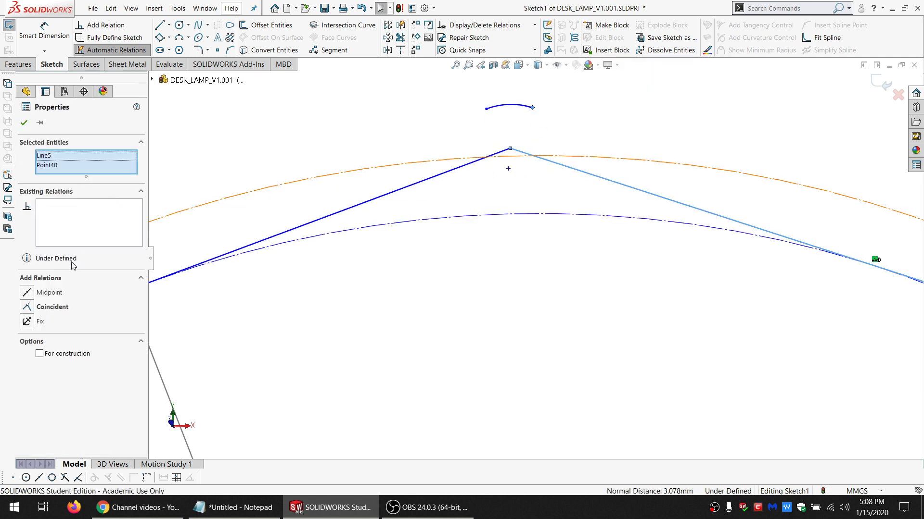
click(56, 308)
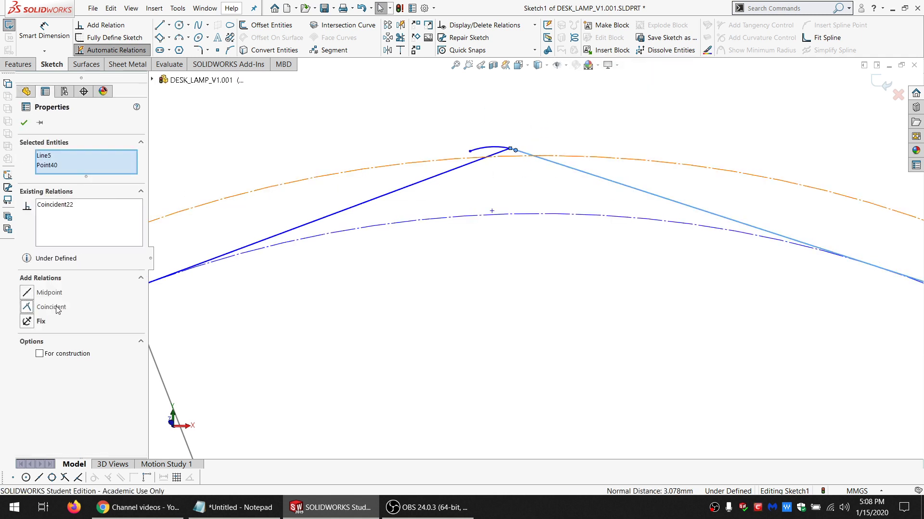
click(470, 152)
ctrl+click(482, 159)
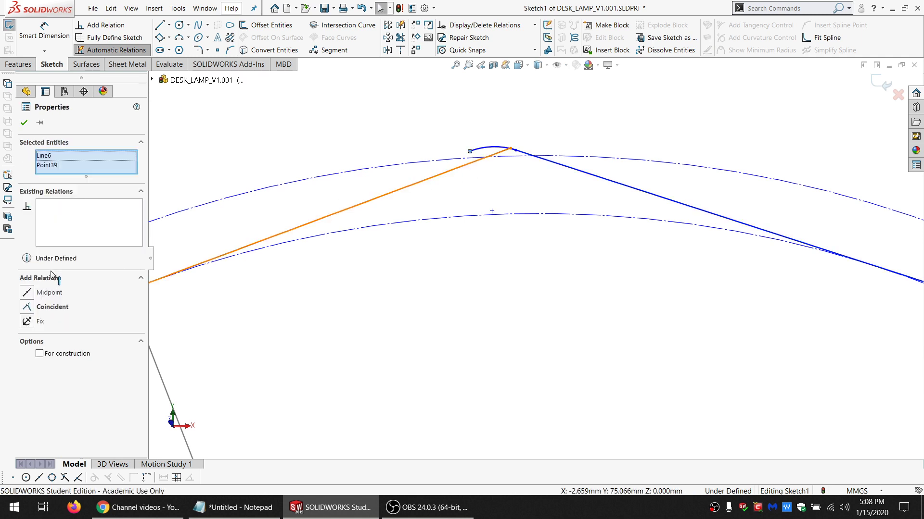
click(54, 308)
click(440, 98)
scroll(623, 260, up, 4)
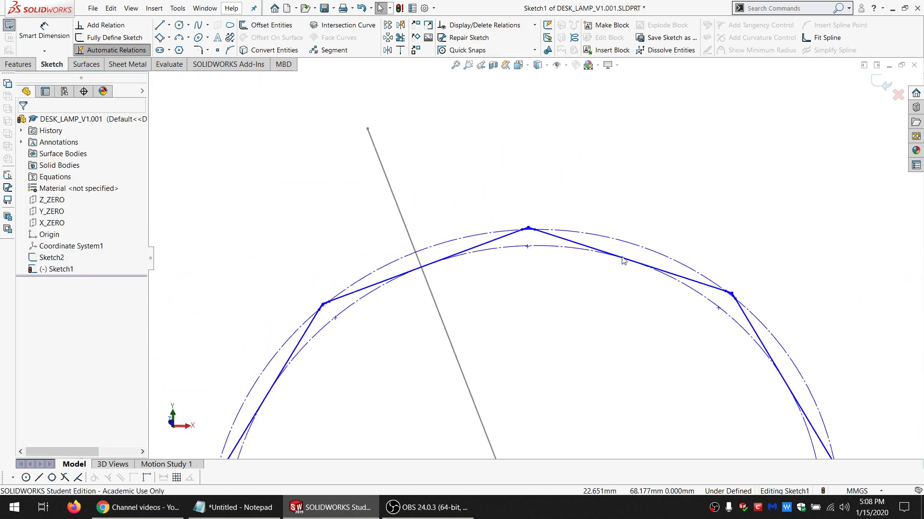
scroll(622, 260, up, 6)
scroll(513, 296, down, 6)
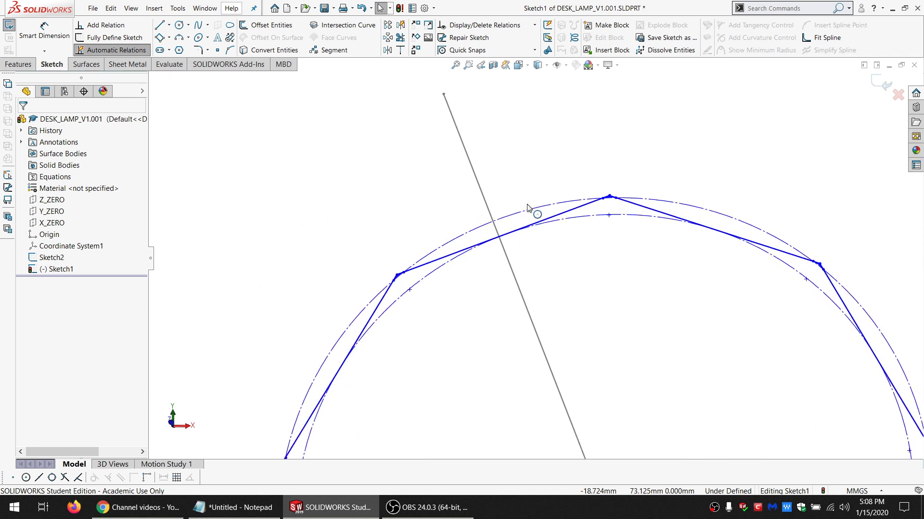
scroll(600, 208, down, 3)
scroll(598, 213, down, 3)
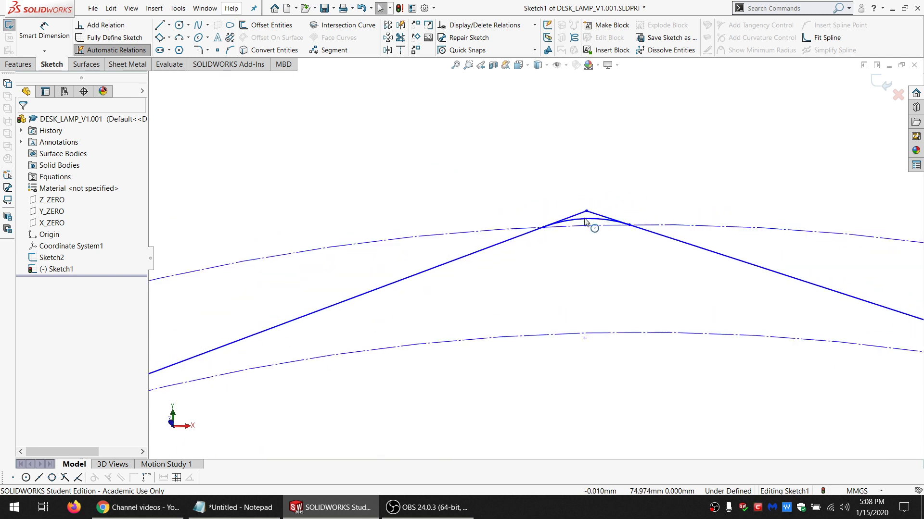
Select the top-vertex rounding arc to check its 4.435 mm radius
click(588, 221)
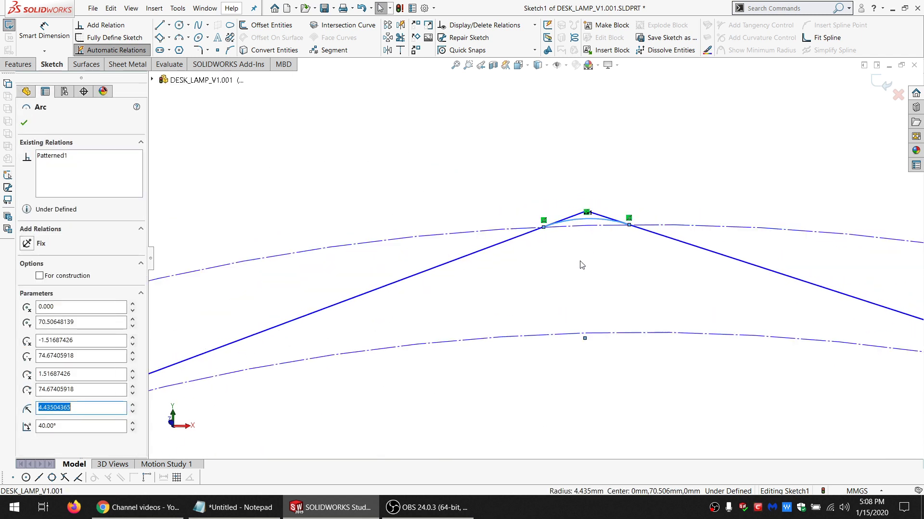
scroll(581, 265, up, 1)
scroll(579, 258, up, 3)
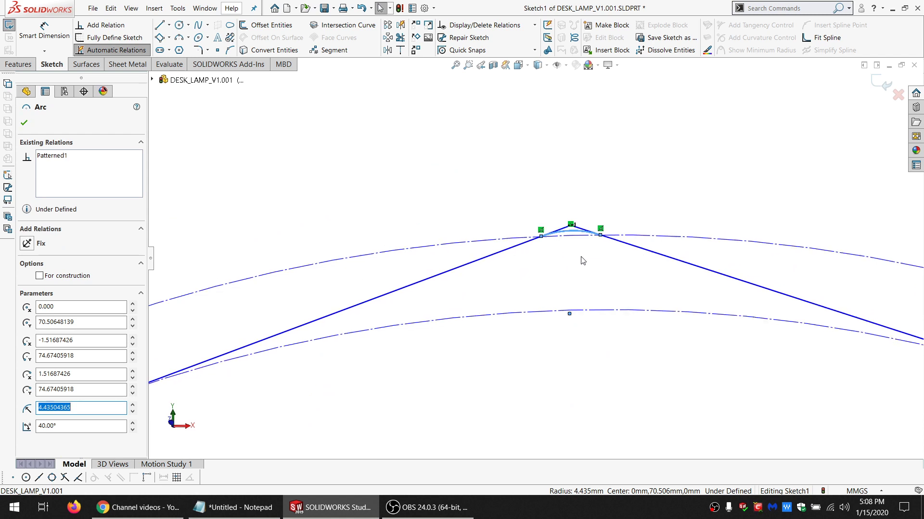
scroll(542, 265, down, 3)
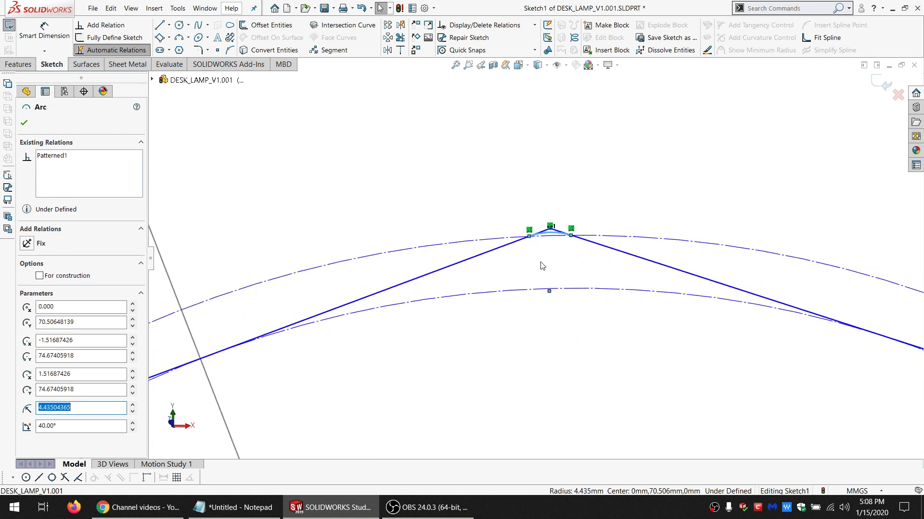
scroll(542, 266, up, 8)
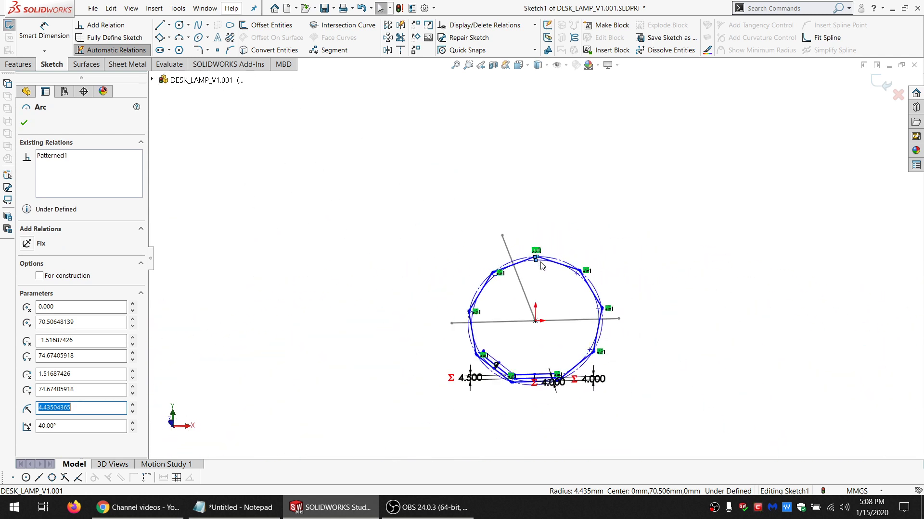
scroll(525, 336, down, 5)
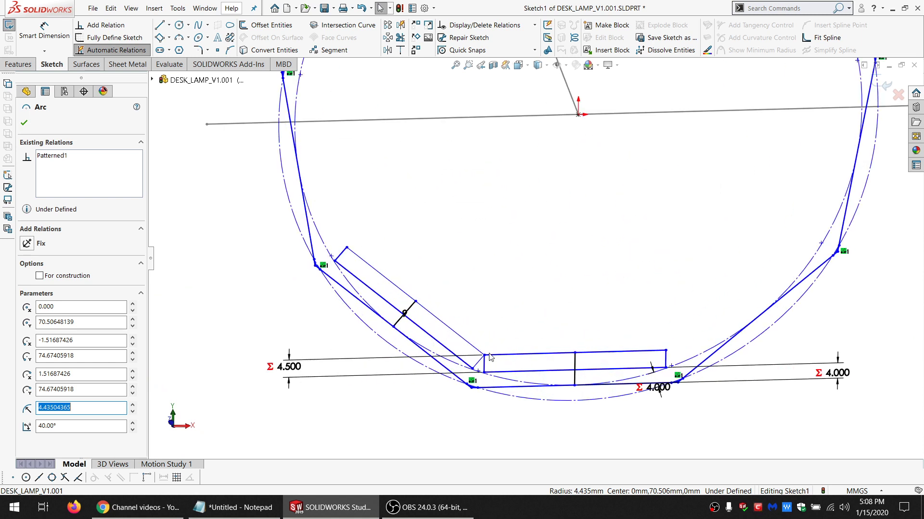
scroll(490, 357, down, 3)
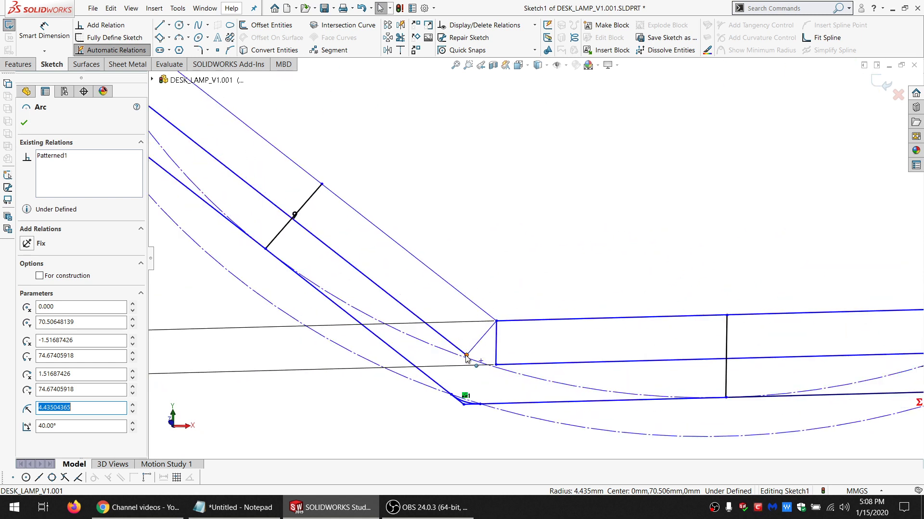
scroll(474, 361, up, 3)
scroll(510, 303, down, 2)
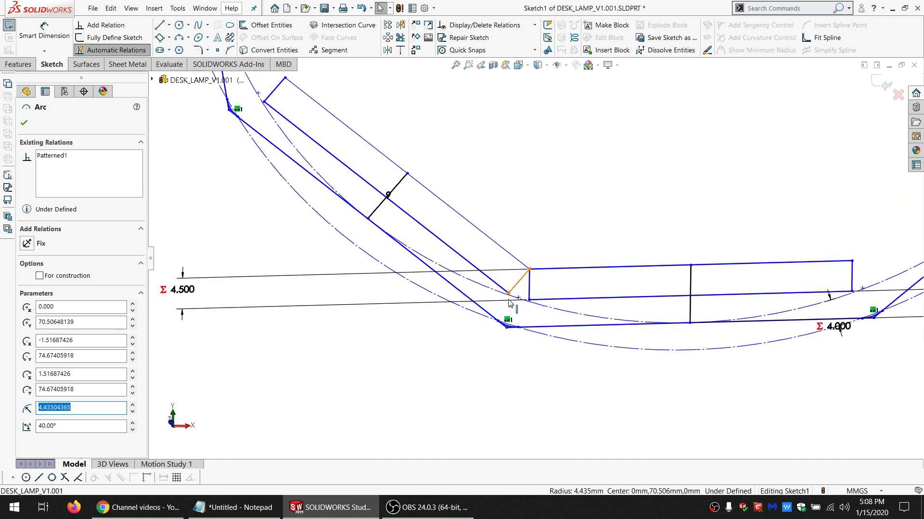
scroll(510, 303, down, 2)
Draw a circle centred at the origin and make it pass through the slot's corner point
click(180, 25)
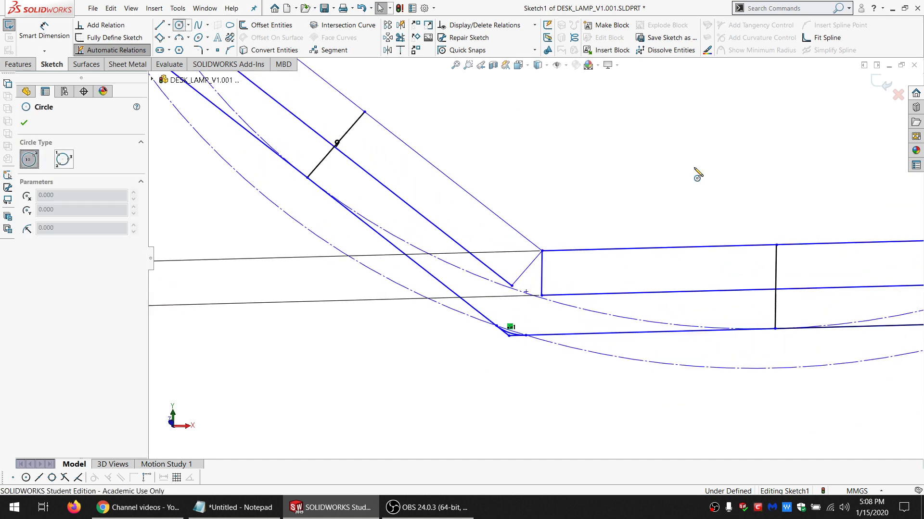
scroll(694, 172, up, 3)
scroll(596, 169, down, 1)
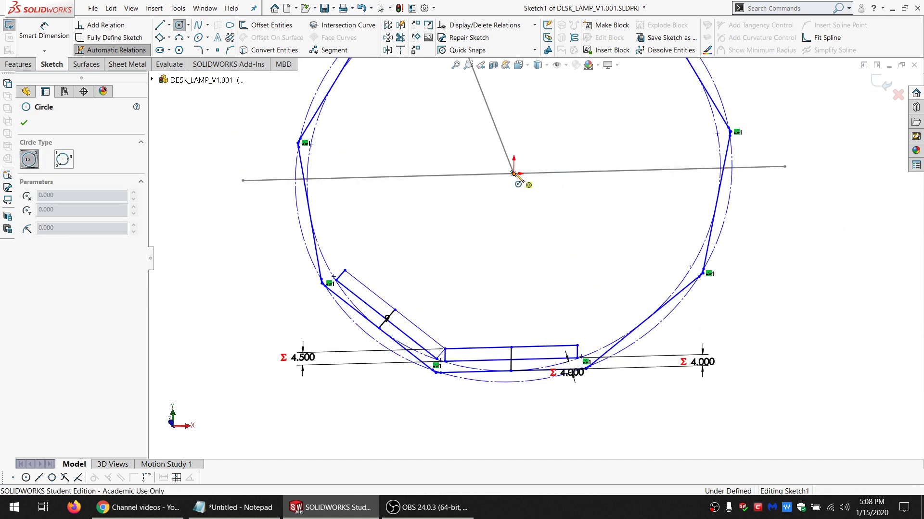
click(514, 174)
click(432, 289)
key(Escape)
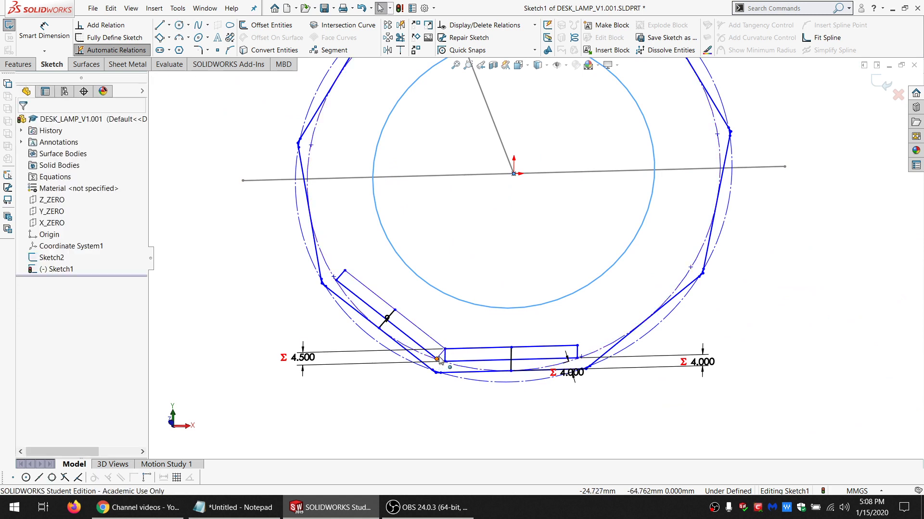
click(436, 359)
ctrl+click(410, 343)
click(57, 313)
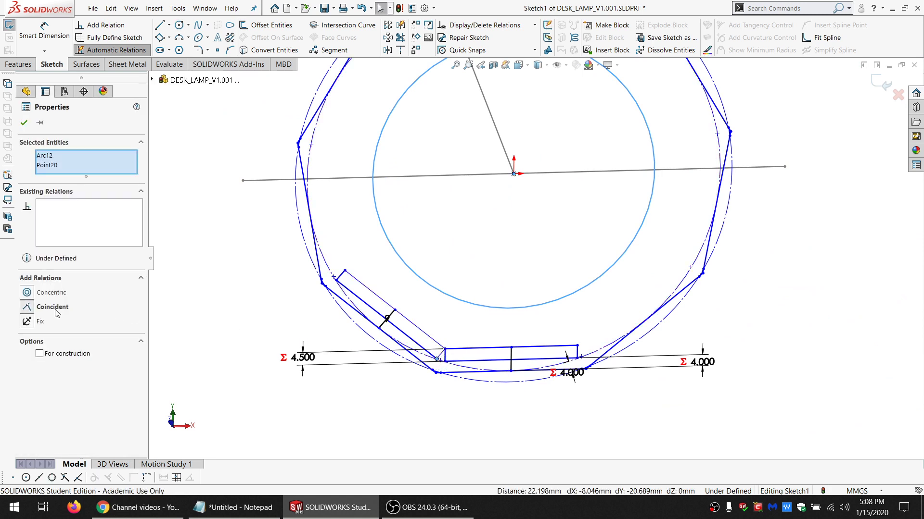
click(340, 239)
Make the circle construction geometry and pass it through the centerline's left end
scroll(411, 364, down, 6)
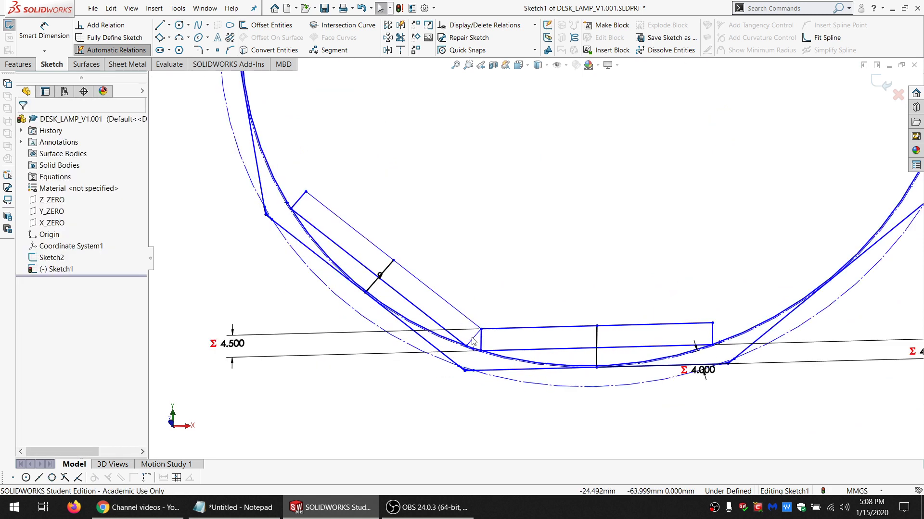
click(512, 310)
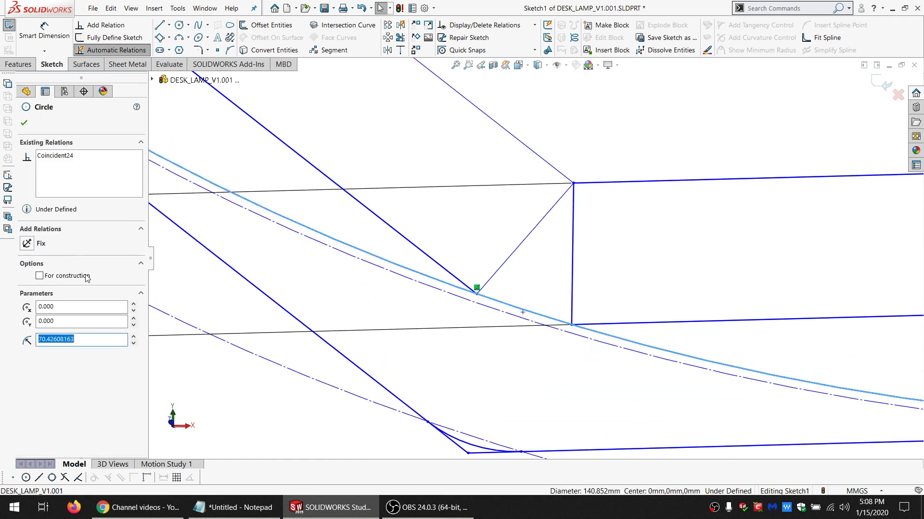
click(67, 278)
scroll(422, 291, up, 6)
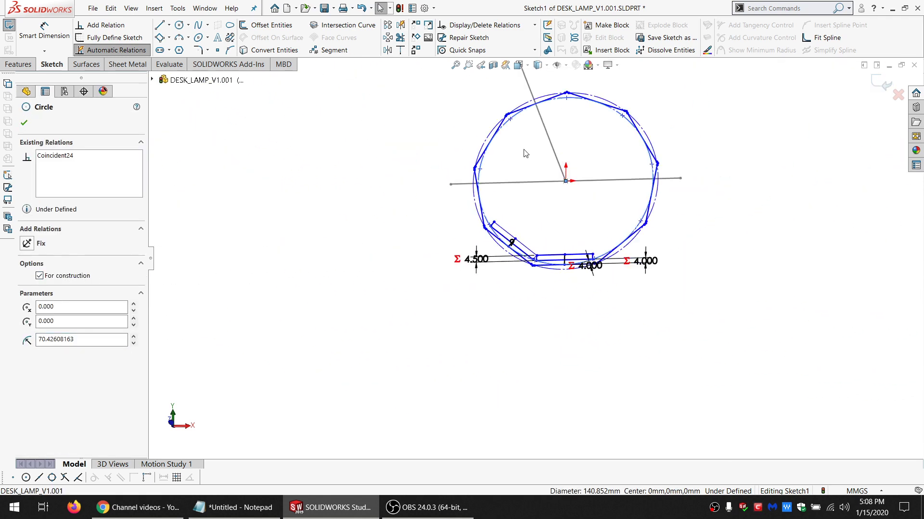
ctrl+click(404, 220)
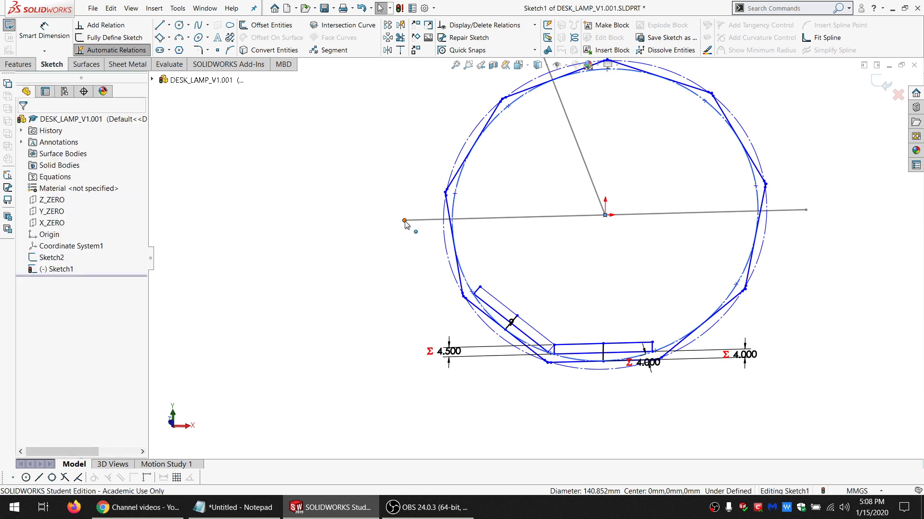
click(48, 308)
Zoom around the construction circle's left side and start the 3 Point Corner Rectangle tool
click(228, 294)
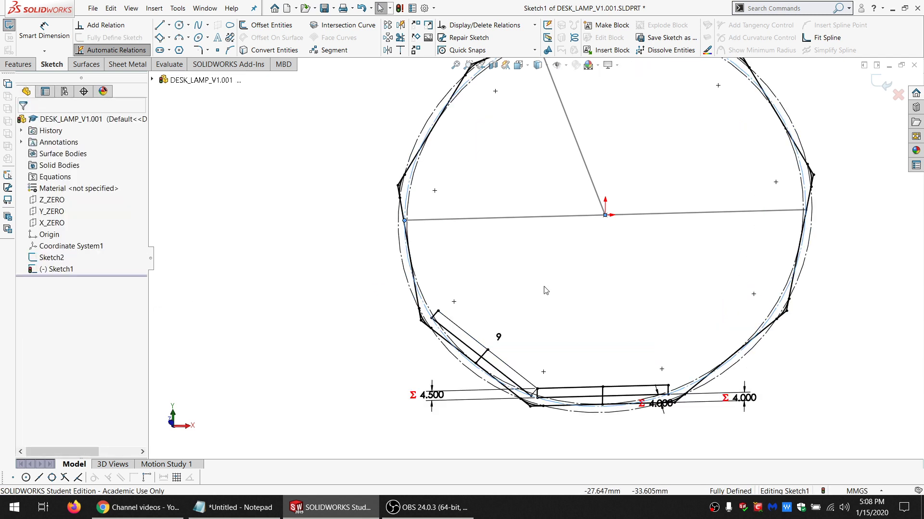
scroll(596, 281, up, 2)
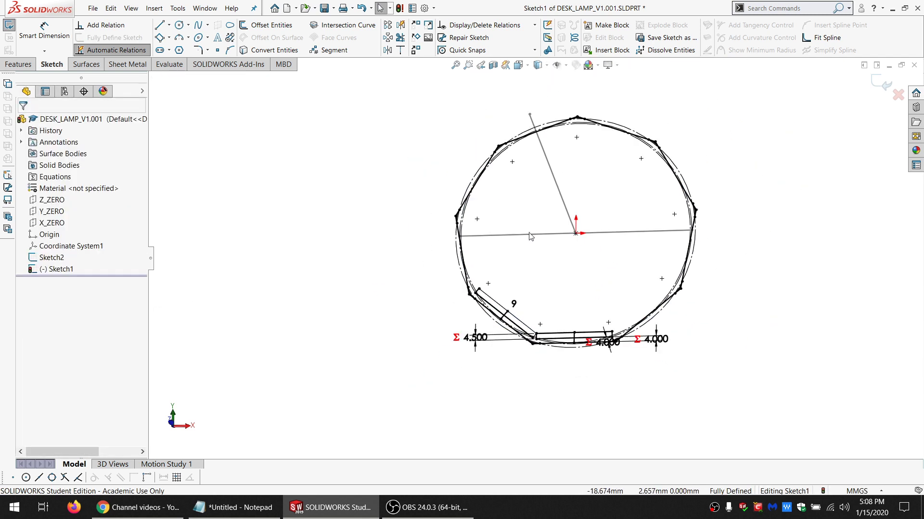
scroll(529, 235, down, 5)
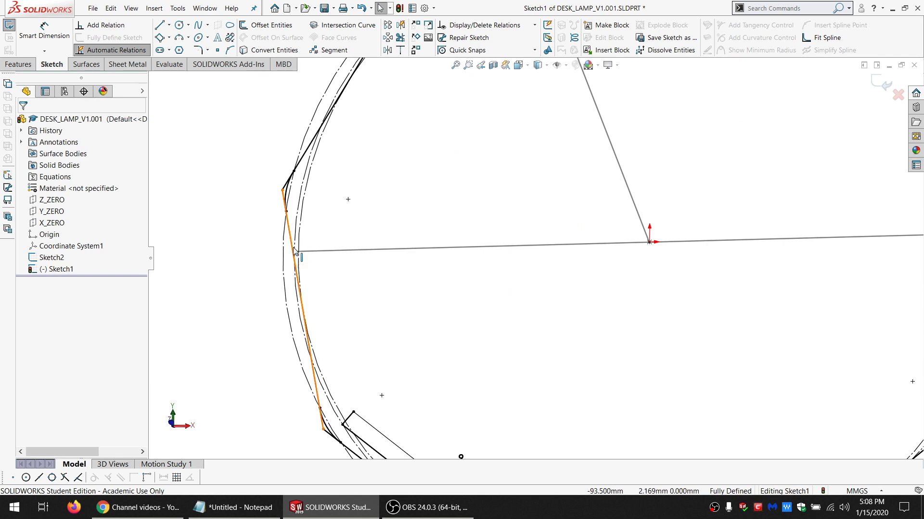
scroll(296, 236, up, 4)
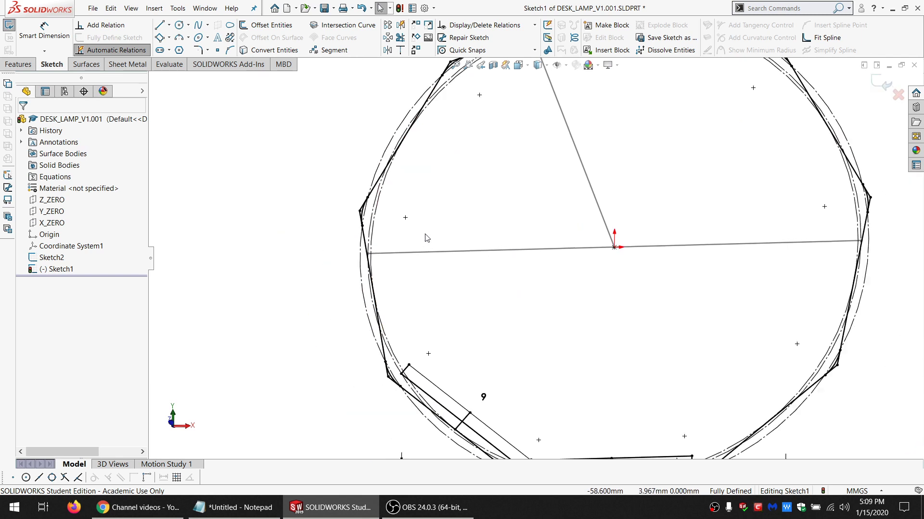
scroll(444, 278, down, 4)
scroll(444, 278, down, 1)
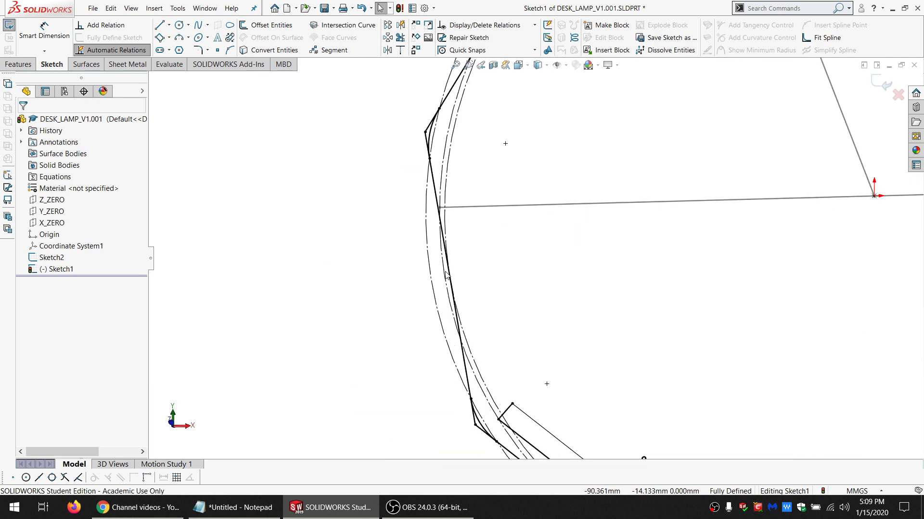
scroll(535, 323, up, 4)
scroll(552, 323, down, 3)
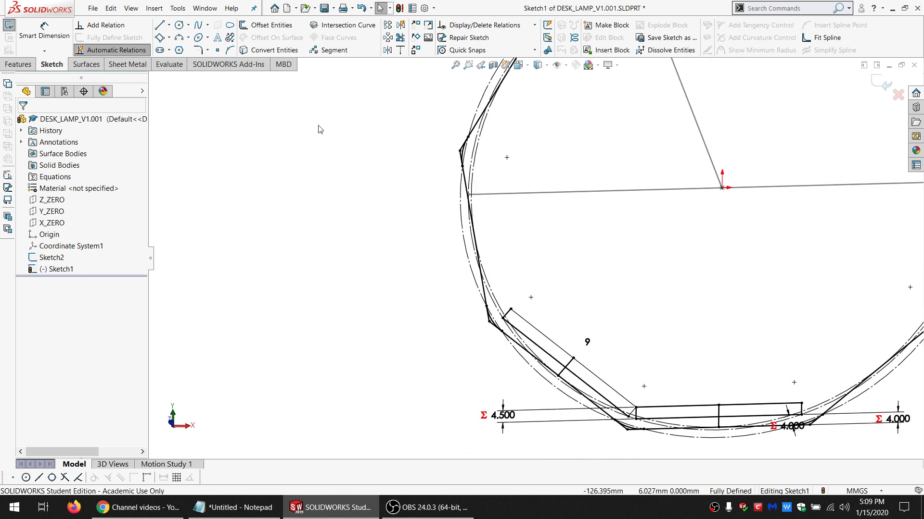
key(Return)
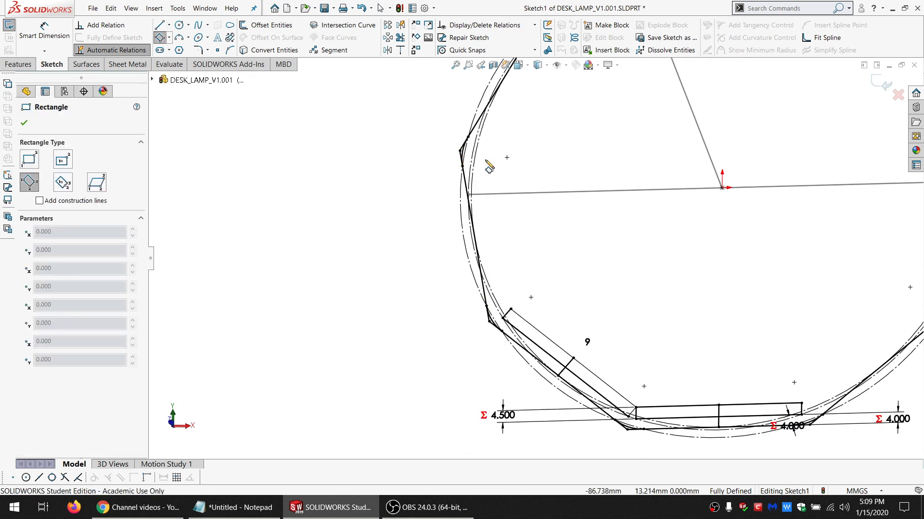
Draw an angled three-point rectangle with a line to its right edge's midpoint
click(485, 160)
click(504, 290)
click(550, 283)
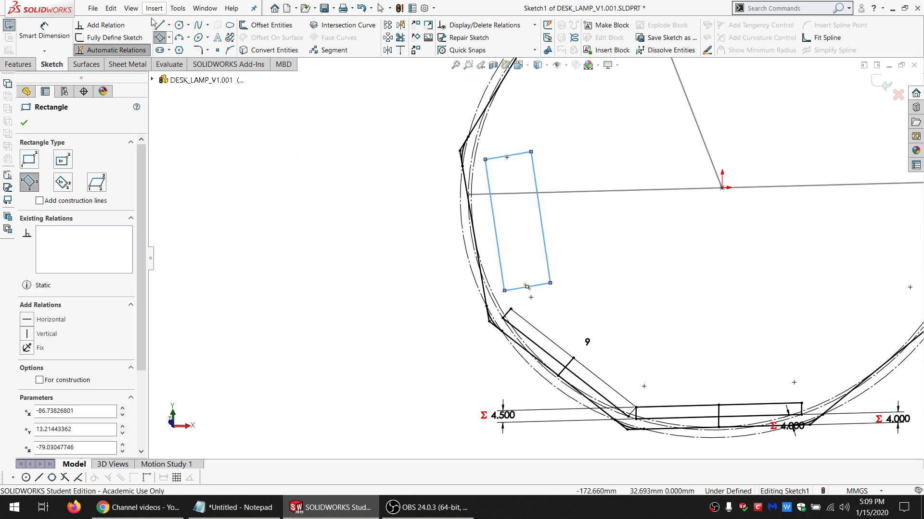
click(159, 25)
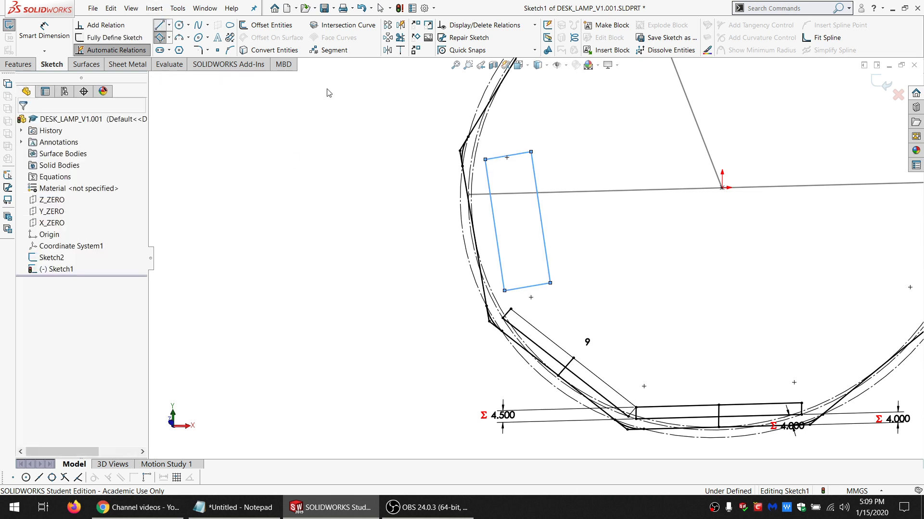
click(474, 236)
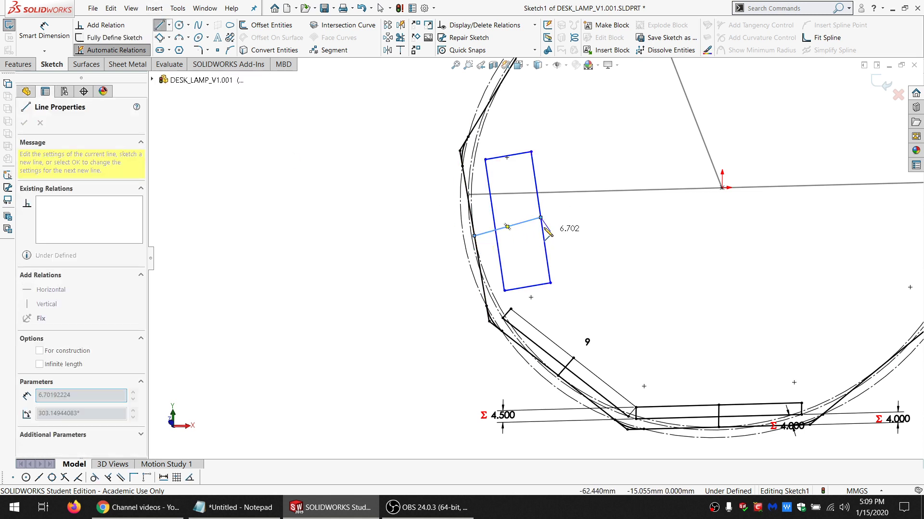
click(544, 228)
key(Escape)
Make the new line equal in length to the slot's short 8.5 mm line
click(561, 371)
click(566, 364)
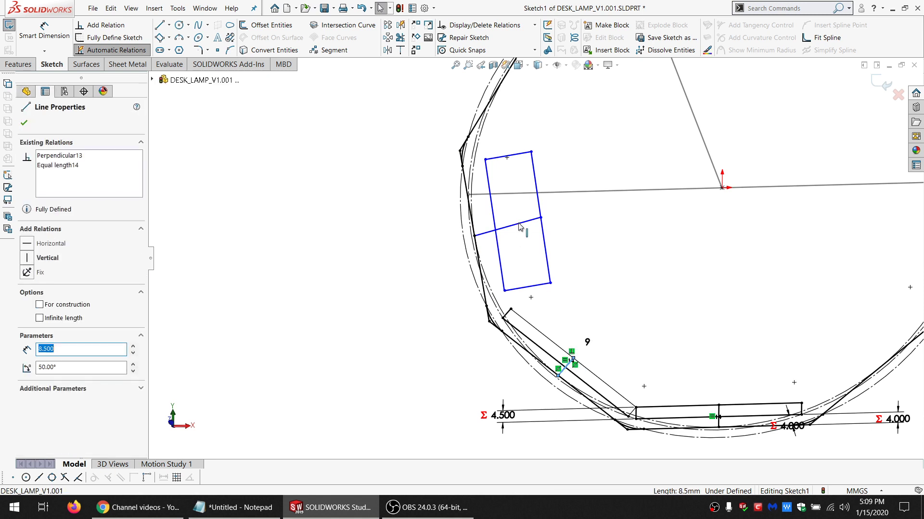
ctrl+click(519, 223)
click(43, 365)
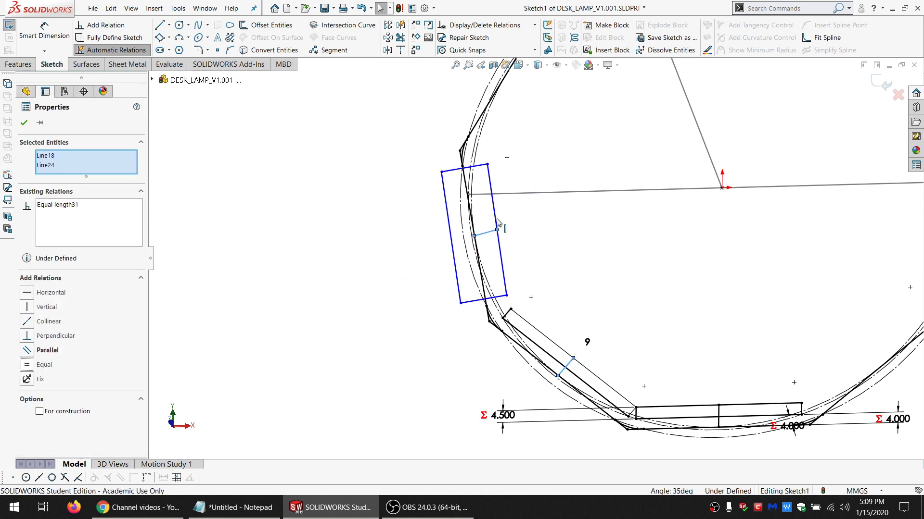
Make the rectangle's right side perpendicular to, then equal to, the inner guide line
click(500, 249)
ctrl+click(486, 233)
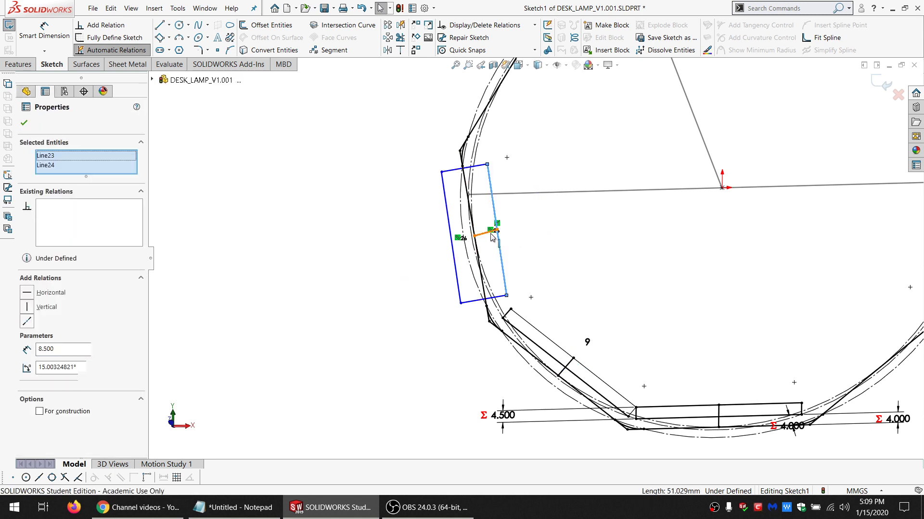
click(40, 335)
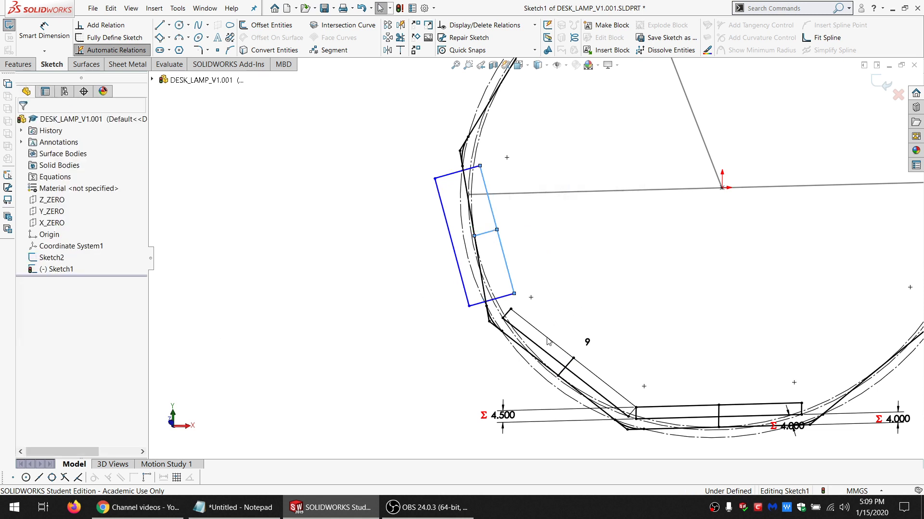
click(509, 272)
ctrl+click(486, 233)
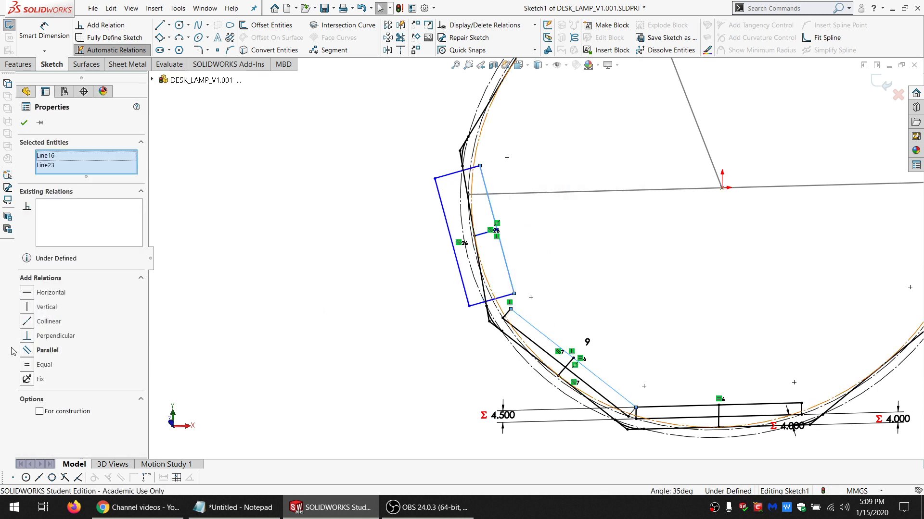
click(42, 365)
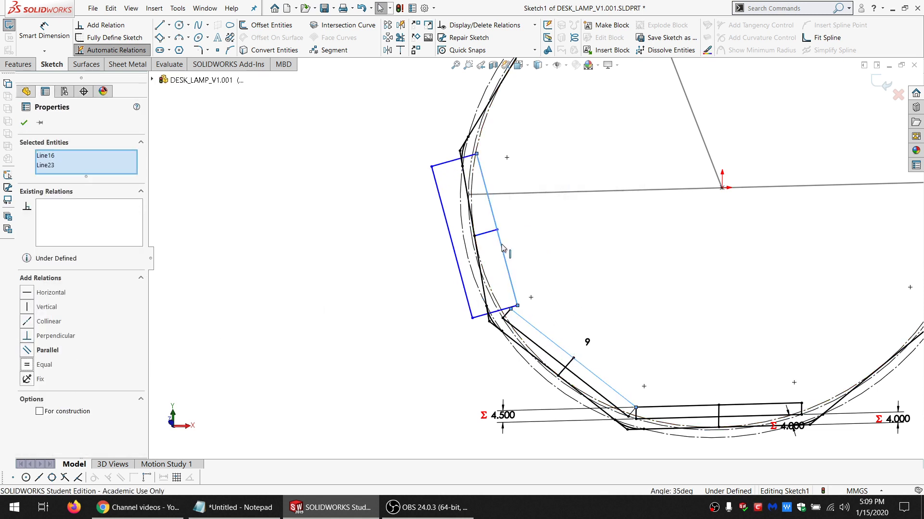
Make the rectangle's bottom edge equal to the short line and Line21 perpendicular to Line8
click(504, 311)
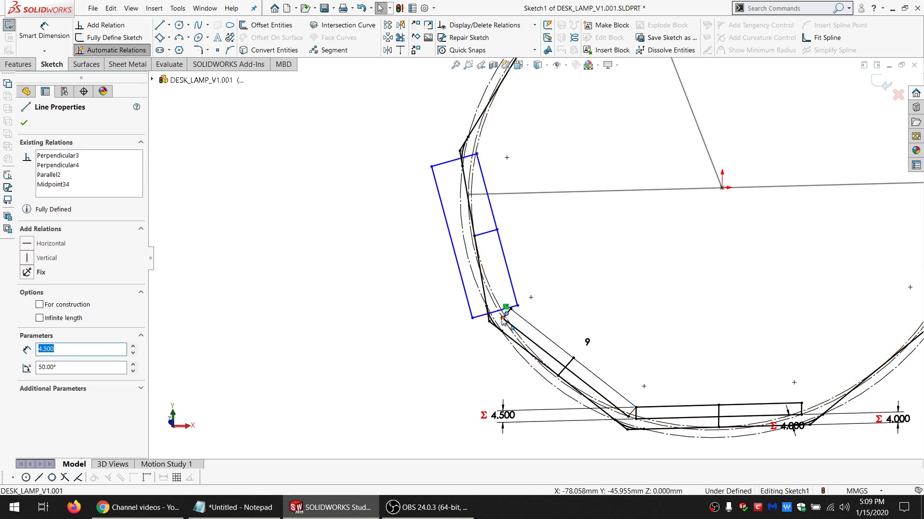
scroll(505, 315, down, 3)
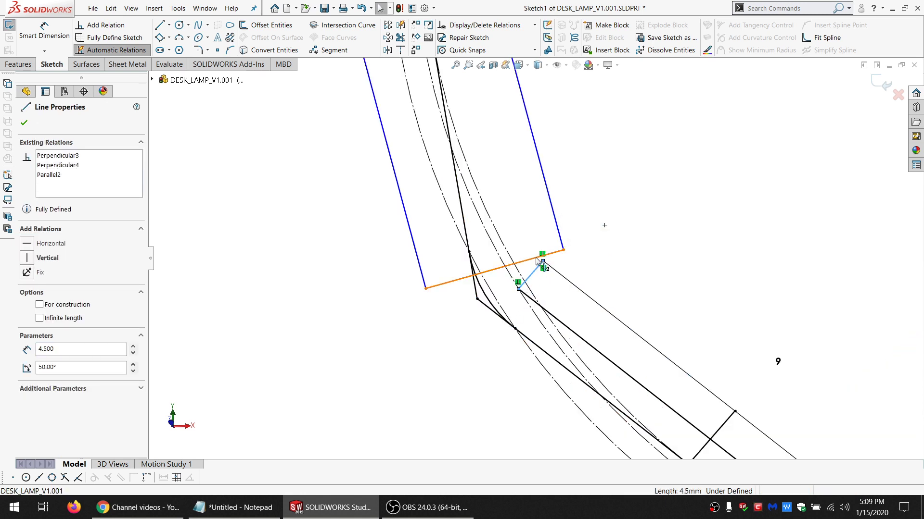
ctrl+click(531, 258)
click(27, 364)
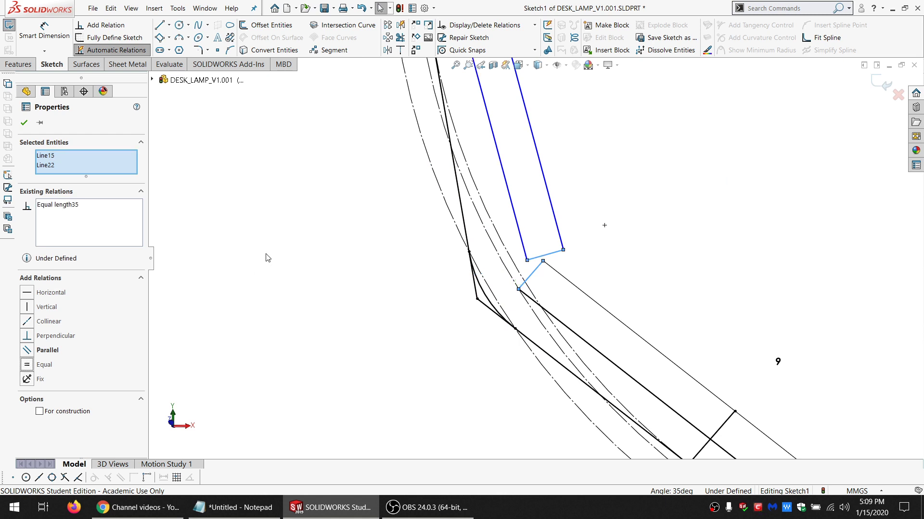
click(465, 234)
ctrl+click(520, 228)
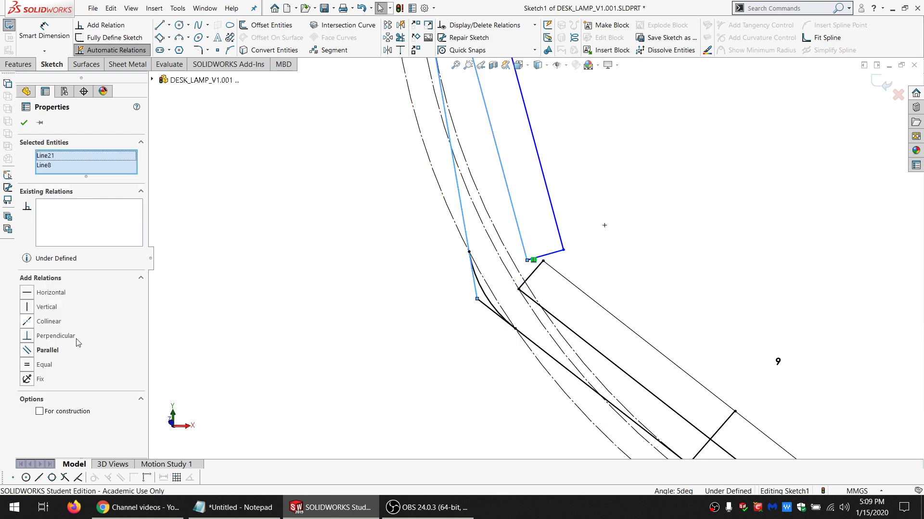
click(49, 350)
key(Escape)
scroll(499, 147, up, 3)
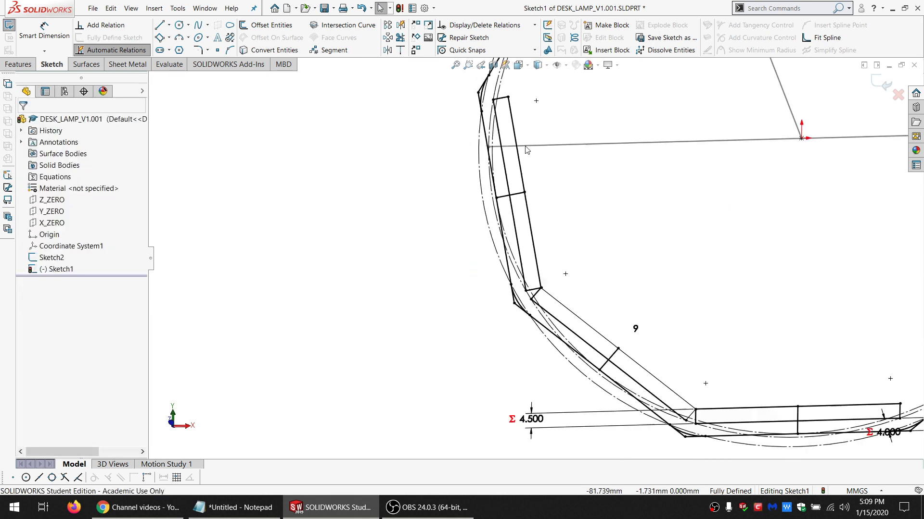
Box-select all of Sketch1's entities and set them to For construction
scroll(499, 147, down, 3)
scroll(502, 166, down, 2)
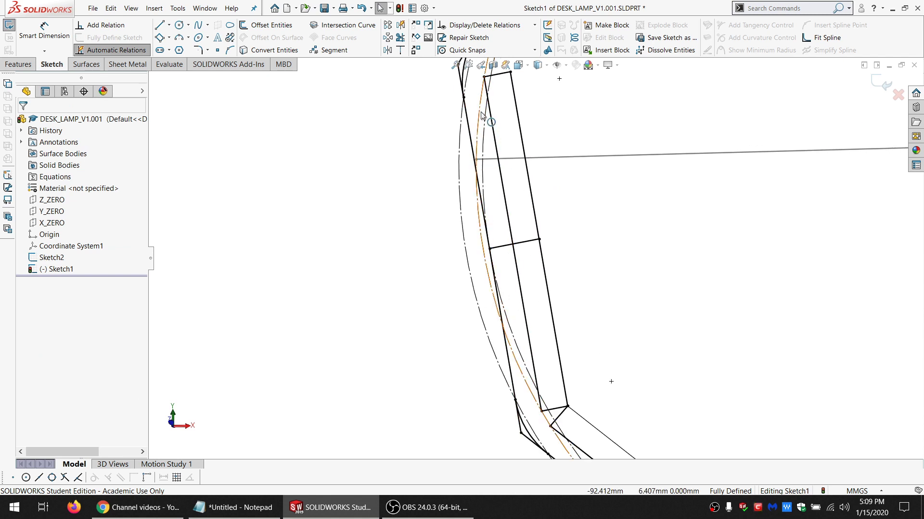
scroll(511, 212, up, 5)
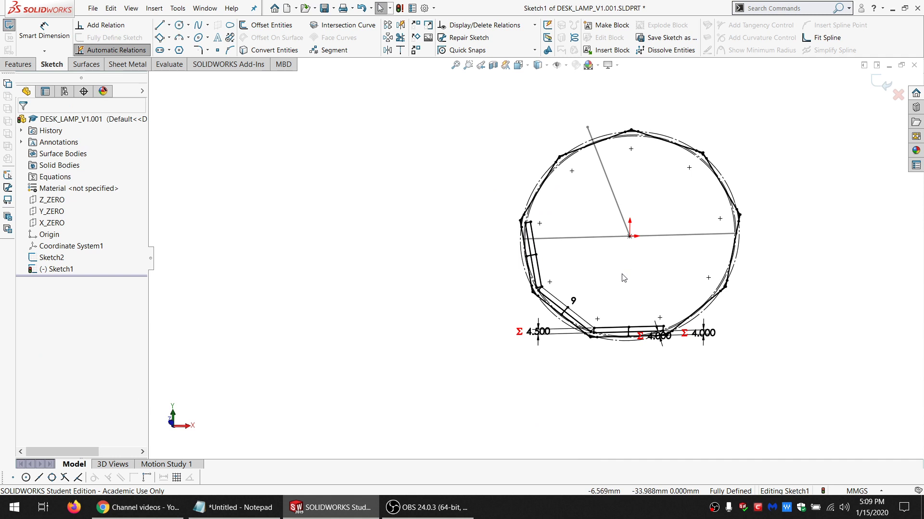
scroll(635, 267, down, 3)
scroll(638, 269, up, 2)
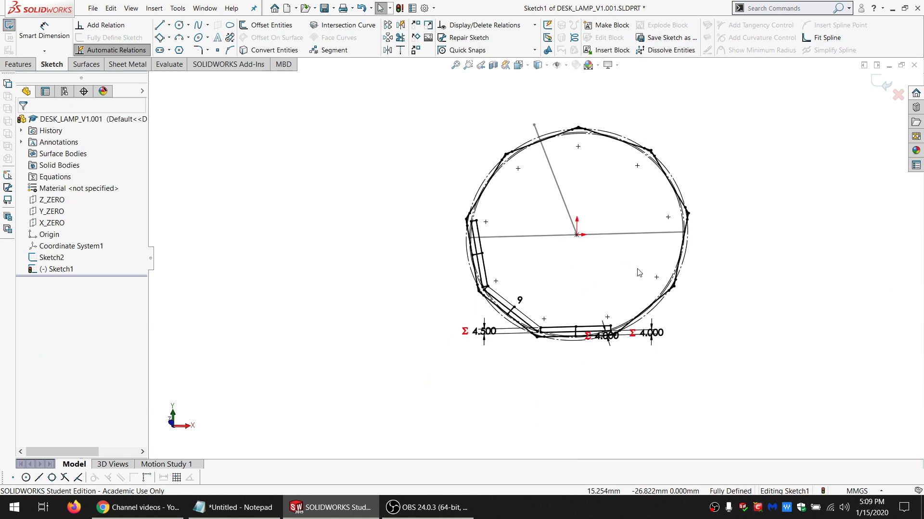
scroll(638, 270, down, 1)
scroll(638, 273, up, 3)
mouse_move(763, 198)
mouse_down()
mouse_move(311, 241)
mouse_move(365, 341)
mouse_move(674, 378)
mouse_move(756, 380)
mouse_up()
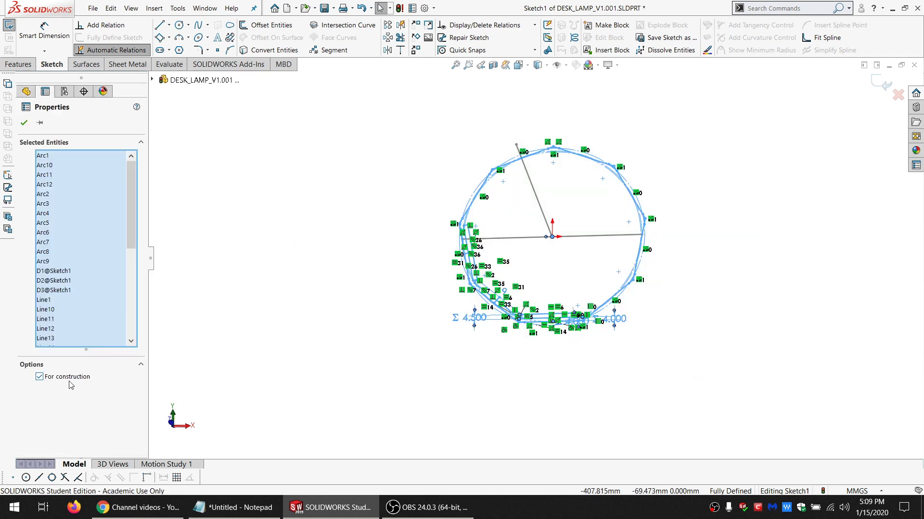
click(498, 281)
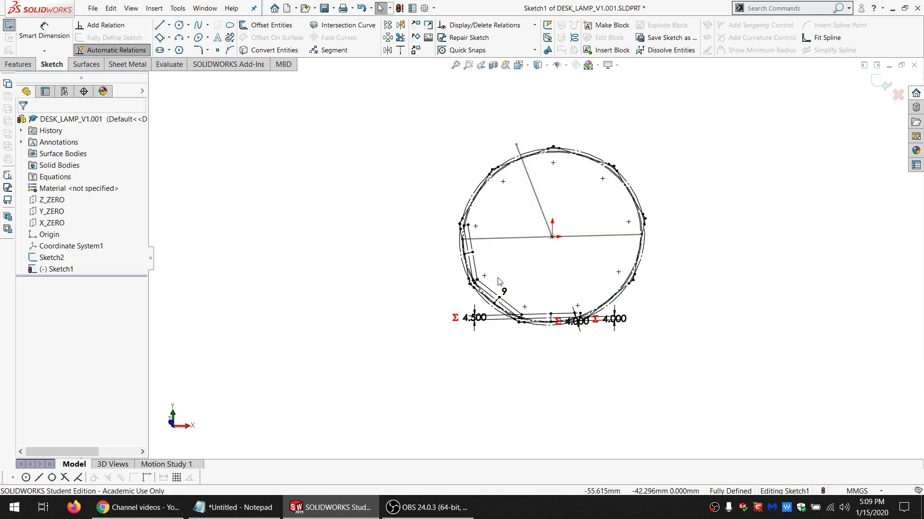
scroll(498, 281, down, 3)
scroll(409, 164, down, 2)
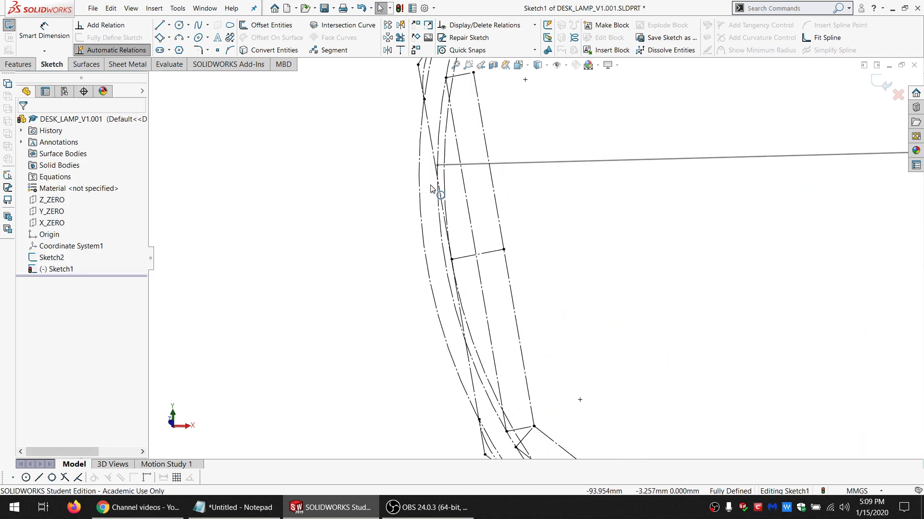
click(438, 200)
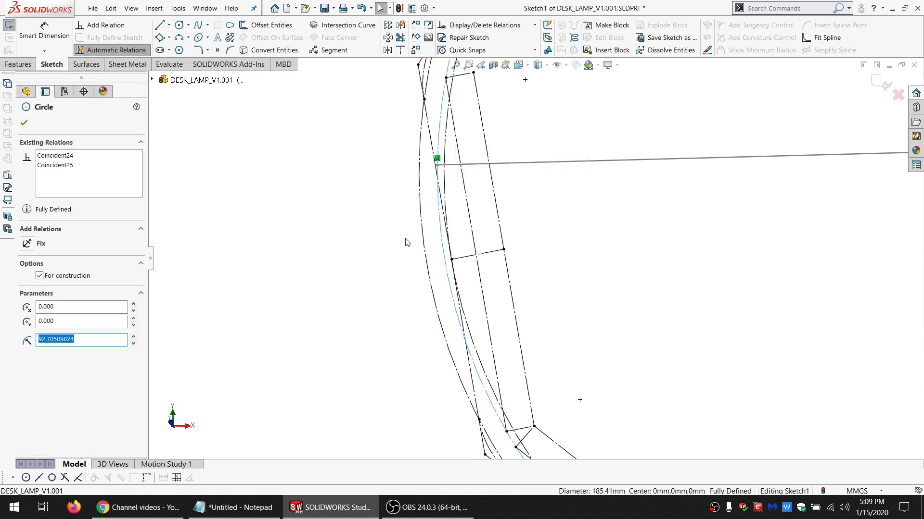
scroll(405, 242, up, 5)
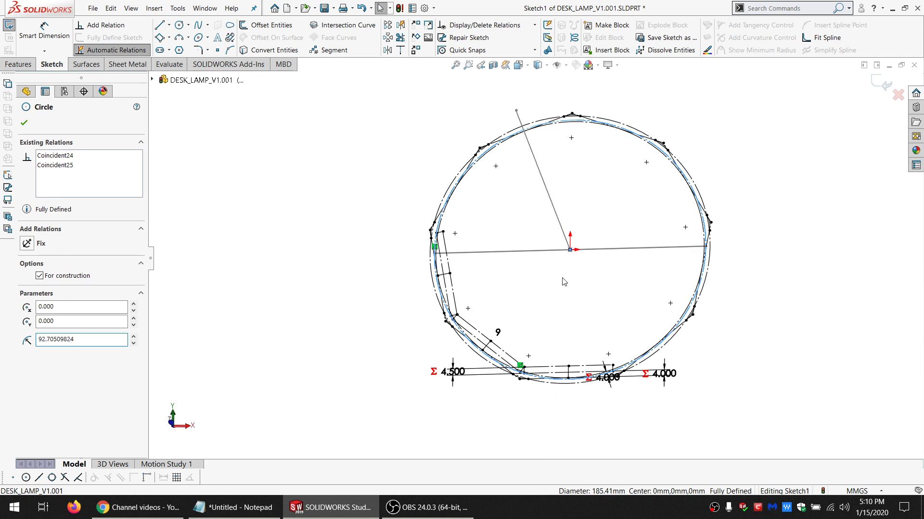
key(Escape)
scroll(532, 330, down, 10)
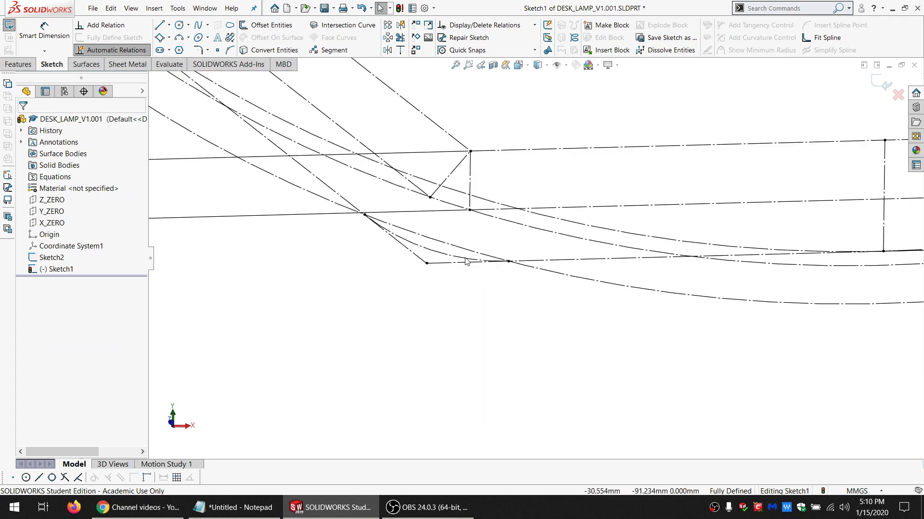
Select the first corner arcs, including Arc10 and Arc9, for conversion to construction
click(498, 259)
scroll(746, 256, up, 3)
scroll(711, 258, down, 4)
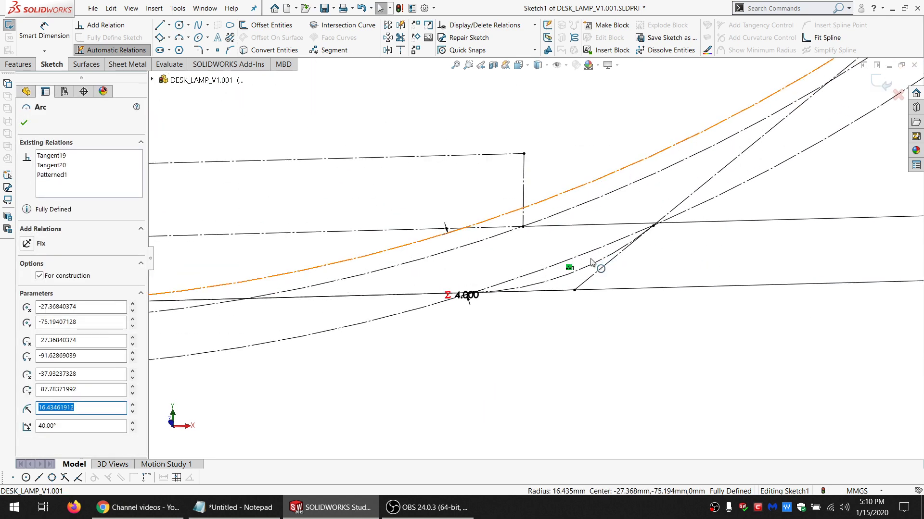
ctrl+click(594, 267)
scroll(608, 268, up, 5)
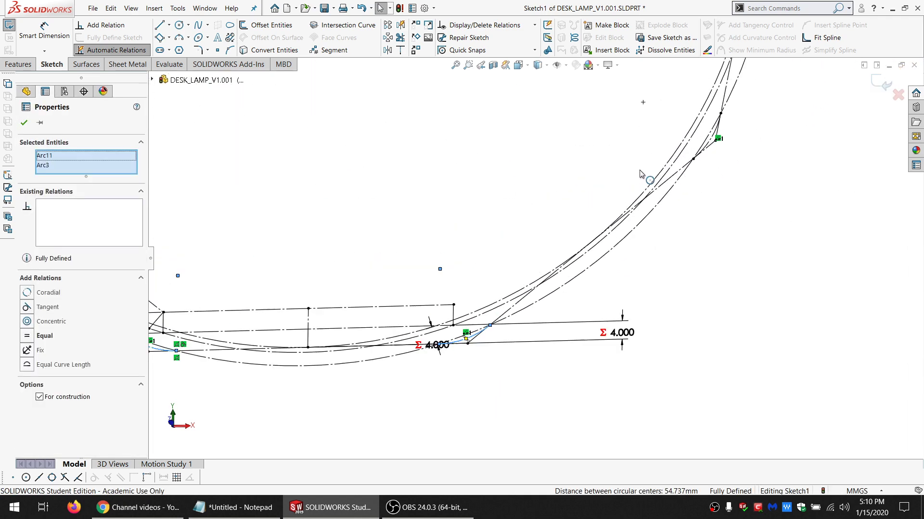
ctrl+click(733, 146)
scroll(730, 146, up, 5)
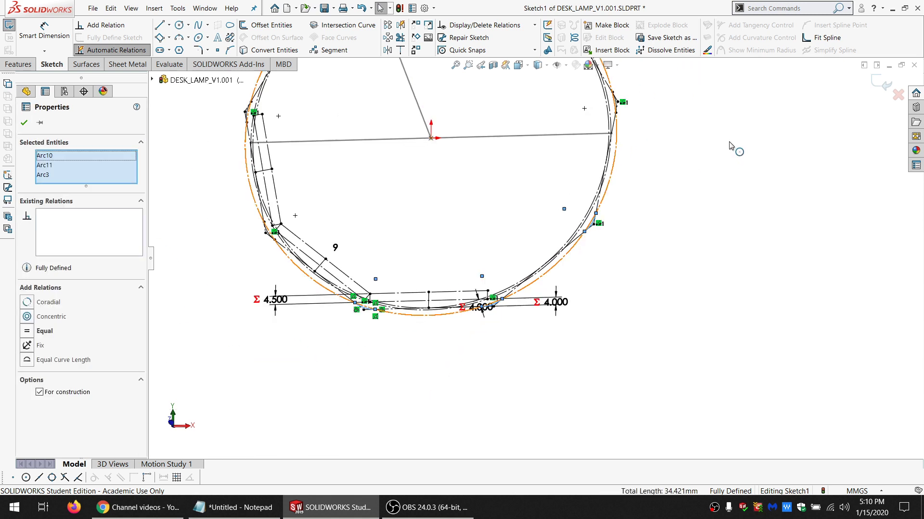
scroll(608, 124, down, 6)
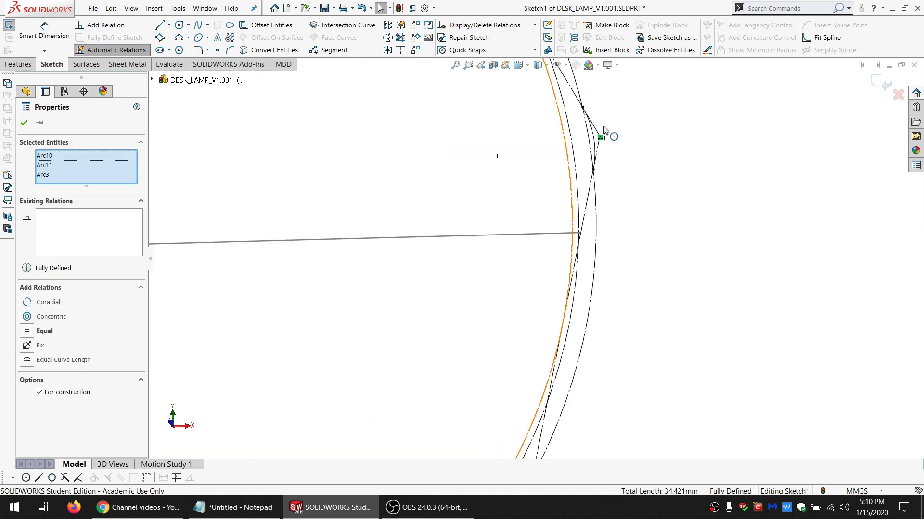
click(593, 151)
ctrl+click(592, 151)
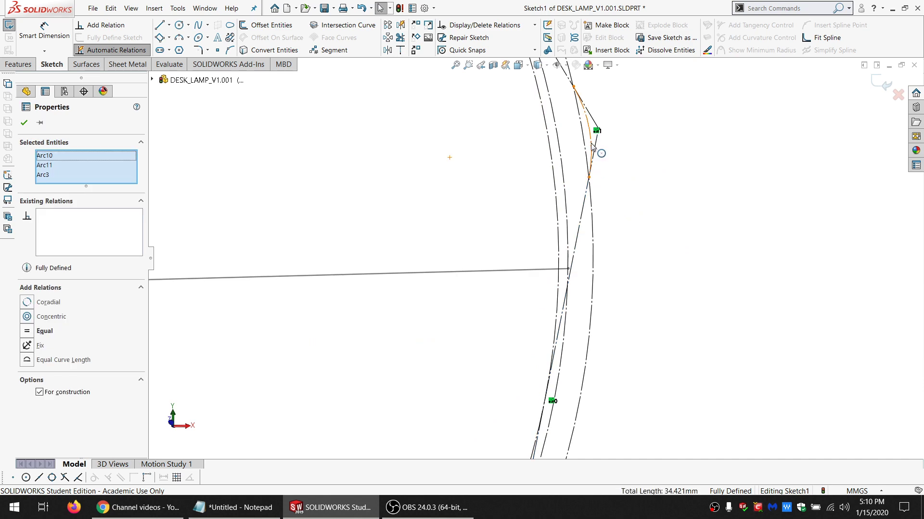
click(591, 151)
scroll(504, 151, up, 5)
scroll(476, 125, down, 5)
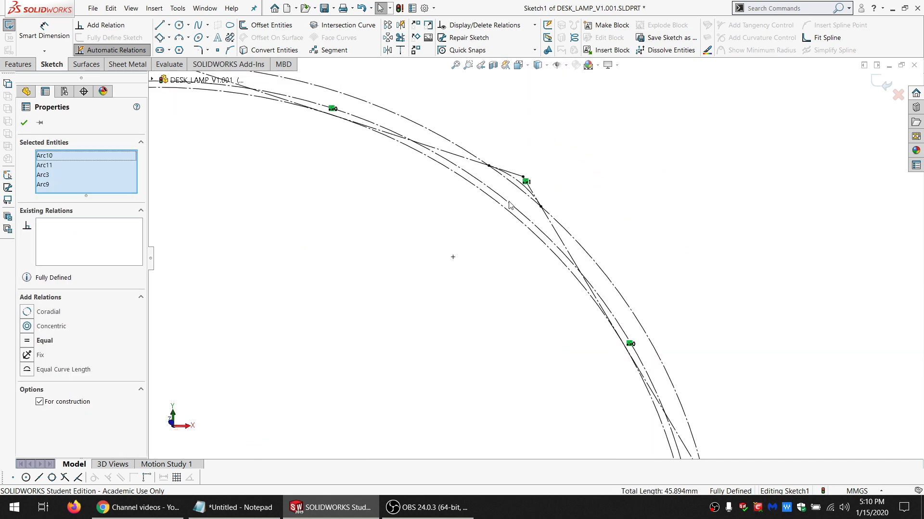
Add Arc8 through Arc4 as construction geometry, then clear the selection and start the Line tool
ctrl+click(546, 191)
scroll(529, 202, up, 5)
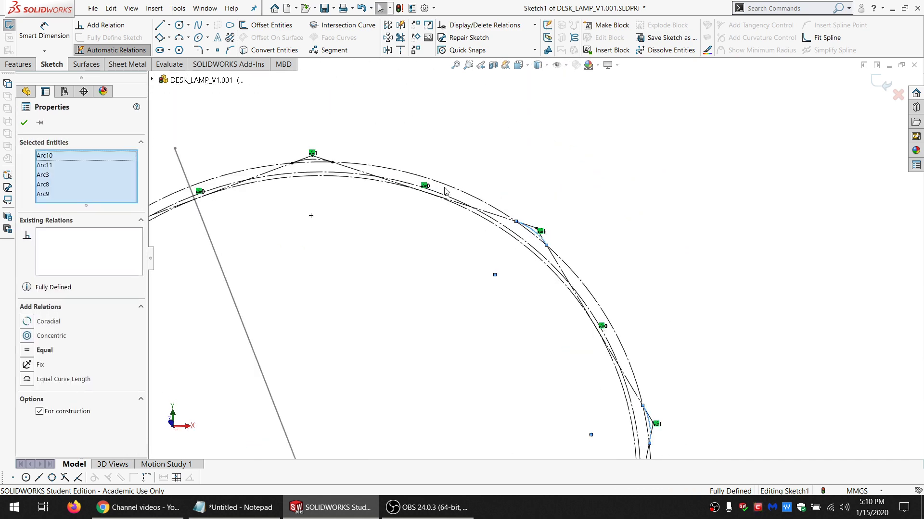
scroll(463, 209, down, 4)
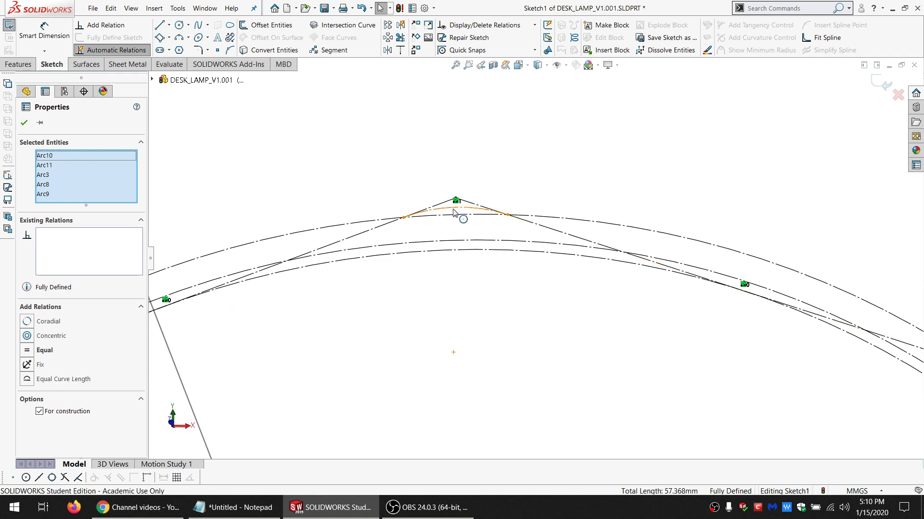
ctrl+click(461, 211)
scroll(338, 332, up, 3)
scroll(268, 286, down, 4)
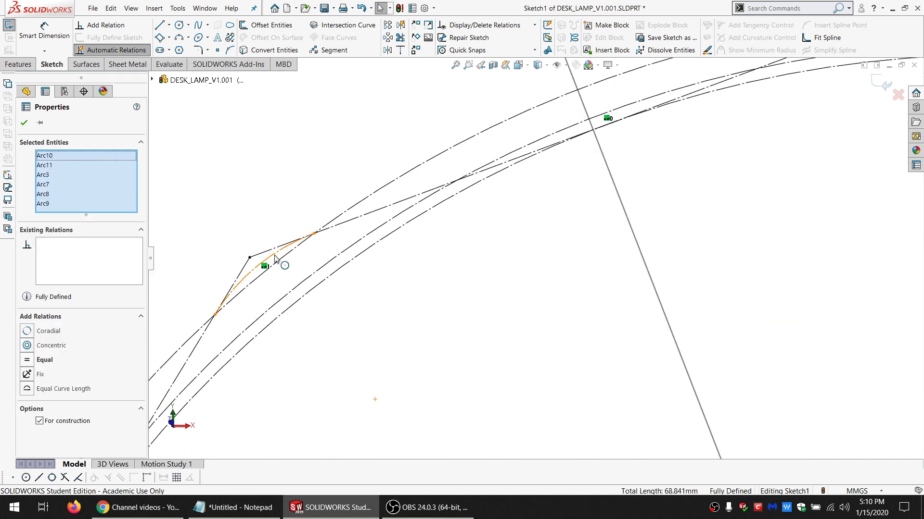
ctrl+click(275, 259)
scroll(333, 344, up, 3)
scroll(380, 400, down, 4)
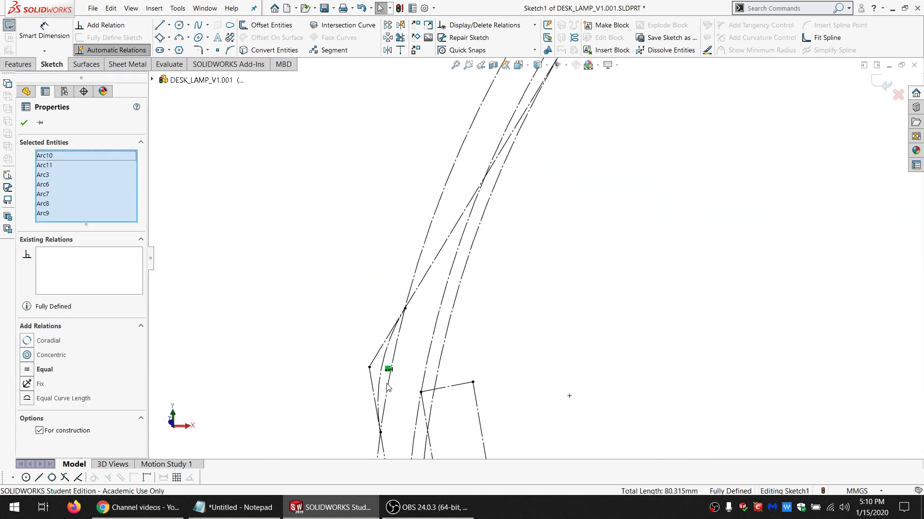
ctrl+click(391, 347)
scroll(396, 355, up, 3)
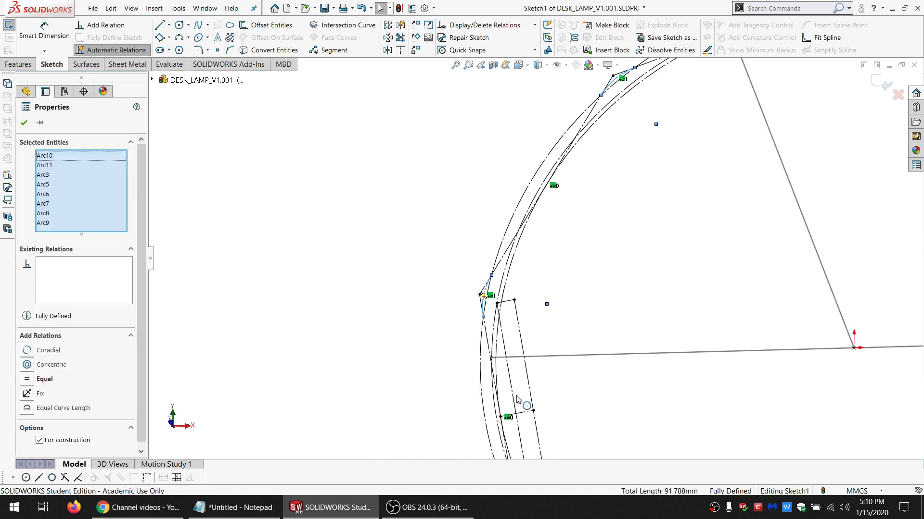
scroll(553, 399, down, 4)
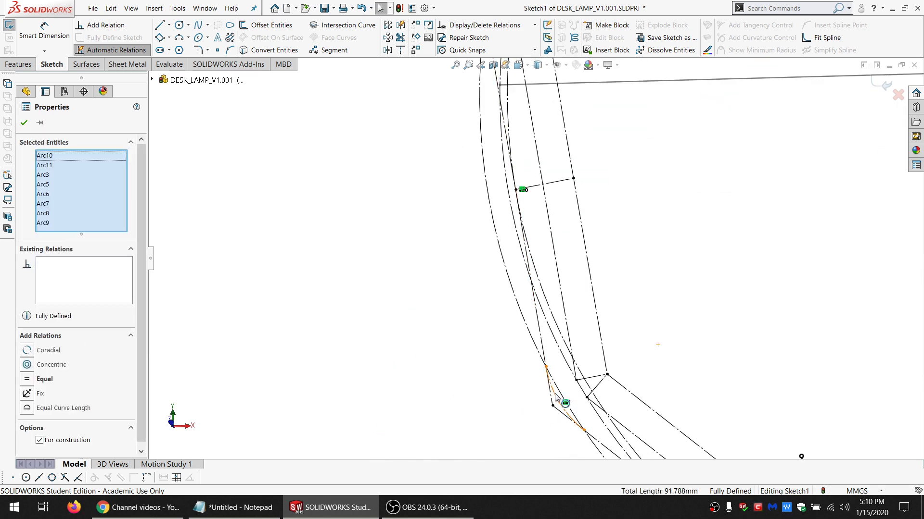
ctrl+click(557, 398)
scroll(558, 399, up, 3)
scroll(606, 356, down, 4)
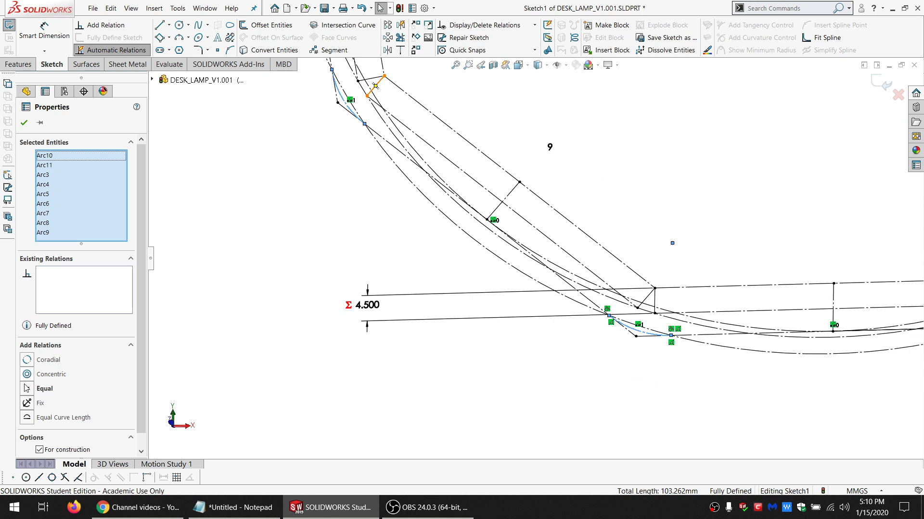
click(200, 385)
click(160, 25)
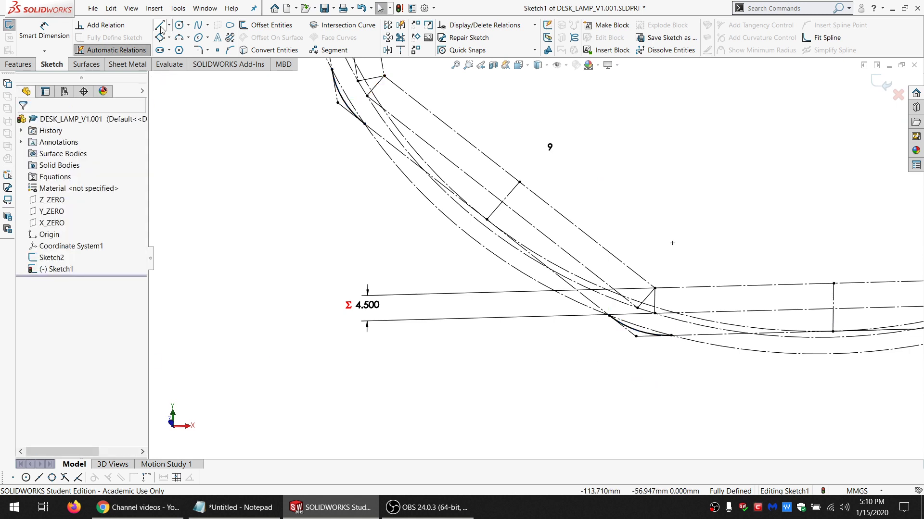
Draw the first 54.737 mm polygon edges between arc endpoints on the right side
click(609, 316)
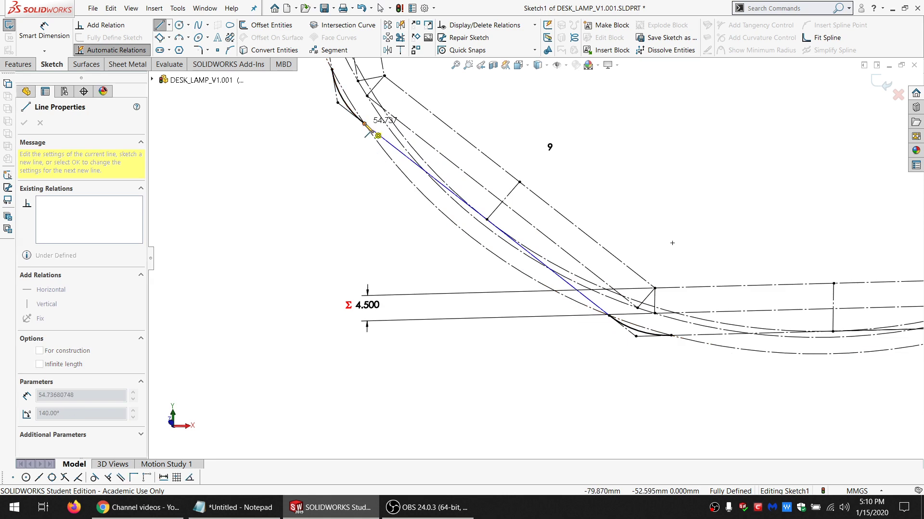
double_click(365, 124)
click(636, 336)
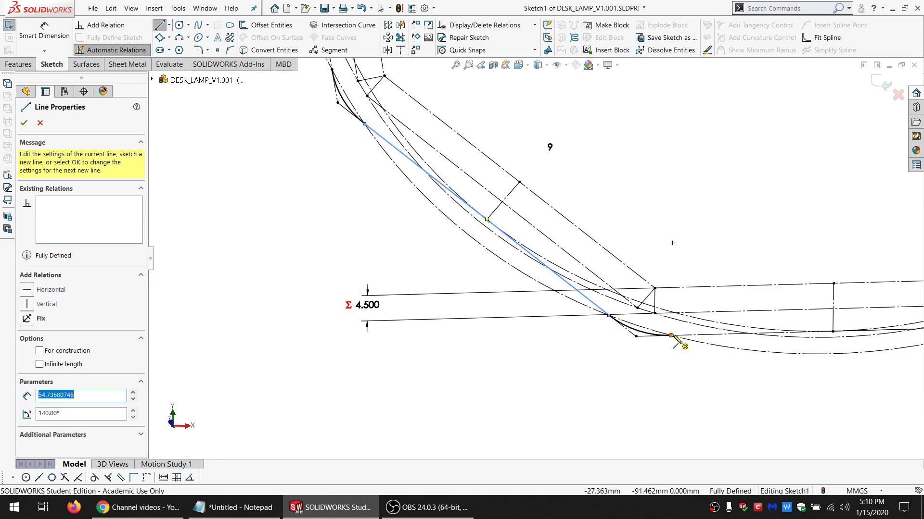
scroll(687, 340, up, 3)
scroll(592, 288, down, 5)
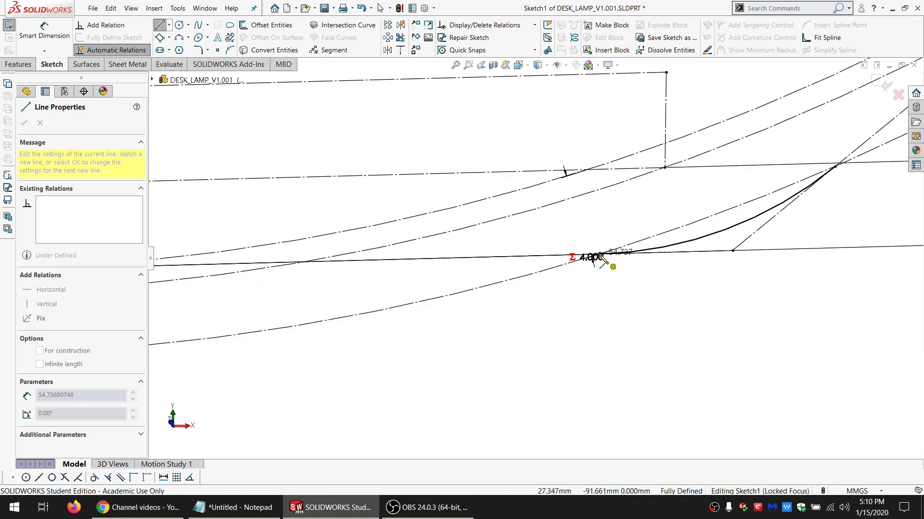
click(621, 257)
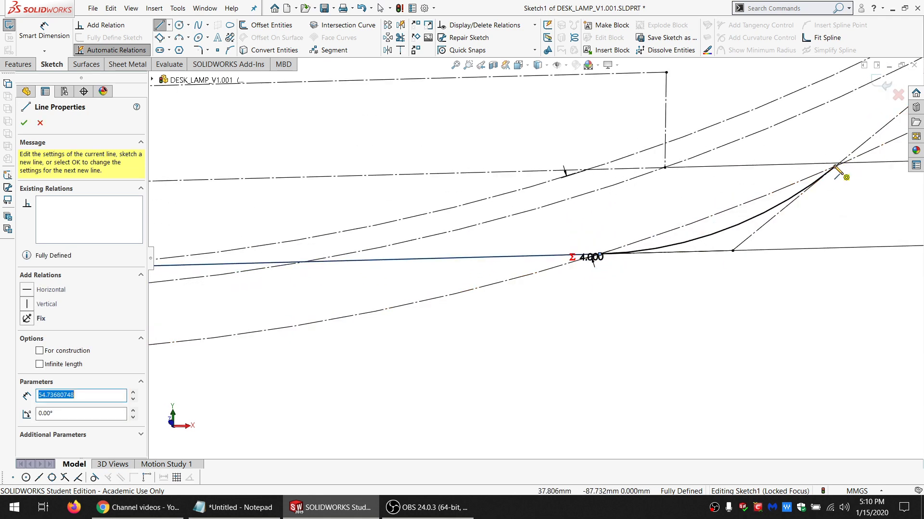
click(835, 168)
scroll(836, 168, up, 8)
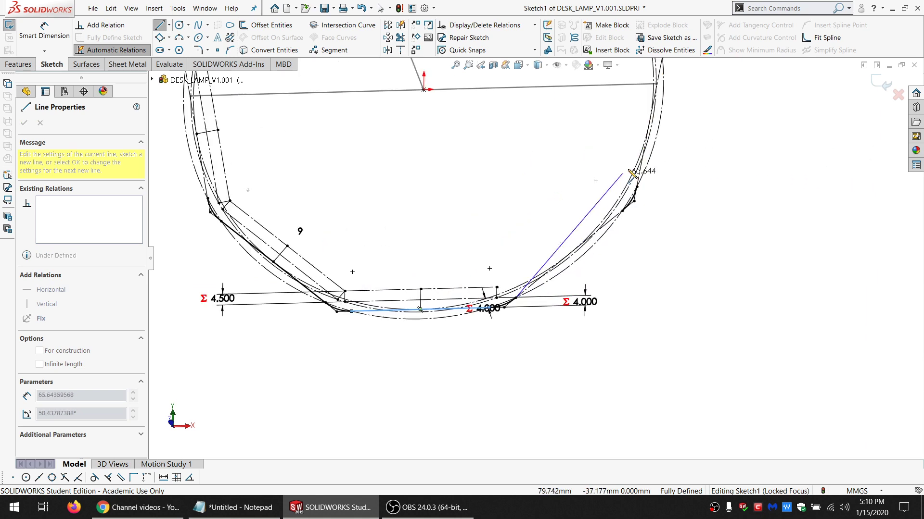
click(608, 239)
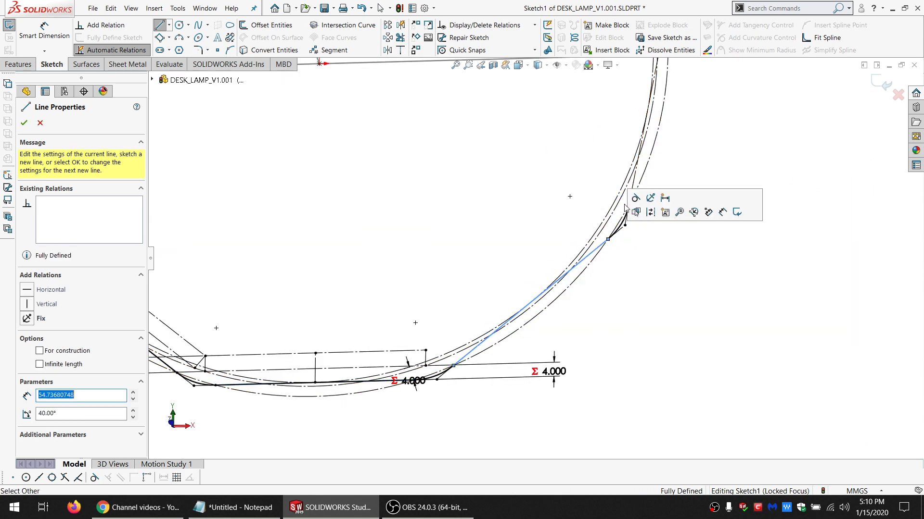
click(608, 239)
scroll(608, 239, up, 4)
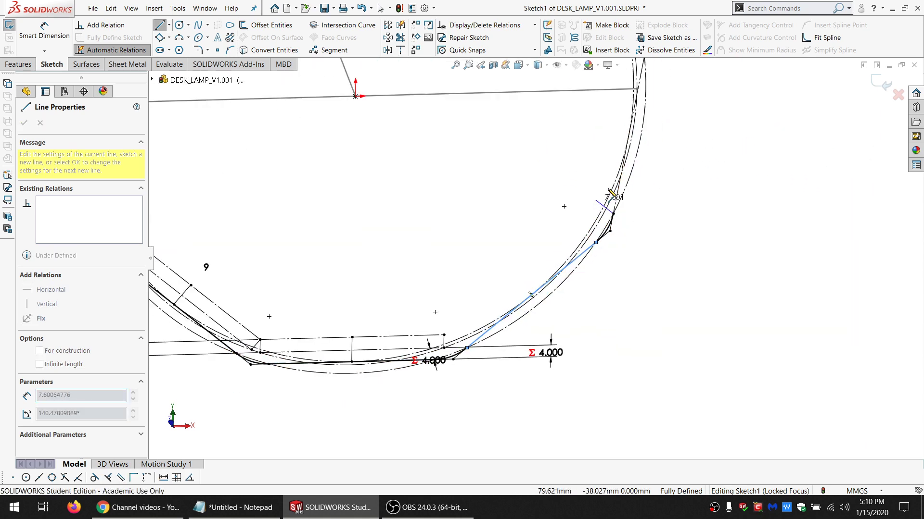
scroll(653, 264, down, 4)
click(657, 246)
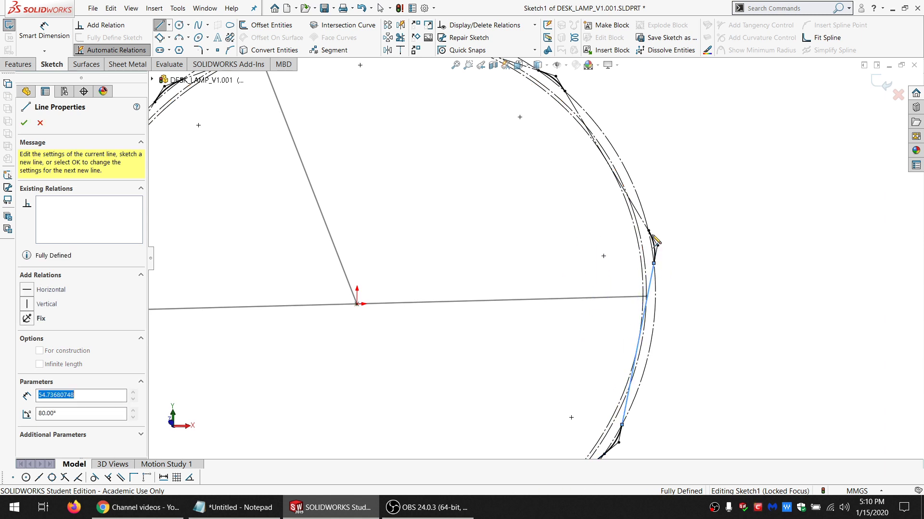
Continue the 54.737 mm edges over the top and left, closing the chain
click(577, 104)
scroll(578, 104, up, 2)
click(542, 164)
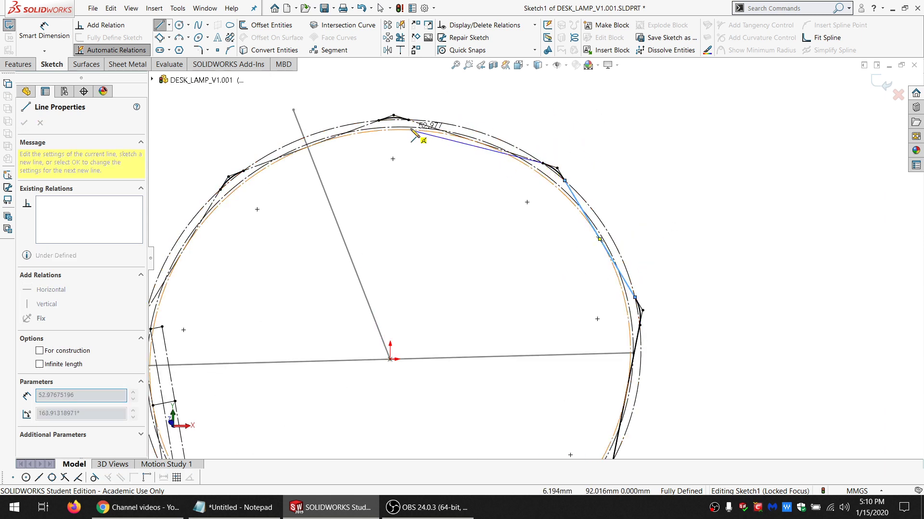
click(408, 119)
click(379, 120)
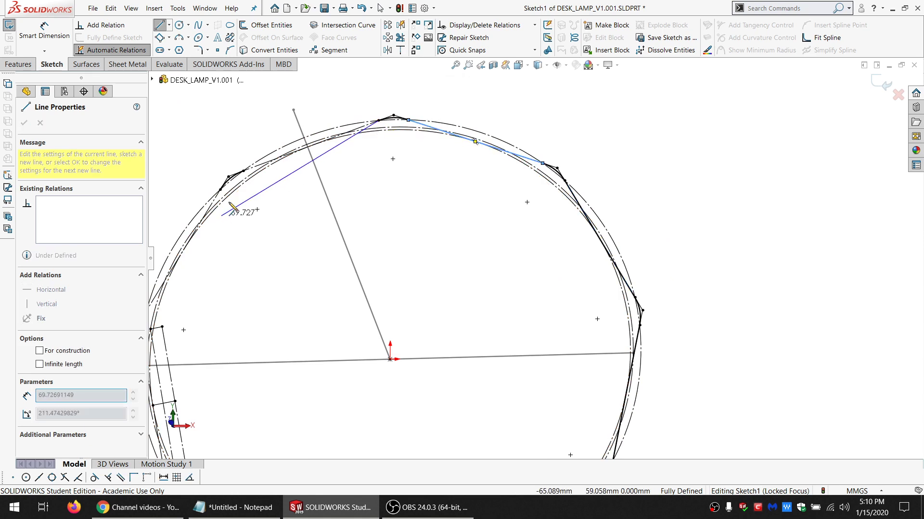
click(244, 172)
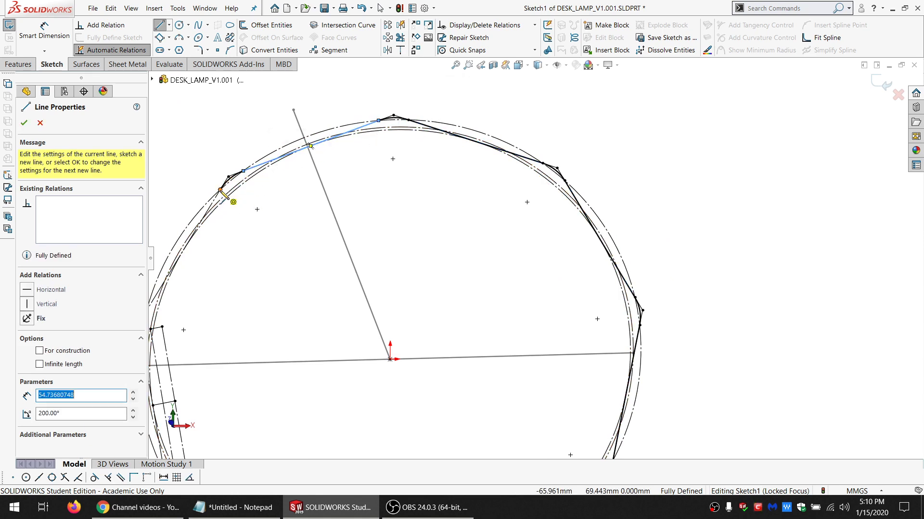
scroll(245, 270, up, 3)
scroll(245, 270, down, 2)
scroll(385, 302, up, 3)
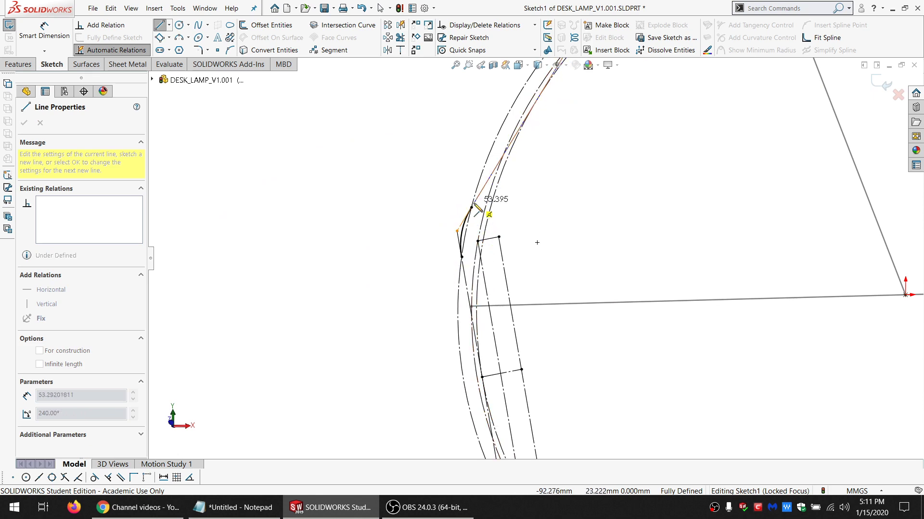
click(426, 277)
scroll(462, 258, up, 4)
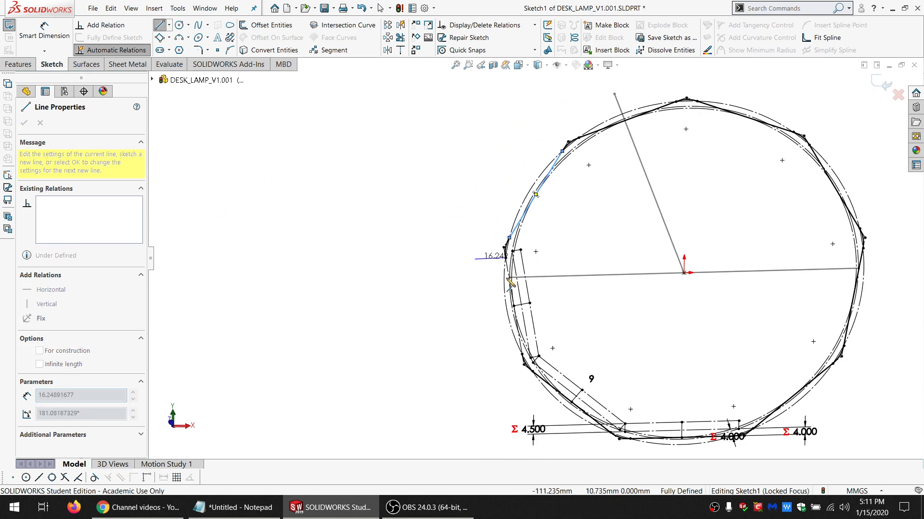
scroll(489, 253, down, 5)
click(489, 253)
scroll(489, 253, up, 5)
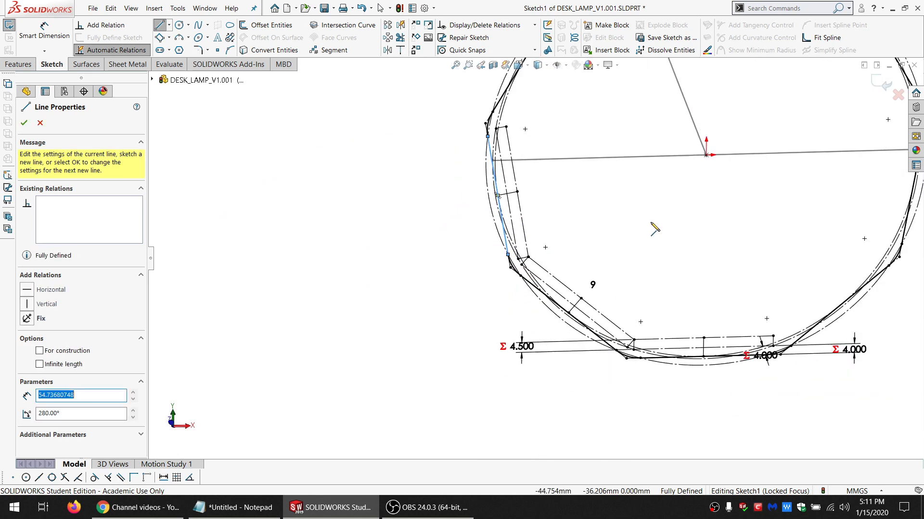
scroll(590, 248, down, 3)
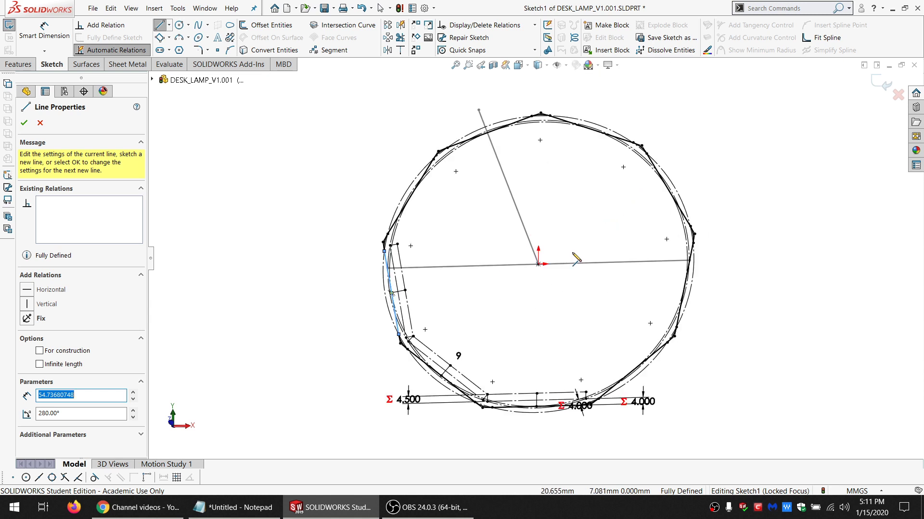
key(Escape)
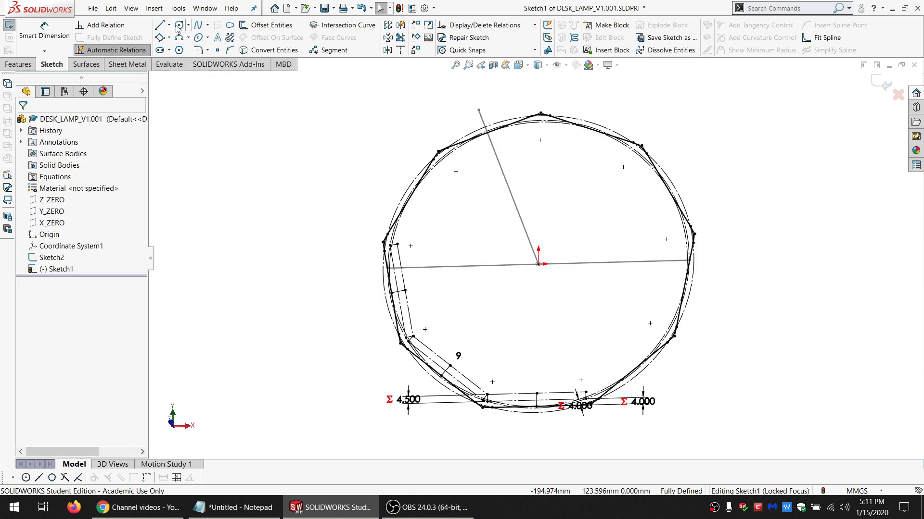
Draw a circle of radius about 15.6 at the origin, then undo it
click(179, 25)
click(538, 264)
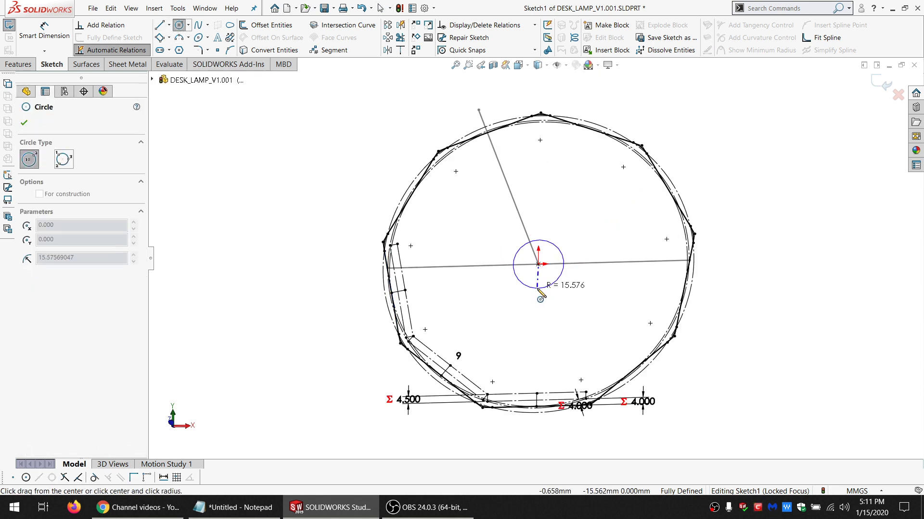
click(537, 289)
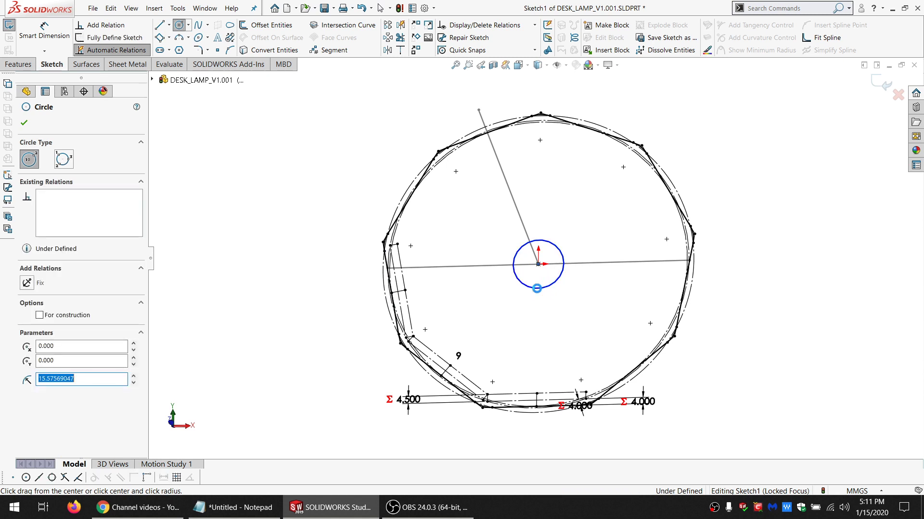
key(ctrl+z)
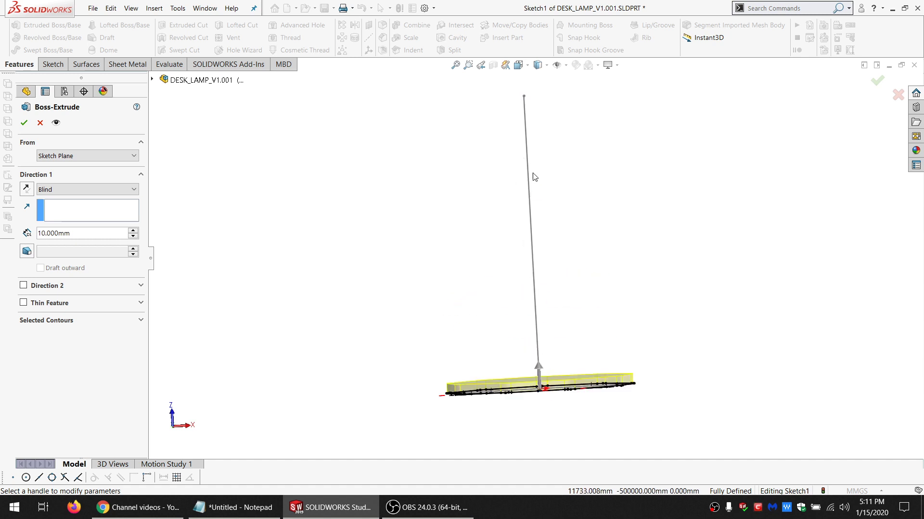
Link the Boss-Extrude depth to the MATL_THK@Default global variable and accept the plate
middle_drag(543, 368, 538, 411)
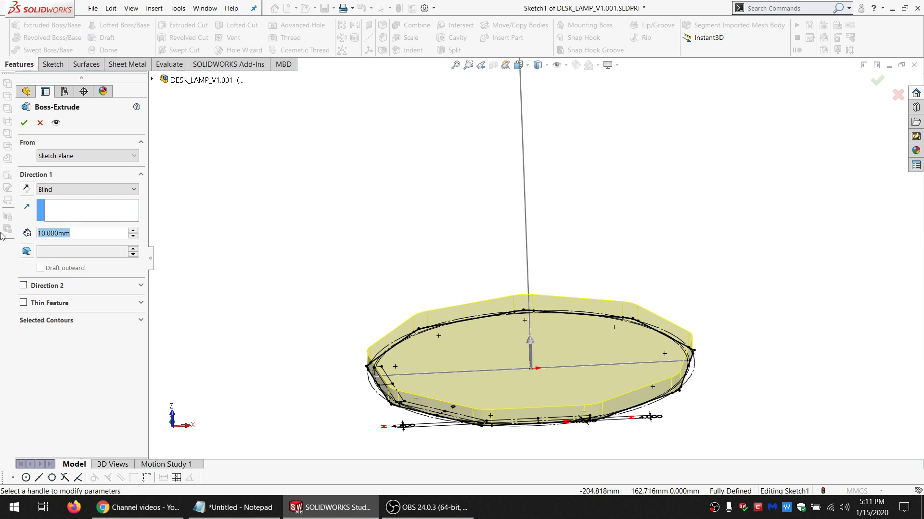
text(=M)
click(98, 251)
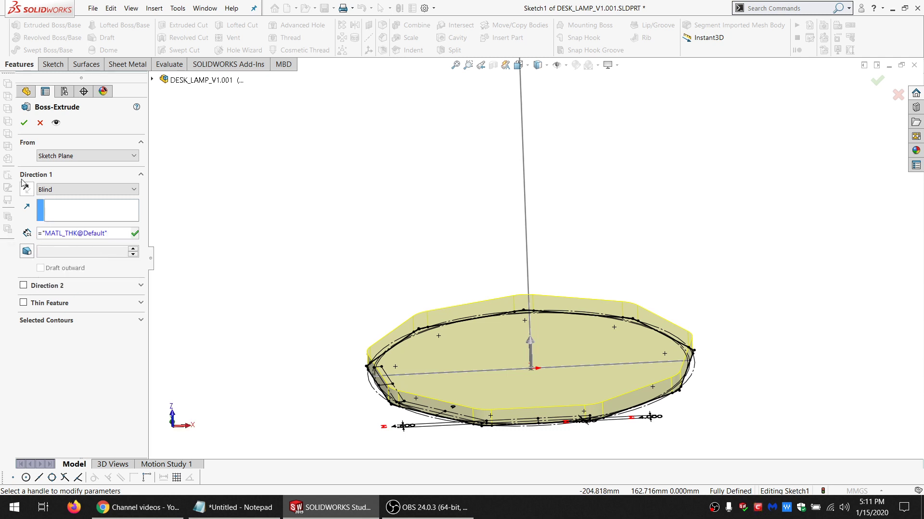
key(Return)
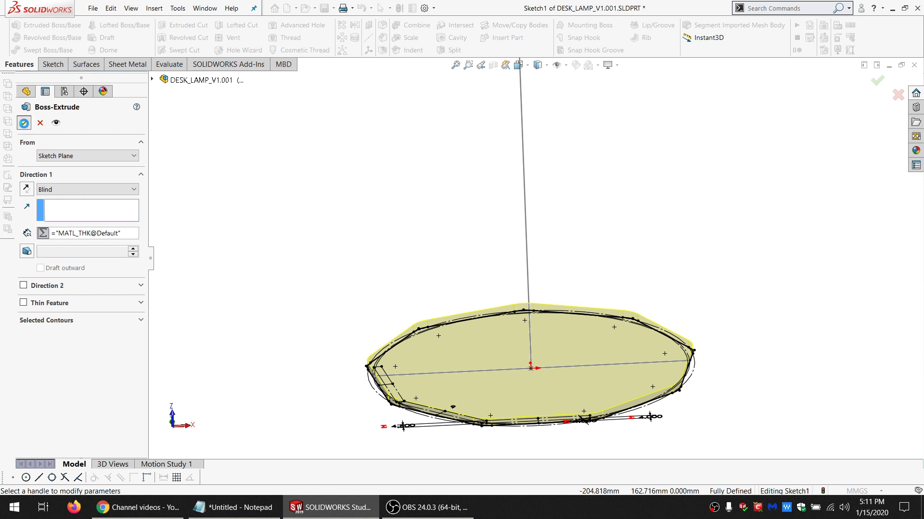
key(Return)
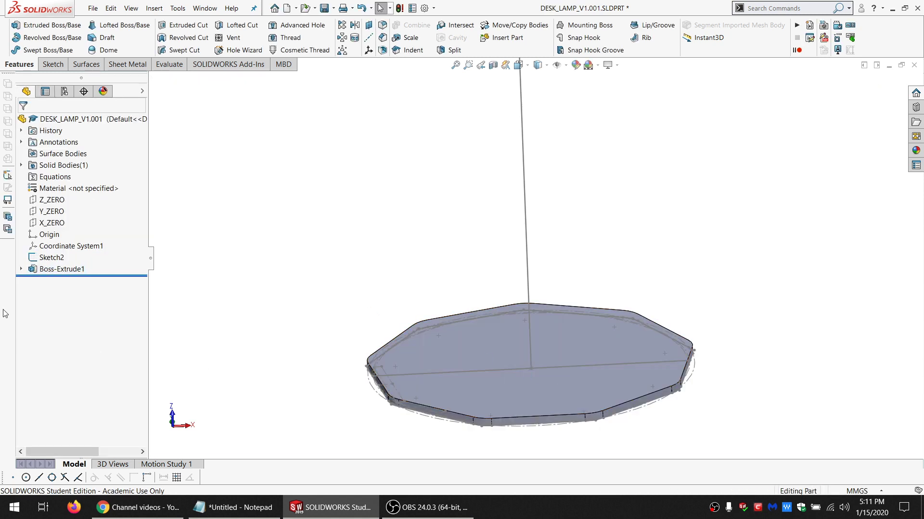
Rename Sketch2 to SKEL1
click(39, 259)
click(51, 256)
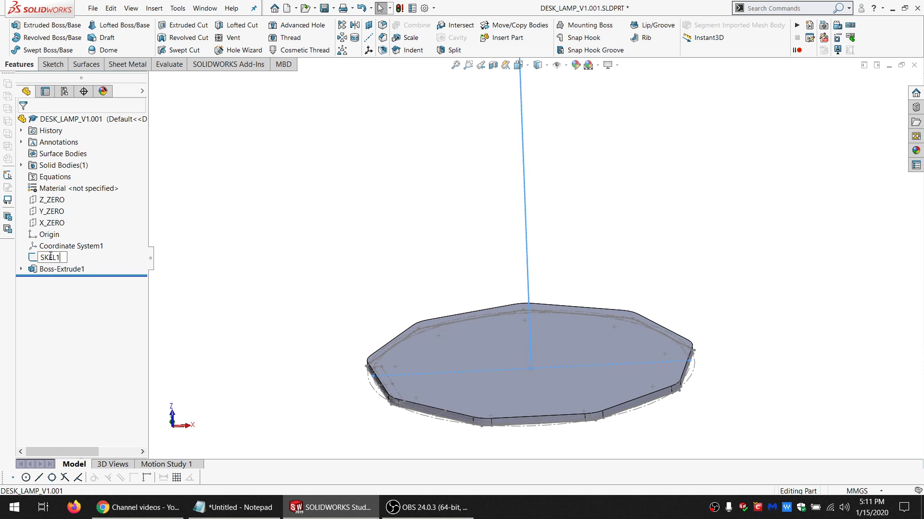
text(SKEL1)
click(359, 272)
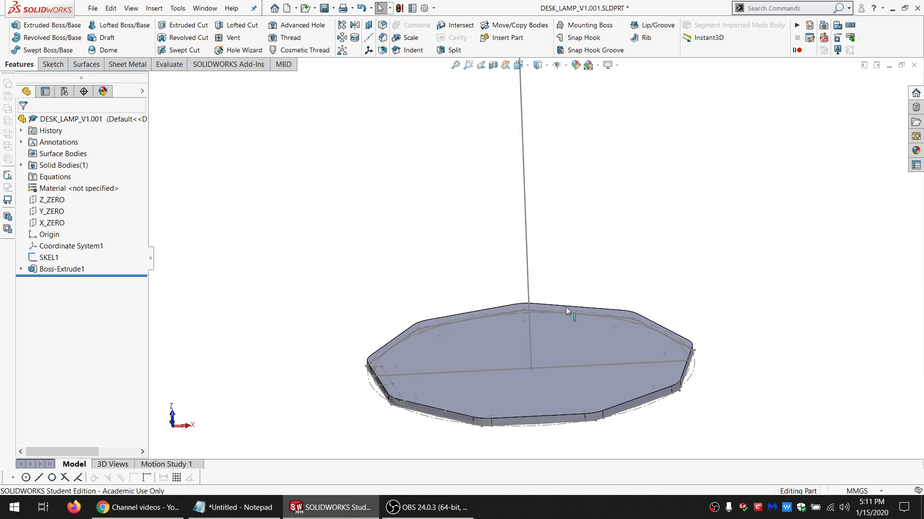
Select the SKEL1 skeleton post line to check its 300 mm length
mouse_move(567, 311)
middle_down()
mouse_move(552, 309)
mouse_move(557, 348)
mouse_move(524, 257)
middle_up()
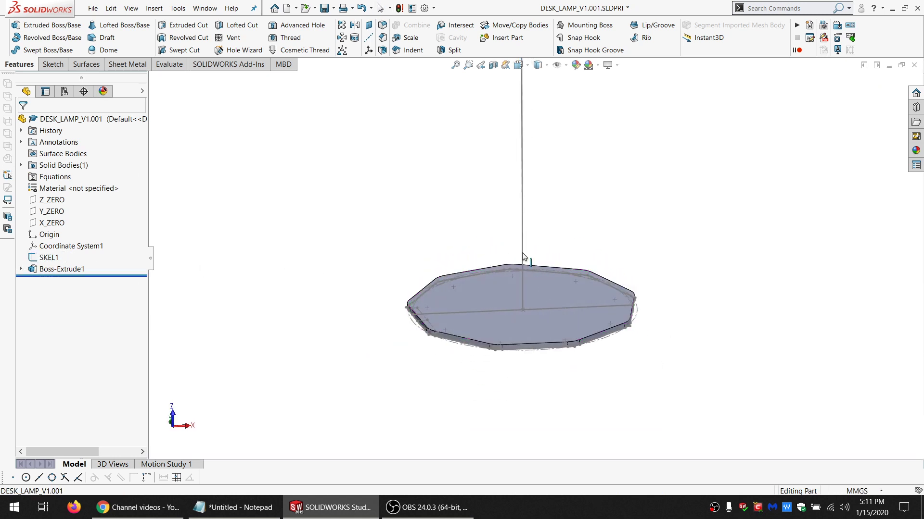
click(523, 236)
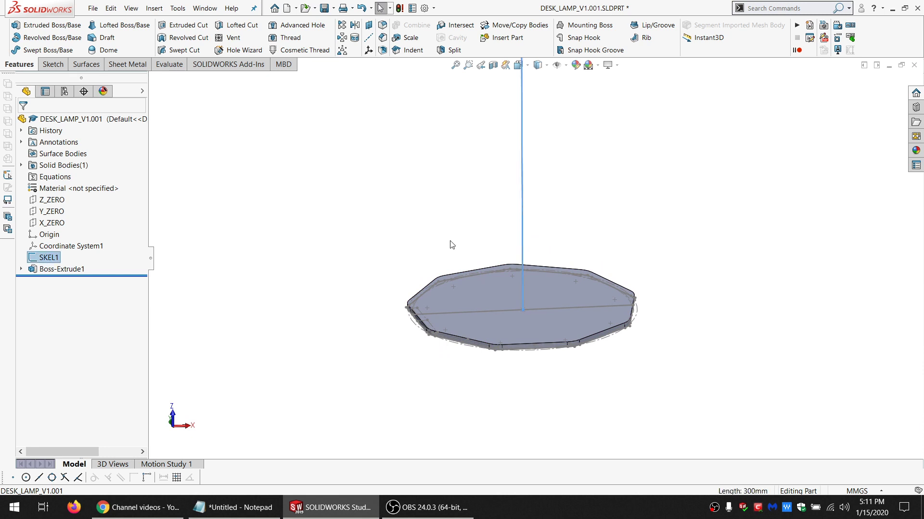
click(350, 244)
scroll(575, 268, up, 3)
scroll(547, 266, down, 2)
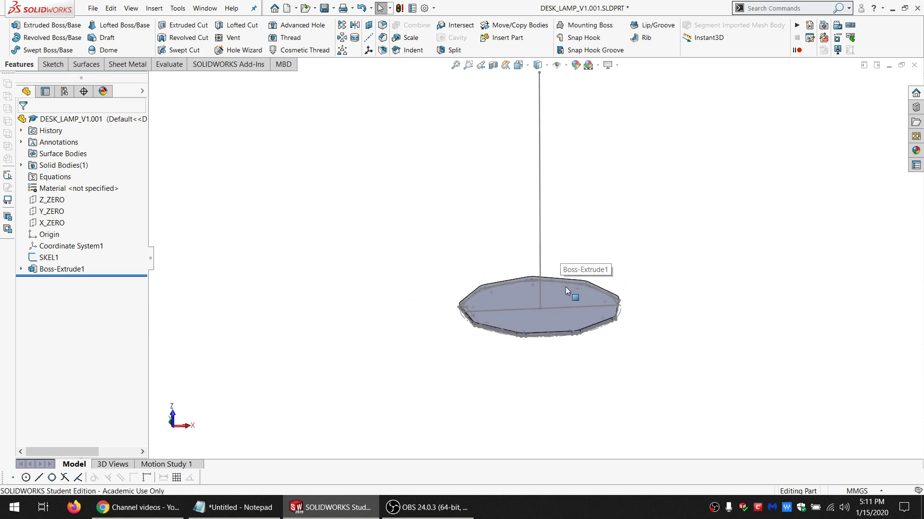
middle_drag(565, 287, 412, 331)
Expand Boss-Extrude1 in the FeatureManager tree to reveal Sketch1 beneath it
click(21, 269)
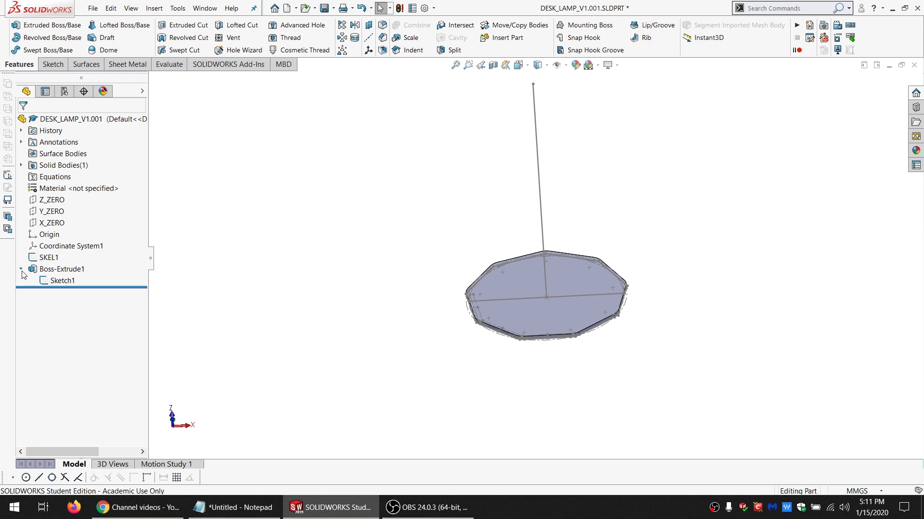
click(65, 281)
click(363, 350)
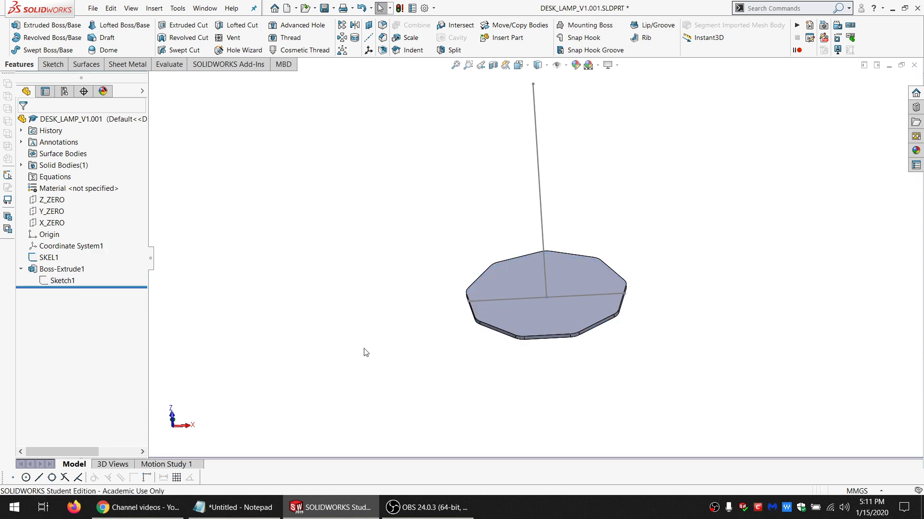
scroll(526, 220, up, 3)
scroll(566, 221, down, 2)
scroll(566, 220, down, 1)
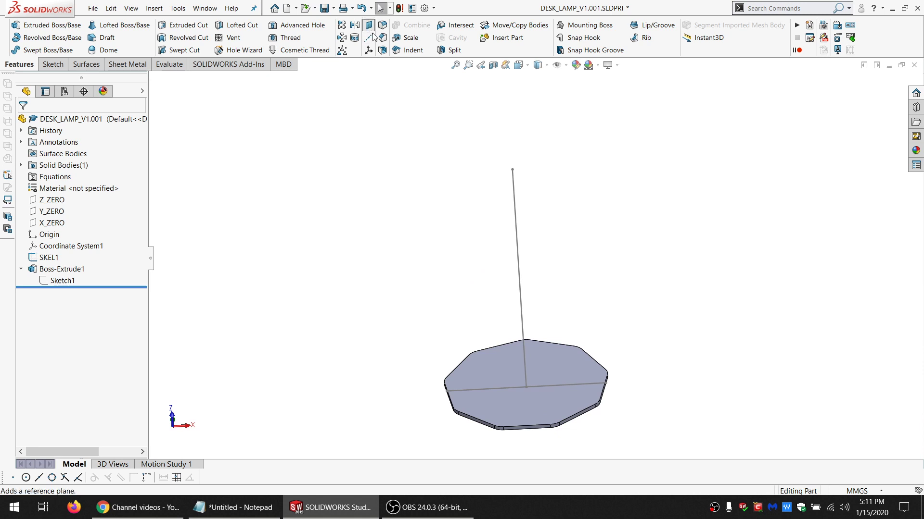
Create Plane1 parallel to the plate's top face through SKEL1's top endpoint
click(549, 368)
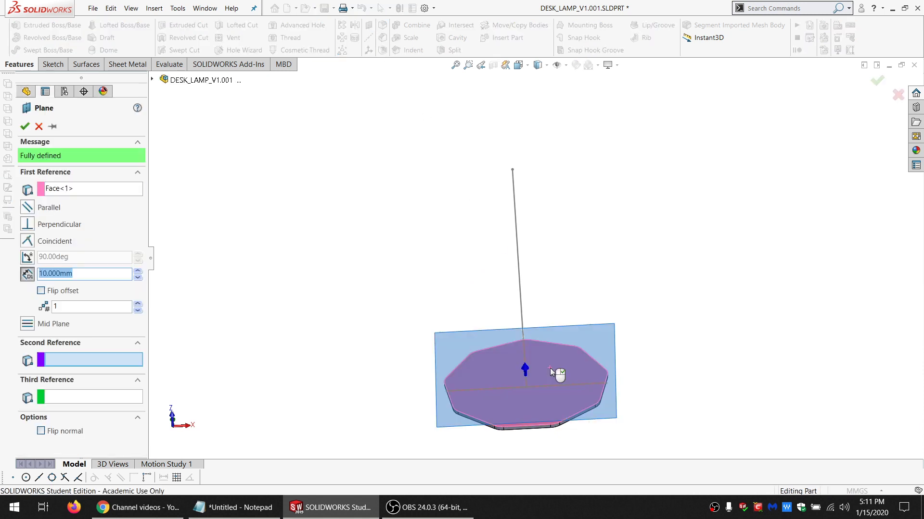
click(512, 170)
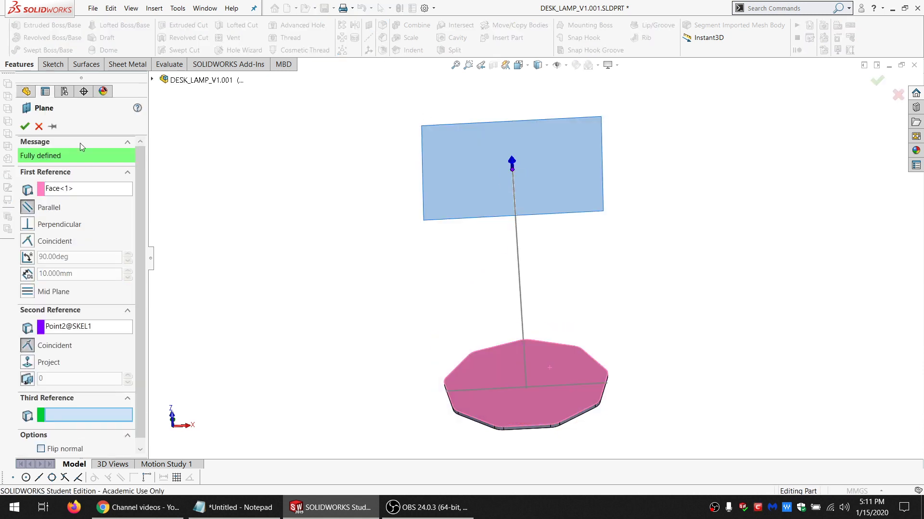
click(25, 126)
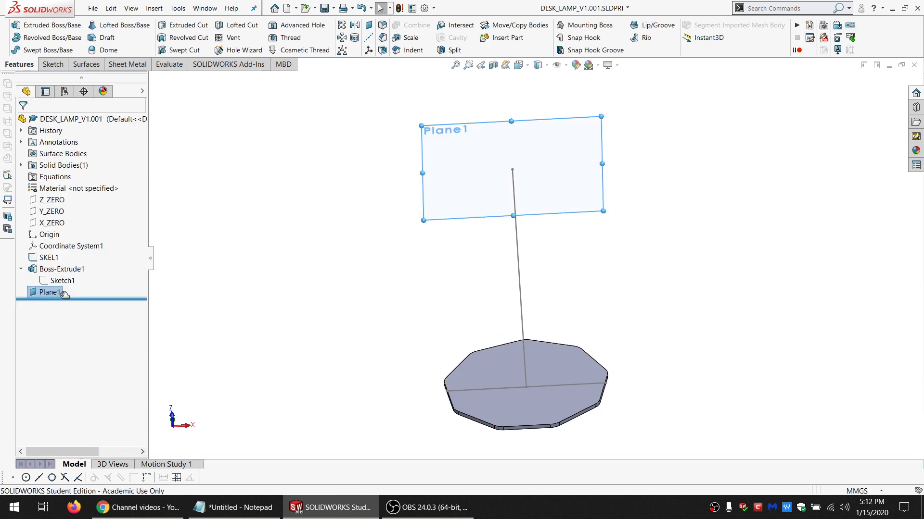
click(53, 284)
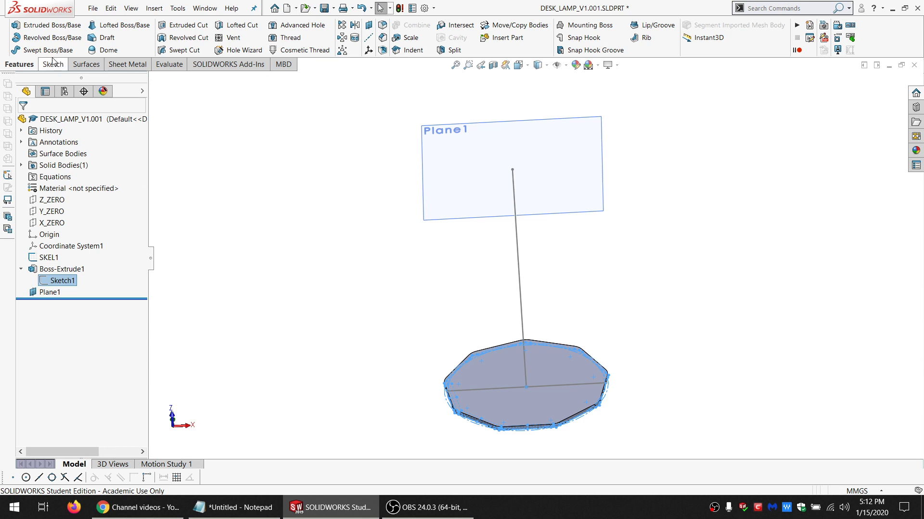
Extrude Sketch1 downward from Plane1 by MATL_THK as a separate, unmerged top plate body
click(46, 24)
click(72, 156)
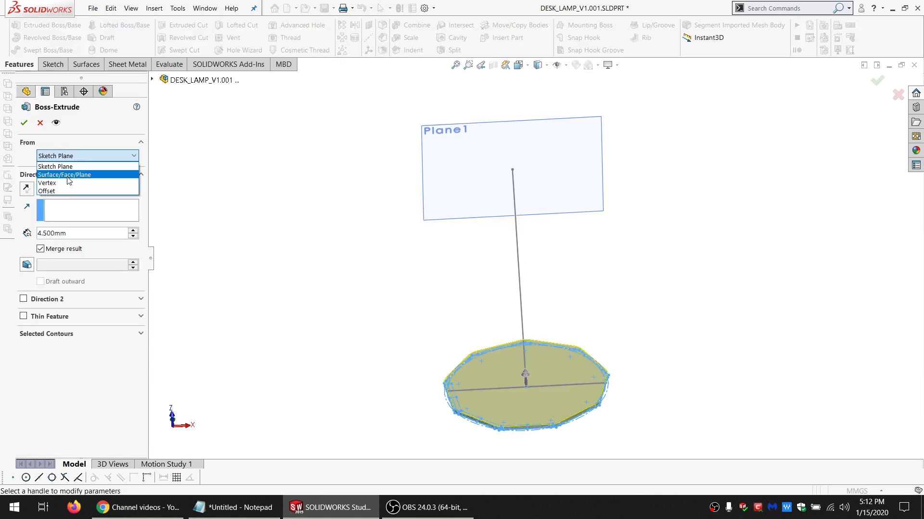
click(67, 175)
click(447, 138)
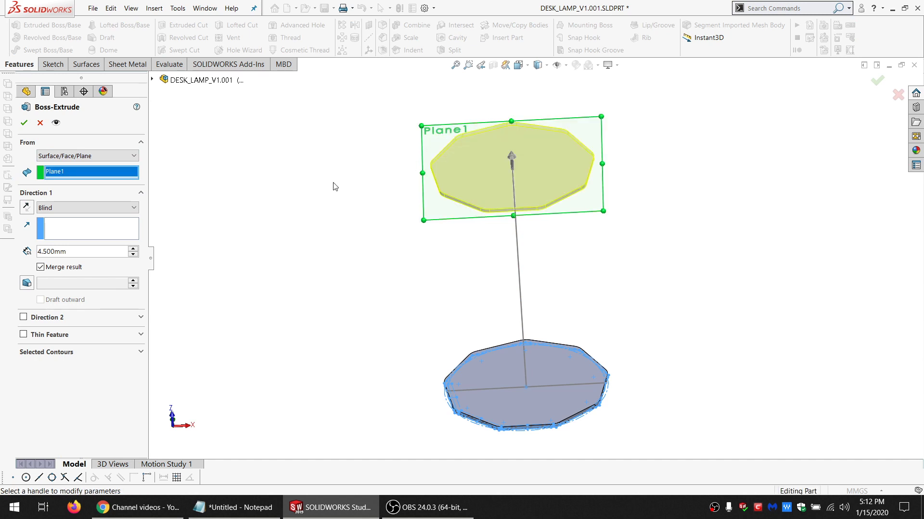
click(26, 209)
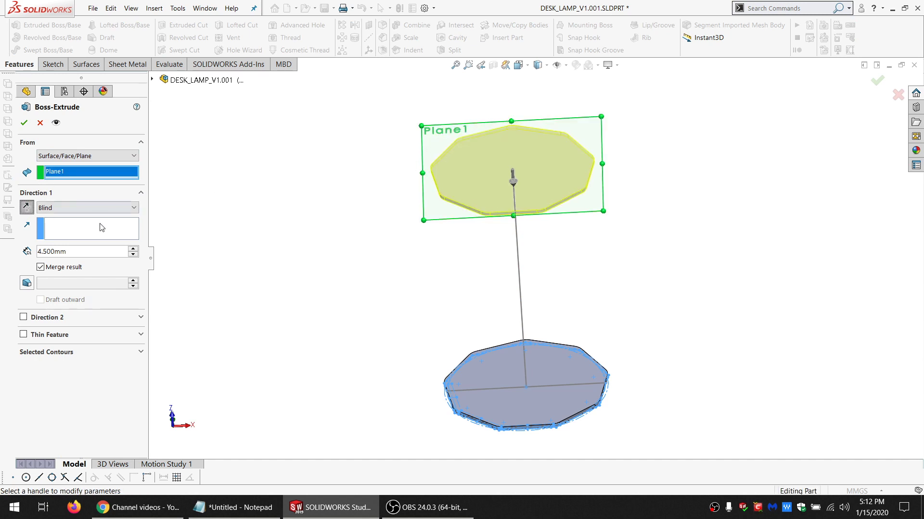
text(=M)
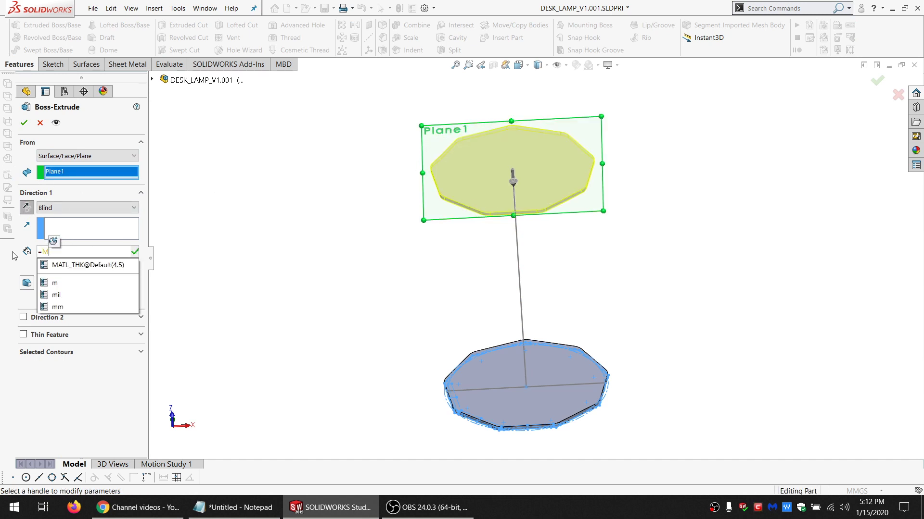
click(50, 264)
click(49, 269)
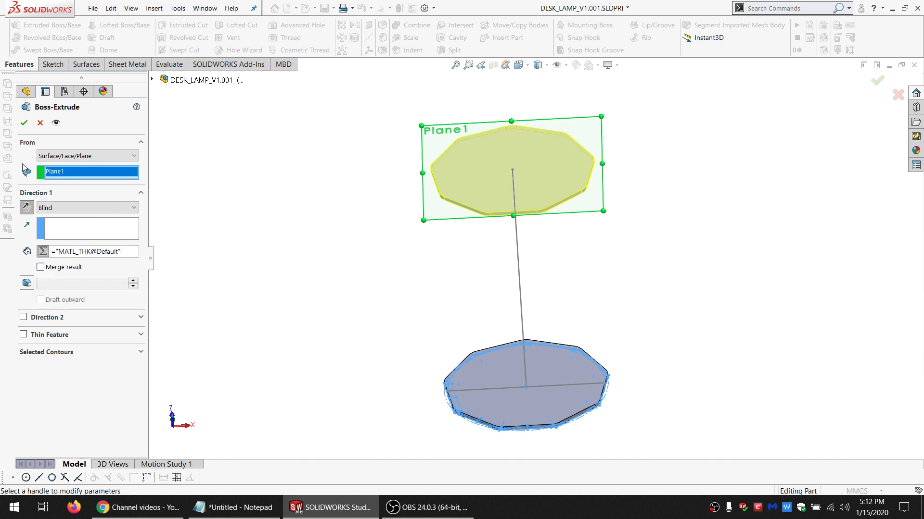
click(24, 124)
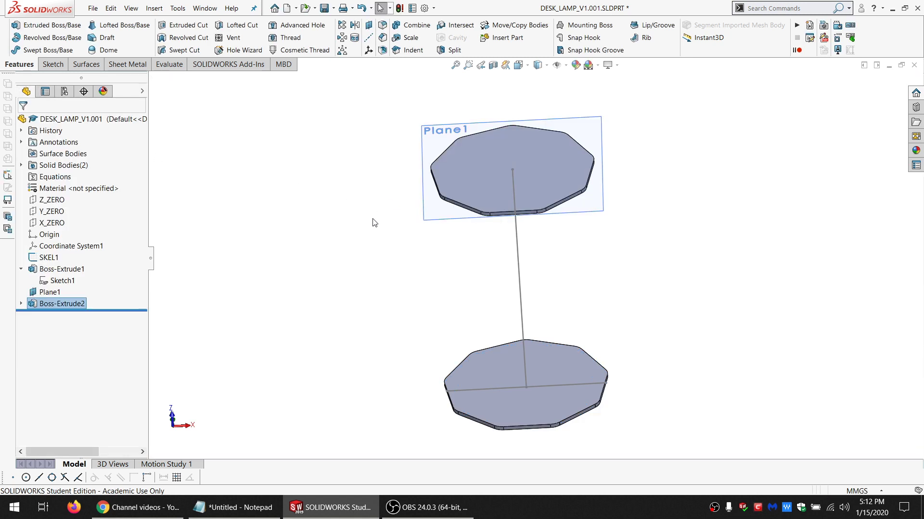
Rename the bottom solid body BASE and the upper one TOP
click(50, 292)
key(Escape)
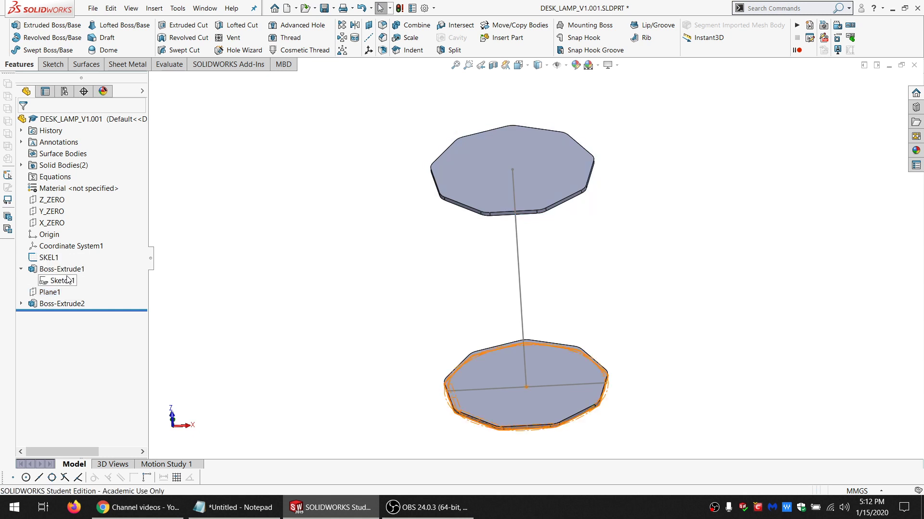
click(22, 165)
click(66, 177)
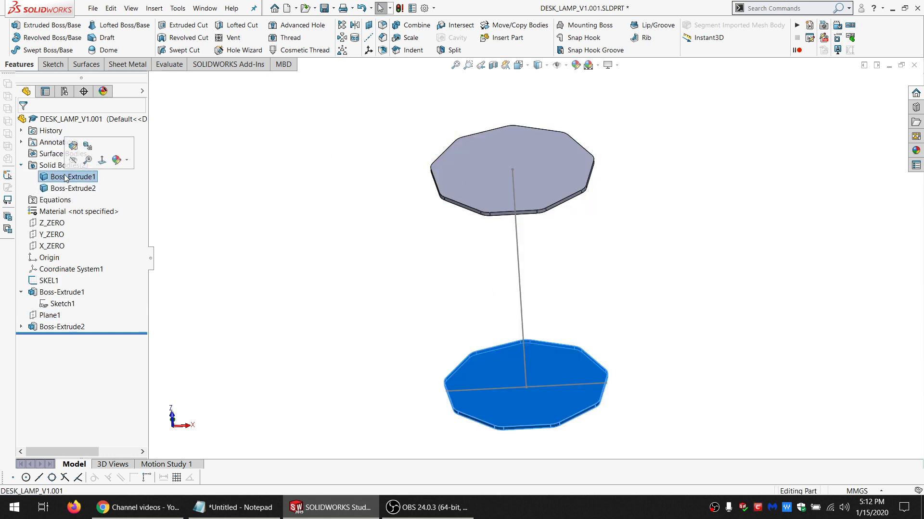
click(66, 177)
text(BASE)
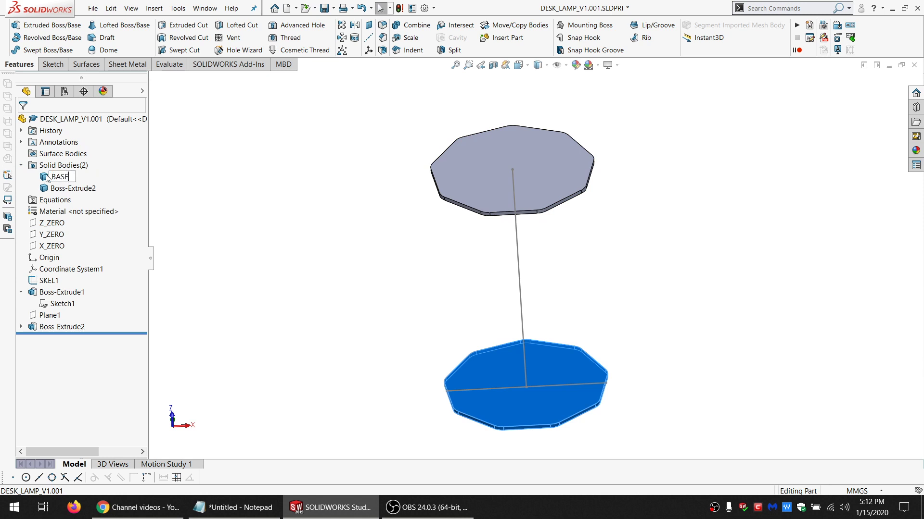
click(83, 188)
click(85, 188)
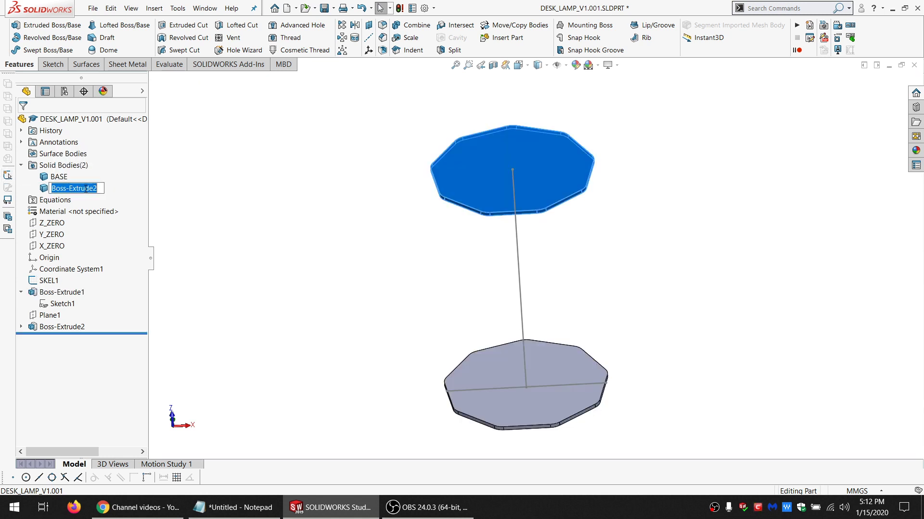
text(T)
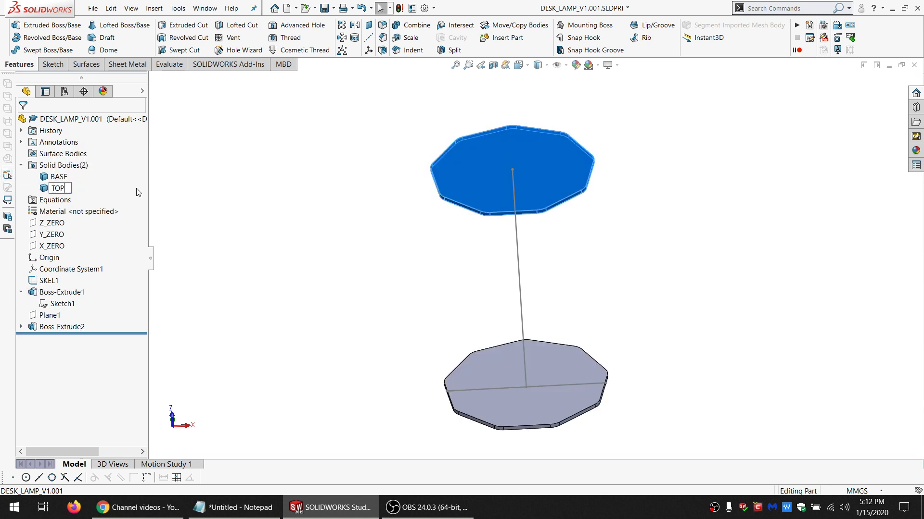
text(OP)
click(276, 210)
Fit both plates in the view and show Sketch1's geometry again
scroll(523, 369, down, 5)
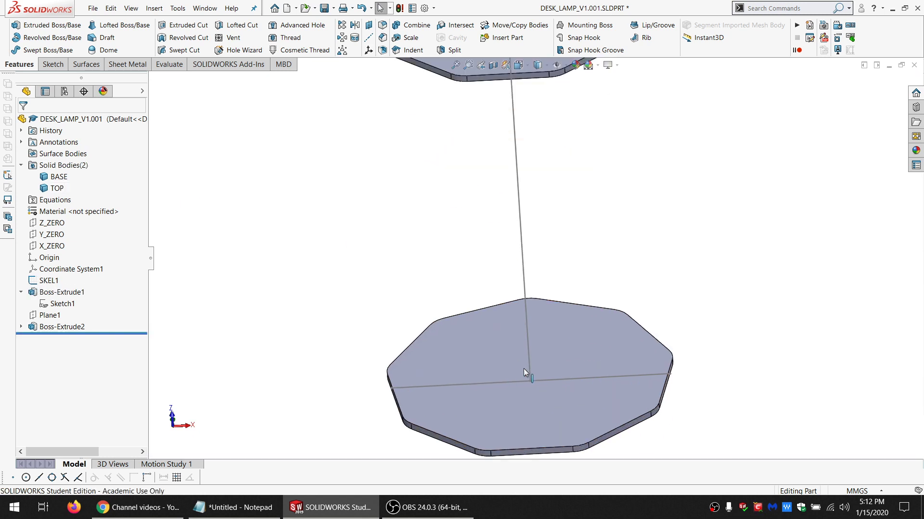
key(f)
scroll(546, 388, down, 5)
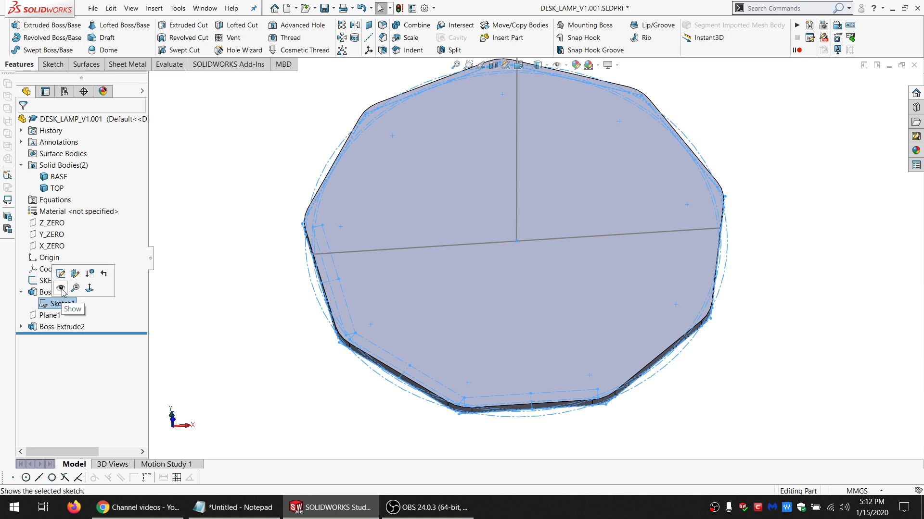
click(325, 411)
Start a new sketch on the base plate's top face
click(518, 331)
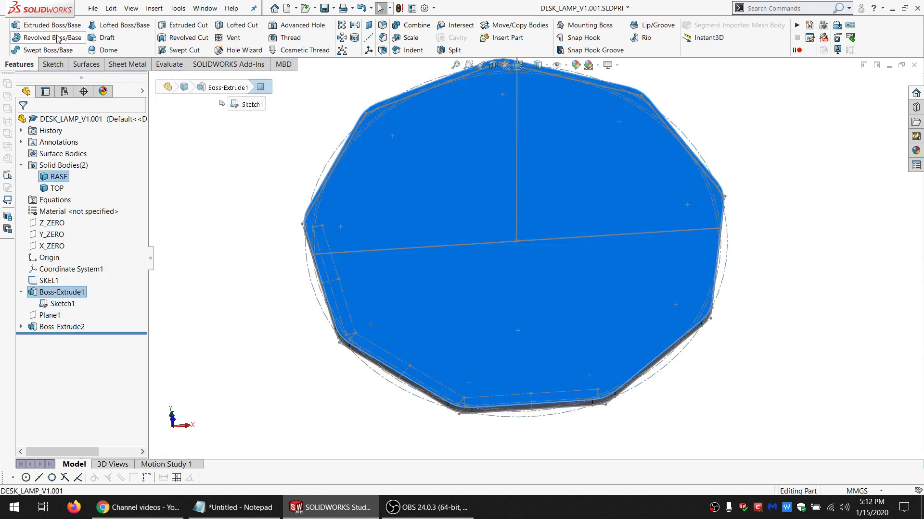
click(52, 64)
click(10, 27)
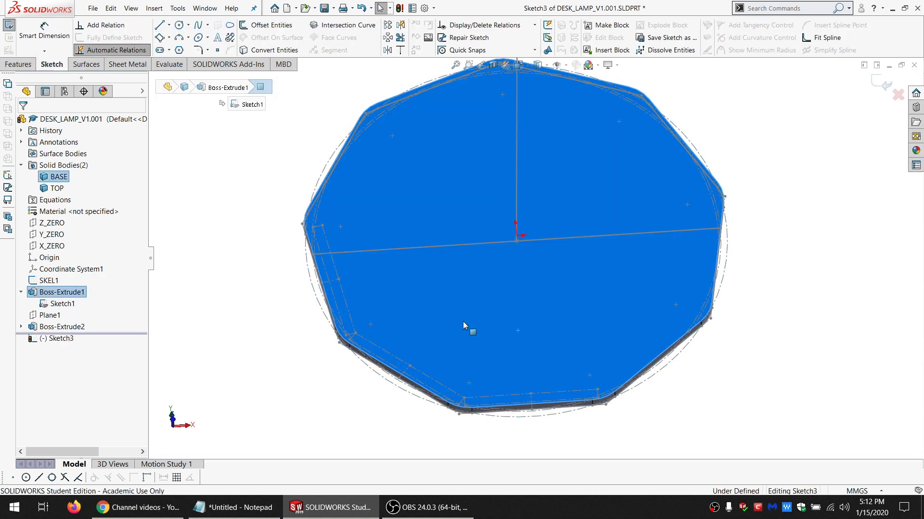
scroll(484, 338, down, 3)
scroll(484, 337, down, 2)
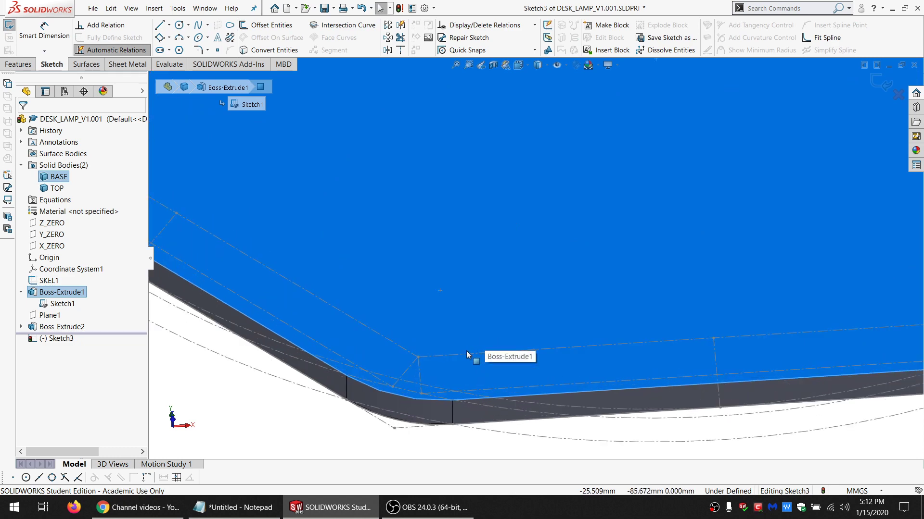
Try converting the selected Sketch1 edge lines and endpoint, dismissing the failure message
click(470, 357)
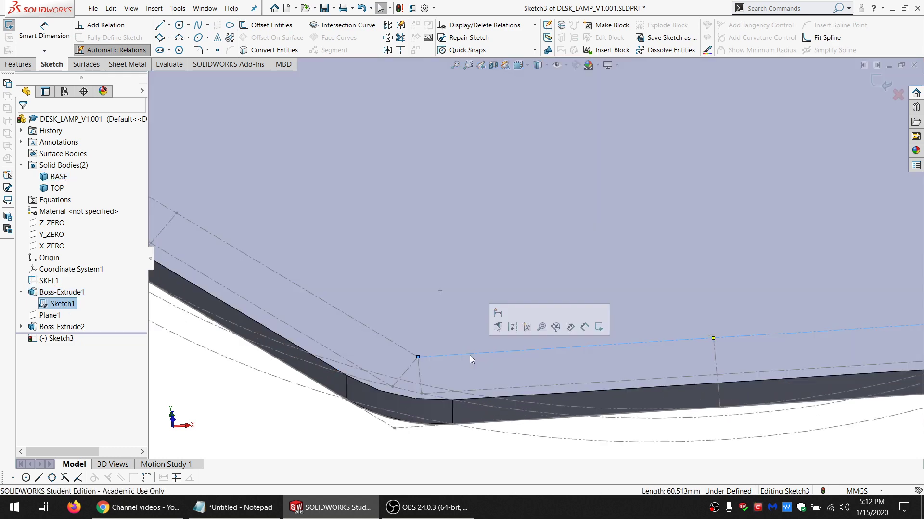
ctrl+click(419, 365)
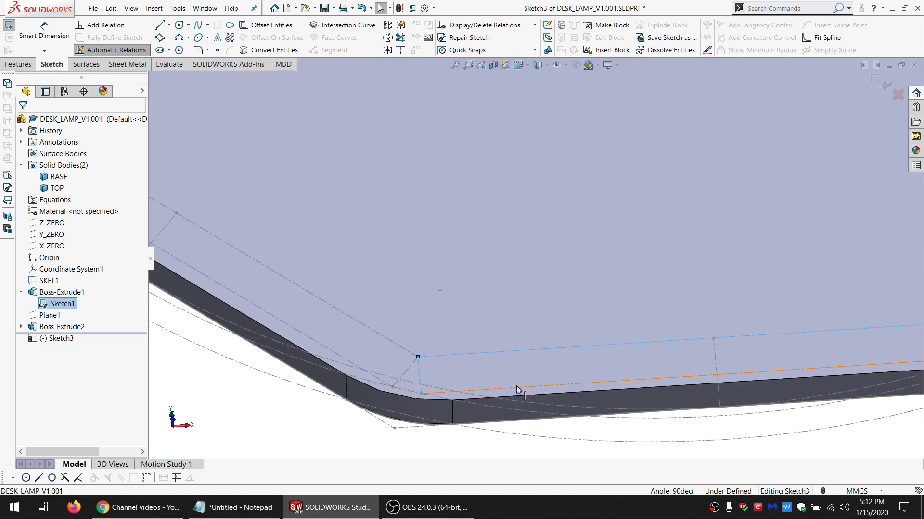
ctrl+click(515, 385)
scroll(732, 369, up, 2)
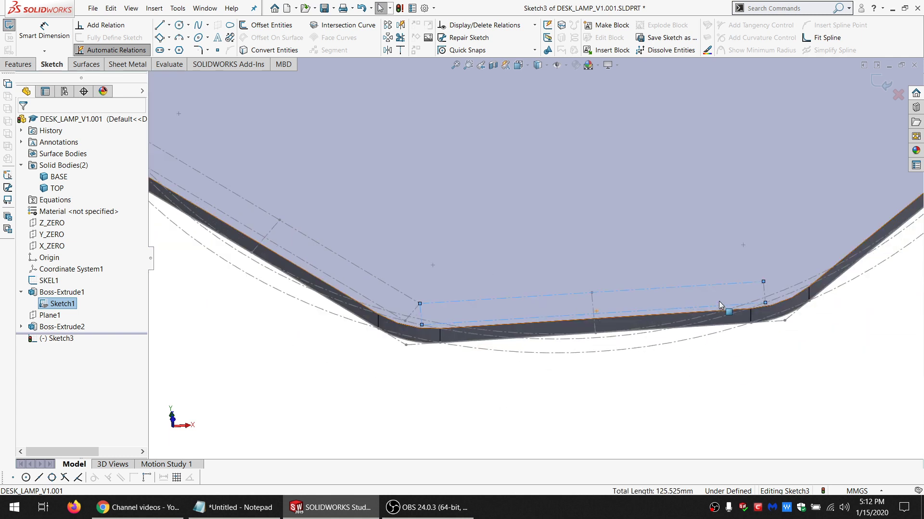
ctrl+click(763, 274)
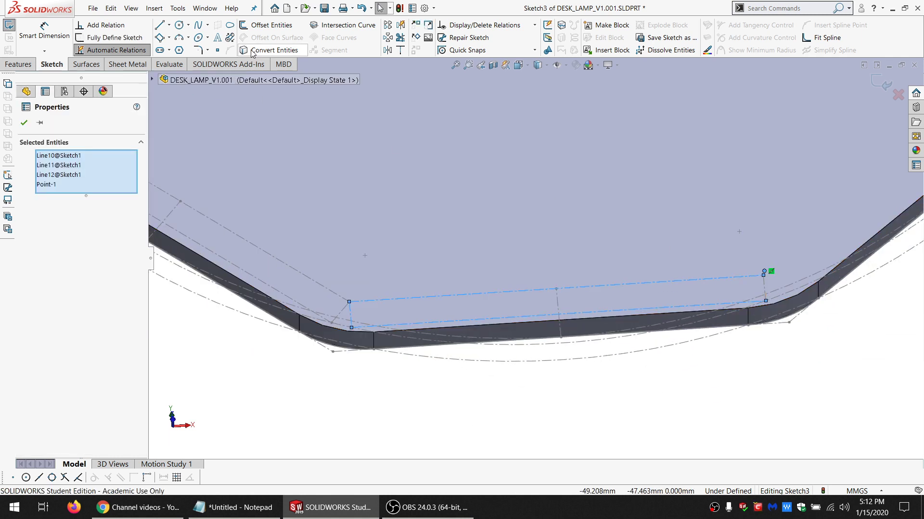
click(273, 50)
key(Return)
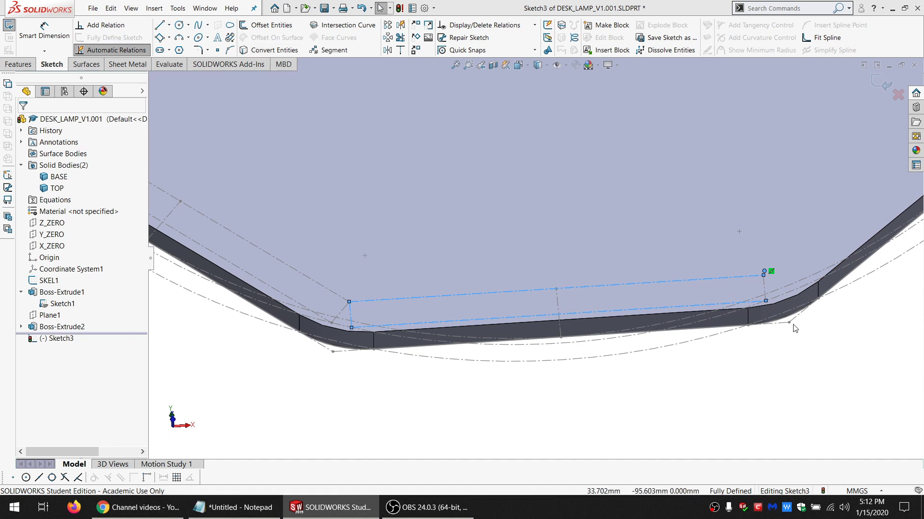
Select the 4.5 mm slot line, then hide Sketch1
click(765, 294)
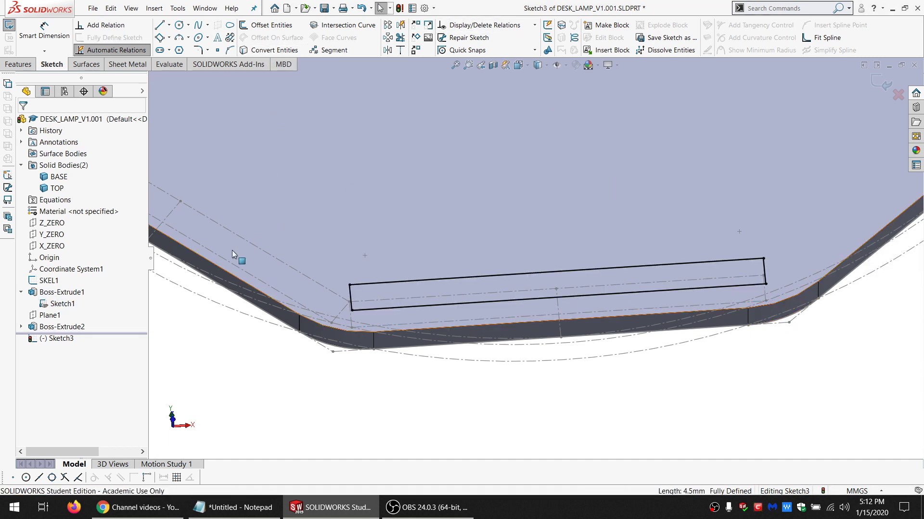
click(63, 304)
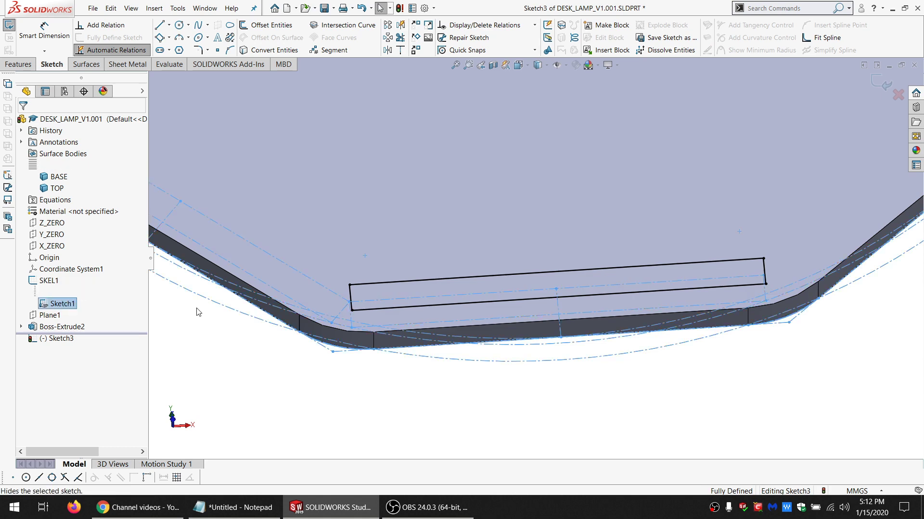
scroll(527, 247, up, 3)
Lasso Line5–Line8 of the 4.5 mm slot and mark them For construction
scroll(513, 205, down, 2)
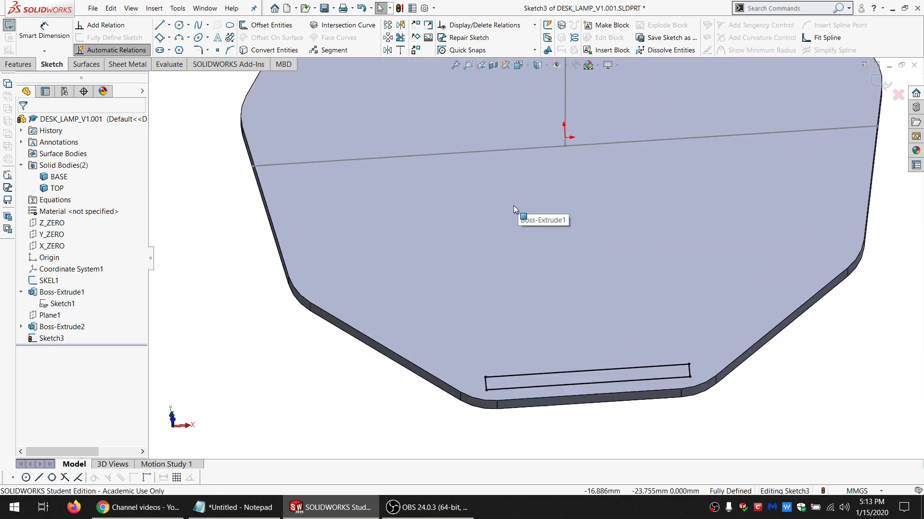
middle_drag(570, 390, 495, 384)
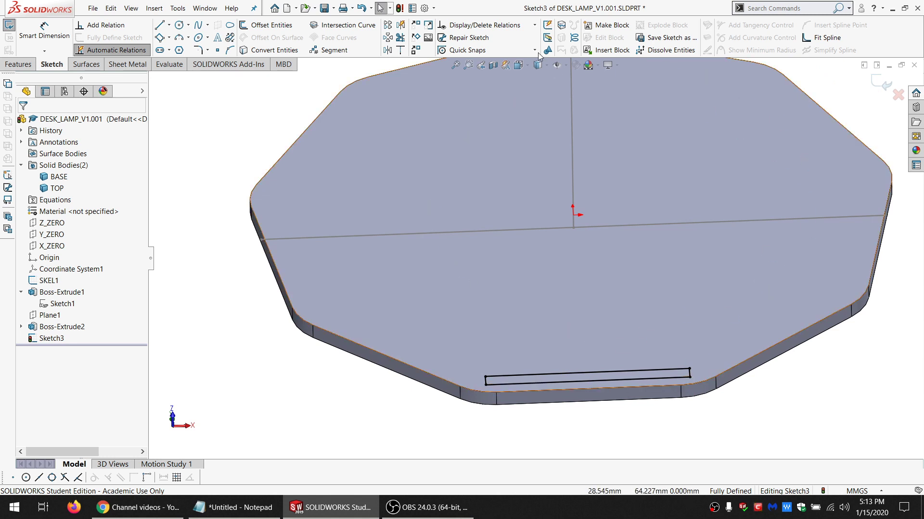
scroll(571, 266, down, 3)
scroll(571, 265, up, 3)
middle_drag(570, 266, 551, 313)
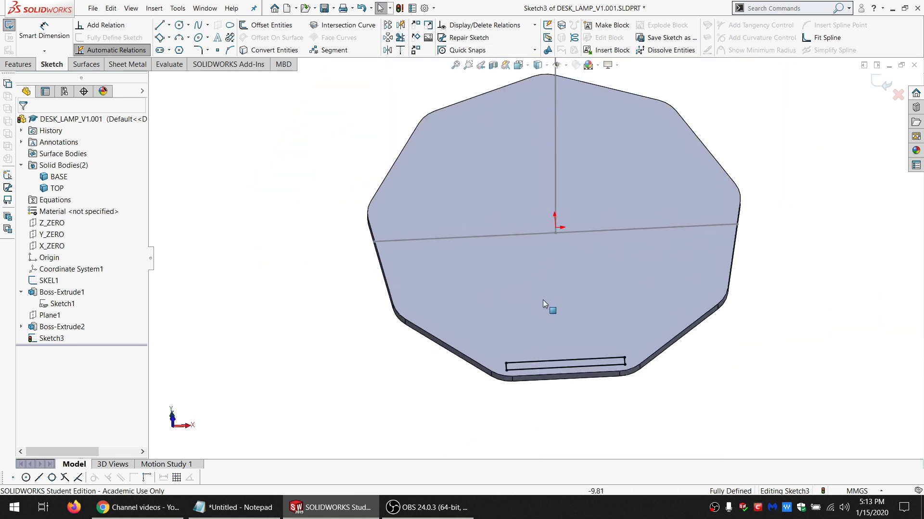
scroll(549, 337, down, 4)
right_drag(781, 414, 672, 242)
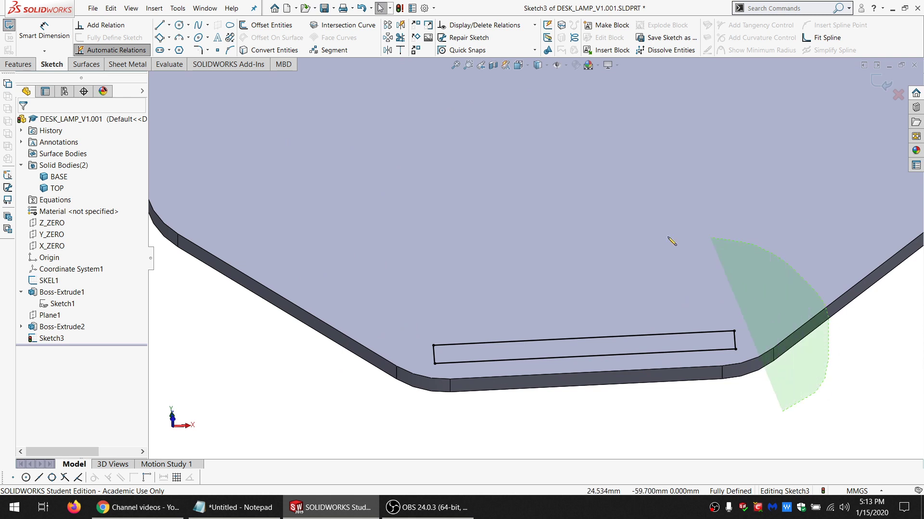
drag(672, 242, 327, 409)
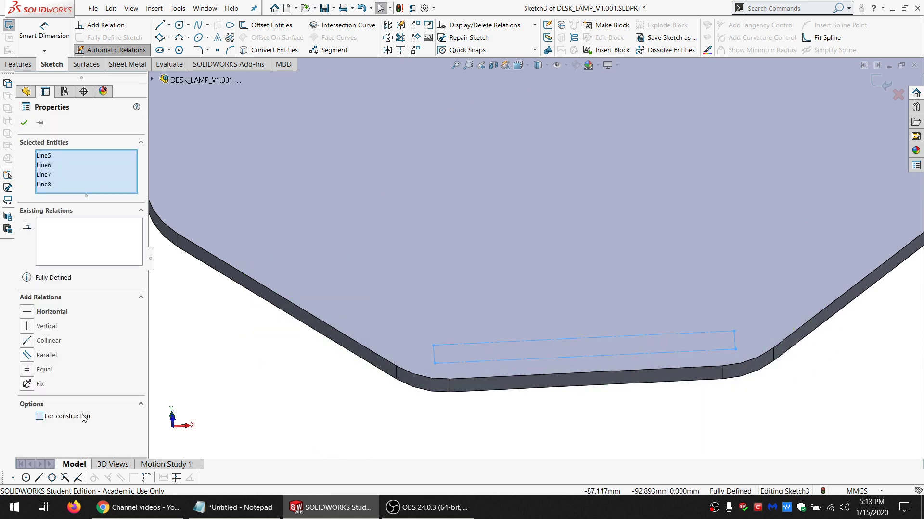
click(39, 416)
key(Escape)
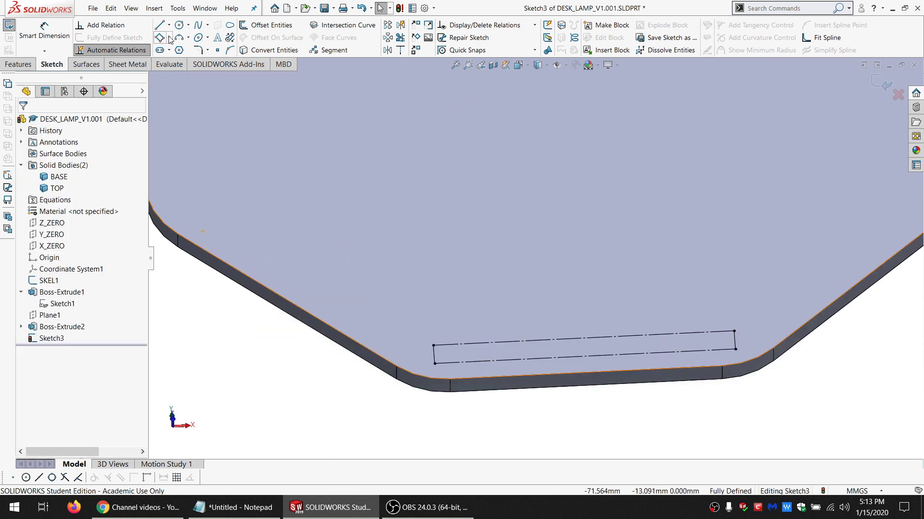
Draw a corner rectangle from the slot's top-left corner to a point inside its left end
click(188, 38)
click(169, 38)
click(185, 48)
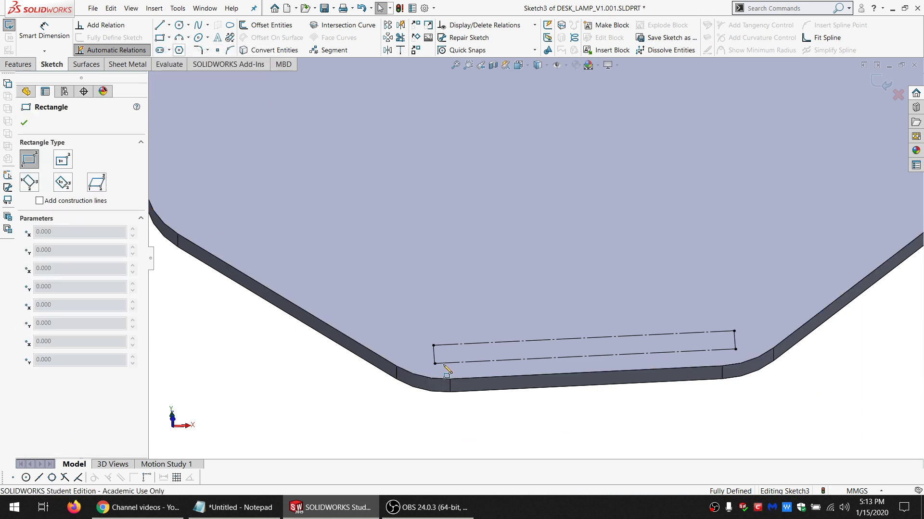
click(433, 345)
click(468, 364)
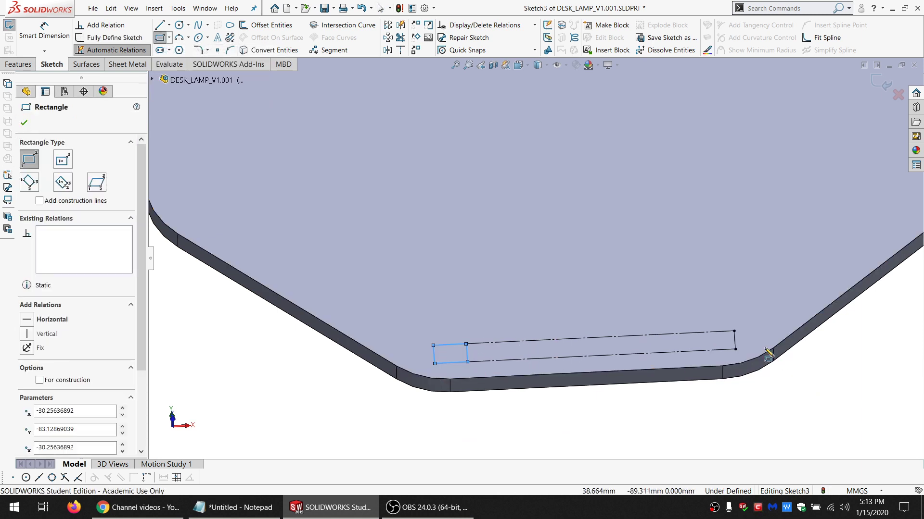
key(Escape)
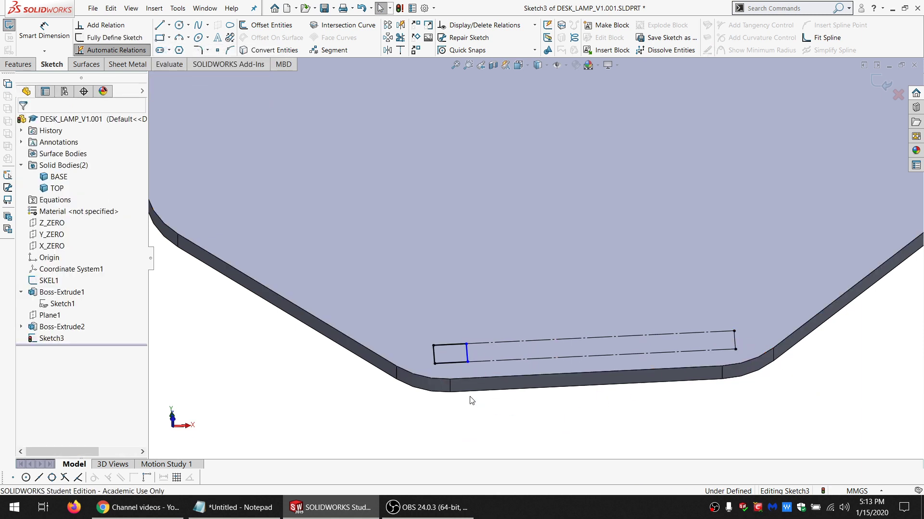
scroll(469, 361, up, 5)
scroll(601, 275, down, 2)
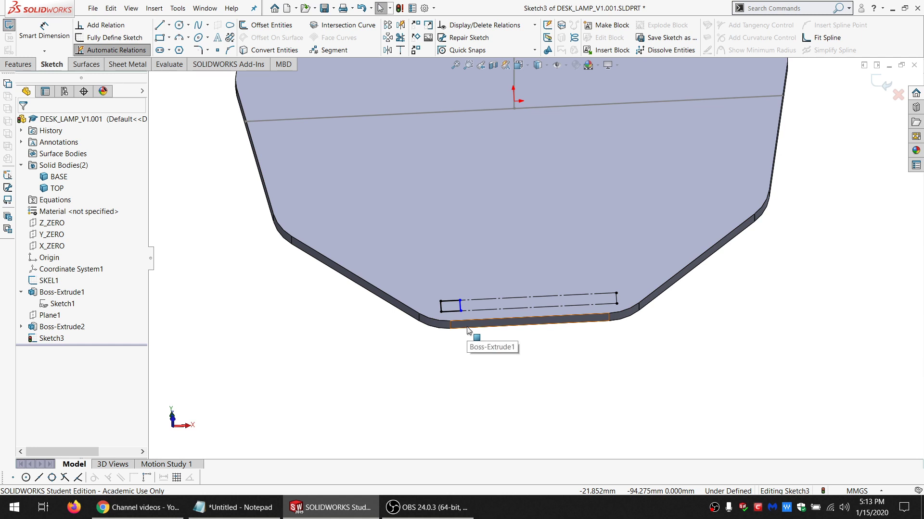
scroll(529, 302, down, 3)
scroll(469, 300, up, 2)
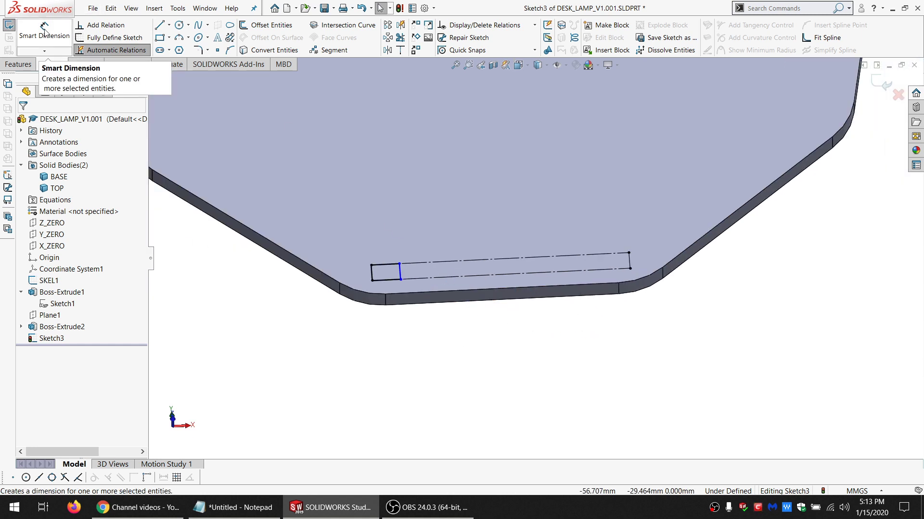
Draw a line about 40 mm right from the slot's lower-right corner, then exit Sketch3
click(160, 25)
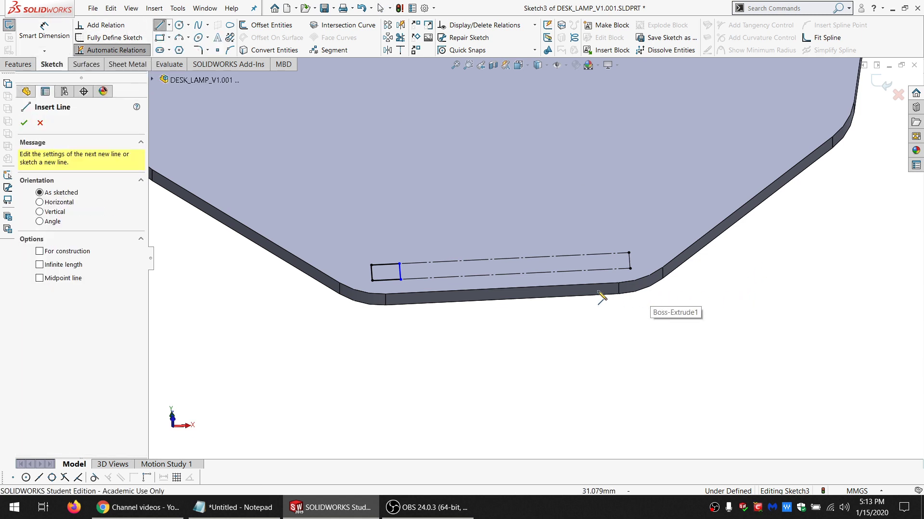
key(Escape)
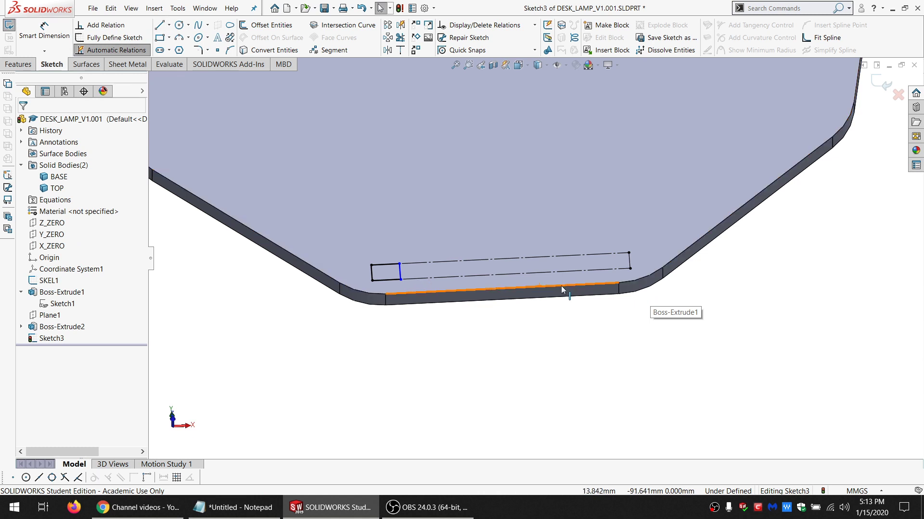
click(160, 25)
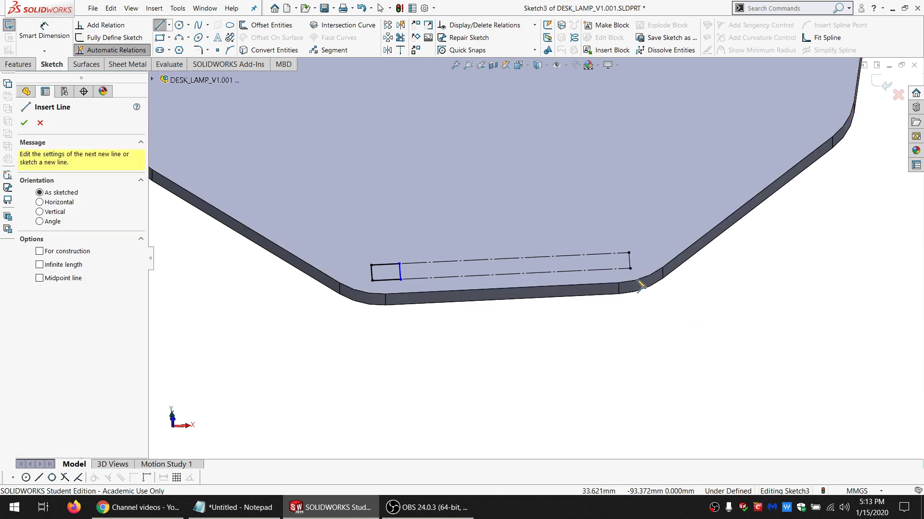
click(630, 268)
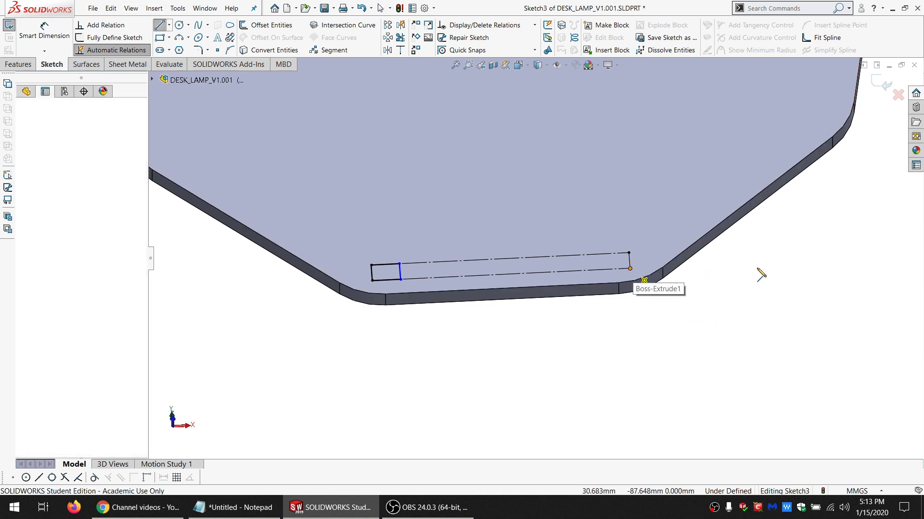
click(800, 260)
key(Escape)
click(588, 271)
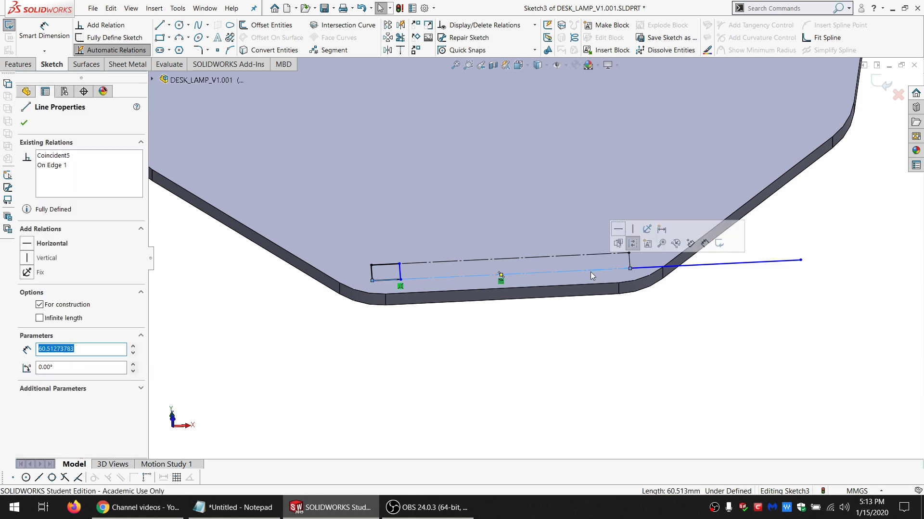
click(10, 24)
Edit Sketch1 and add a driven 60.513 dimension between the two end points, placed above
click(54, 305)
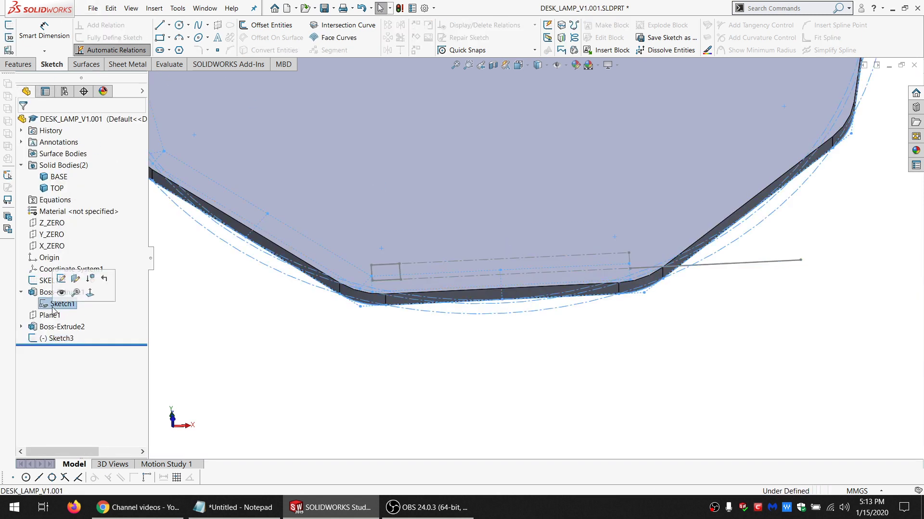
click(61, 279)
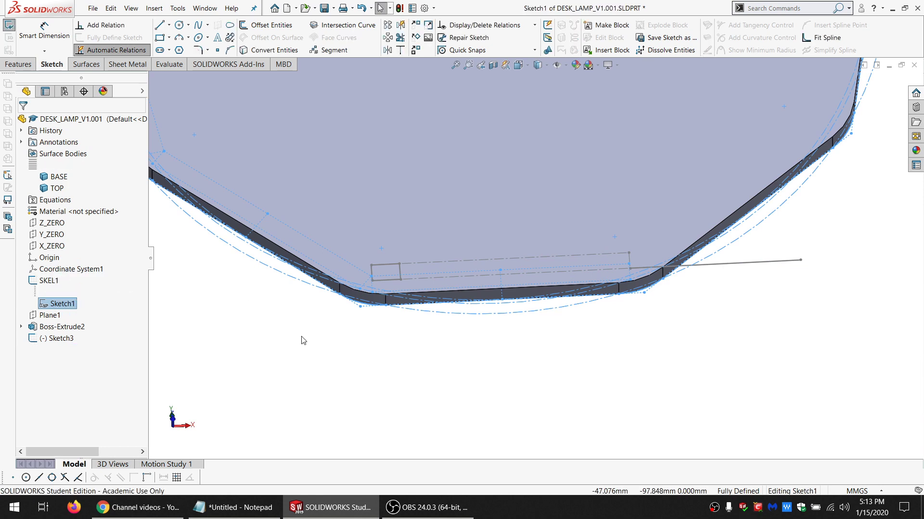
click(44, 34)
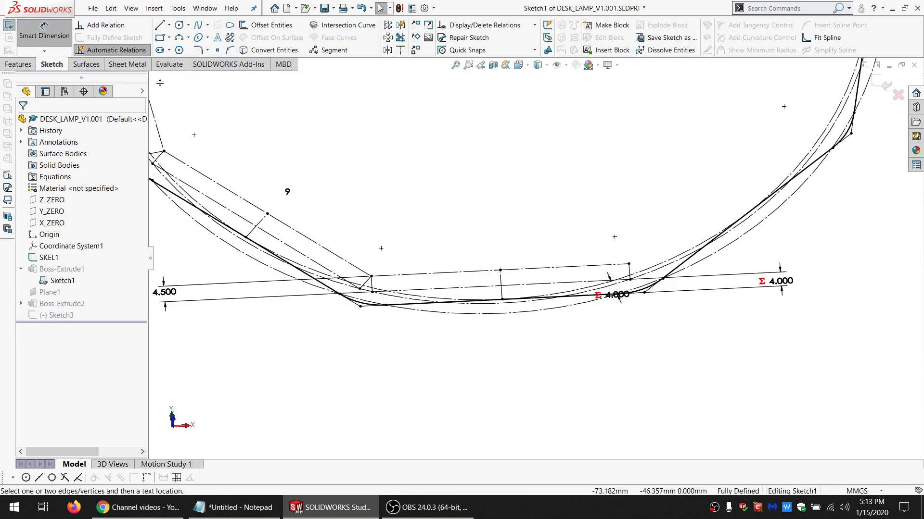
click(371, 276)
click(629, 264)
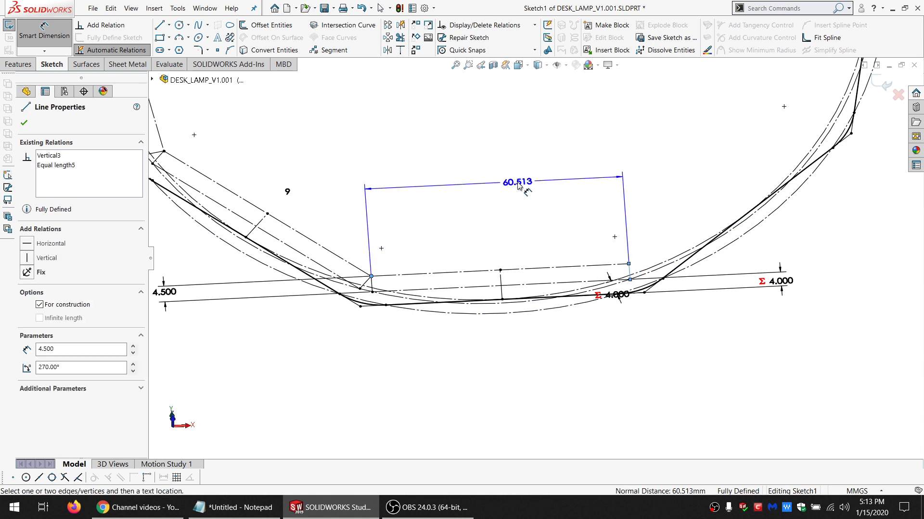
click(345, 188)
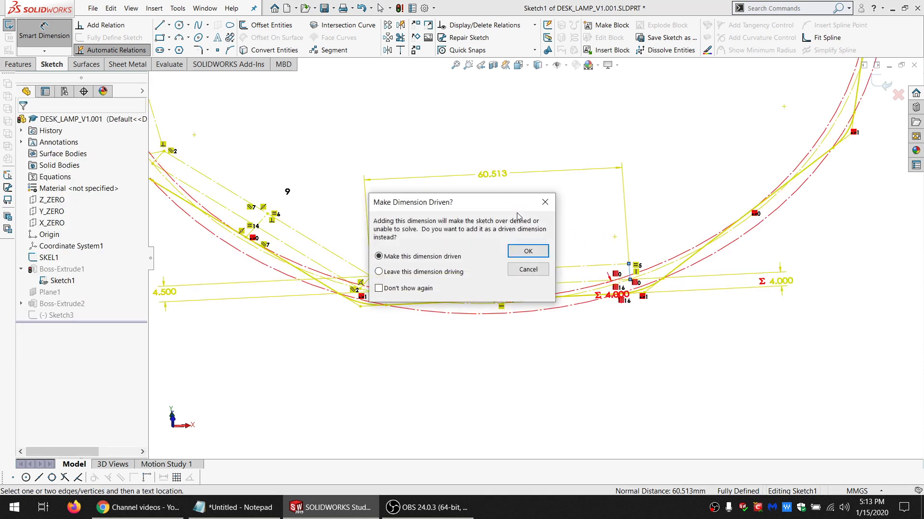
click(535, 254)
drag(497, 179, 514, 166)
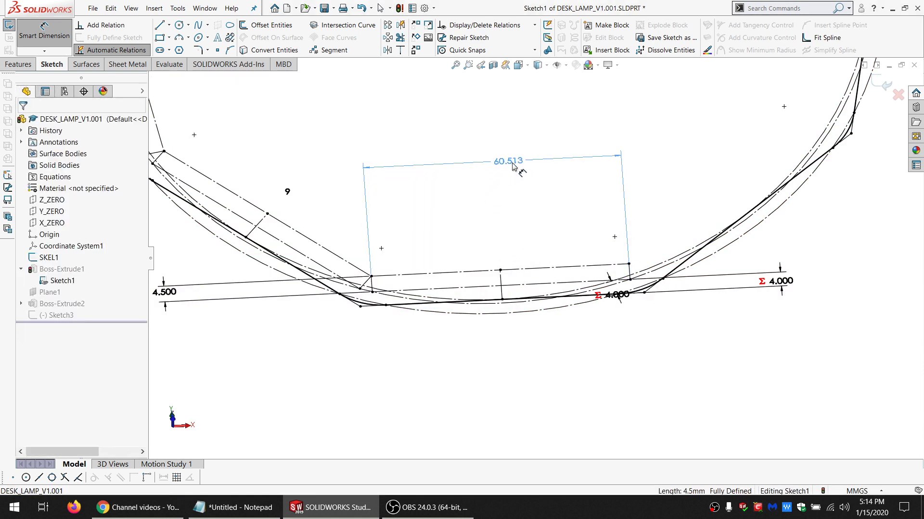
Rename the 60.513 dimension from D5@Sketch1 to FACE_WIDE and copy the name
click(257, 509)
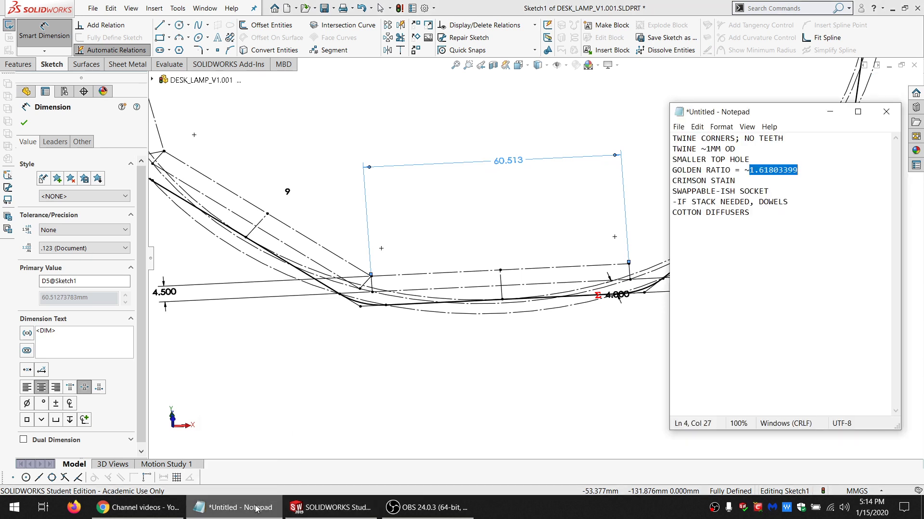
click(69, 277)
drag(81, 281, 9, 288)
text(FACE_WIDE)
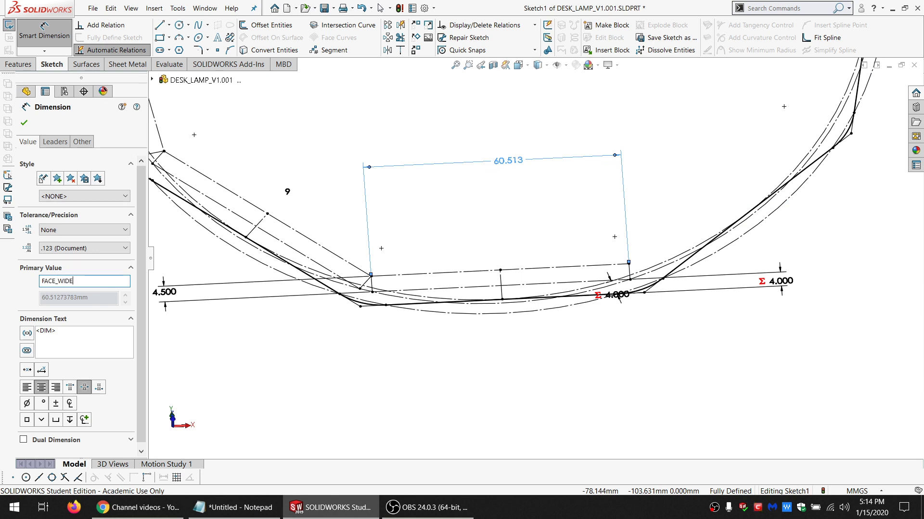
drag(80, 282, 8, 277)
key(ctrl+c)
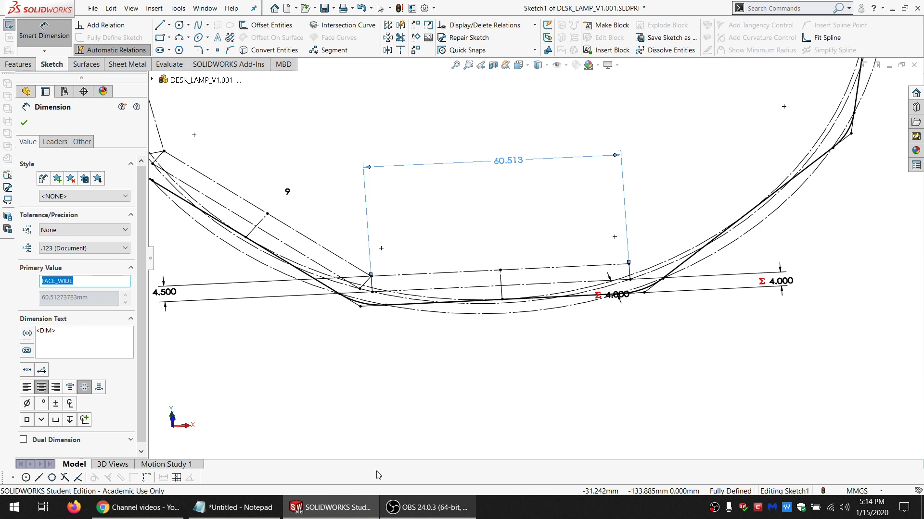
key(Escape)
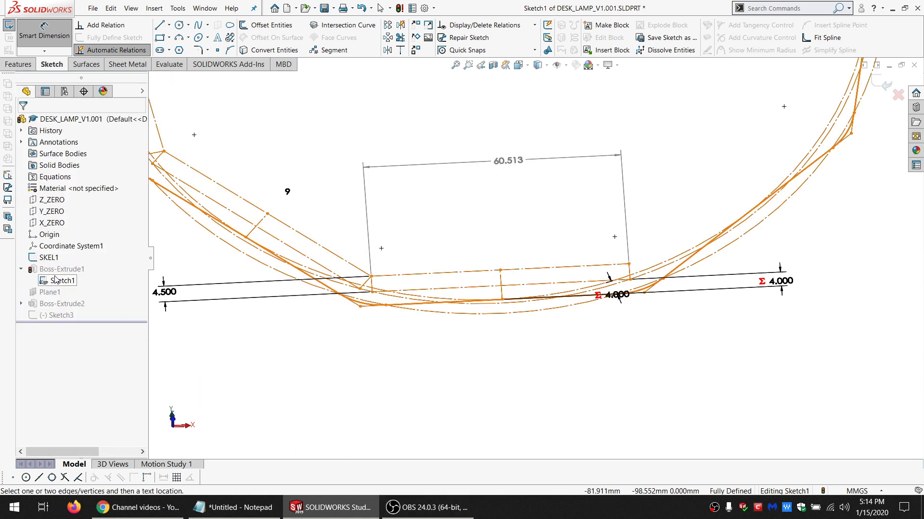
click(529, 163)
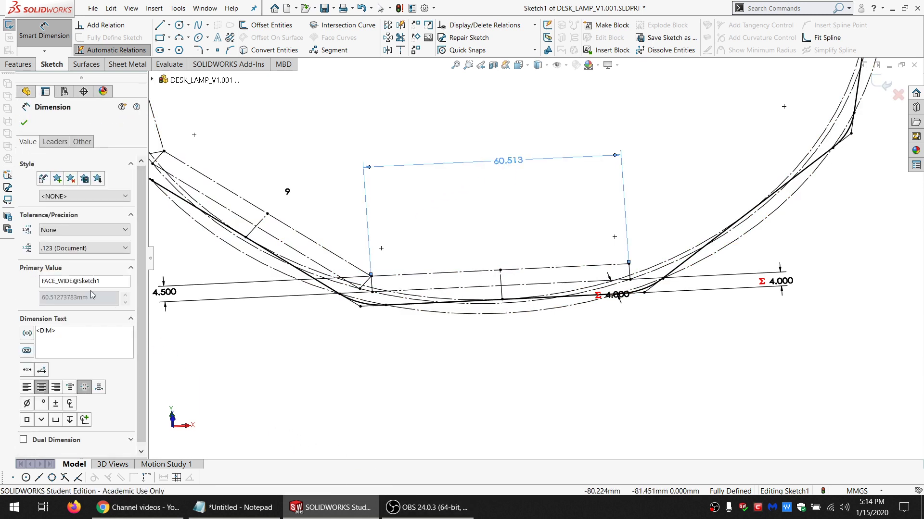
Paste FACE_WIDE onto a blank line of the Notepad notes and return to SOLIDWORKS
click(244, 512)
click(784, 295)
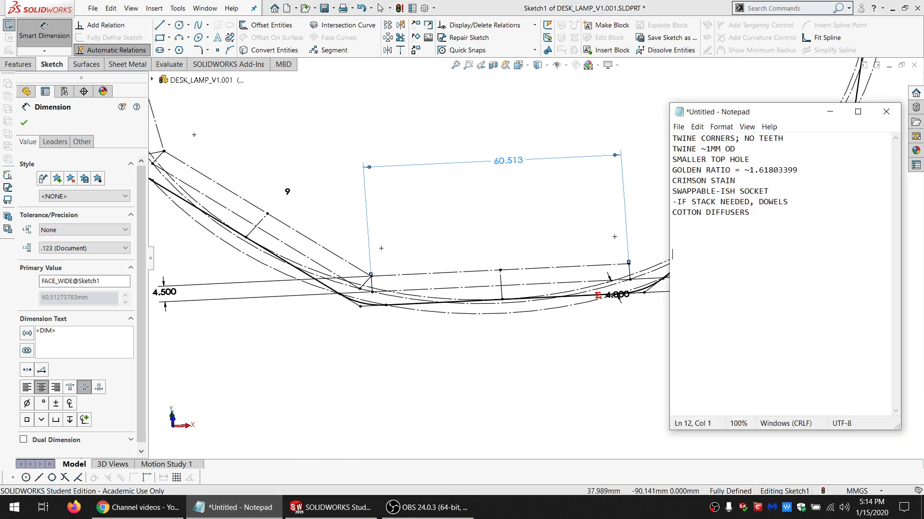
key(ctrl+v)
click(394, 375)
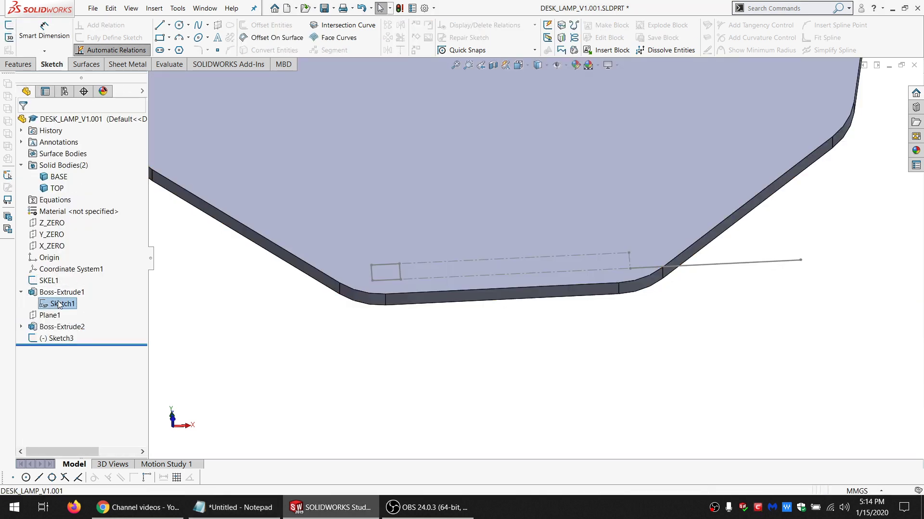
Rename Sketch1 under Boss-Extrude1 to SKEL2 and switch to the Notepad notes
click(64, 304)
click(64, 304)
text(SKE)
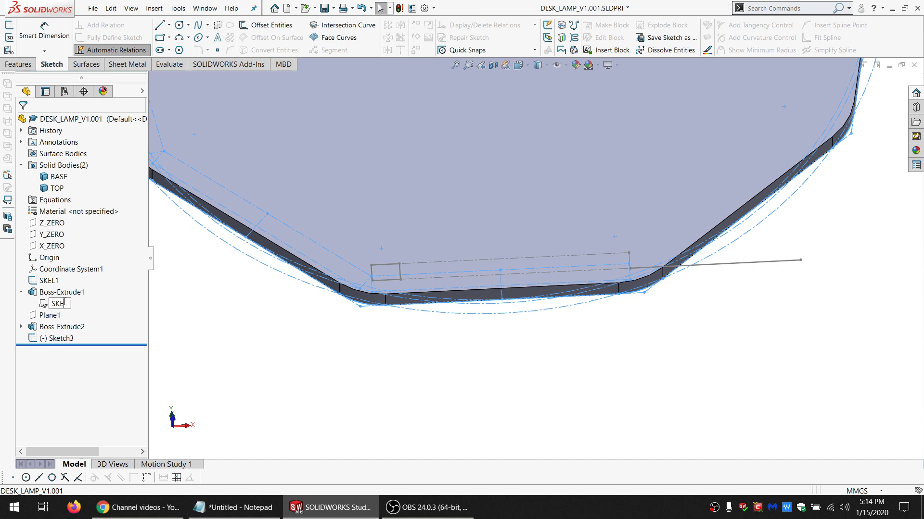
text(L2)
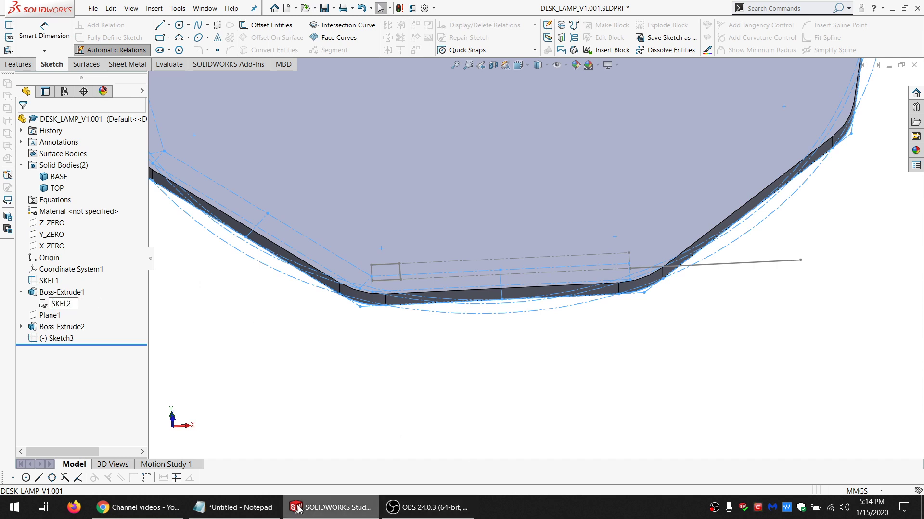
click(234, 507)
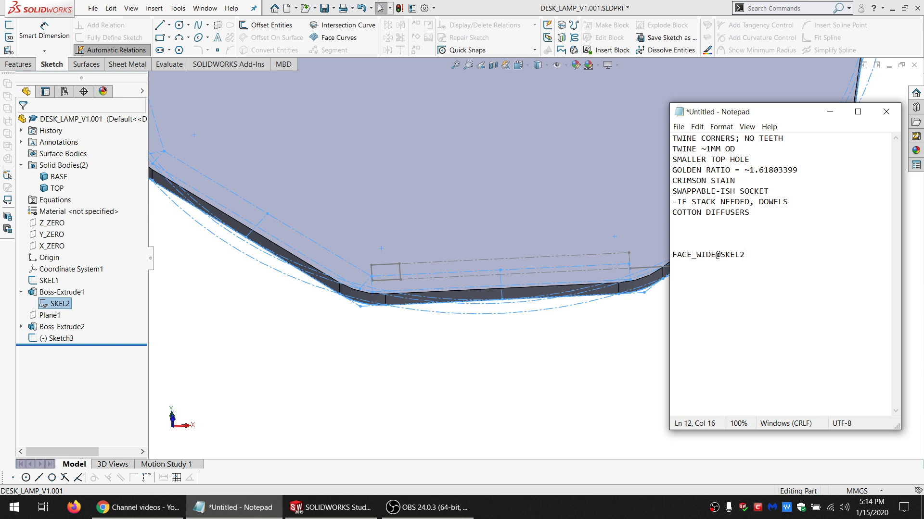
Close the quoted "FACE_WIDE@SKEL2" note and open Sketch3 for editing
text(")
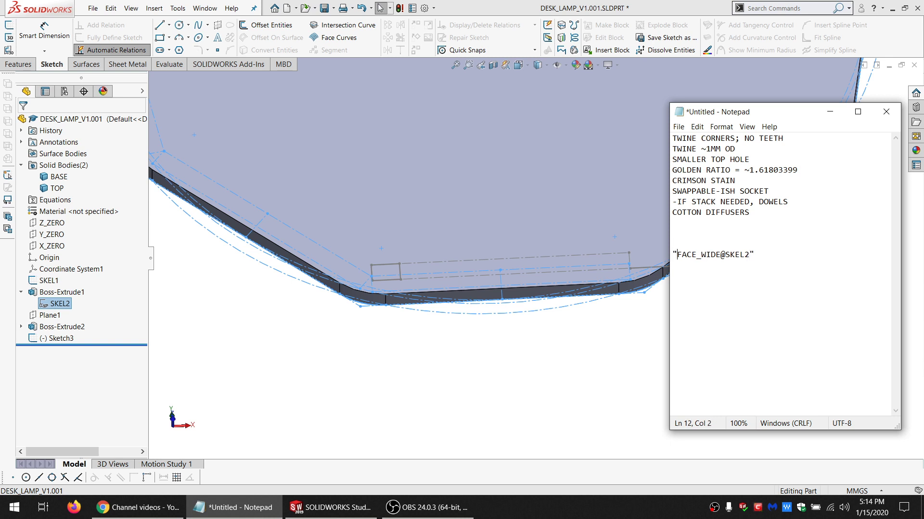
click(57, 338)
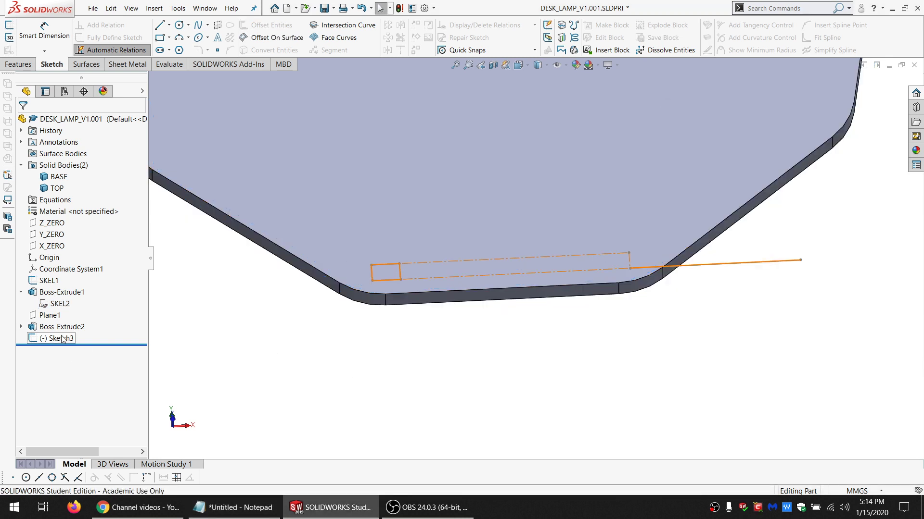
click(71, 305)
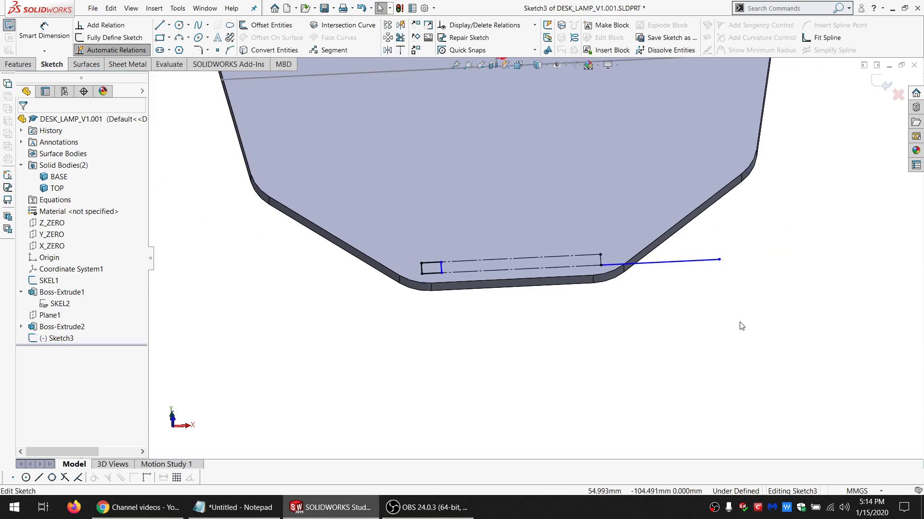
Make the outer line's far endpoint coincident with the slot's lower construction line
scroll(581, 275, down, 3)
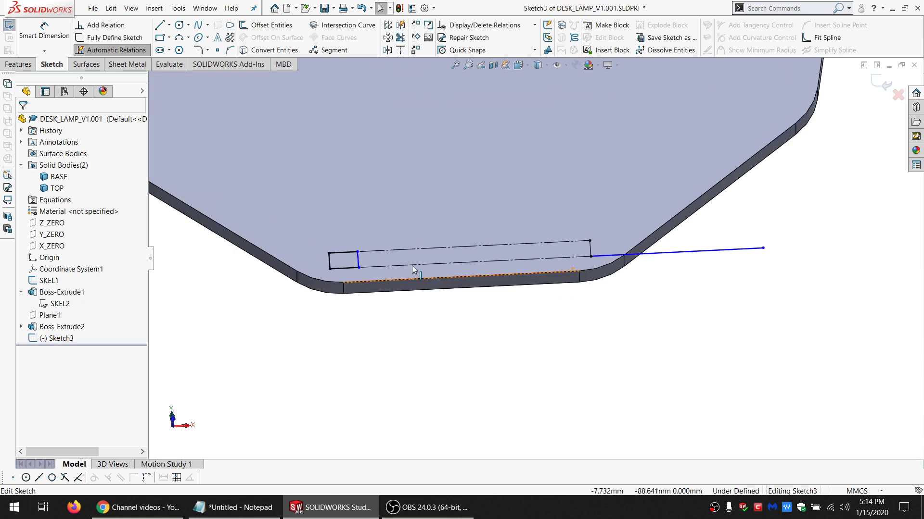
click(375, 252)
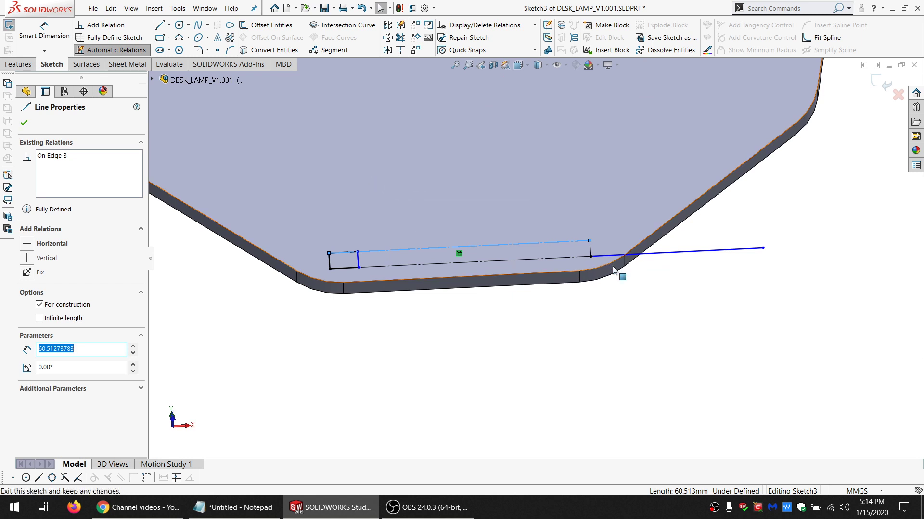
click(647, 294)
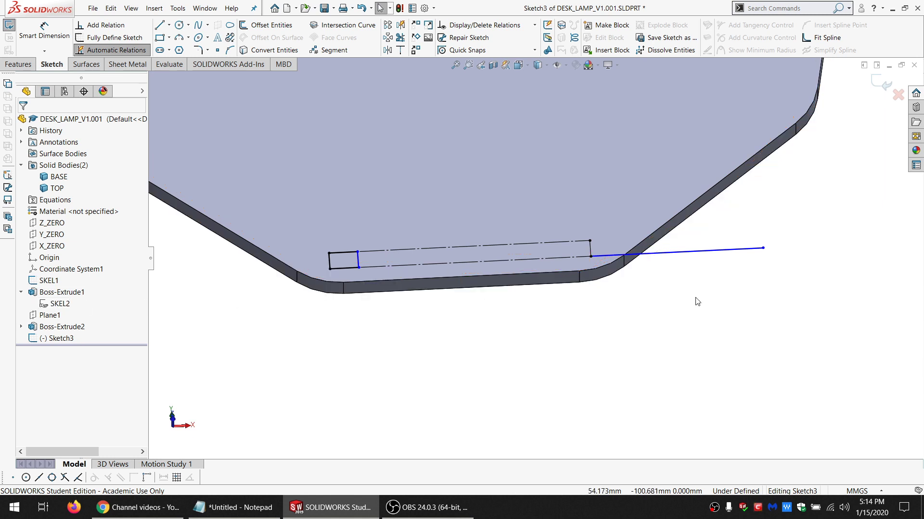
click(567, 258)
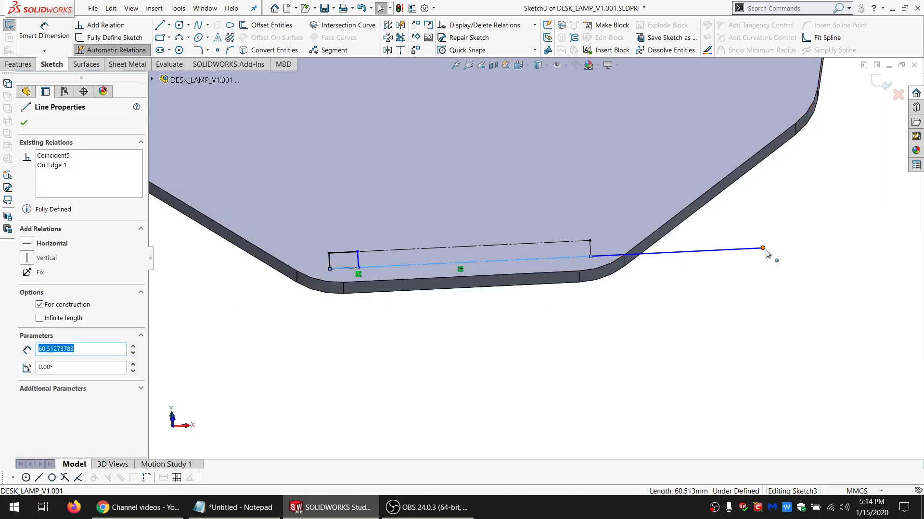
ctrl+click(762, 248)
click(48, 308)
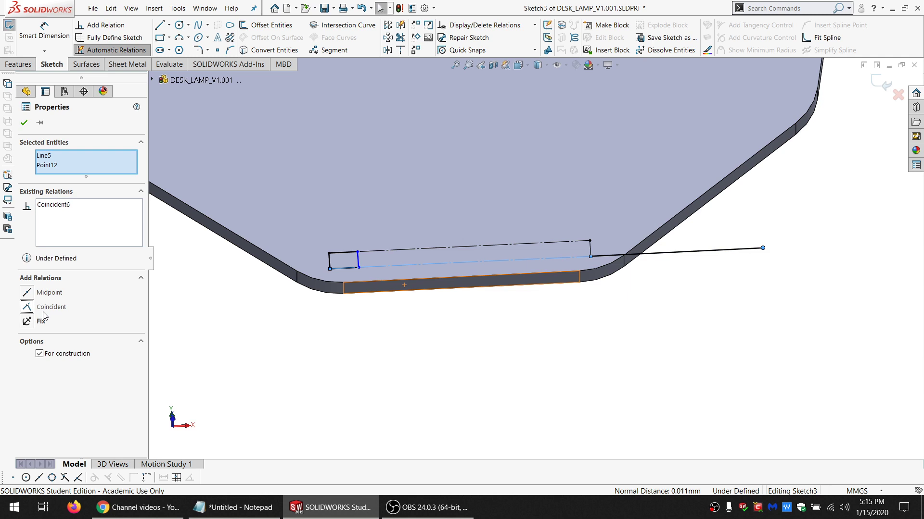
click(344, 321)
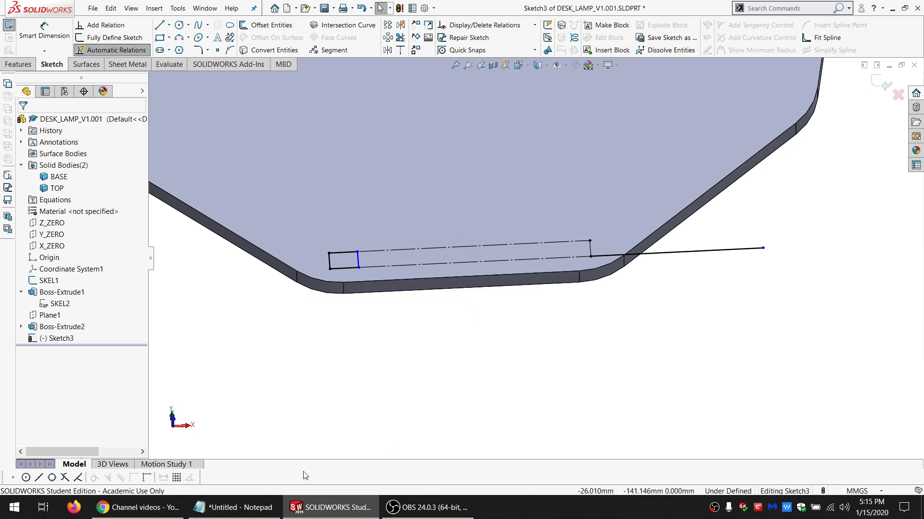
Select the "FACE_WIDE@SKEL2" reference in the Notepad notes and return to Sketch3
click(253, 506)
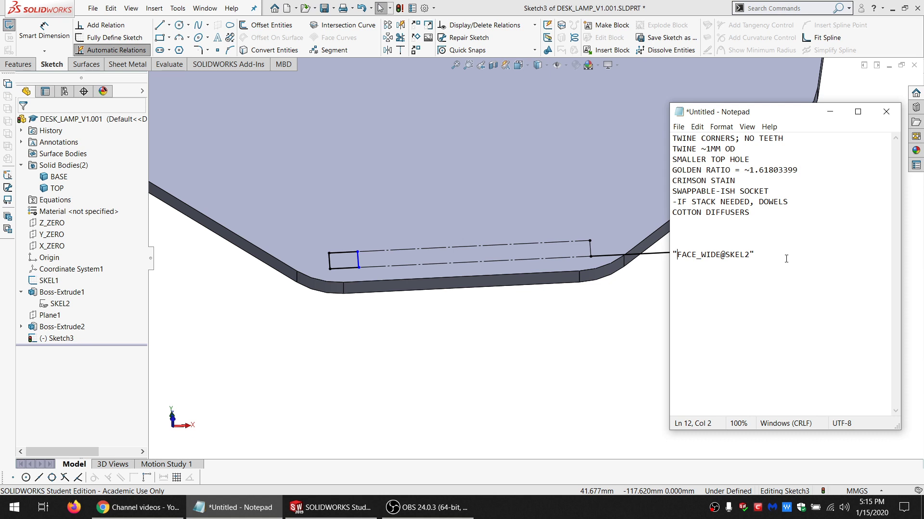
drag(786, 259, 654, 263)
key(ctrl+c)
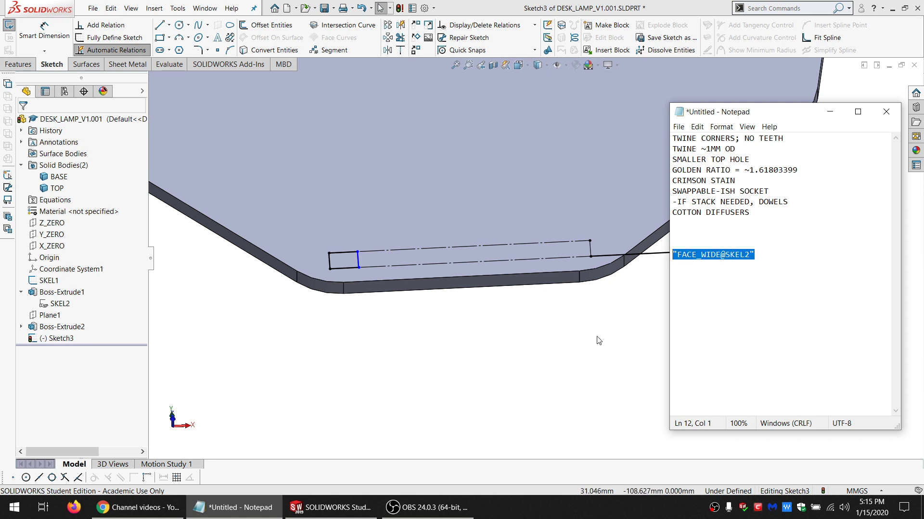
click(507, 305)
click(43, 31)
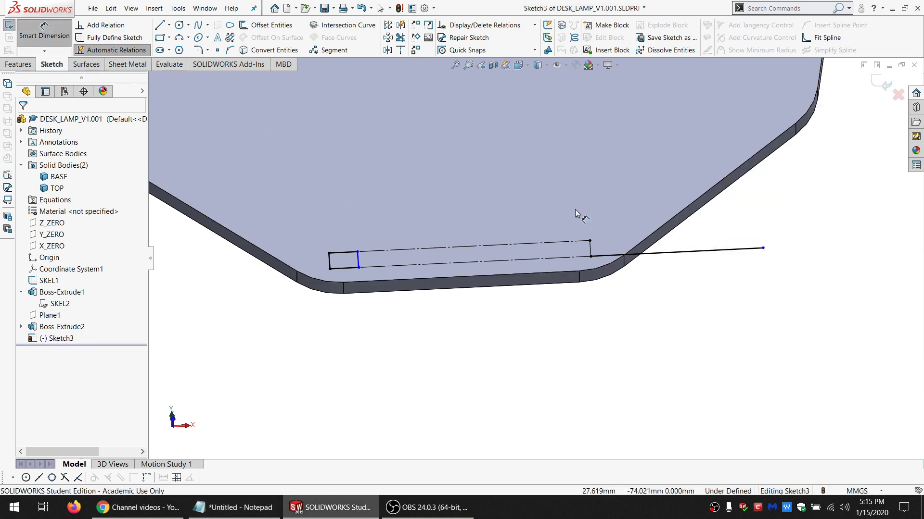
Chain collinear line segments outward from the outer line's end past the slot
click(160, 25)
scroll(536, 259, up, 5)
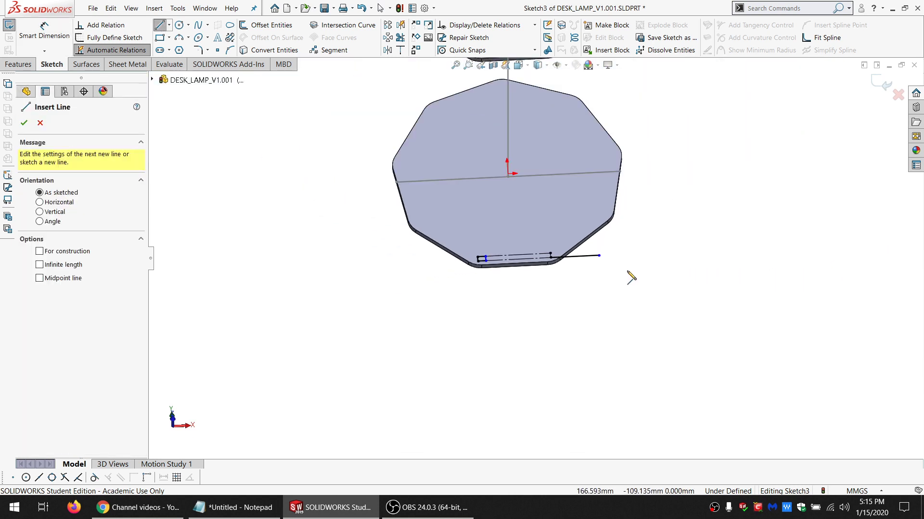
scroll(631, 276, down, 2)
click(521, 241)
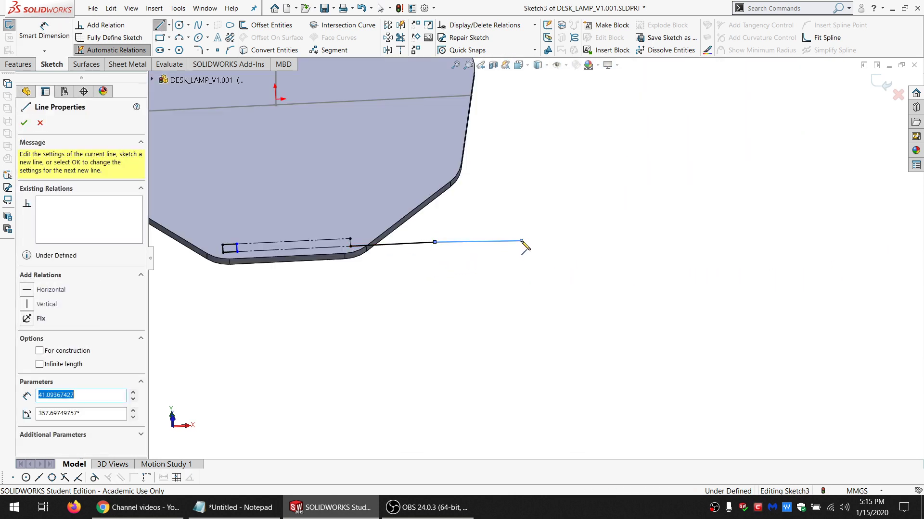
click(612, 238)
click(709, 238)
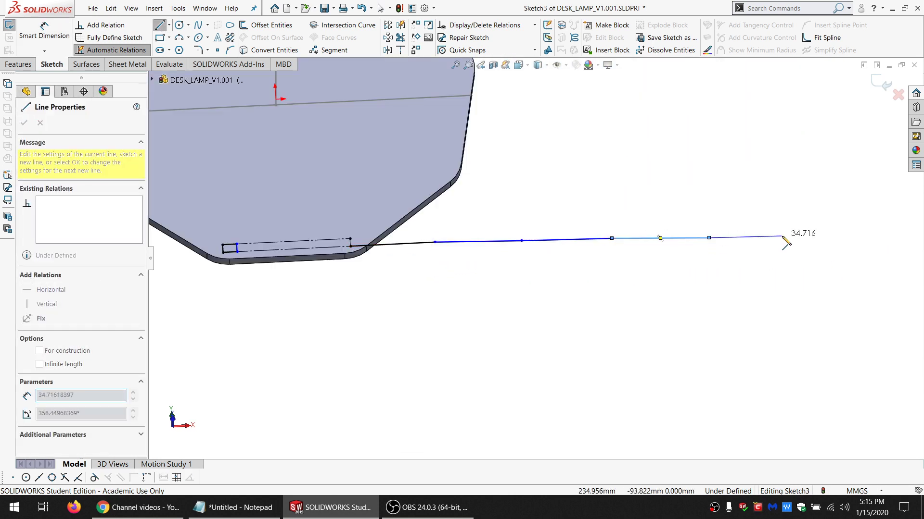
click(782, 236)
click(835, 235)
key(Escape)
key(Escape)
Make the six segments equal and dimension the first one to 40 mm
mouse_move(866, 218)
mouse_down()
mouse_move(837, 231)
mouse_move(406, 247)
mouse_up()
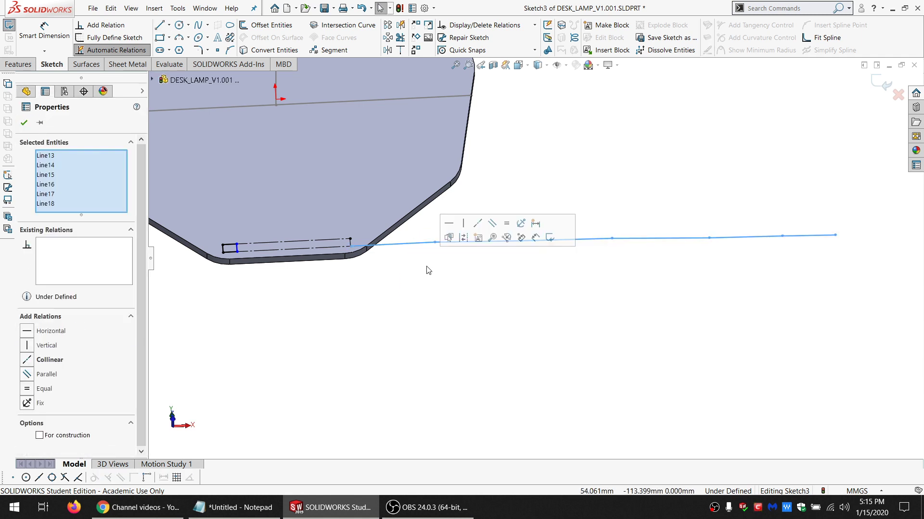
click(46, 392)
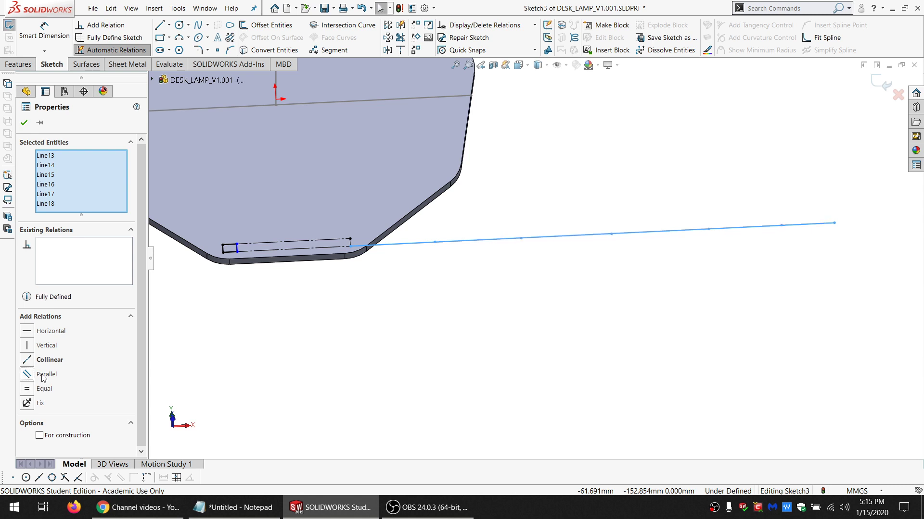
click(430, 343)
key(d)
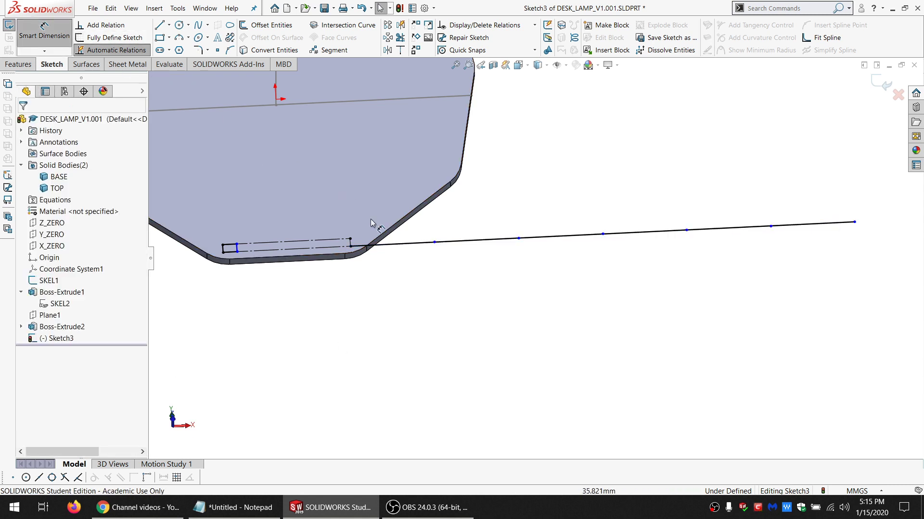
click(400, 244)
click(396, 167)
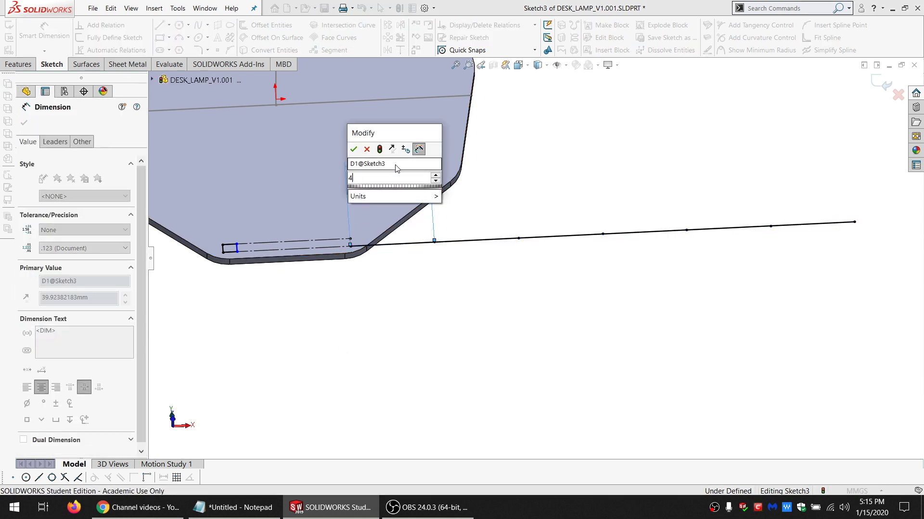
text(40)
key(Return)
Draw downward lines hanging from each segment division point
click(159, 24)
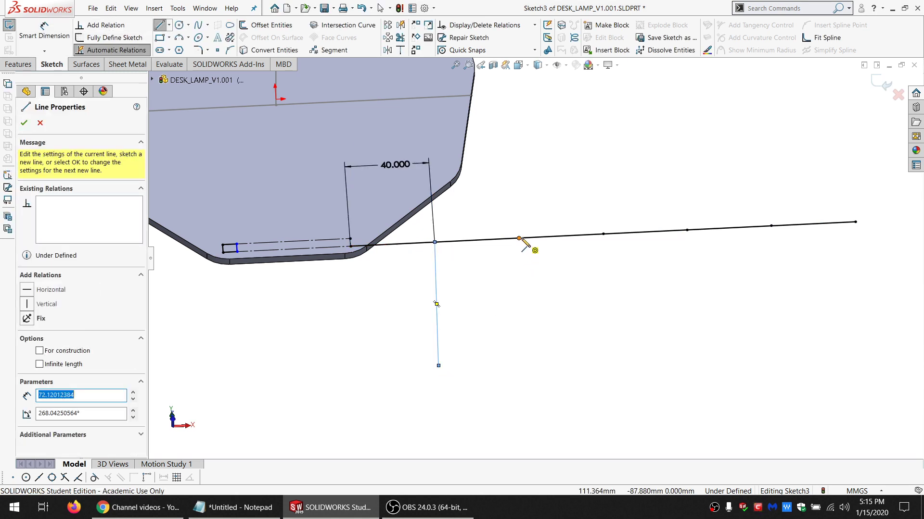
drag(519, 238, 524, 396)
drag(604, 234, 610, 393)
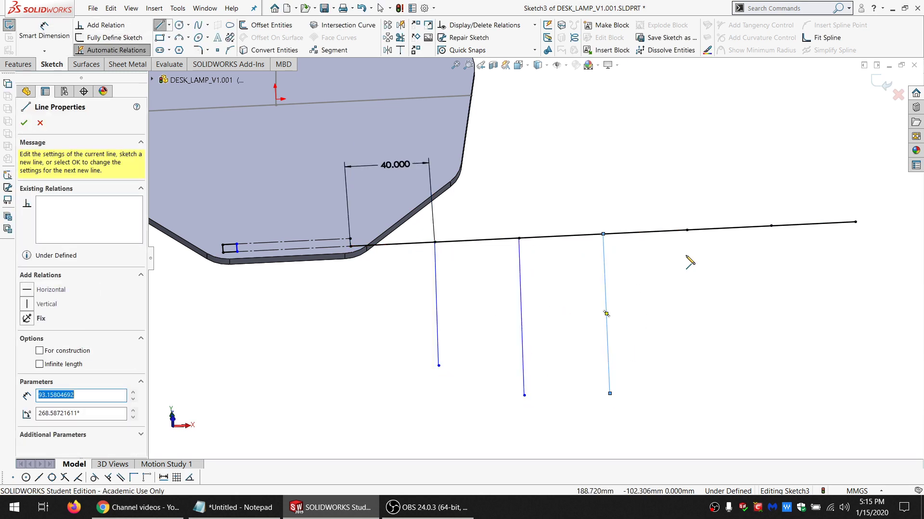
drag(686, 230, 724, 411)
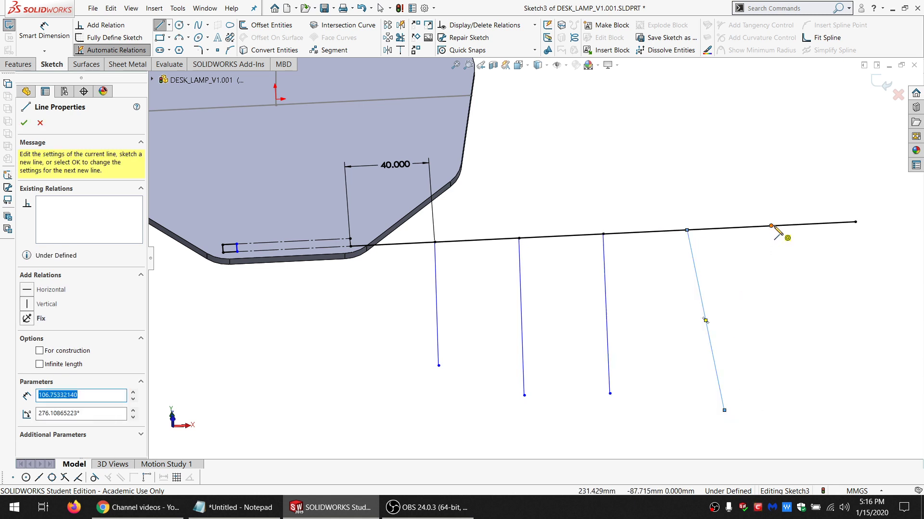
drag(771, 225, 791, 410)
drag(855, 222, 856, 399)
key(Escape)
Make the hanging lines parallel and Line14/Line19 perpendicular, then begin dimensioning the first
mouse_move(892, 286)
mouse_down()
mouse_move(546, 297)
mouse_move(435, 336)
mouse_move(385, 384)
mouse_up()
click(84, 370)
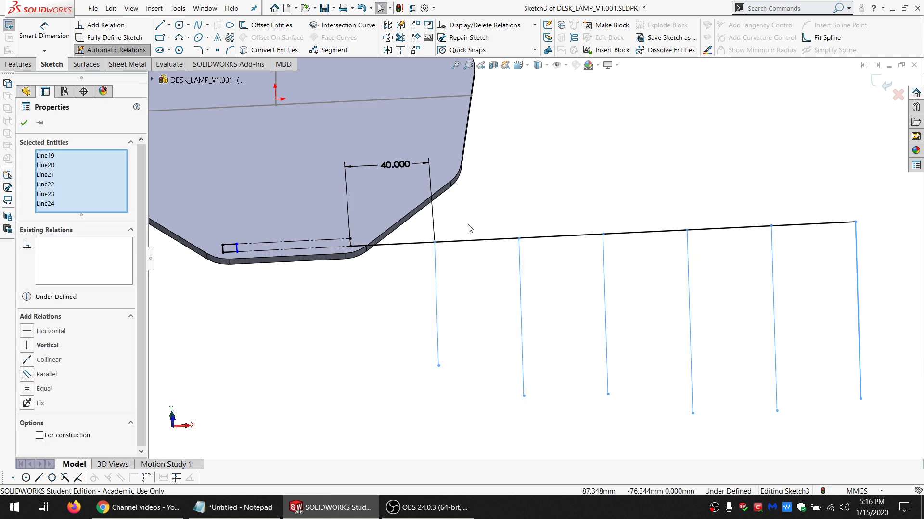
click(457, 241)
ctrl+click(436, 299)
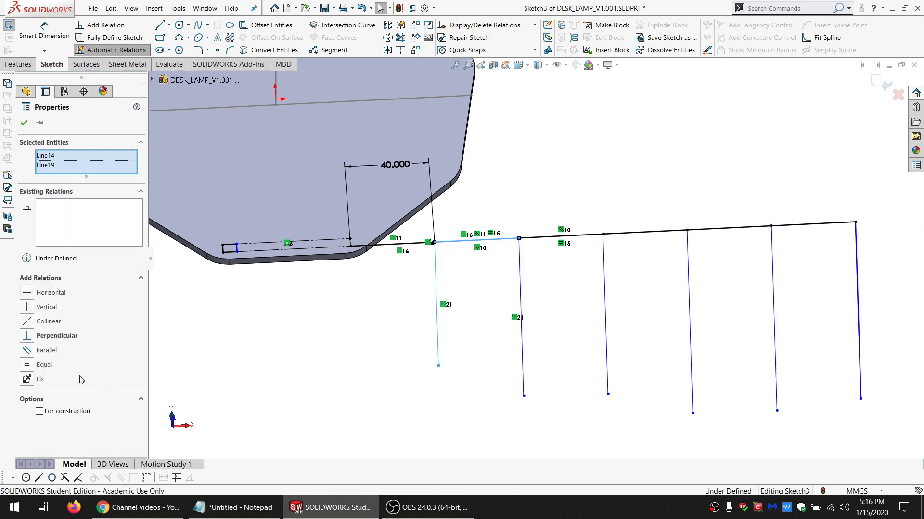
click(54, 339)
click(301, 346)
key(d)
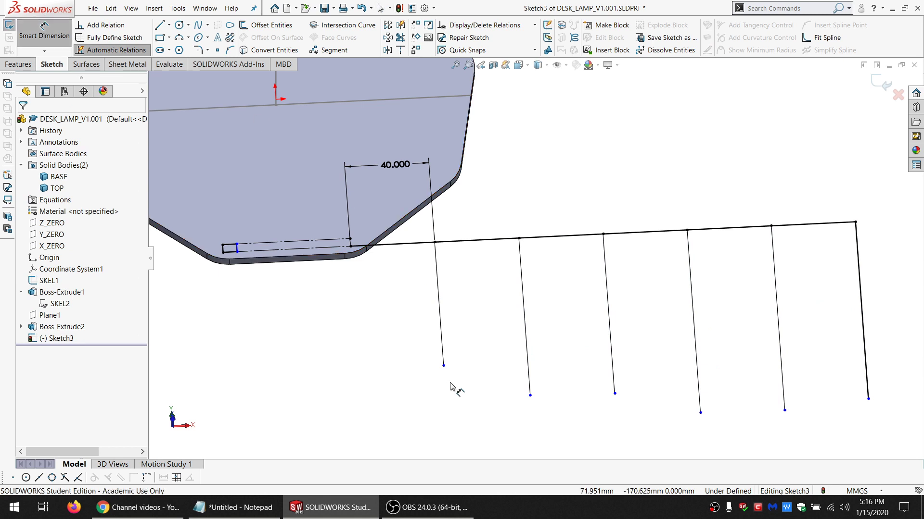
click(443, 366)
Set the first gap dimension to ="FACE_WIDE@SKEL2"/"MATL_THK@Default", giving 13.447
click(420, 244)
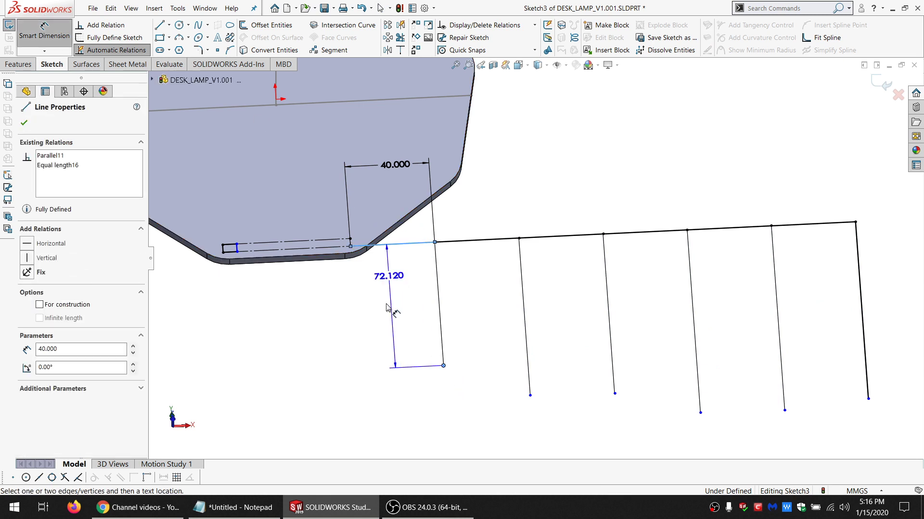
click(386, 308)
text(=)
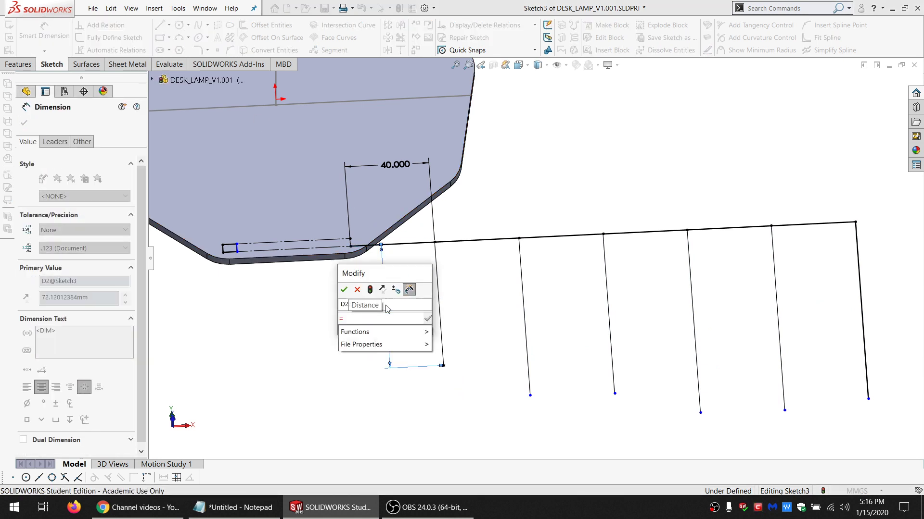
key(ctrl+v)
text(/ M)
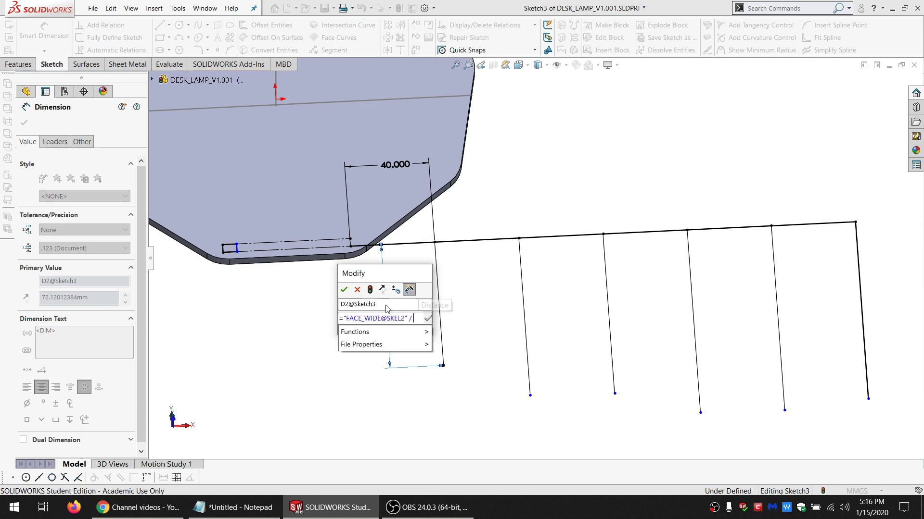
click(380, 332)
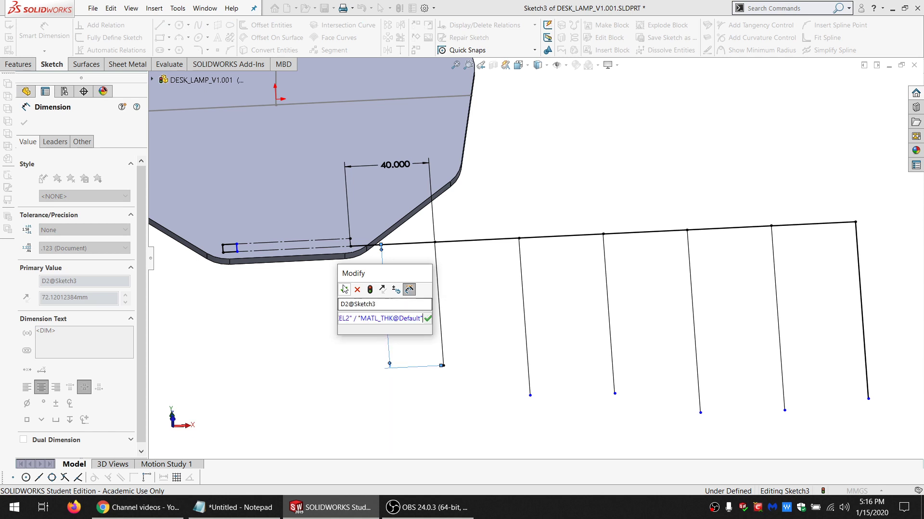
click(344, 289)
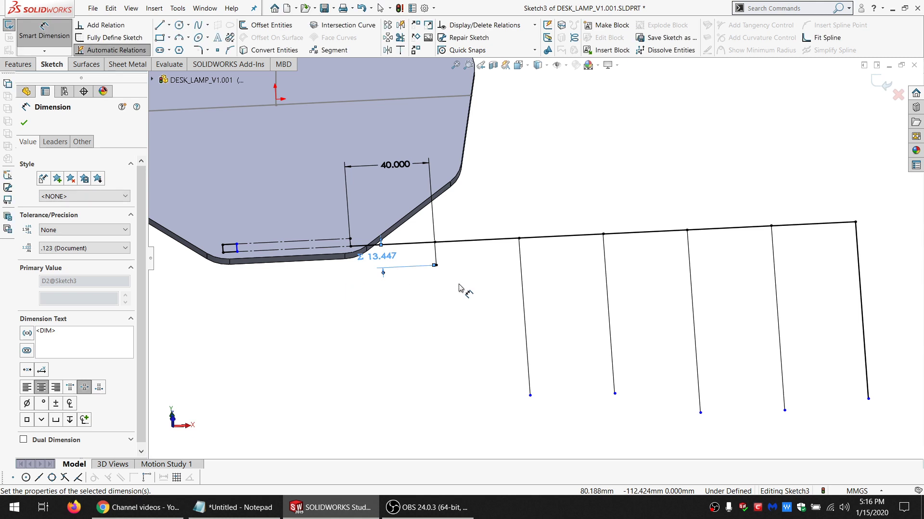
scroll(516, 284, up, 3)
key(Escape)
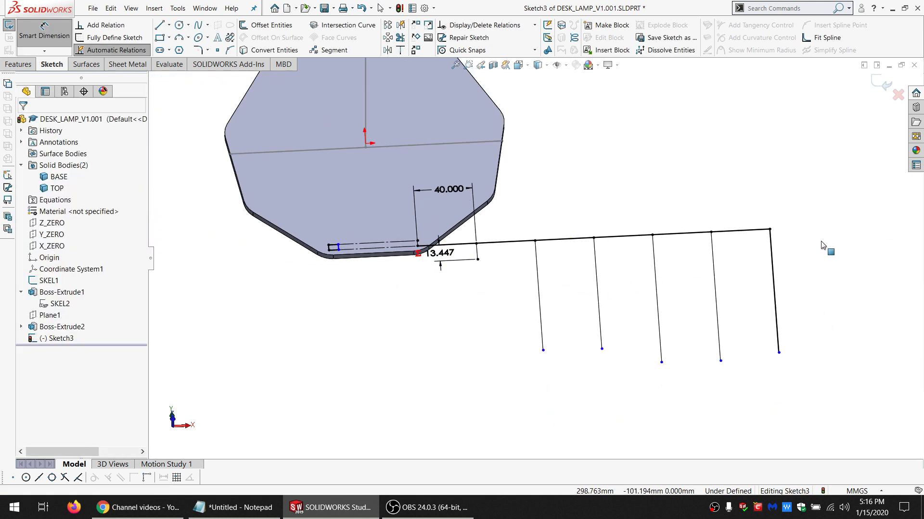
Convert all the layout lines in Sketch3 to construction geometry
mouse_move(837, 229)
mouse_down()
mouse_move(803, 210)
mouse_move(574, 202)
mouse_move(504, 212)
mouse_move(454, 235)
mouse_move(487, 328)
mouse_move(562, 387)
mouse_up()
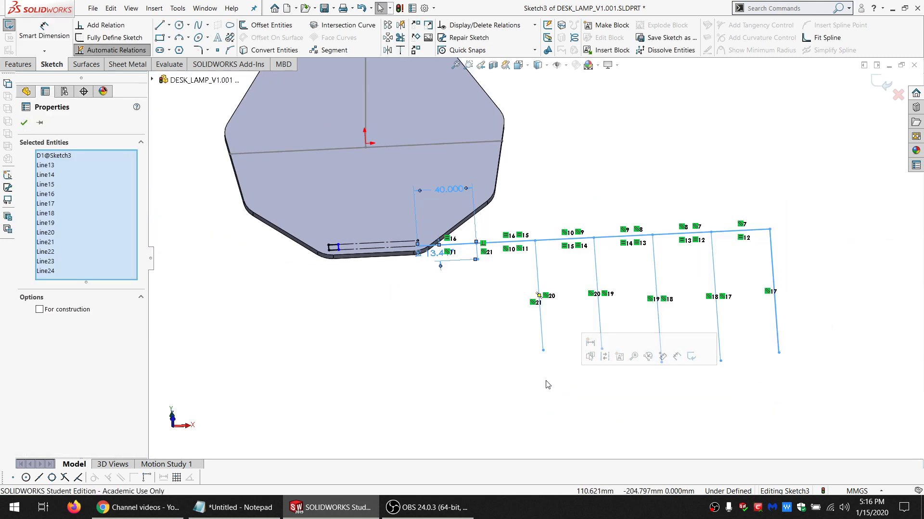
click(60, 310)
key(Escape)
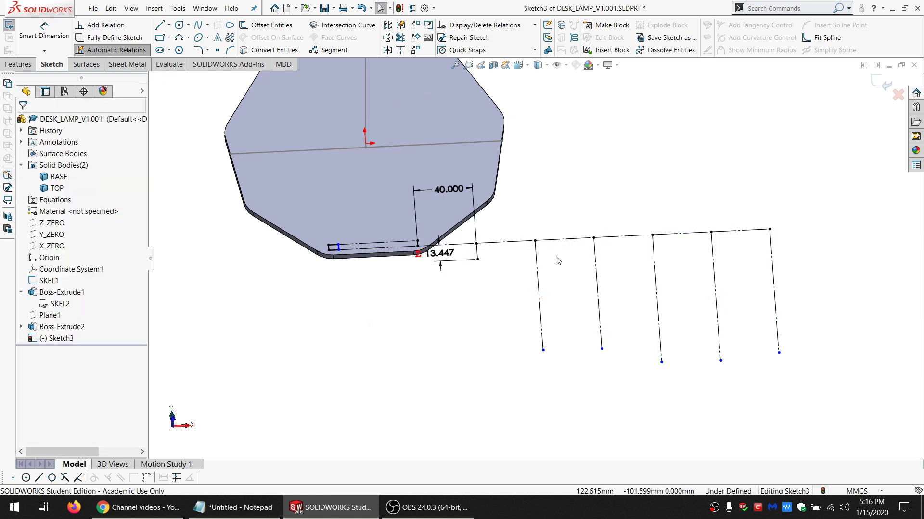
scroll(426, 244, down, 4)
scroll(528, 260, up, 1)
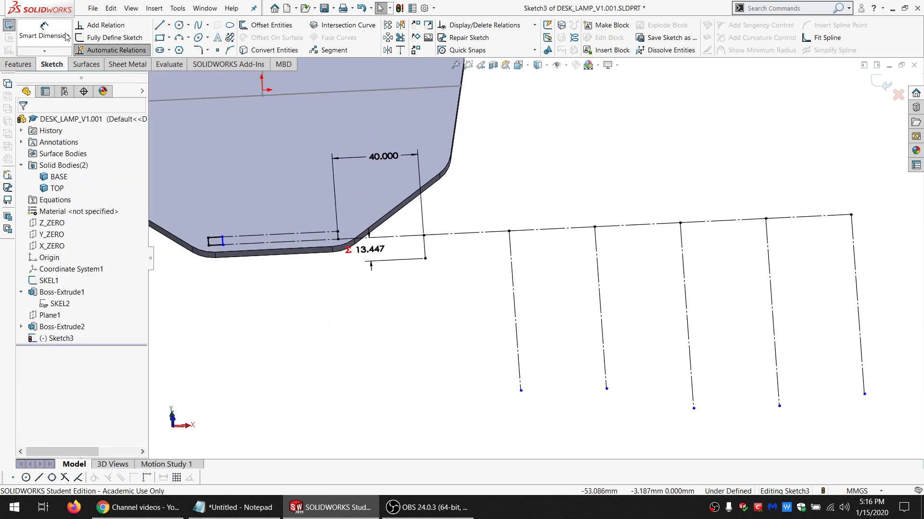
Dimension the second hanging line from the top construction line as =("D2@Sketch3"-1)/2, giving 6.224
click(44, 32)
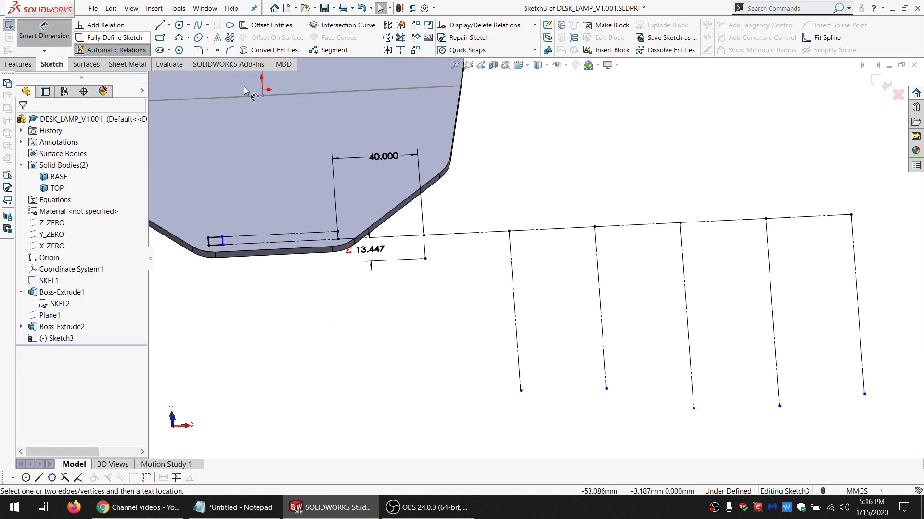
click(520, 390)
click(491, 235)
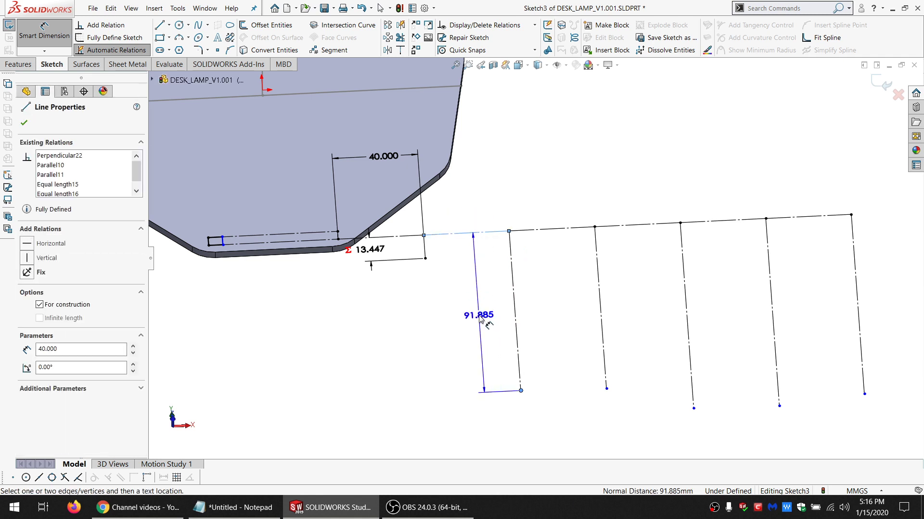
click(478, 314)
text(=)
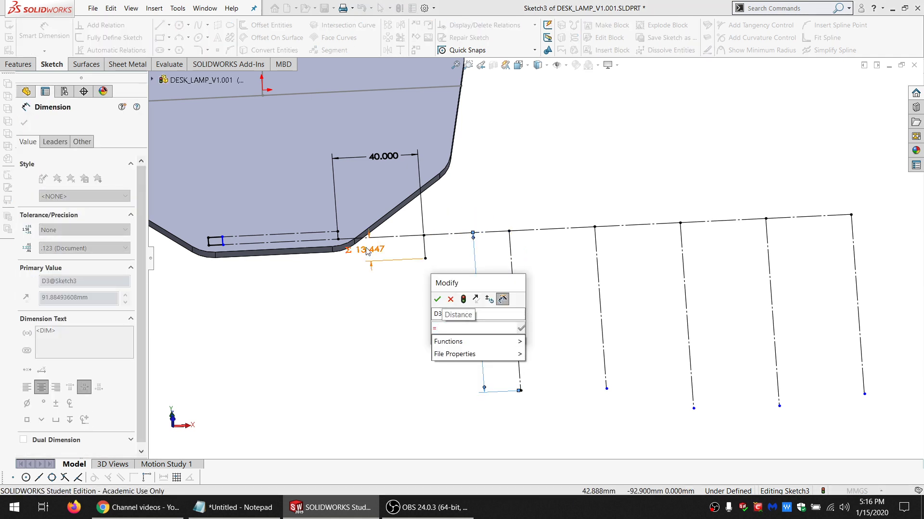
click(366, 251)
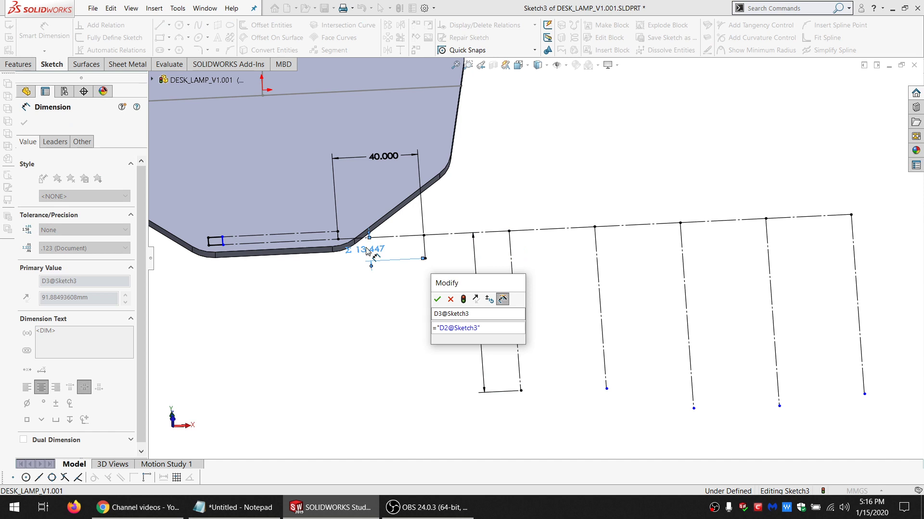
key(Home)
text(()
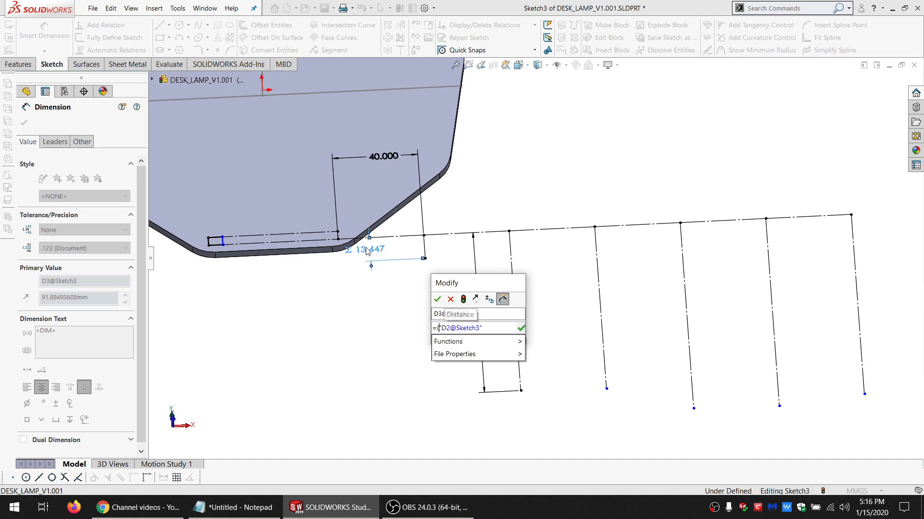
text( - 1)
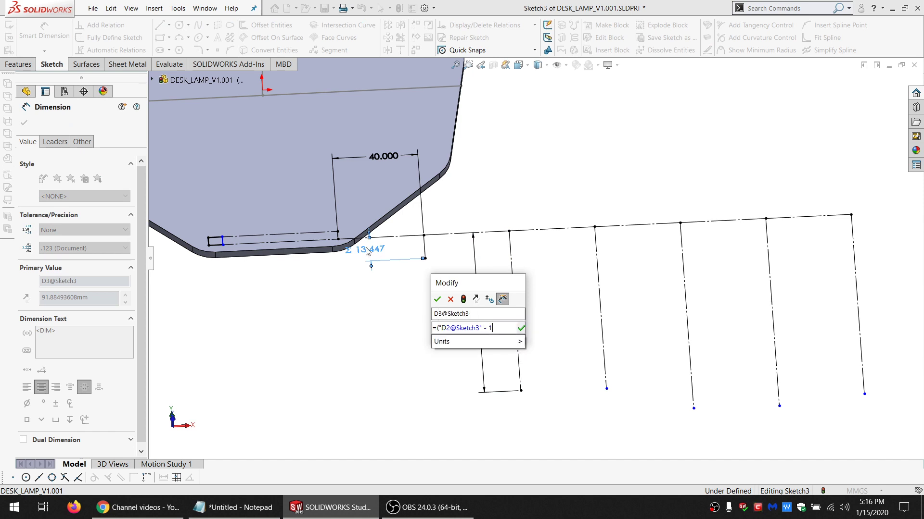
text() / 2)
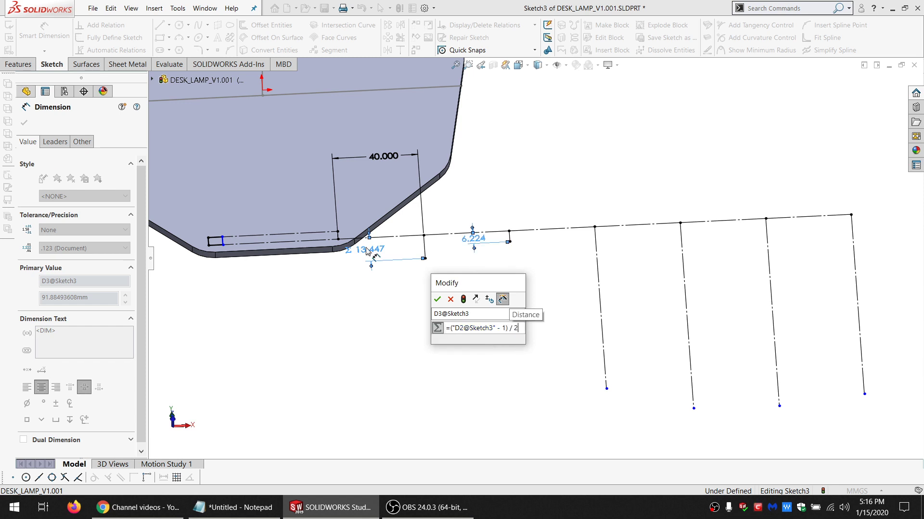
key(Return)
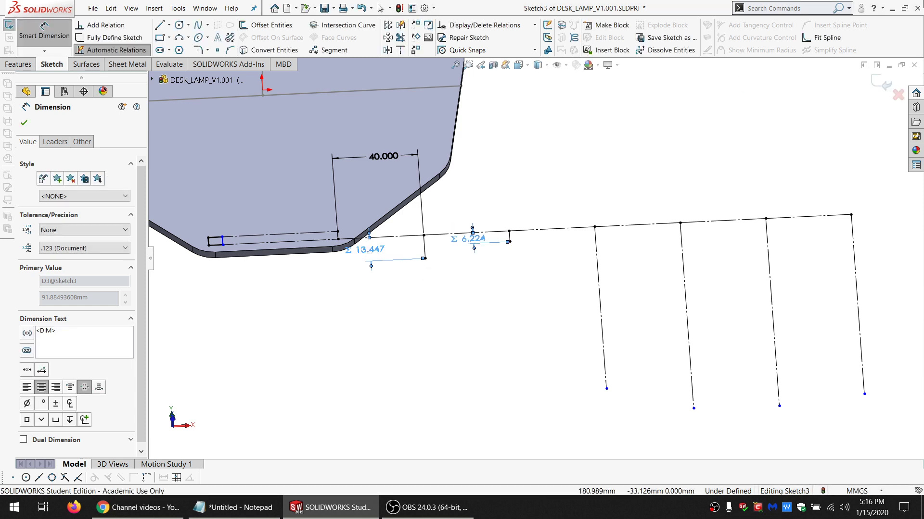
Dimension the third hanging line from the top construction line as =INT("D3@Sketch3"), giving 6.000
click(606, 389)
click(561, 231)
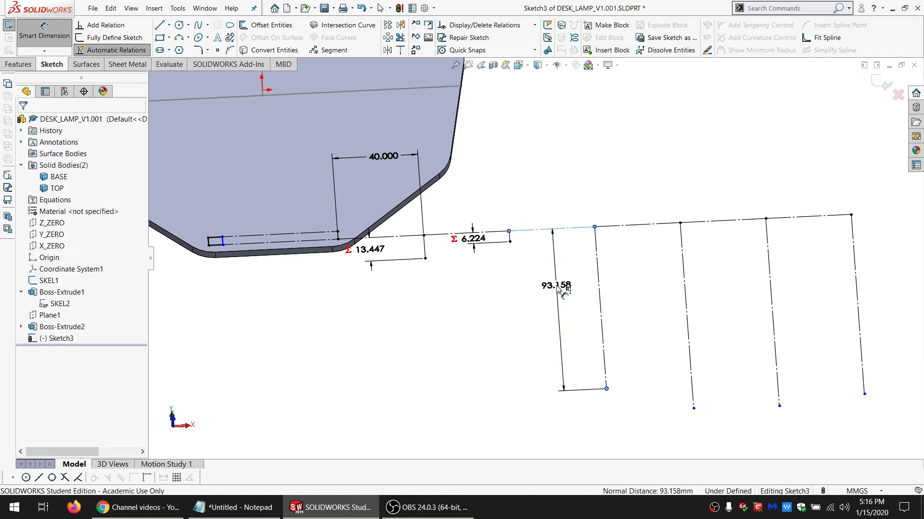
click(553, 289)
text(=)
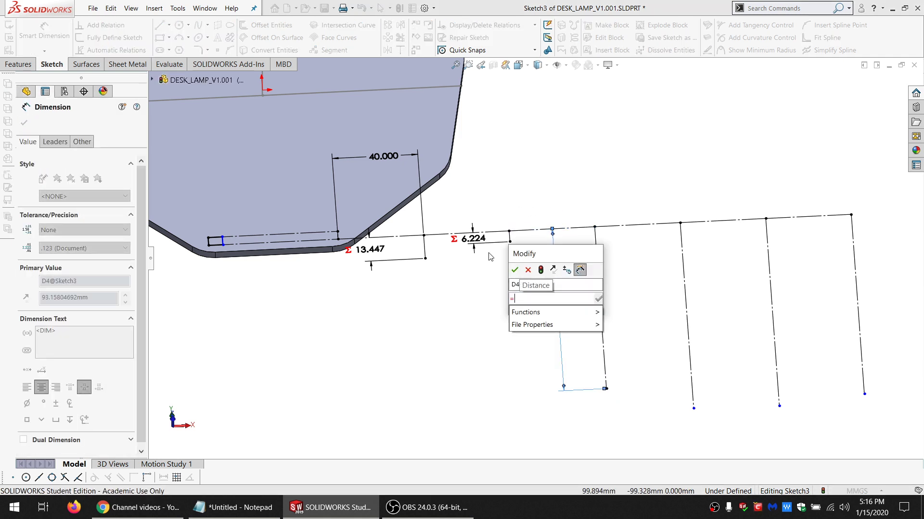
text(INT()
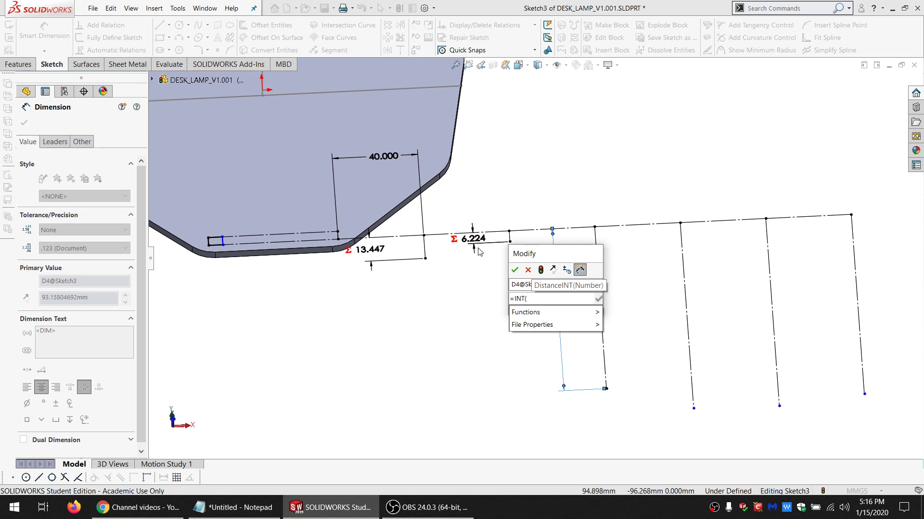
click(476, 249)
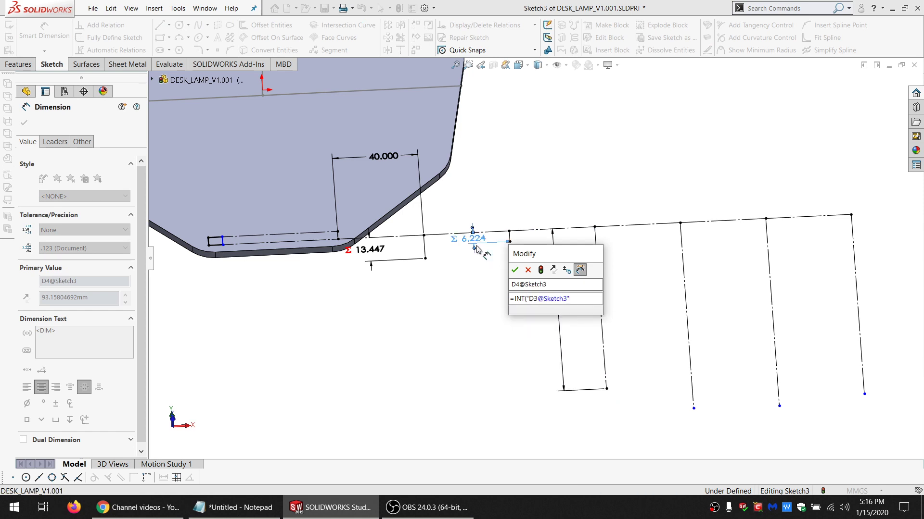
text())
key(Return)
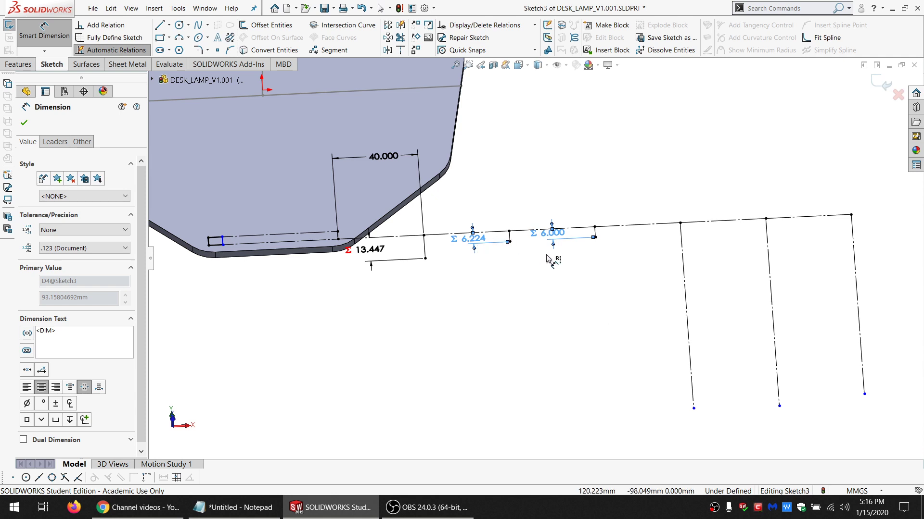
Move the 6.000 dimension label lower left and reopen its value for editing
click(628, 295)
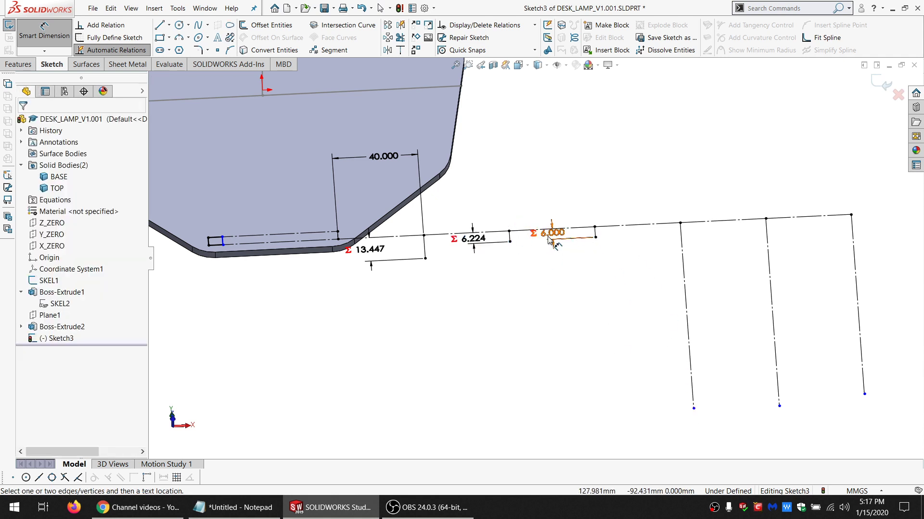
drag(552, 233, 566, 284)
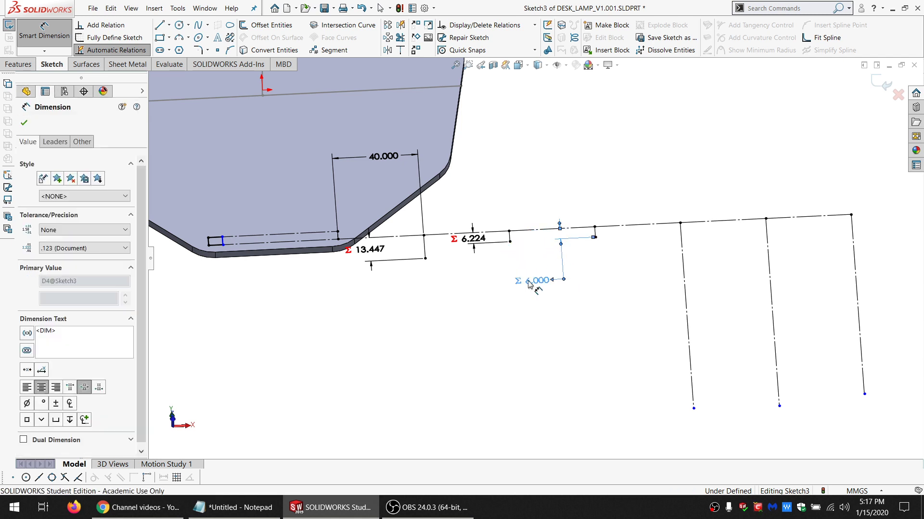
double_click(538, 281)
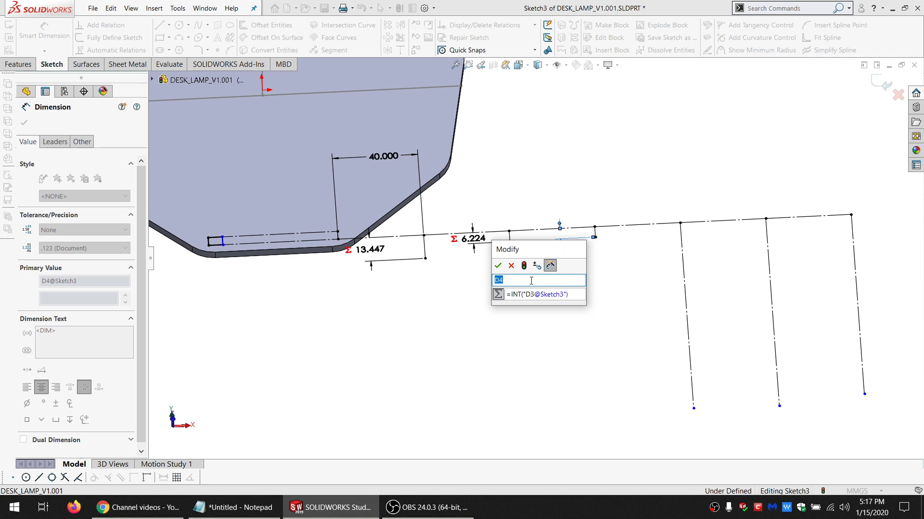
Confirm the 6.000 dimension and add a 7.000 dimension driven by ="D4@Sketch3"+1
click(511, 266)
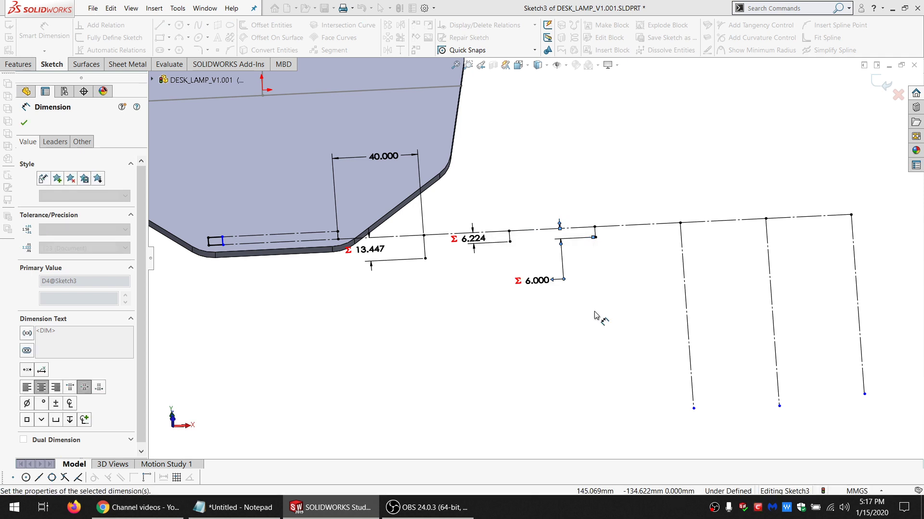
click(694, 408)
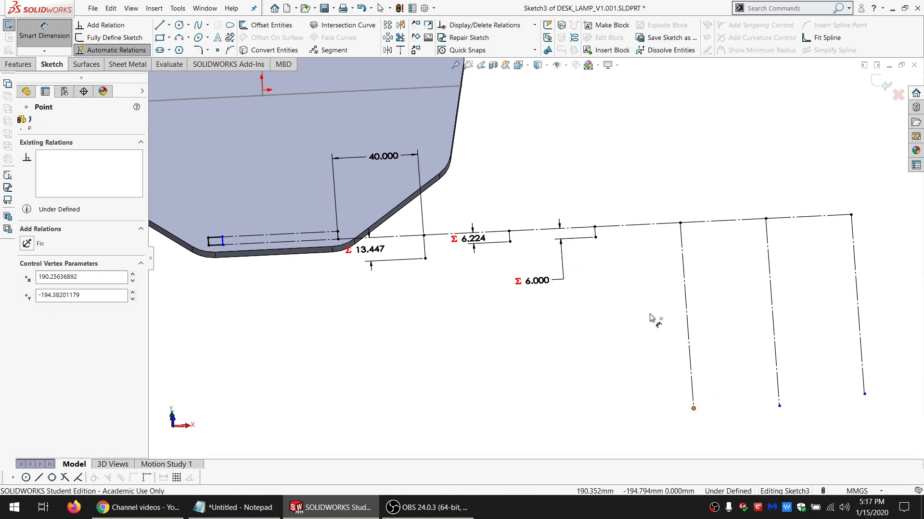
click(641, 253)
click(625, 269)
text(=)
click(537, 281)
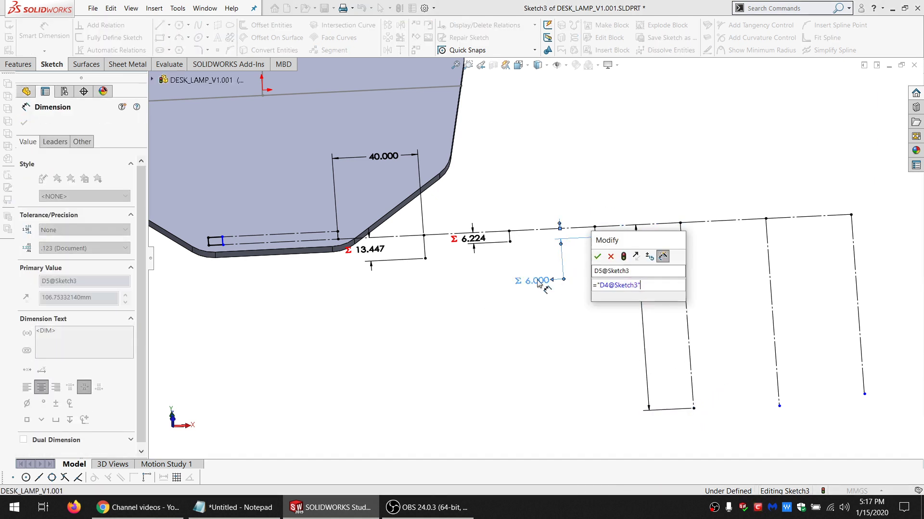
text(+ 1)
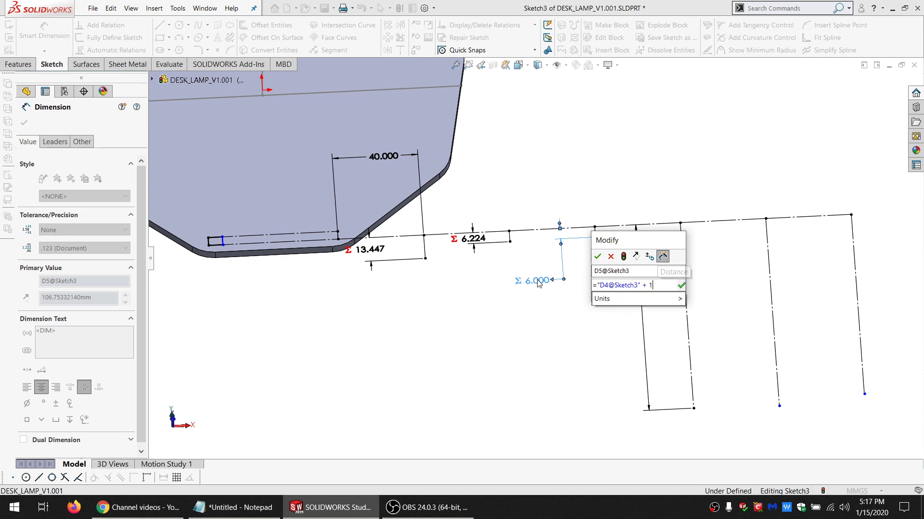
key(Return)
Name the new dimension FACE_FINGER_CNT and copy the name for the notes
click(636, 271)
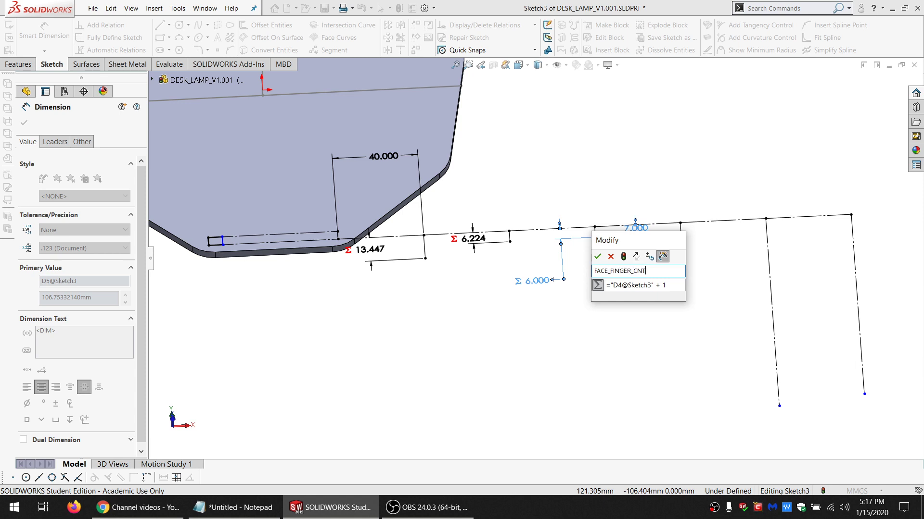
drag(655, 273, 564, 277)
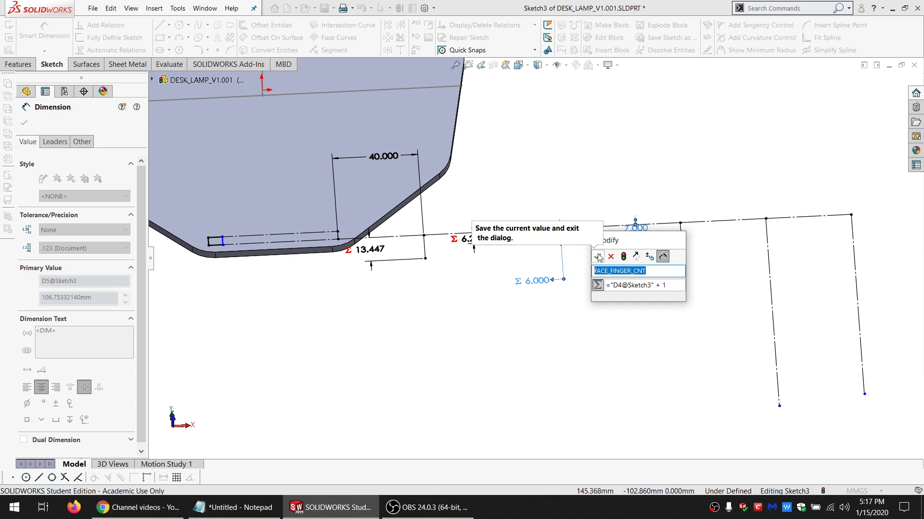
click(235, 507)
Paste FACE_FINGER_CNT into the notes and trim it into the quoted ="FACE_FINGER_CNT@Sketch3" line
click(801, 273)
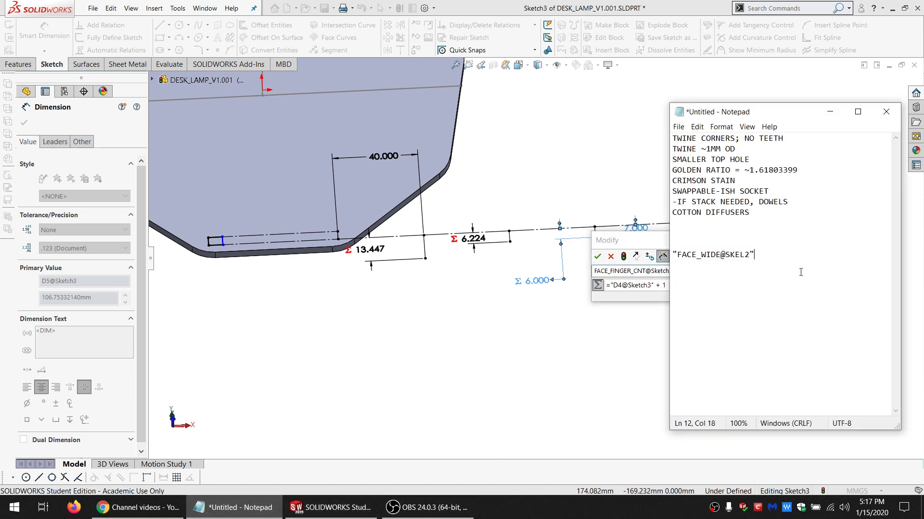
click(663, 287)
text(1)
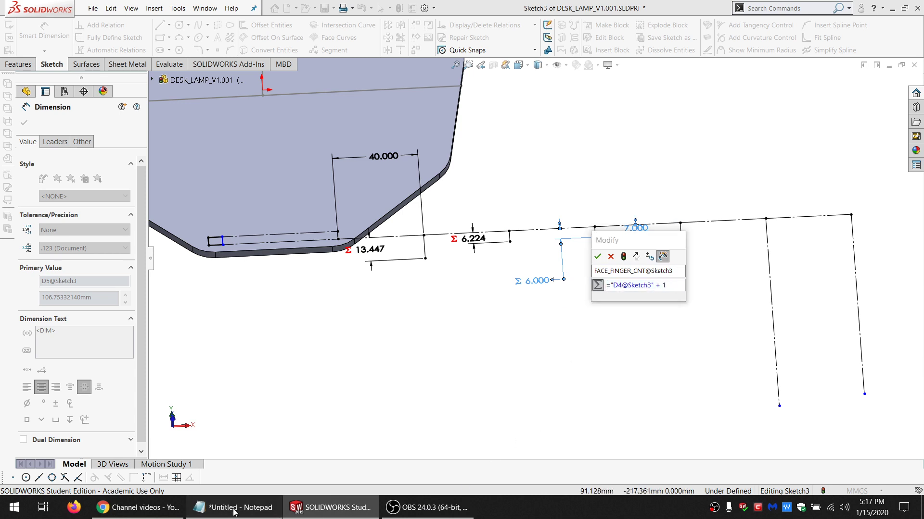
click(235, 507)
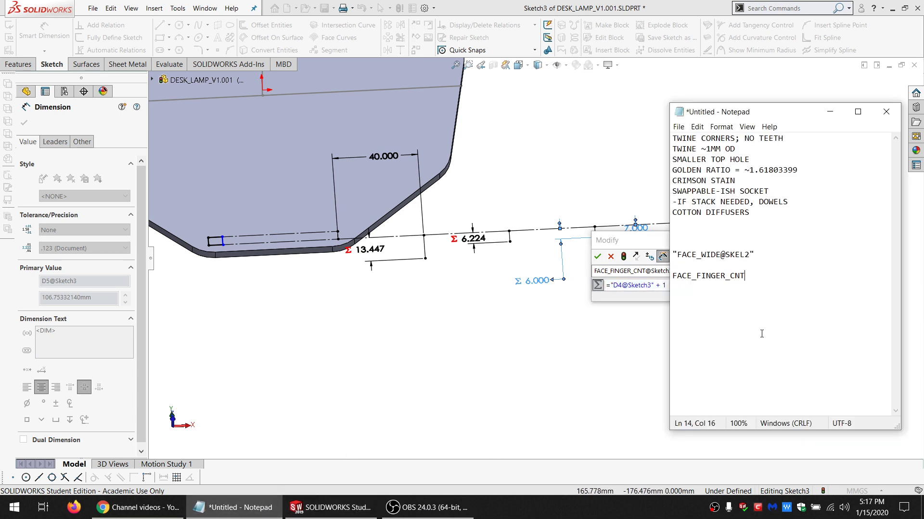
text(="D4@Sketch3" + 1)
drag(735, 286, 694, 286)
key(ctrl+x)
key(Up)
key(End)
text(=")
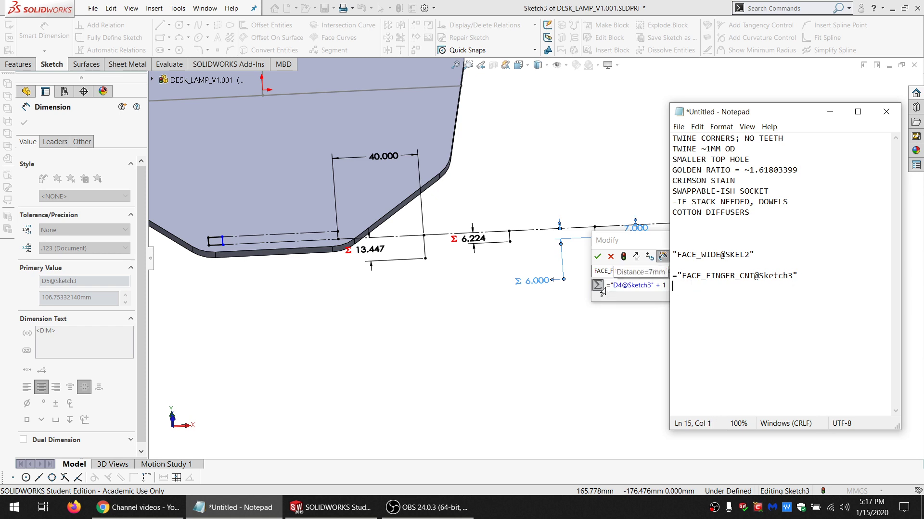
click(598, 257)
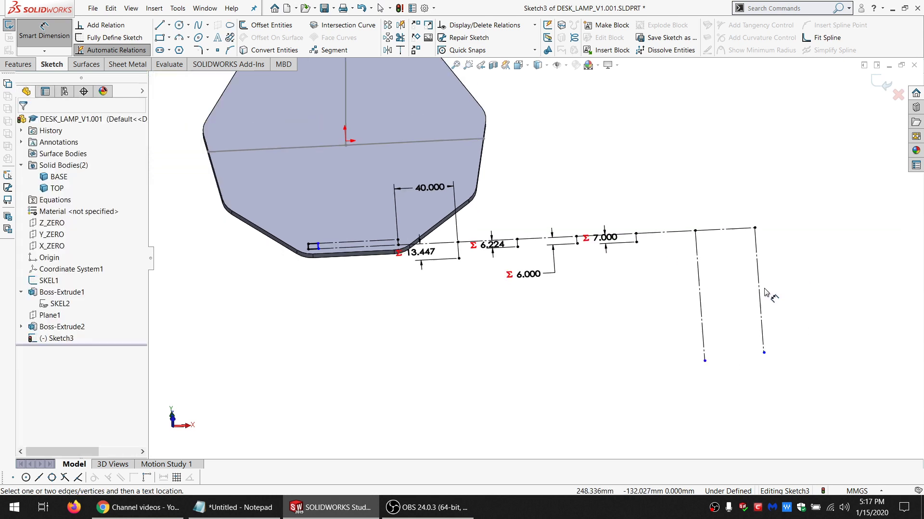
Dimension the right and left vertical construction lines to 100 mm each
click(680, 298)
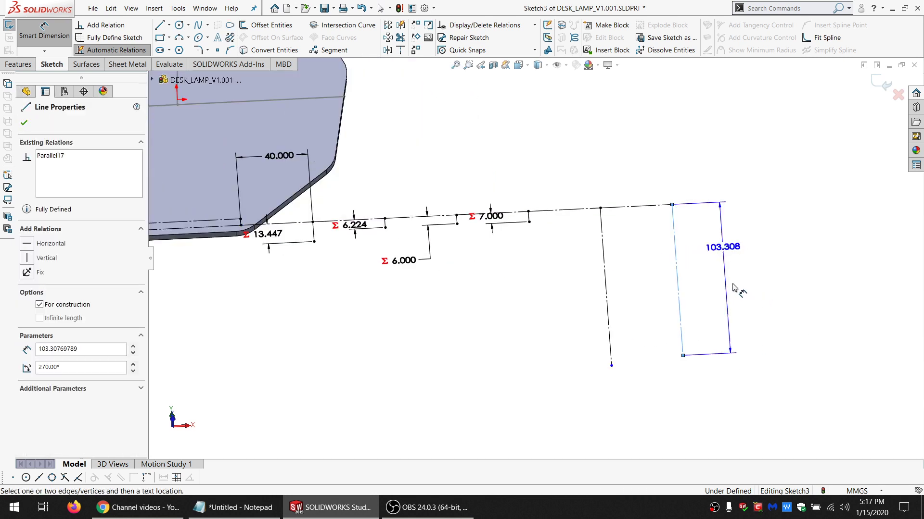
click(724, 286)
text(100)
key(Return)
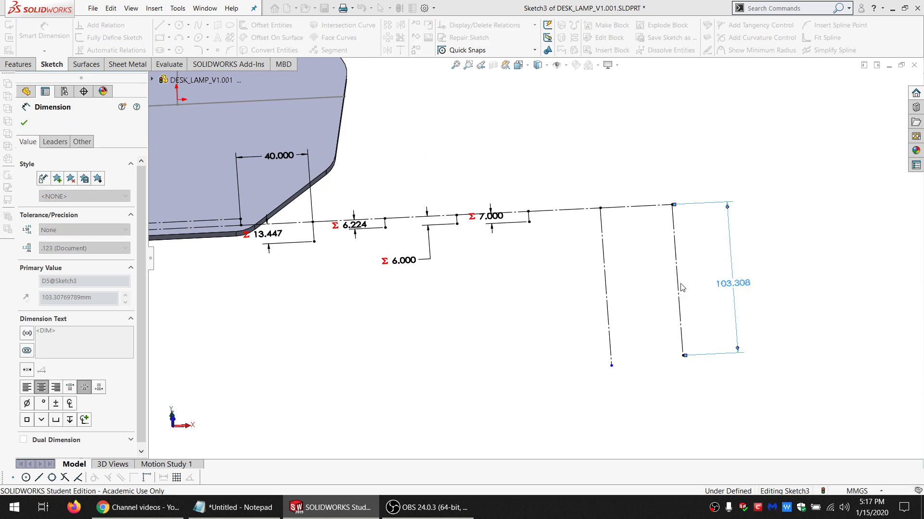
click(607, 303)
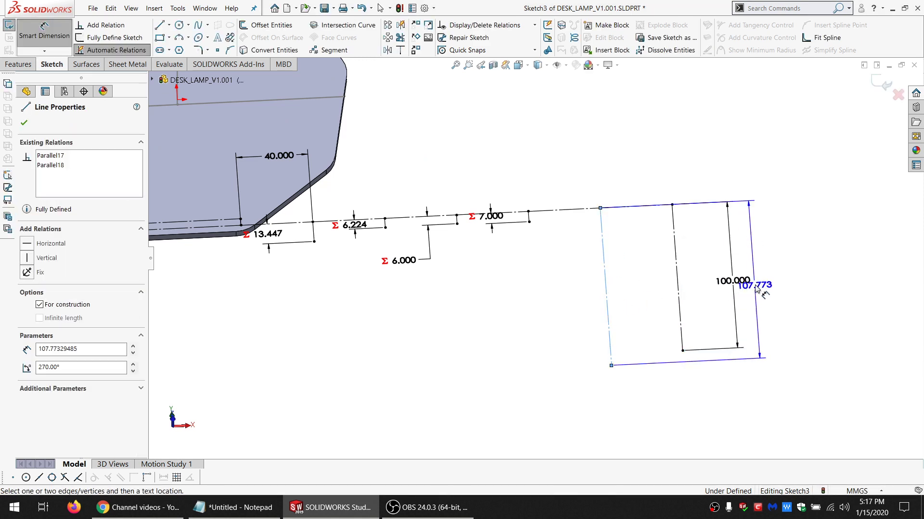
click(771, 285)
text(100)
key(Return)
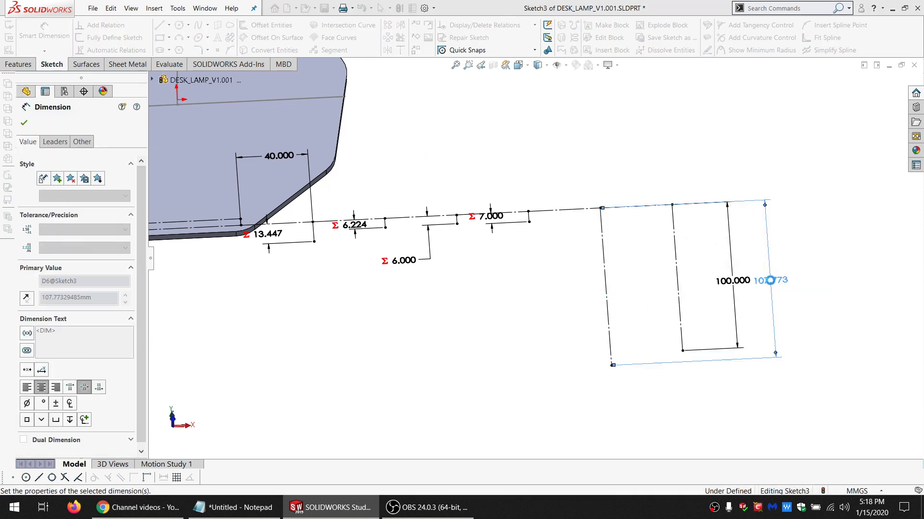
key(Escape)
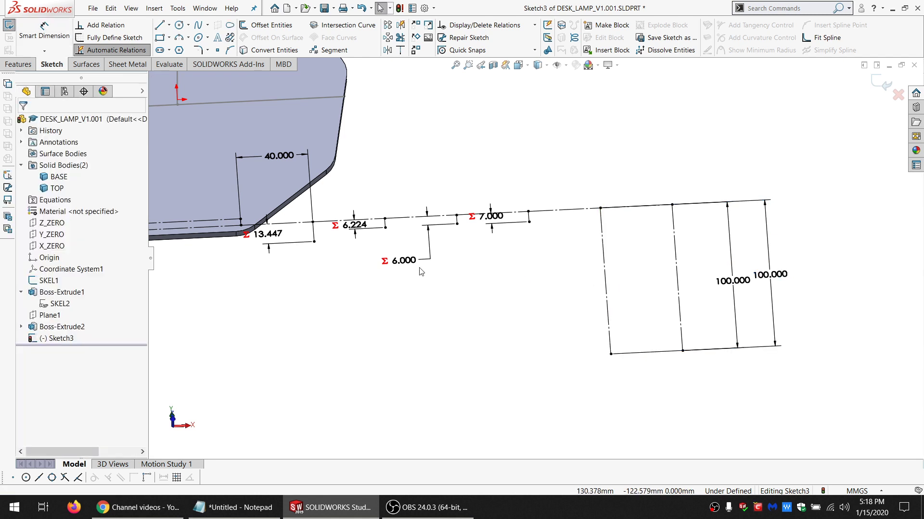
Move one 100 mm dimension beside the left lines and open it for editing
scroll(421, 272, up, 3)
scroll(374, 279, down, 2)
scroll(410, 286, down, 3)
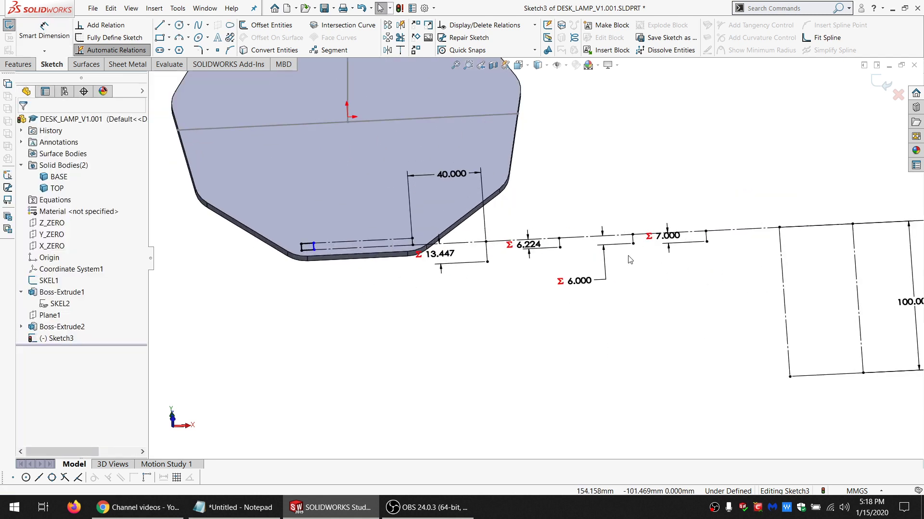
scroll(237, 248, up, 3)
scroll(429, 247, down, 4)
scroll(429, 247, up, 3)
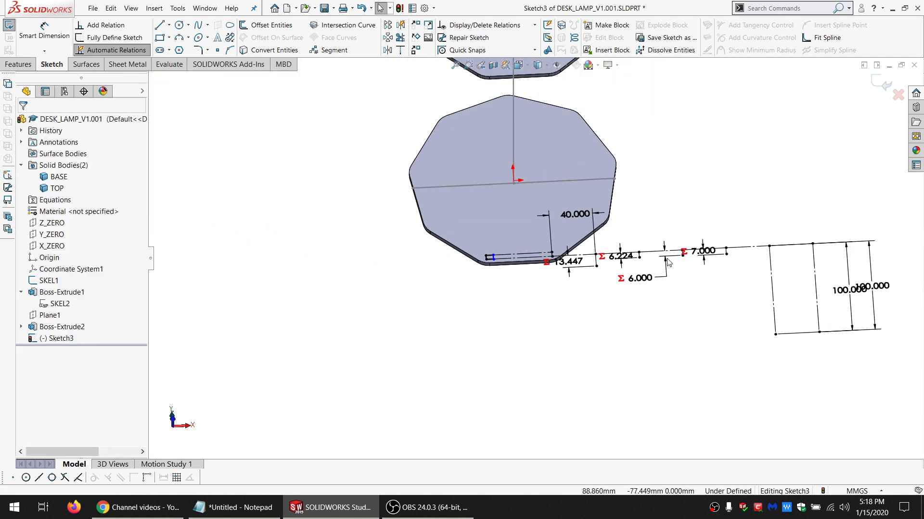
scroll(704, 311, down, 4)
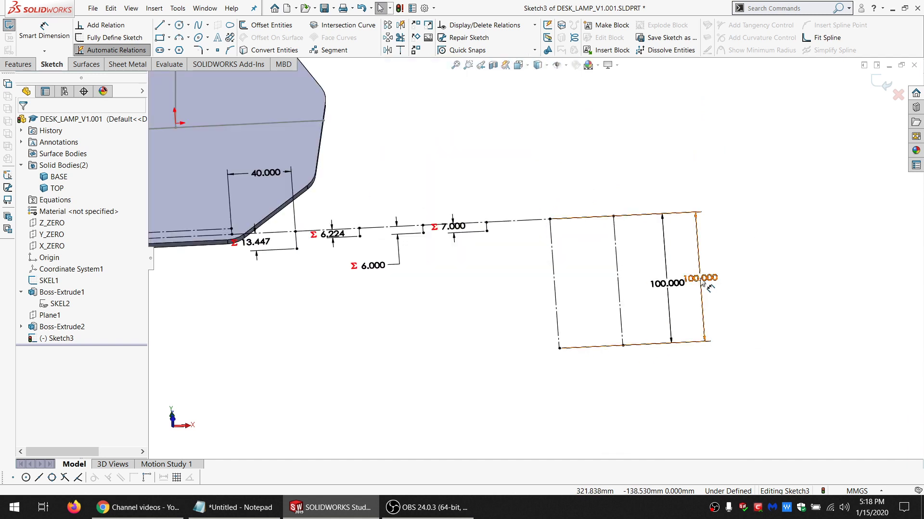
drag(704, 312, 586, 312)
double_click(586, 303)
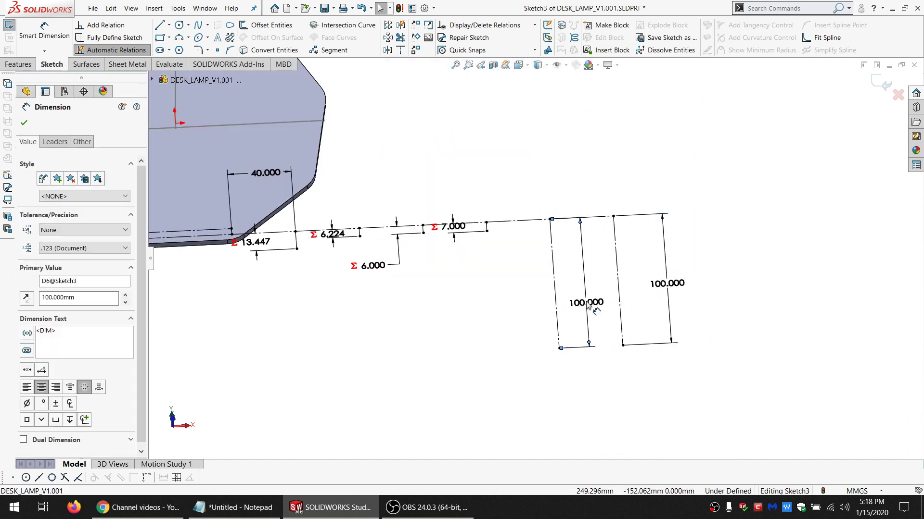
Start the equation by pasting the FACE_FINGER_CNT reference from the notes in parentheses
text(=)
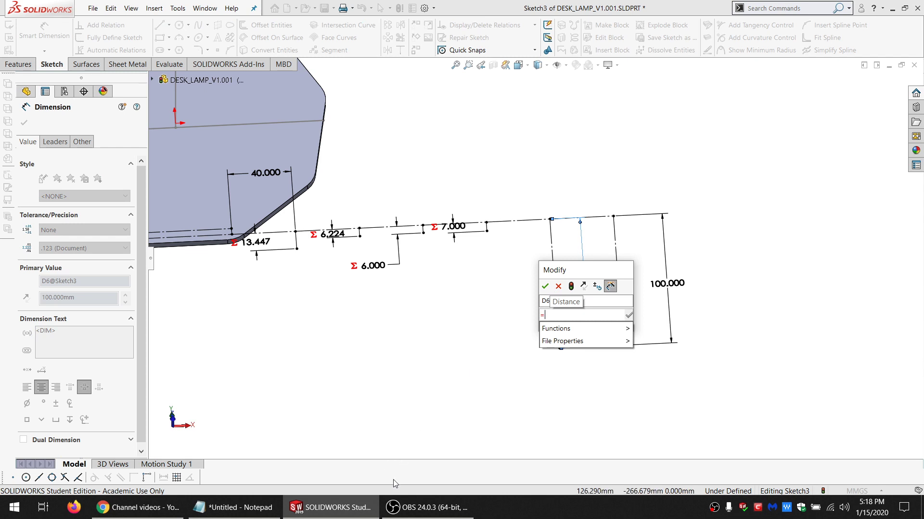
click(234, 508)
drag(811, 275, 675, 278)
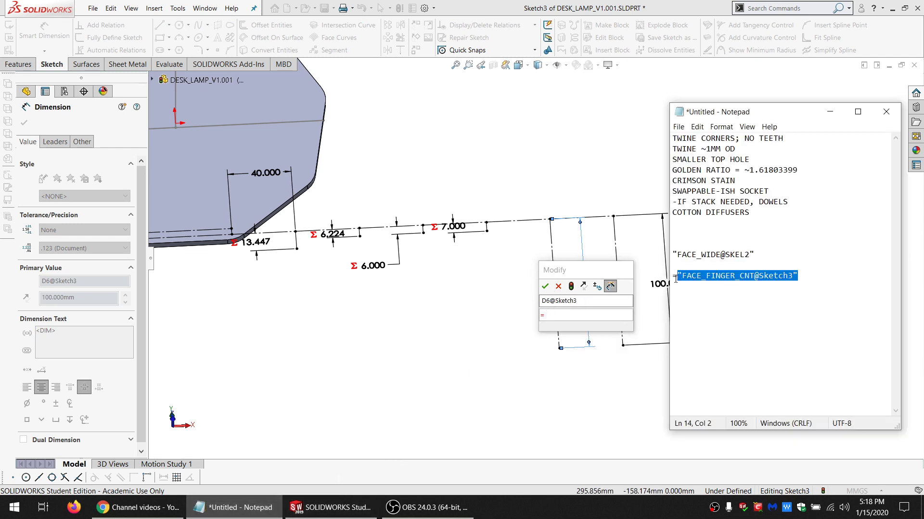
click(578, 316)
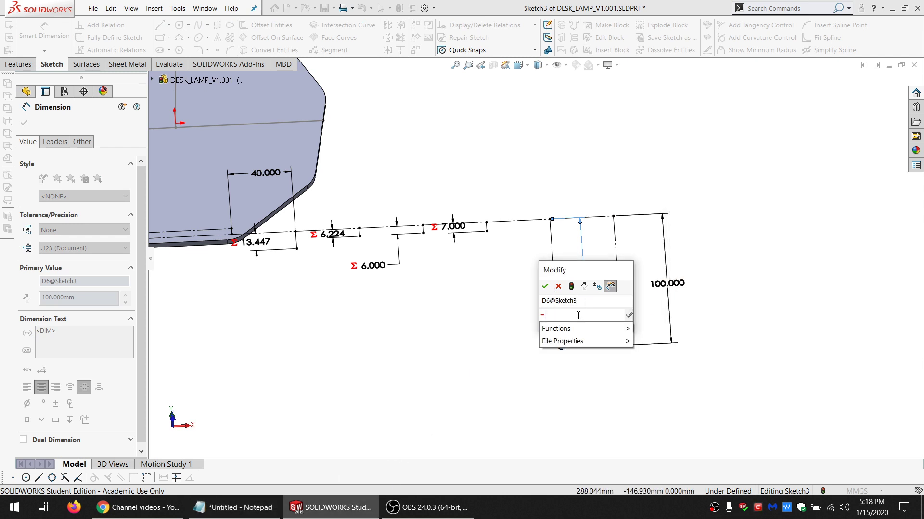
text(()
key(ctrl+v)
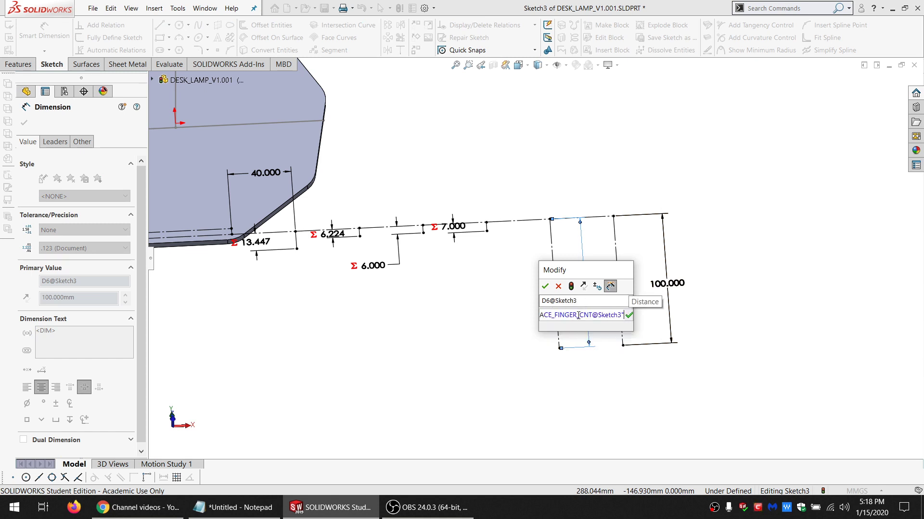
text())
key(BackSpace)
key(BackSpace)
key(BackSpace)
key(BackSpace)
key(BackSpace)
key(BackSpace)
key(BackSpace)
key(BackSpace)
key(BackSpace)
key(BackSpace)
key(BackSpace)
key(BackSpace)
key(BackSpace)
key(BackSpace)
key(BackSpace)
key(BackSpace)
key(BackSpace)
key(BackSpace)
key(BackSpace)
key(BackSpace)
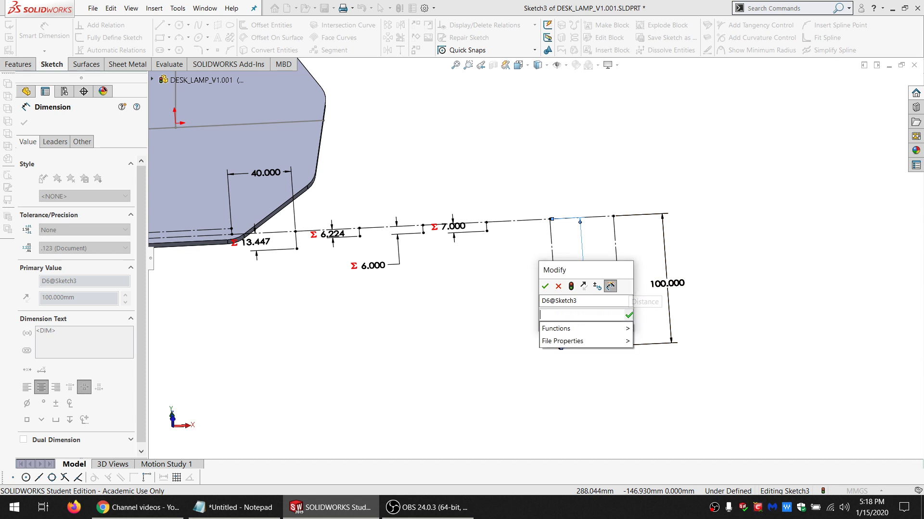
Rebuild the divisor as ("FACE_FINGER_CNT@Sketch3"+"D4@Sketch3") in the equation
text(=)
key(ctrl+v)
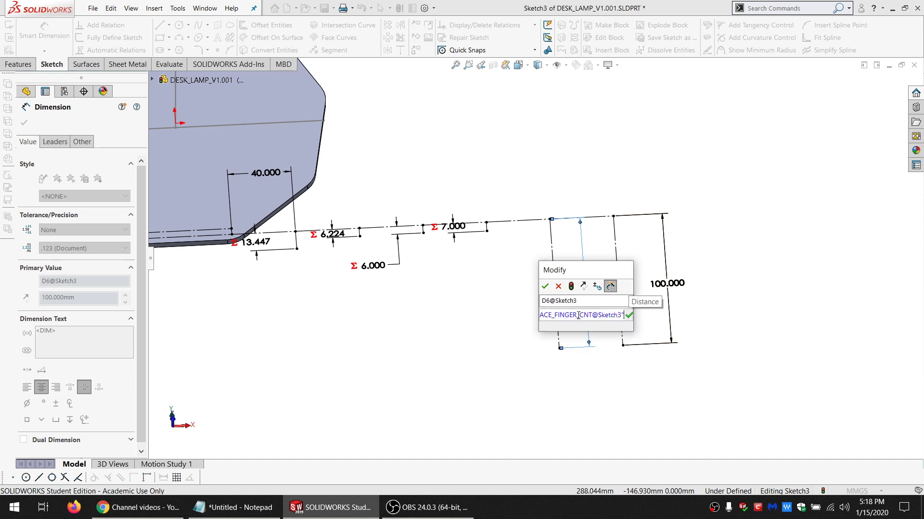
key(Left)
key(Left)
key(Left)
key(Left)
key(Left)
key(Left)
key(Left)
key(Left)
key(End)
text(+)
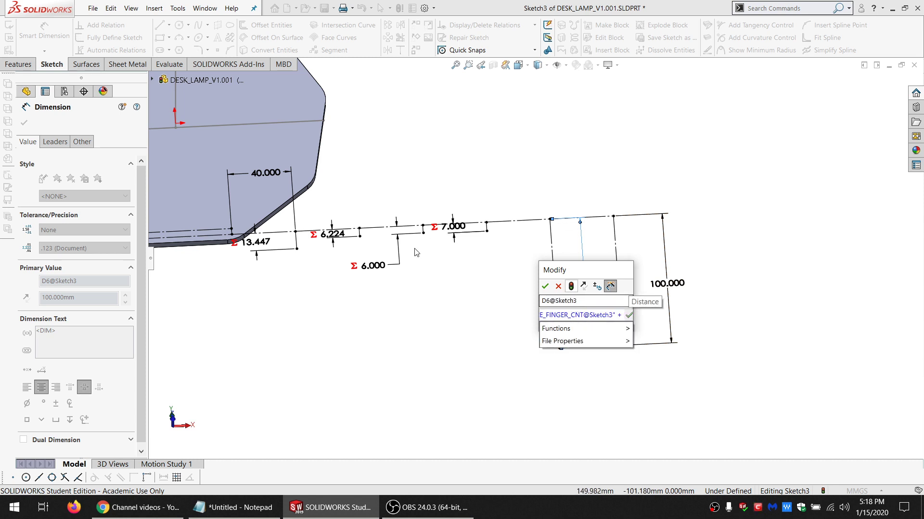
click(377, 273)
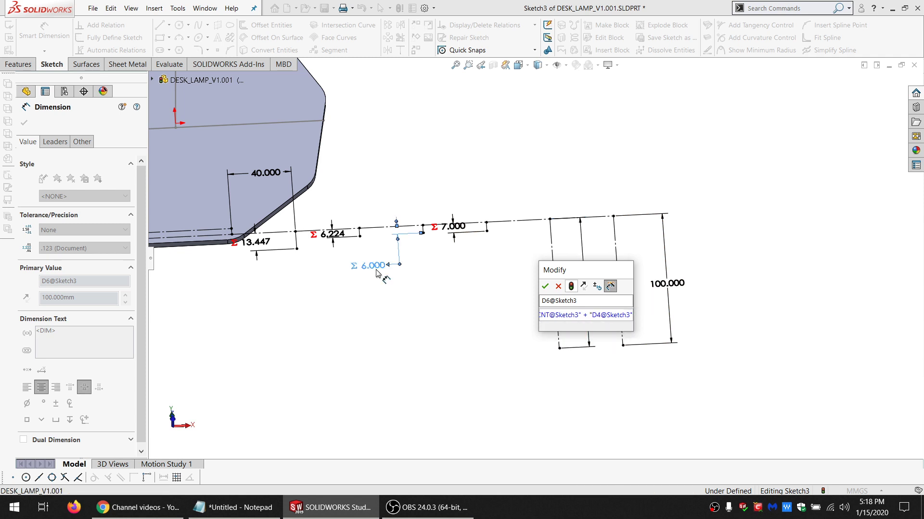
text())
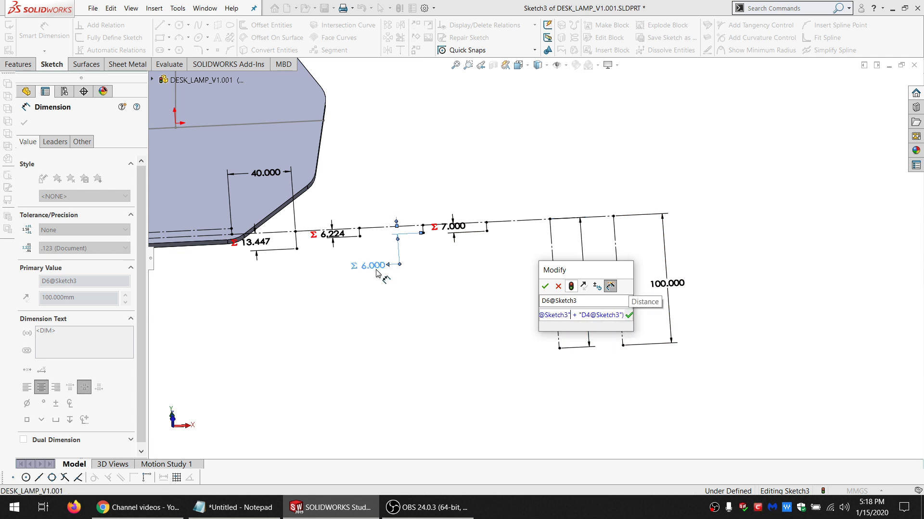
key(Left)
key(Left)
key(Left)
key(Left)
key(Left)
key(Left)
key(Left)
key(Left)
key(Left)
key(Left)
key(Left)
key(Left)
key(Left)
key(Left)
key(Left)
key(Left)
key(Left)
key(Left)
key(Left)
key(Left)
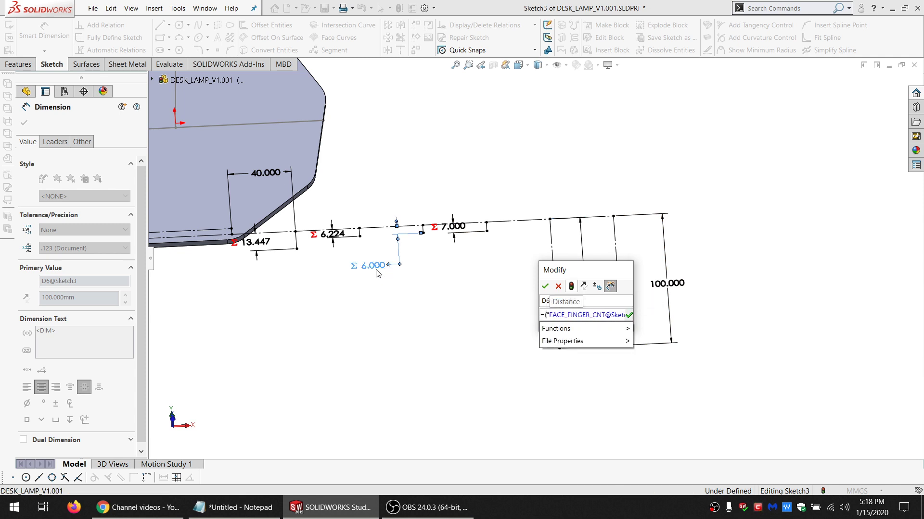
key(Right)
key(Right)
key(Right)
key(Right)
key(Right)
key(Right)
key(Right)
key(Right)
key(Right)
key(Right)
key(Right)
key(Right)
key(Right)
key(Right)
key(Right)
key(Right)
key(Right)
key(Right)
key(Right)
key(Right)
key(Right)
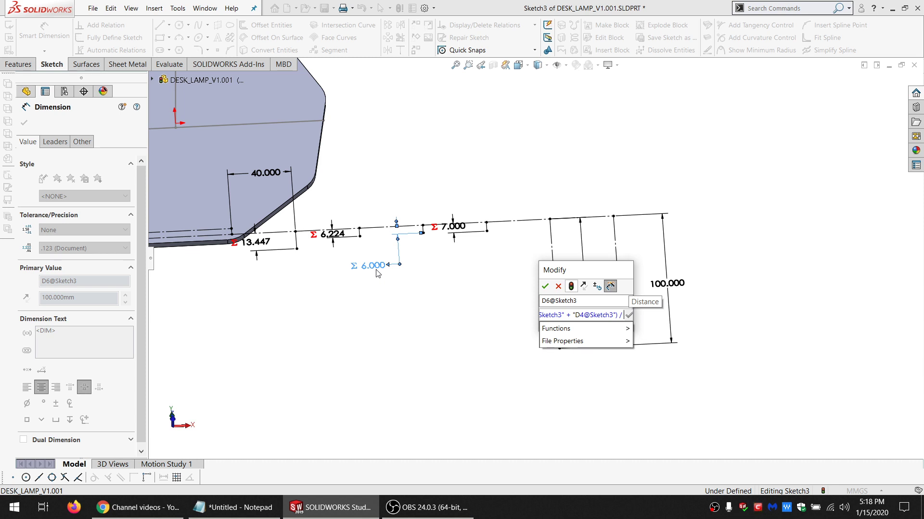
key(BackSpace)
key(BackSpace)
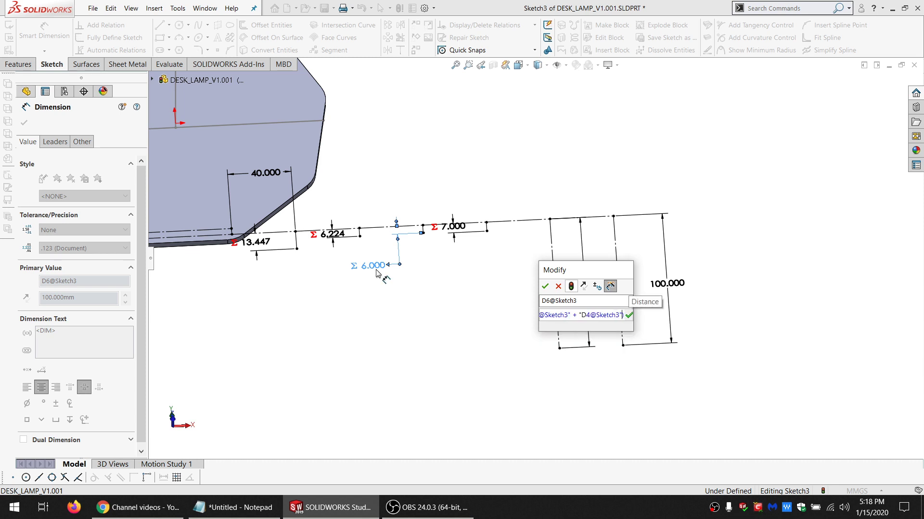
key(Left)
key(Left)
key(Left)
key(Left)
key(Left)
key(Left)
key(Left)
key(Left)
key(Left)
key(Left)
key(Left)
key(Left)
key(Left)
key(Left)
key(Left)
key(Left)
key(Left)
key(Left)
key(Left)
key(Left)
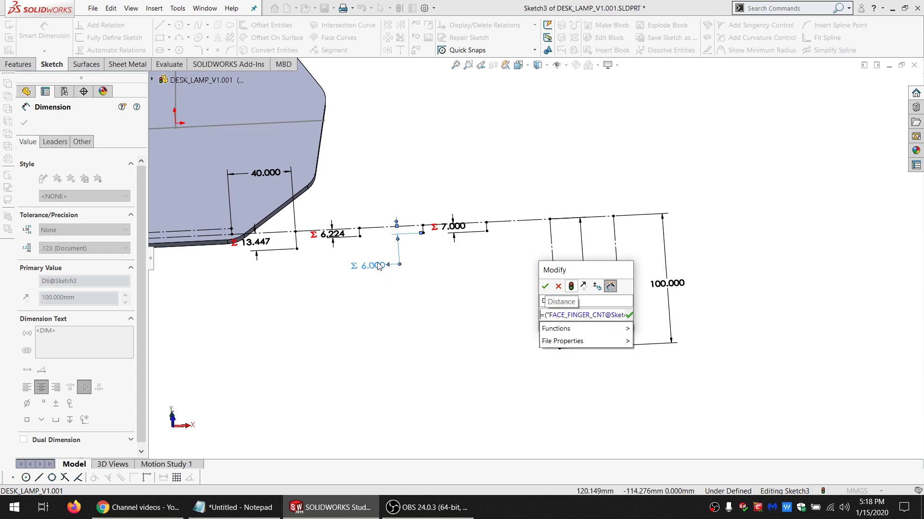
Insert FACE_WIDE@SKEL2 as the numerator and accept the FINGER_WIDE dimension at 4.655
click(268, 506)
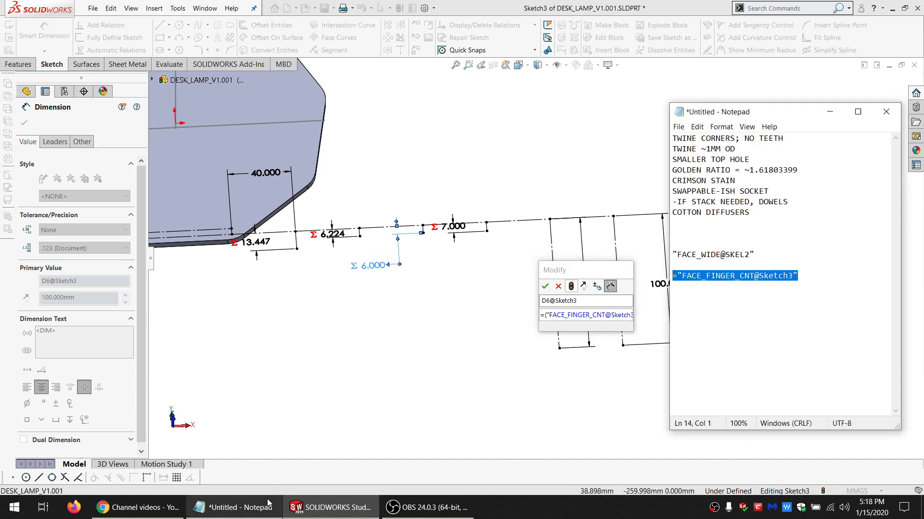
drag(756, 254, 672, 254)
click(544, 315)
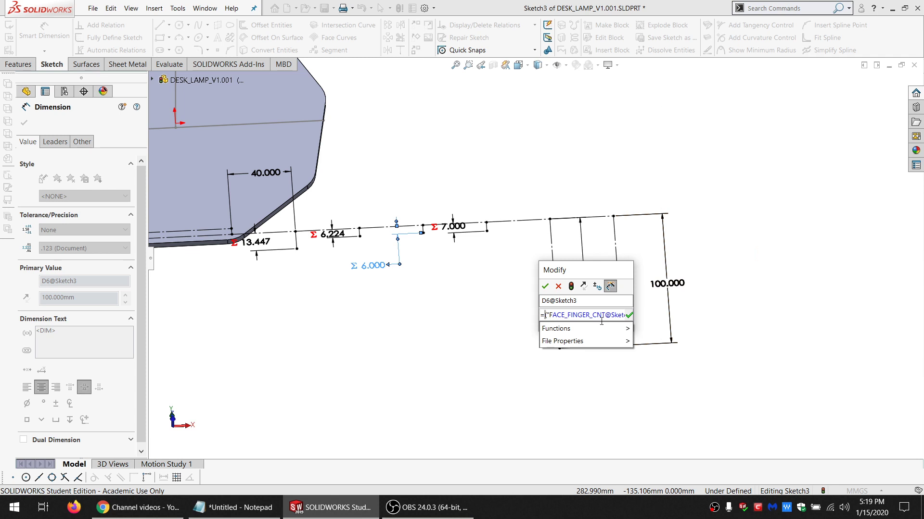
key(BackSpace)
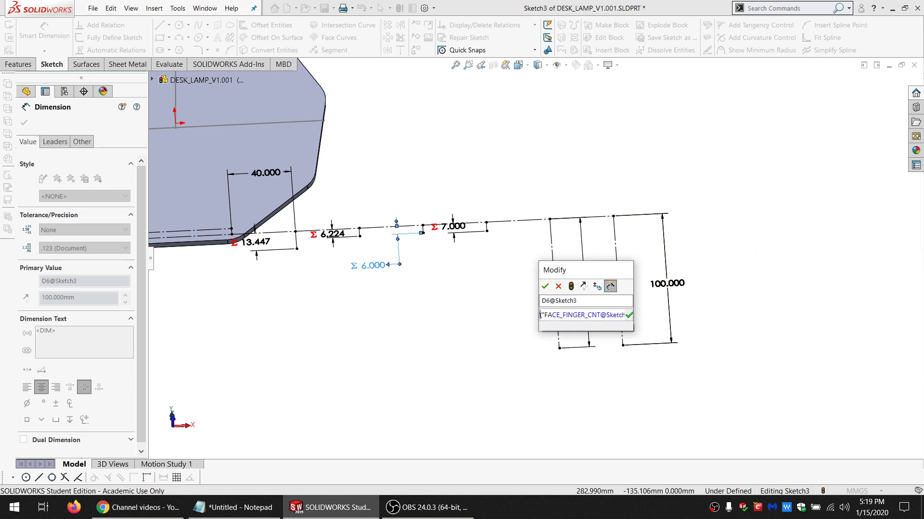
click(601, 321)
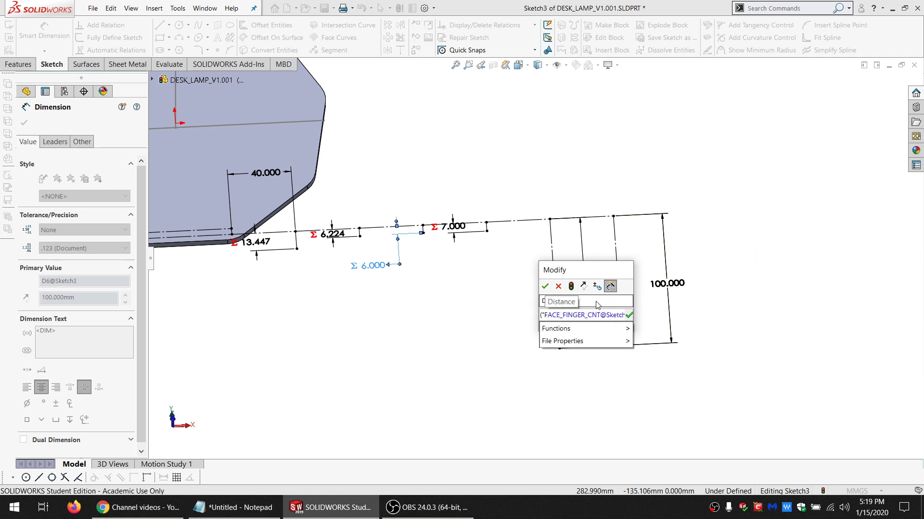
click(597, 302)
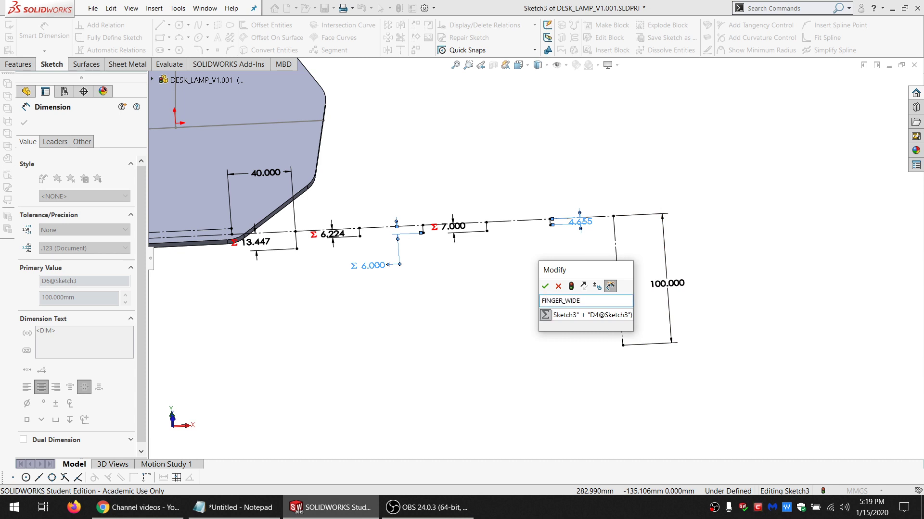
click(544, 287)
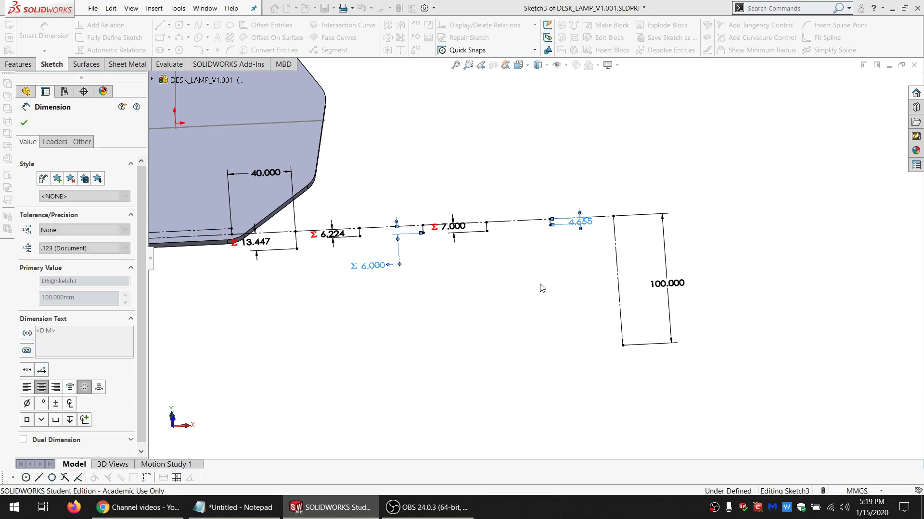
Lower the 4.655 and 6.000 labels and note "FINGER_WIDE@Sketch3" as a third quoted reference
drag(587, 243, 570, 268)
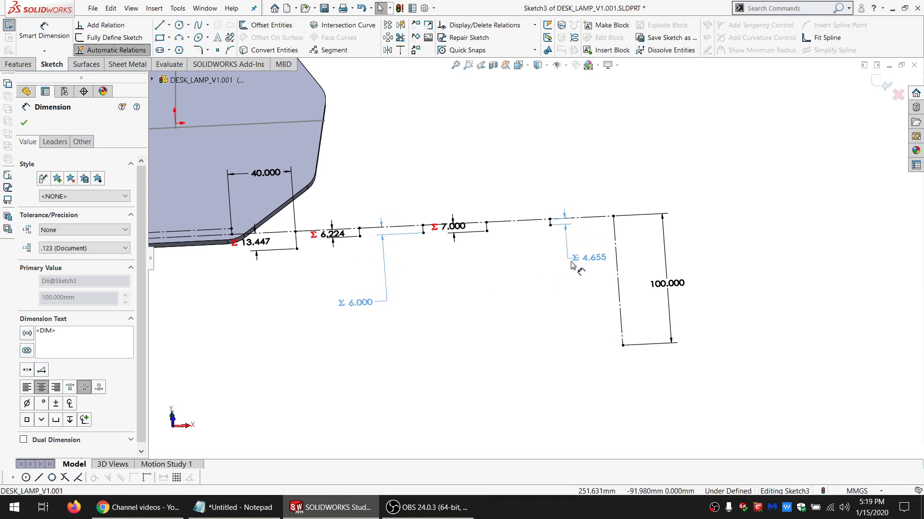
key(Escape)
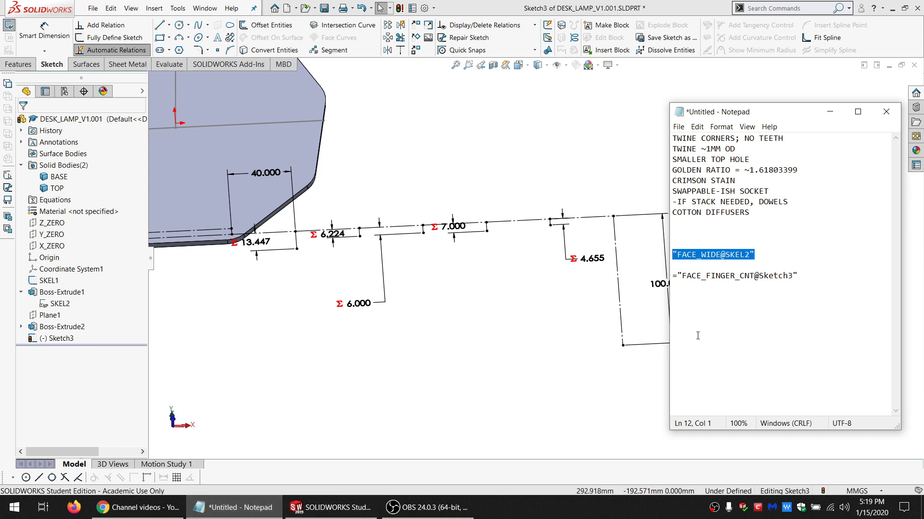
click(818, 274)
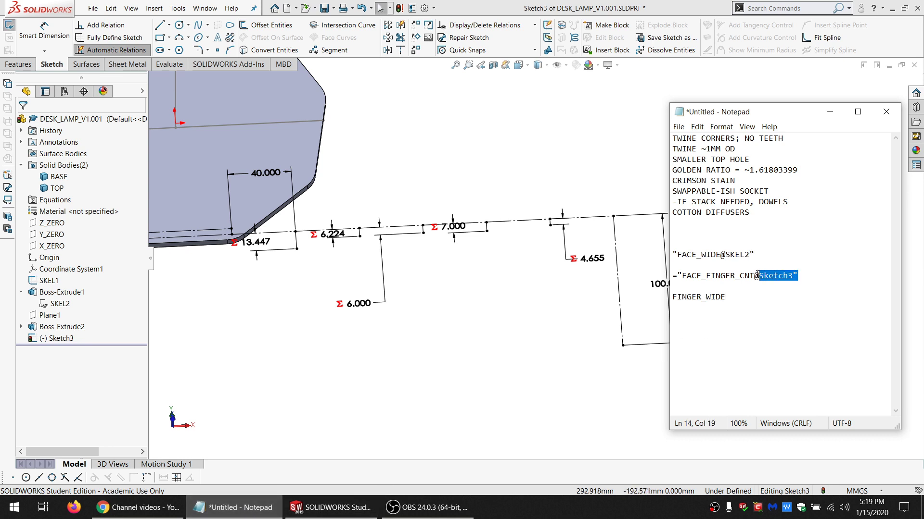
click(733, 298)
text(@Sketch3")
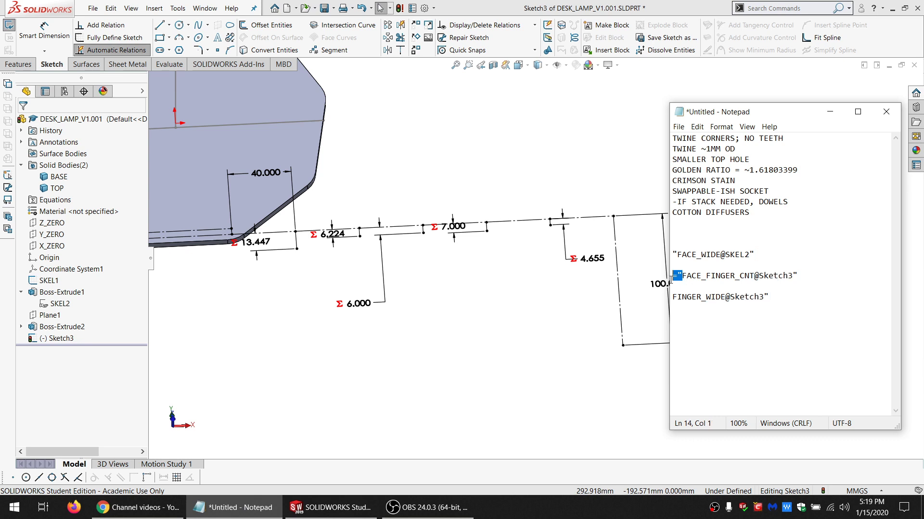
text(")
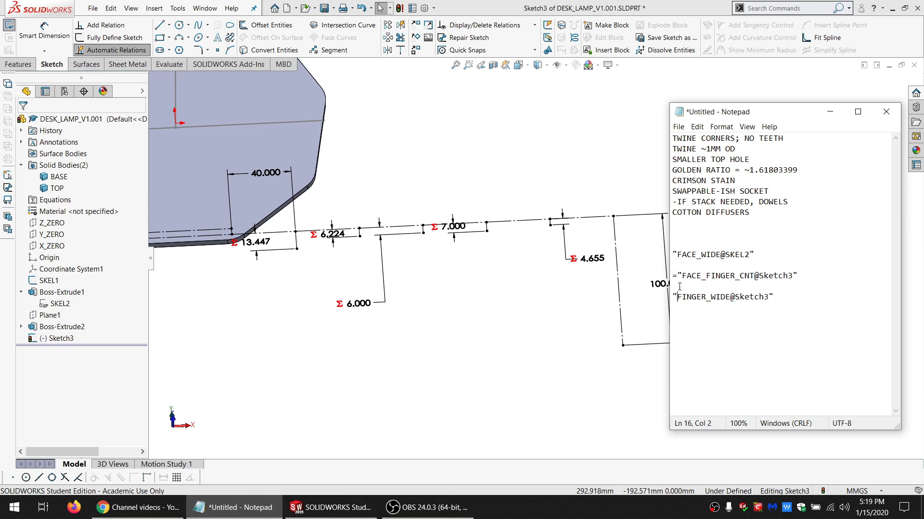
key(BackSpace)
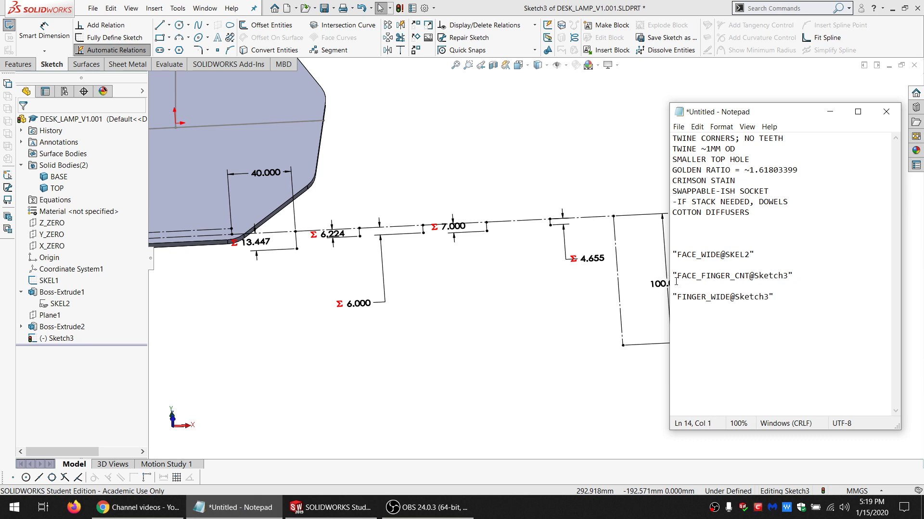
key(super+r)
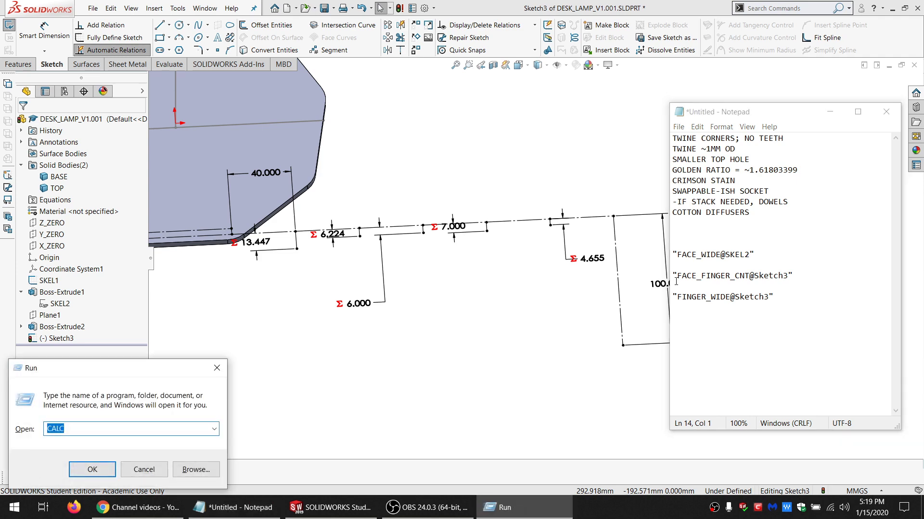
Calculate 6 + 7 = 13, then 13 × 4.655 = 60.515 in Calculator
key(Return)
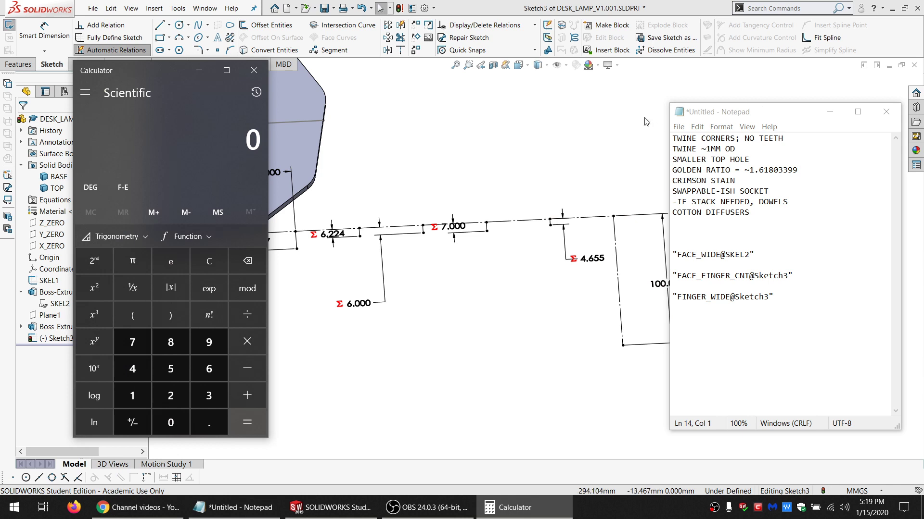
drag(669, 106, 695, 106)
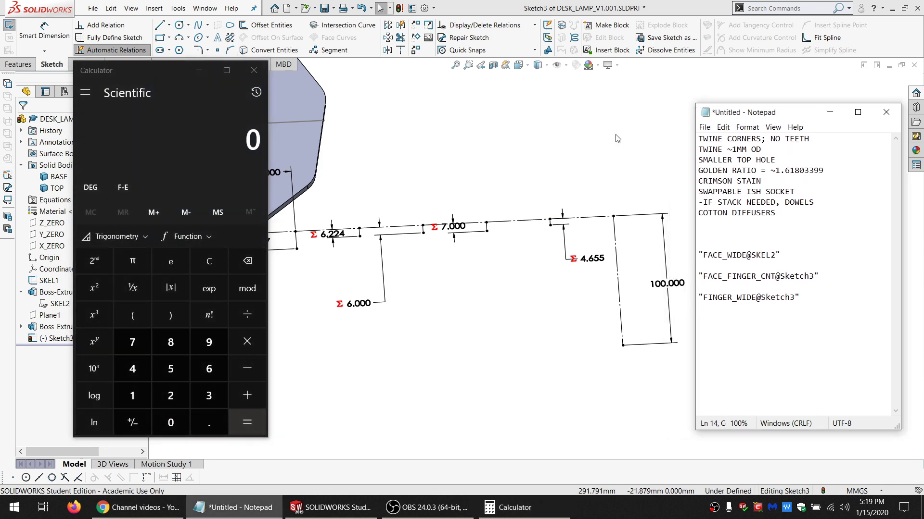
click(215, 261)
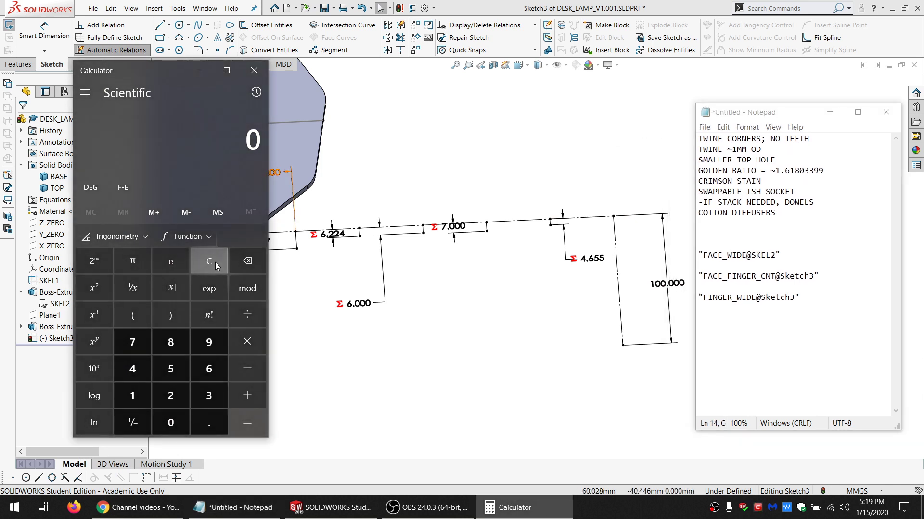
text(6 + )
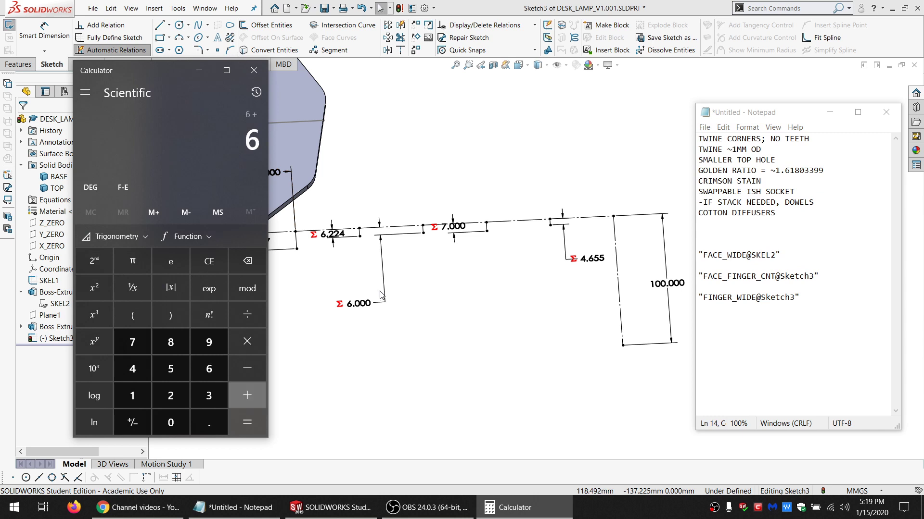
text(7)
key(Return)
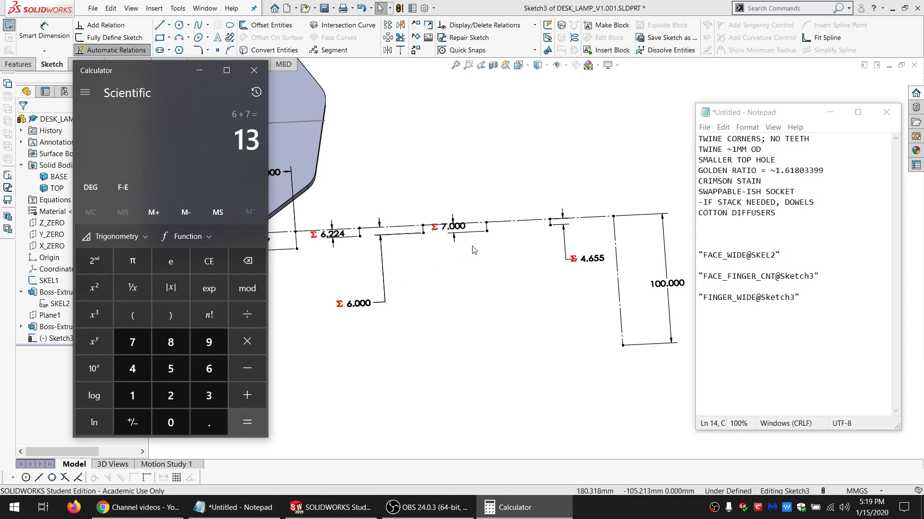
text(4.655)
key(Return)
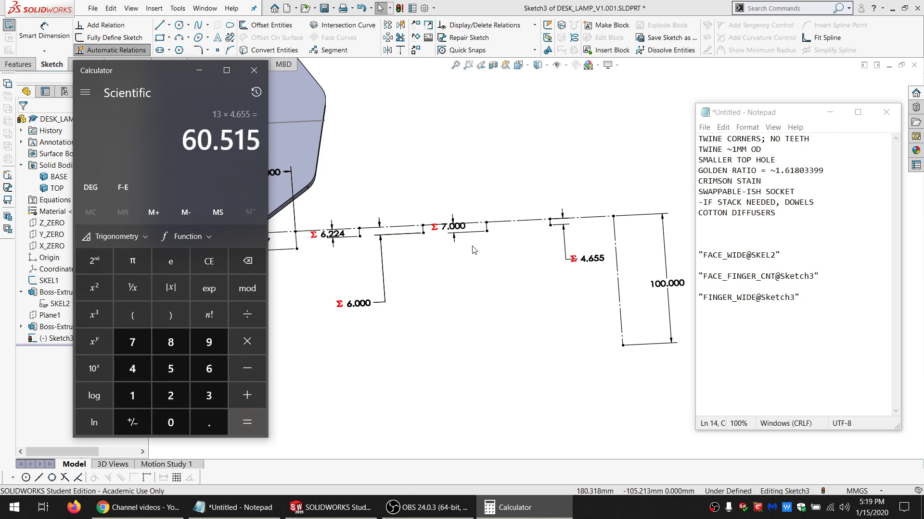
click(303, 289)
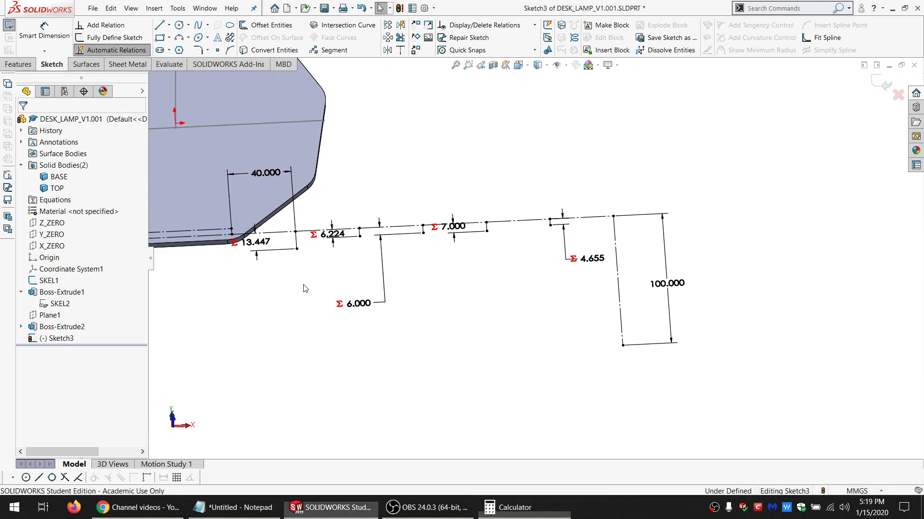
click(204, 234)
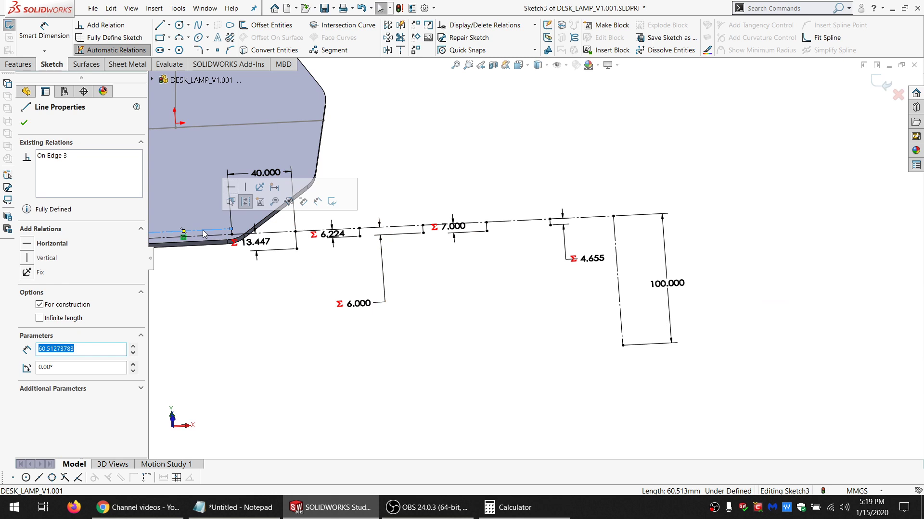
click(595, 266)
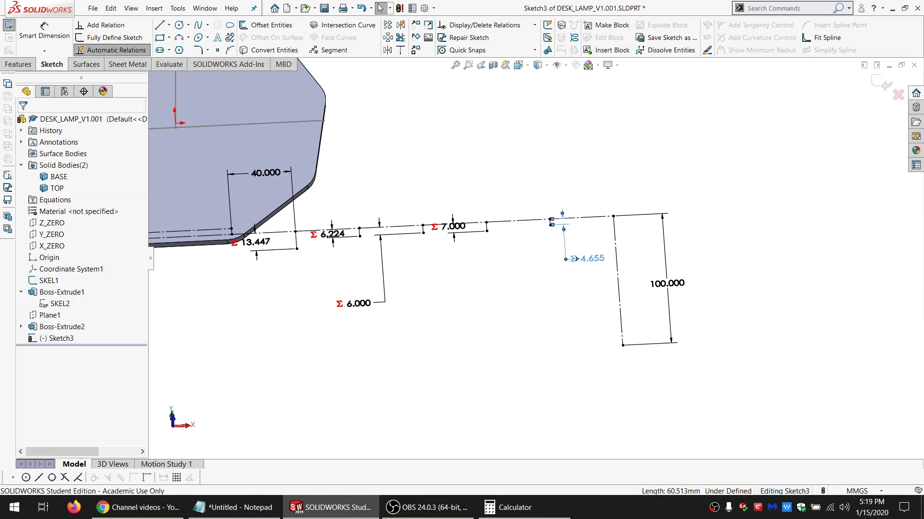
double_click(595, 265)
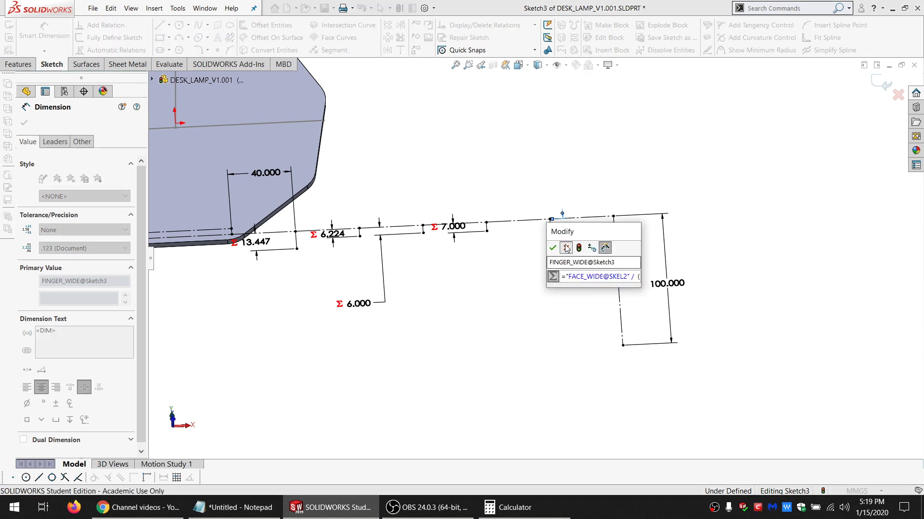
click(566, 248)
Make the short 4.655 line equal to the small rectangle's bottom edge
click(326, 245)
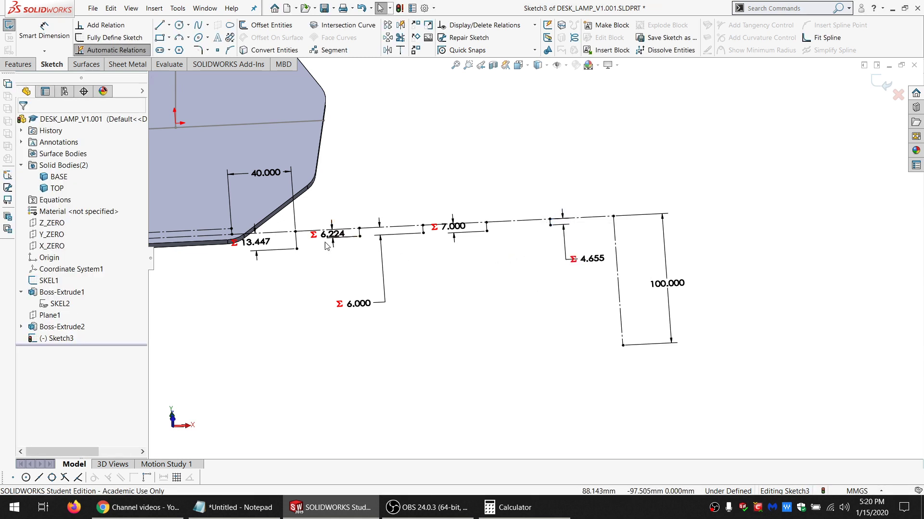
scroll(326, 246, up, 3)
scroll(340, 248, down, 5)
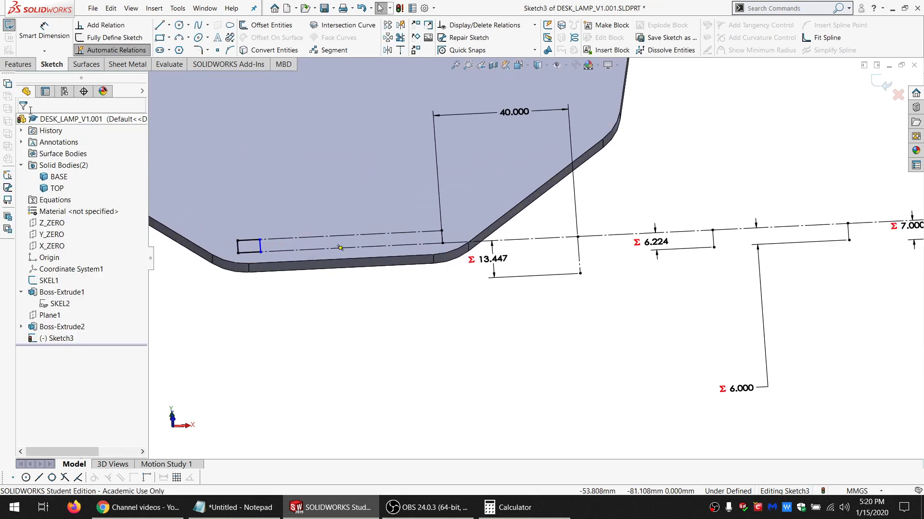
scroll(472, 347, up, 3)
scroll(782, 270, down, 2)
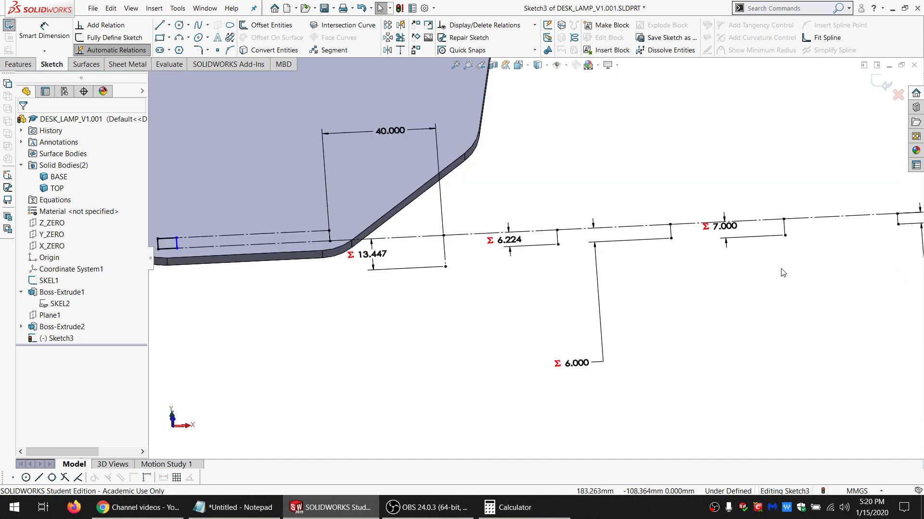
scroll(782, 273, up, 2)
scroll(782, 272, down, 4)
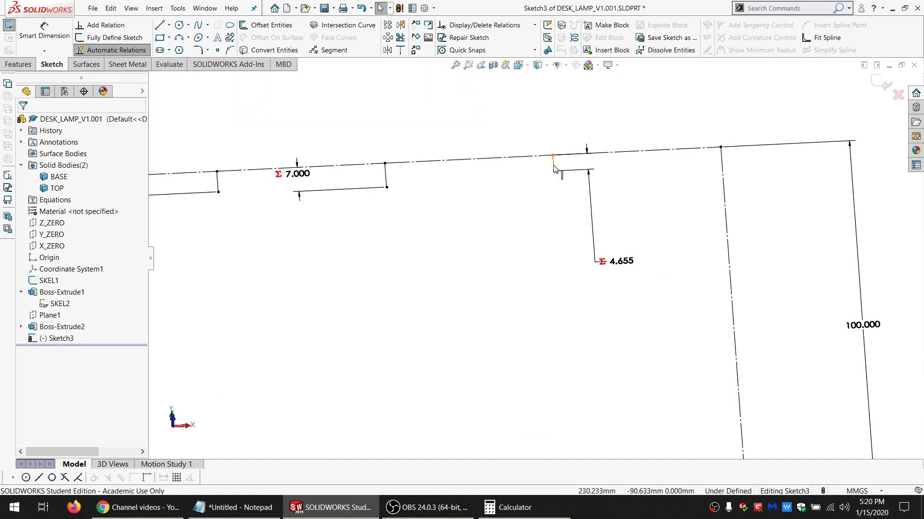
click(554, 163)
scroll(198, 295, up, 3)
scroll(348, 256, down, 3)
scroll(406, 219, down, 3)
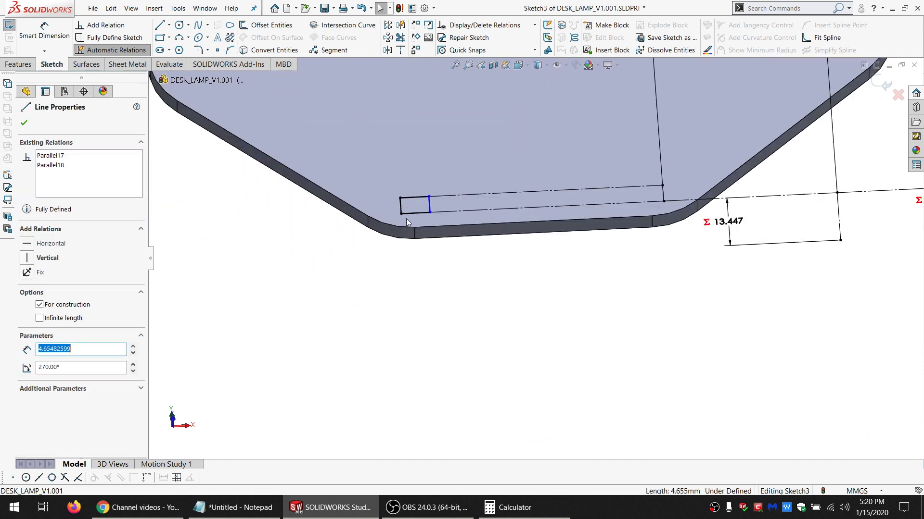
ctrl+click(428, 238)
click(46, 365)
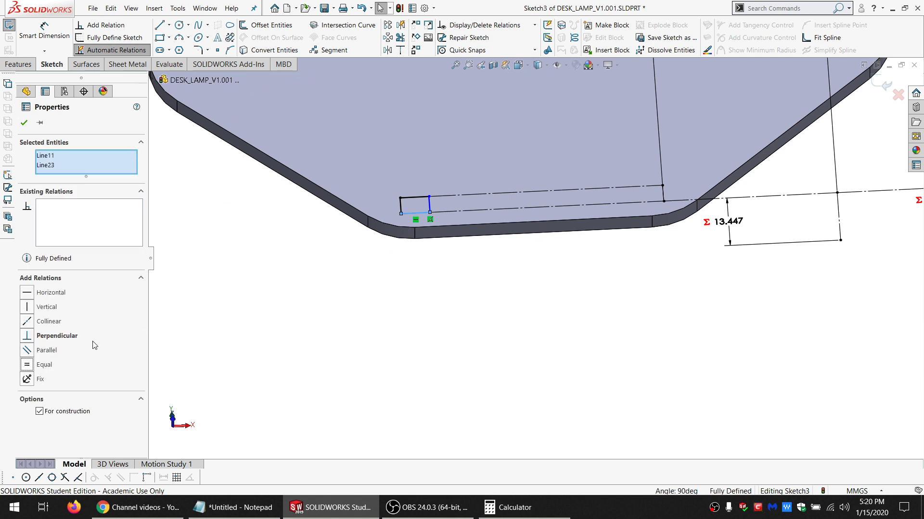
scroll(500, 239, up, 1)
scroll(499, 238, down, 1)
key(Escape)
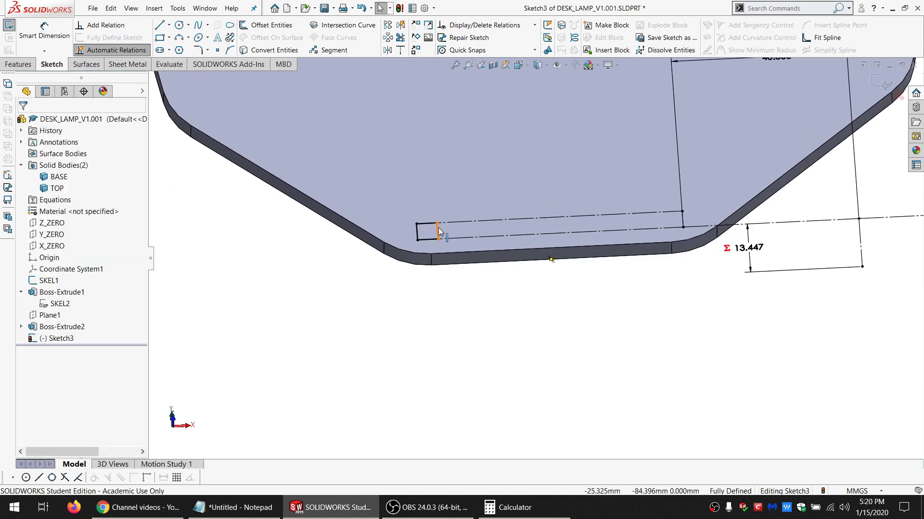
Select the whole small rectangle chain and pattern it along X: 101 instances, 10 mm apart
click(438, 227)
right_click(439, 228)
click(466, 233)
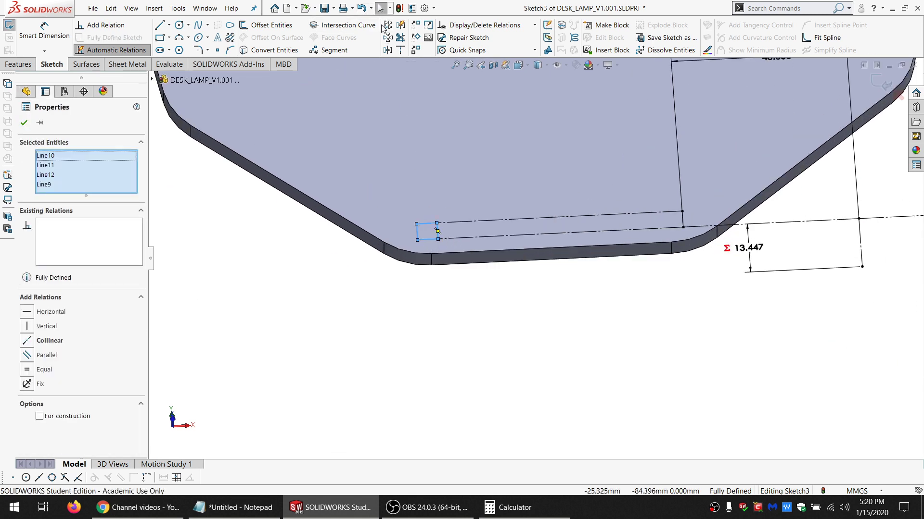
click(382, 26)
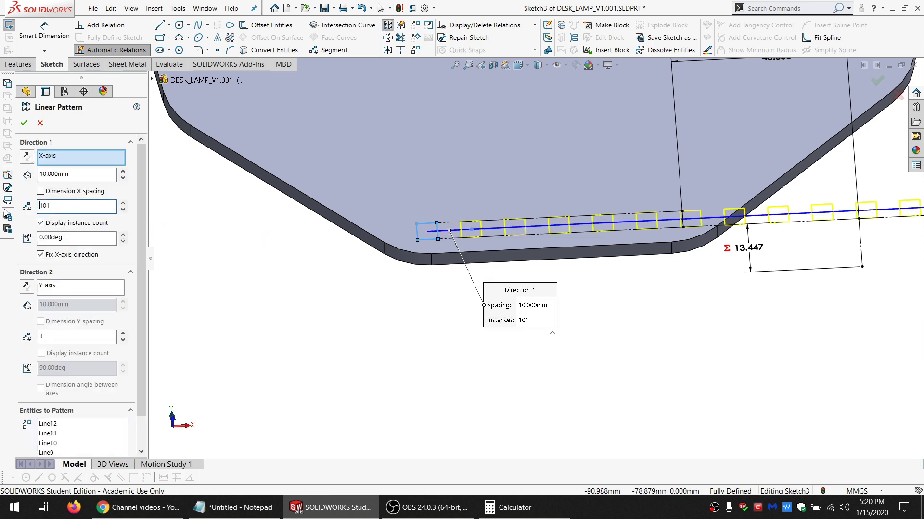
Accept the pattern and drive its count with ="FACE_FINGER_CNT@Sketch3", leaving 7 rectangles
click(23, 123)
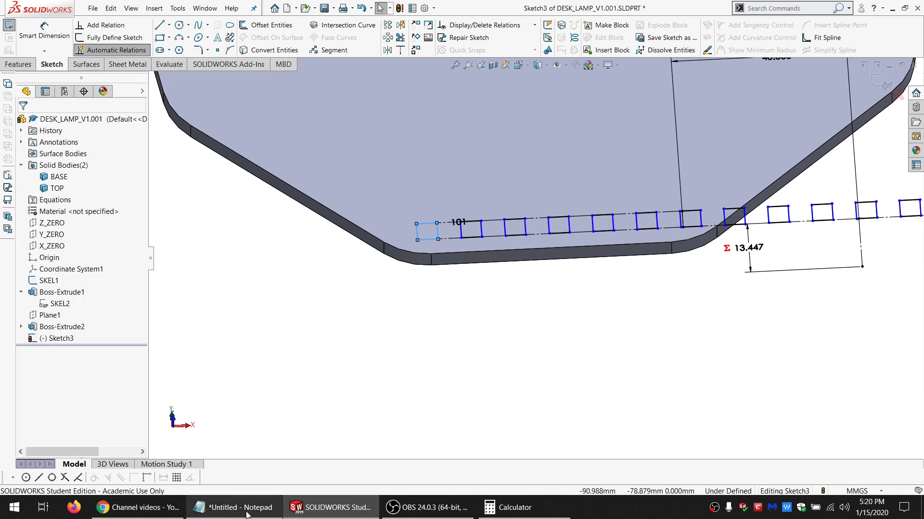
key(alt+Tab)
shift+click(828, 275)
key(ctrl+c)
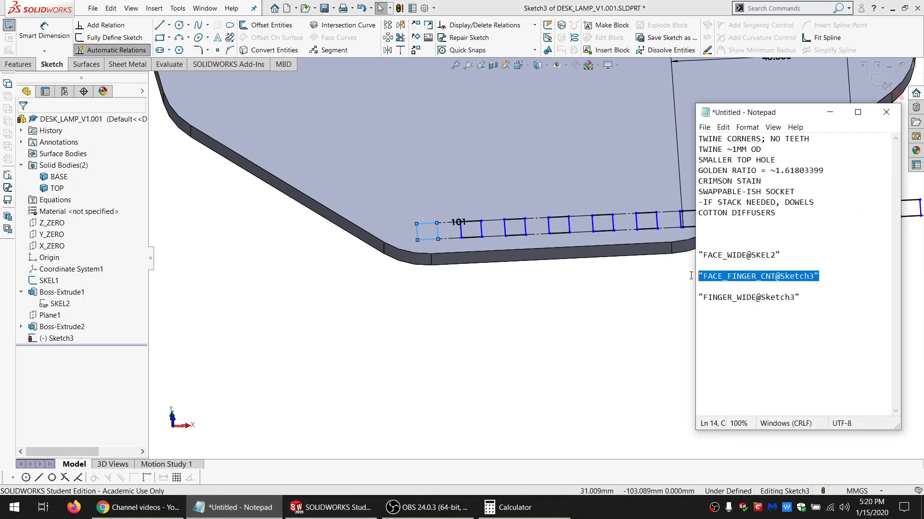
click(445, 230)
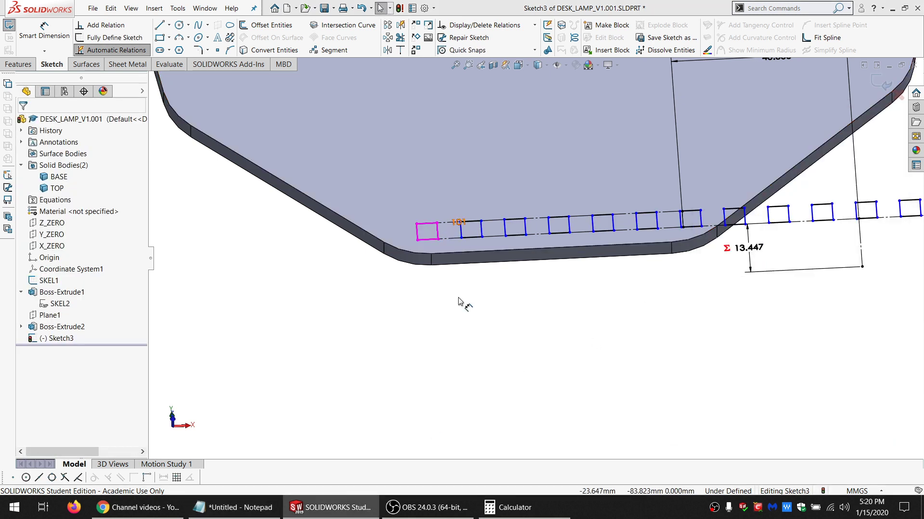
drag(458, 301, 457, 298)
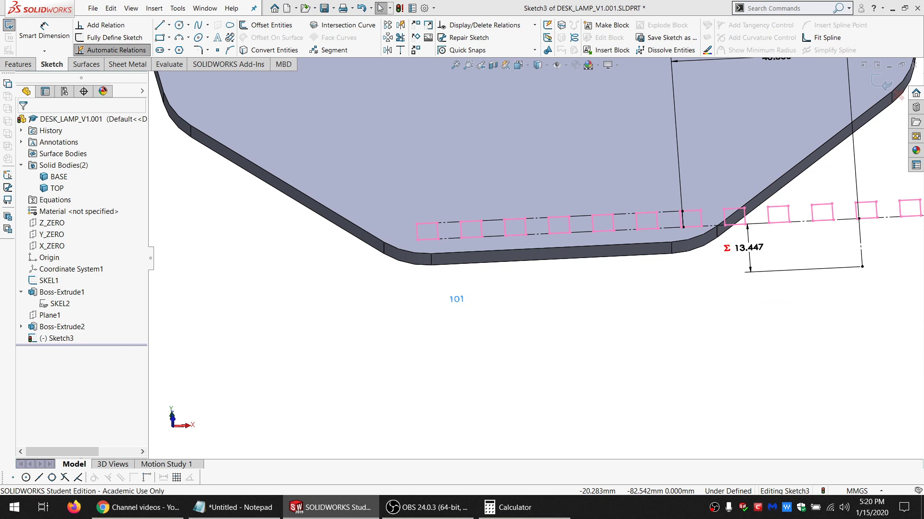
double_click(457, 298)
text(=)
key(ctrl+v)
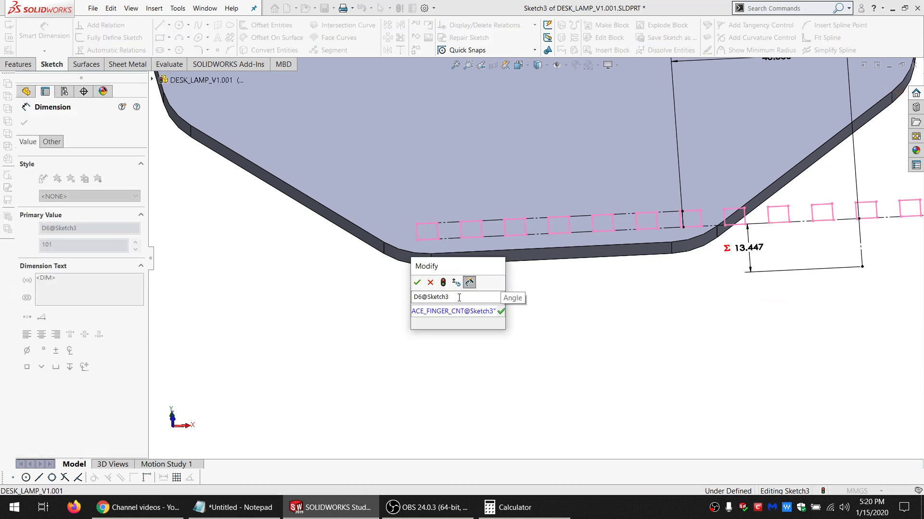
key(Return)
click(416, 282)
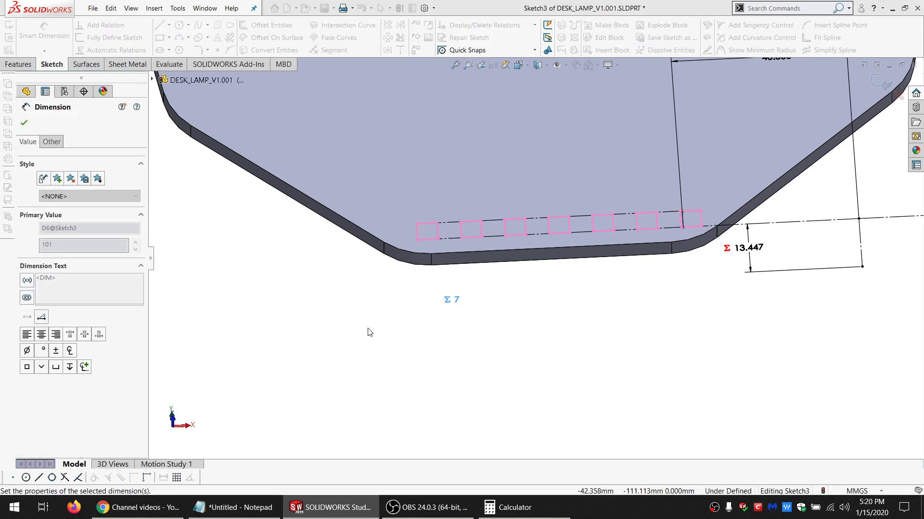
key(Escape)
click(159, 25)
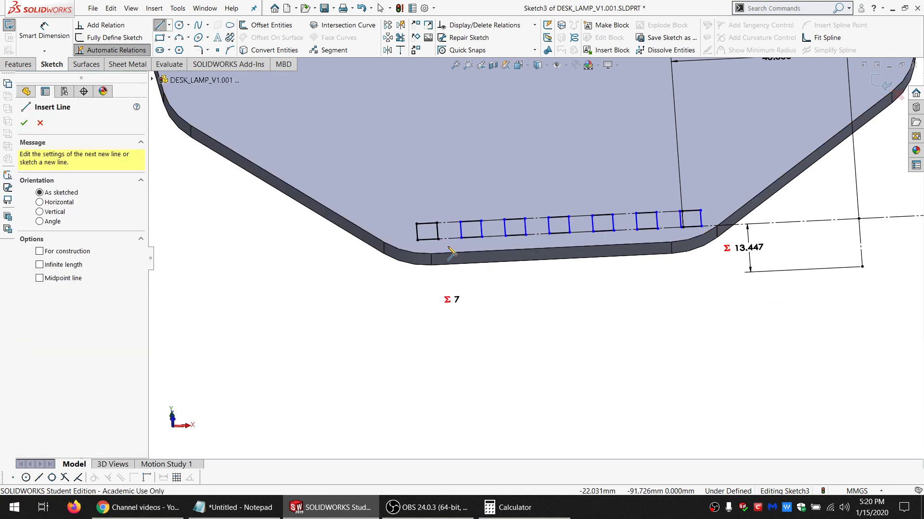
click(438, 231)
click(461, 231)
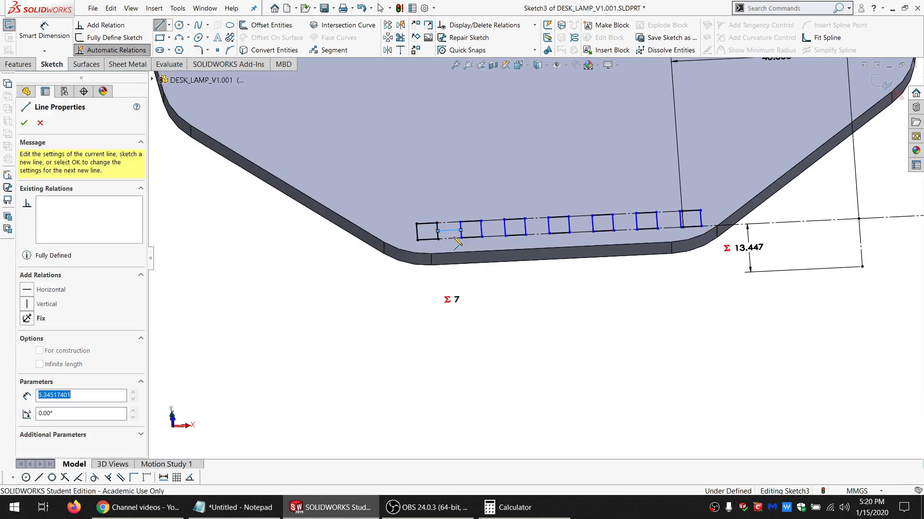
key(Escape)
click(450, 231)
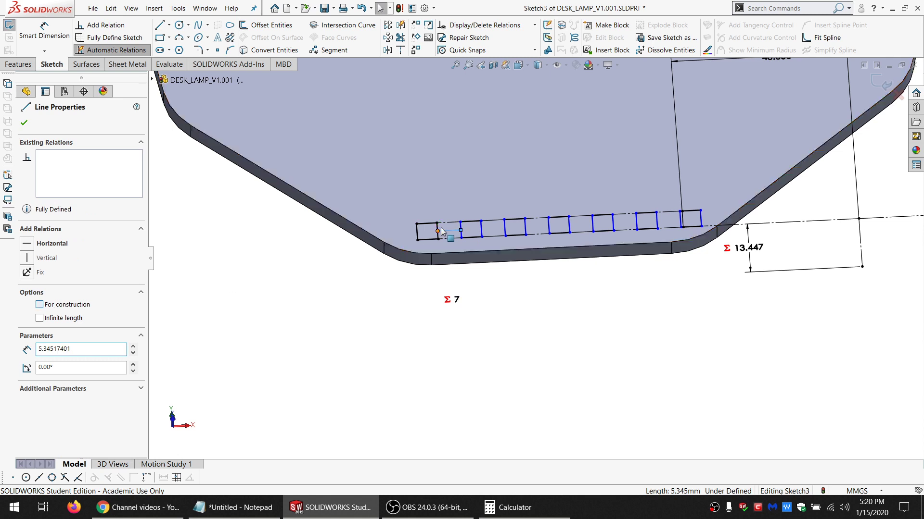
ctrl+click(434, 225)
click(45, 365)
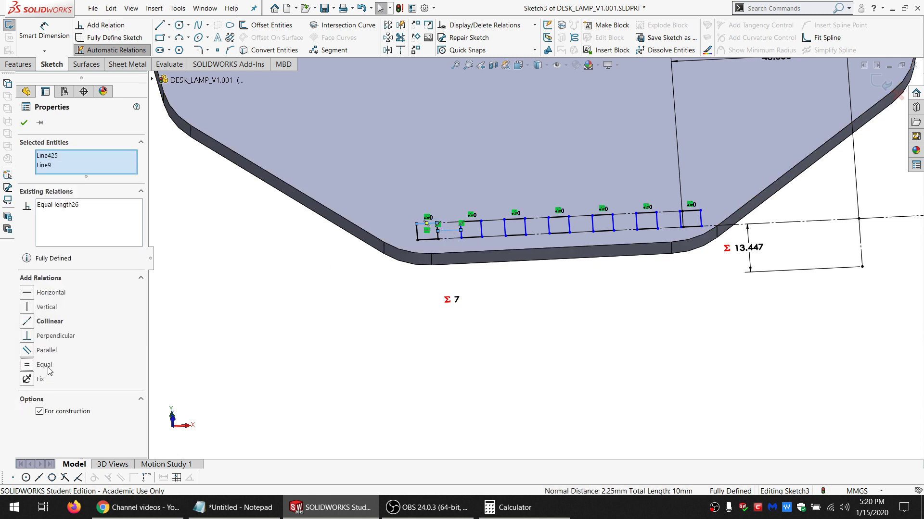
click(638, 346)
scroll(660, 235, down, 10)
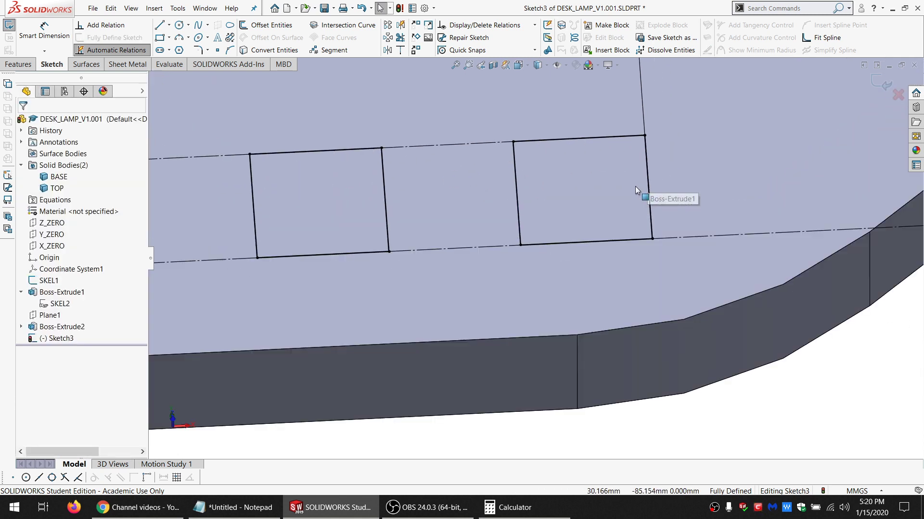
scroll(597, 160, up, 5)
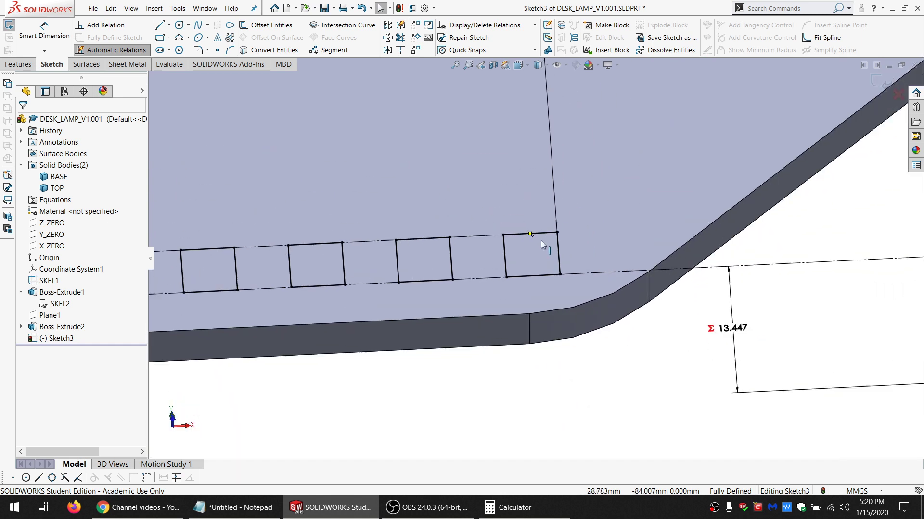
click(564, 240)
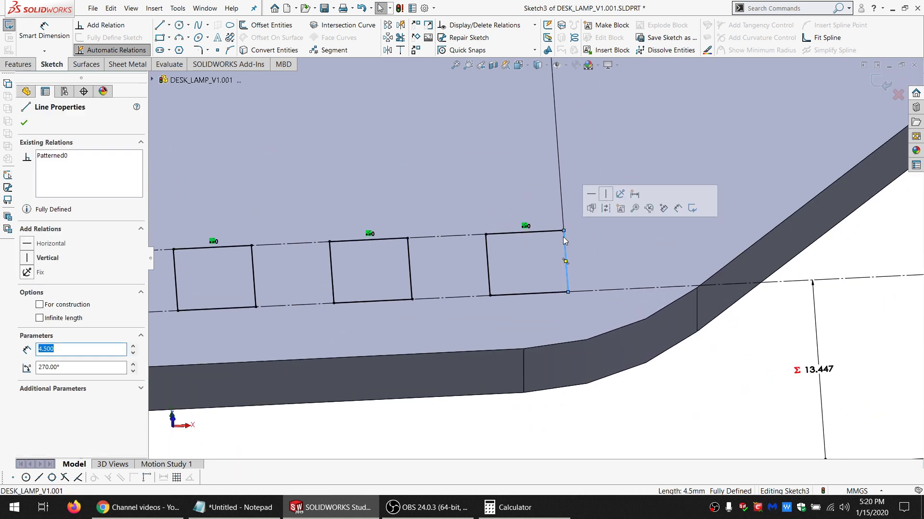
scroll(563, 237, down, 3)
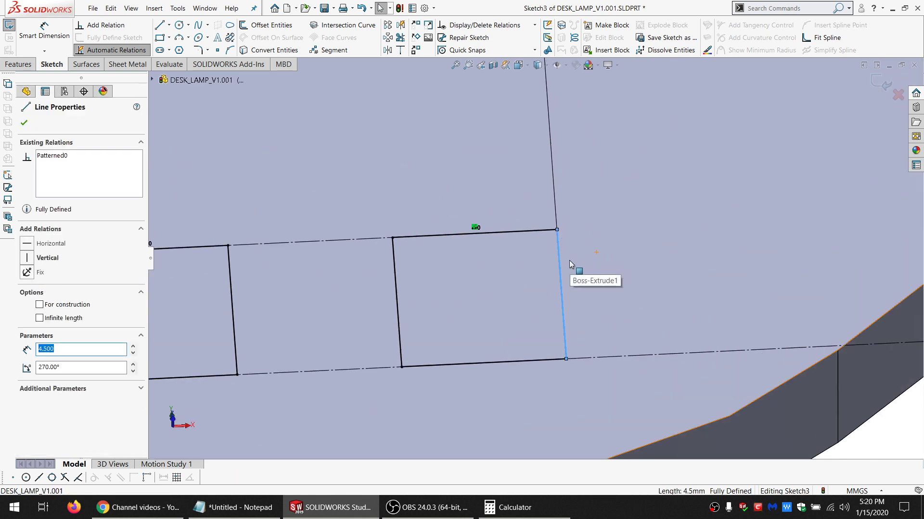
scroll(557, 278, down, 2)
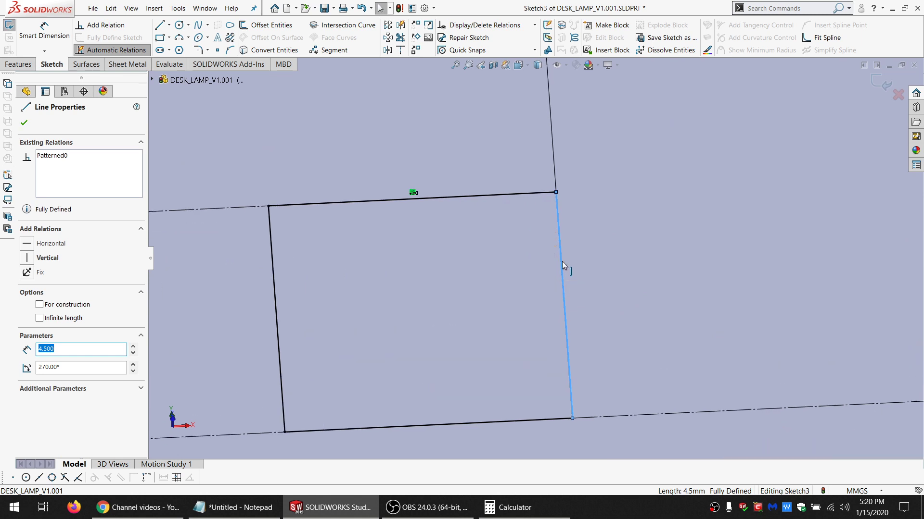
right_click(562, 261)
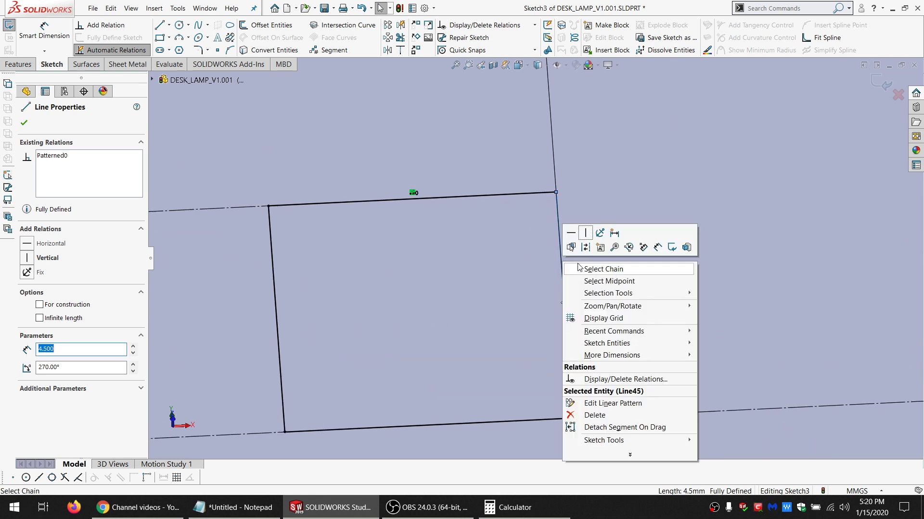
click(571, 247)
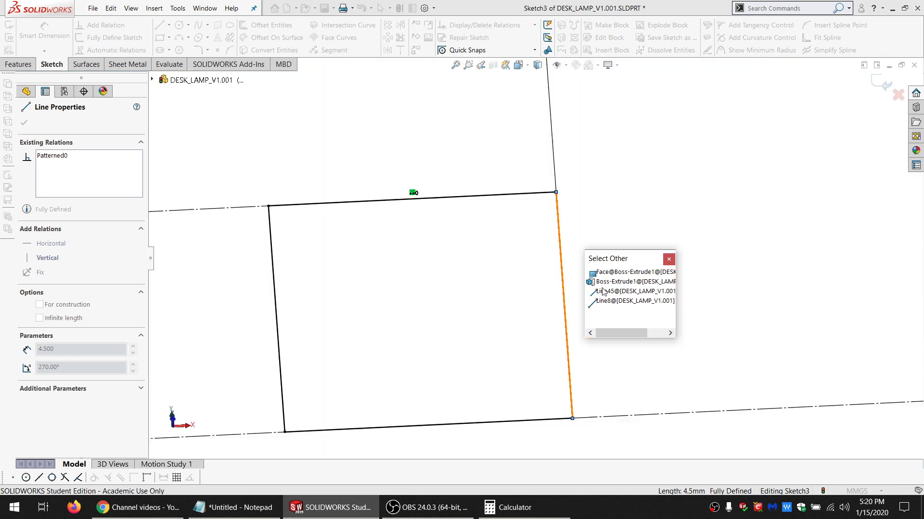
click(604, 297)
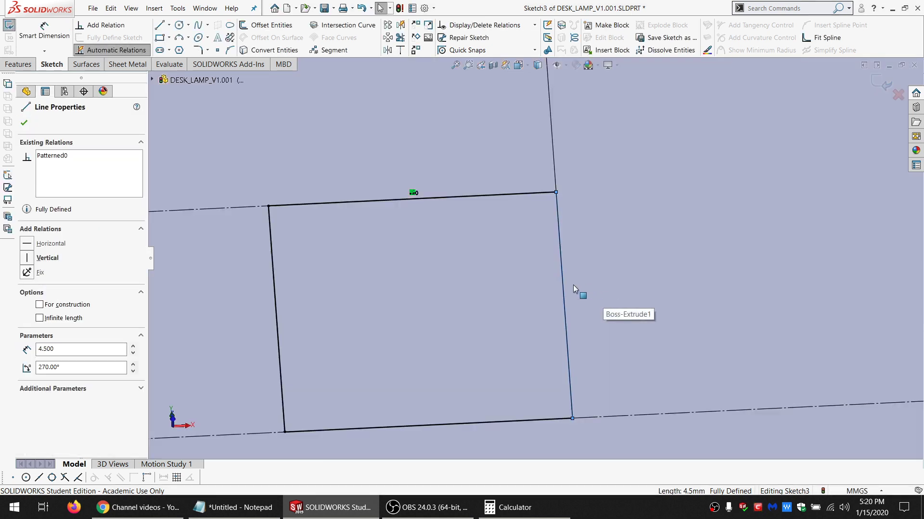
right_click(561, 288)
click(572, 273)
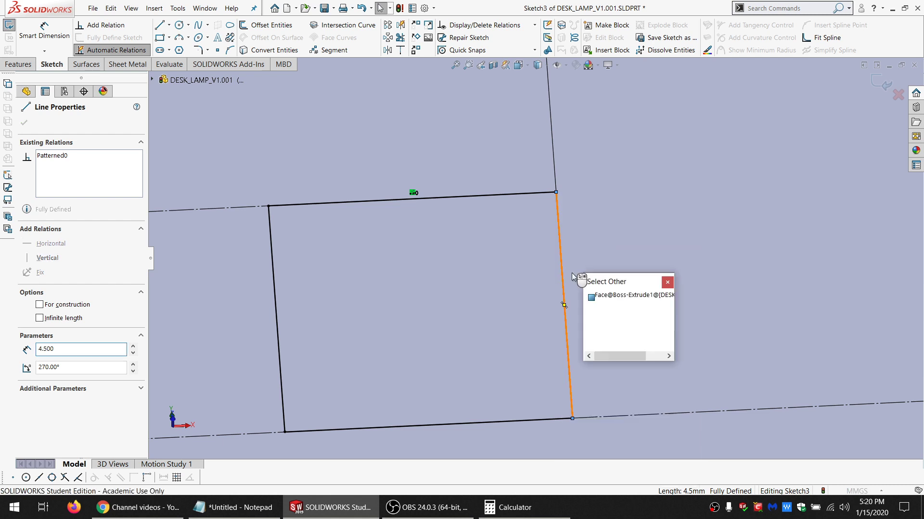
click(601, 324)
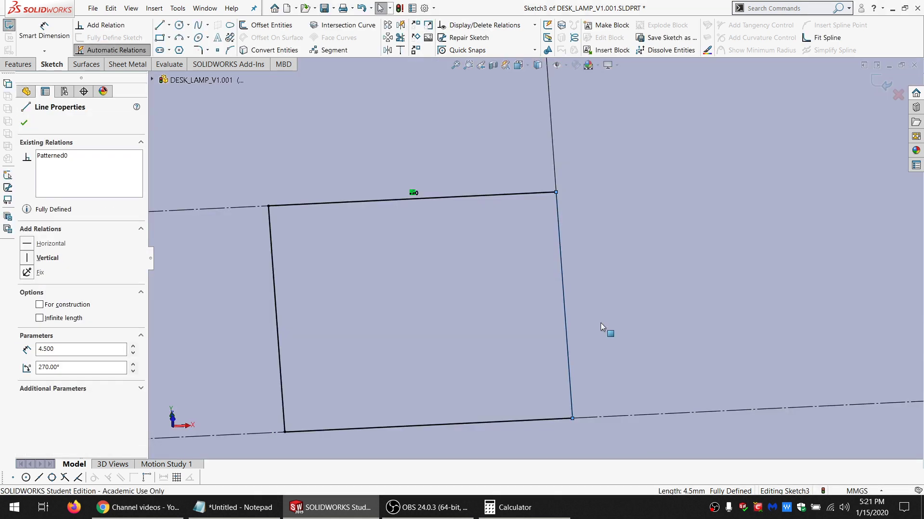
scroll(569, 302, up, 6)
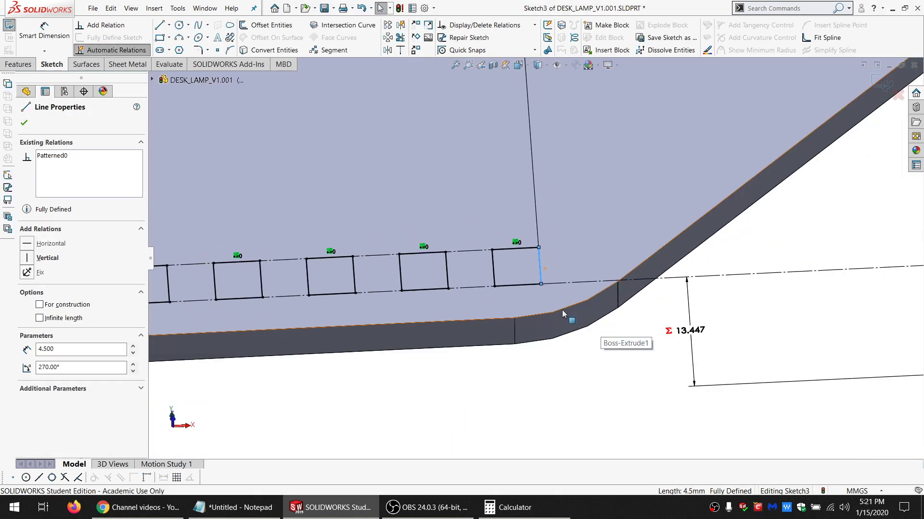
click(557, 363)
scroll(534, 273, down, 4)
scroll(534, 274, down, 5)
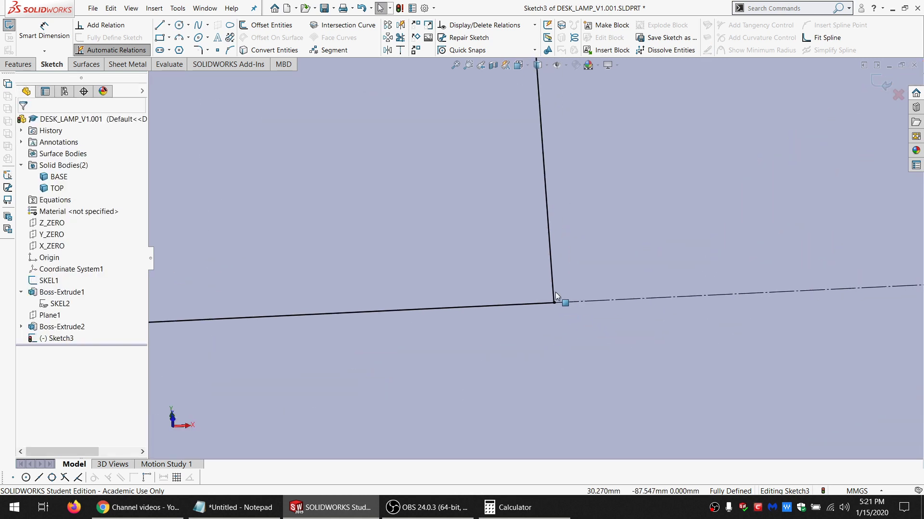
scroll(547, 290, down, 4)
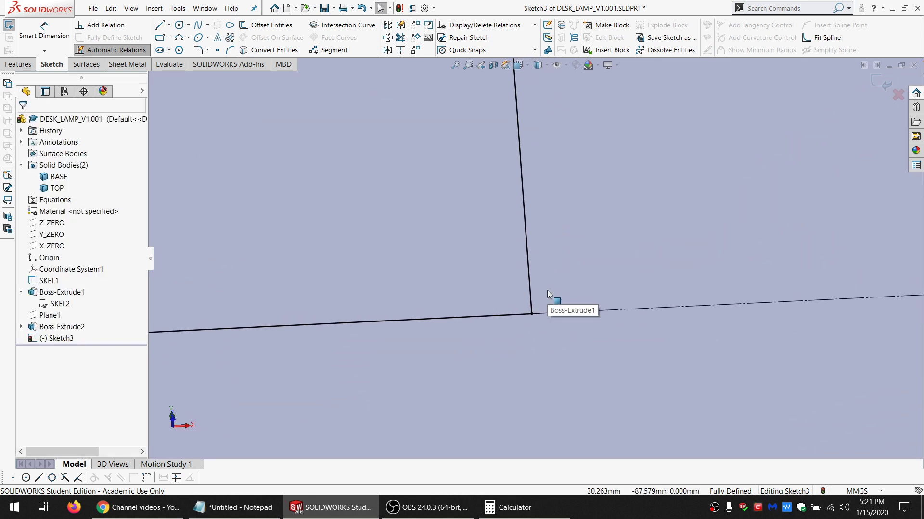
key(ctrl+Up)
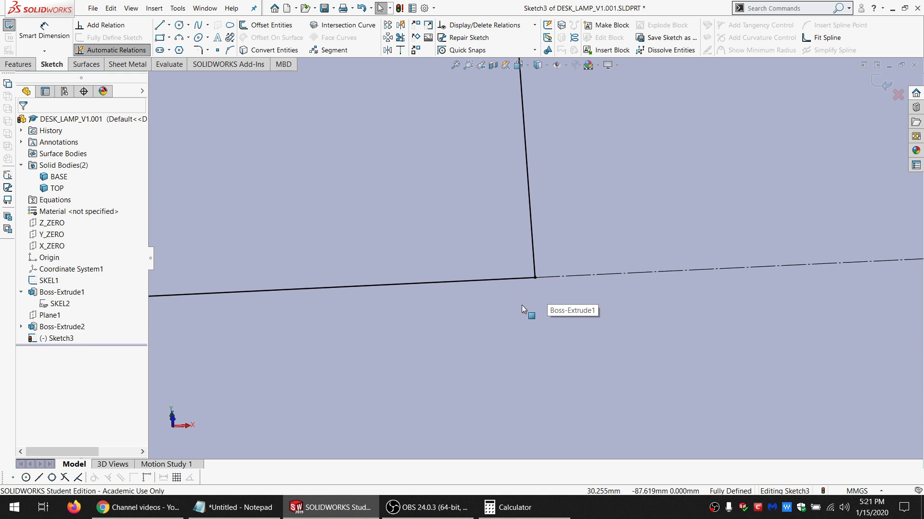
key(z)
key(z)
key(z)
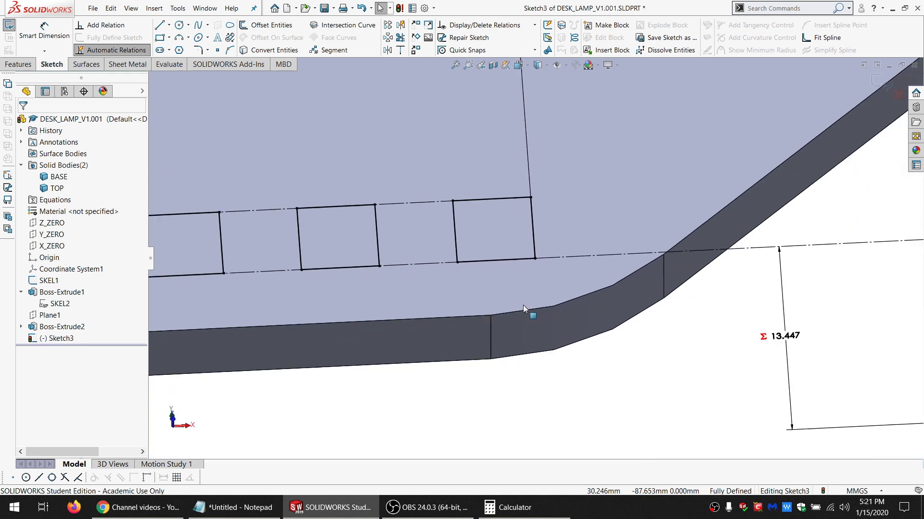
click(534, 247)
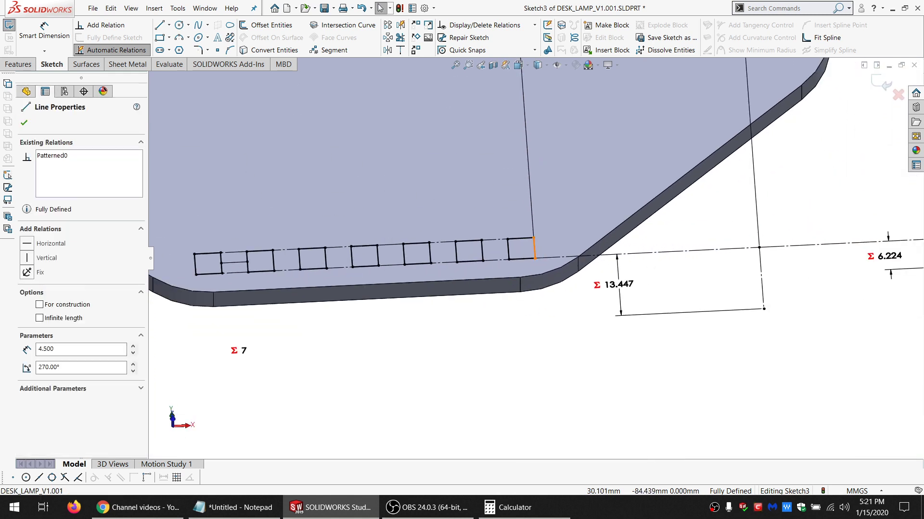
ctrl+click(197, 264)
click(198, 264)
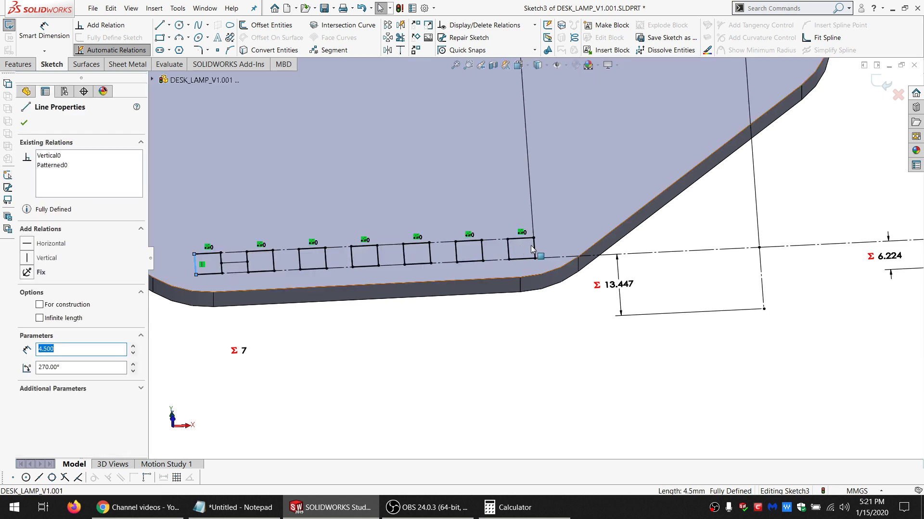
ctrl+click(534, 248)
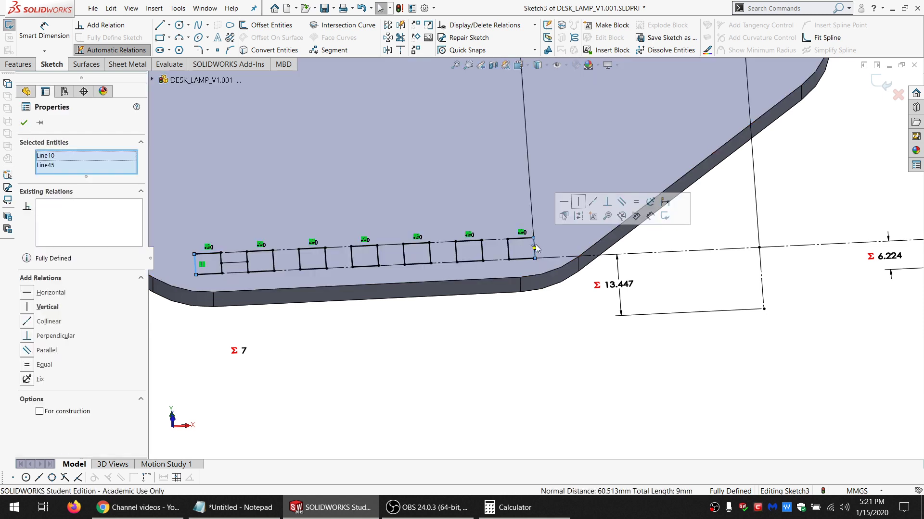
click(388, 246)
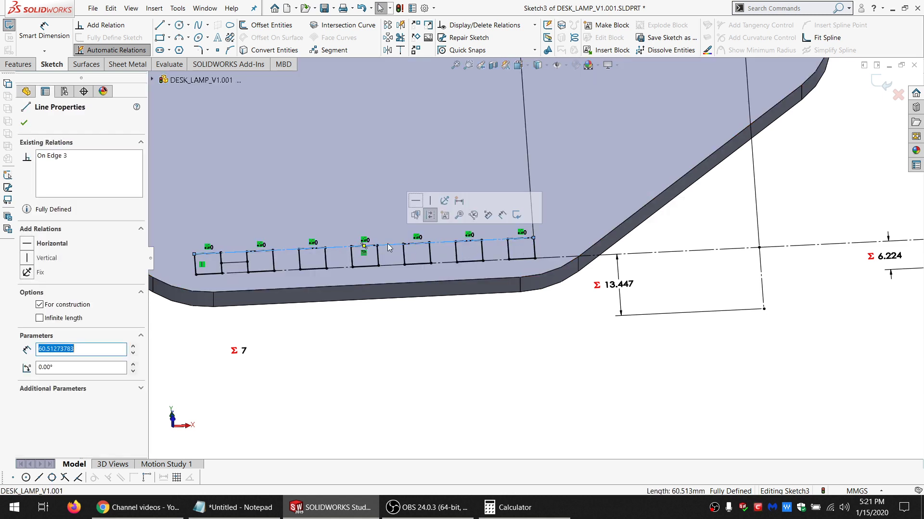
click(538, 342)
scroll(536, 260, up, 5)
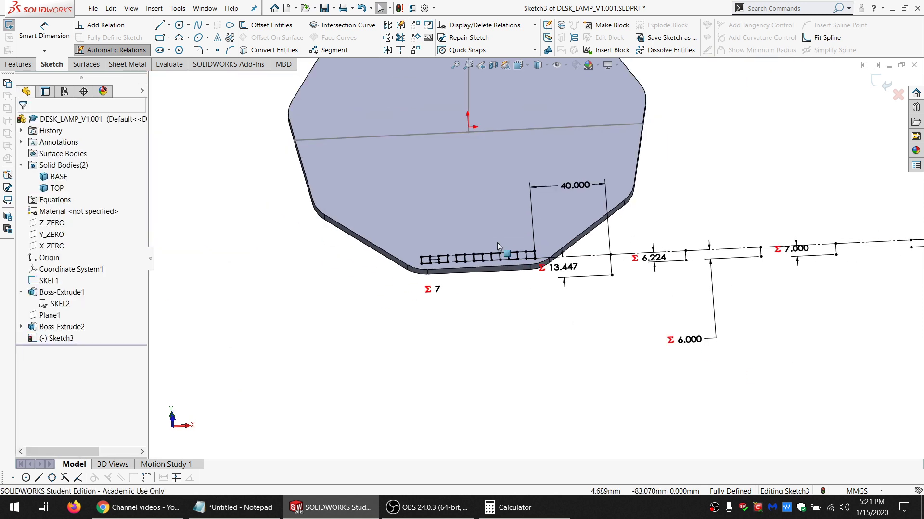
scroll(503, 226, down, 2)
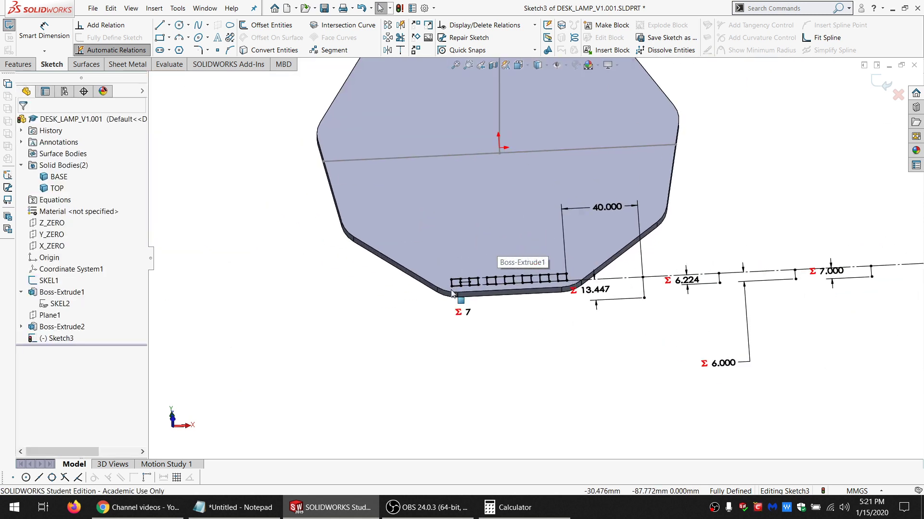
scroll(498, 232, up, 3)
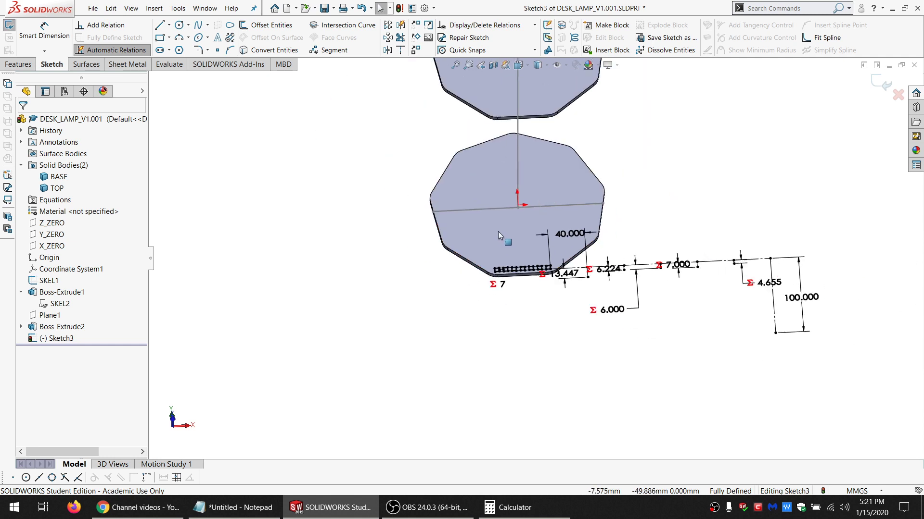
scroll(496, 212, down, 2)
scroll(525, 315, down, 2)
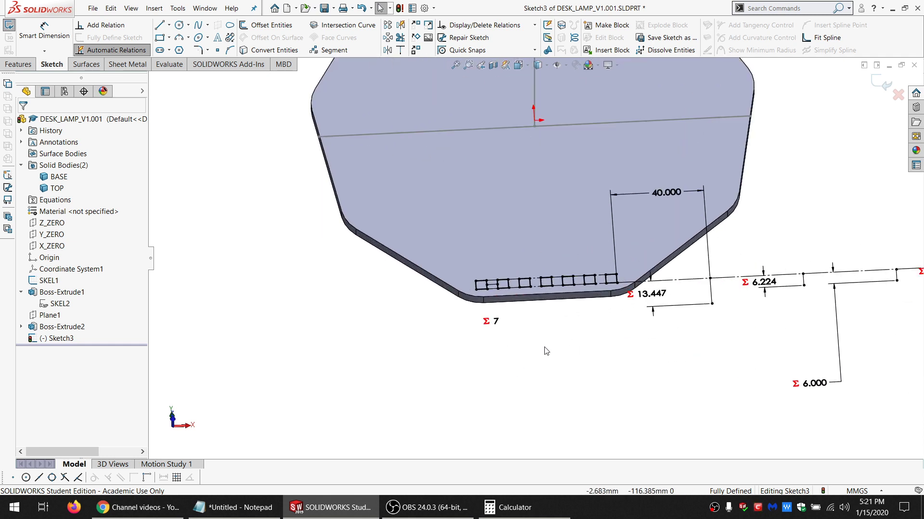
Circular-pattern the tab row, excluding its dimensions, into 9 instances
mouse_move(475, 385)
mouse_down()
mouse_move(423, 323)
mouse_move(414, 262)
mouse_move(478, 201)
mouse_move(641, 238)
mouse_move(675, 384)
mouse_up()
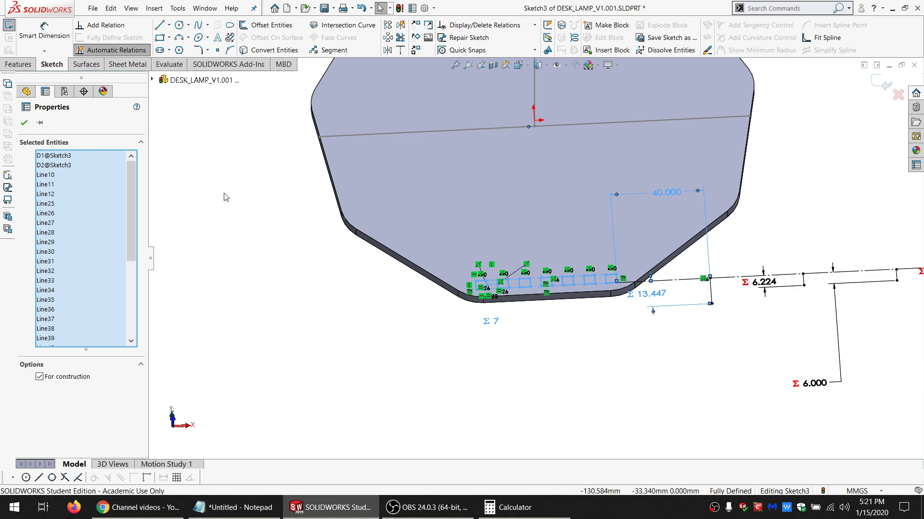
click(78, 158)
key(Delete)
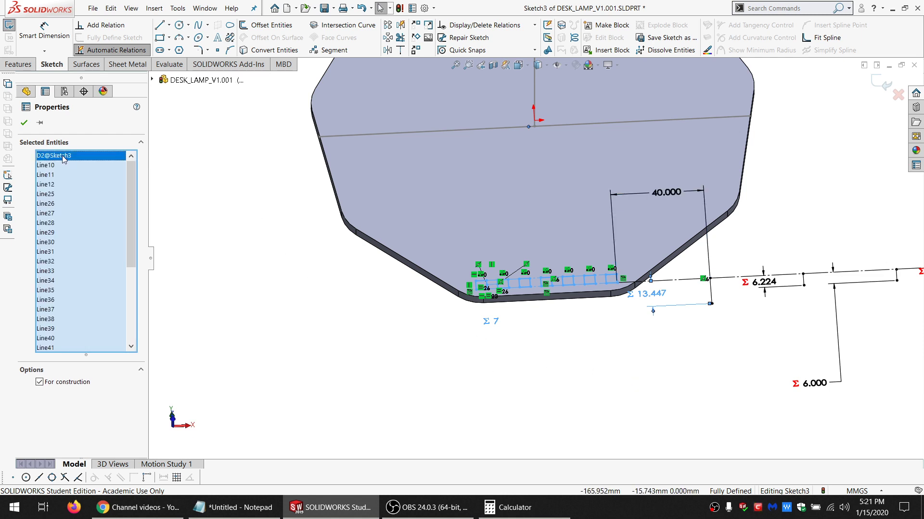
key(Delete)
scroll(72, 277, down, 5)
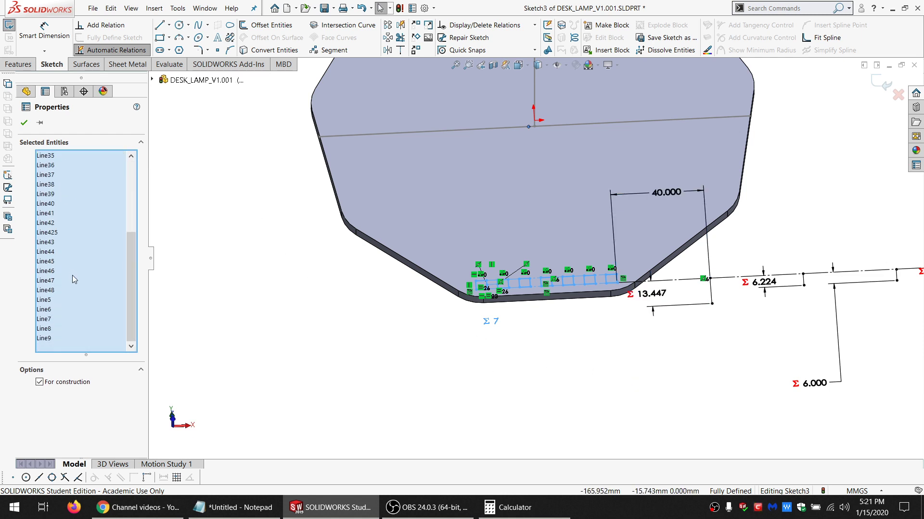
scroll(610, 295, up, 4)
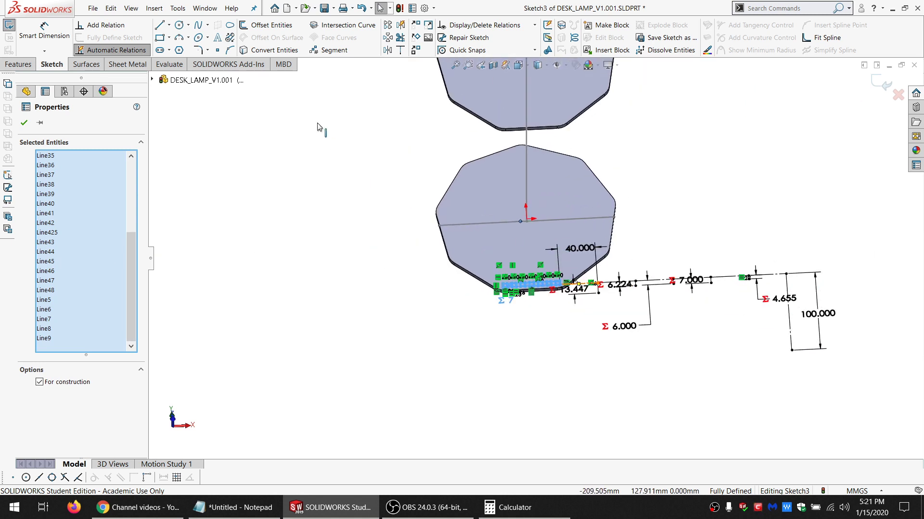
click(388, 38)
double_click(43, 271)
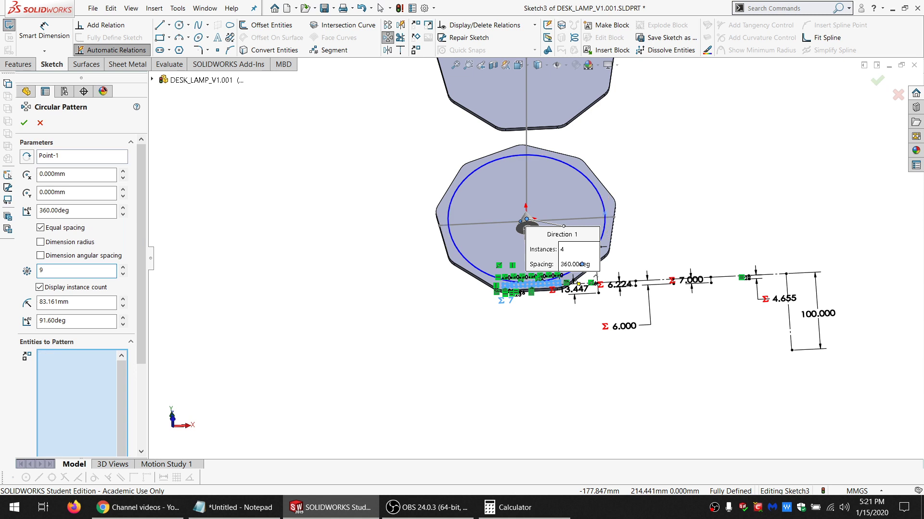
key(Return)
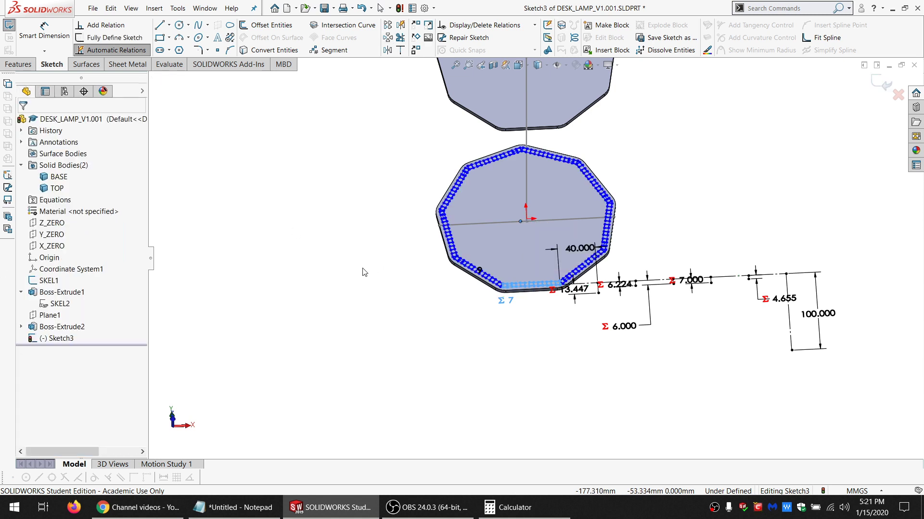
Centre the pattern by making its centre point the midpoint of Line2@SKEL1
scroll(522, 174, down, 3)
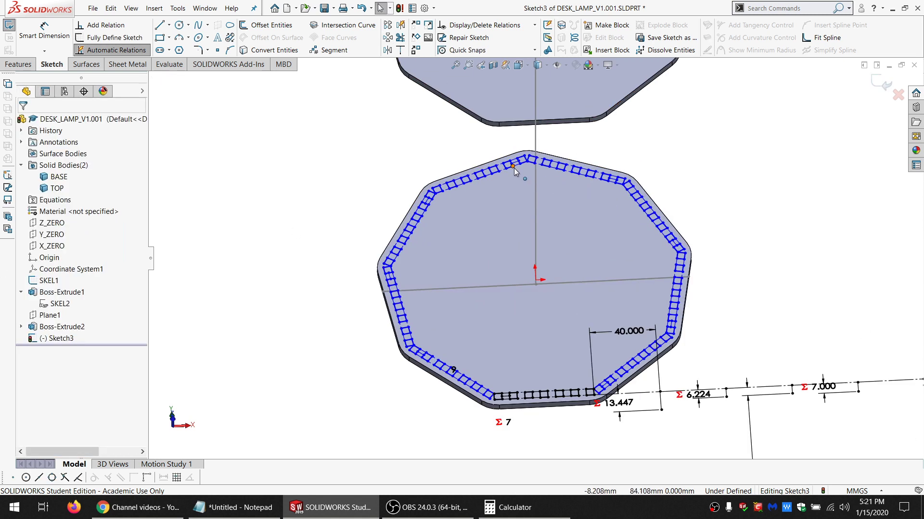
drag(499, 172, 425, 108)
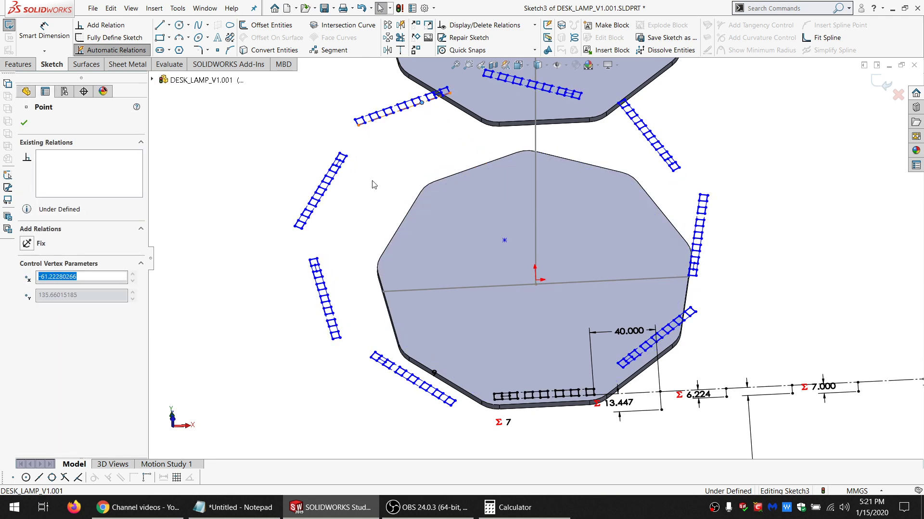
key(Escape)
click(503, 285)
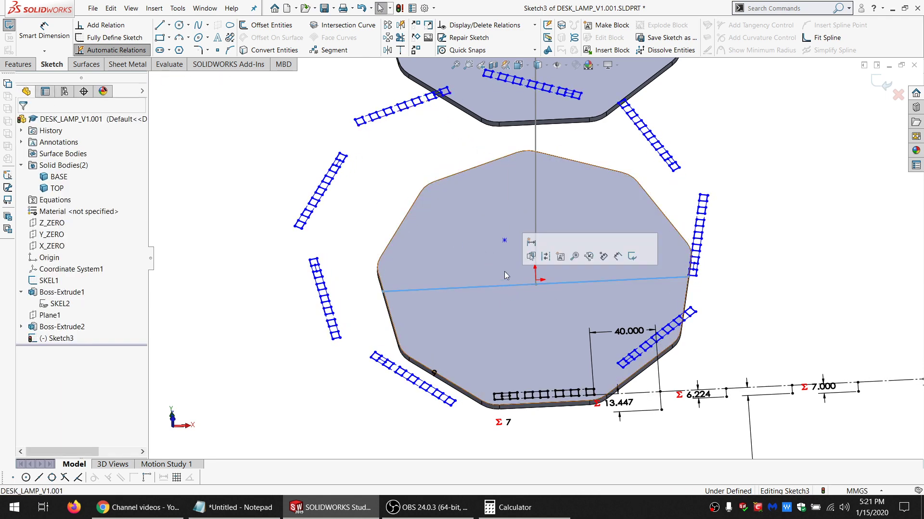
ctrl+click(504, 240)
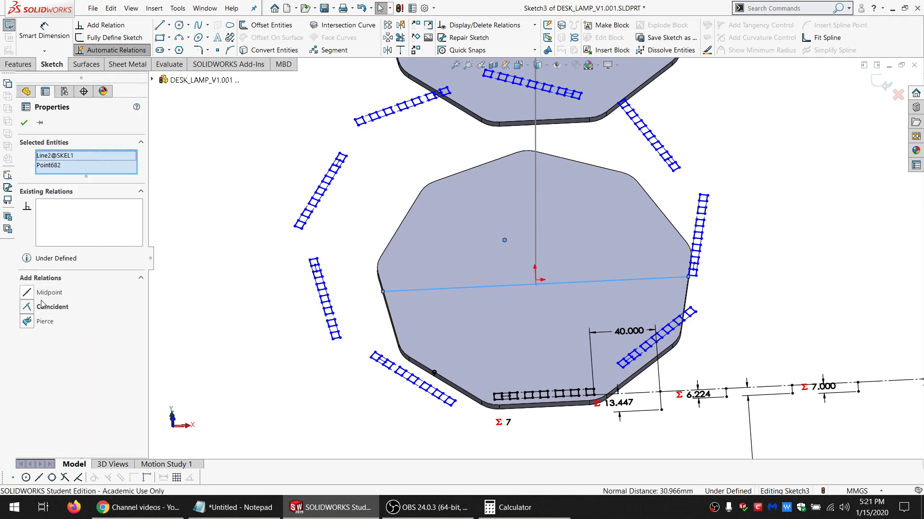
click(45, 294)
click(225, 219)
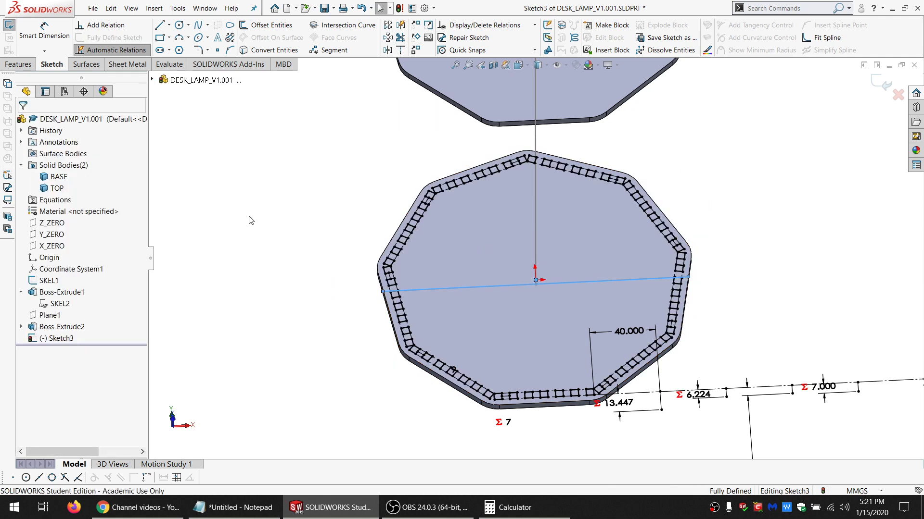
scroll(497, 397, down, 6)
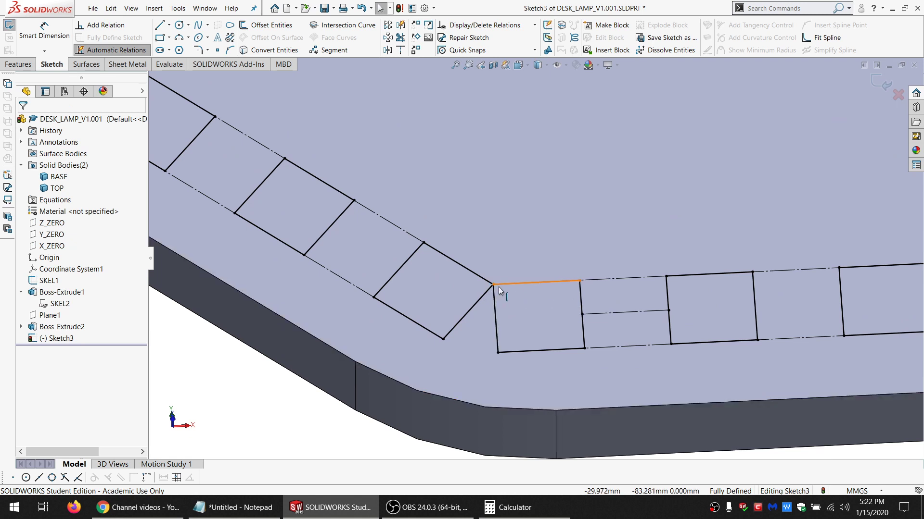
Zoom in on the patterned tabs and select every sketch entity with Ctrl+A
scroll(499, 287, down, 4)
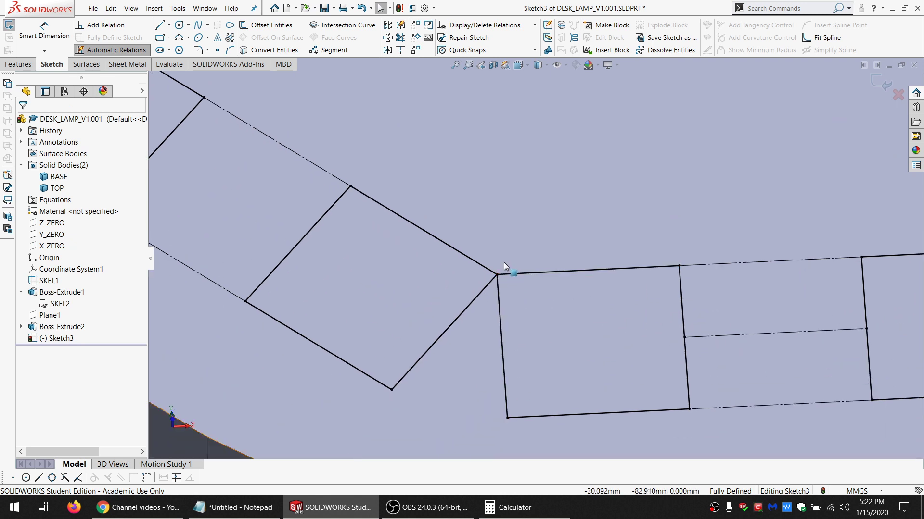
scroll(498, 277, up, 4)
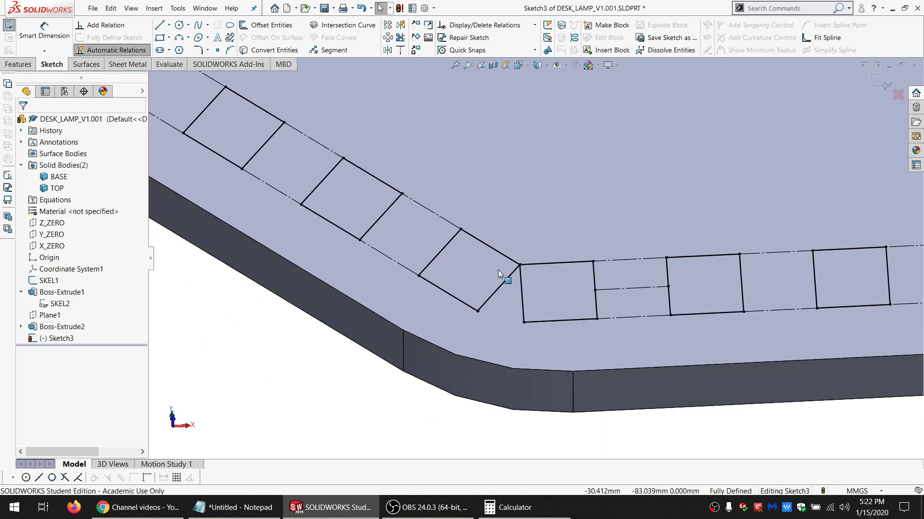
scroll(505, 270, up, 2)
scroll(524, 269, down, 2)
scroll(528, 269, up, 2)
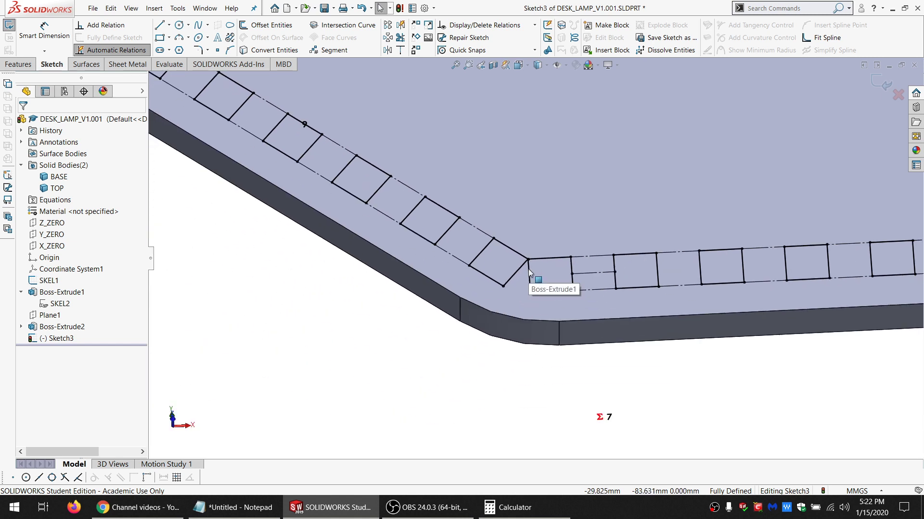
scroll(528, 270, up, 4)
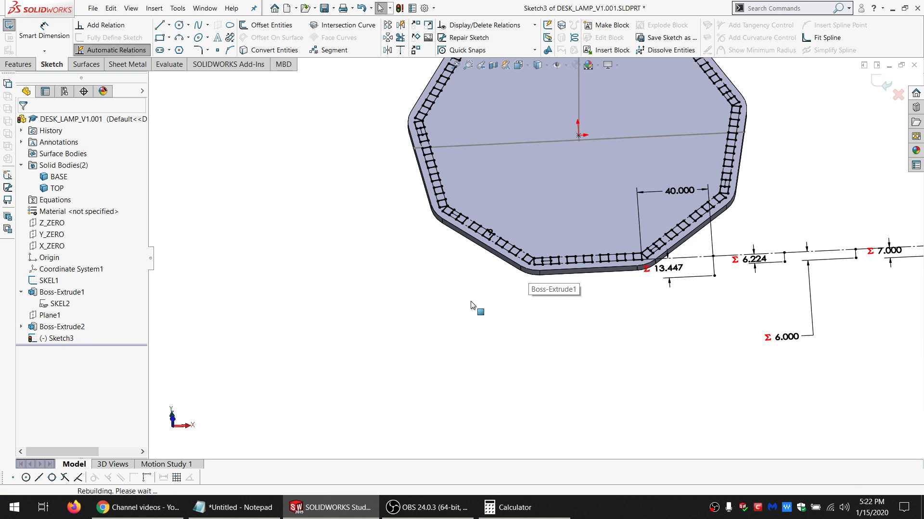
key(ctrl+a)
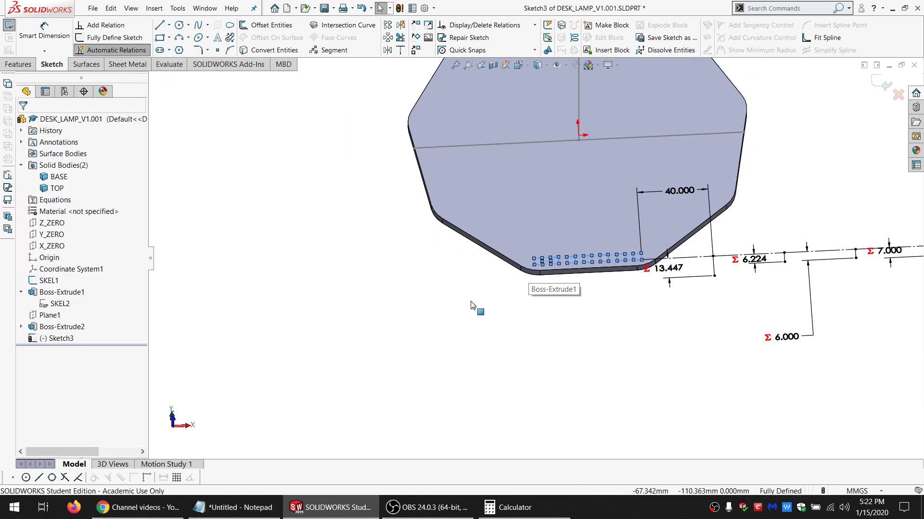
scroll(601, 259, down, 3)
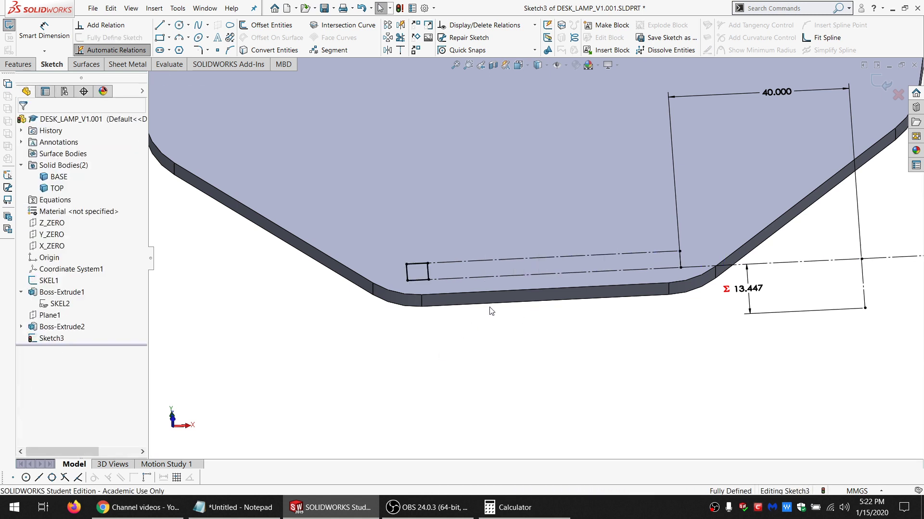
Convert the first tab rectangle from construction to regular geometry
scroll(489, 311, down, 3)
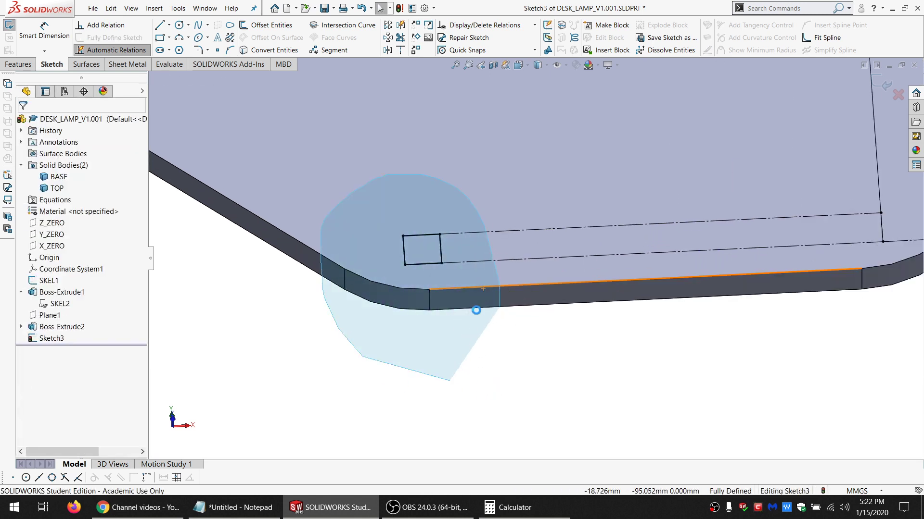
drag(476, 310, 477, 307)
click(81, 426)
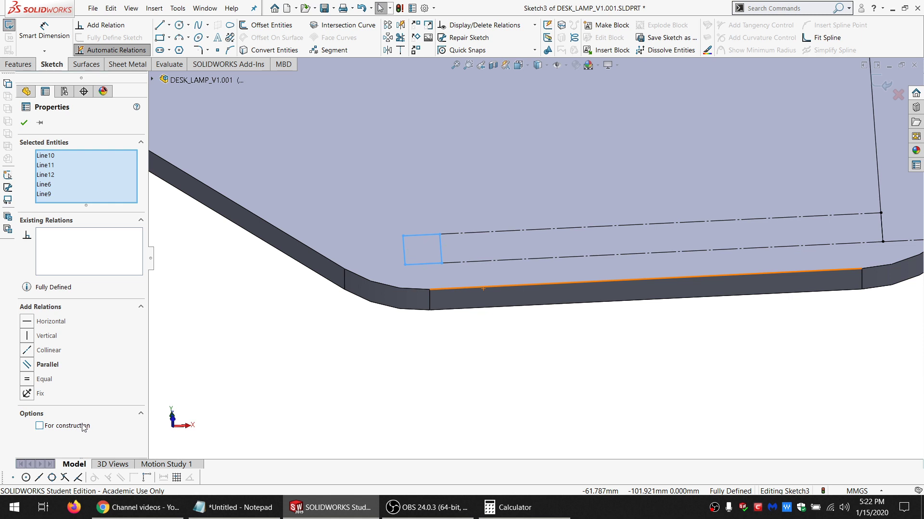
click(242, 391)
Draw a second corner rectangle beside the first tab and move the 7.000 dimension lower
click(160, 37)
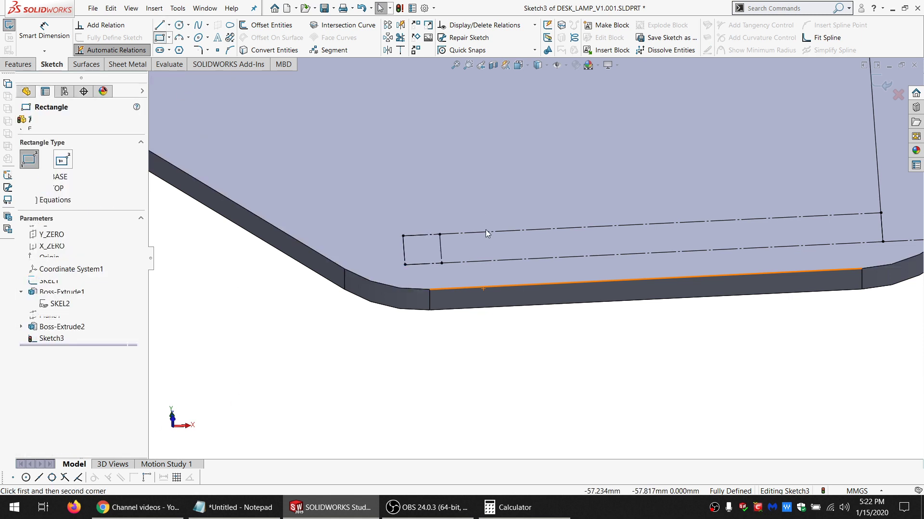
click(440, 235)
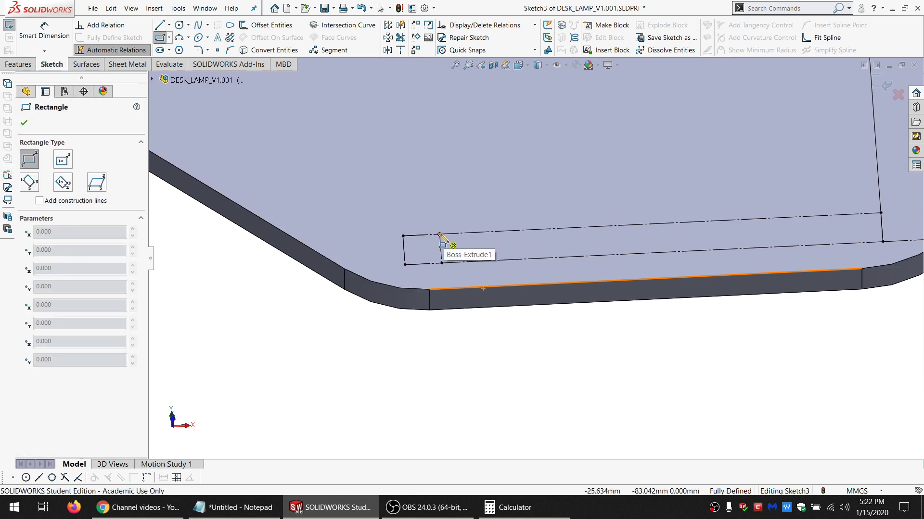
click(493, 260)
scroll(644, 378, up, 8)
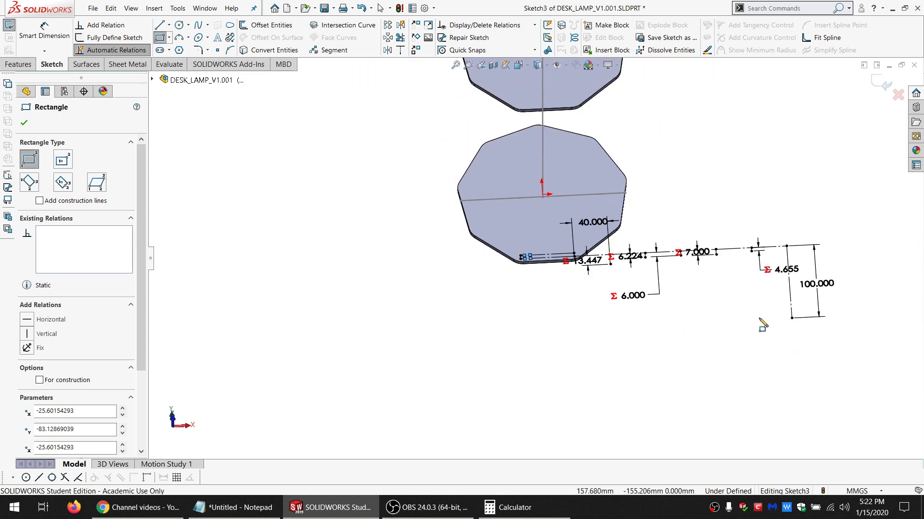
key(Escape)
drag(657, 223, 638, 287)
Name the 7.000 dimension FACE_FINGER_CNT_PLUSONE and the 6.000 dimension FACE_FINGER_CNT
double_click(639, 288)
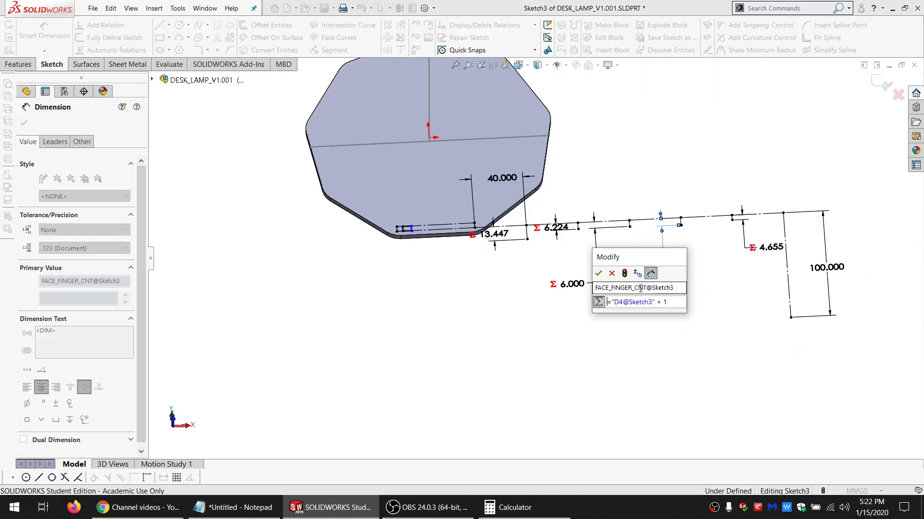
click(668, 289)
click(667, 289)
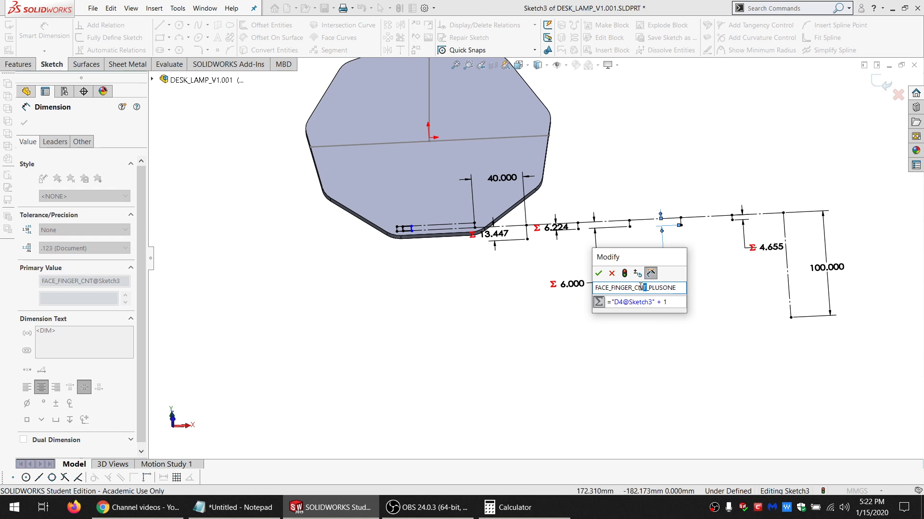
key(Return)
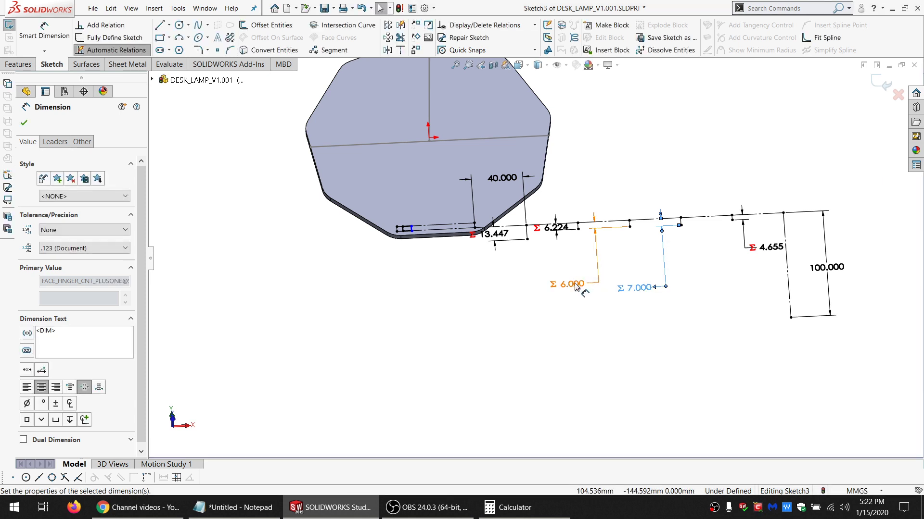
double_click(575, 286)
key(ctrl+a)
text(FACE_FINGER_CNT)
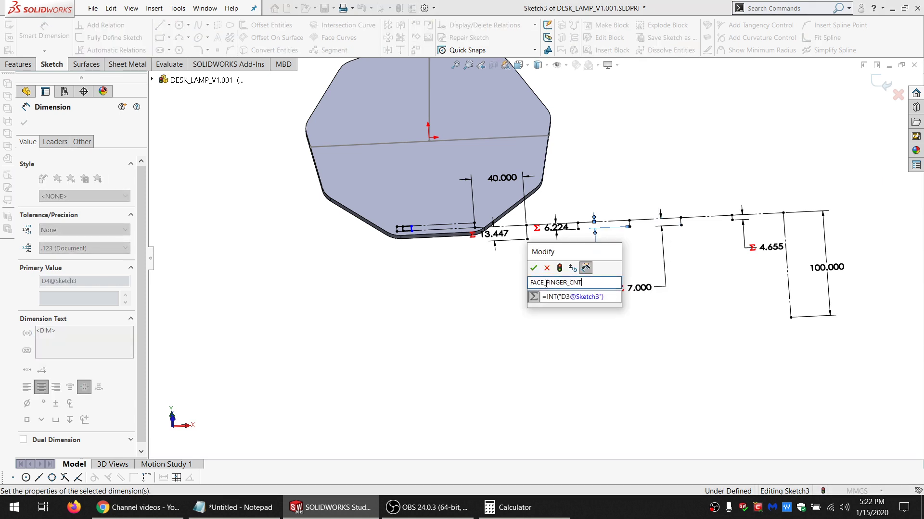
click(534, 268)
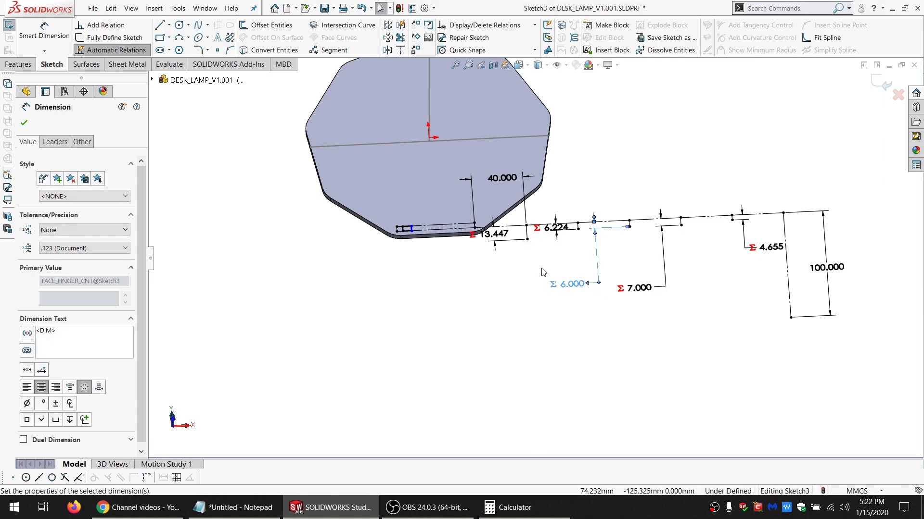
Select the quoted dimension name in the Notepad notes
scroll(496, 222, down, 4)
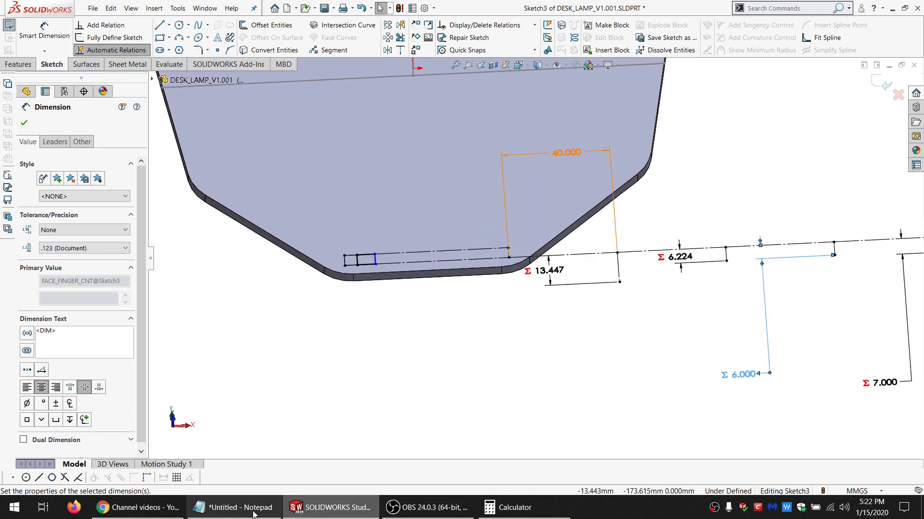
click(233, 507)
drag(825, 279, 689, 276)
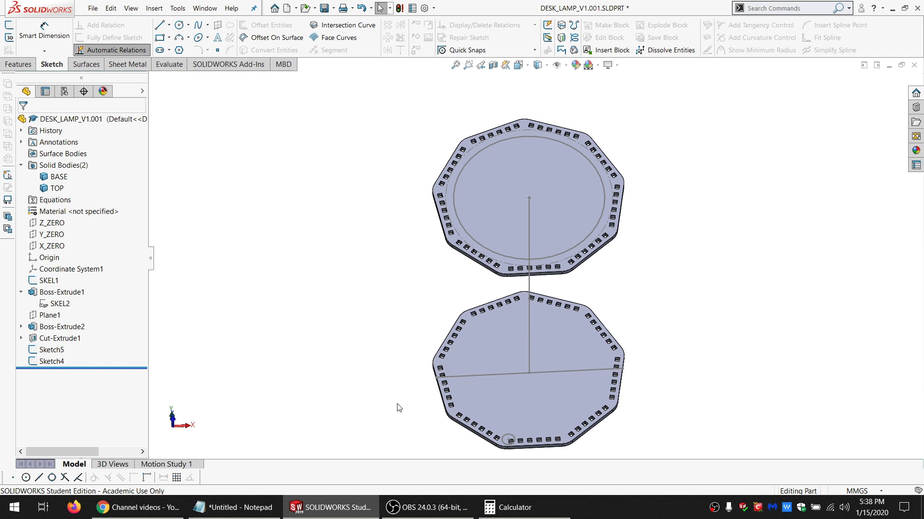
Reopen the Cut-Extrude1 slot sketch to inspect it, then return to the part
scroll(533, 398, down, 3)
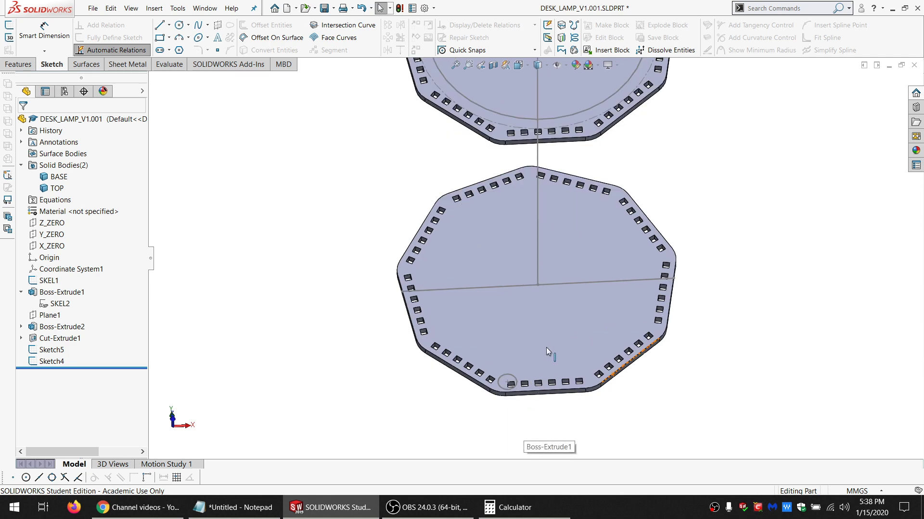
click(57, 338)
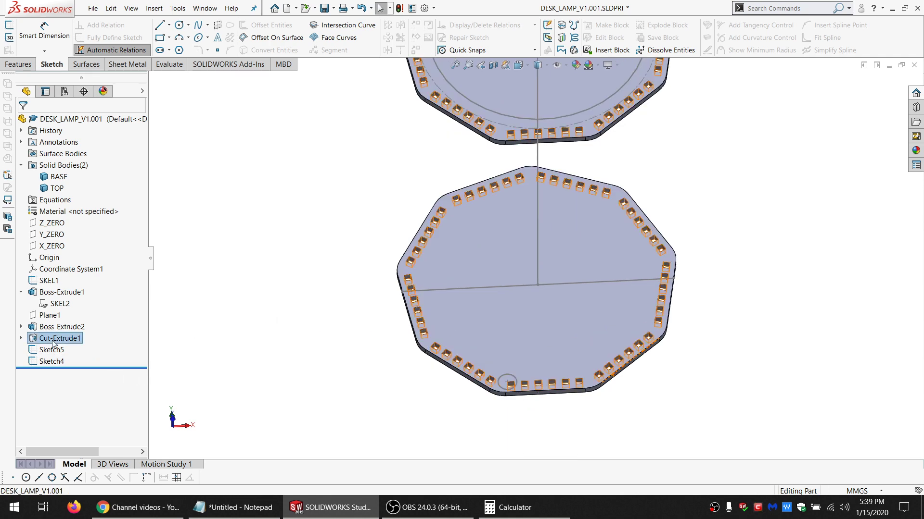
click(77, 309)
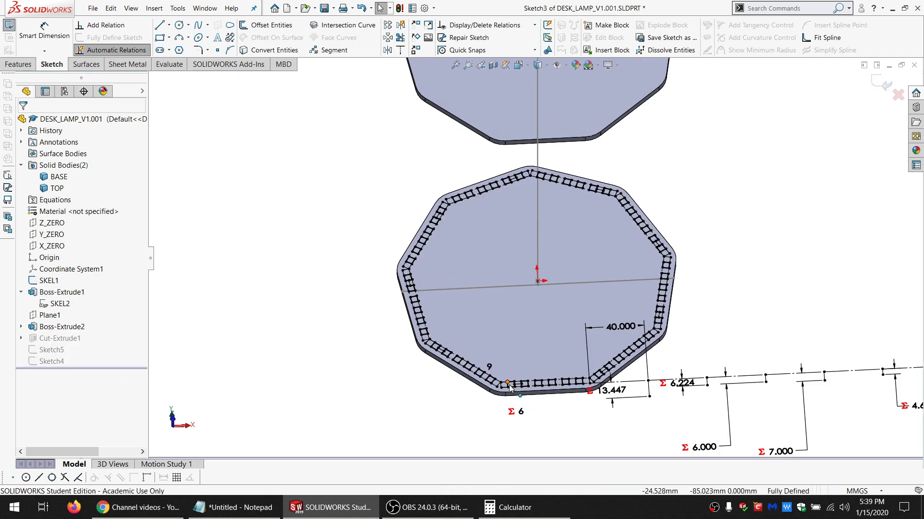
scroll(539, 395, down, 3)
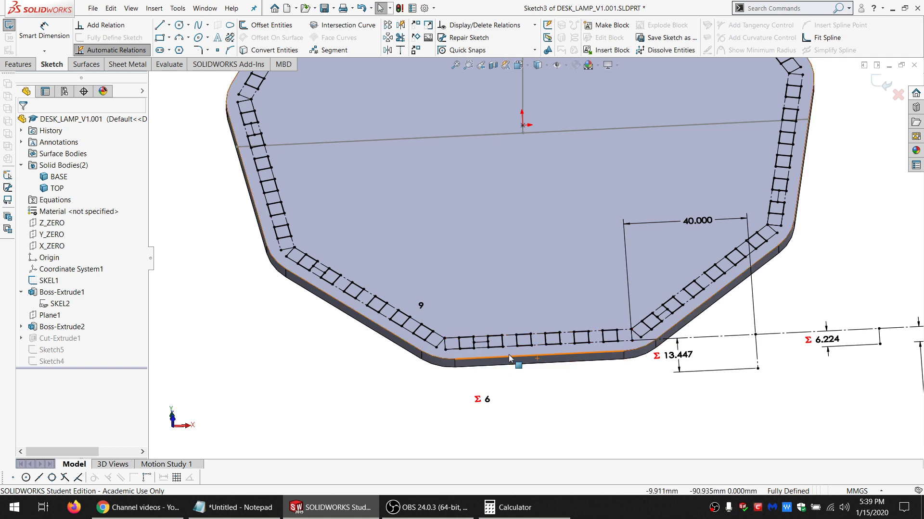
scroll(509, 354, up, 5)
scroll(533, 388, down, 1)
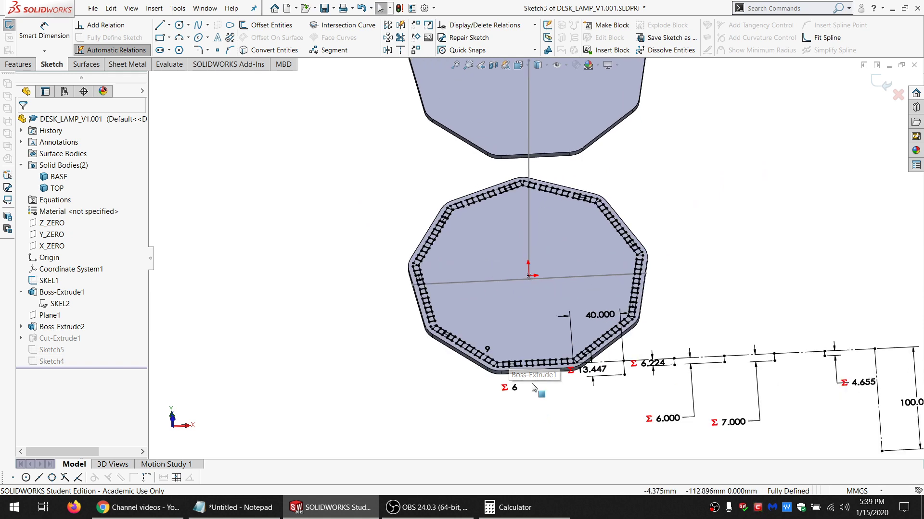
scroll(570, 380, down, 3)
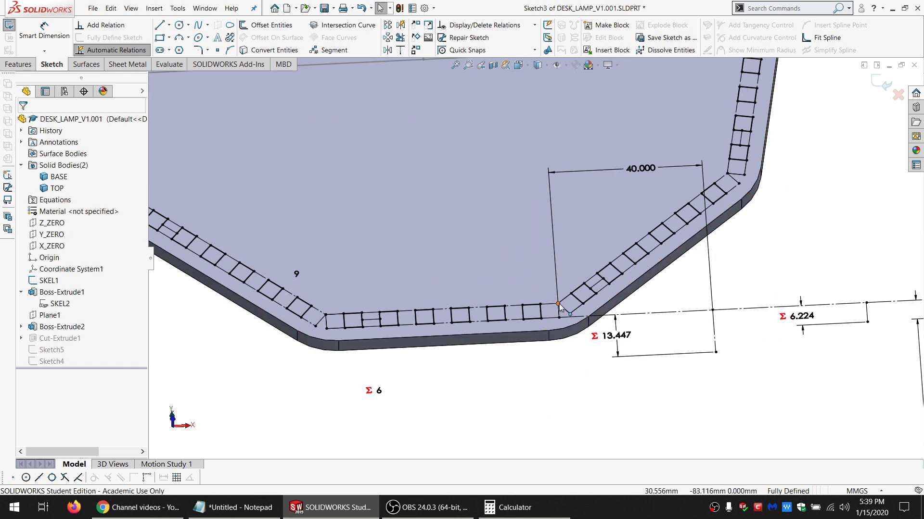
scroll(549, 350, up, 3)
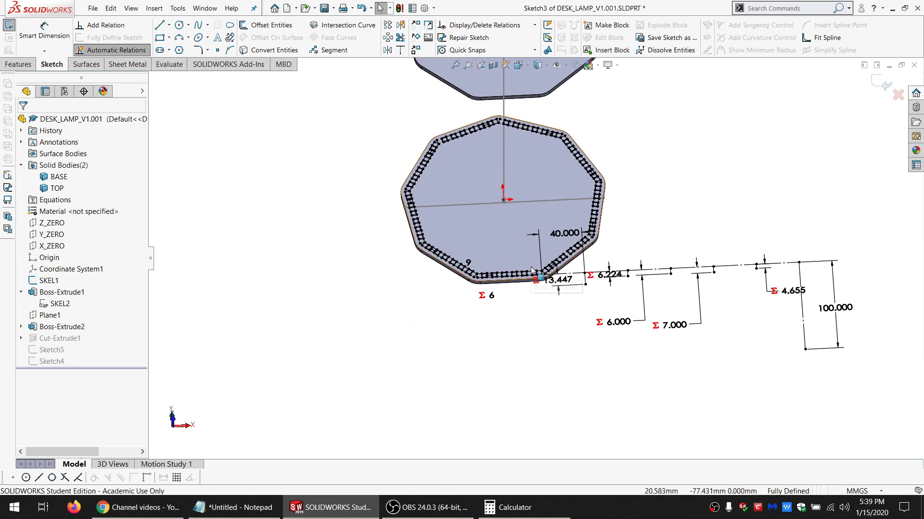
scroll(531, 269, down, 2)
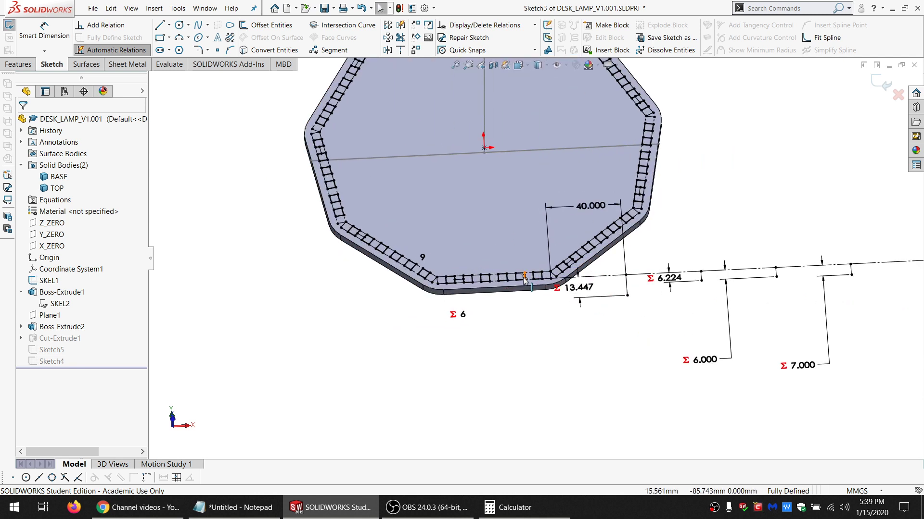
scroll(516, 281, up, 3)
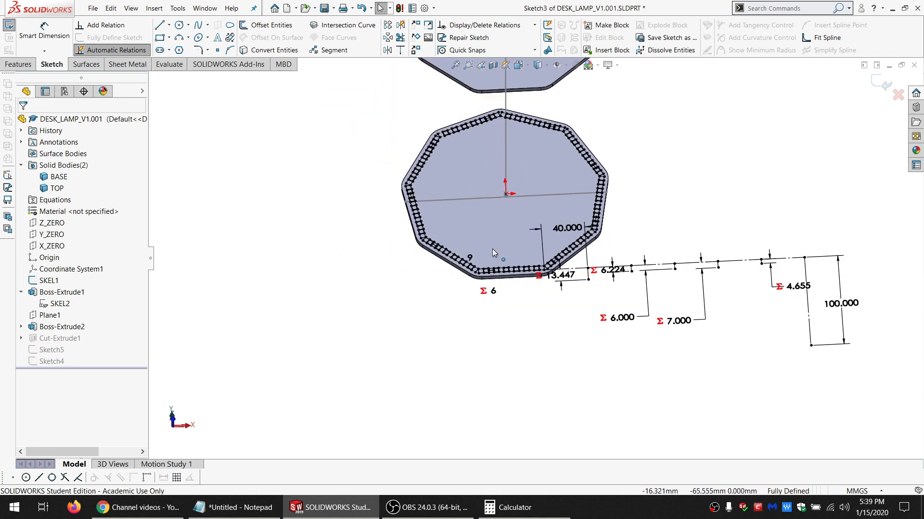
scroll(515, 226, up, 3)
scroll(515, 225, down, 3)
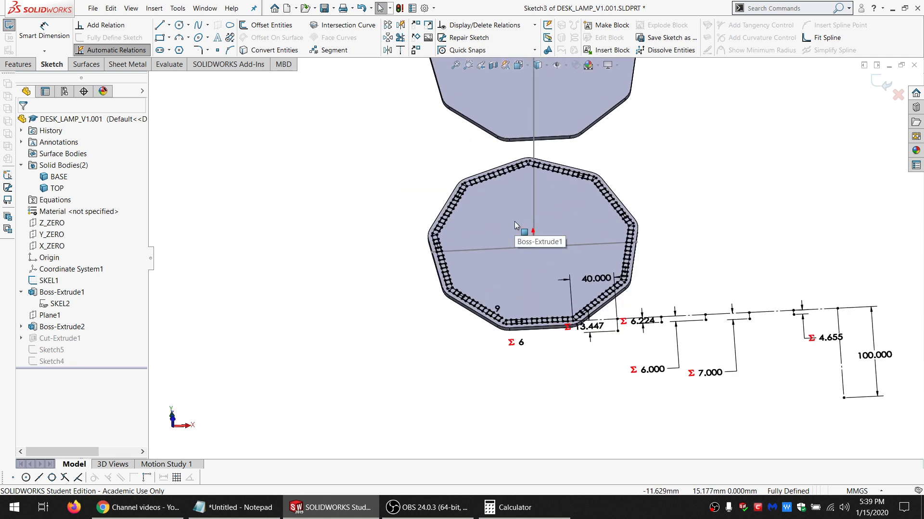
click(9, 27)
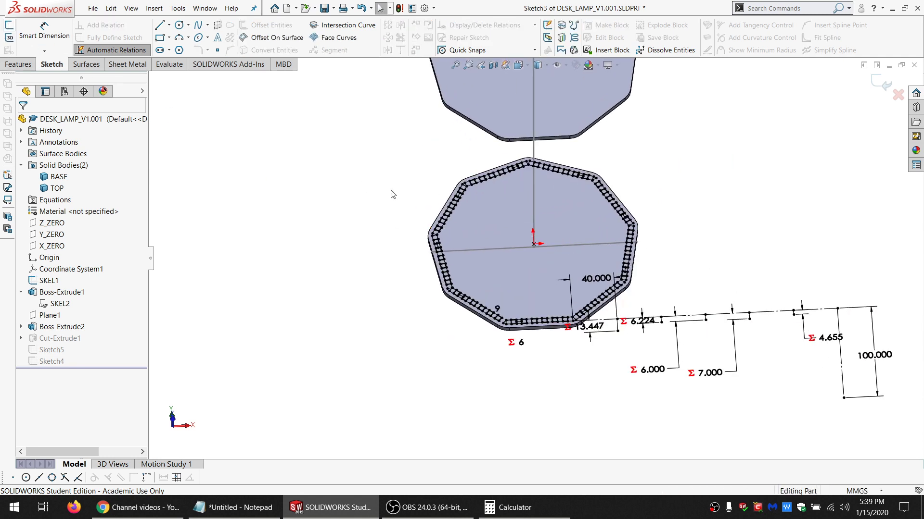
Select Sketch4 and the BASE slot face, then orbit so the two plates separate
scroll(502, 230, up, 3)
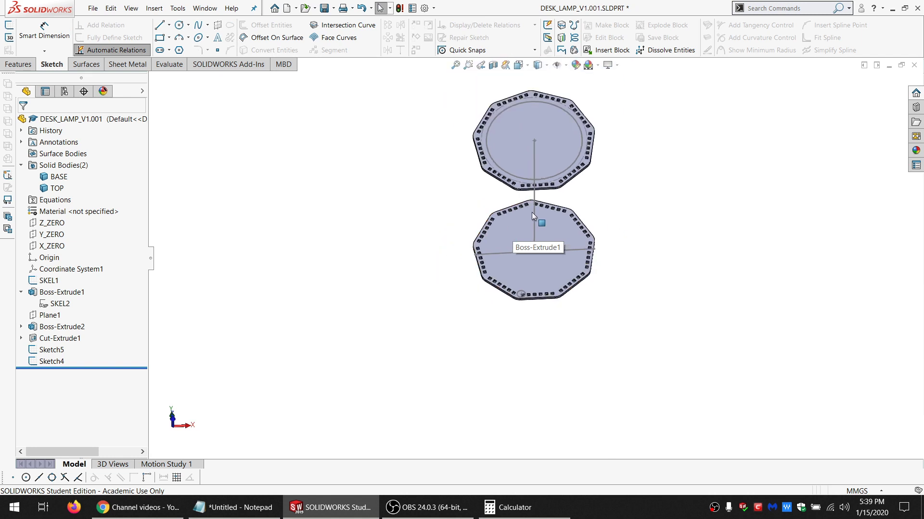
scroll(529, 192, down, 3)
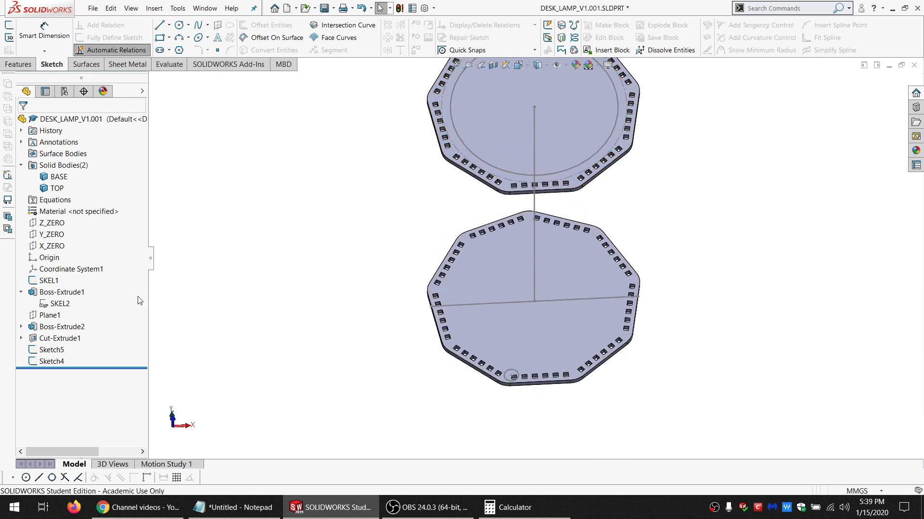
click(40, 351)
click(42, 362)
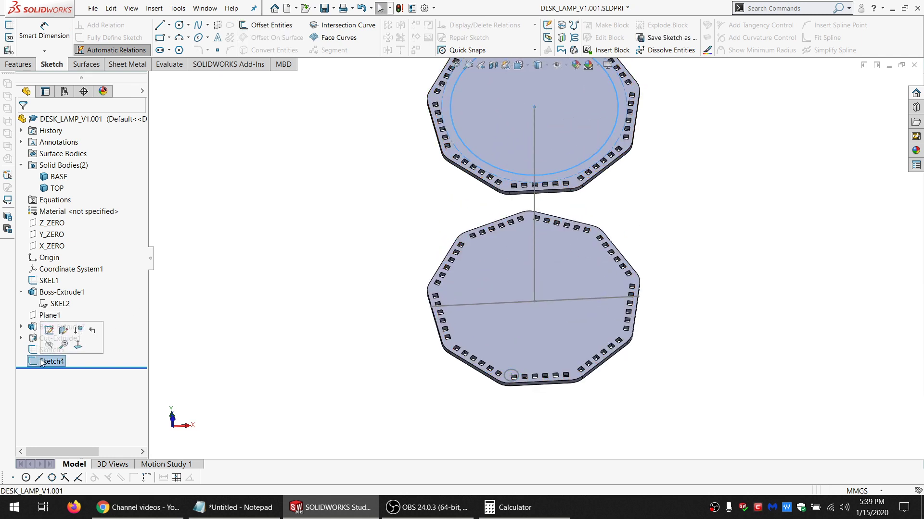
scroll(523, 385, down, 5)
click(524, 380)
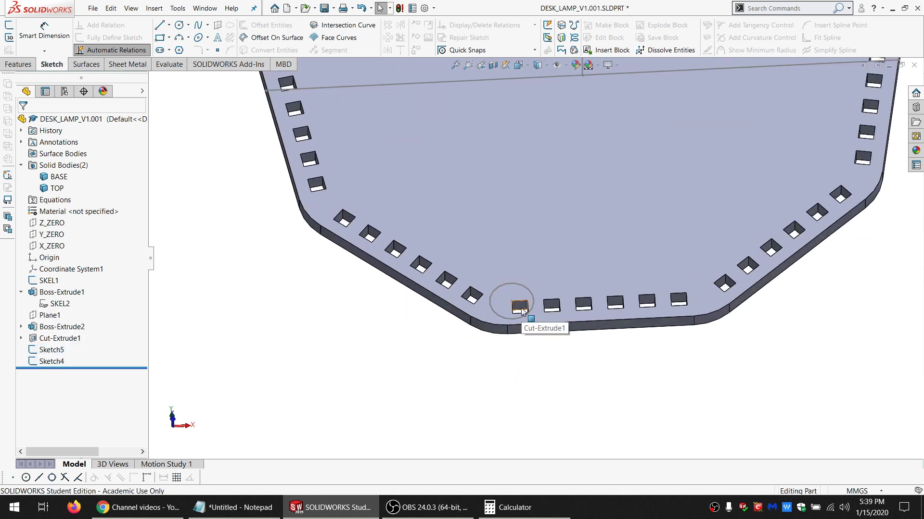
click(523, 307)
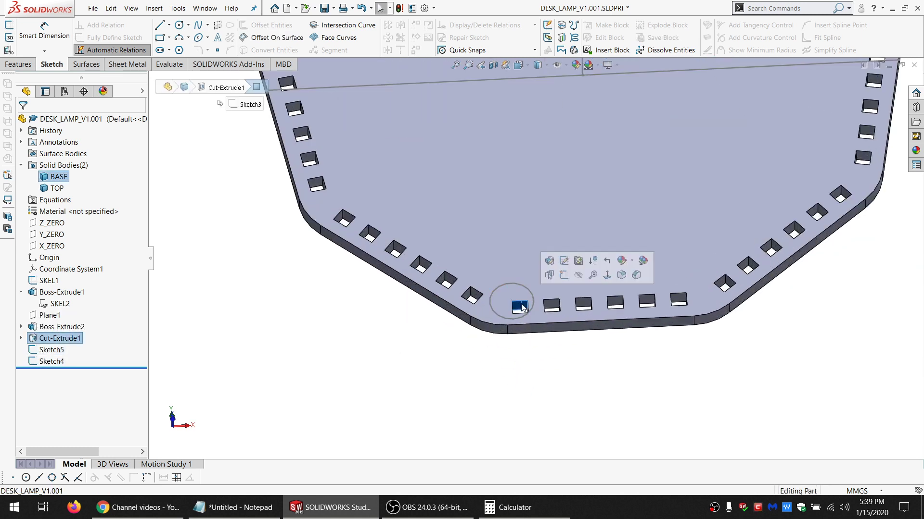
click(523, 380)
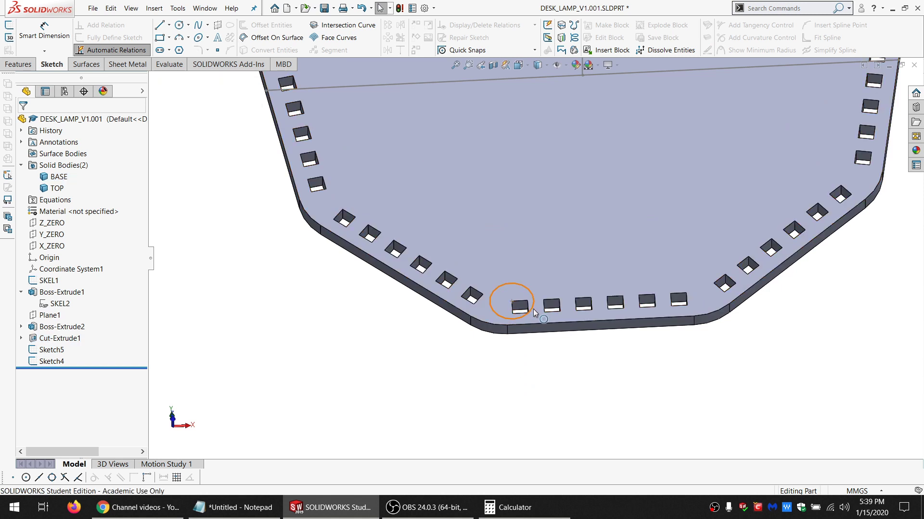
scroll(535, 312, up, 5)
middle_drag(536, 313, 537, 206)
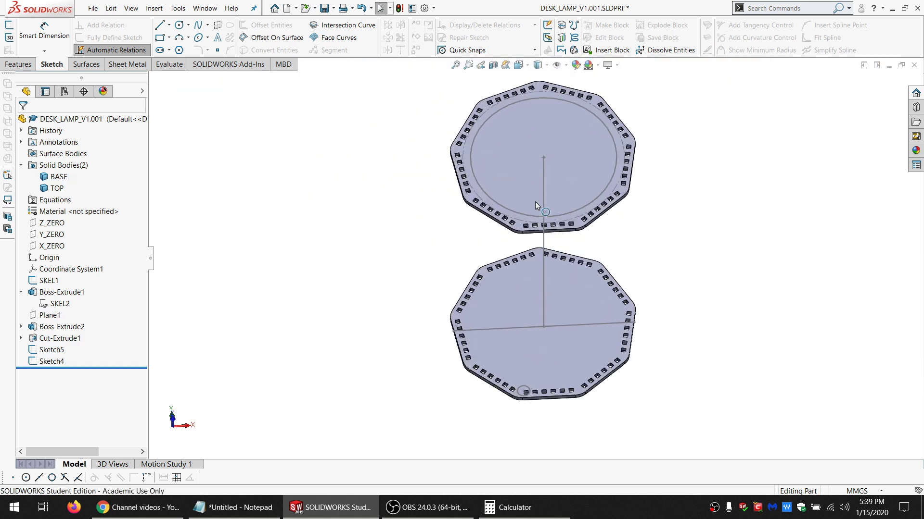
Open Sketch4 for editing
click(55, 362)
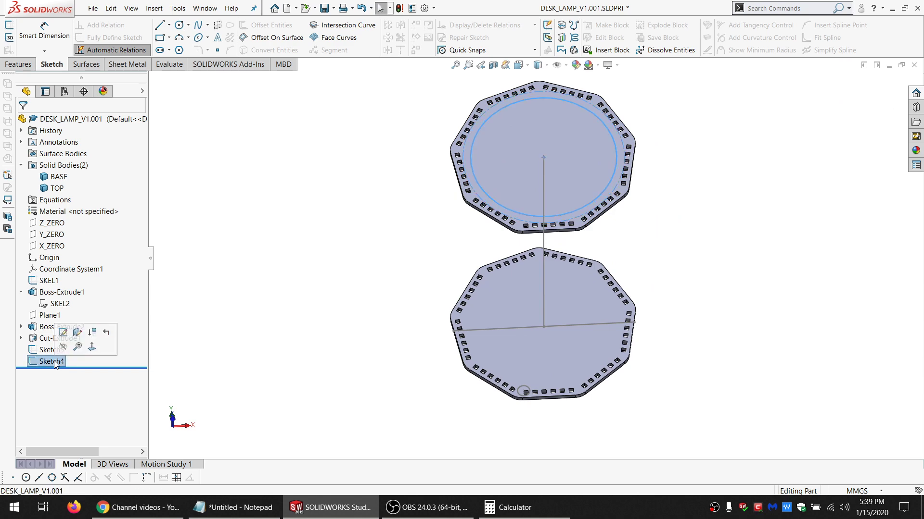
click(63, 332)
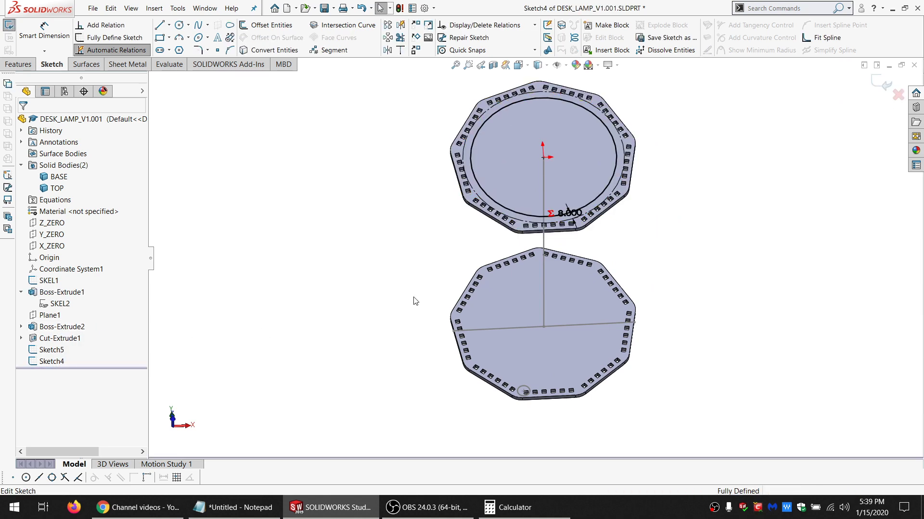
scroll(491, 190, down, 5)
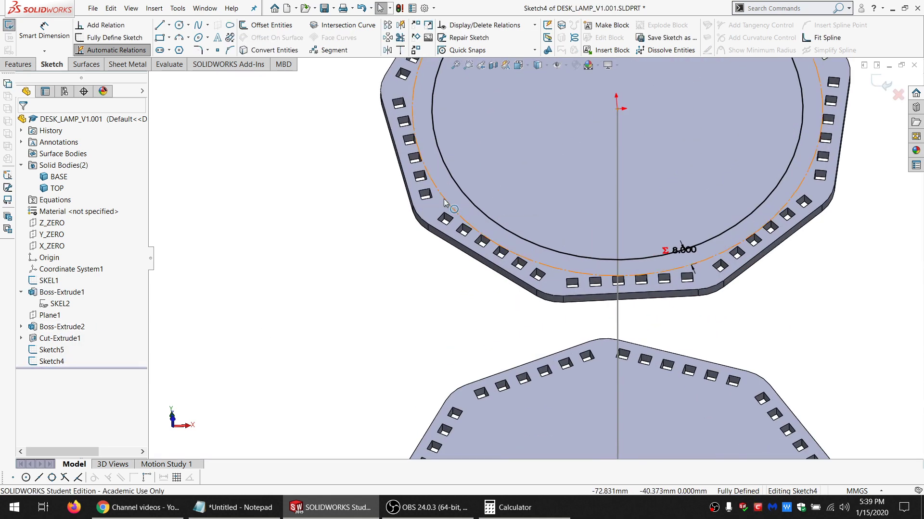
Check the slot edge length and the 150.257 mm circle's 8.000 offset without changing them
click(571, 282)
click(505, 301)
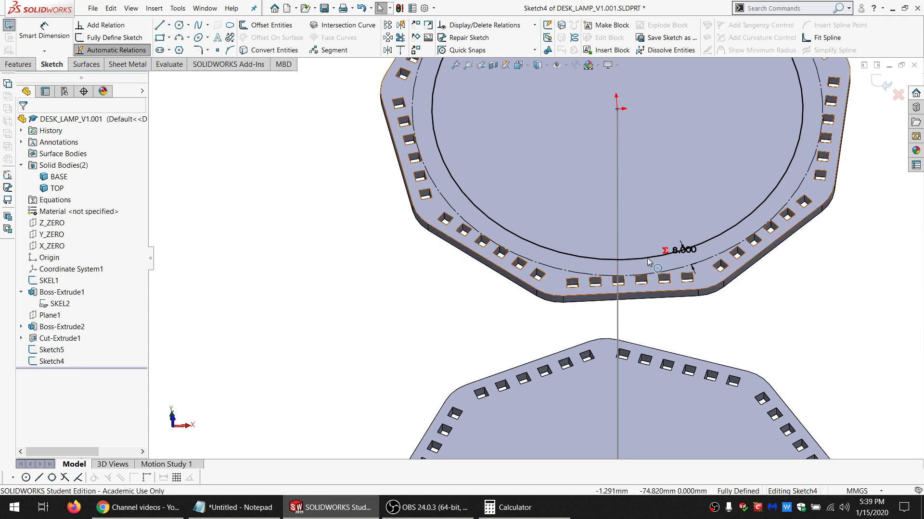
scroll(627, 241, up, 3)
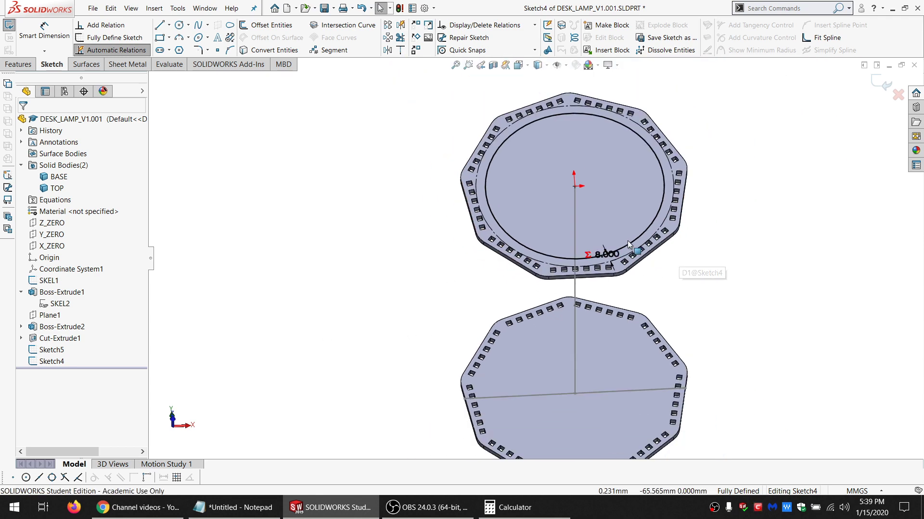
click(494, 154)
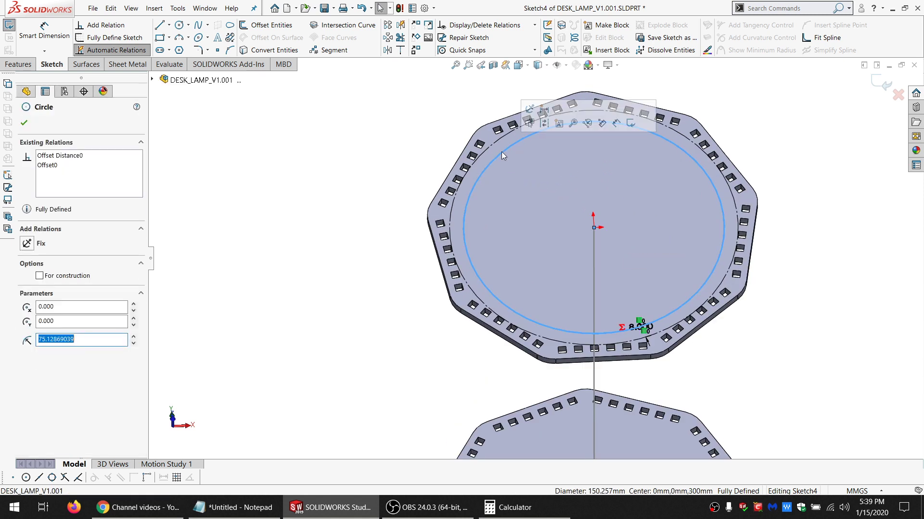
click(362, 318)
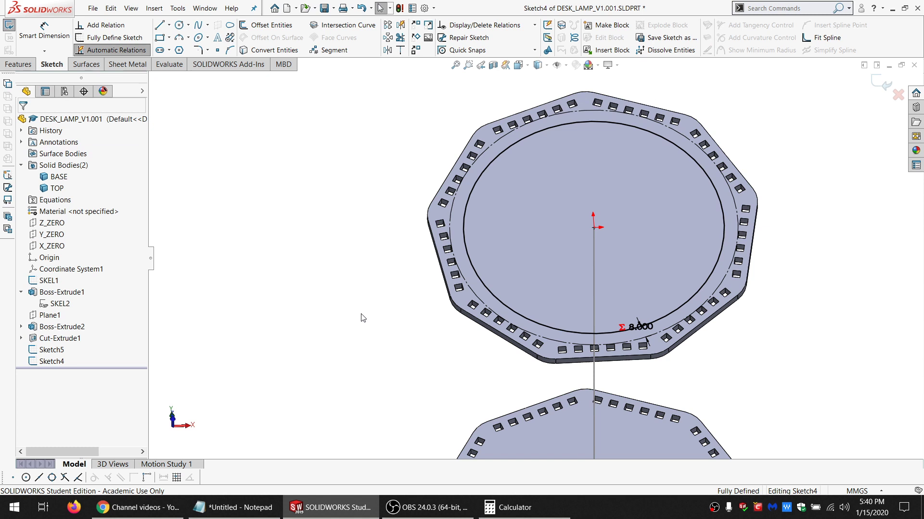
scroll(363, 318, up, 2)
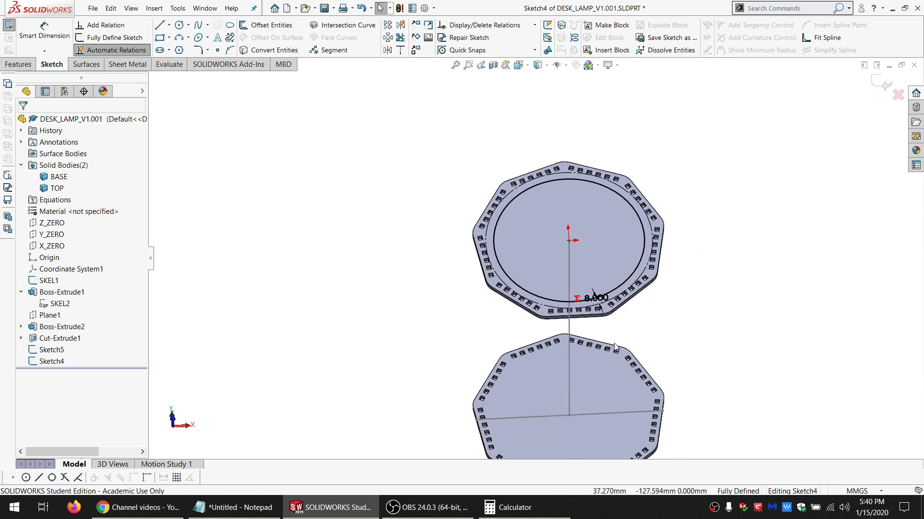
scroll(592, 337, down, 1)
scroll(566, 332, up, 1)
scroll(567, 332, down, 2)
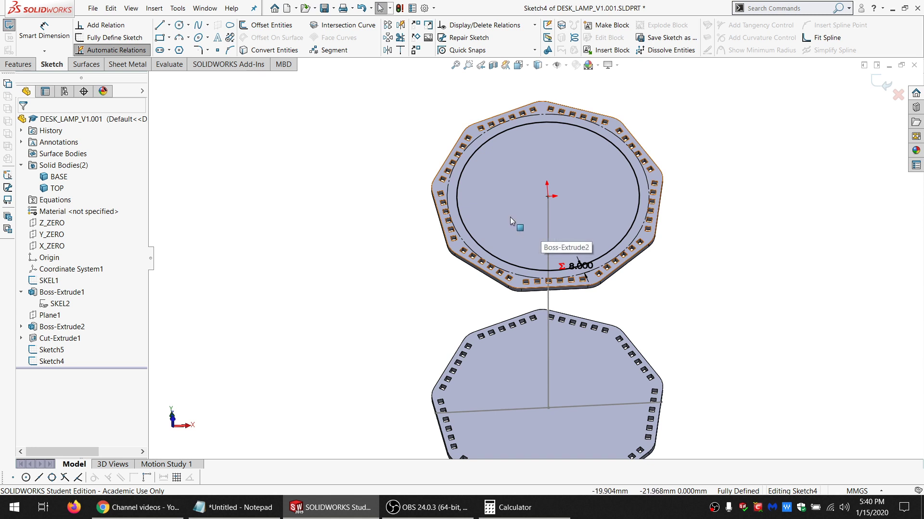
Extrude-cut the Sketch4 circle Through All, limited to the TOP body only
click(18, 64)
click(178, 26)
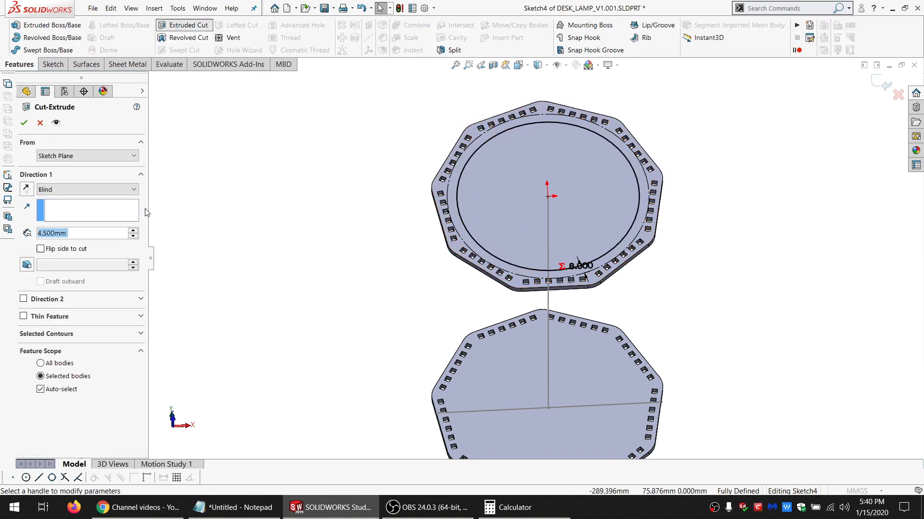
click(88, 190)
click(55, 196)
click(58, 373)
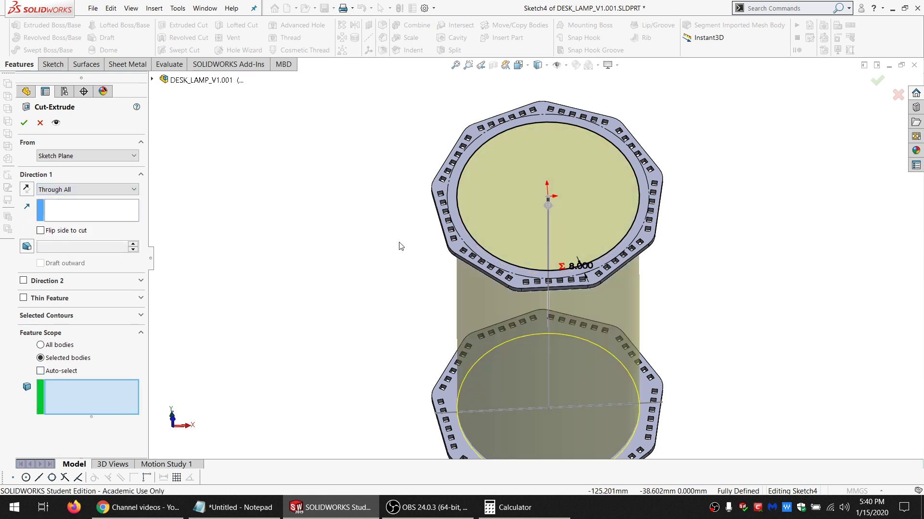
click(452, 245)
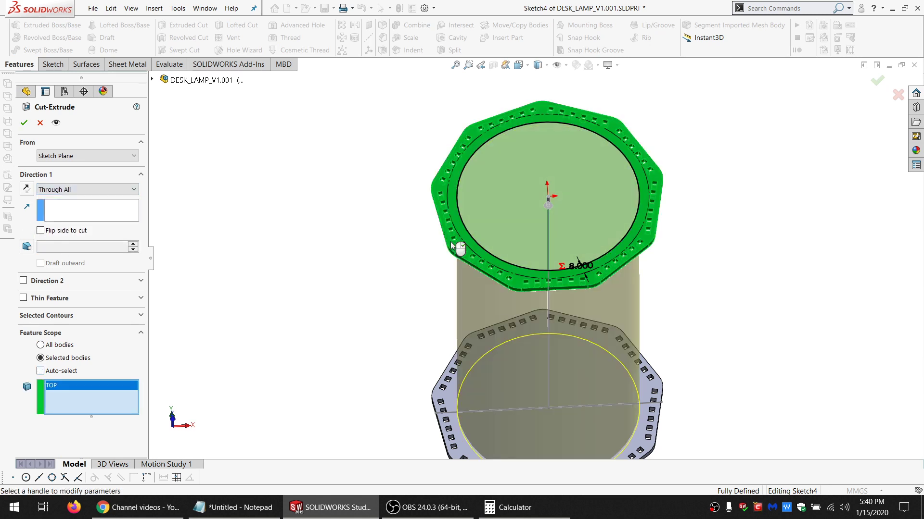
click(25, 124)
scroll(577, 289, up, 2)
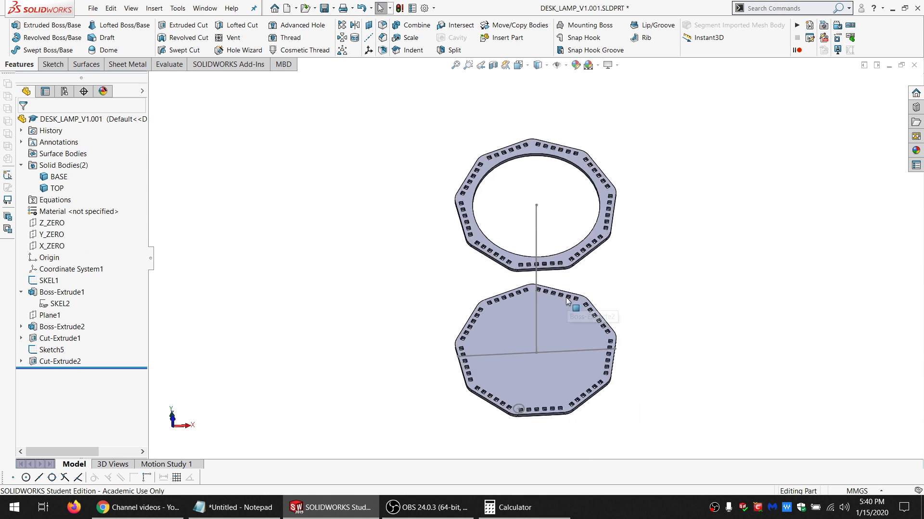
scroll(566, 300, down, 1)
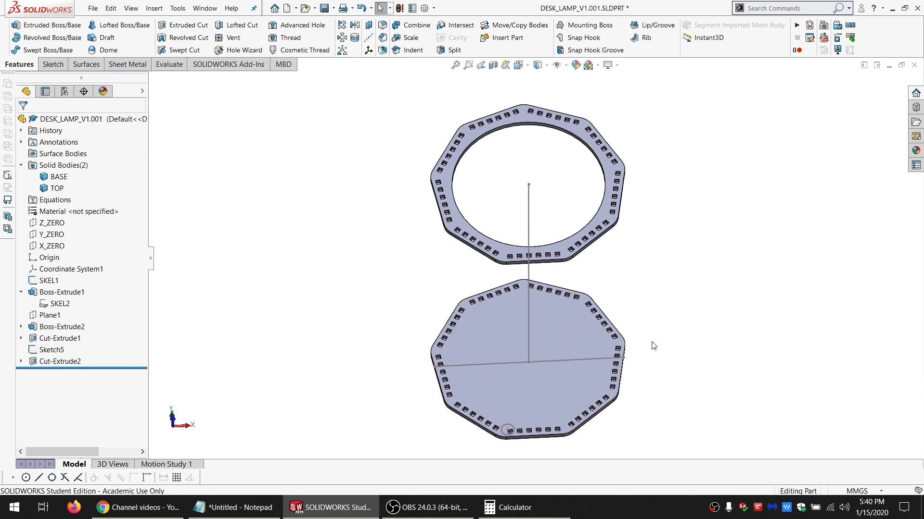
Start a new sketch on the base plate's top face
key(f)
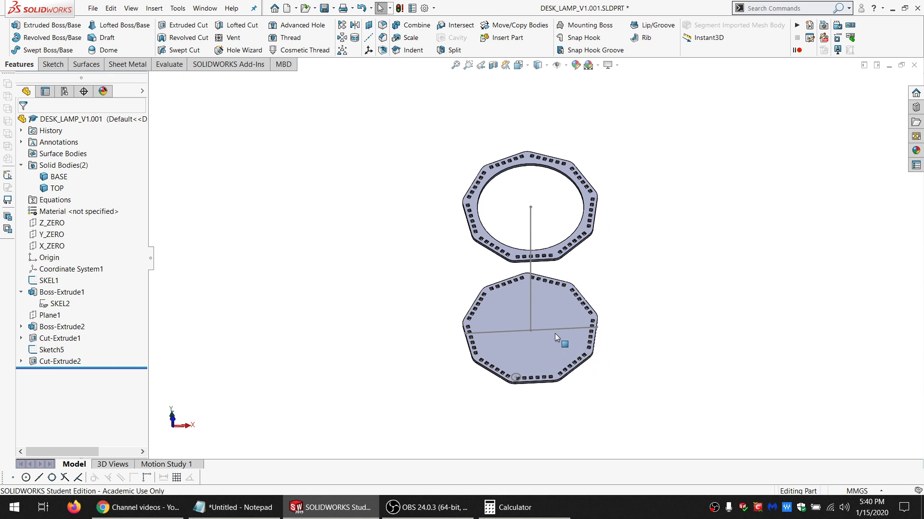
scroll(550, 364, down, 5)
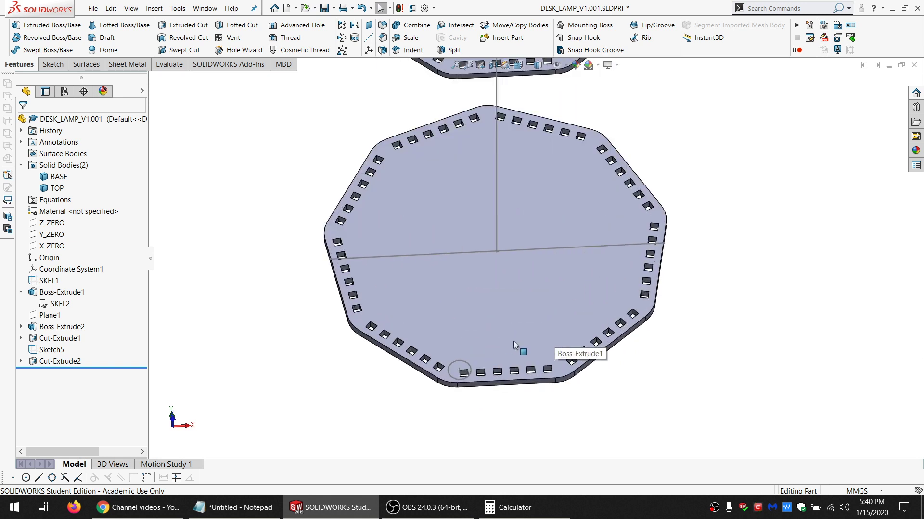
click(505, 341)
click(52, 64)
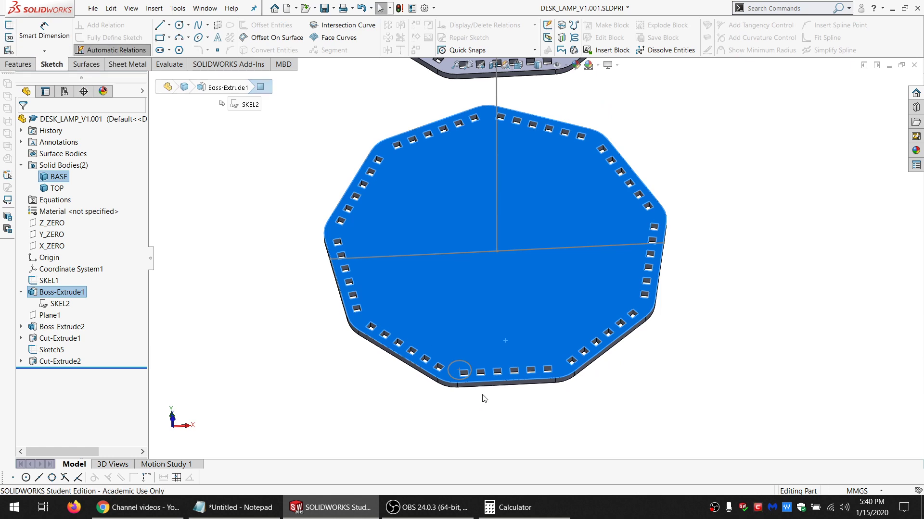
click(9, 25)
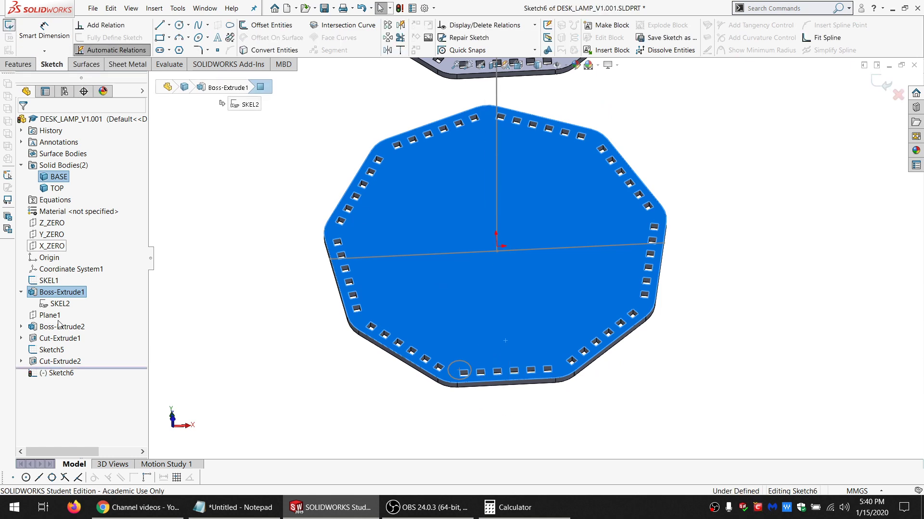
Convert the Sketch3 slot lines along the bottom edge into the new sketch
click(22, 361)
click(61, 373)
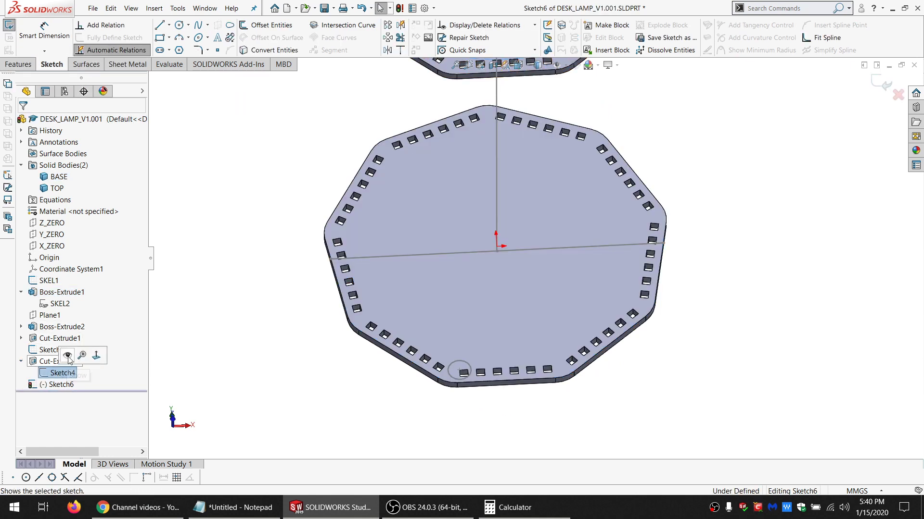
click(21, 338)
click(45, 344)
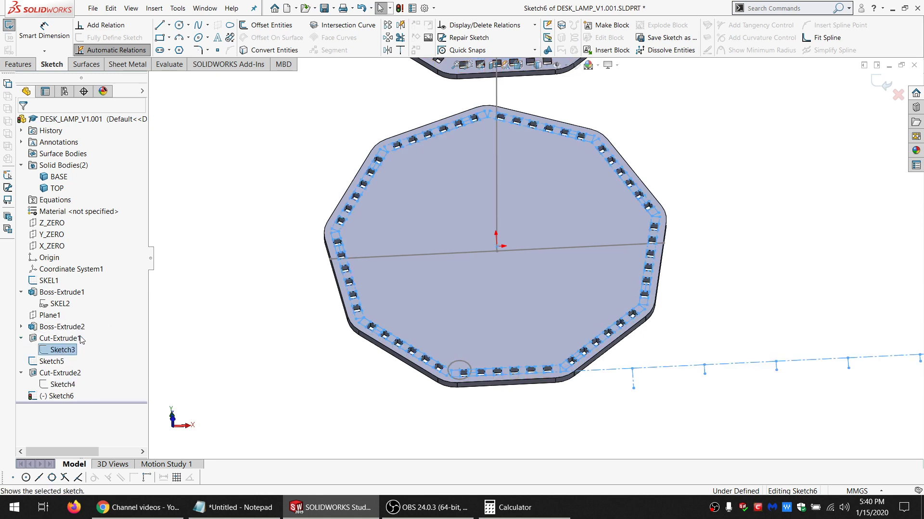
scroll(524, 380, down, 2)
scroll(524, 380, down, 3)
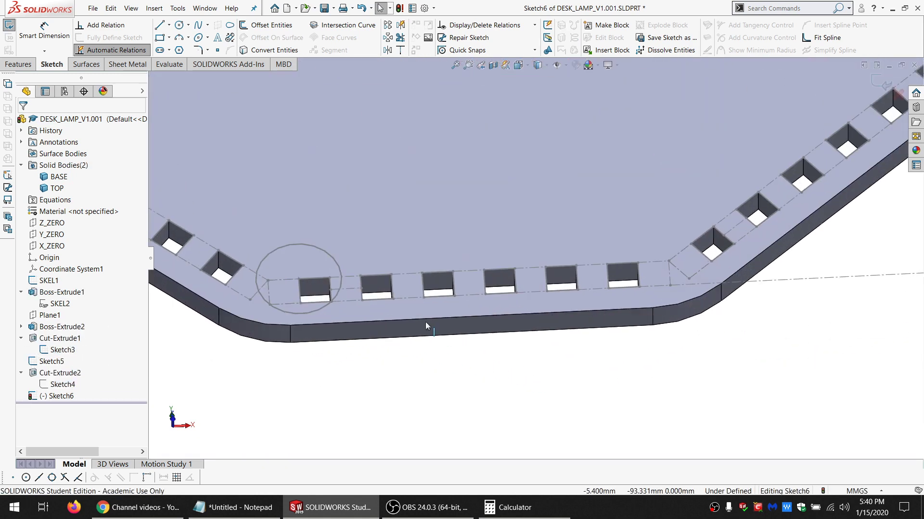
click(353, 301)
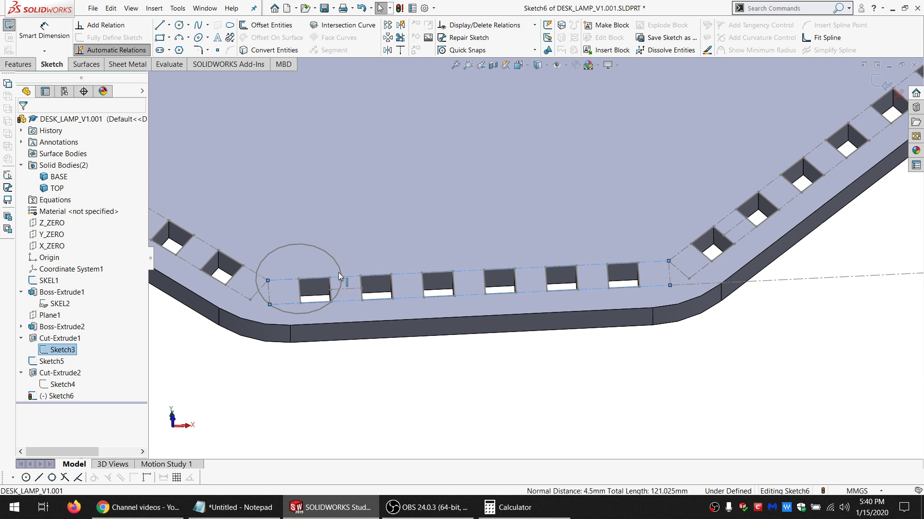
click(269, 51)
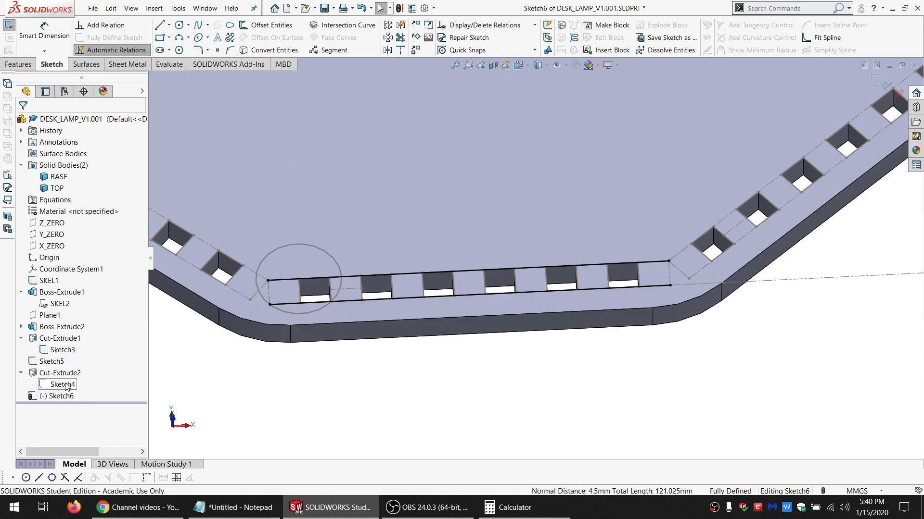
Rename Sketch5 to FIRST_TOOTH
click(62, 350)
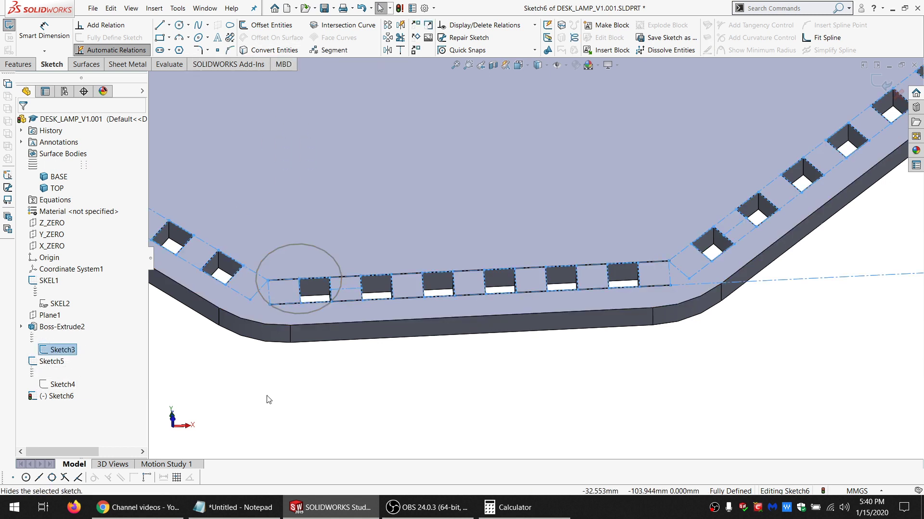
click(51, 362)
click(49, 361)
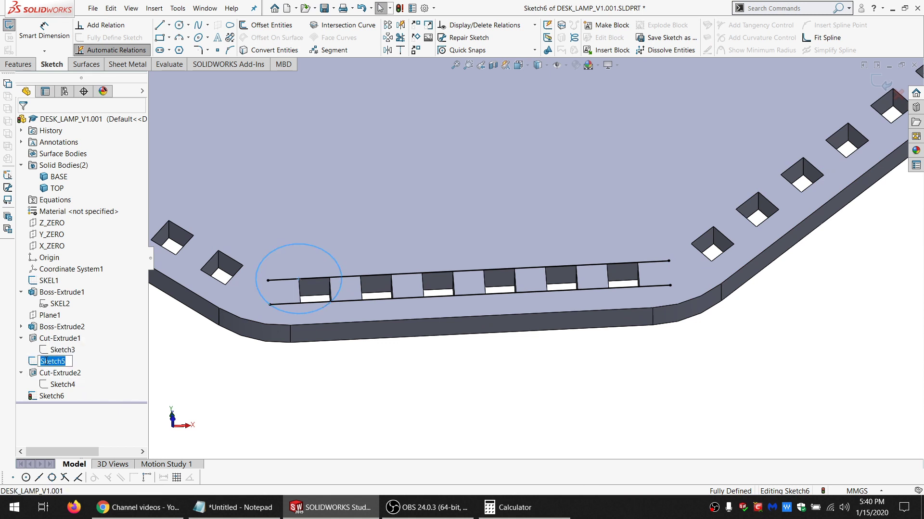
text(FIRST_TOOTH)
key(Return)
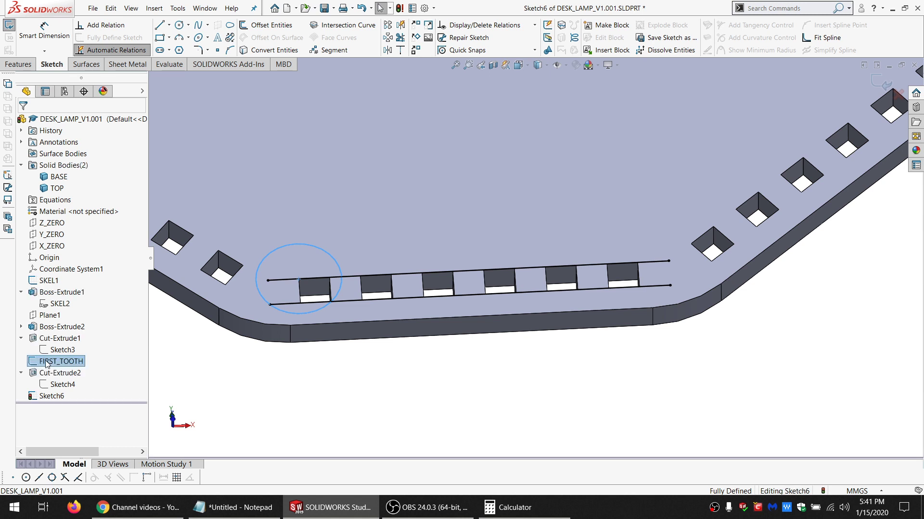
right_click(46, 364)
click(417, 402)
click(413, 391)
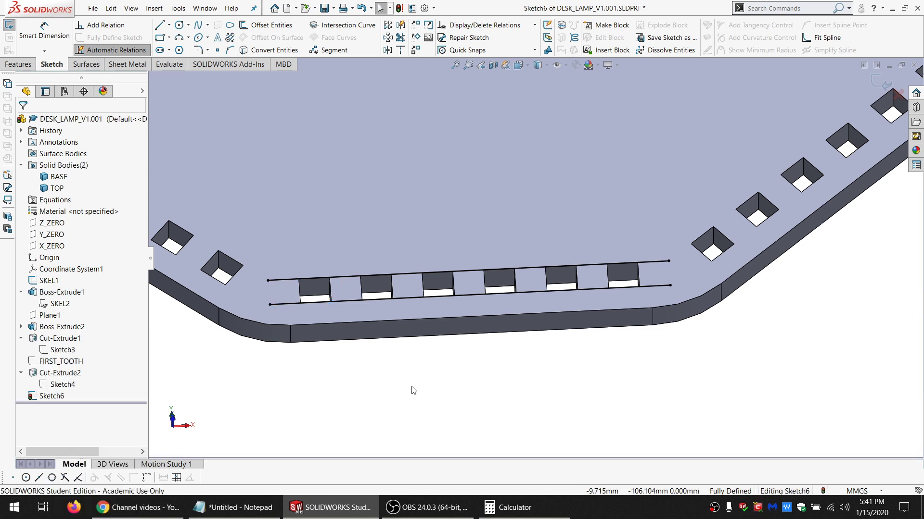
Draw the left and right vertical lines closing the rectangle around the slot row
click(159, 25)
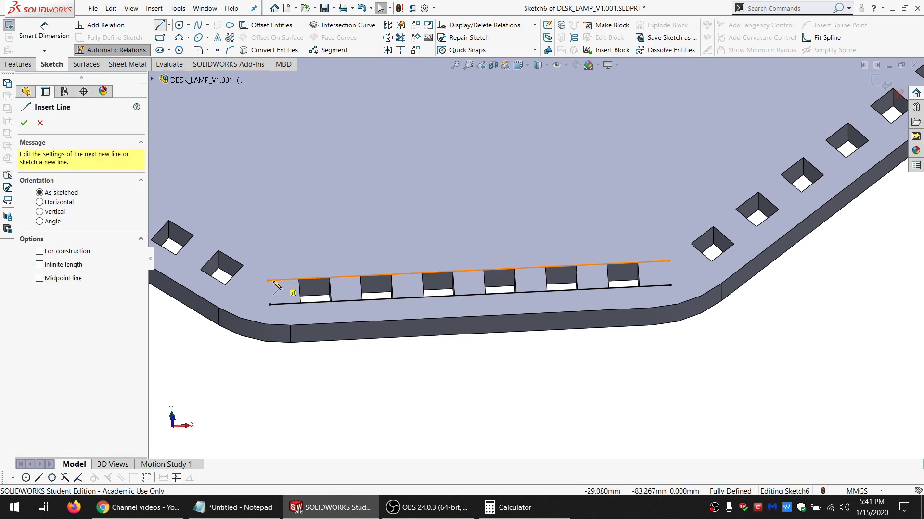
drag(268, 280, 270, 305)
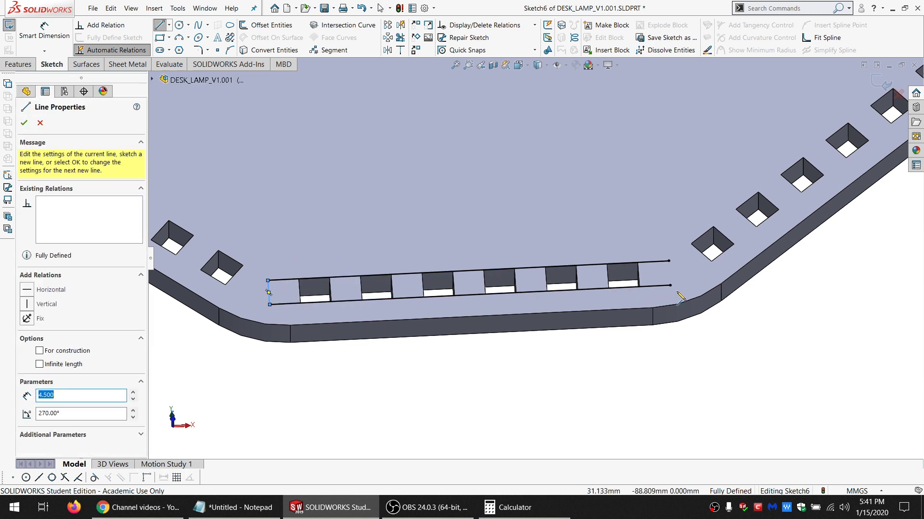
drag(669, 286, 669, 261)
scroll(563, 315, up, 5)
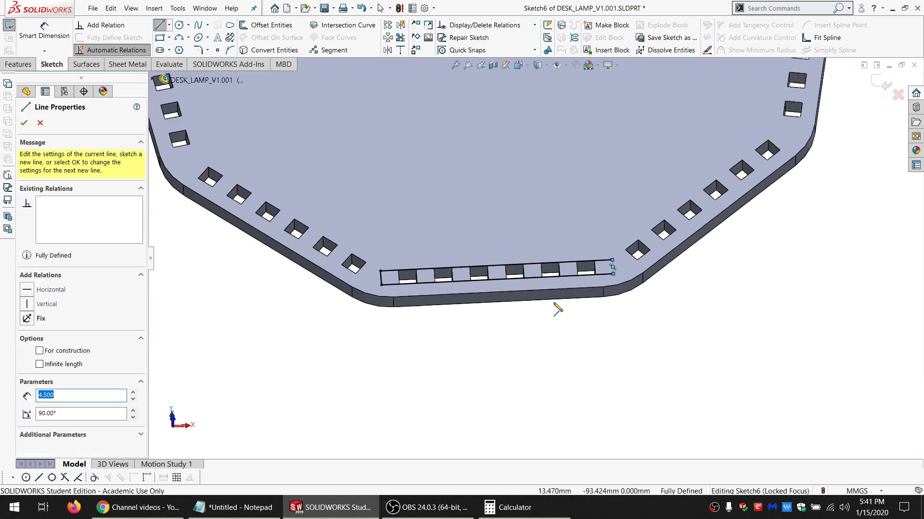
key(Escape)
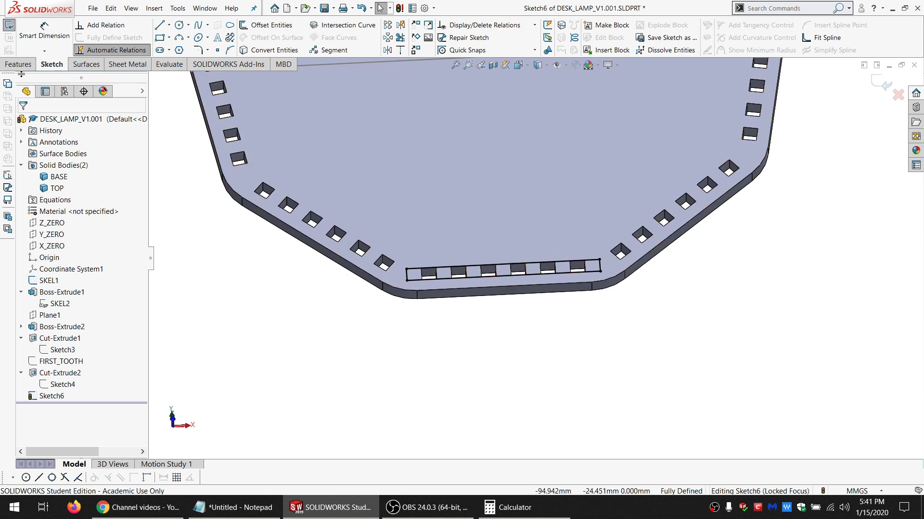
click(19, 64)
Extrude the slot rectangle Up To Surface, ending at the top ring face
click(47, 25)
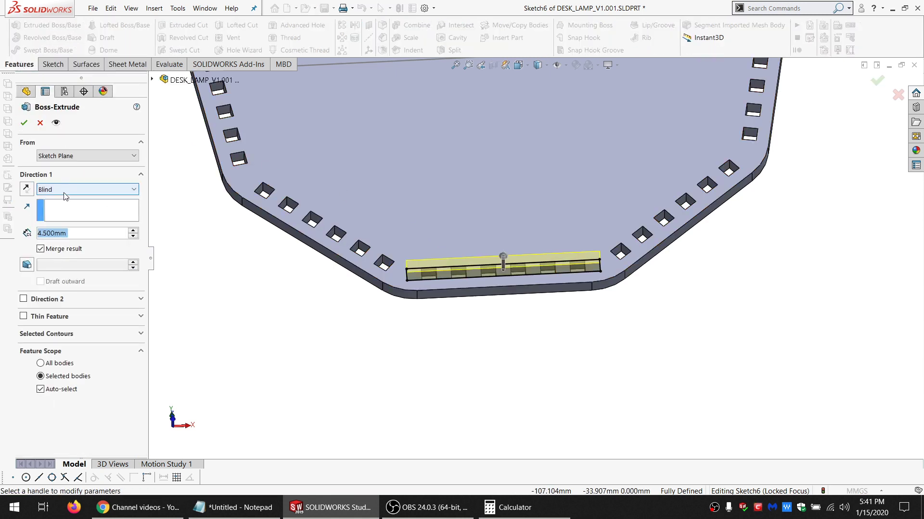
click(67, 190)
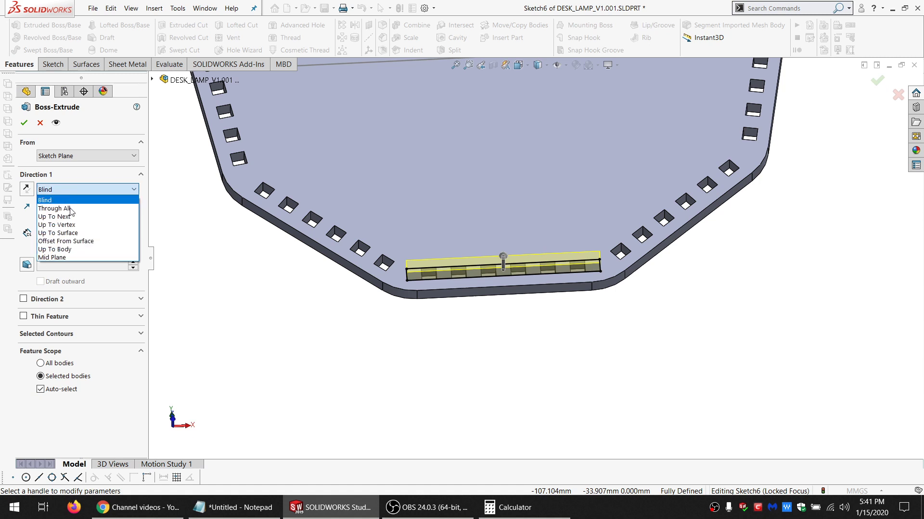
click(58, 237)
right_drag(498, 206, 549, 148)
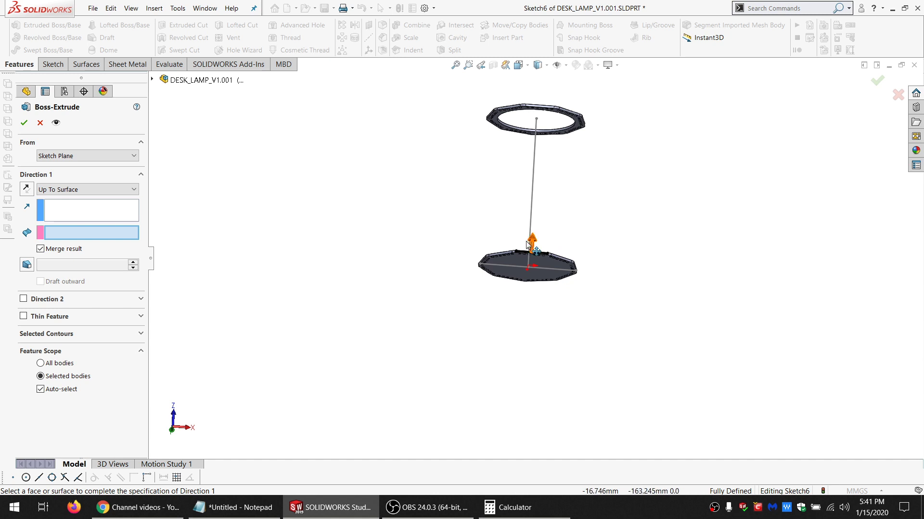
scroll(530, 238, down, 5)
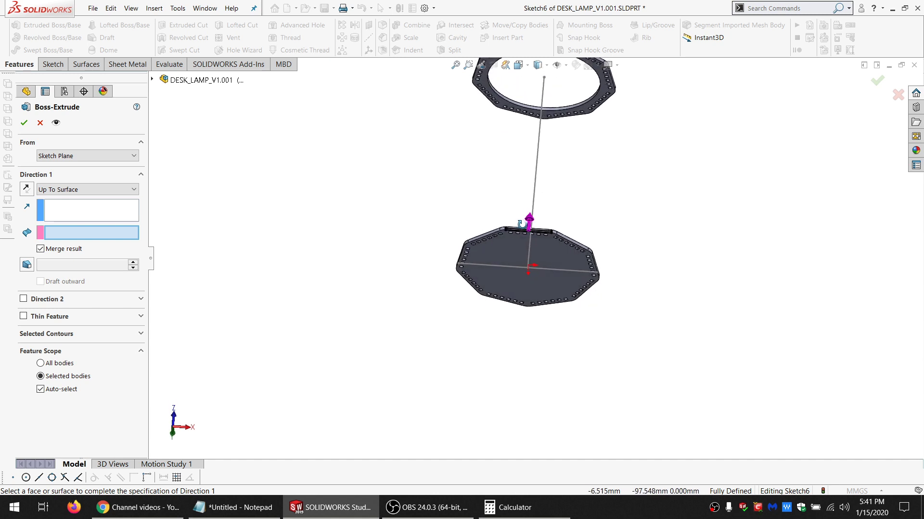
middle_drag(573, 125, 569, 215)
click(569, 214)
scroll(480, 306, up, 1)
scroll(514, 351, down, 6)
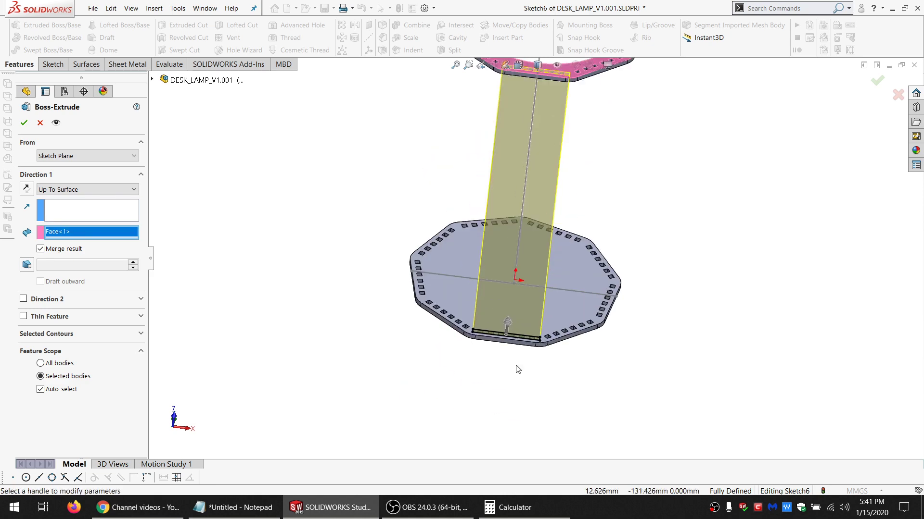
Start the extrusion from the base plate face and confirm the separate side panel body
middle_drag(513, 333, 517, 192)
click(87, 156)
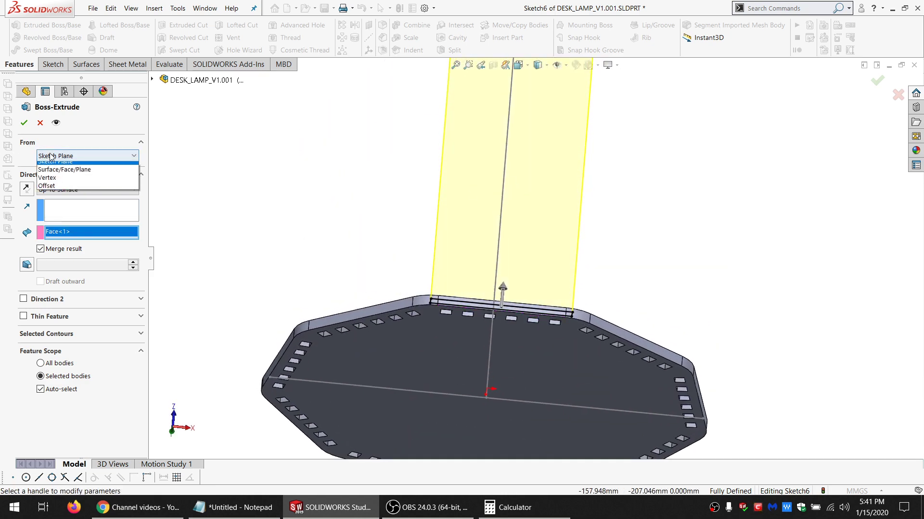
click(54, 175)
click(422, 336)
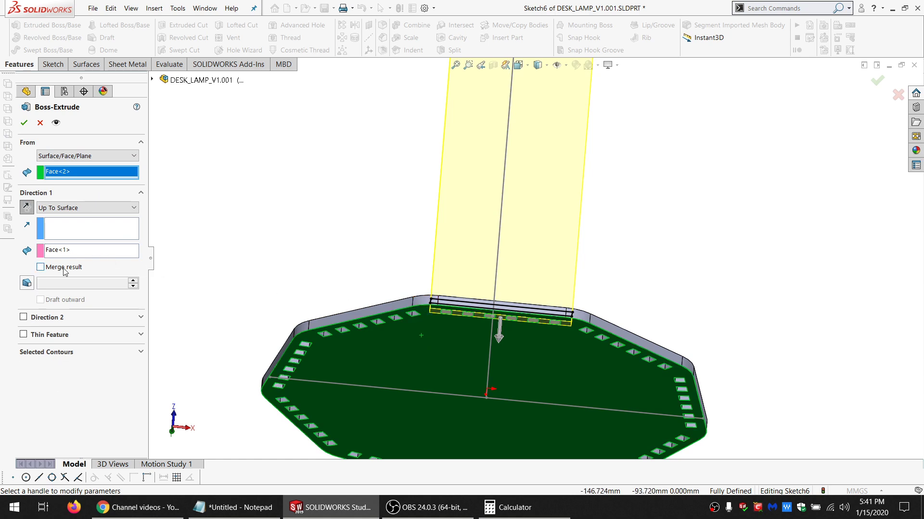
click(24, 123)
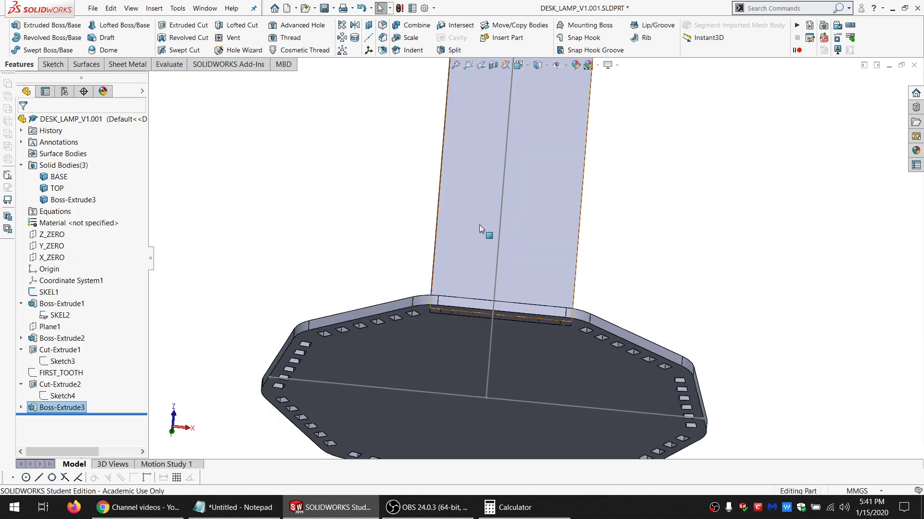
scroll(482, 310, up, 5)
mouse_move(539, 165)
middle_down()
mouse_move(469, 200)
mouse_move(532, 175)
mouse_move(537, 183)
middle_up()
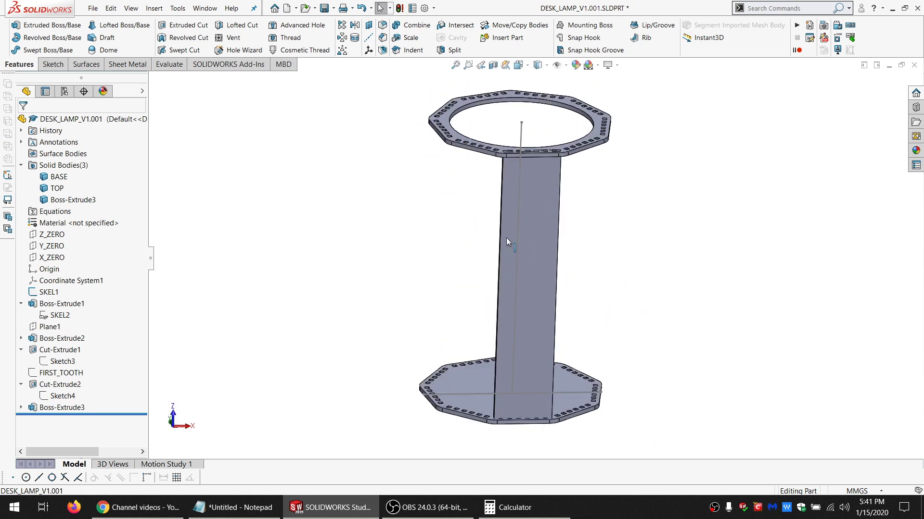
Copy the BASE and TOP bodies with Move/Copy Bodies and hide the originals
click(529, 24)
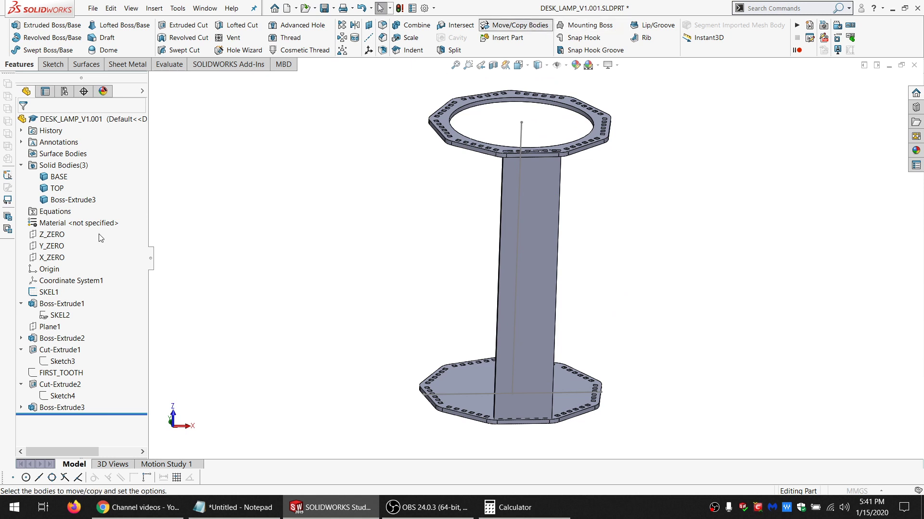
scroll(78, 259, down, 3)
click(79, 445)
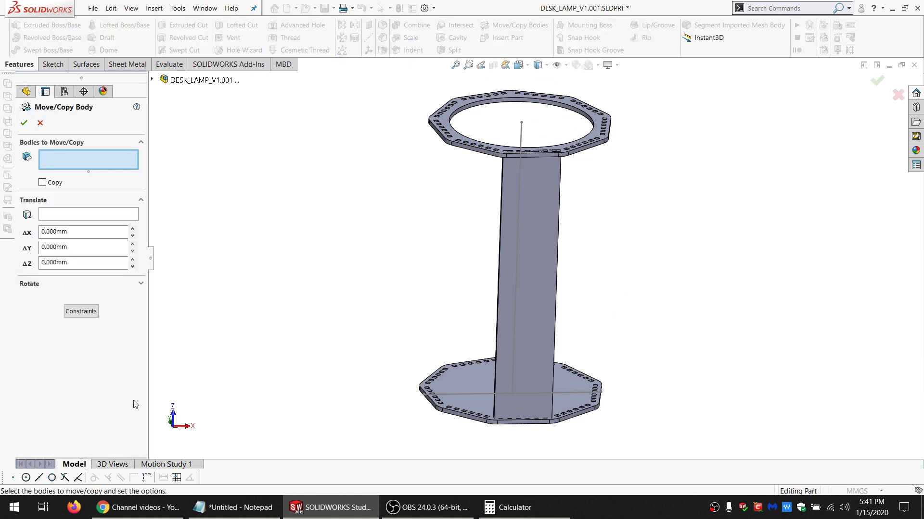
click(46, 185)
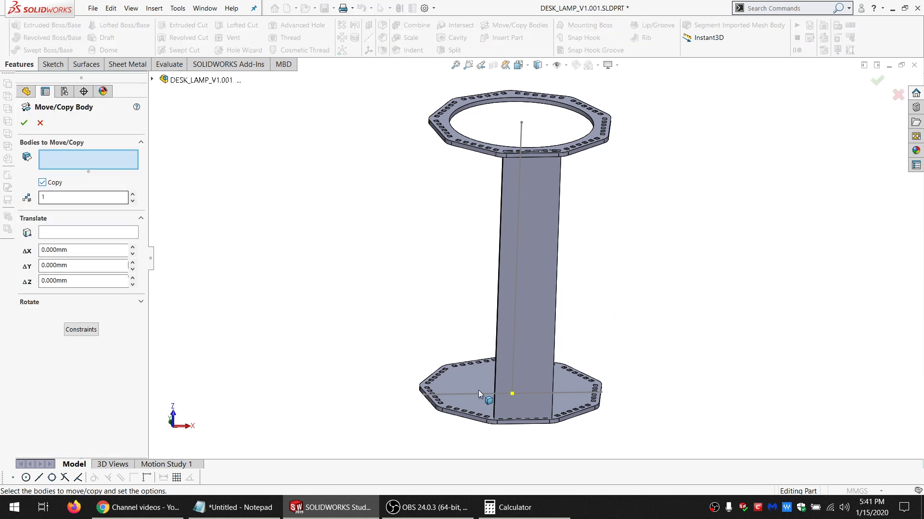
click(466, 380)
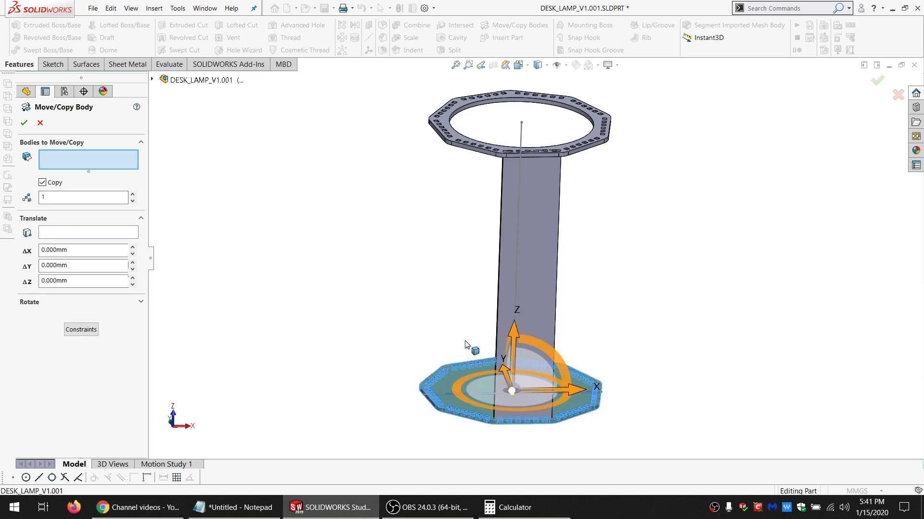
click(449, 121)
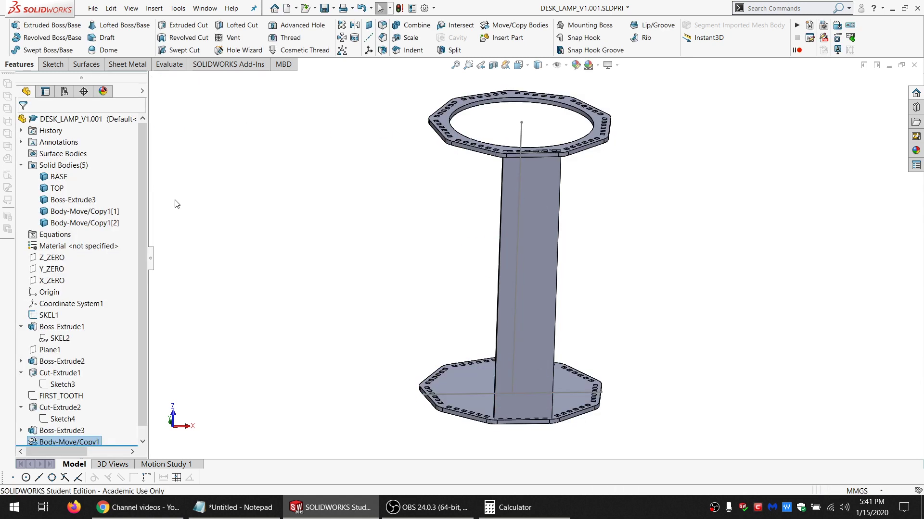
click(49, 177)
ctrl+click(57, 187)
click(61, 174)
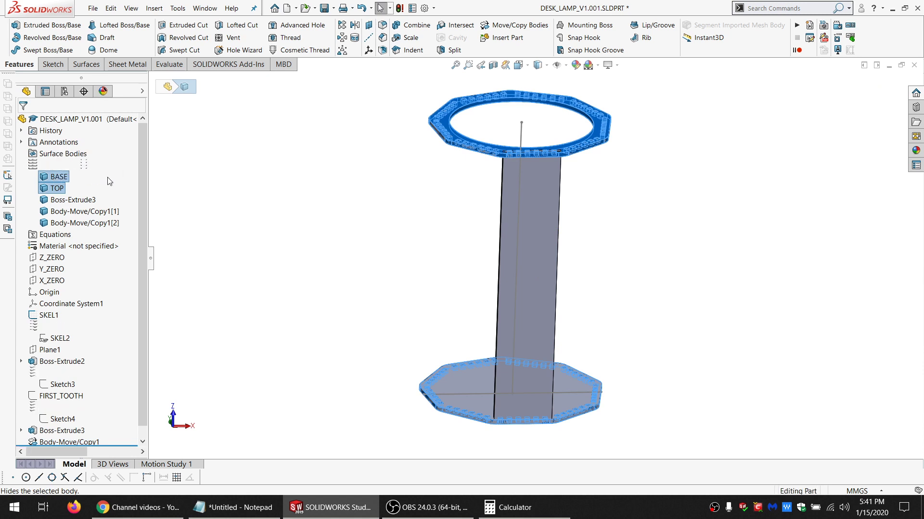
click(410, 38)
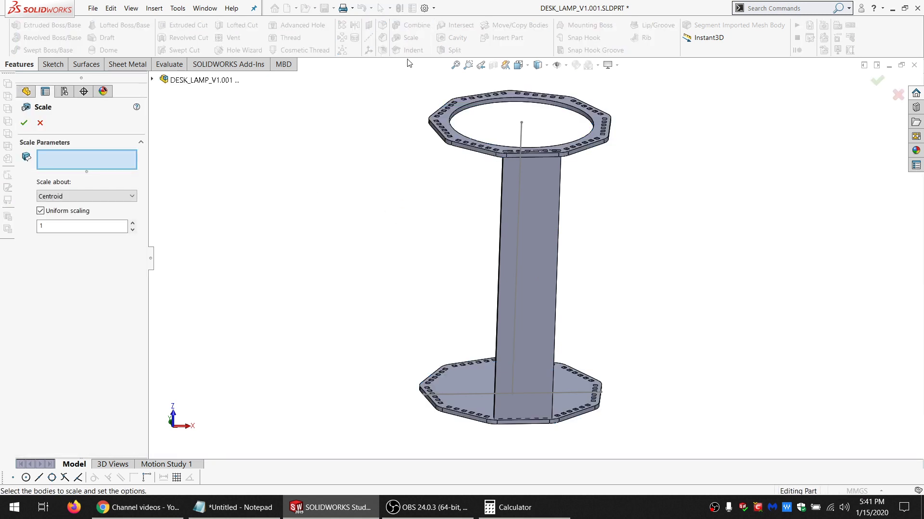
key(Escape)
Combine-subtract the TOP and BASE copies from the Boss-Extrude3 side panel
click(415, 25)
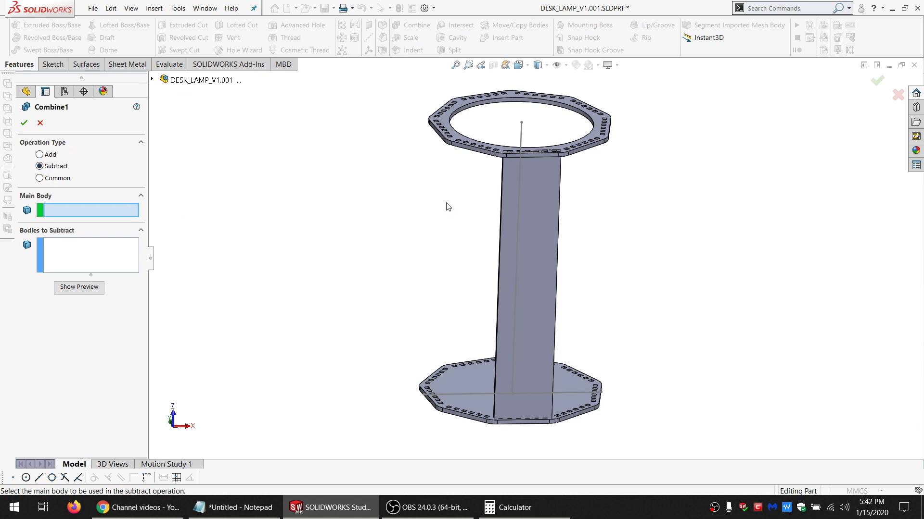
click(536, 219)
click(455, 139)
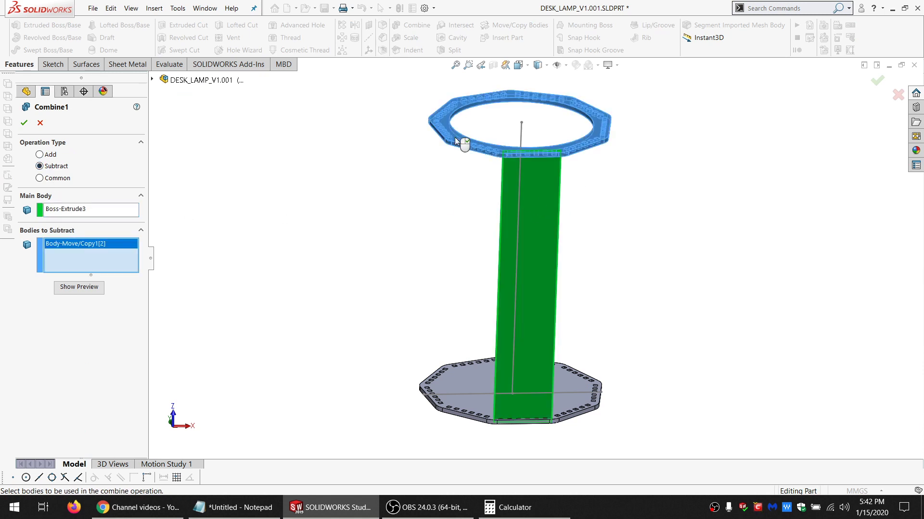
click(472, 380)
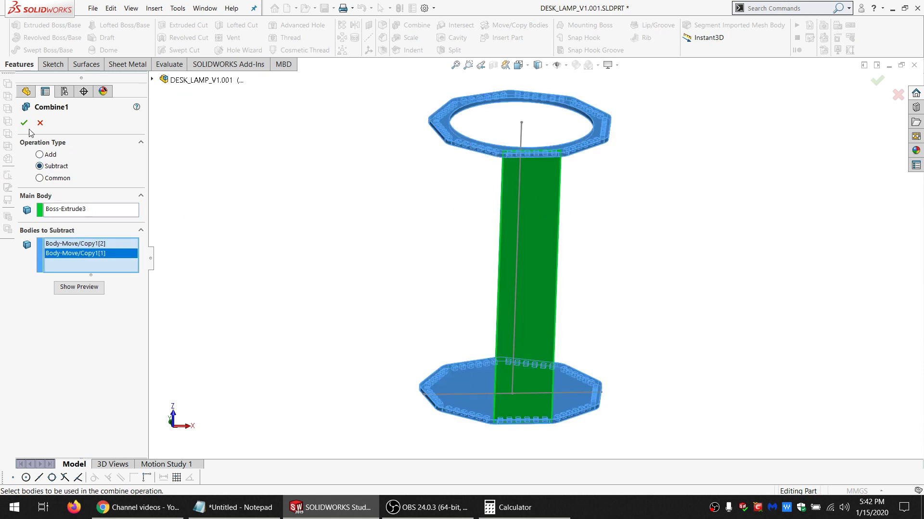
key(Return)
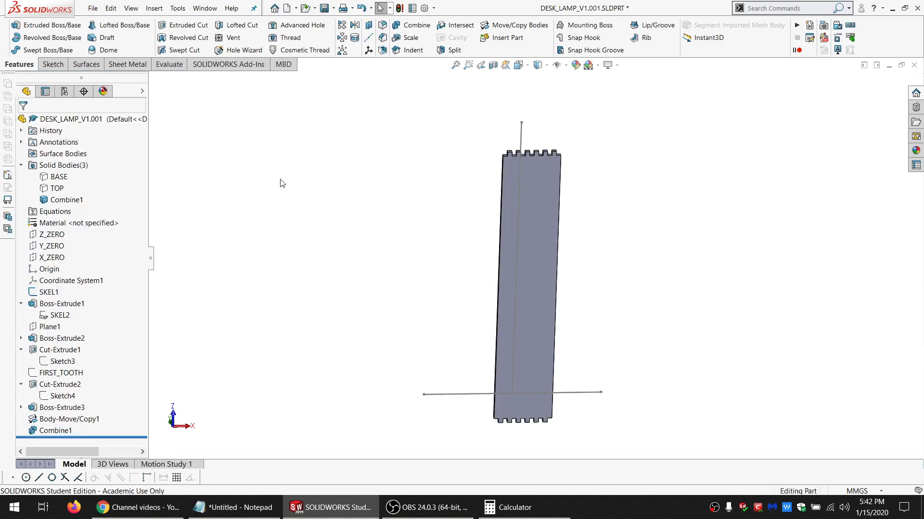
Select the TOP and BASE bodies, trial-hide the top ring, then undo the hide
click(57, 188)
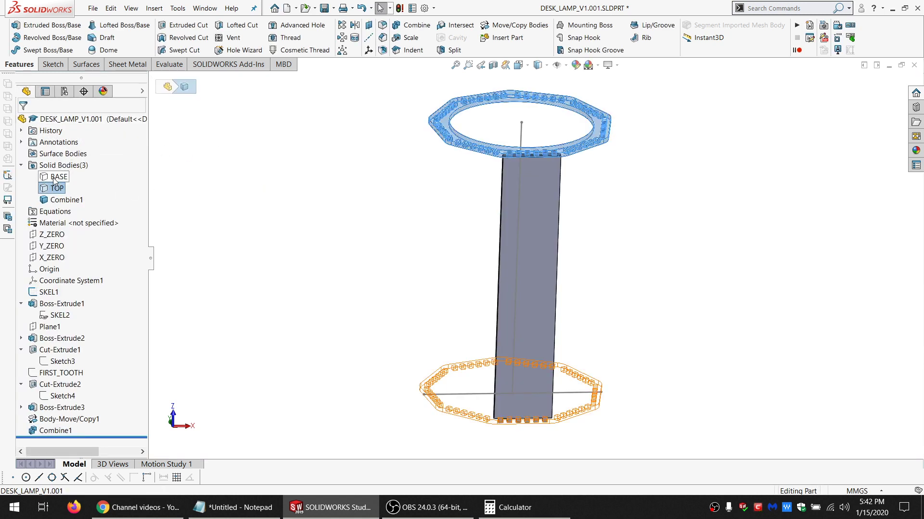
ctrl+click(58, 176)
key(Escape)
scroll(500, 183, up, 5)
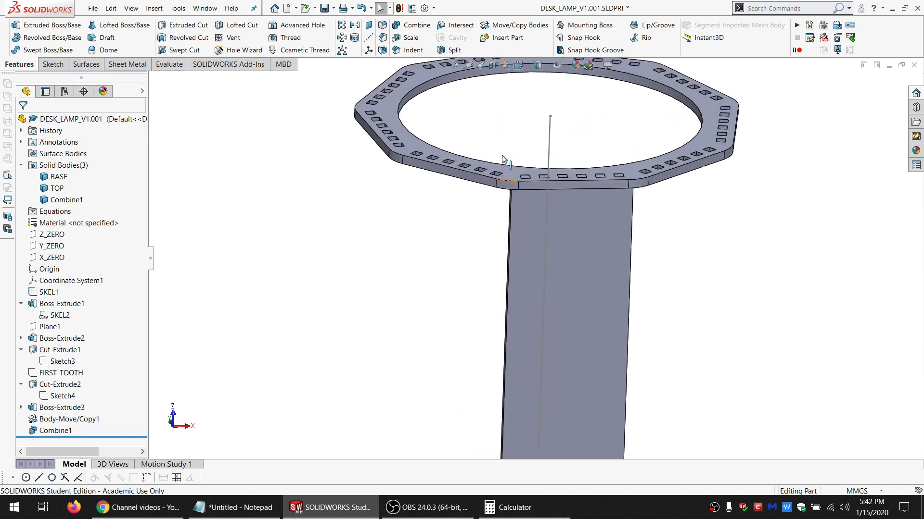
click(499, 181)
click(526, 179)
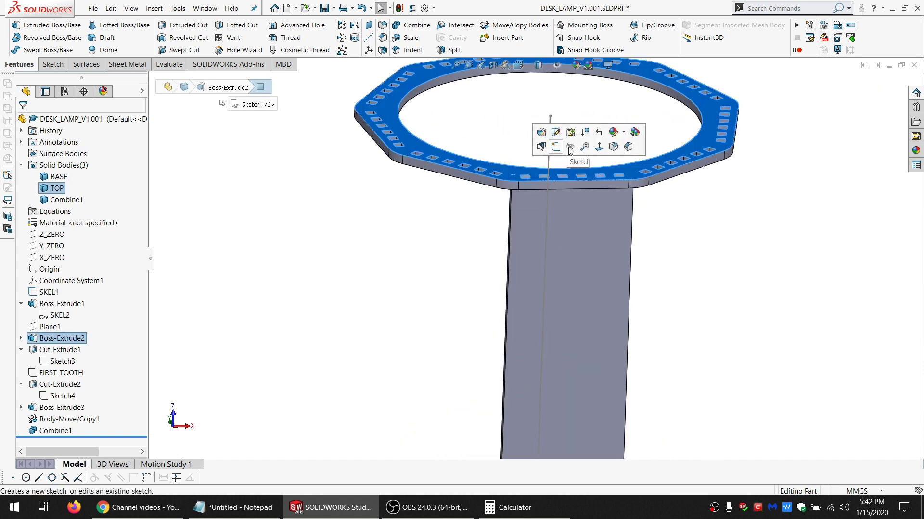
click(568, 144)
key(ctrl+z)
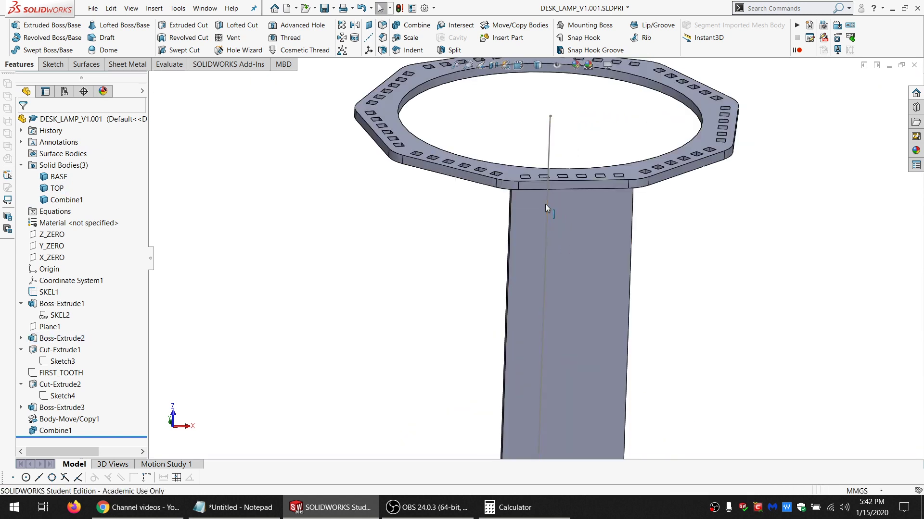
Hide the TOP ring plate and the BASE plate body
scroll(546, 206, down, 5)
scroll(561, 392, up, 3)
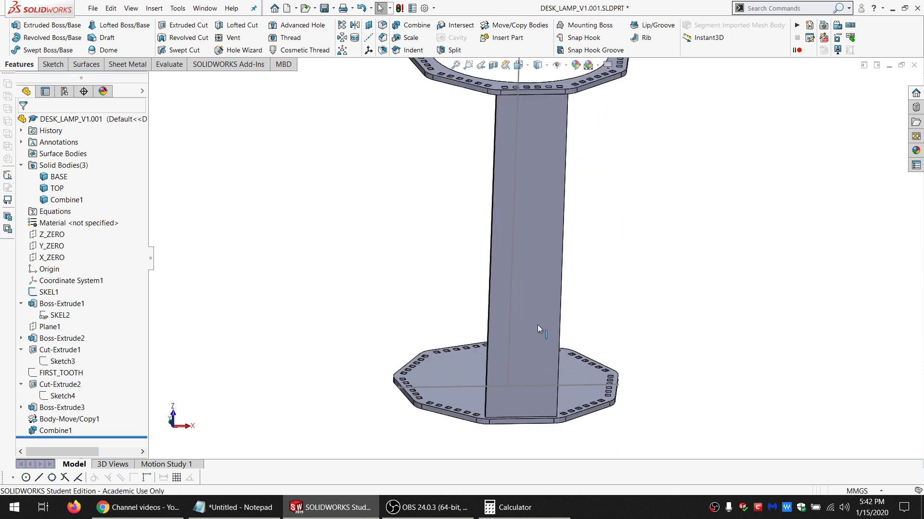
scroll(538, 328, down, 5)
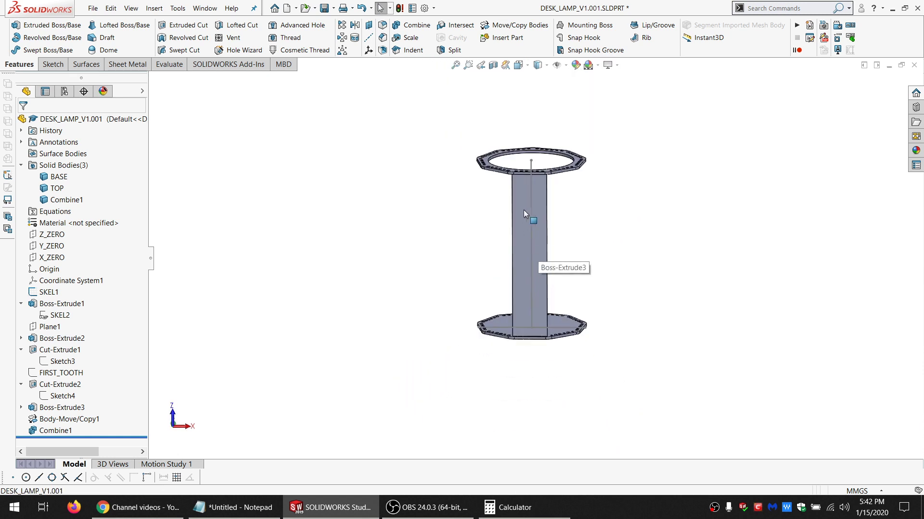
scroll(523, 209, up, 3)
middle_drag(533, 189, 538, 157)
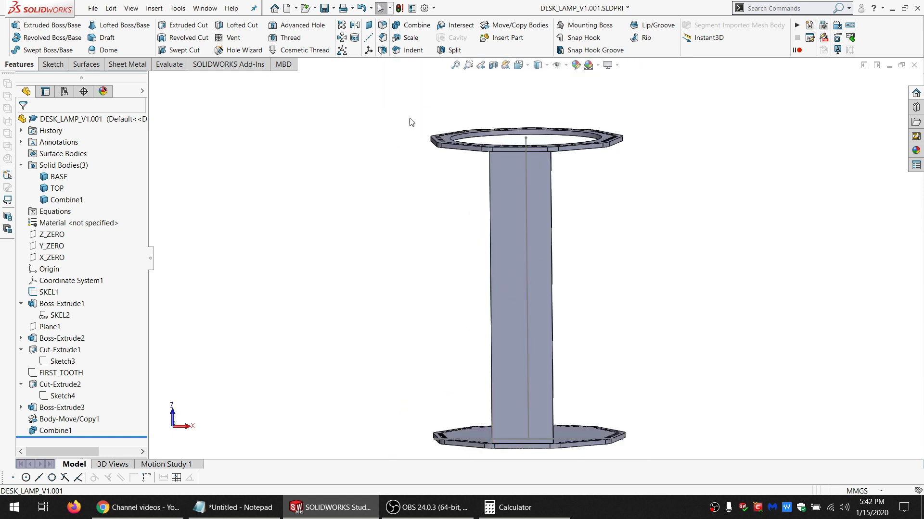
scroll(529, 177, down, 3)
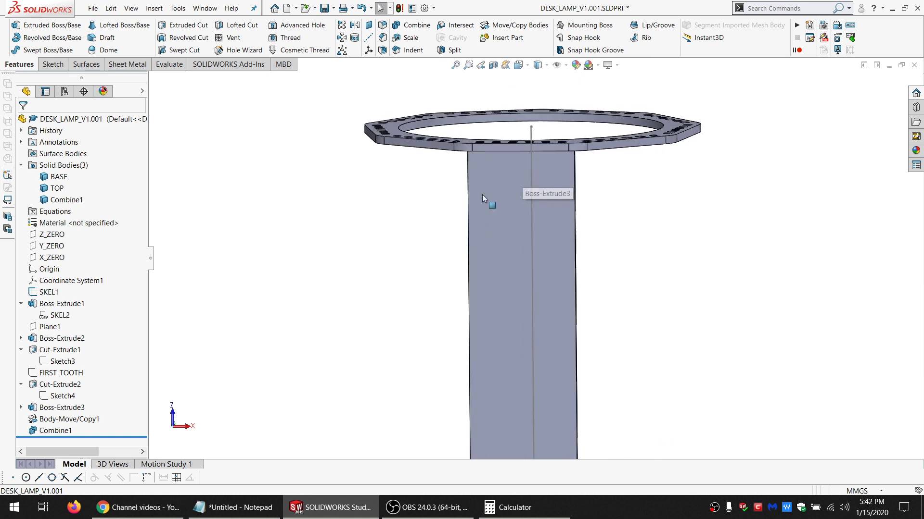
scroll(526, 160, down, 3)
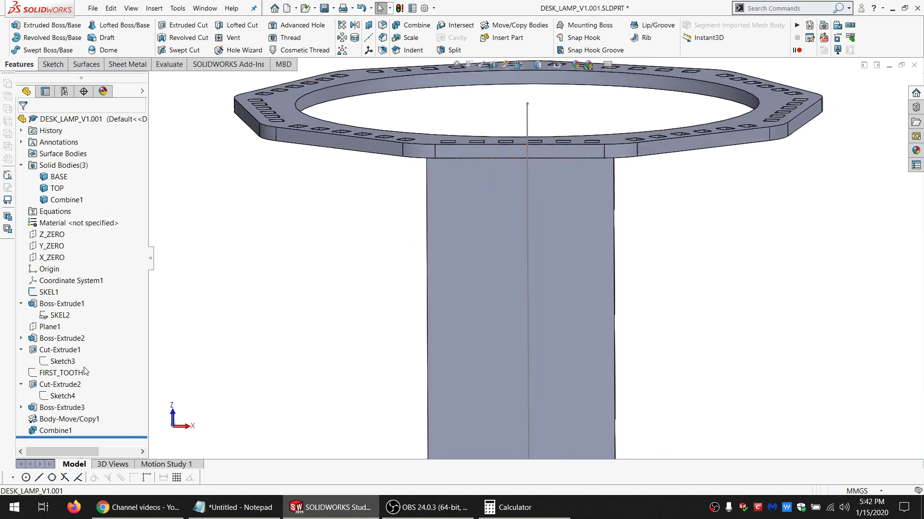
click(402, 147)
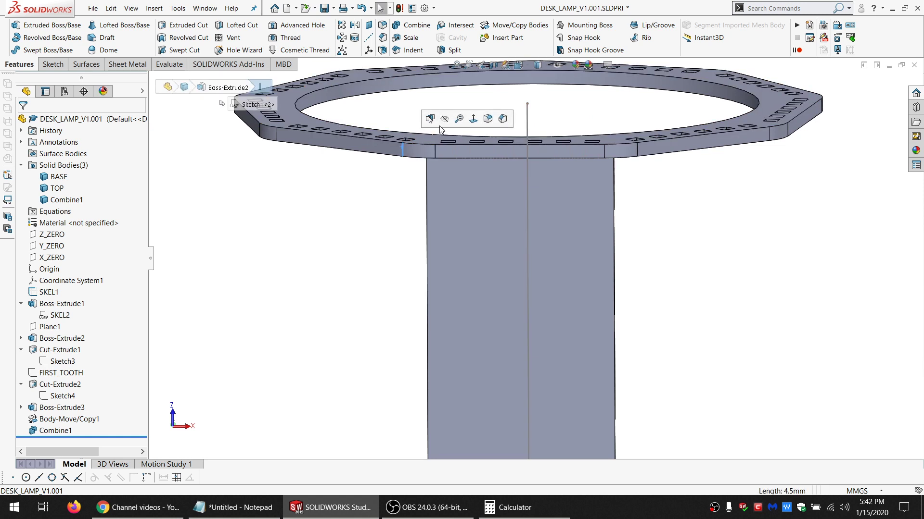
click(444, 119)
click(59, 177)
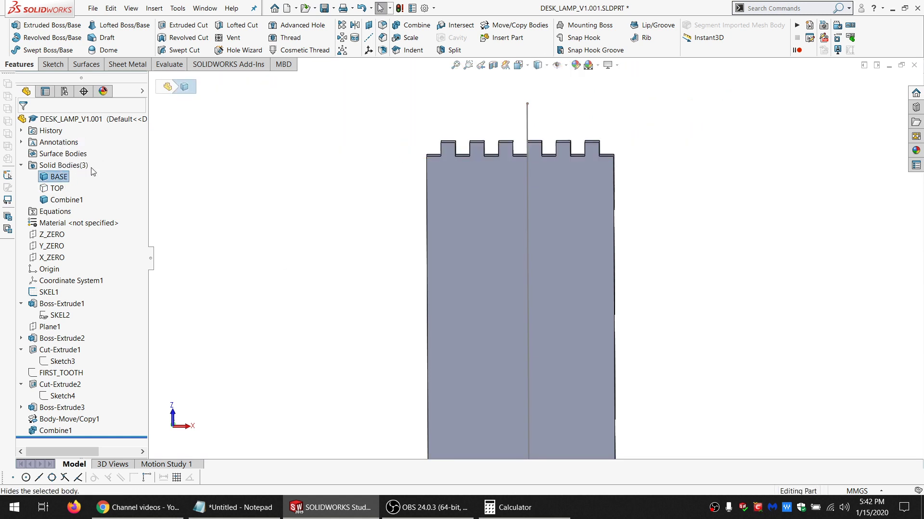
click(93, 172)
Hide the SKEL1 skeleton sketch and view the side panel face Normal To
scroll(523, 245, up, 3)
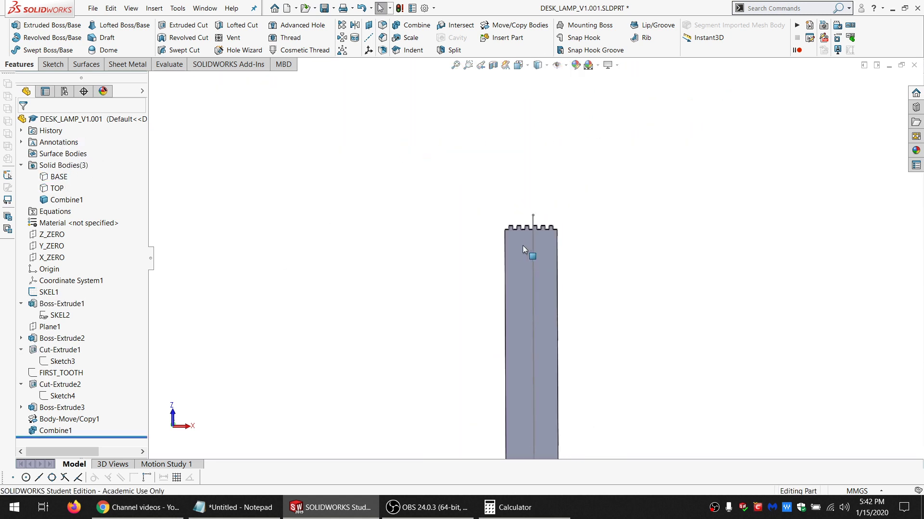
scroll(530, 376, down, 2)
click(527, 378)
click(539, 377)
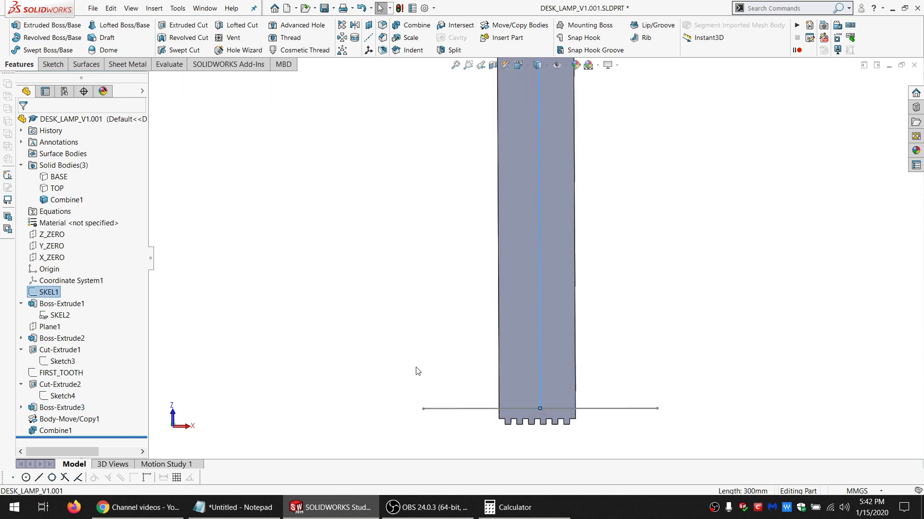
click(49, 292)
click(83, 263)
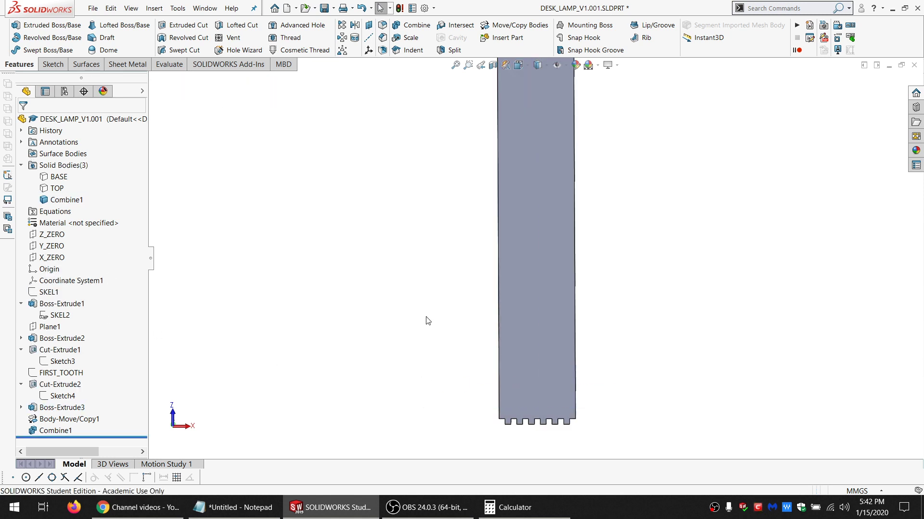
scroll(536, 247, up, 3)
click(535, 247)
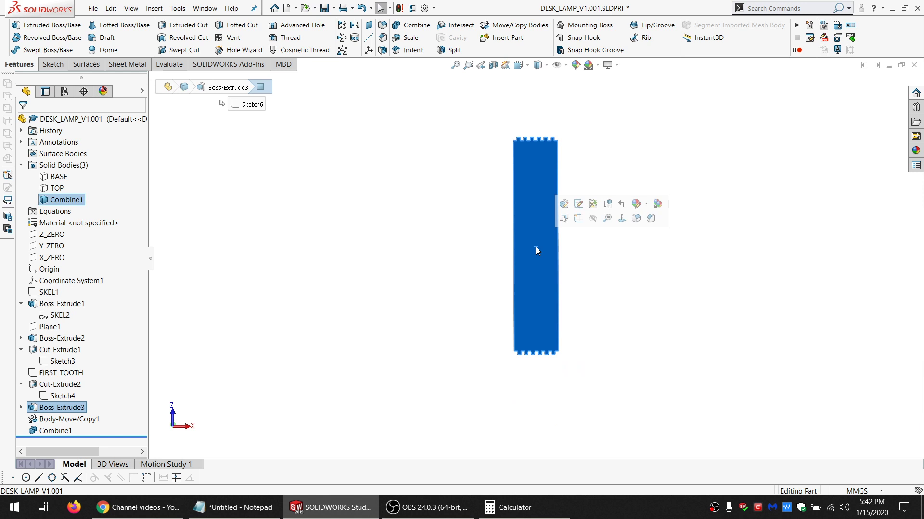
click(622, 219)
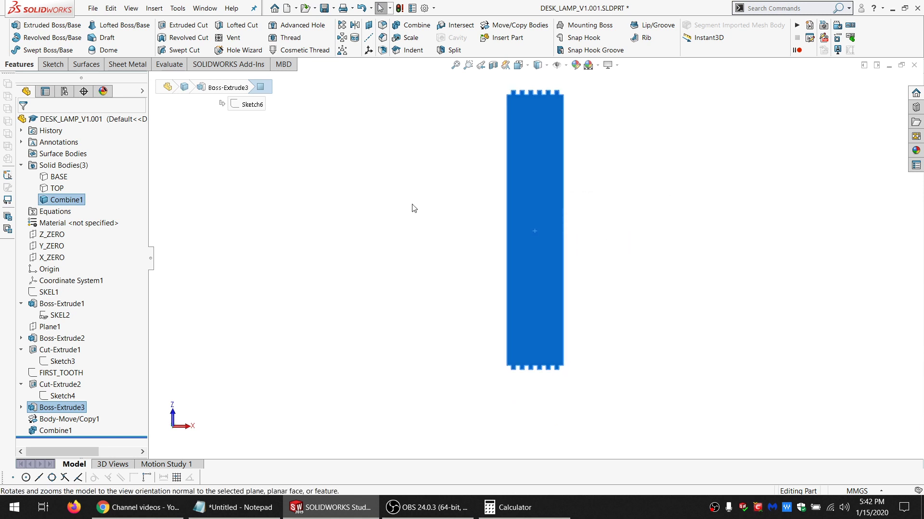
Start a new sketch (Sketch7) on the side panel face
click(60, 66)
click(8, 25)
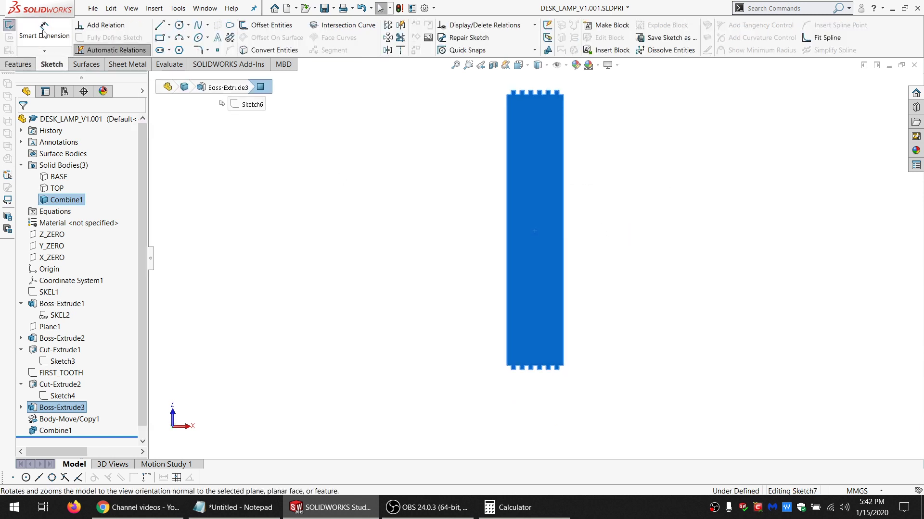
scroll(543, 136, down, 5)
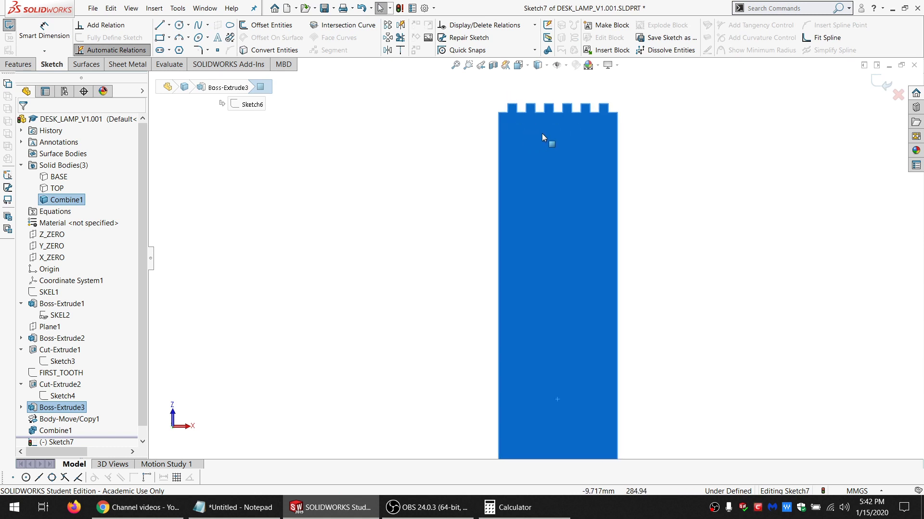
scroll(557, 141, down, 2)
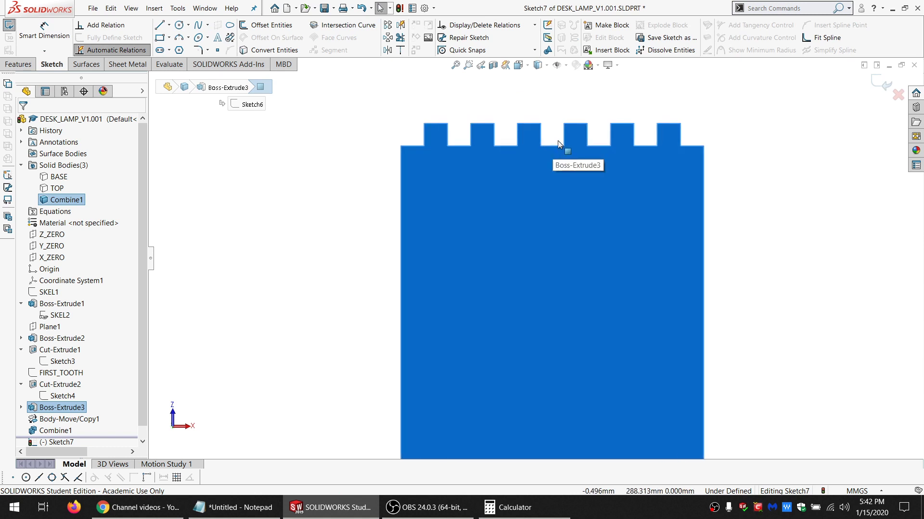
click(372, 145)
Draw small circles near the panel's top-left and right edges and constrain them Equal
click(179, 25)
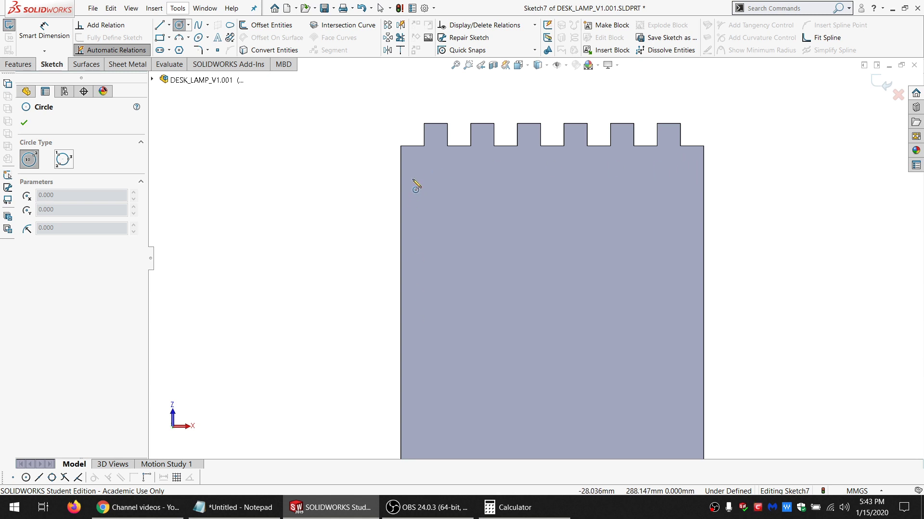
click(412, 161)
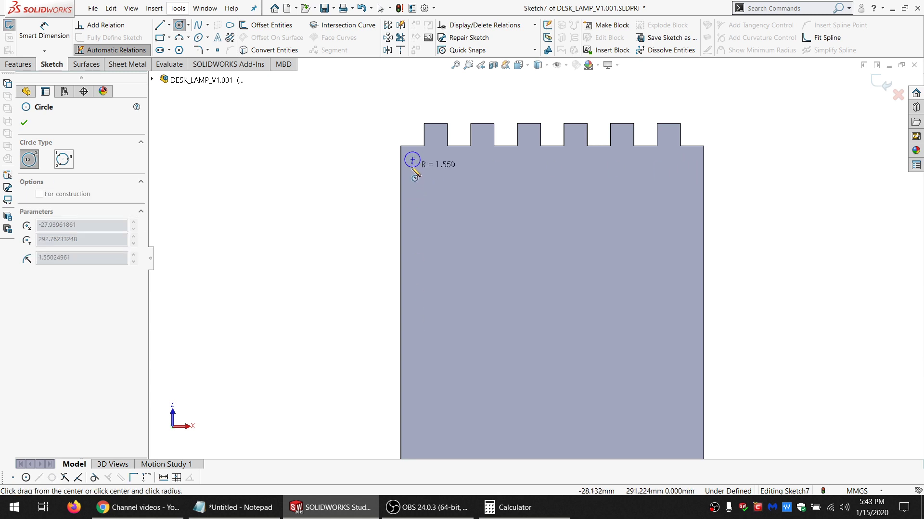
click(412, 168)
click(691, 185)
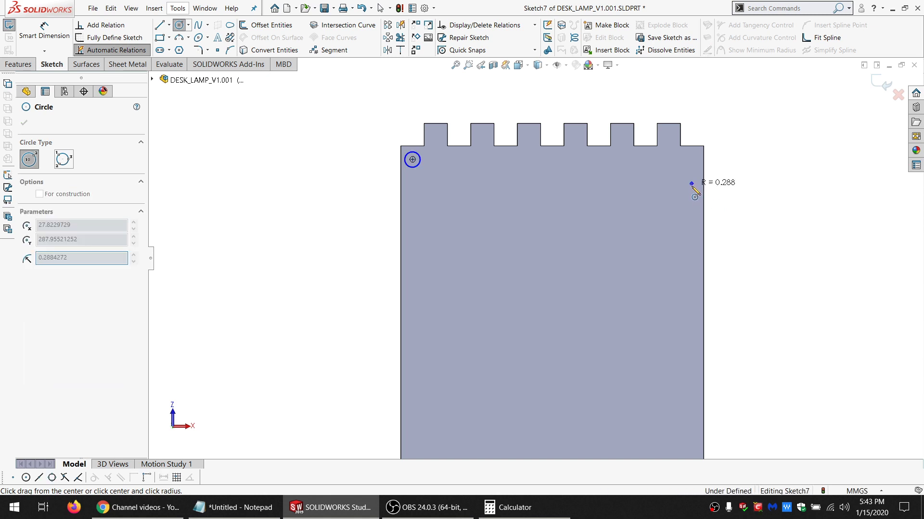
click(693, 193)
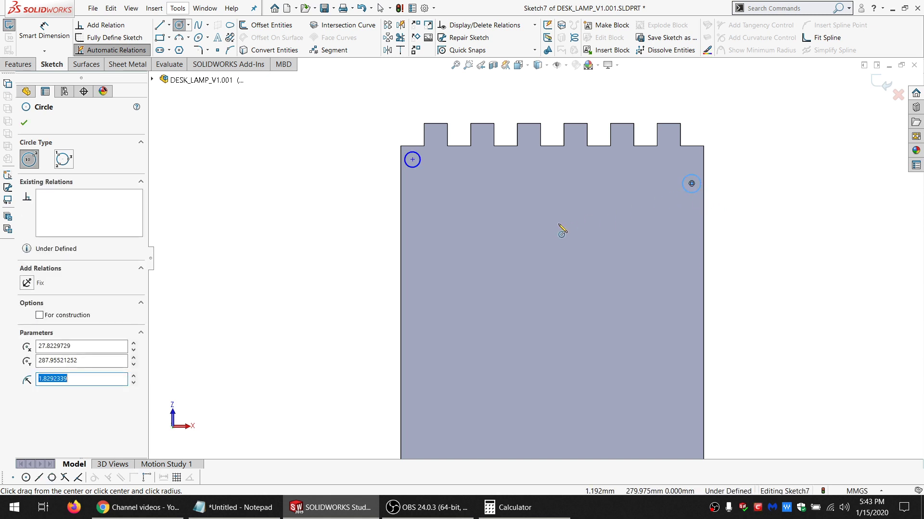
key(Escape)
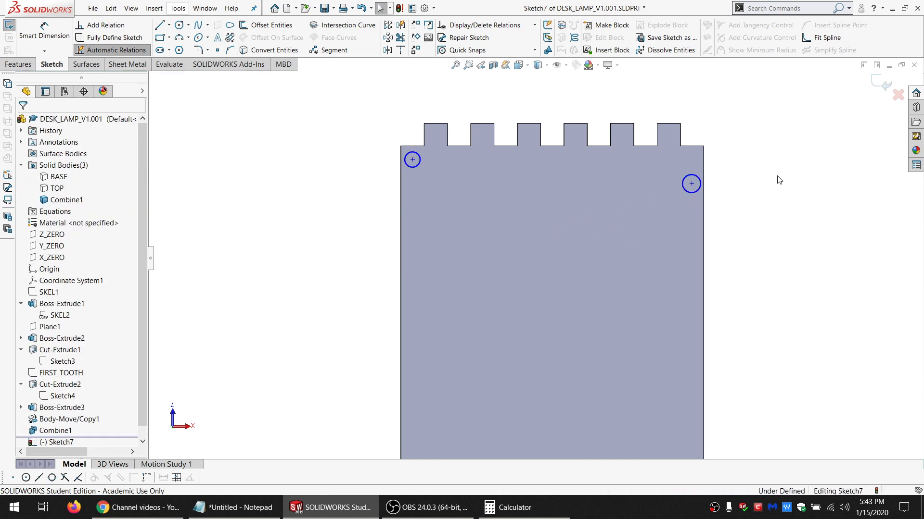
drag(798, 207, 326, 272)
click(27, 335)
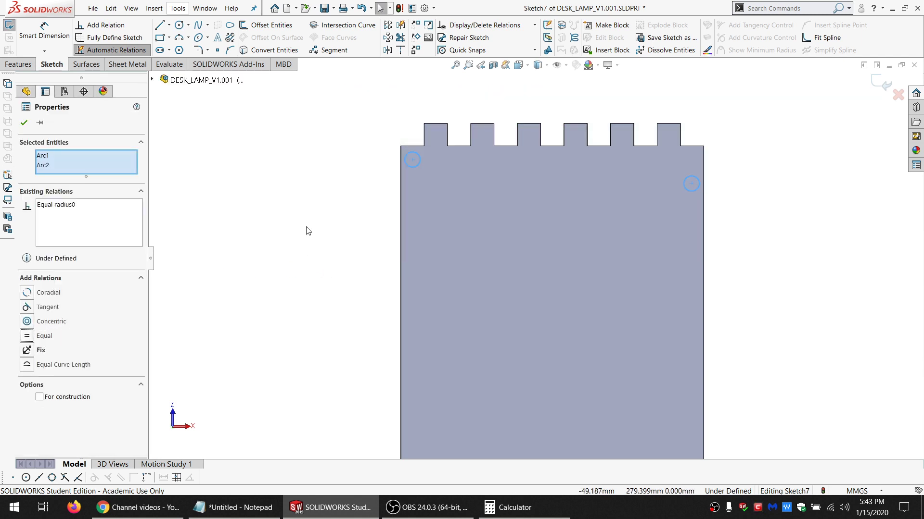
click(307, 229)
In File Properties add TWINE_DIAM with value 1, then enter a TWINE_SAFE_DIST property name
click(412, 9)
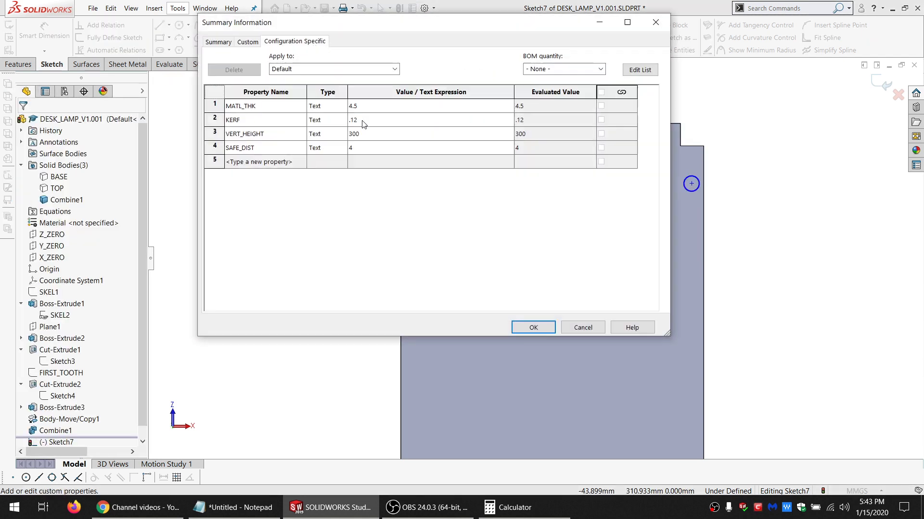
click(270, 162)
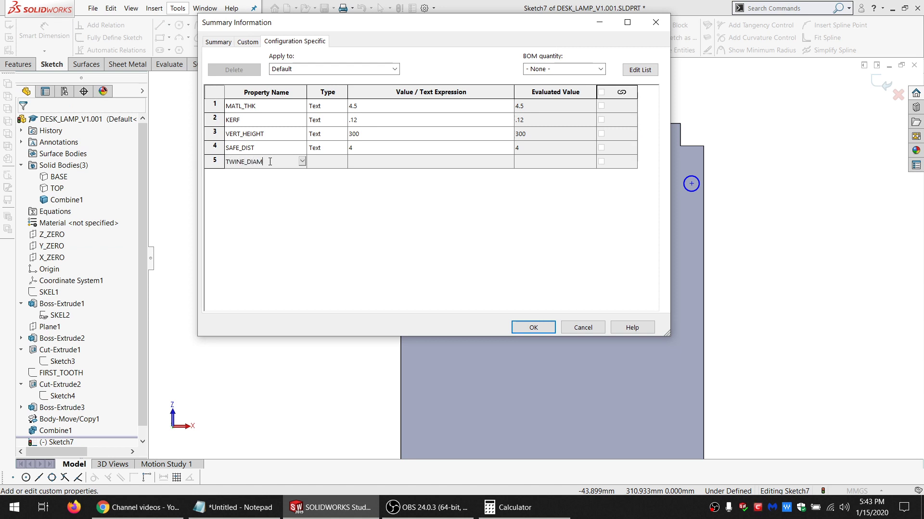
click(352, 161)
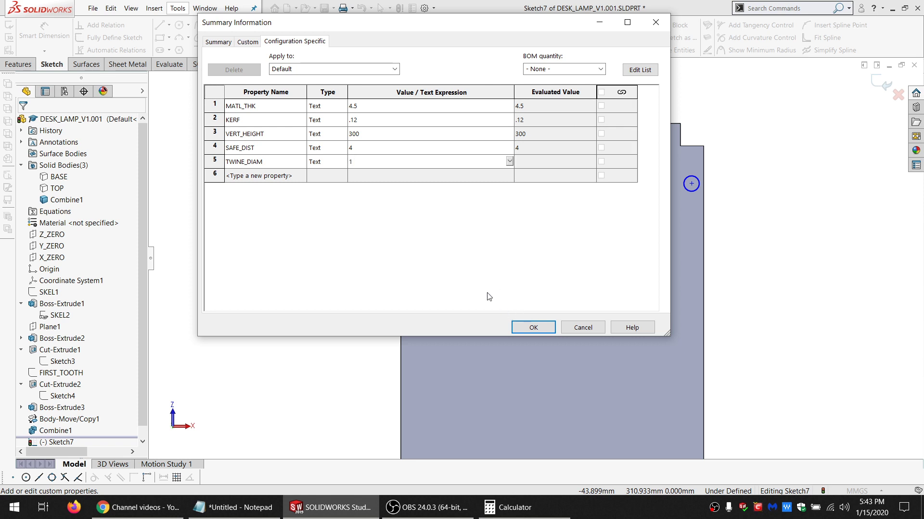
click(248, 176)
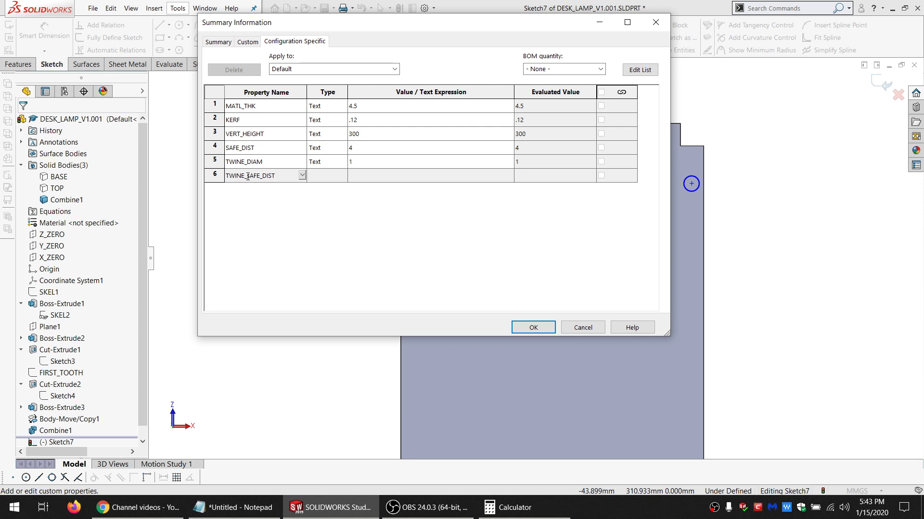
click(366, 175)
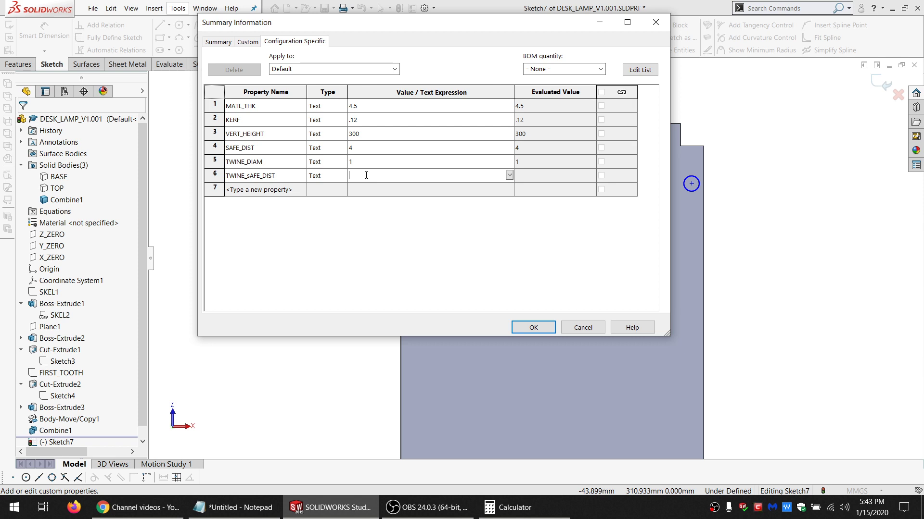
Save the TWINE_SAFE_DIST property of 3 and place a diameter dimension on the left twine hole
click(533, 327)
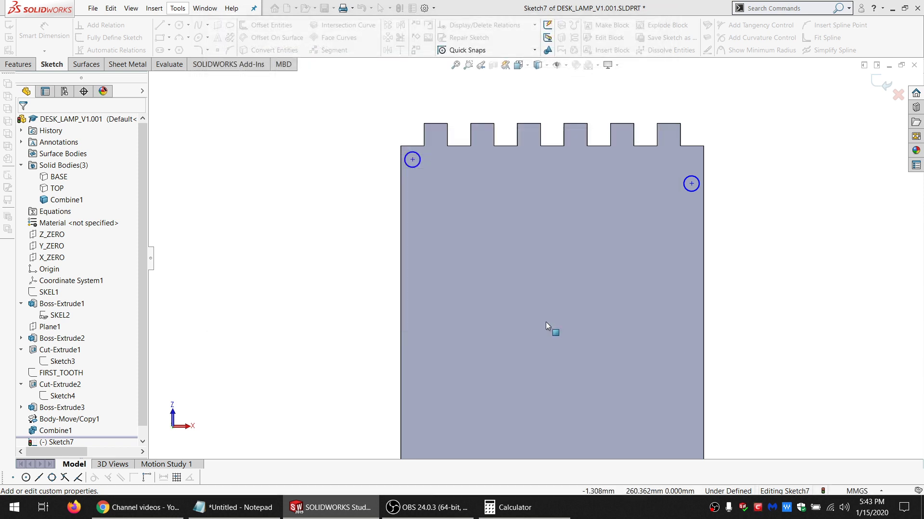
scroll(460, 189, down, 2)
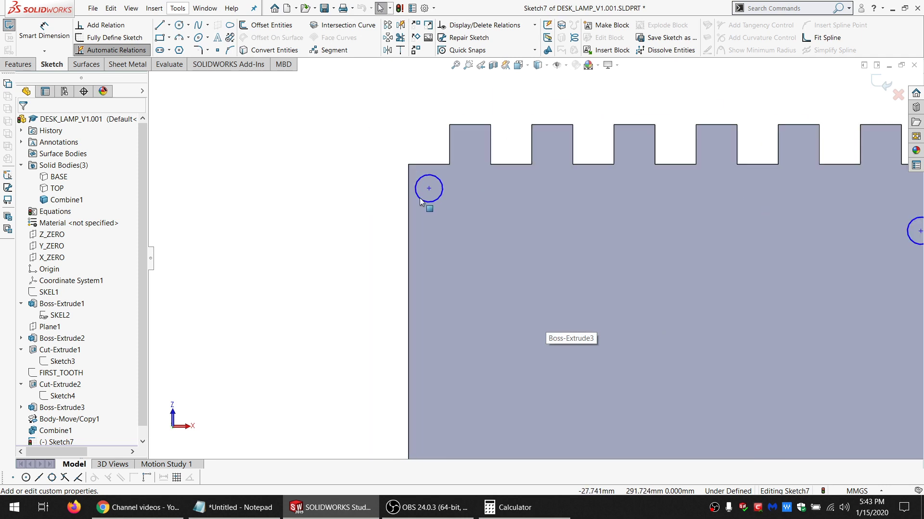
click(434, 184)
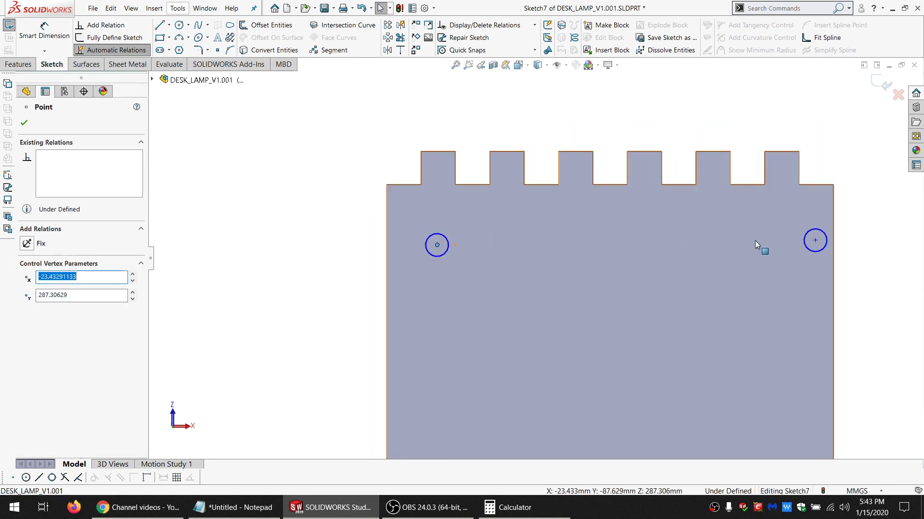
scroll(754, 241, down, 2)
drag(827, 243, 769, 244)
key(Escape)
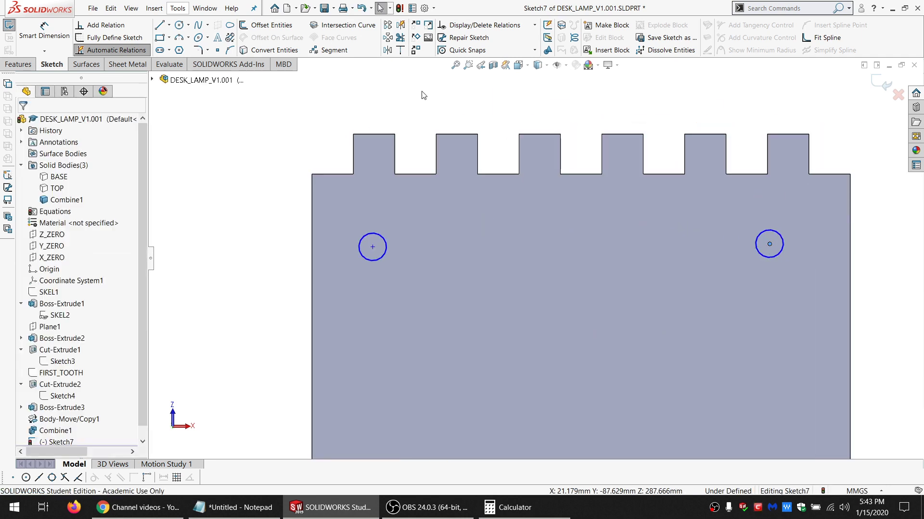
click(44, 32)
click(382, 242)
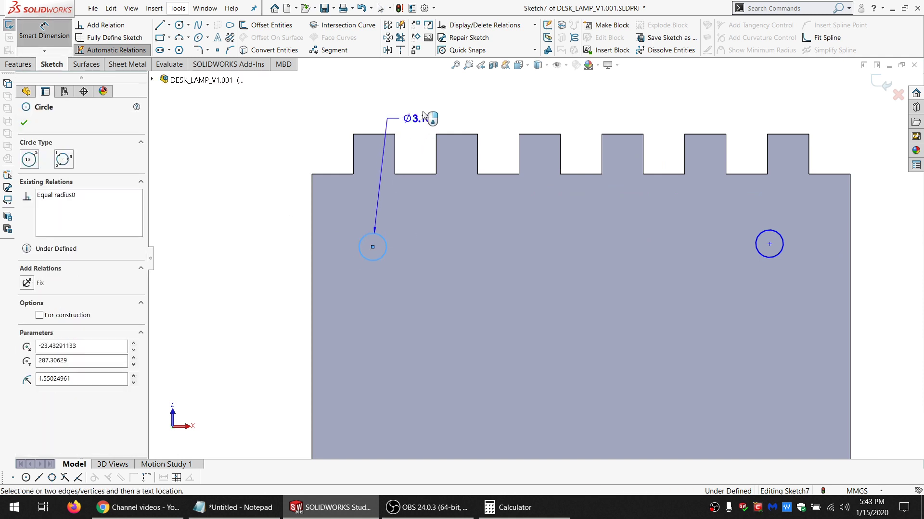
click(421, 115)
Link the hole diameter to ="TWINE_DIAM@Default", making it Ø1.000
text(=)
mouse_move(415, 140)
text(T)
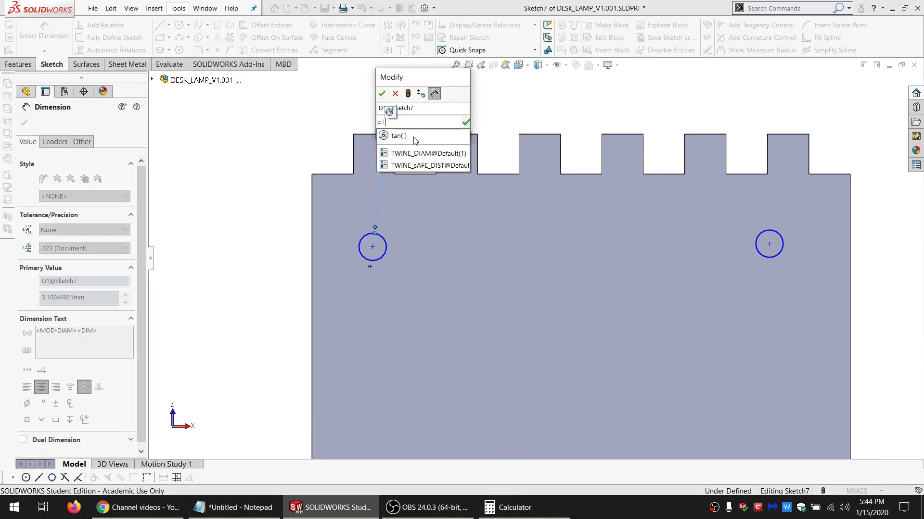
click(428, 153)
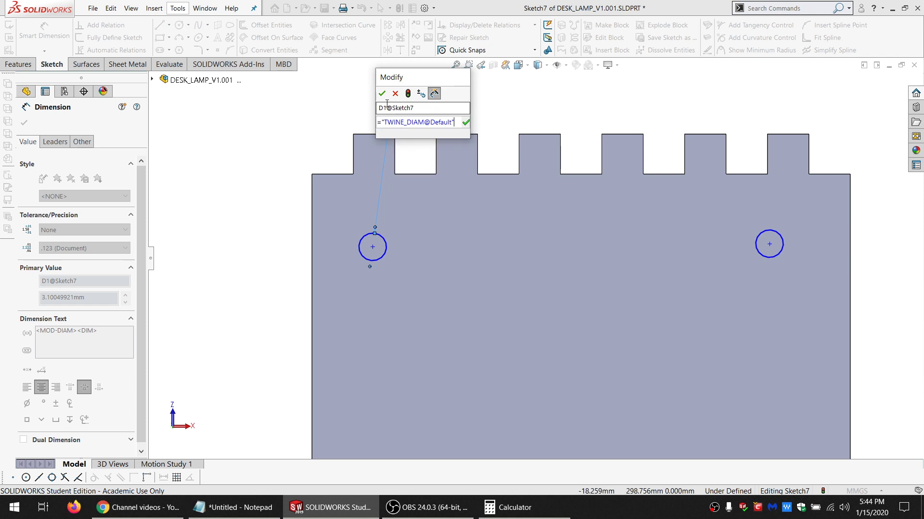
key(Return)
click(303, 167)
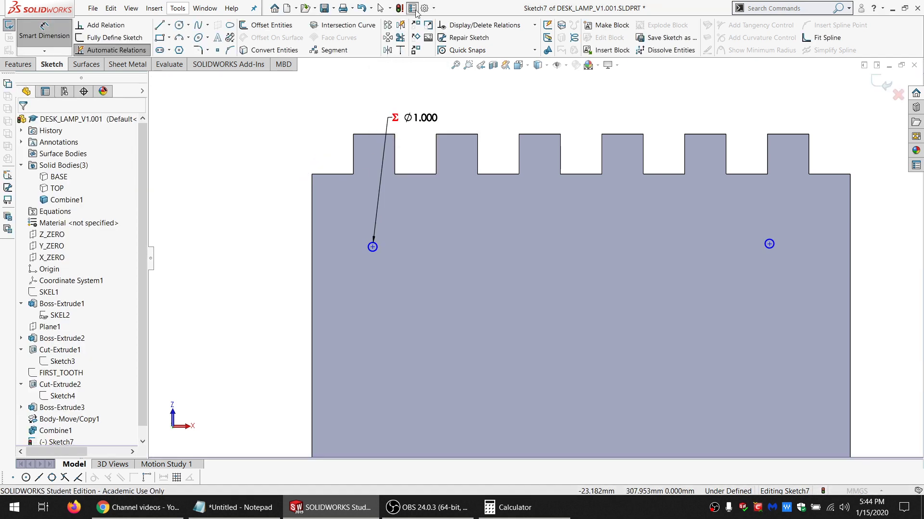
Correct the case of the TWINE_SAFE_DIST property name in File Properties and save
click(412, 9)
click(269, 179)
drag(251, 176, 248, 176)
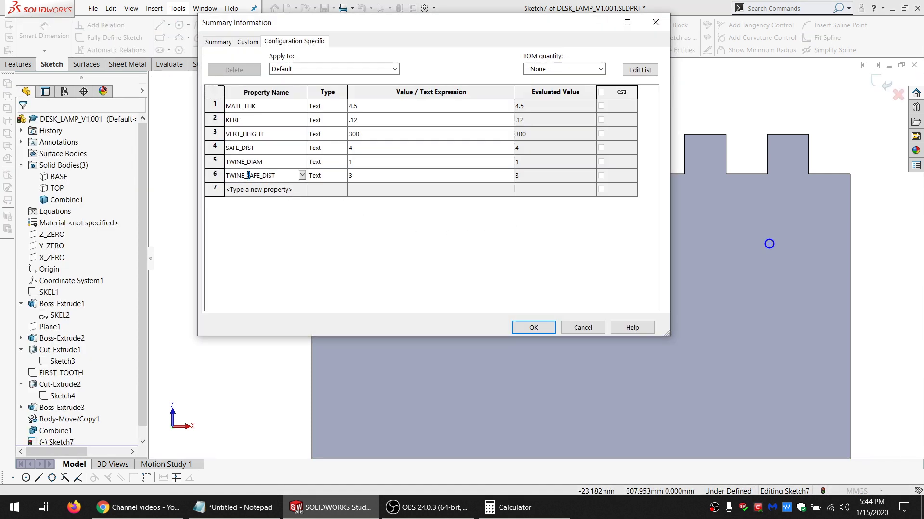
click(273, 163)
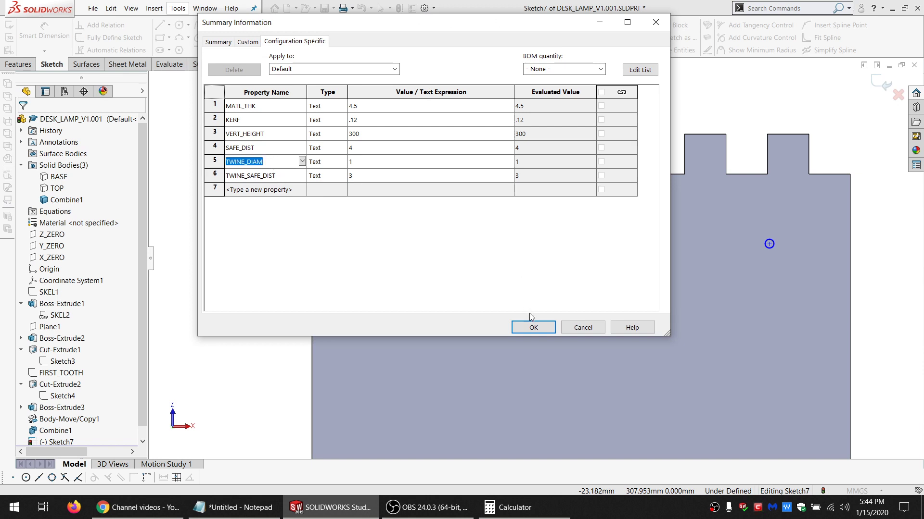
click(532, 327)
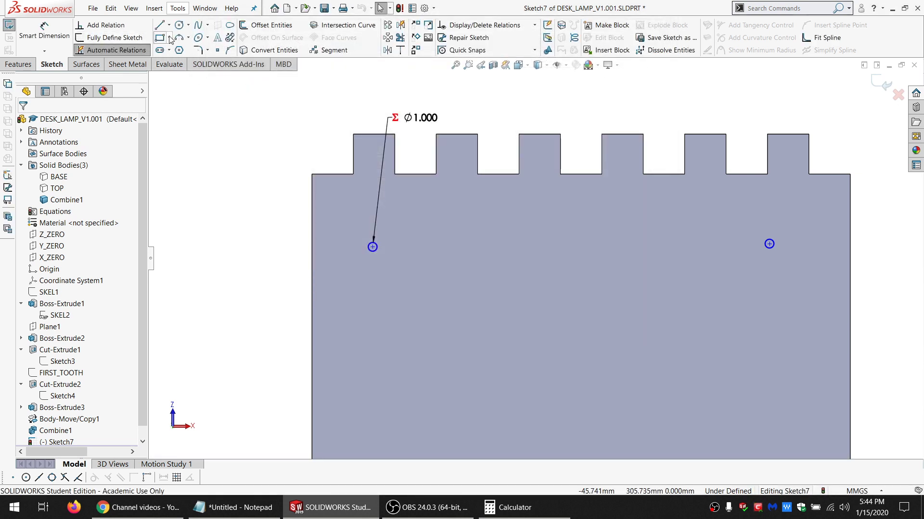
Draw small rectangles at the panel's top-left and top-right corners
click(160, 38)
click(312, 174)
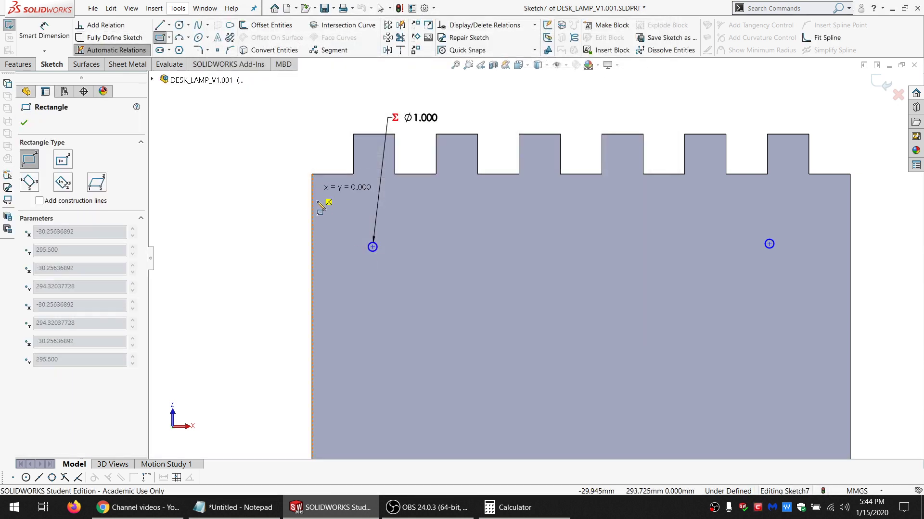
click(332, 328)
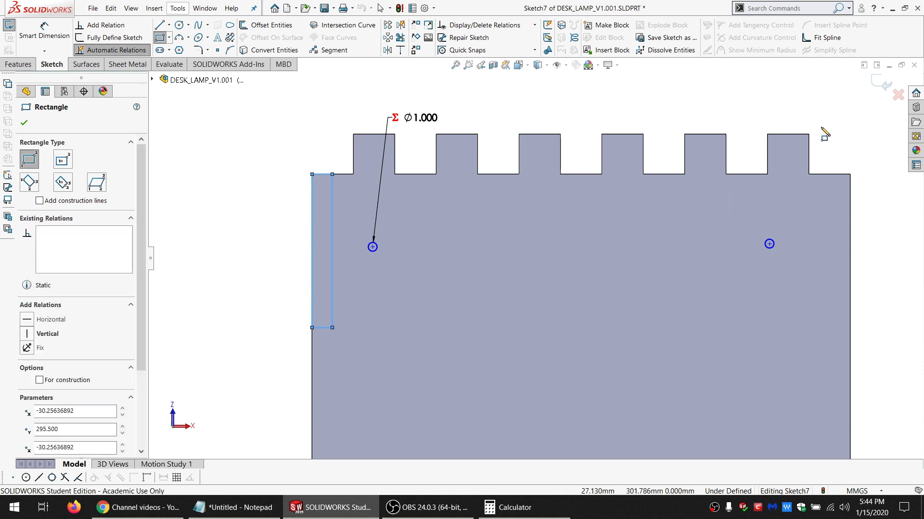
click(850, 174)
click(828, 333)
key(Escape)
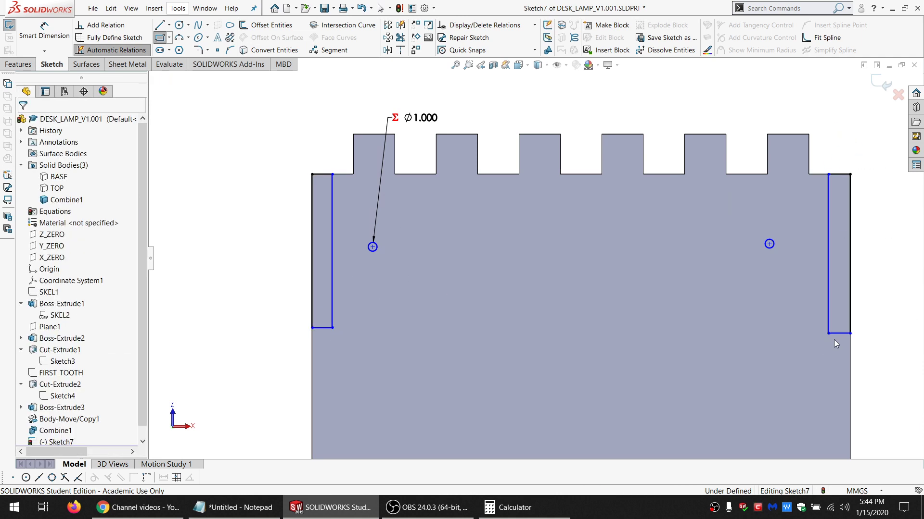
Make the bottom edges of both corner rectangles equal
click(838, 335)
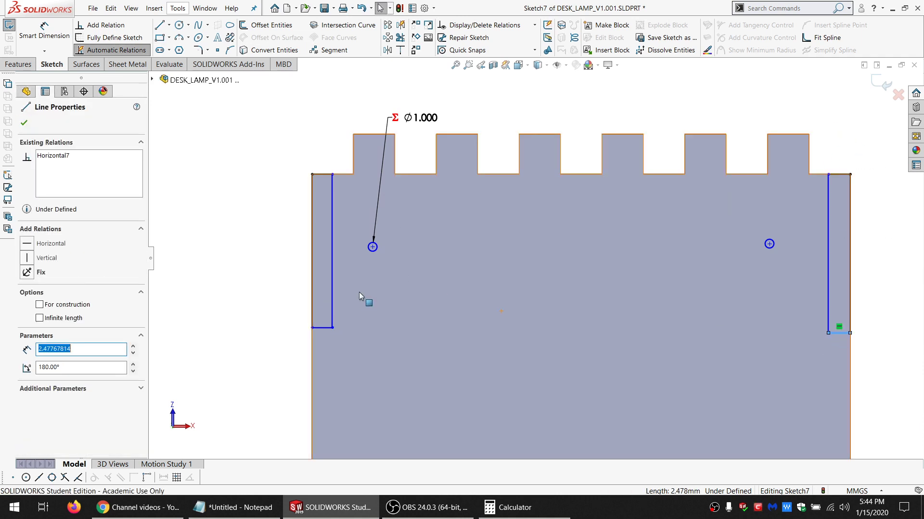
ctrl+click(326, 329)
click(43, 364)
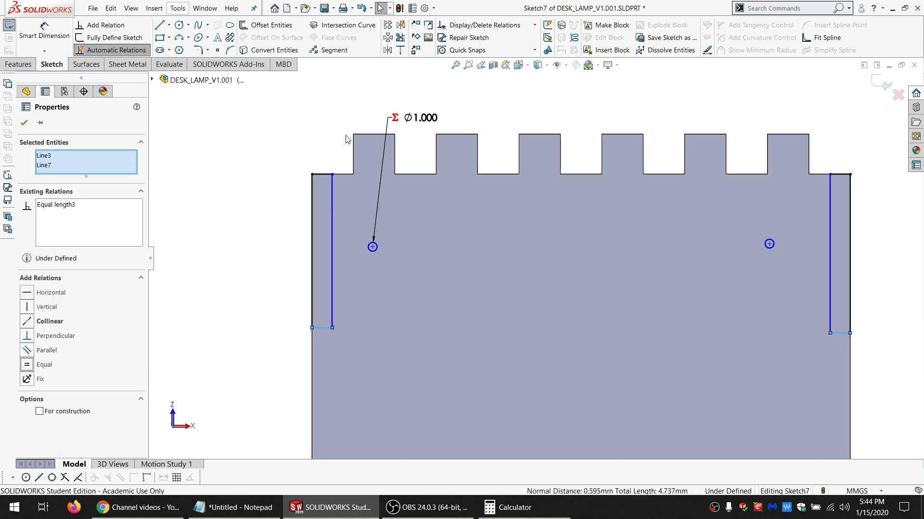
key(Escape)
Make the left rectangle's inner side equal the tooth edge, and the right rectangle's side match it
drag(334, 190, 246, 221)
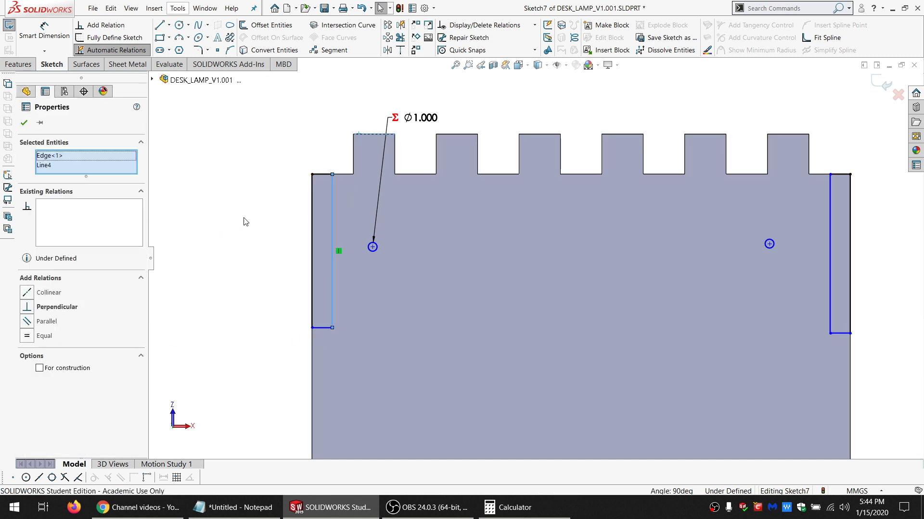
click(339, 192)
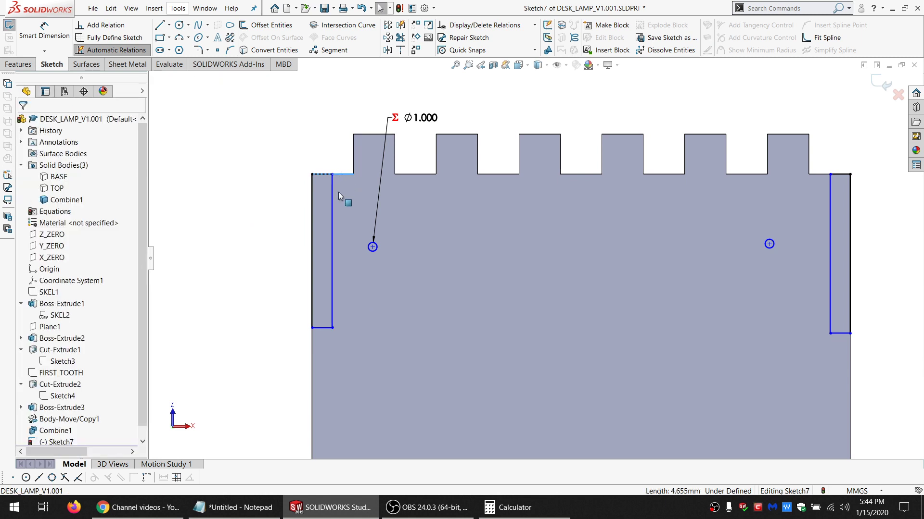
click(332, 201)
ctrl+click(312, 212)
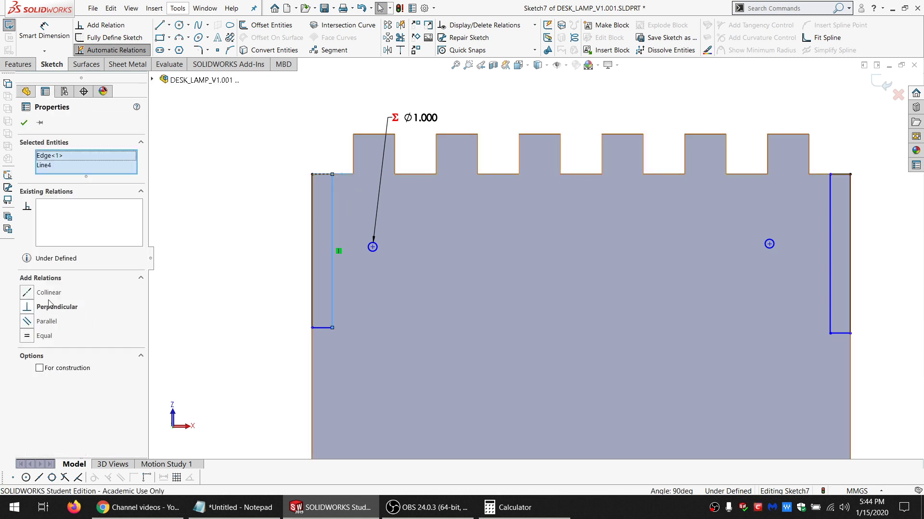
click(38, 339)
key(Escape)
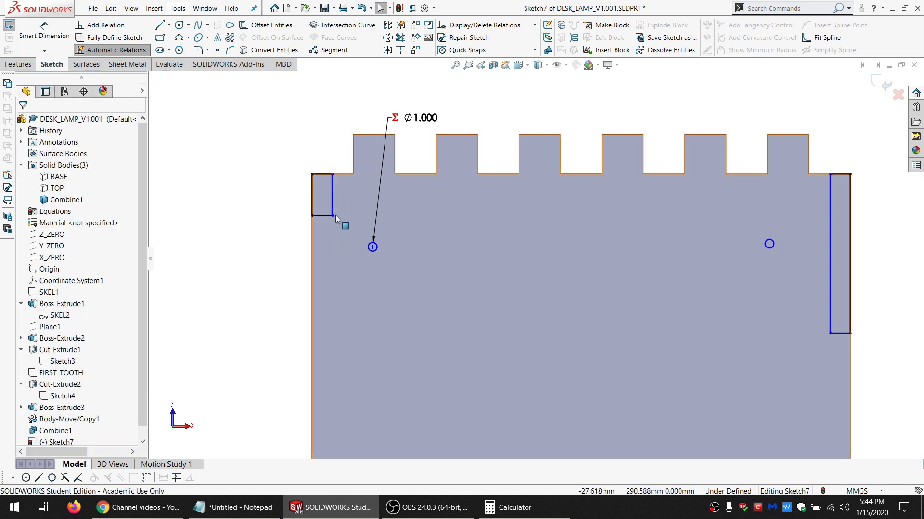
ctrl+click(831, 313)
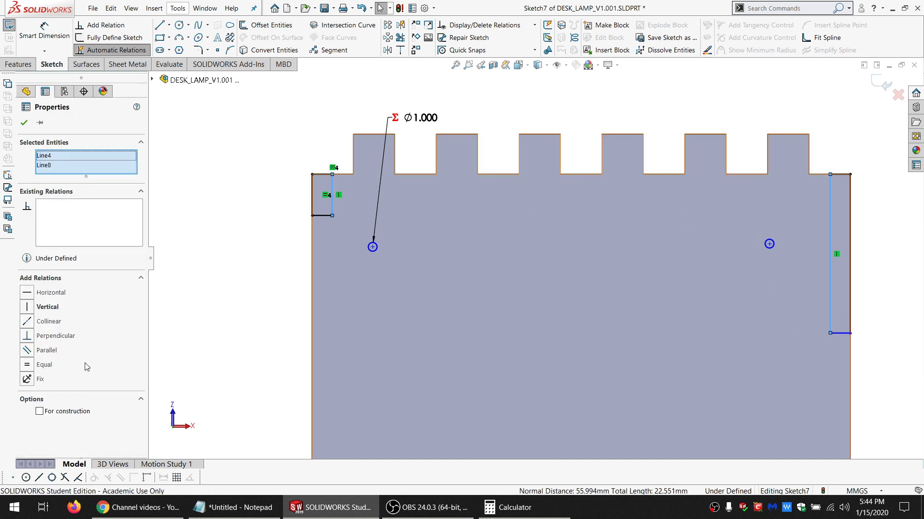
click(44, 364)
key(Escape)
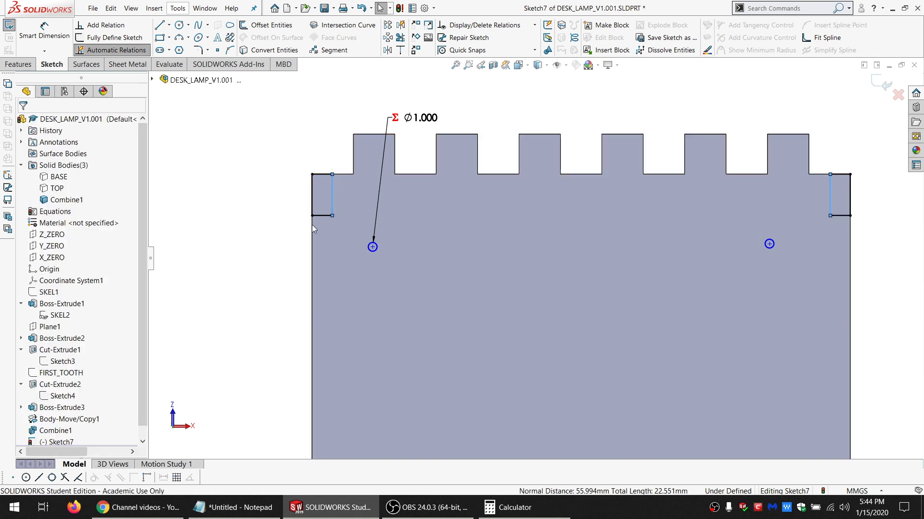
Dimension the left rectangle's width from the panel corner to its inner side
click(330, 201)
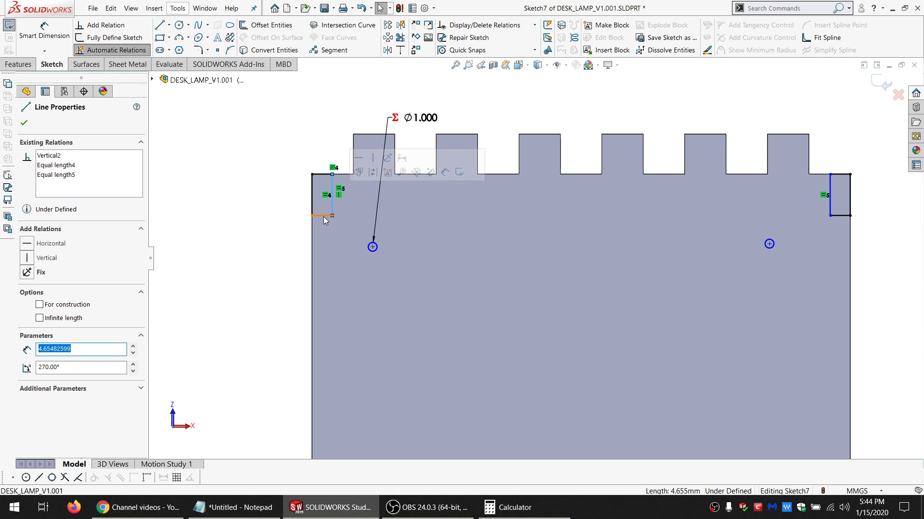
key(Escape)
key(d)
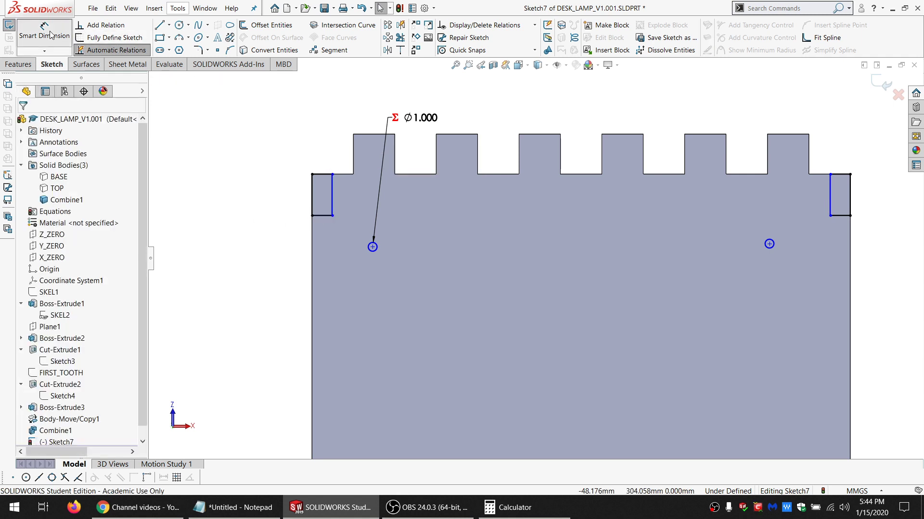
click(332, 216)
click(311, 193)
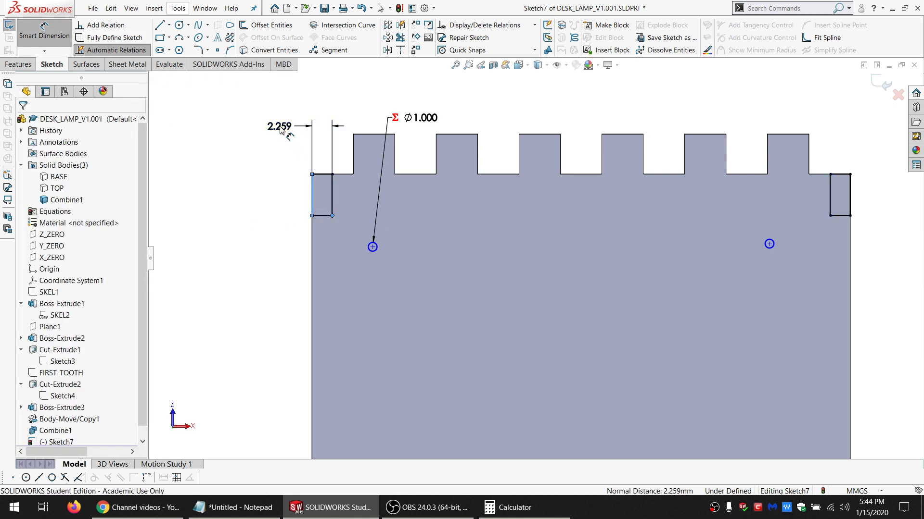
Drive the left rectangle's width from TWINE_SAFE_DIST, reading 3.000
click(282, 130)
text(=)
mouse_move(298, 165)
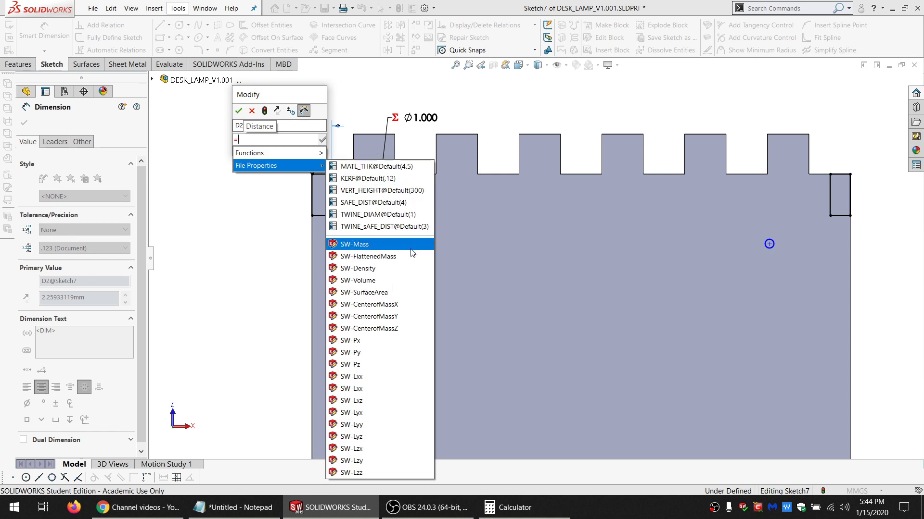
click(389, 227)
click(238, 111)
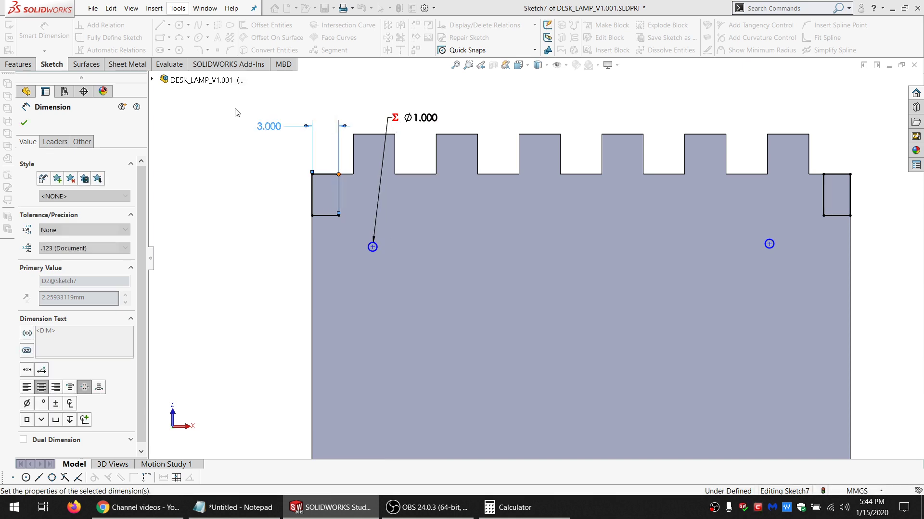
click(236, 112)
click(413, 8)
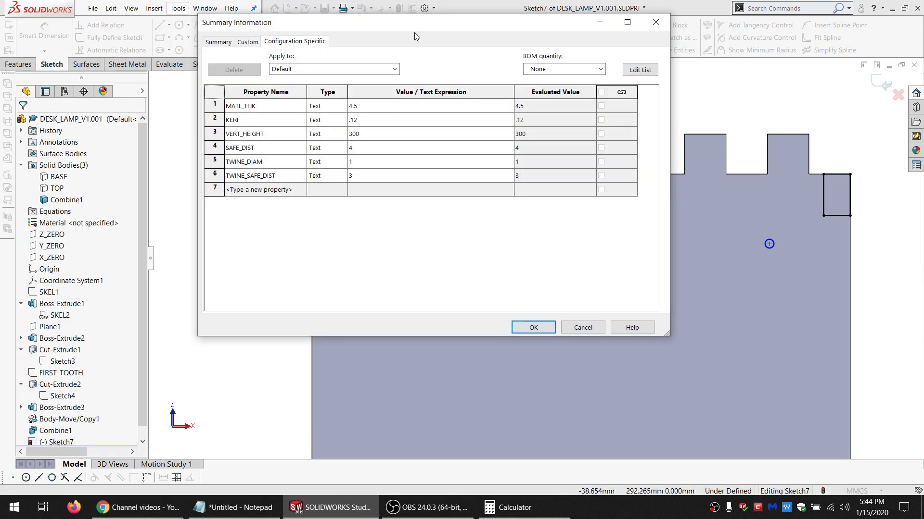
click(533, 327)
double_click(270, 128)
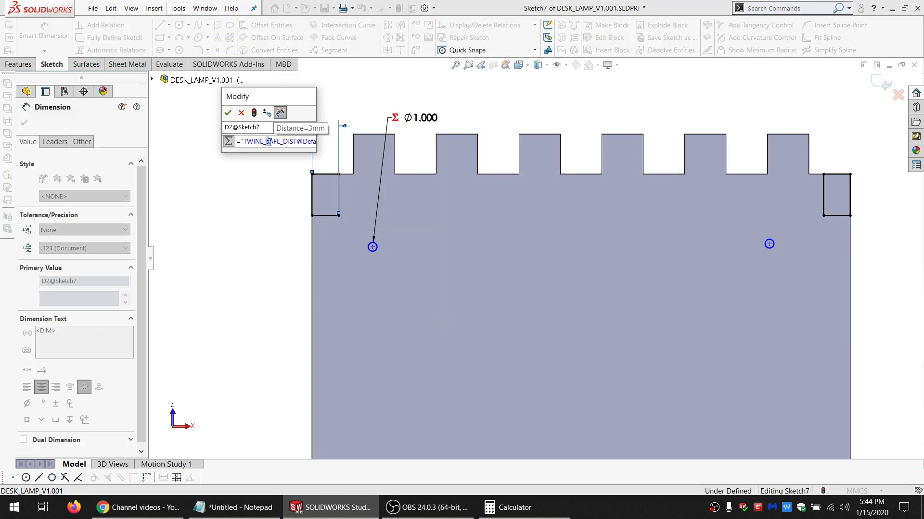
click(228, 112)
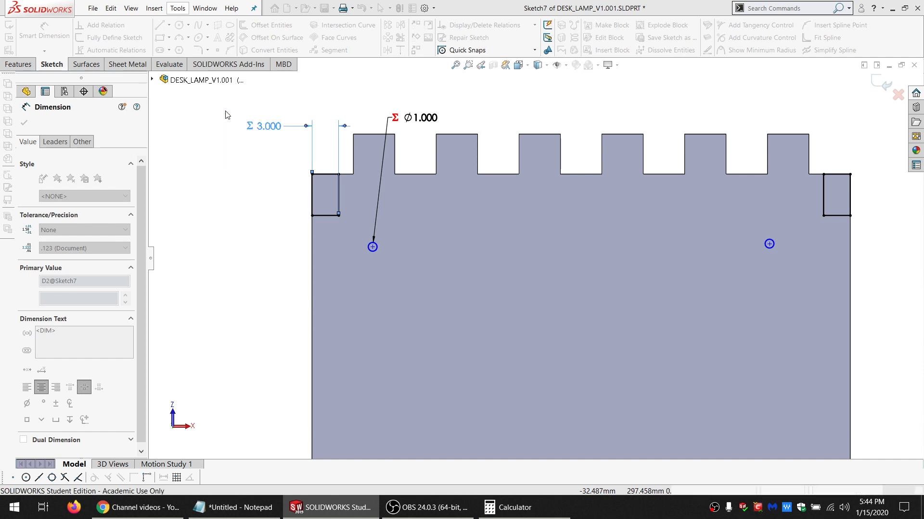
click(253, 213)
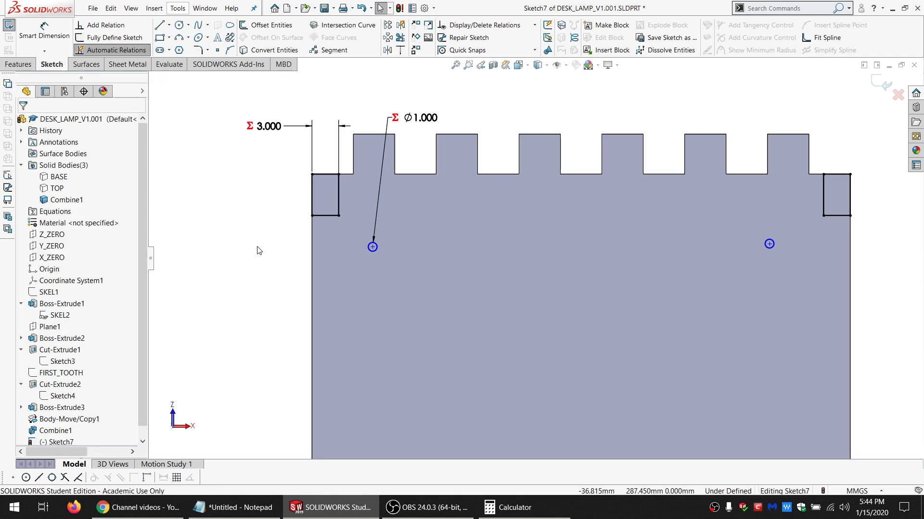
Convert both corner squares to construction geometry
mouse_move(368, 243)
mouse_down()
mouse_move(268, 243)
mouse_move(200, 144)
mouse_up()
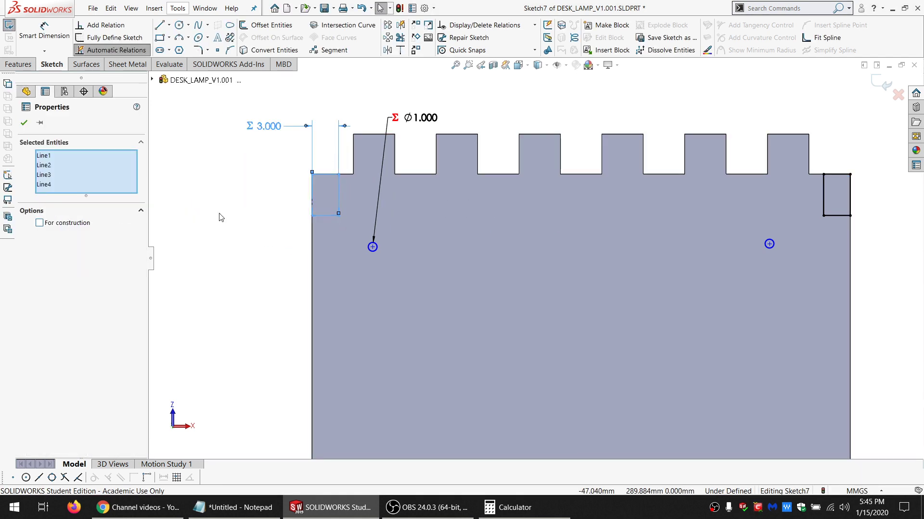
mouse_move(879, 177)
mouse_down()
mouse_move(840, 229)
mouse_move(813, 163)
mouse_up()
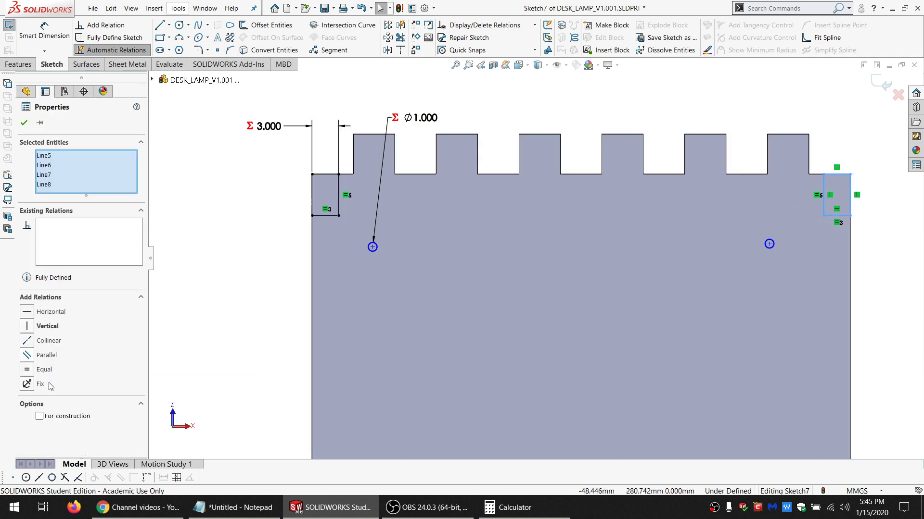
click(56, 417)
click(229, 320)
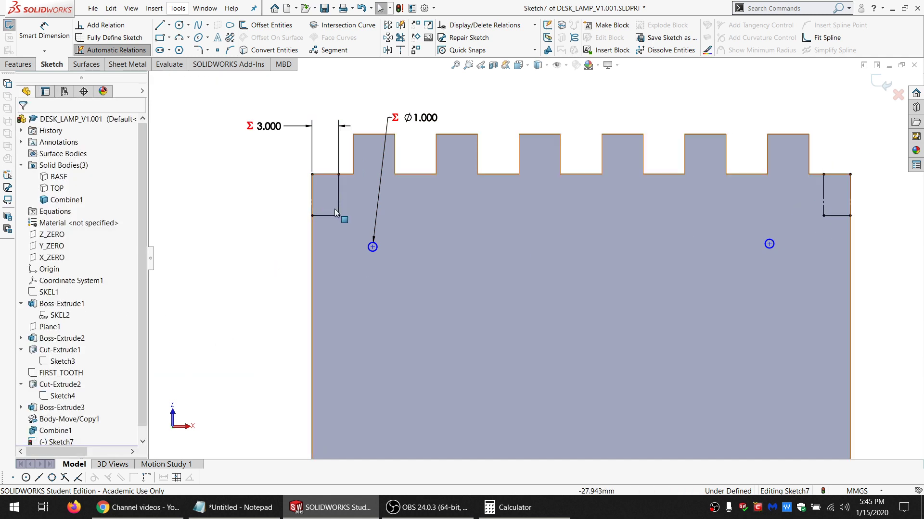
Make the left twine hole tangent to the left square's vertical side
click(338, 207)
ctrl+click(370, 251)
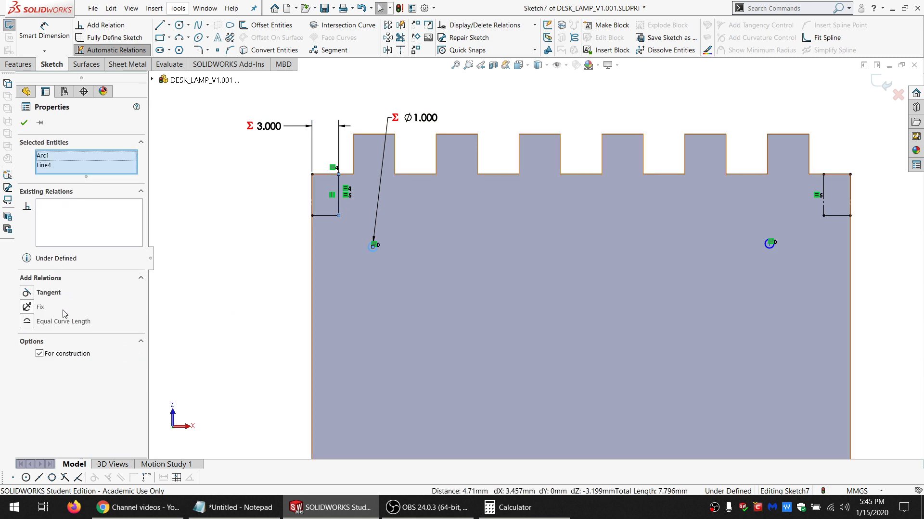
click(49, 293)
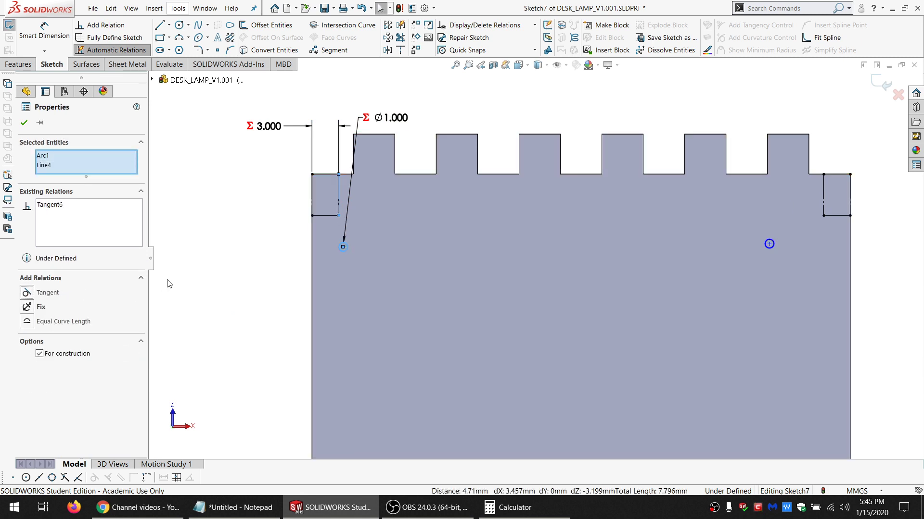
click(169, 284)
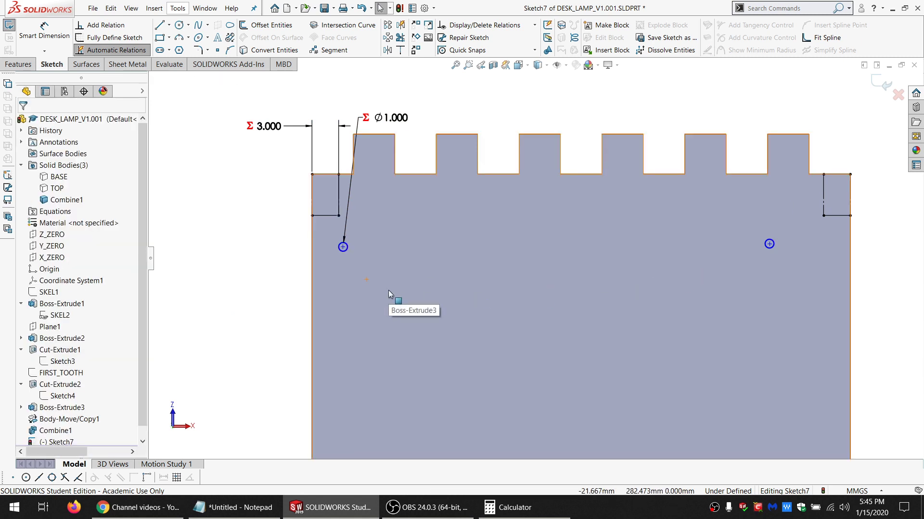
Change the 3.000 offset dimension to 5.000 and reposition its text
double_click(259, 126)
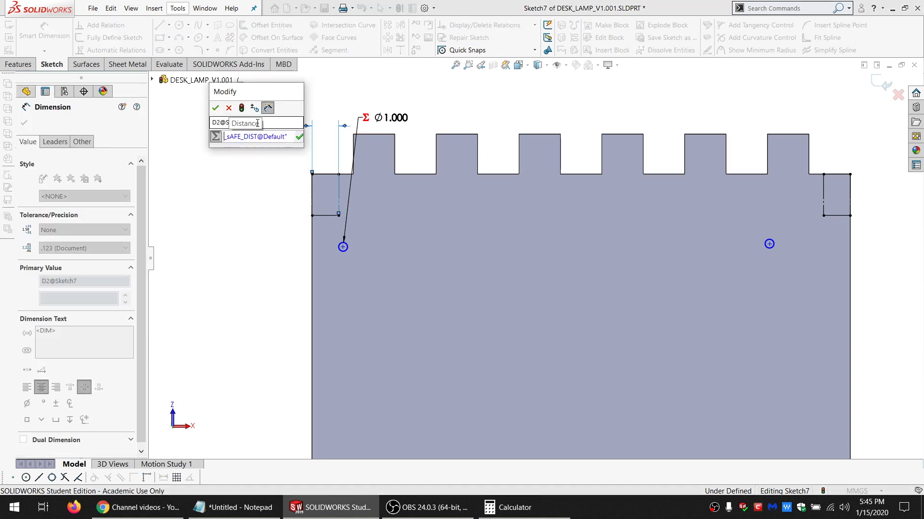
text(5.000mm)
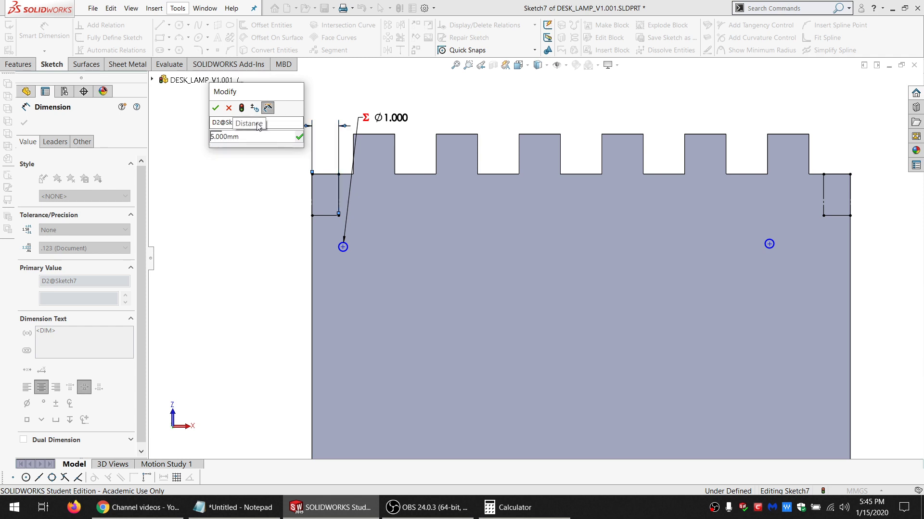
key(Return)
key(Return)
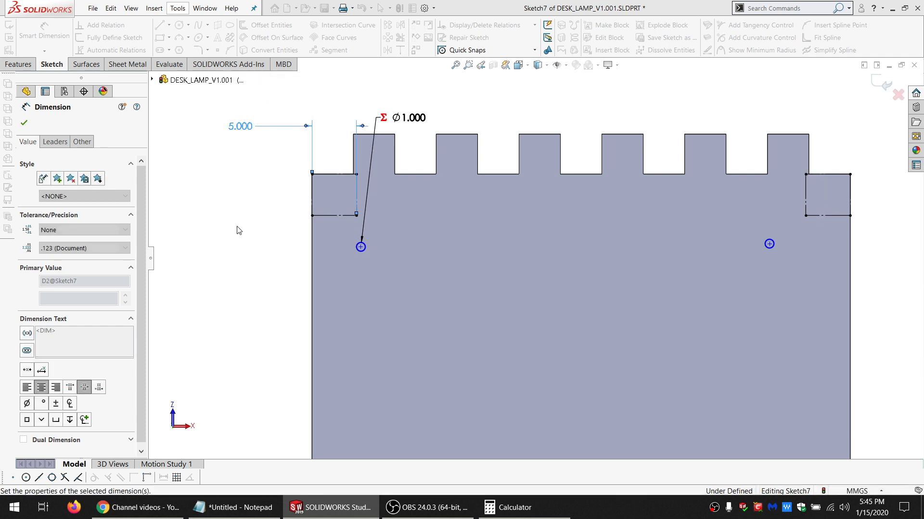
key(Escape)
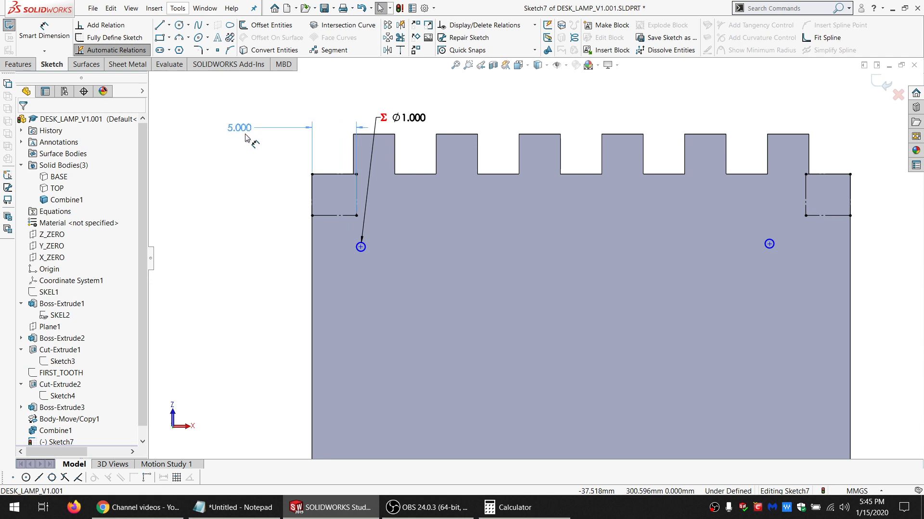
drag(240, 126, 231, 143)
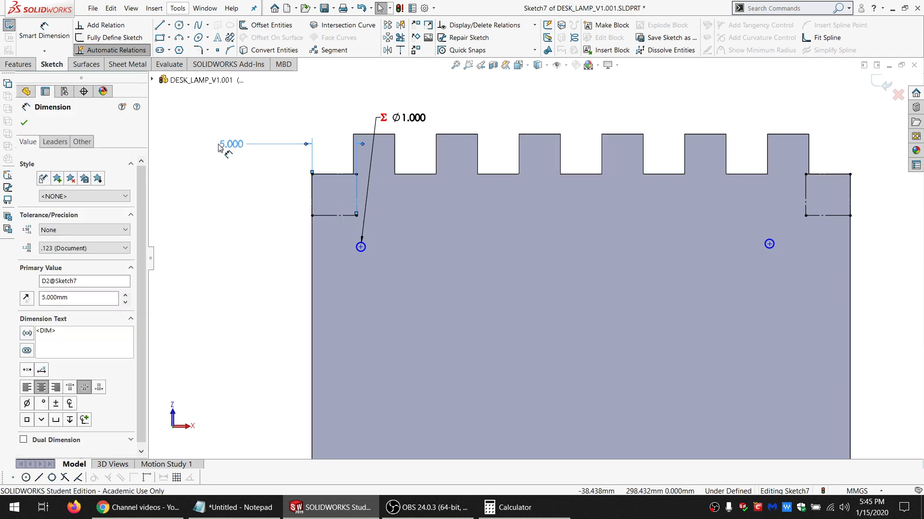
Select the entire left construction square and delete it
click(323, 174)
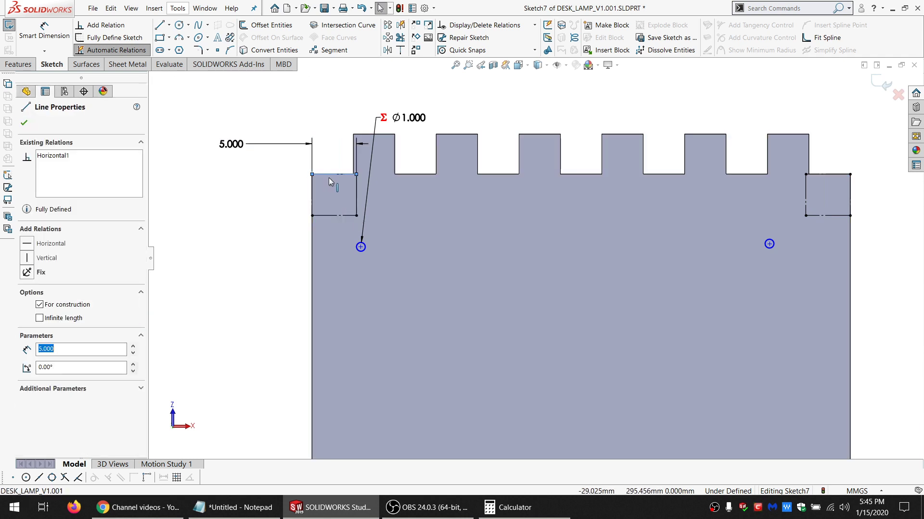
right_click(328, 177)
click(340, 185)
key(Delete)
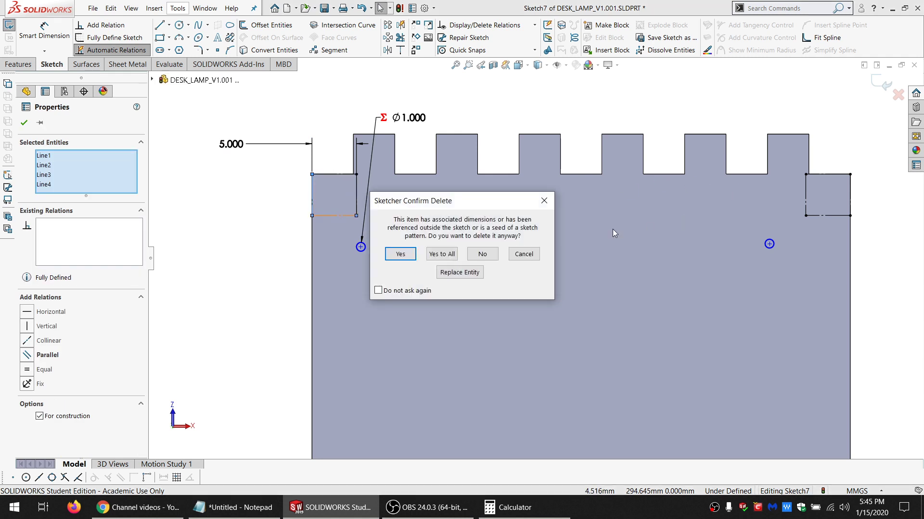
Confirm deleting the left square's four lines and select the right square's outline
key(Return)
click(827, 174)
right_click(831, 174)
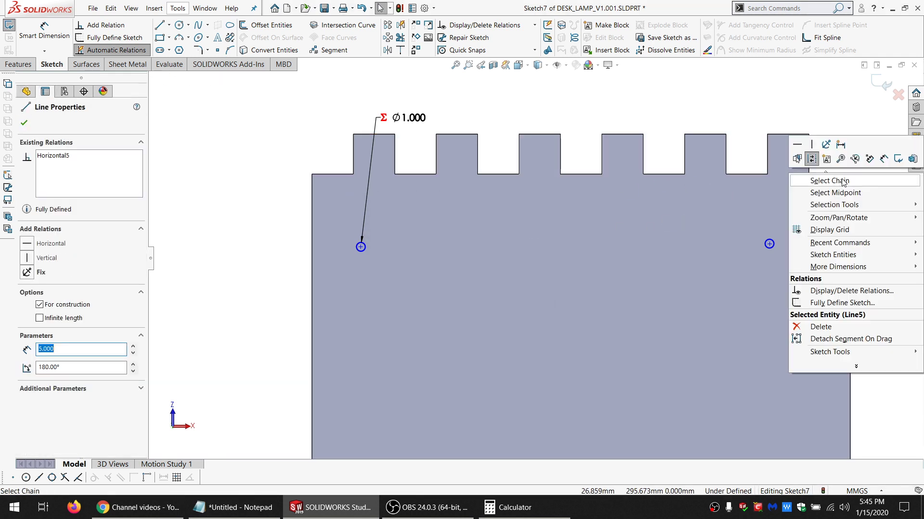
click(829, 181)
key(Escape)
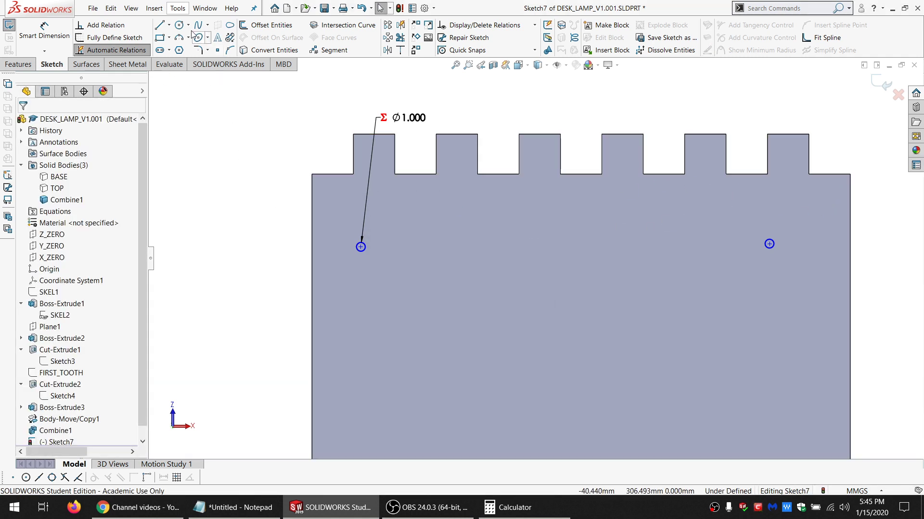
Sketch a stepped line below the teeth across the panel plus slanted lines up to the top edge
click(159, 25)
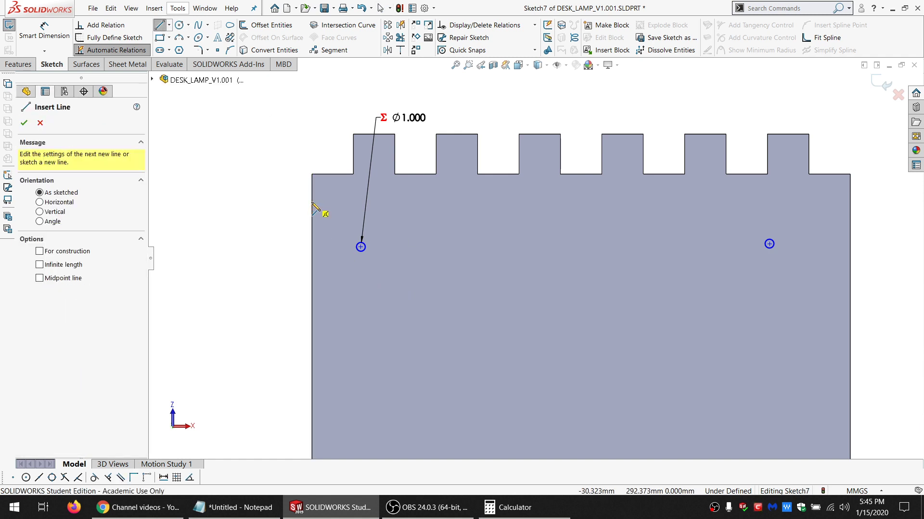
click(312, 202)
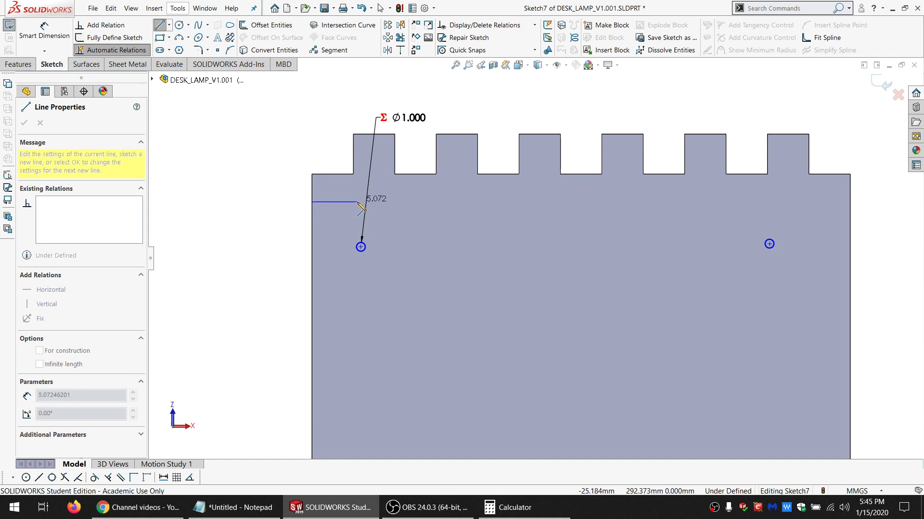
click(358, 202)
click(787, 209)
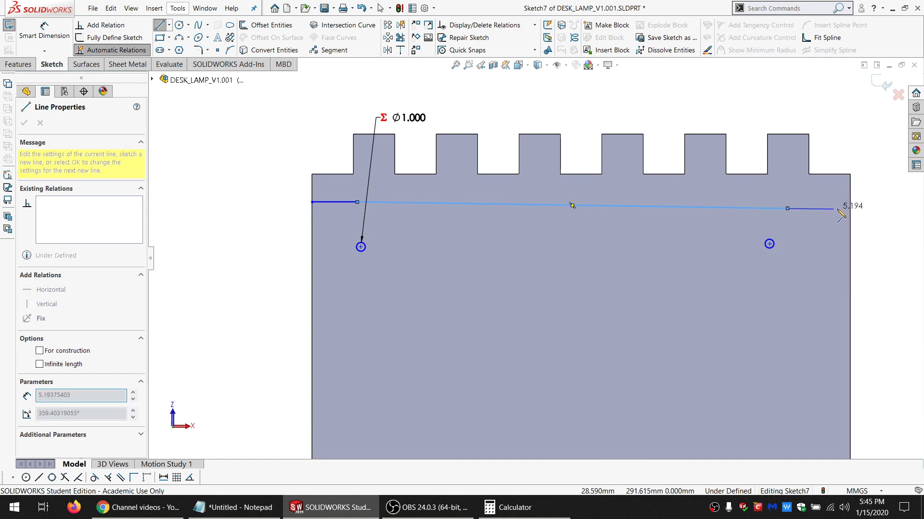
click(850, 208)
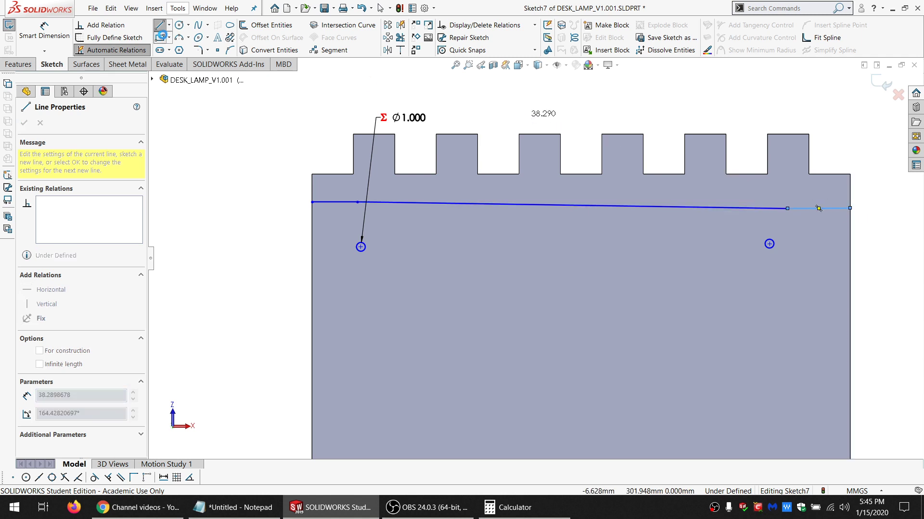
click(160, 37)
click(160, 25)
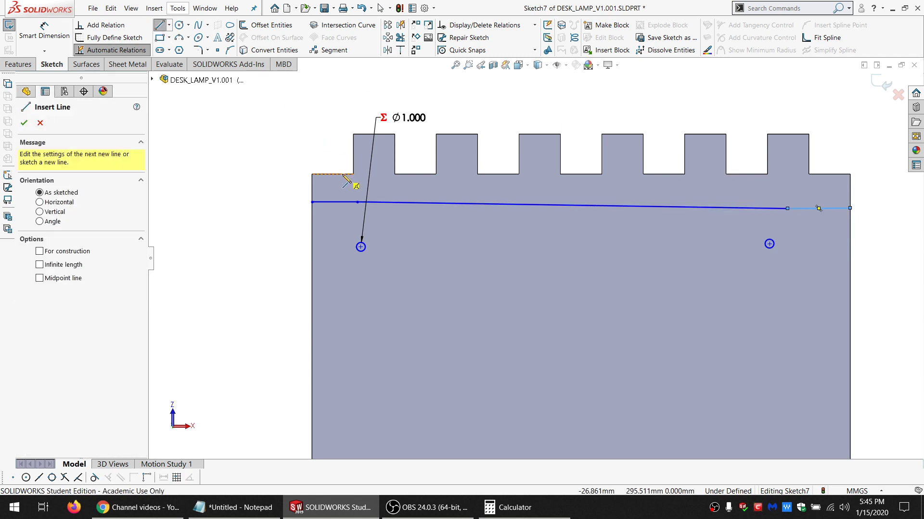
click(342, 174)
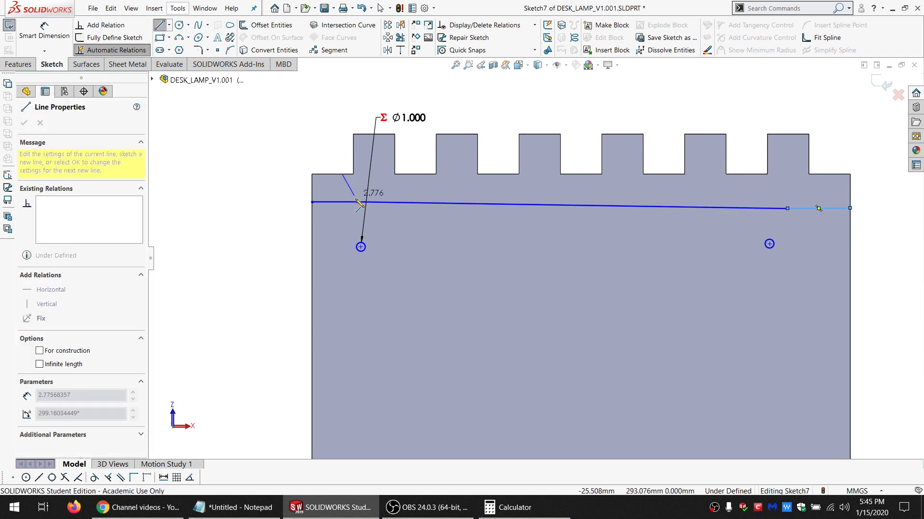
click(787, 209)
click(826, 174)
key(Escape)
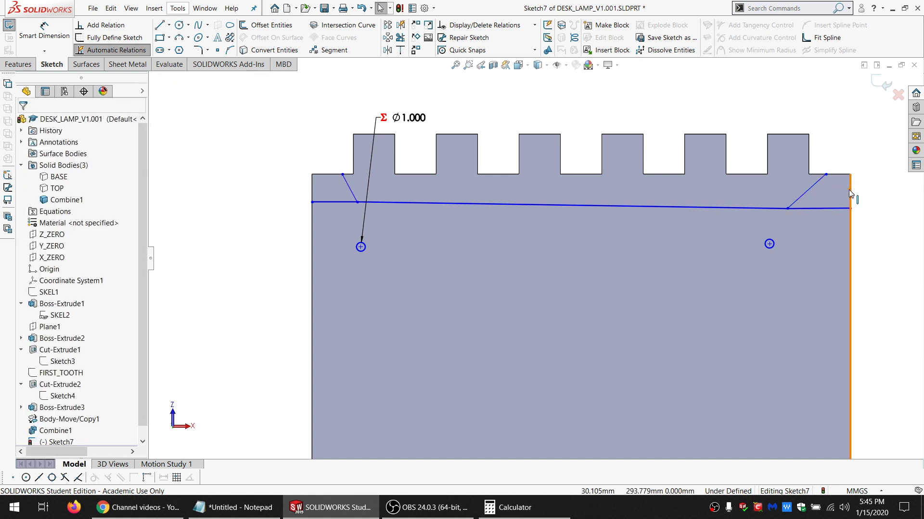
Make both slanted lines parallel to the panel's right edge
click(849, 194)
ctrl+click(809, 188)
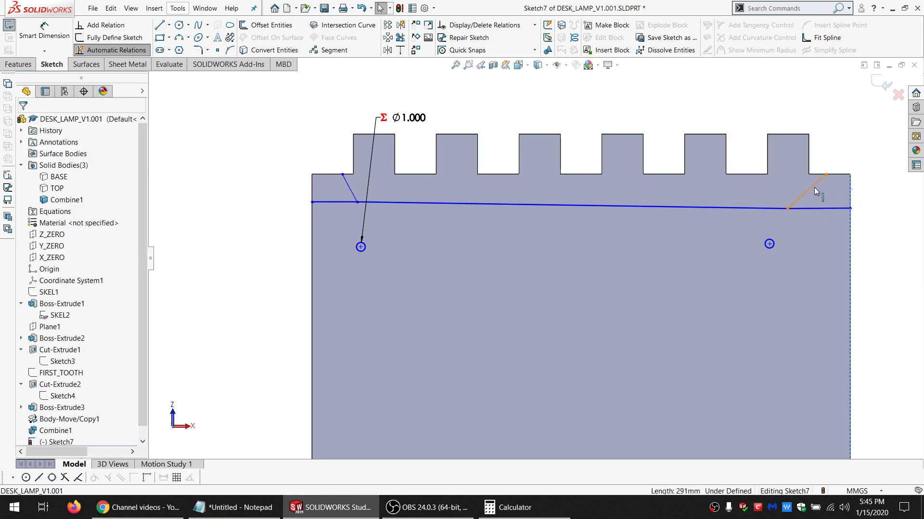
ctrl+click(345, 182)
click(76, 316)
key(Escape)
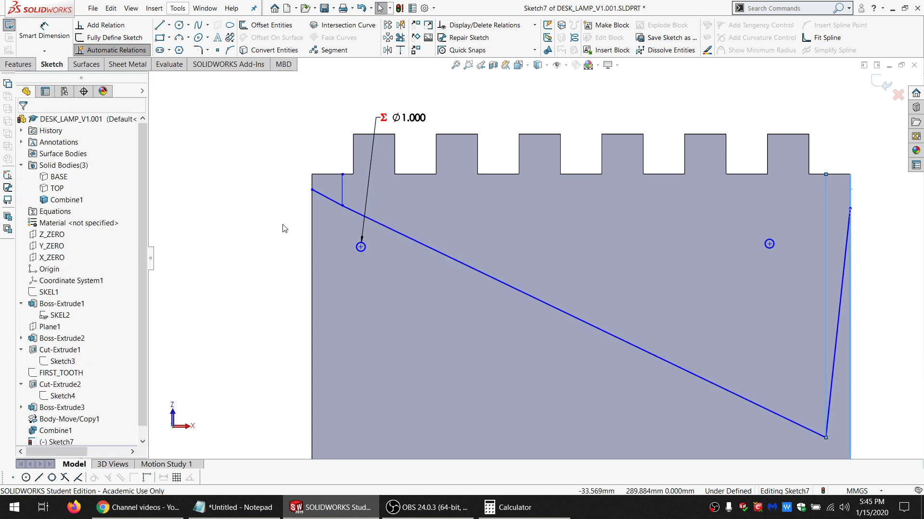
Make the two vertical lines equal and pull the right endpoint onto the vertical line
click(827, 250)
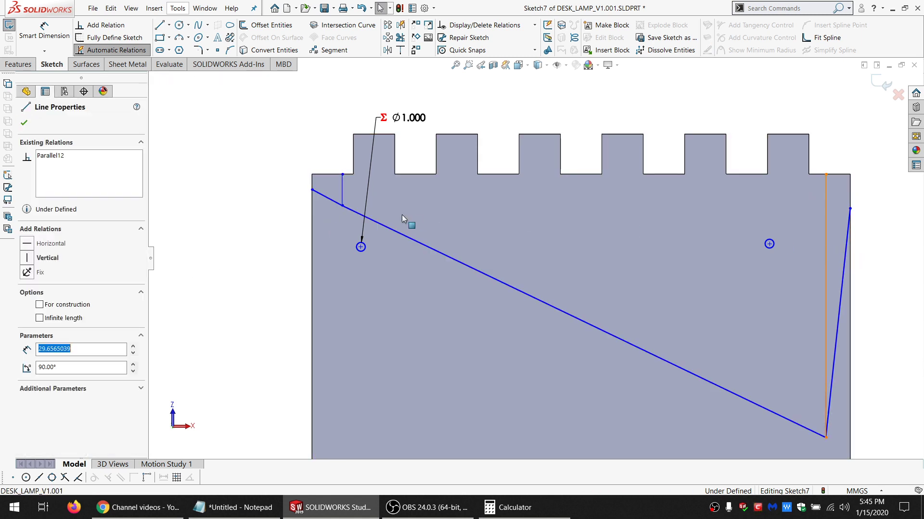
ctrl+click(342, 195)
click(43, 365)
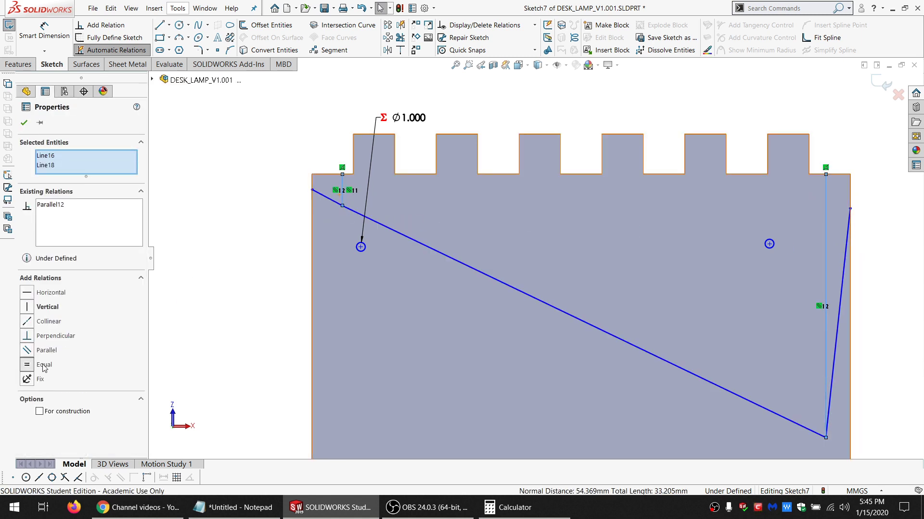
click(876, 231)
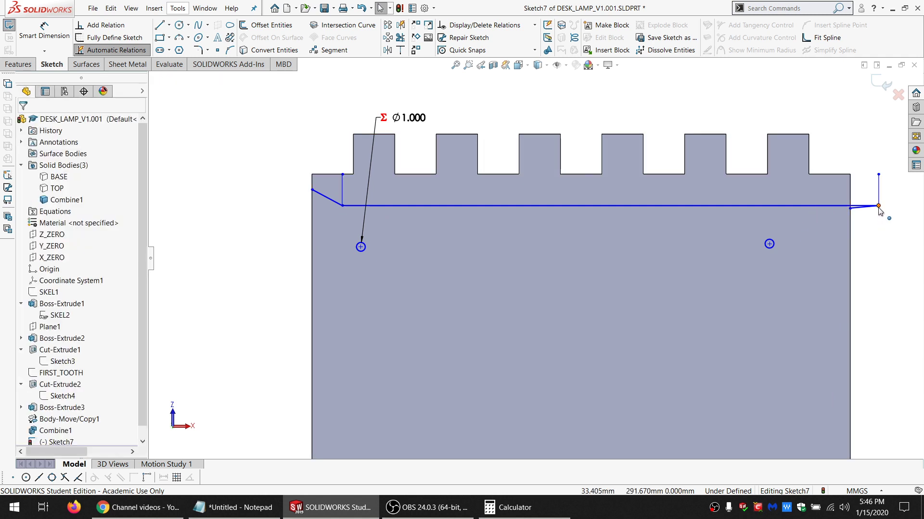
drag(878, 206, 784, 218)
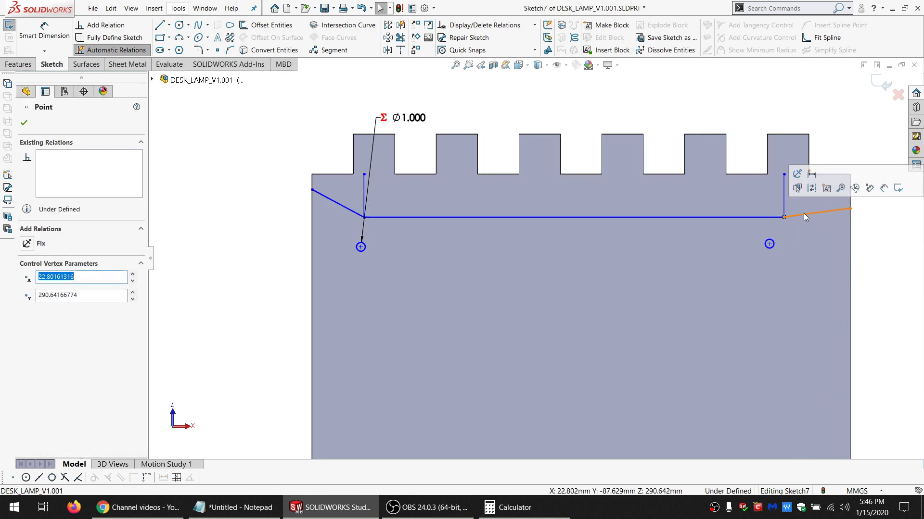
Make the two angled lines parallel and equal in length
click(817, 212)
ctrl+click(355, 212)
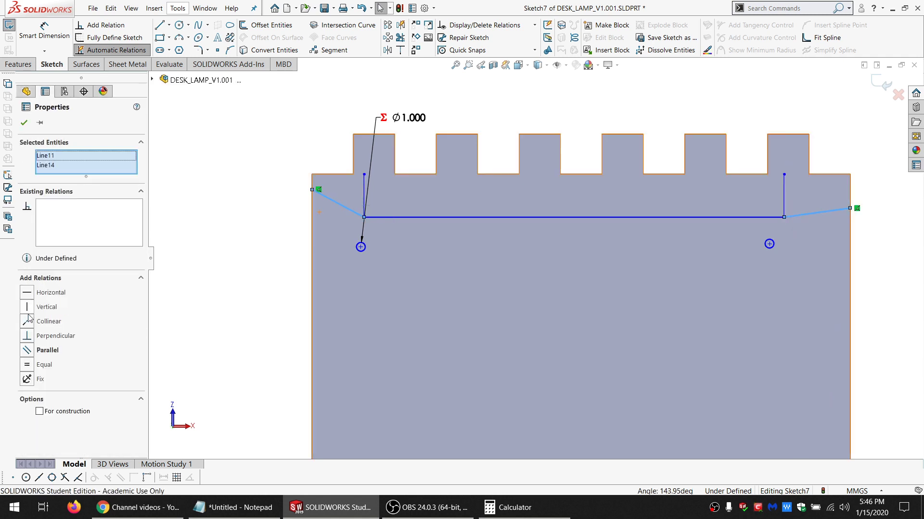
click(38, 353)
click(38, 364)
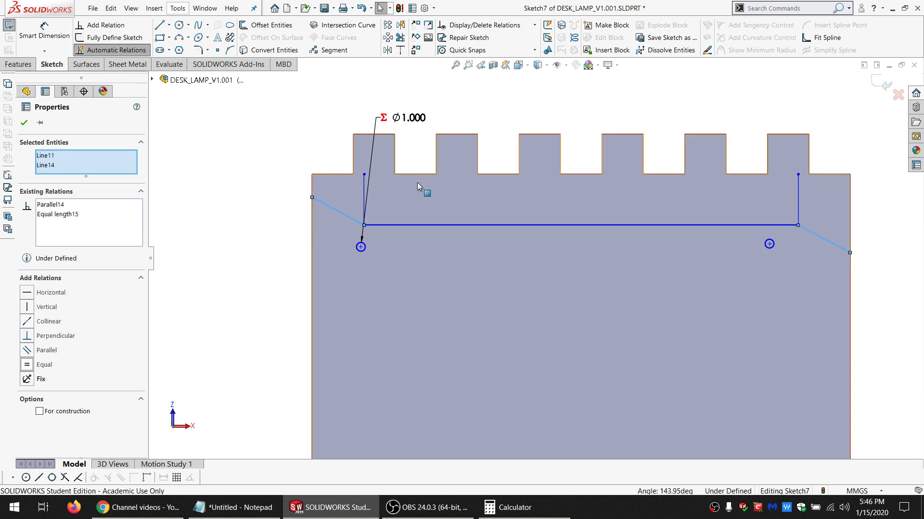
Make the line parallel to the panel's top edge and lower it beneath the teeth
click(325, 179)
ctrl+click(338, 211)
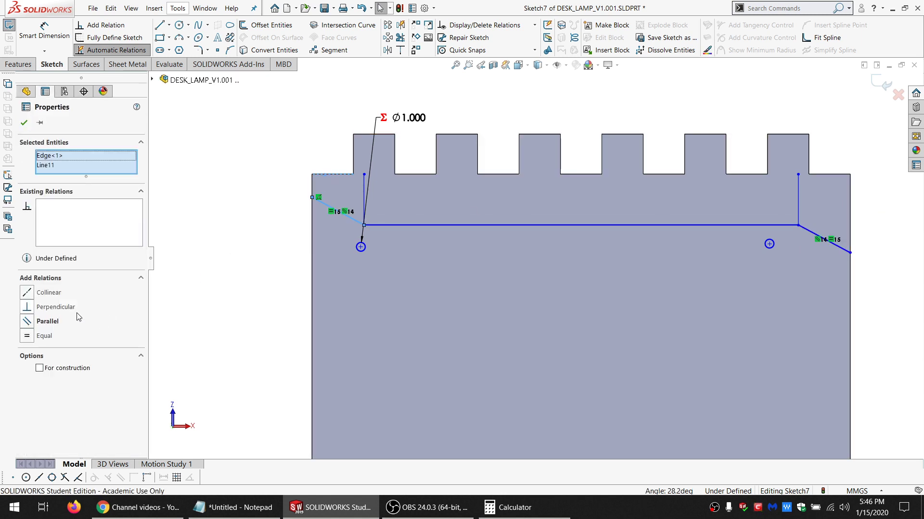
click(47, 324)
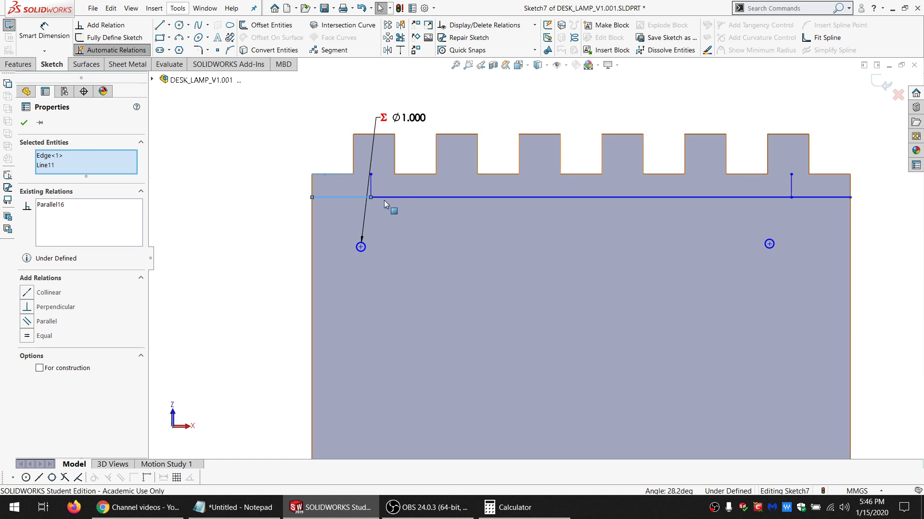
mouse_move(370, 198)
mouse_down()
mouse_move(377, 238)
mouse_move(380, 209)
mouse_move(369, 208)
mouse_move(403, 208)
mouse_move(383, 208)
mouse_up()
click(195, 189)
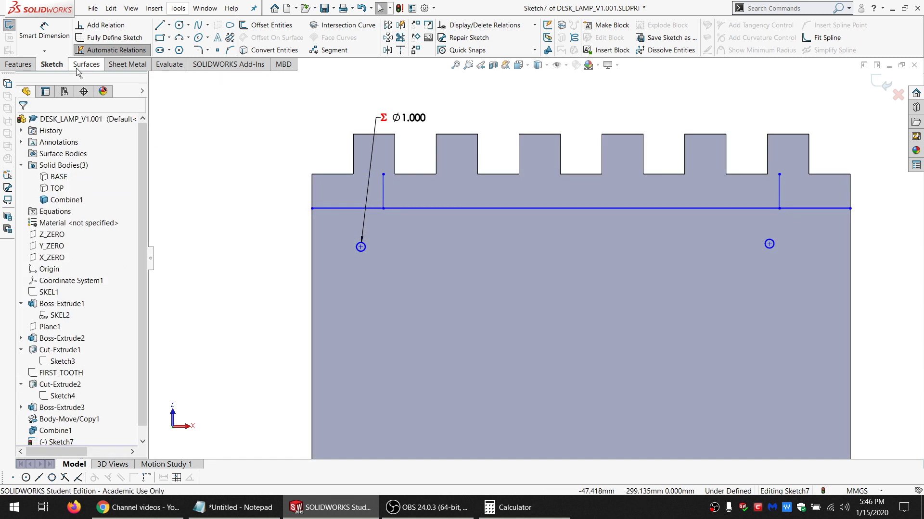
click(44, 31)
Dimension the vertical line from the panel corner as TWINE_SAFE_DIST + TWINE_DIAM/2, giving 3.500
click(383, 174)
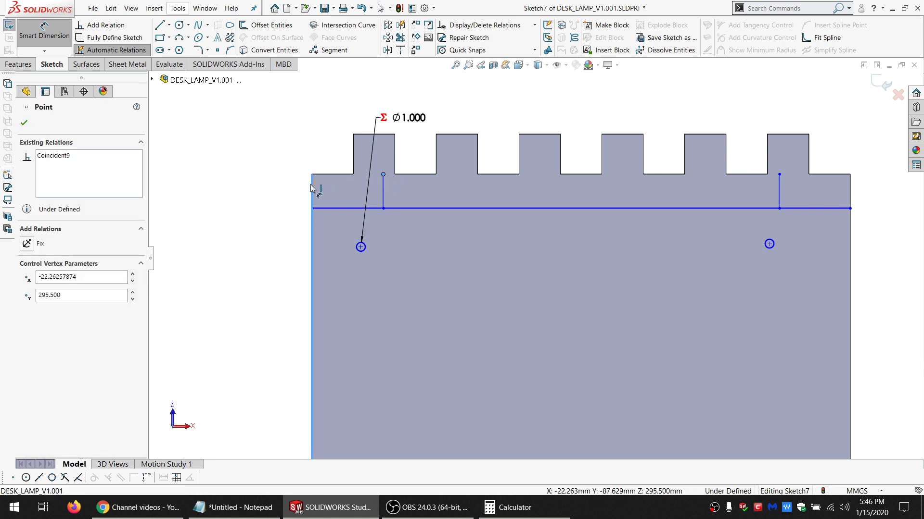
click(311, 174)
click(331, 96)
mouse_move(312, 133)
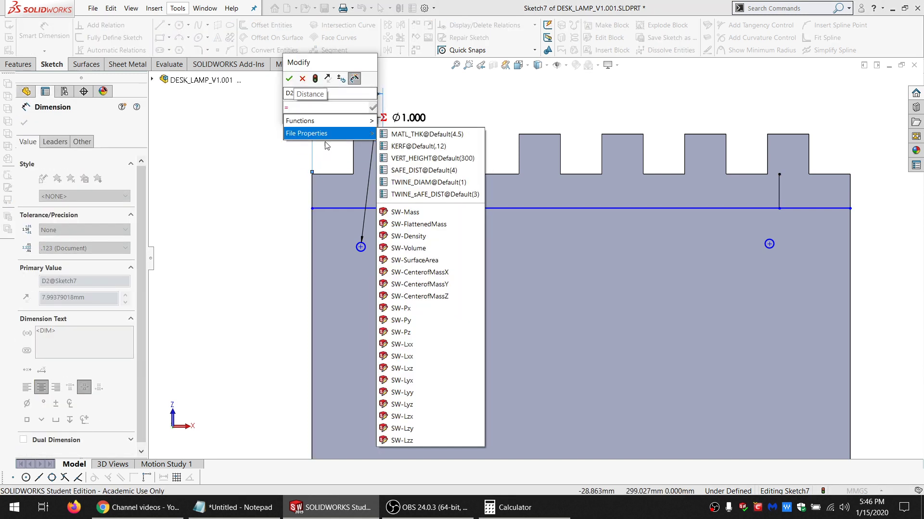
click(413, 188)
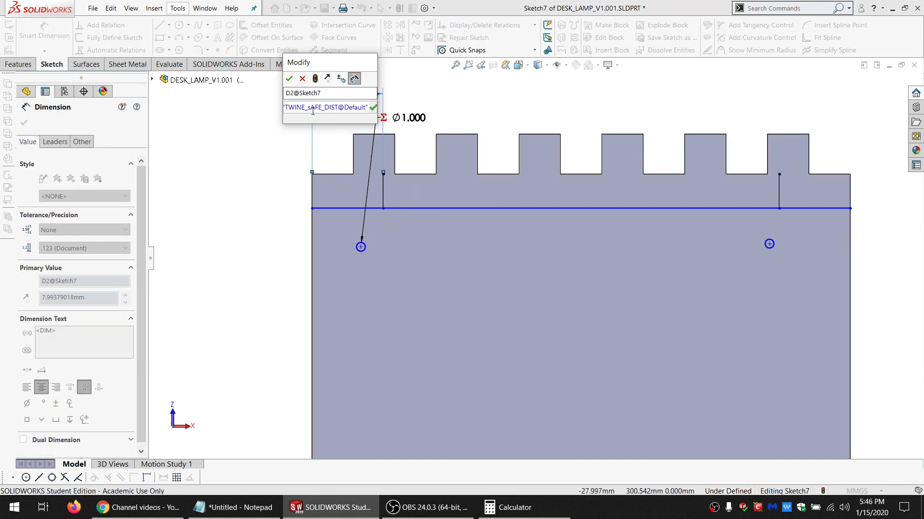
key(BackSpace)
text(S)
text( + ()
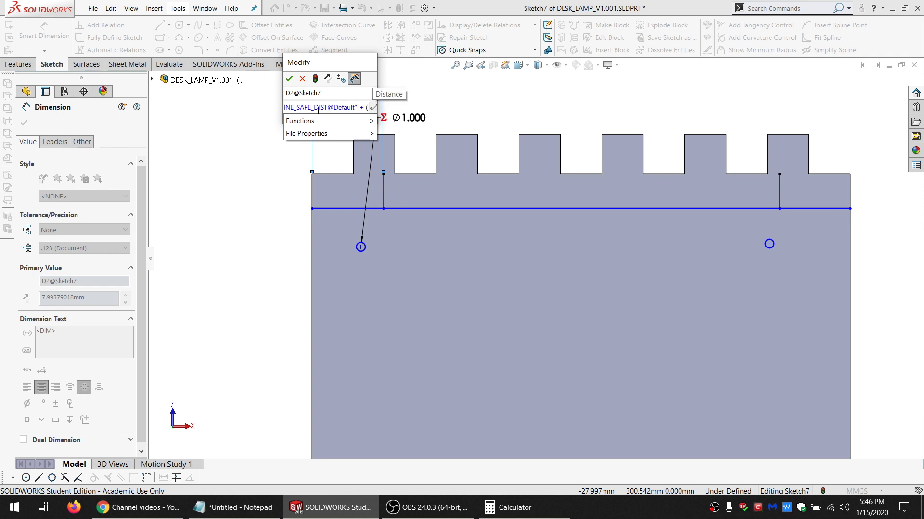
mouse_move(331, 133)
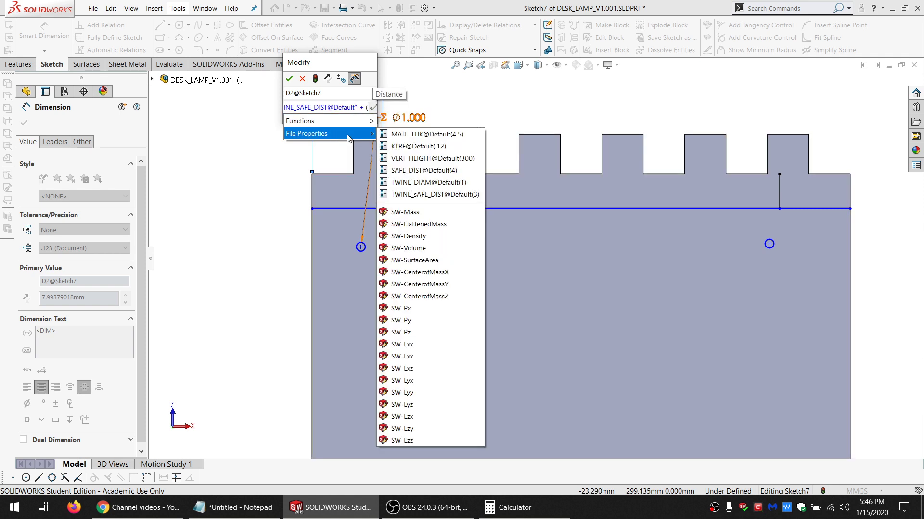
click(432, 182)
text(/ 2)
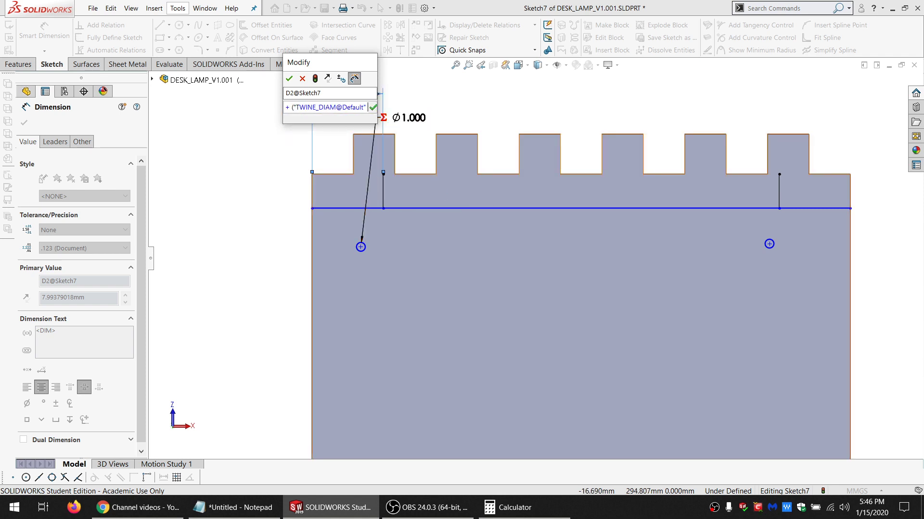
text())
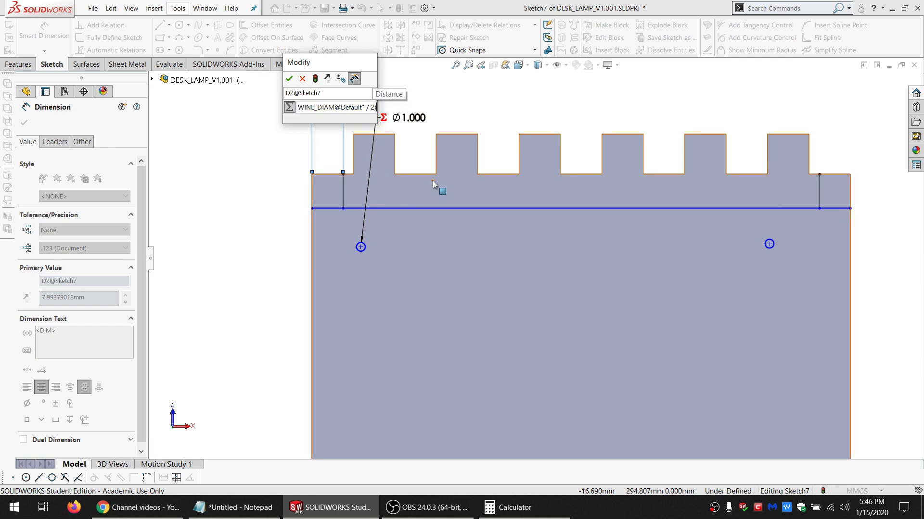
key(Return)
key(Escape)
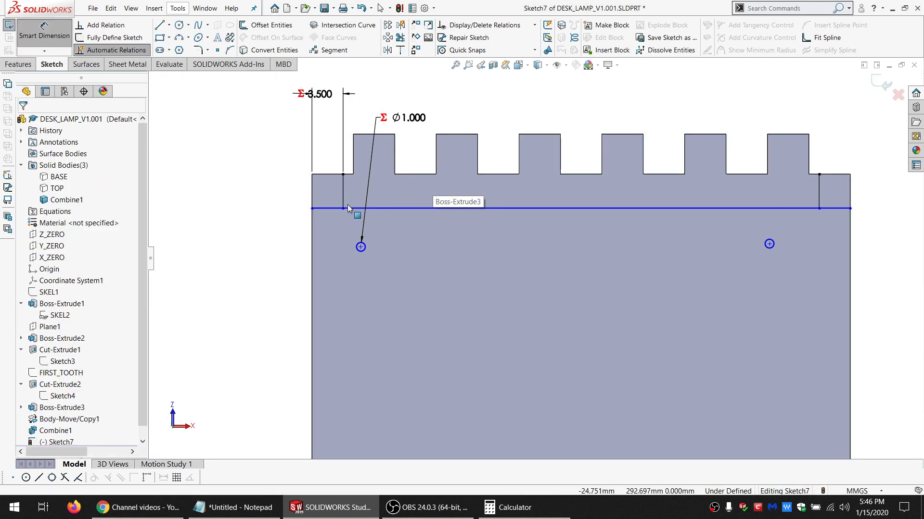
Make the left and right circle centres coincident with their vertical lines
click(358, 246)
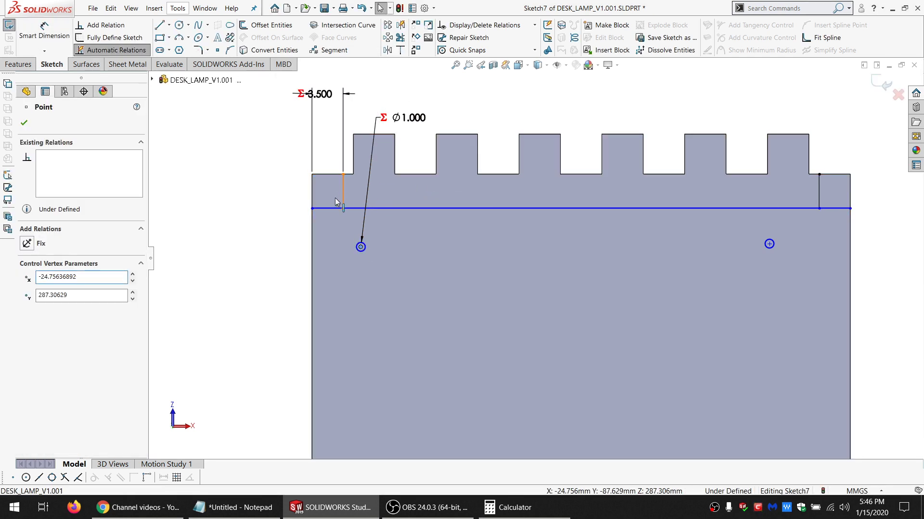
ctrl+click(342, 196)
click(45, 309)
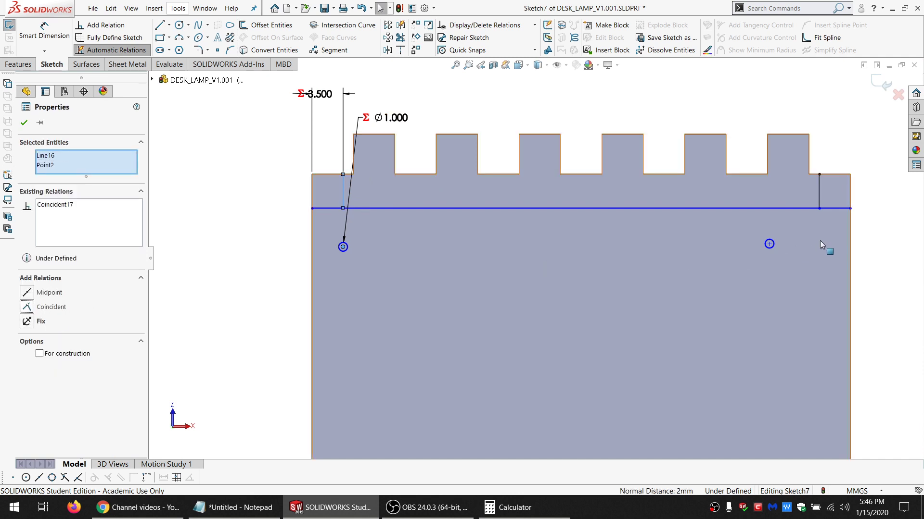
click(819, 203)
ctrl+click(769, 244)
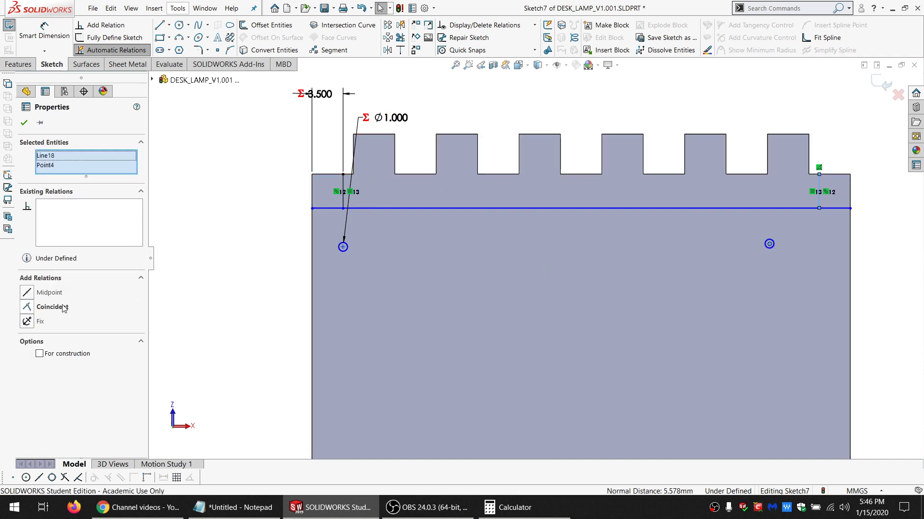
click(45, 308)
key(Escape)
Make the horizontal sketch line and the left vertical line equal in length
click(354, 208)
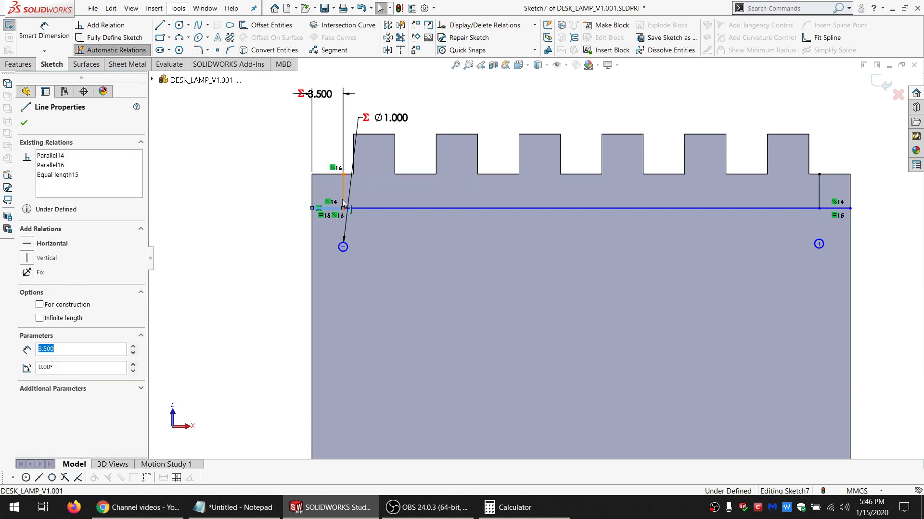
ctrl+click(342, 192)
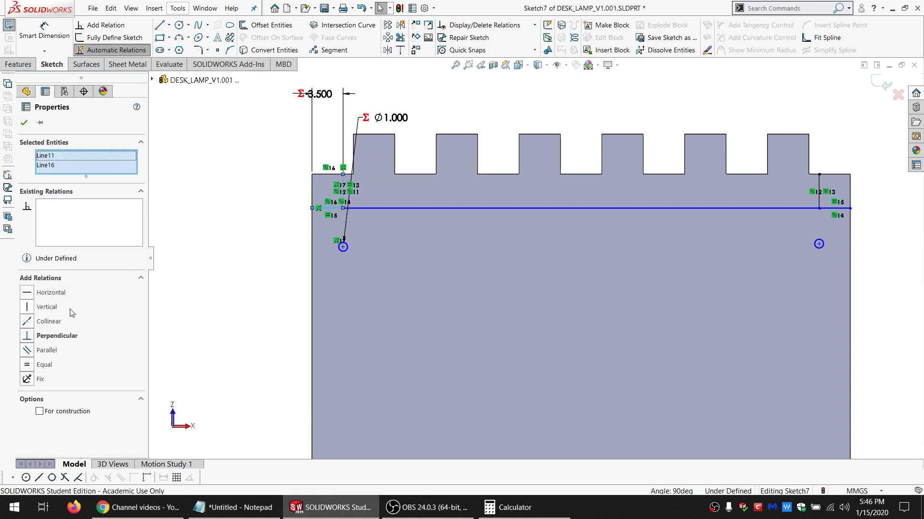
click(44, 366)
key(Escape)
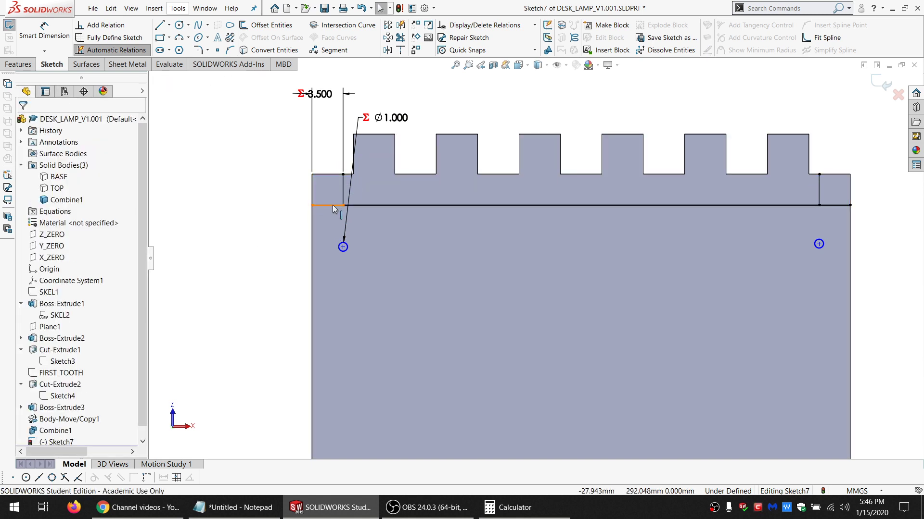
Convert the horizontal and vertical helper lines into construction geometry
click(332, 208)
right_click(336, 207)
click(351, 215)
click(356, 206)
ctrl+click(345, 187)
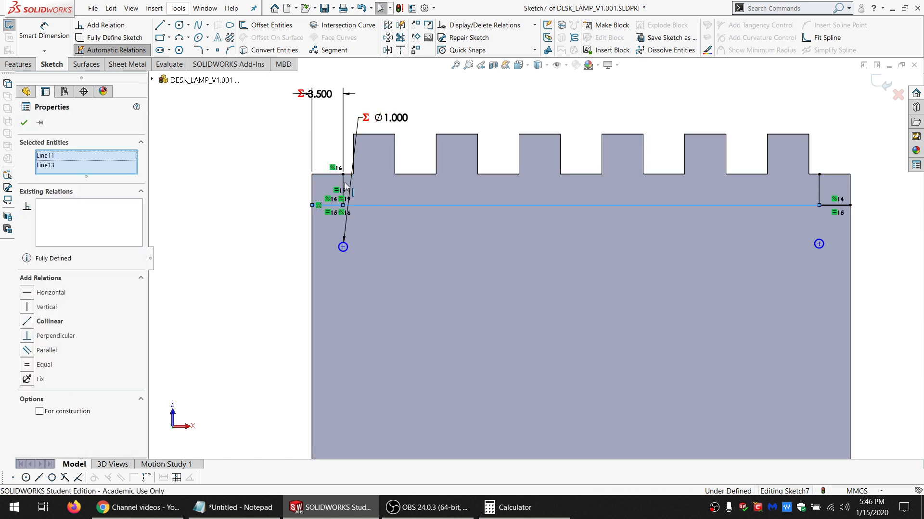
ctrl+click(820, 184)
ctrl+click(836, 206)
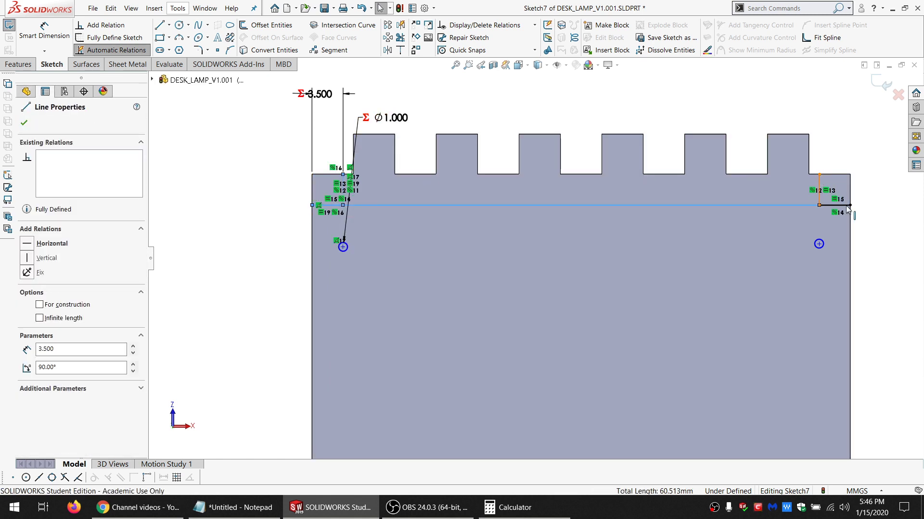
ctrl+click(835, 203)
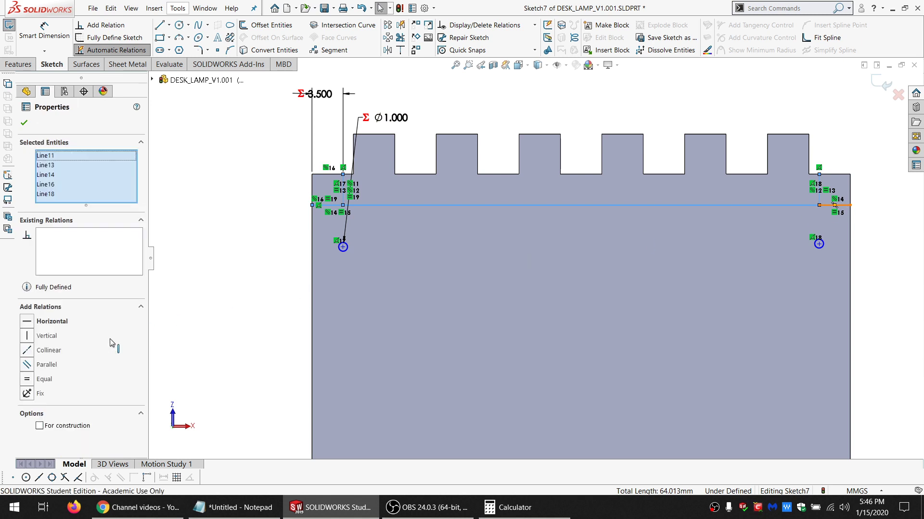
click(76, 426)
click(274, 248)
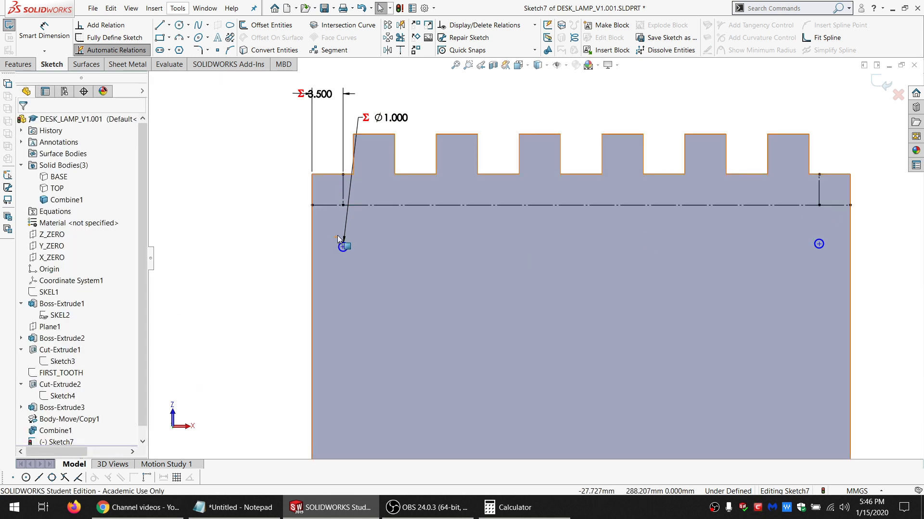
Try making the circle centre coincident with a construction line, then undo the conflicting relation
ctrl+middle_drag(337, 236, 375, 248)
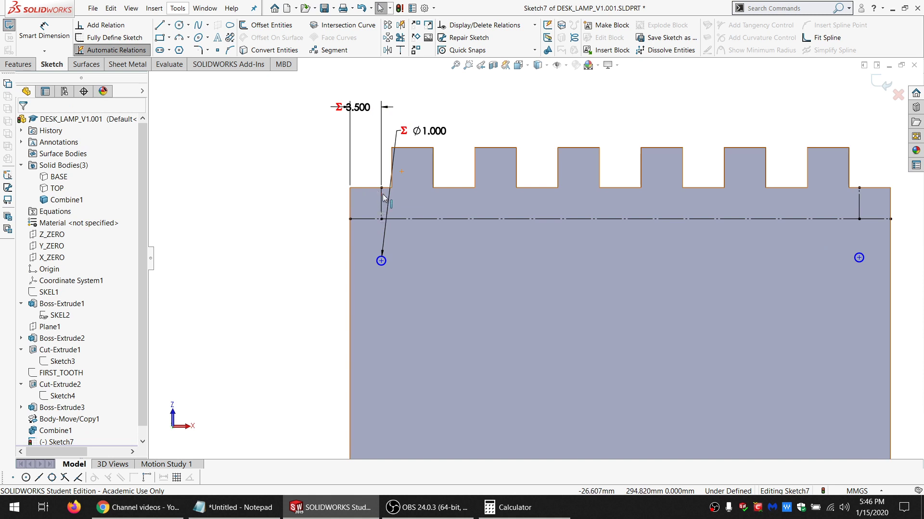
click(382, 201)
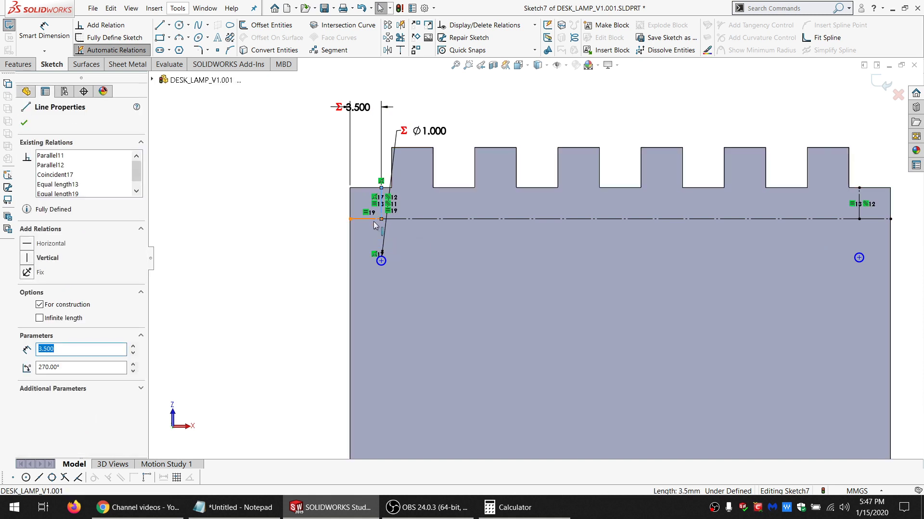
click(374, 221)
scroll(381, 219, up, 1)
click(230, 251)
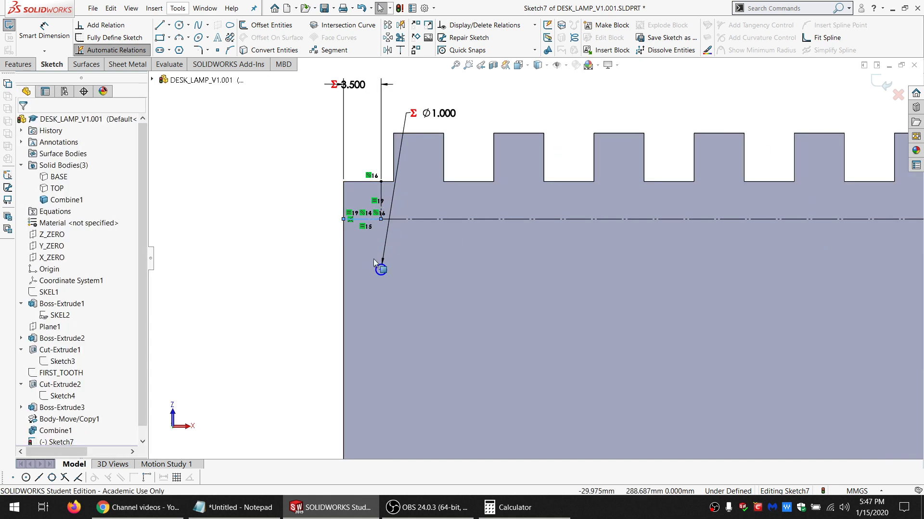
click(381, 269)
ctrl+click(418, 219)
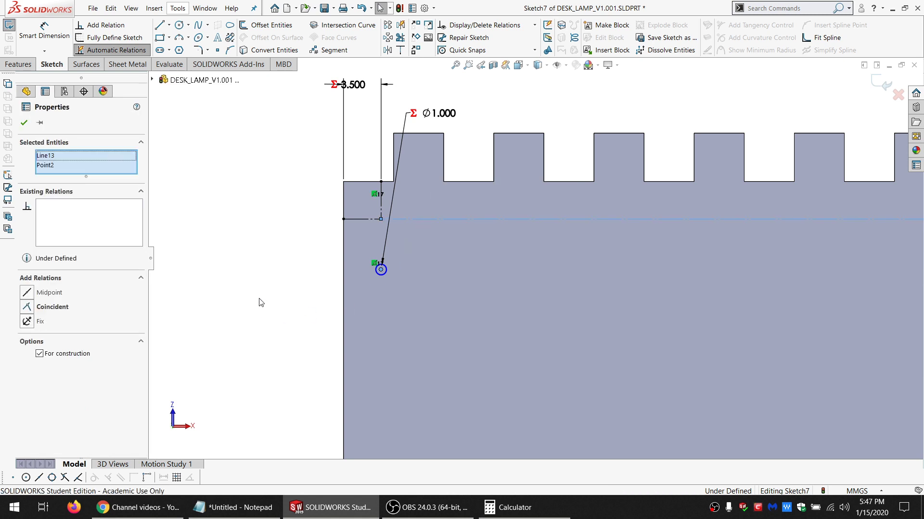
click(27, 307)
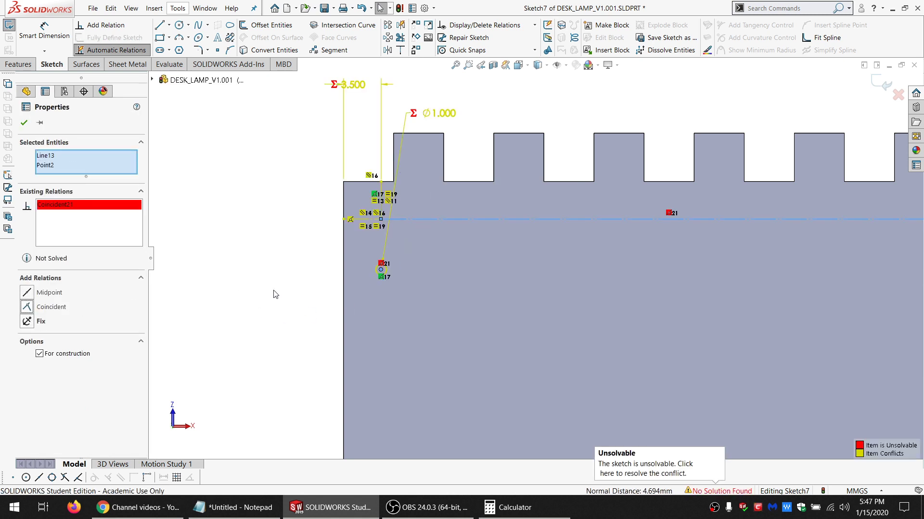
key(ctrl+z)
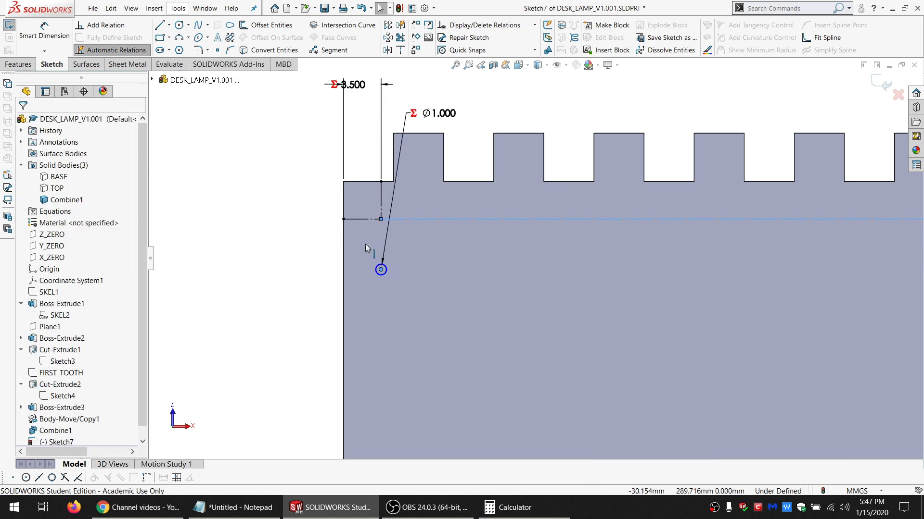
Drag the twine hole's centre up and make it coincident with the horizontal centreline
click(380, 270)
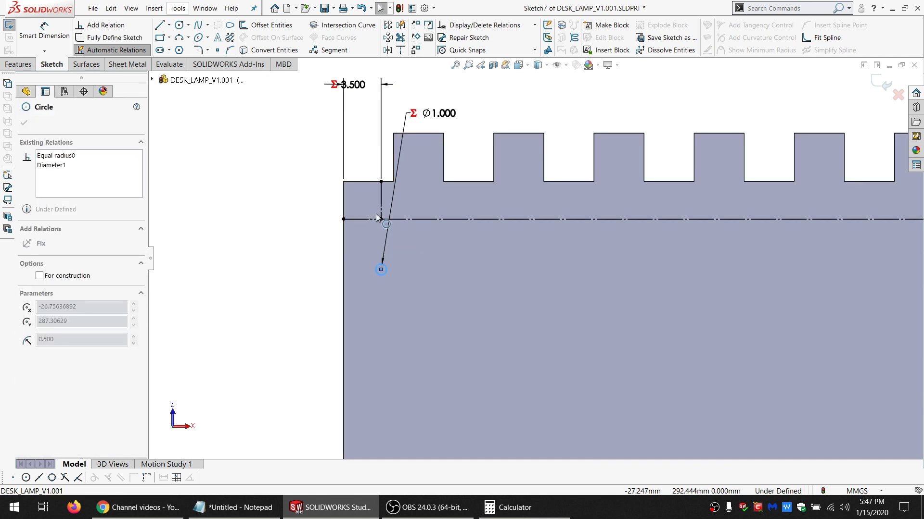
key(Escape)
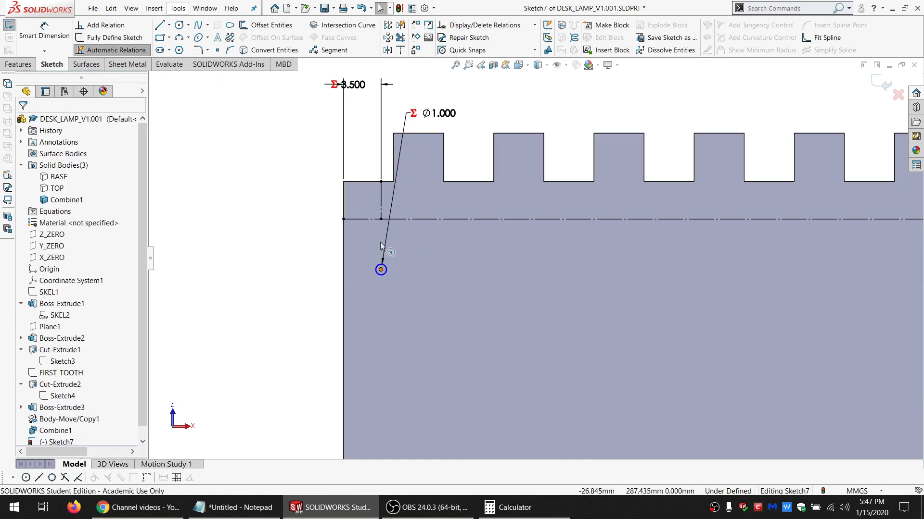
drag(381, 270, 373, 213)
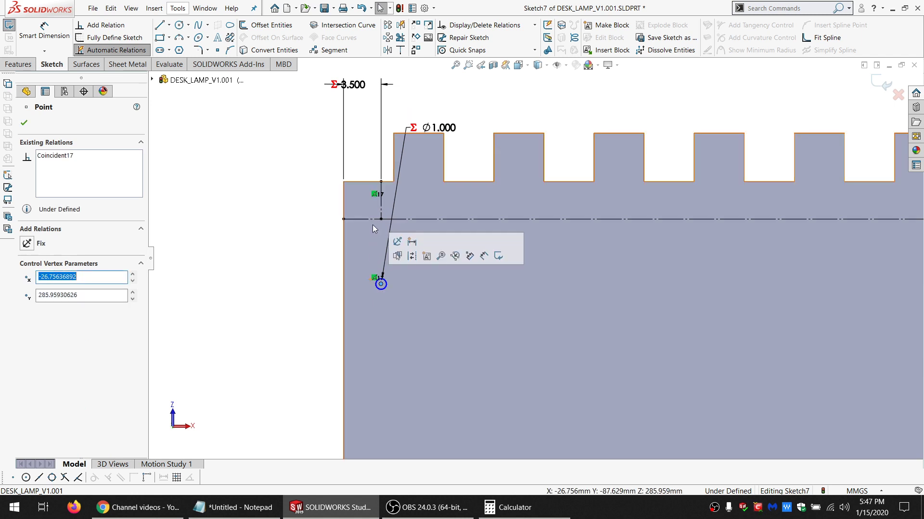
click(390, 226)
ctrl+click(380, 284)
click(52, 307)
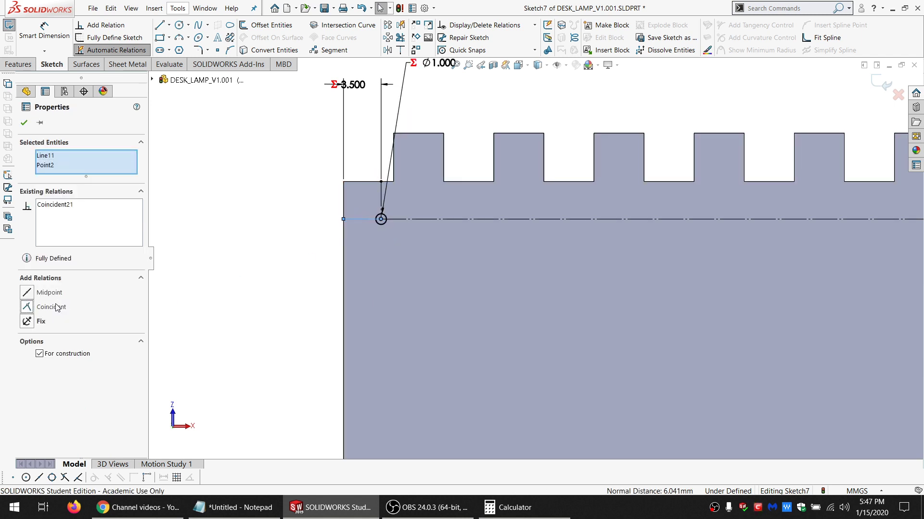
click(266, 280)
scroll(565, 294, up, 5)
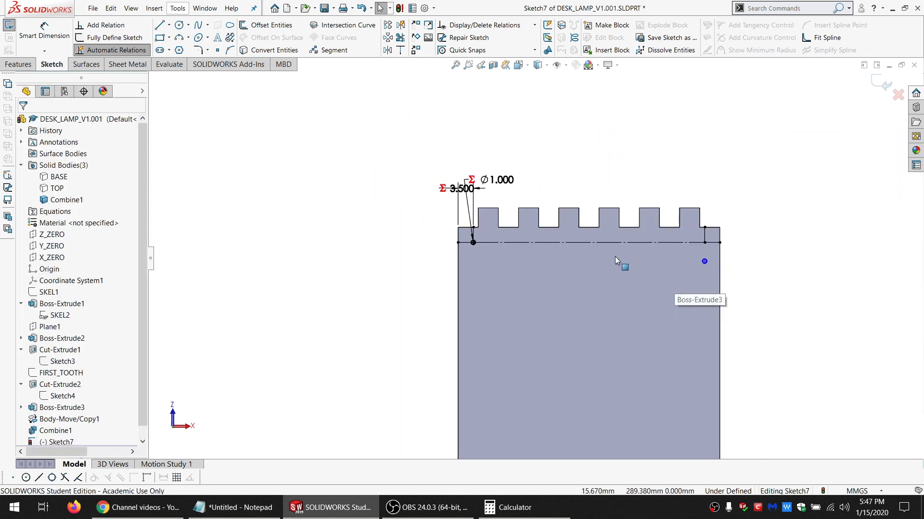
scroll(342, 274, down, 4)
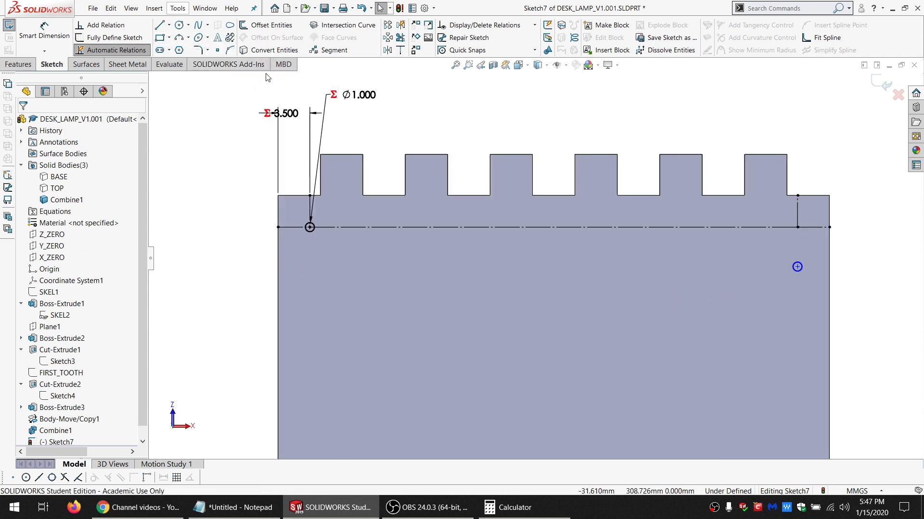
Offset the twine hole with its distance linked to the TWINE_SAFE_DIST property (3 mm)
click(270, 25)
click(310, 232)
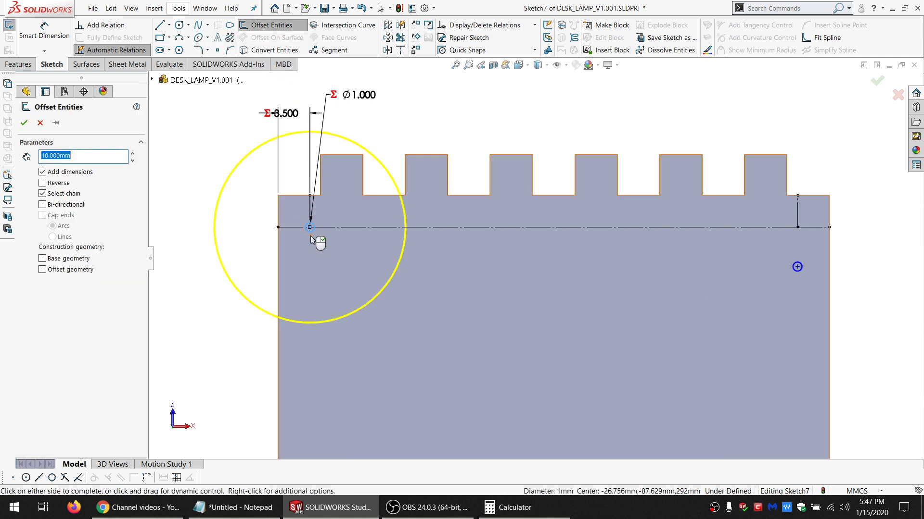
click(24, 122)
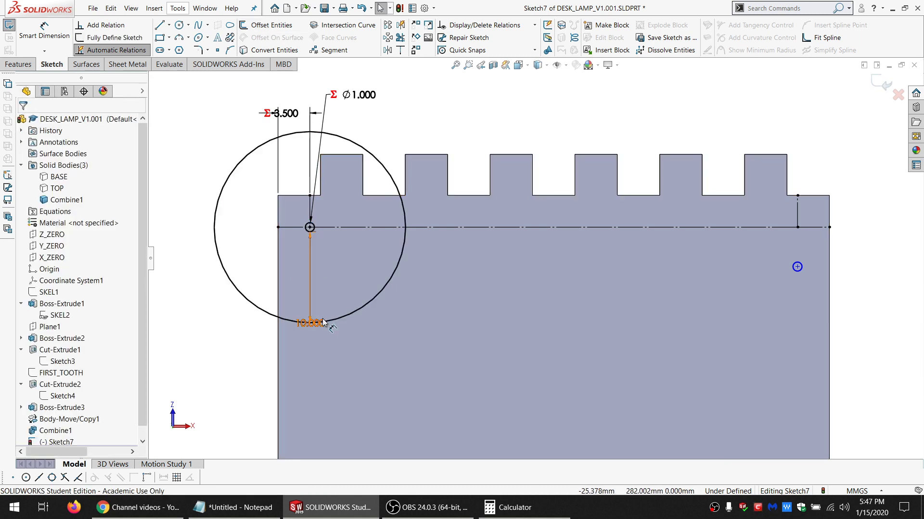
drag(318, 326, 221, 354)
double_click(213, 353)
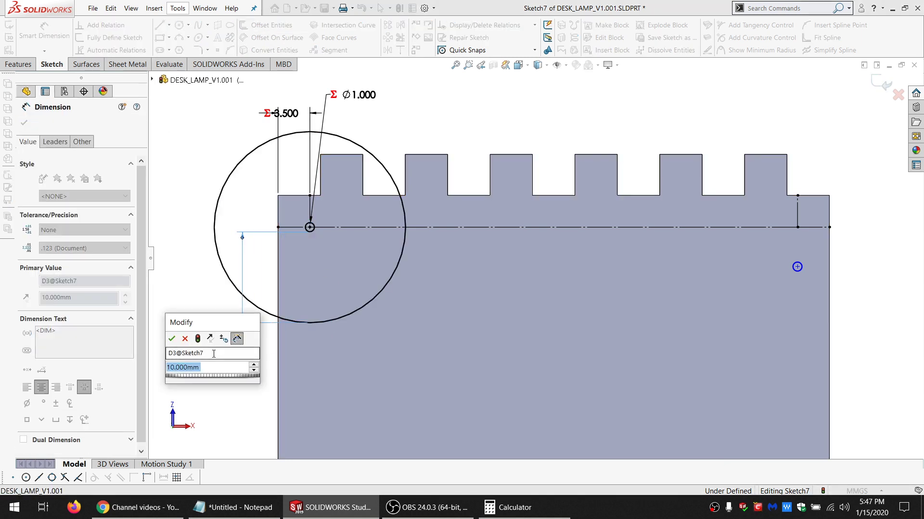
text(=)
mouse_move(243, 393)
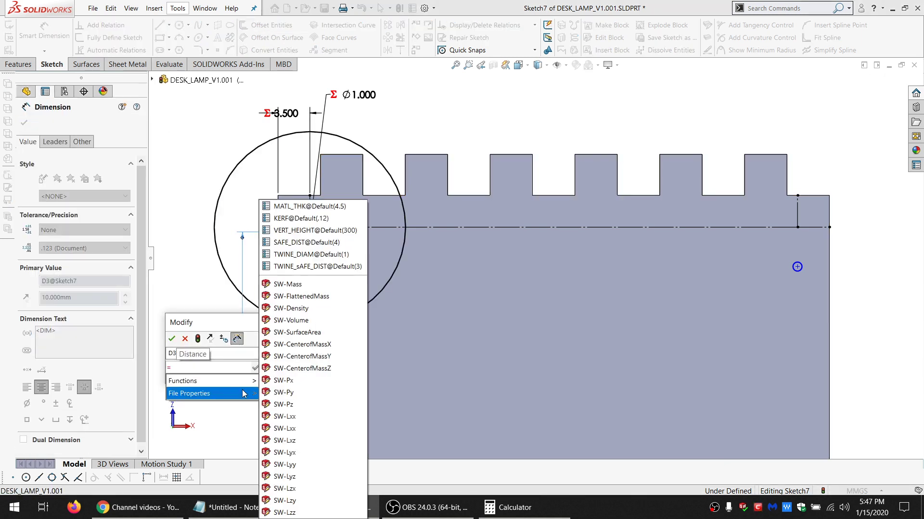
click(310, 266)
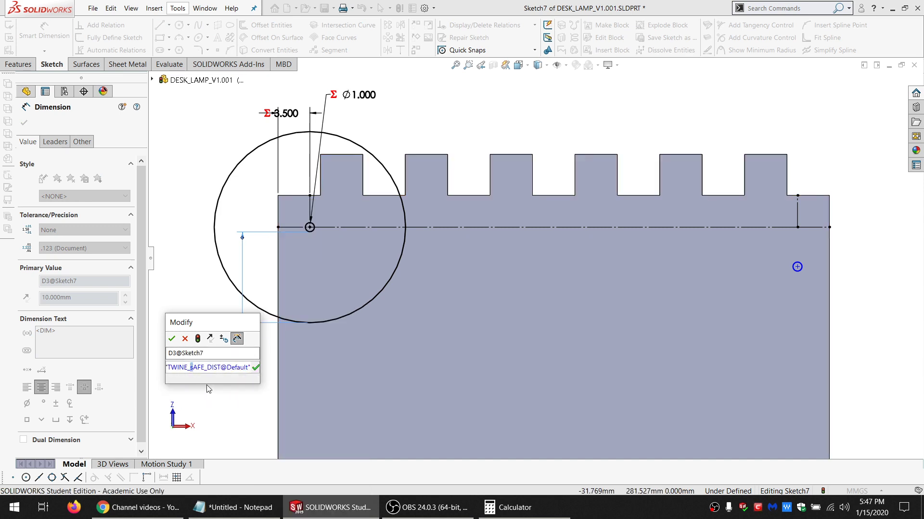
click(172, 339)
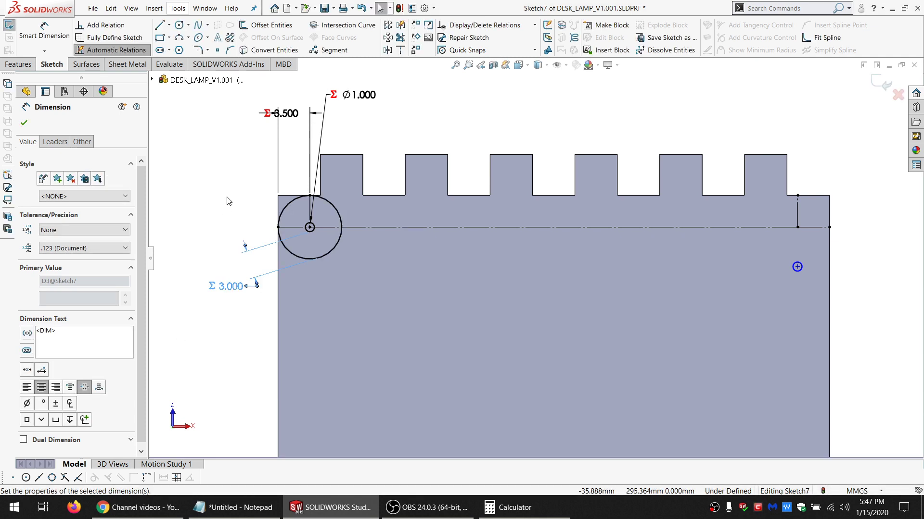
Convert the offset circle into construction geometry
click(327, 256)
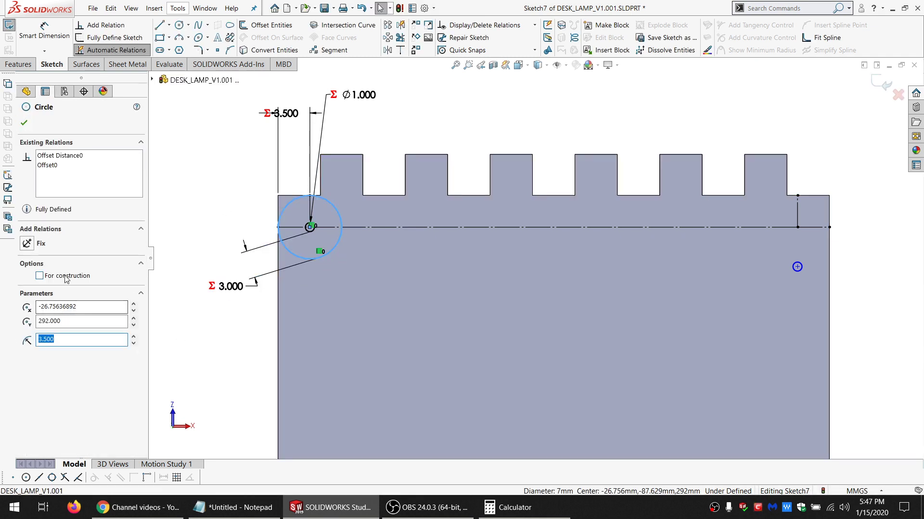
click(176, 218)
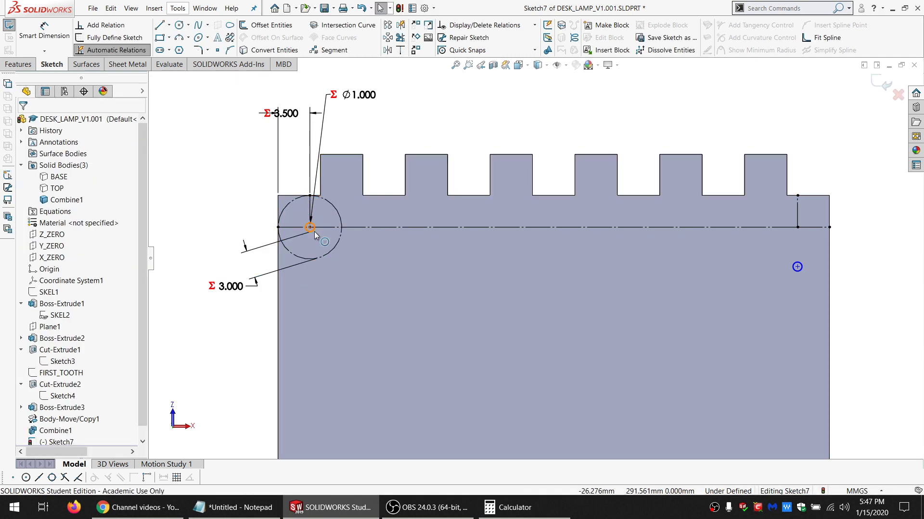
right_click(314, 232)
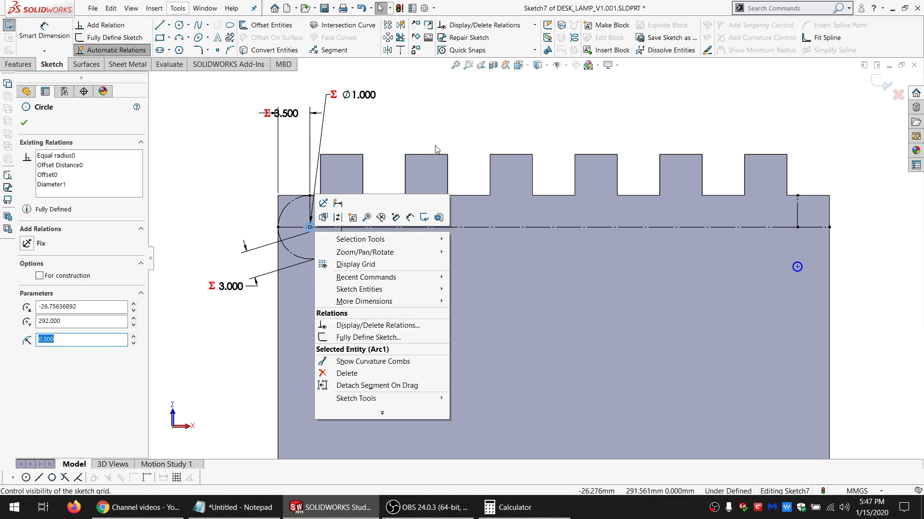
Pattern the twine hole 50 times along the panel's left edge
click(389, 26)
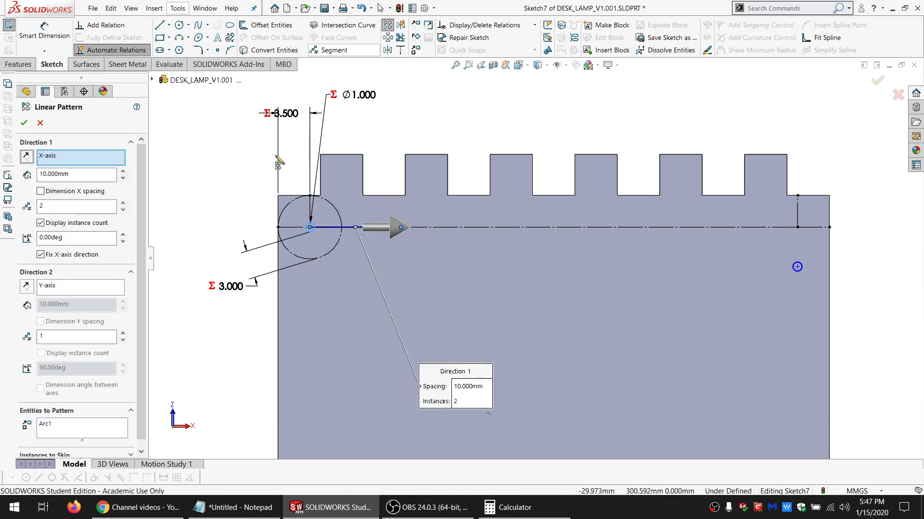
double_click(42, 207)
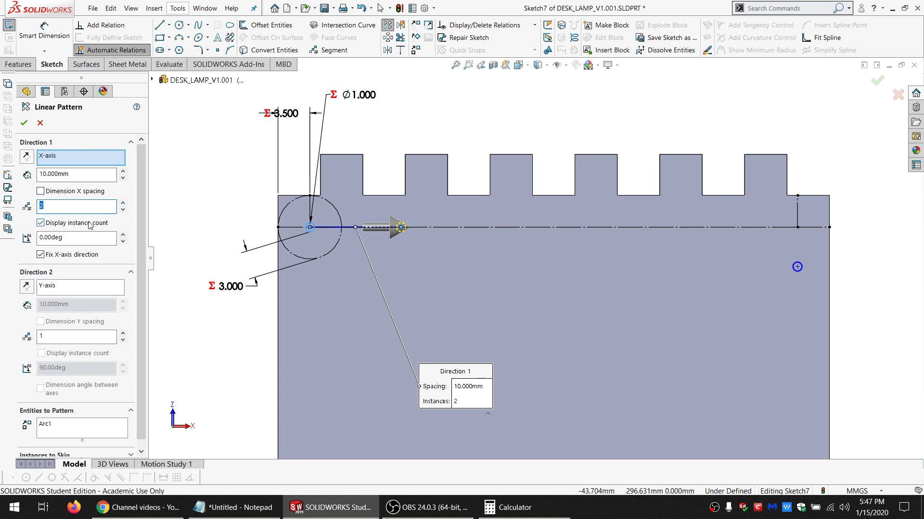
click(65, 158)
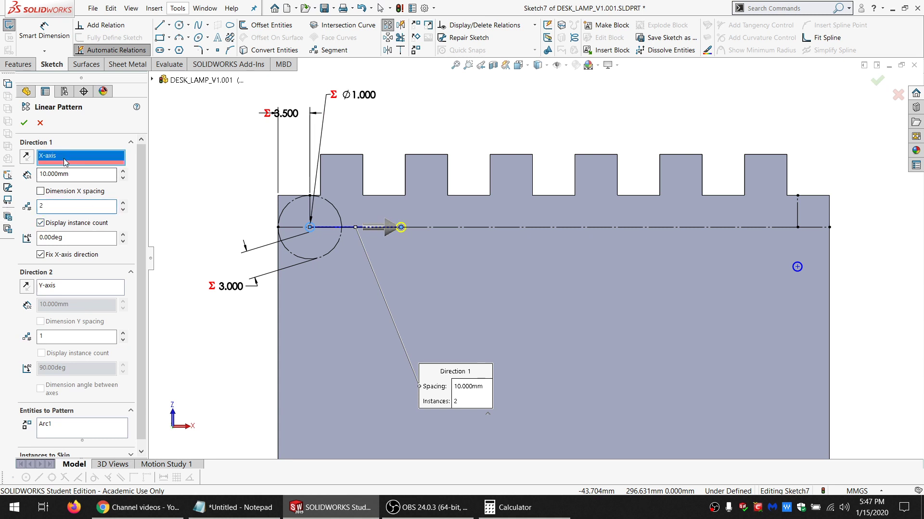
click(278, 306)
click(279, 306)
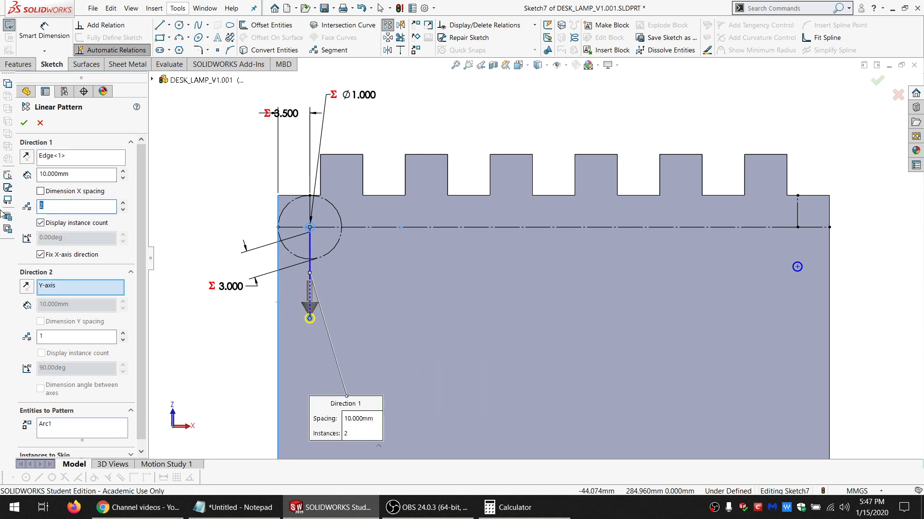
click(27, 124)
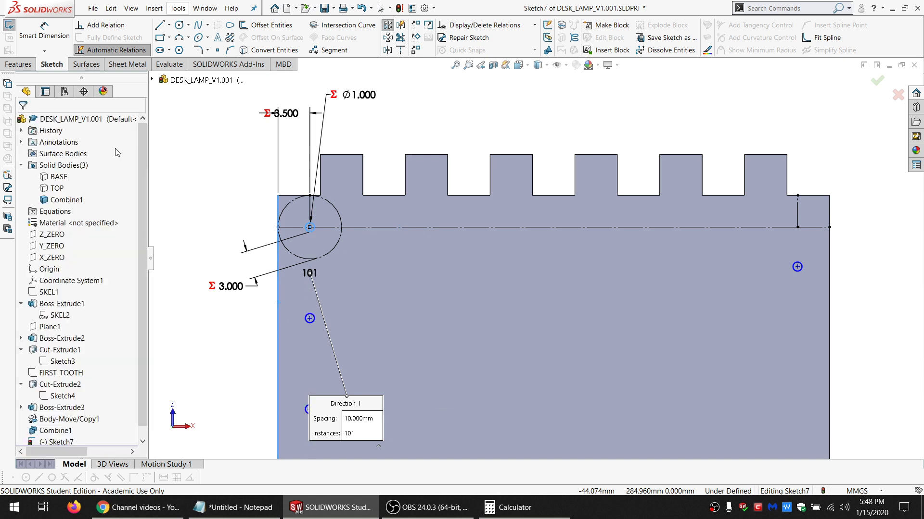
double_click(311, 274)
key(Return)
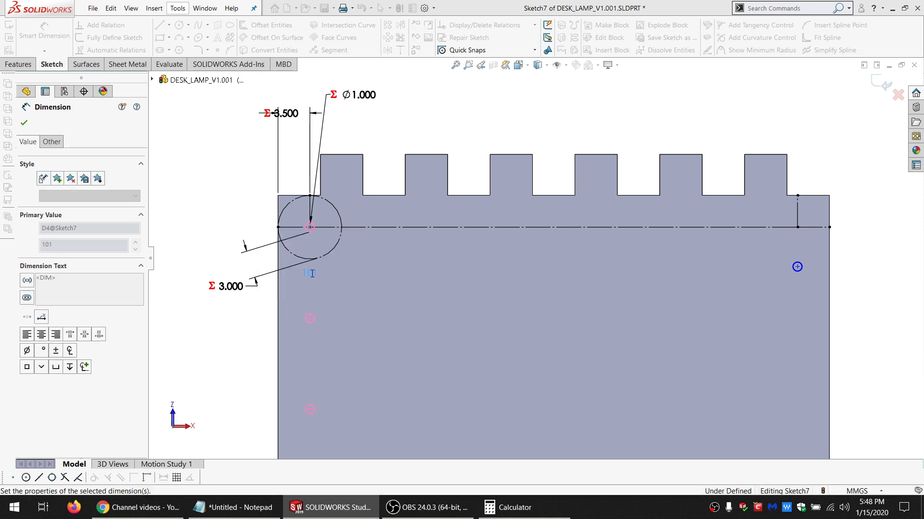
click(200, 192)
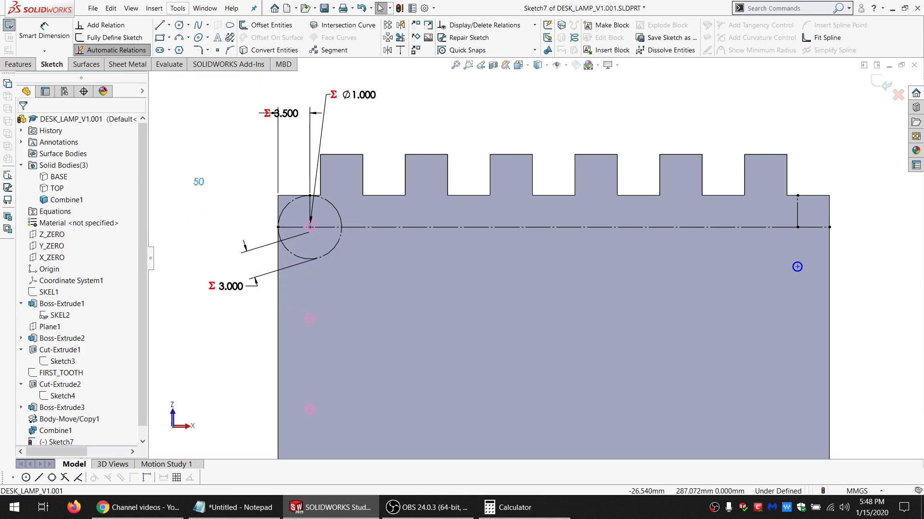
Make the top safe-distance circle tangent to its neighbouring circle
click(325, 257)
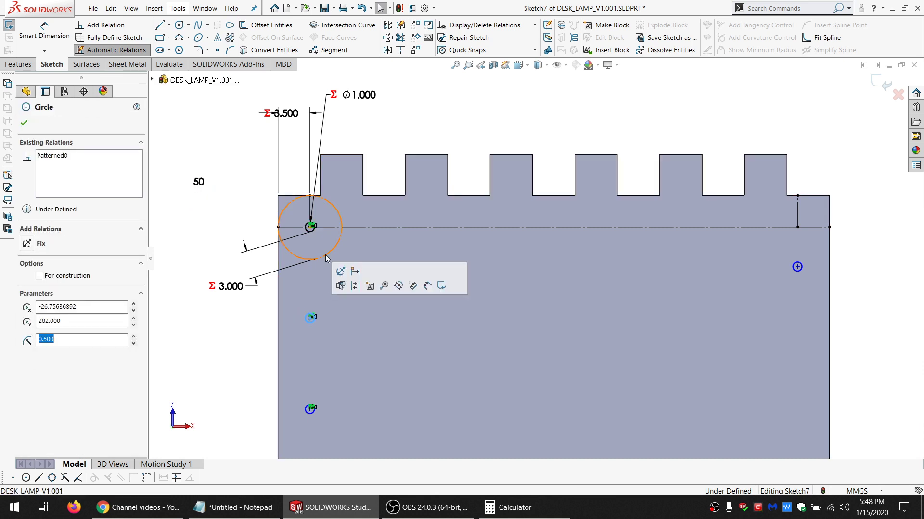
ctrl+click(317, 258)
click(48, 307)
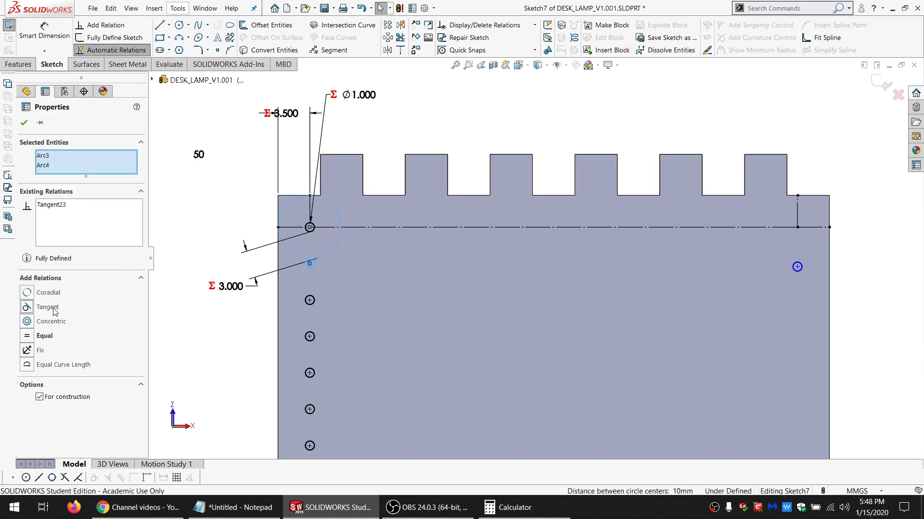
click(194, 257)
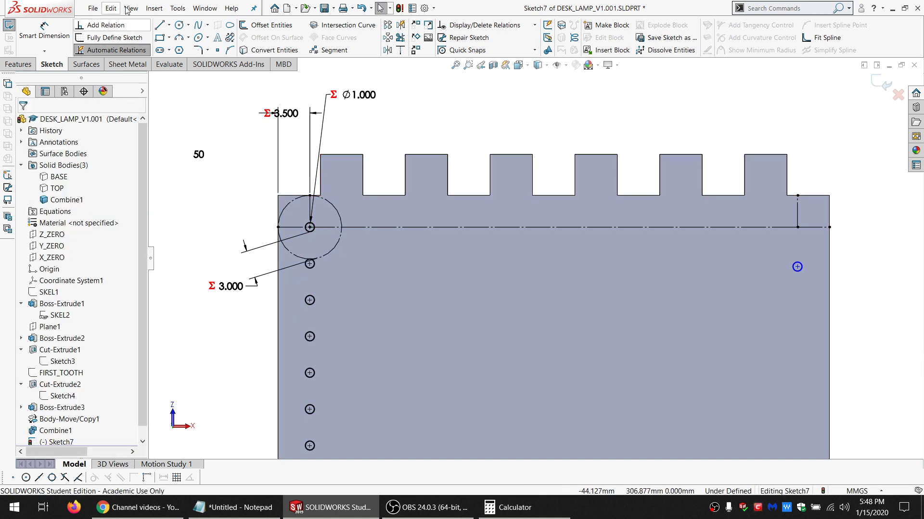
Draw a short line between hole centres and a perpendicular line from its midpoint to the right edge
click(159, 24)
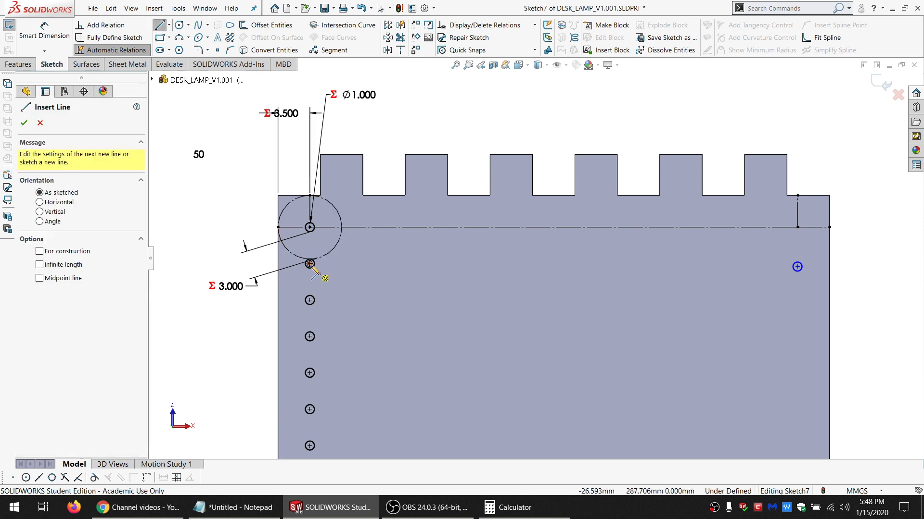
click(309, 227)
click(309, 263)
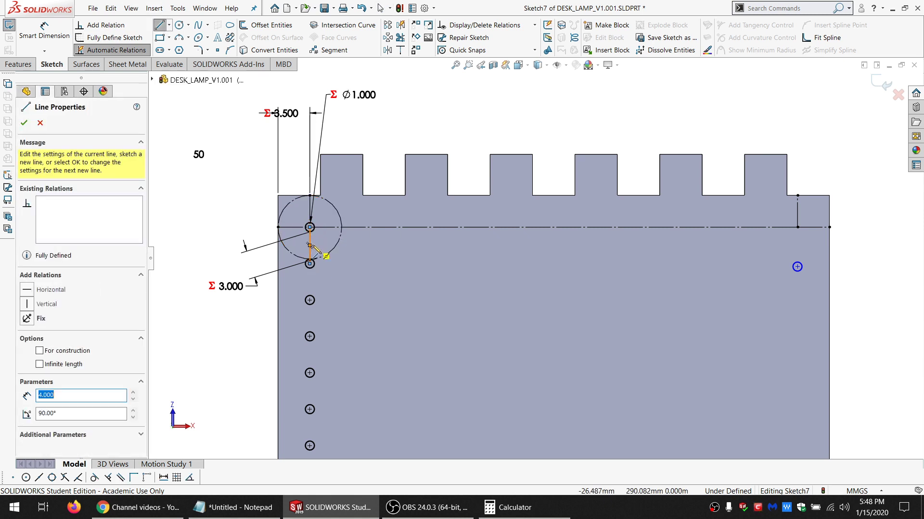
click(310, 246)
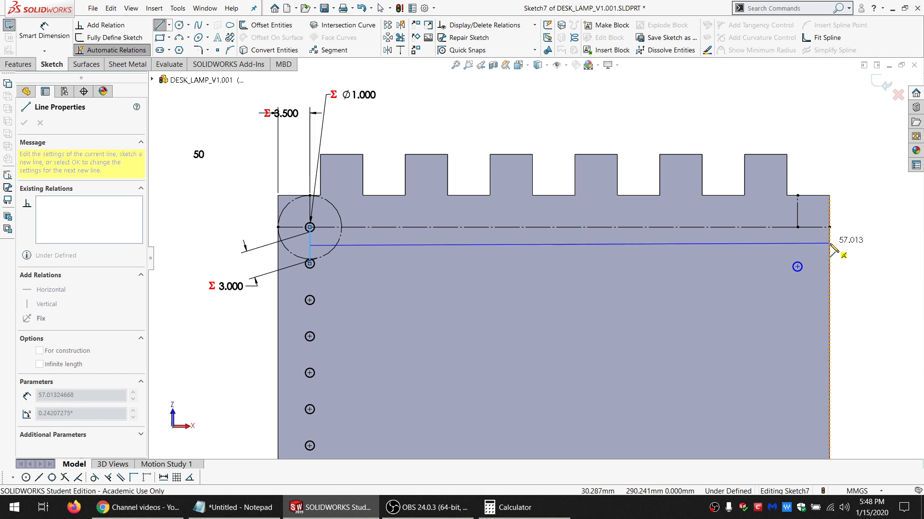
click(808, 258)
key(Escape)
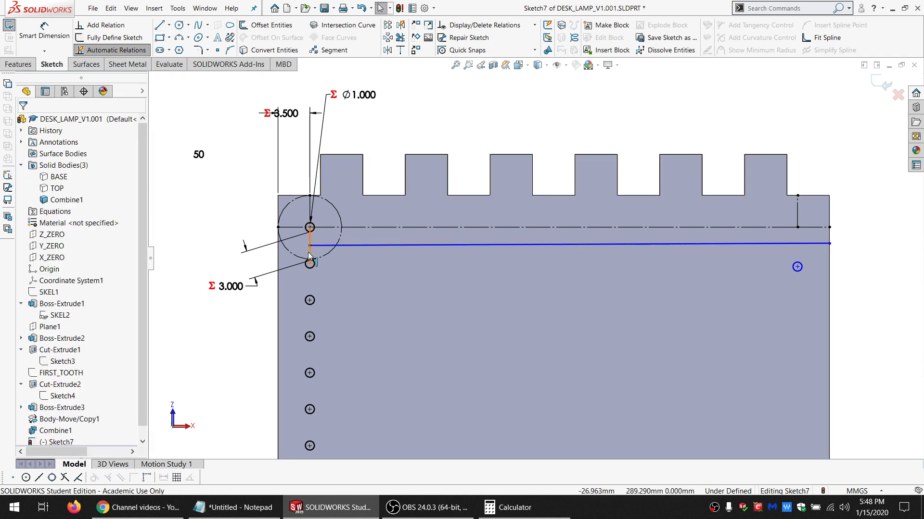
click(310, 245)
ctrl+click(567, 244)
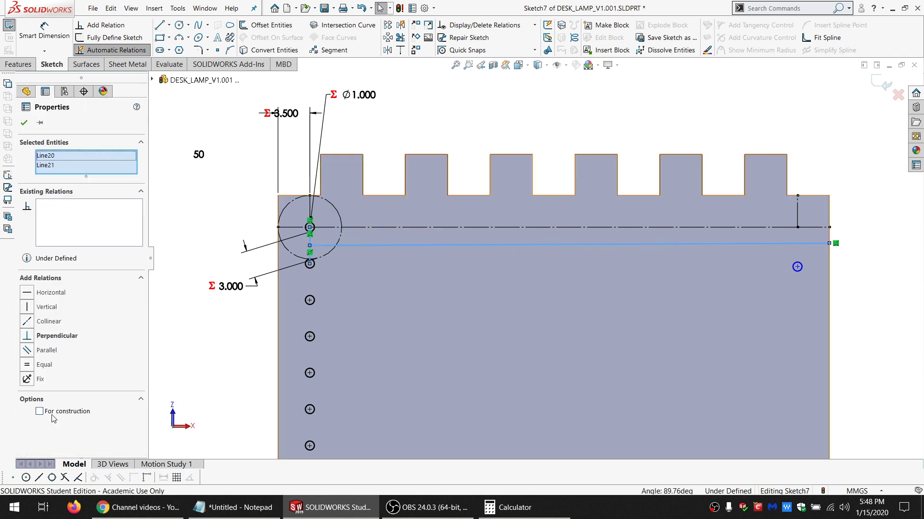
click(52, 336)
key(Escape)
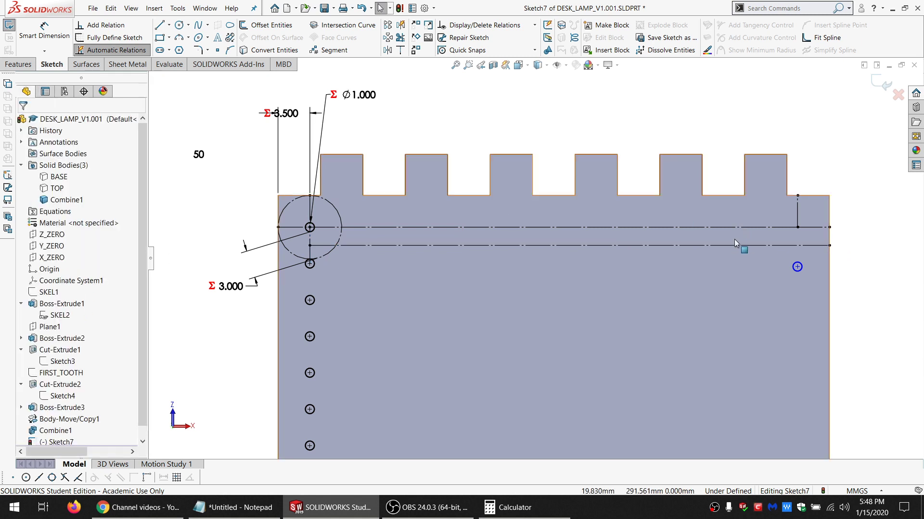
Make the pattern reference point coincident with the construction line
click(797, 266)
click(789, 246)
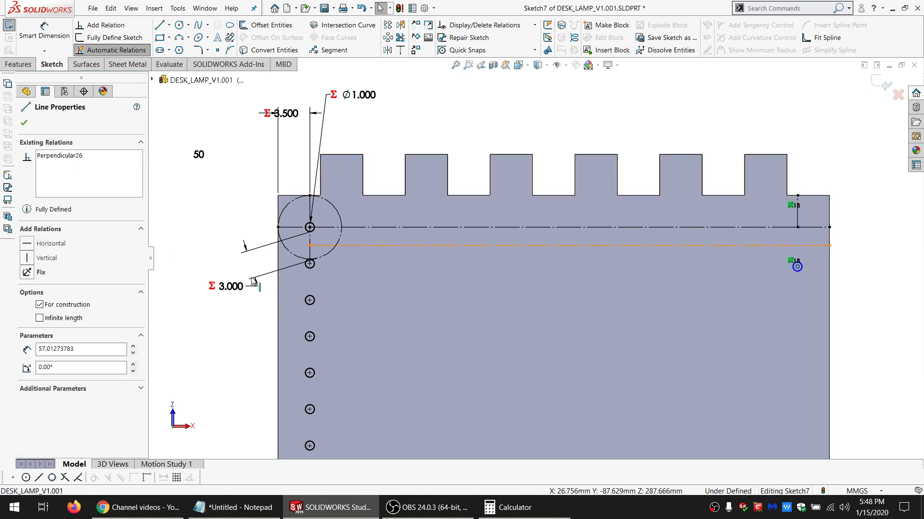
ctrl+click(797, 267)
click(55, 306)
key(Escape)
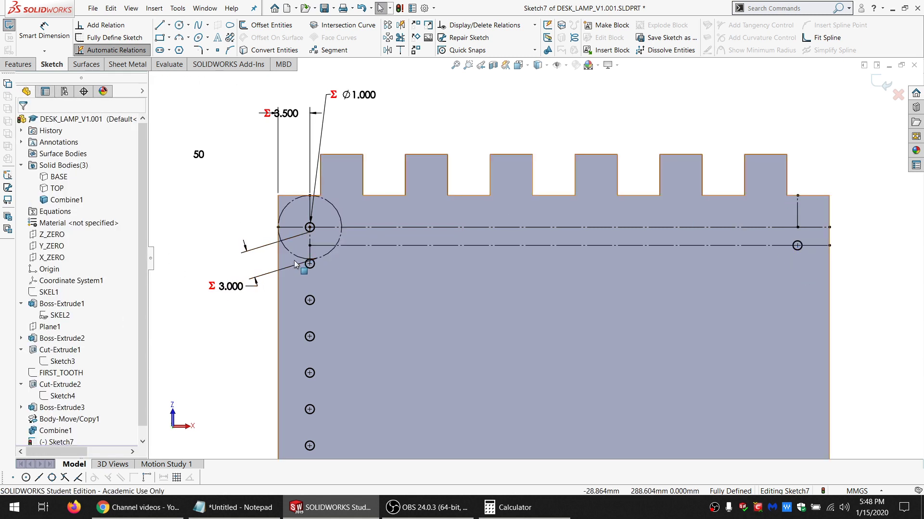
scroll(534, 269, up, 2)
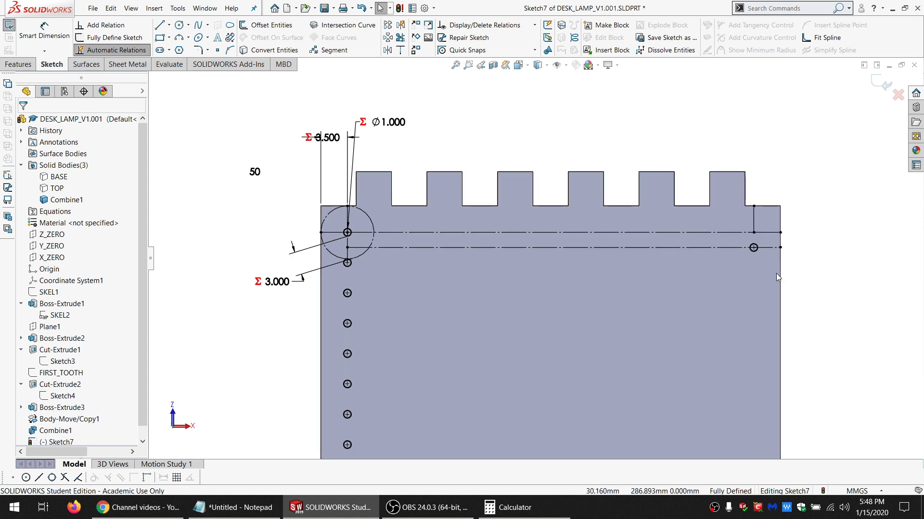
scroll(775, 273, down, 1)
click(738, 245)
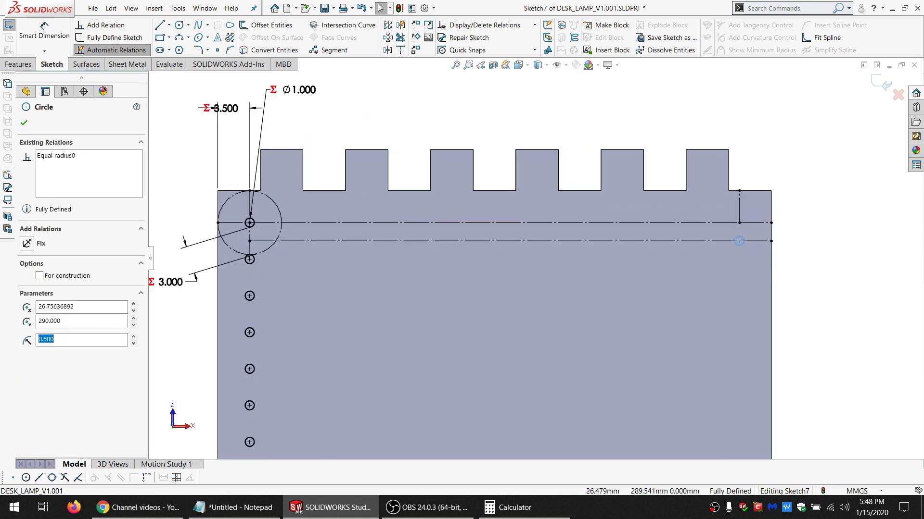
scroll(582, 281, up, 2)
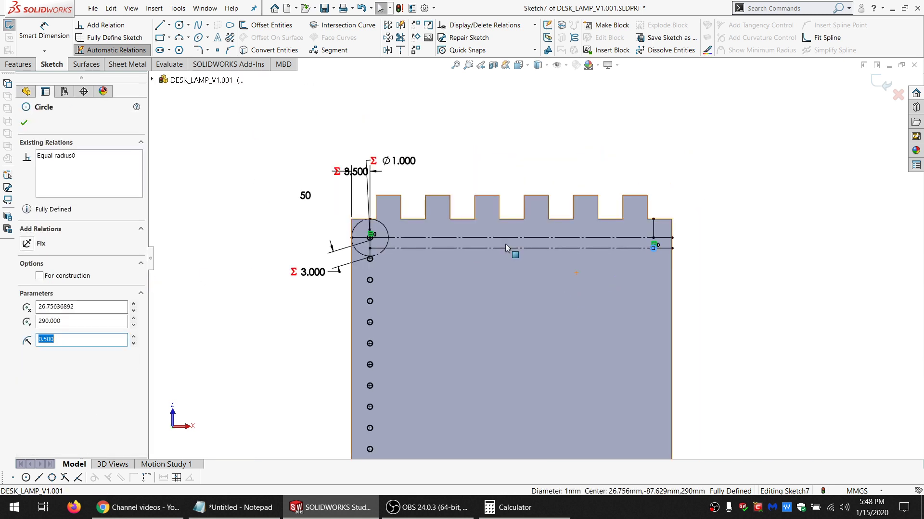
Create a linear pattern of the 1 mm hole running down the panel's right edge
click(388, 25)
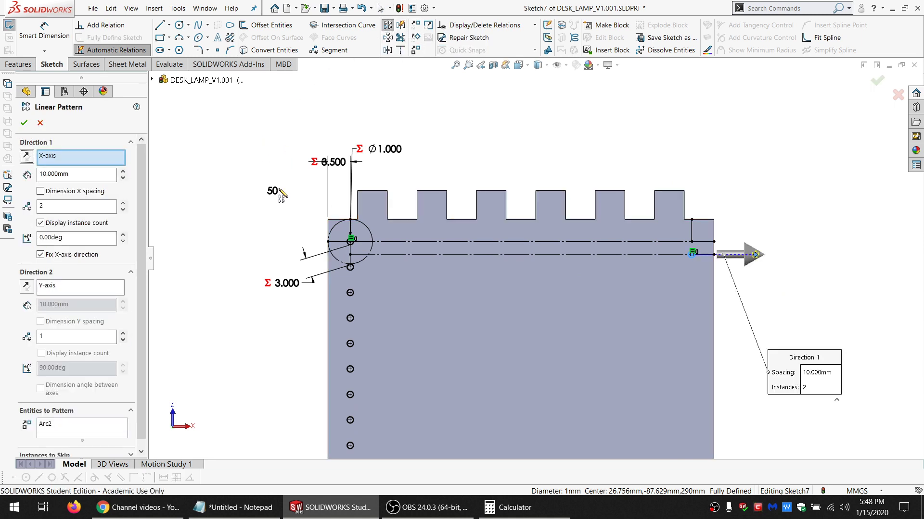
click(113, 163)
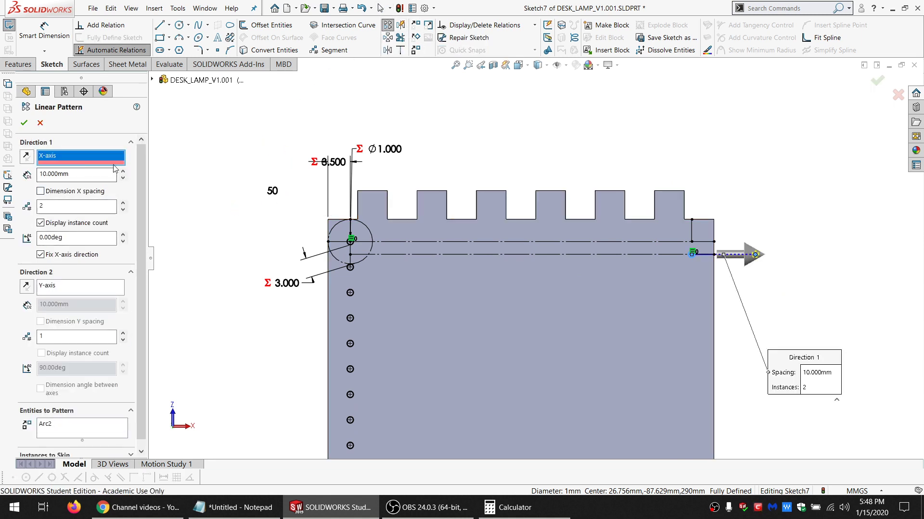
click(330, 228)
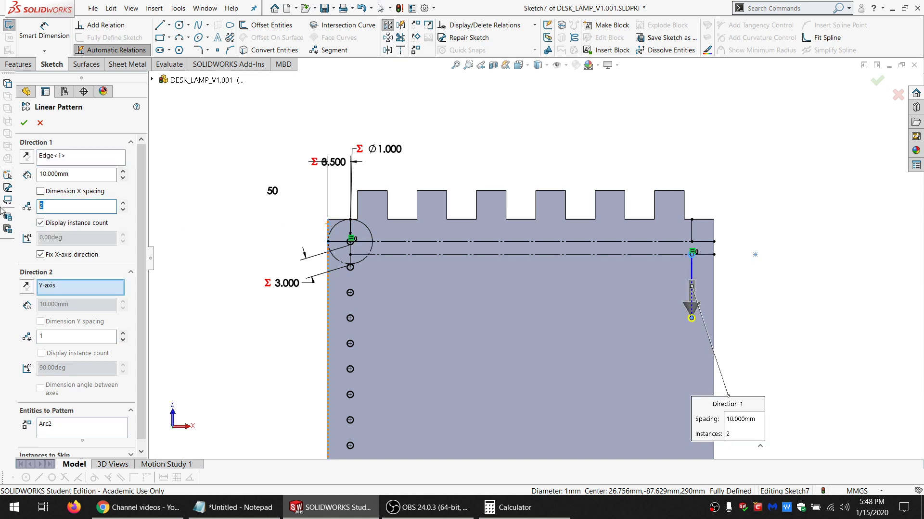
click(24, 123)
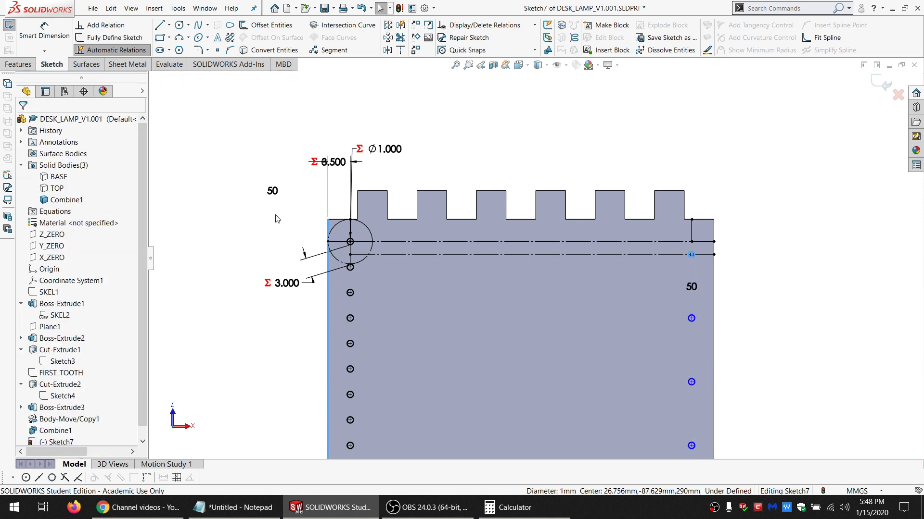
Correct the pattern's hole count from 101 back to 50
double_click(691, 286)
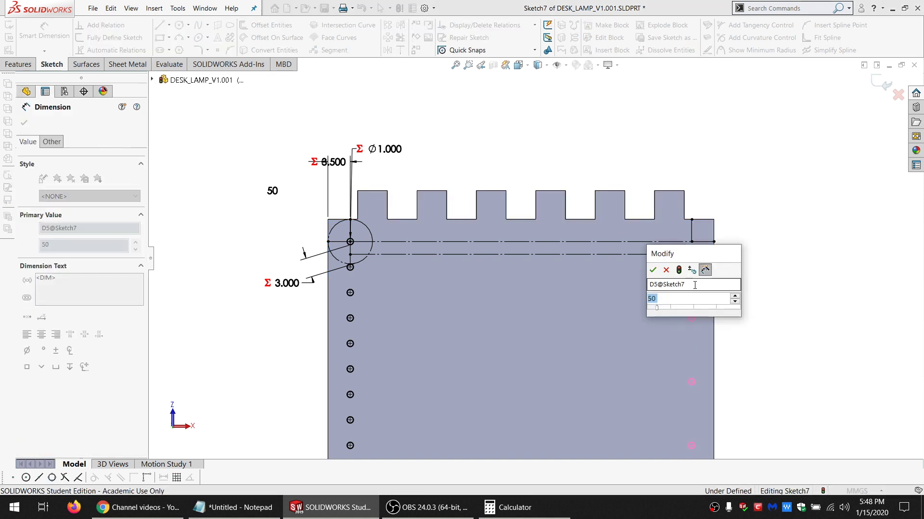
key(Return)
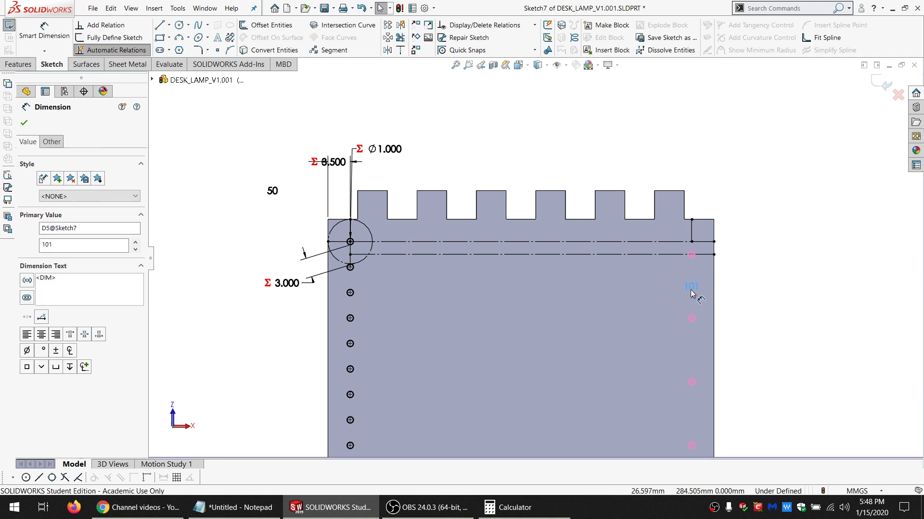
double_click(693, 288)
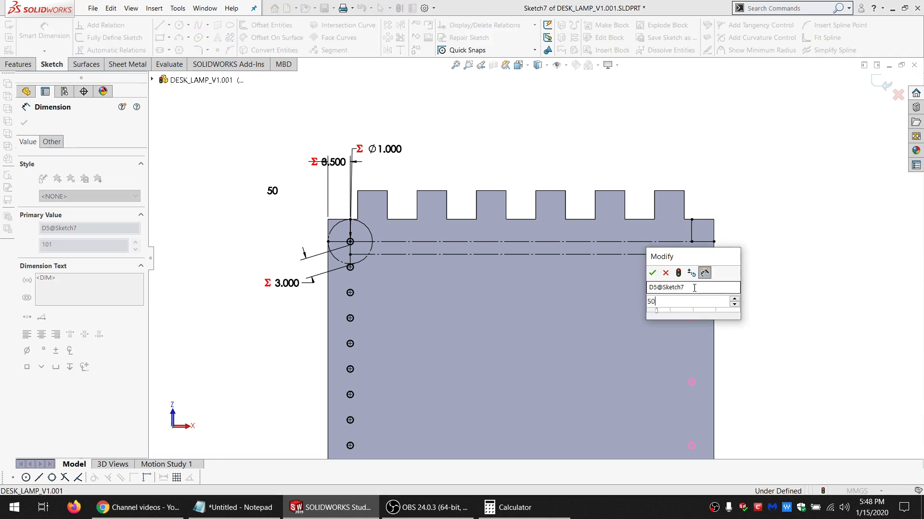
text(50)
key(Return)
key(Escape)
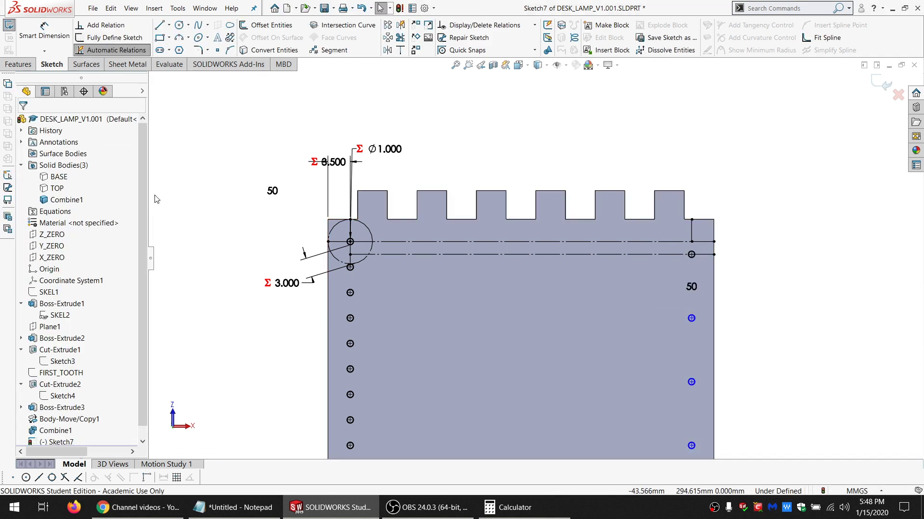
Draw a 10 mm vertical construction line from the top right hole point
click(159, 26)
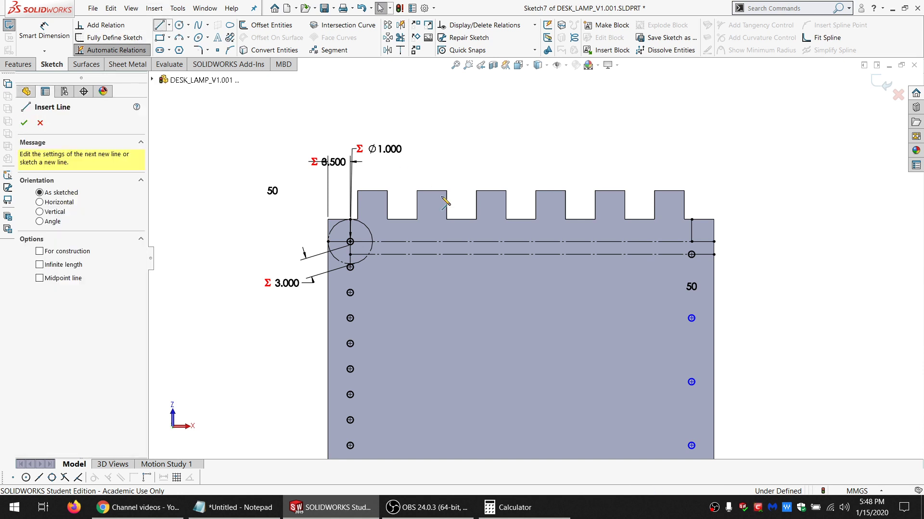
click(691, 318)
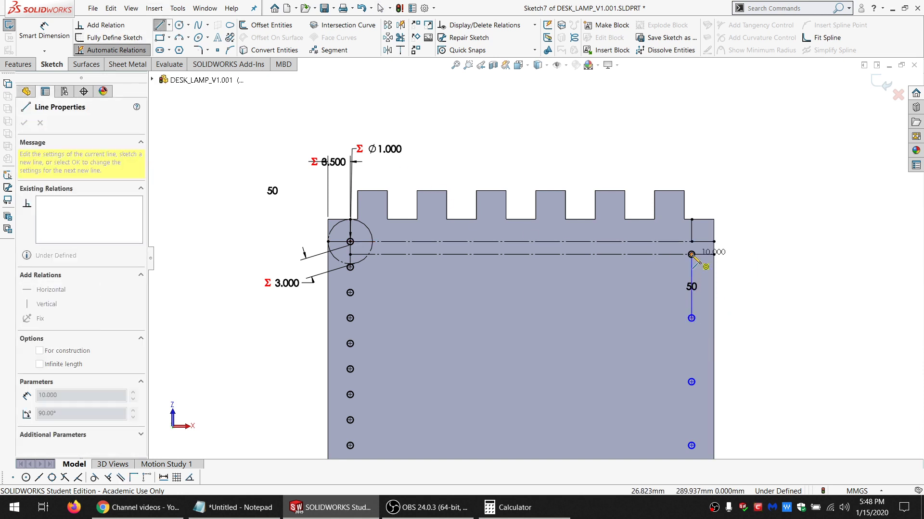
click(691, 254)
key(Escape)
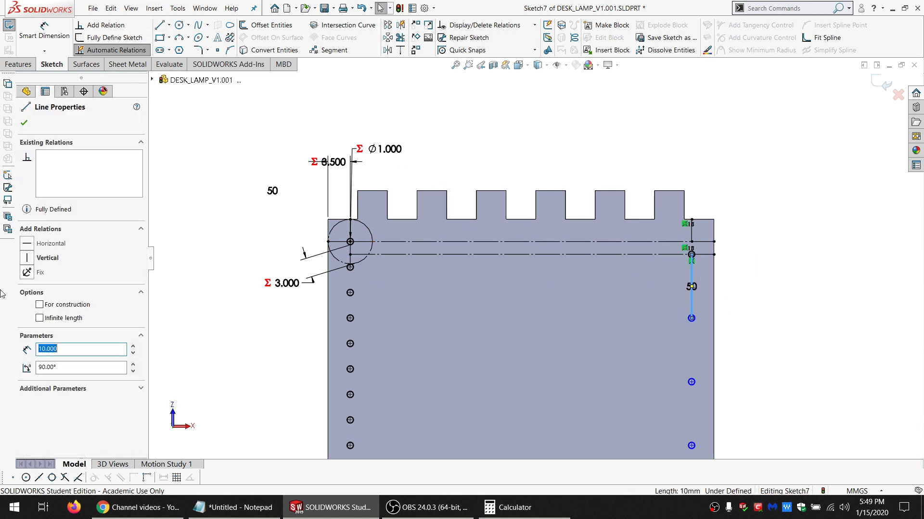
click(40, 305)
Check the line near the corner hole, then exit Sketch7
scroll(321, 224, down, 5)
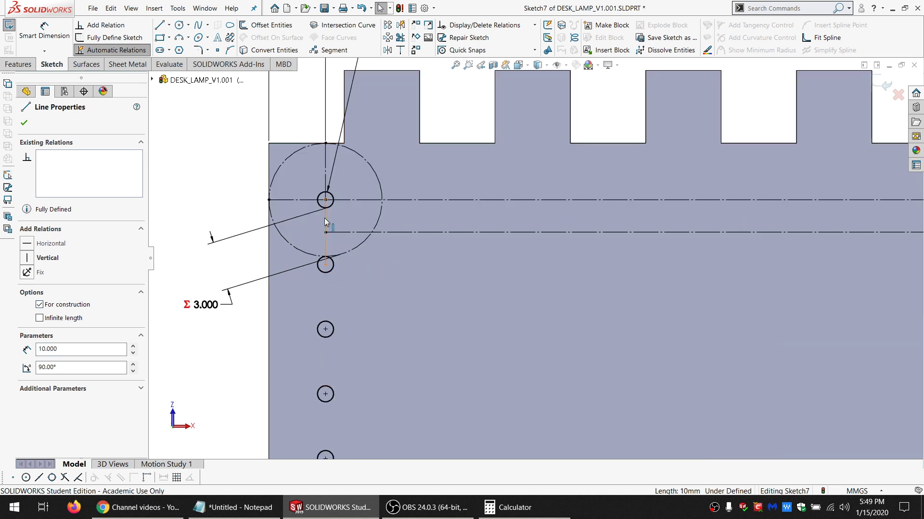
click(325, 218)
key(Escape)
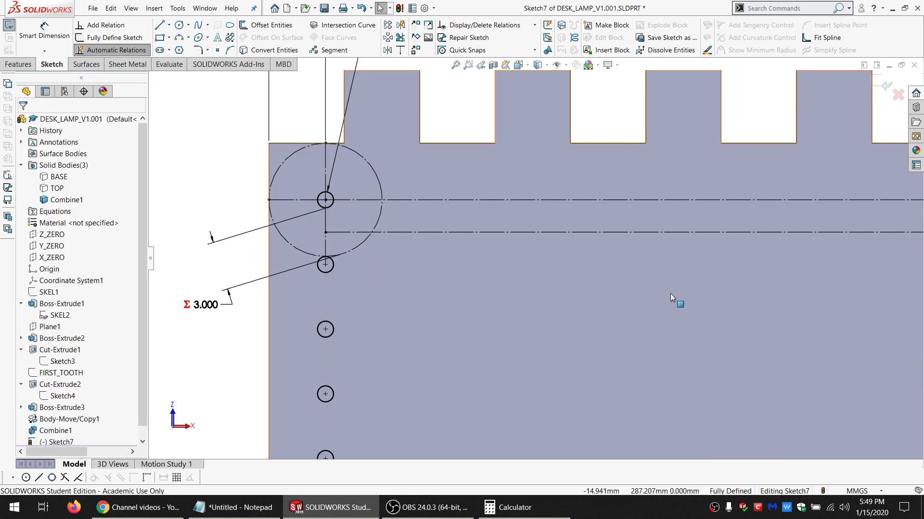
scroll(692, 297, up, 5)
scroll(712, 300, up, 5)
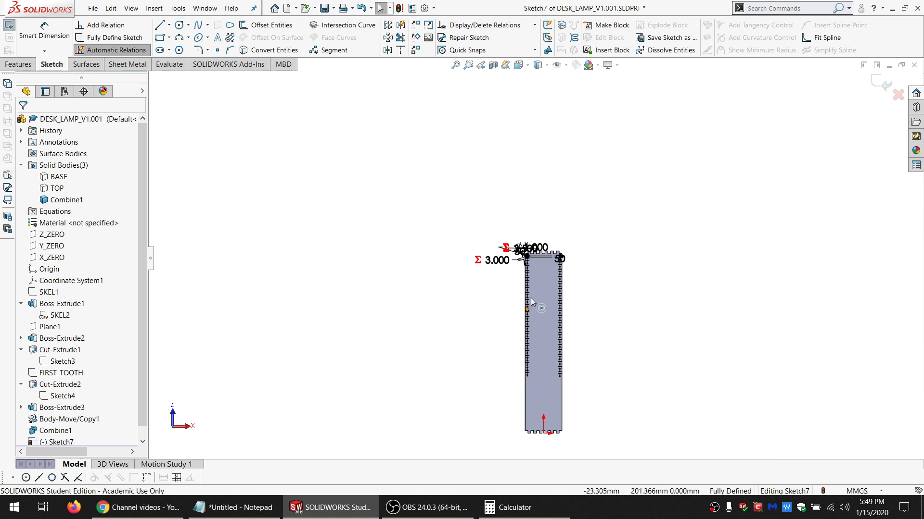
scroll(541, 262, down, 5)
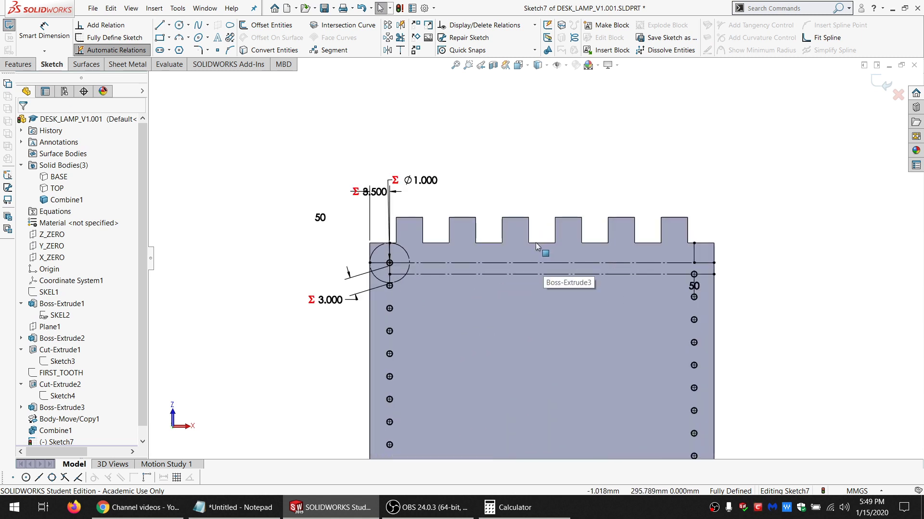
scroll(535, 247, down, 3)
scroll(490, 268, up, 3)
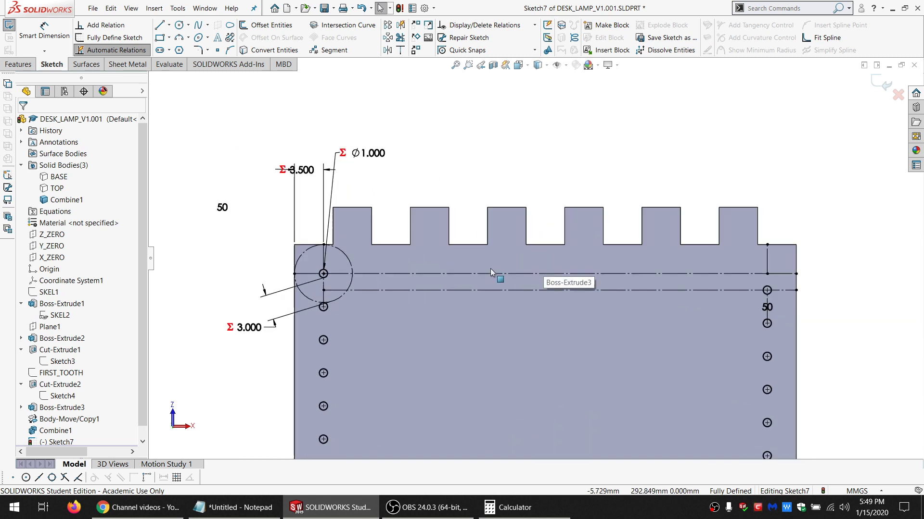
scroll(544, 282, up, 2)
scroll(594, 287, down, 1)
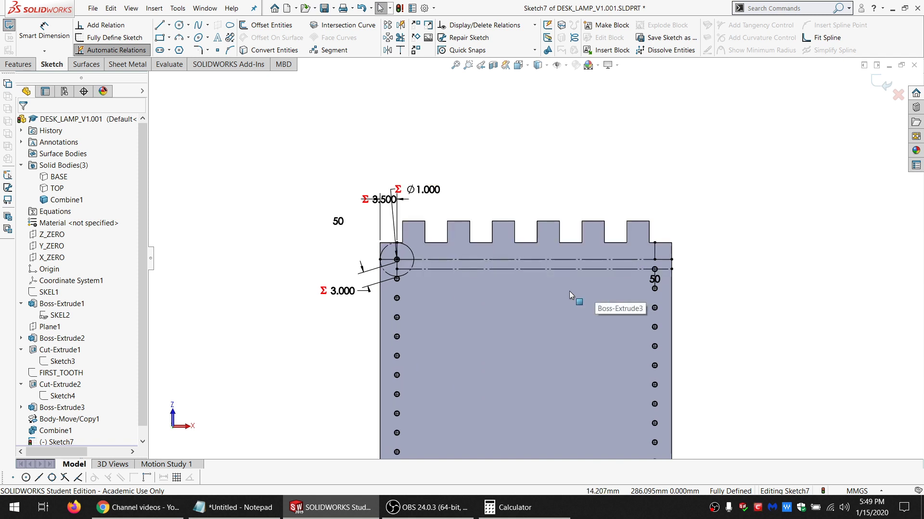
click(9, 25)
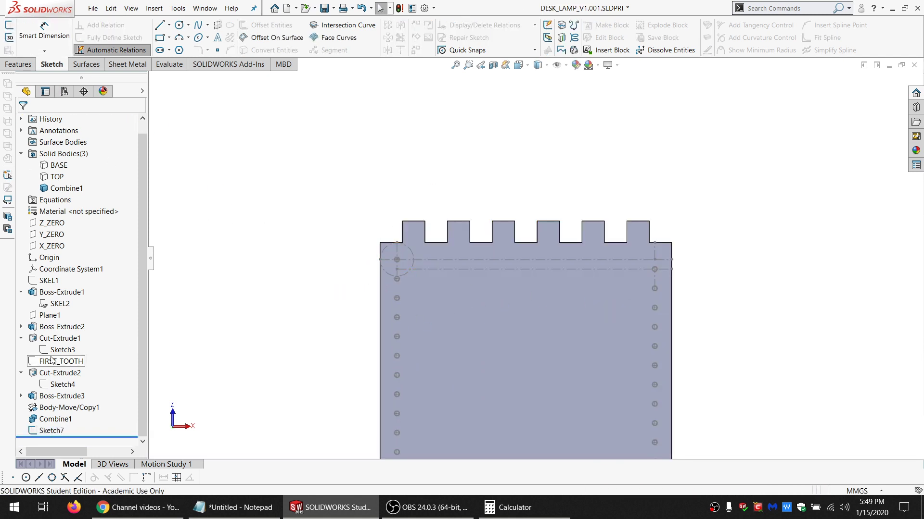
Roll back before Sketch7 and start a new sketch on the panel's flat face
drag(97, 437, 99, 425)
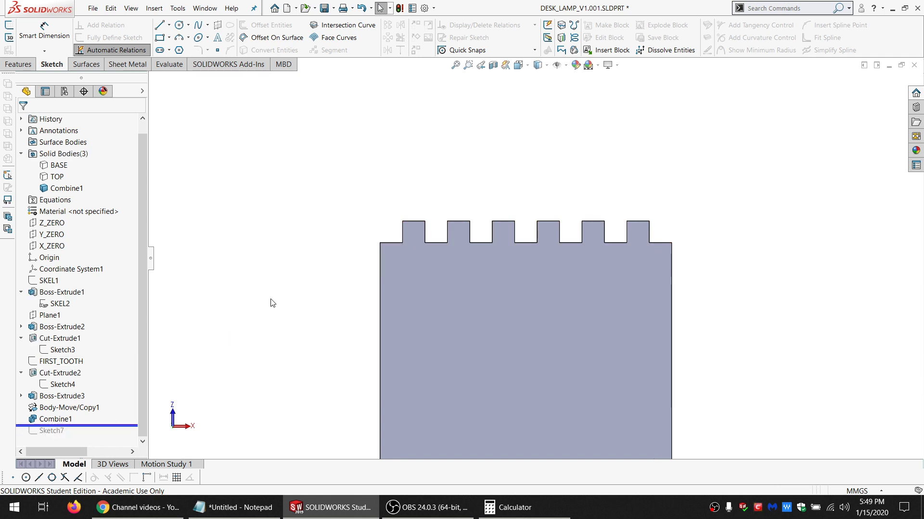
click(487, 292)
click(9, 25)
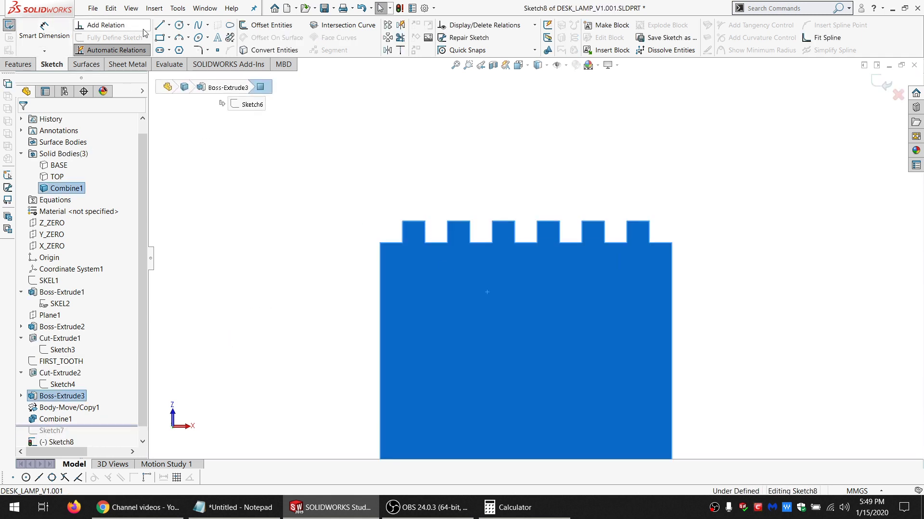
Dimension the panel's height from the bottom corner to the top edge (291 mm)
click(381, 258)
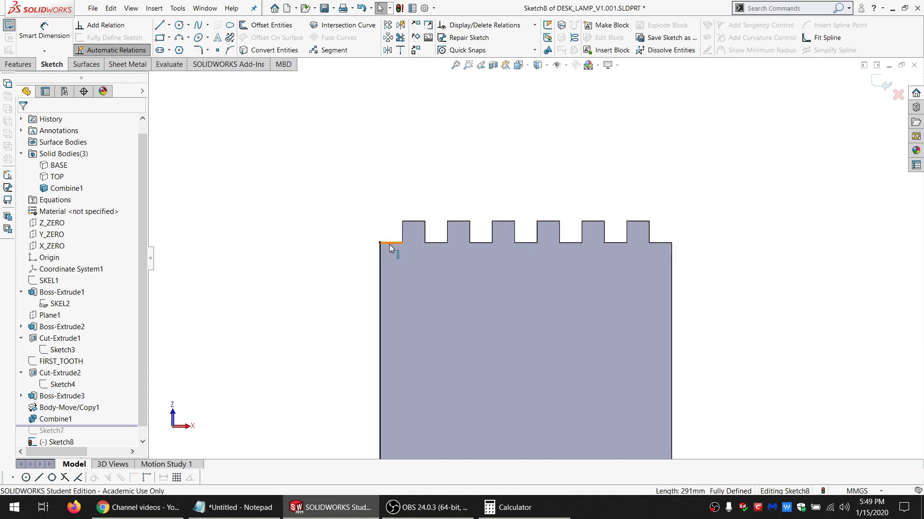
scroll(435, 342, up, 5)
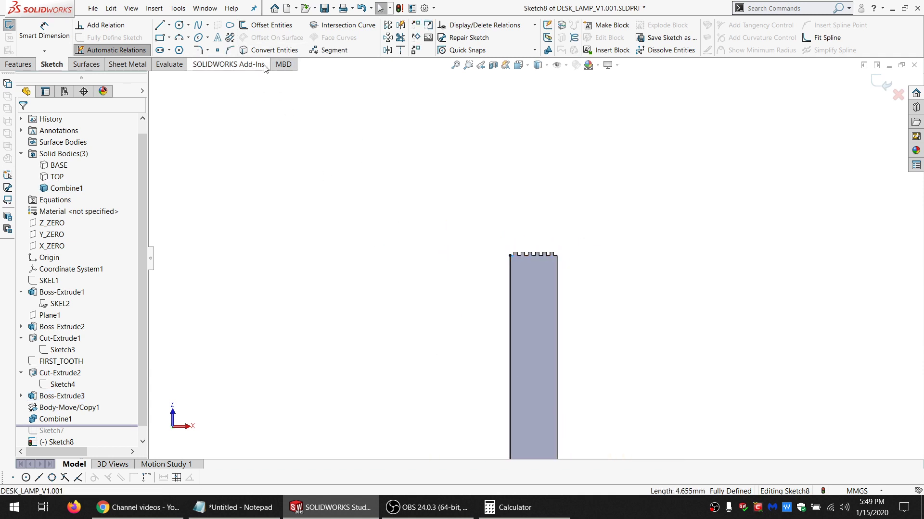
click(44, 34)
scroll(529, 368, up, 2)
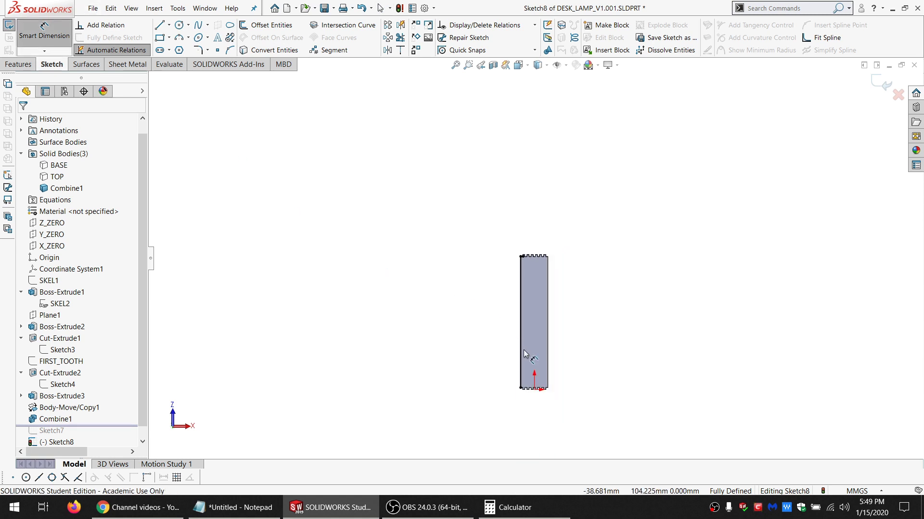
scroll(500, 402, down, 5)
click(495, 403)
scroll(524, 173, up, 3)
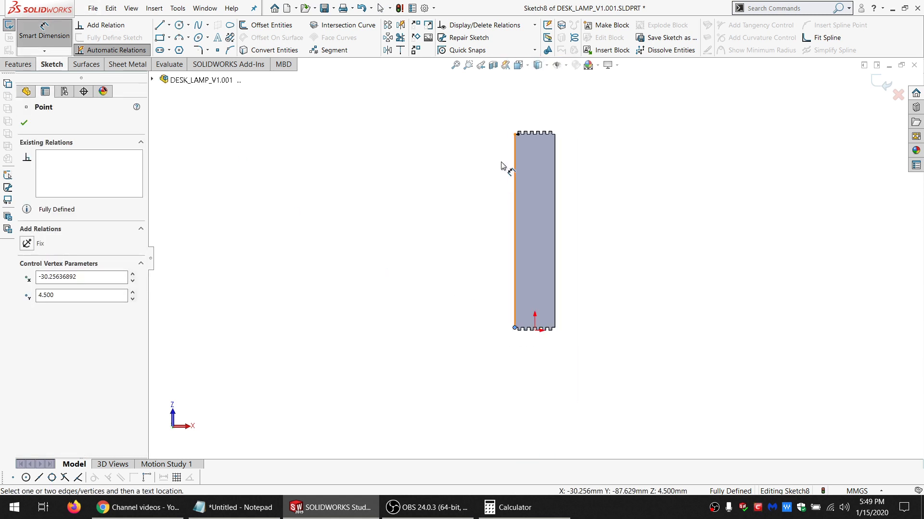
scroll(532, 150, down, 5)
click(567, 159)
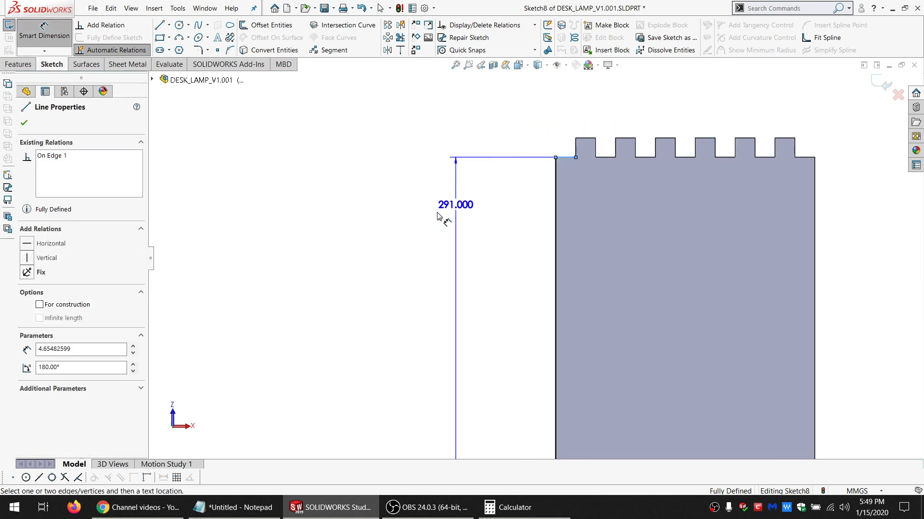
click(428, 222)
Accept the 291.000 height as a driven dimension named WALL_TALL
click(528, 251)
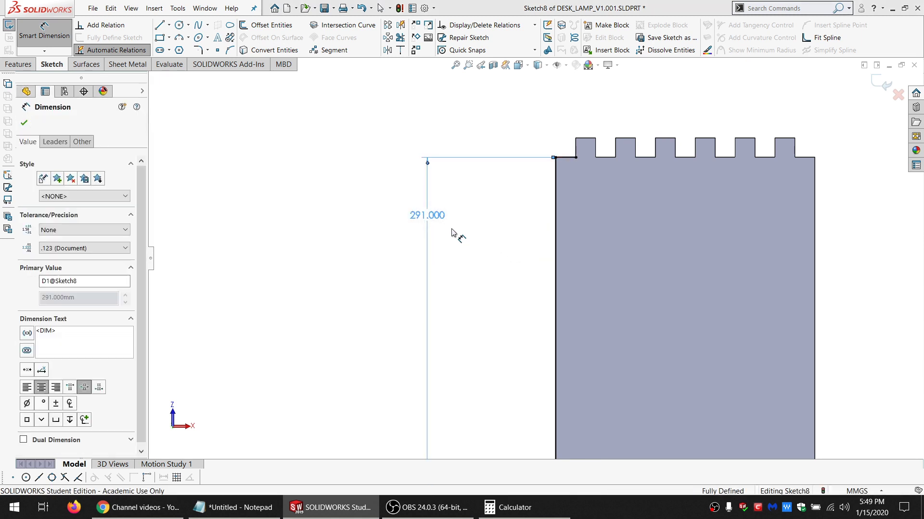
click(98, 282)
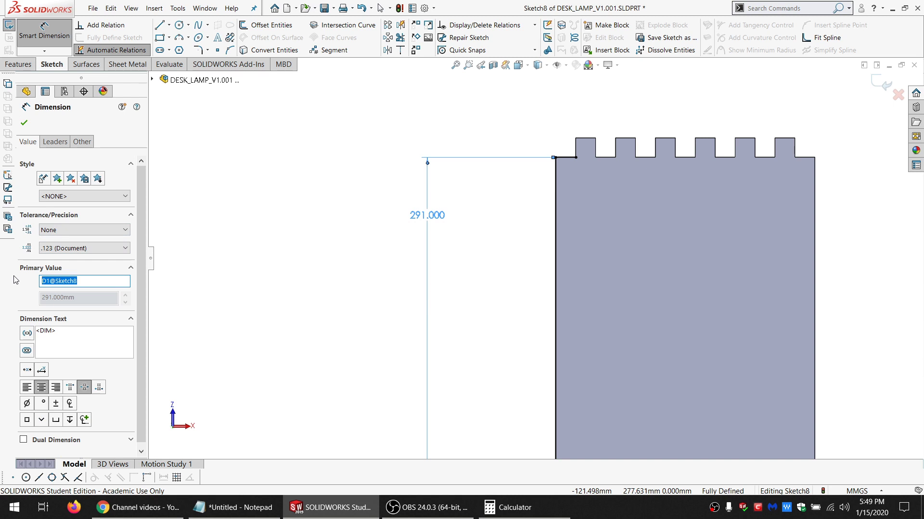
text(WALL_TALL)
click(24, 122)
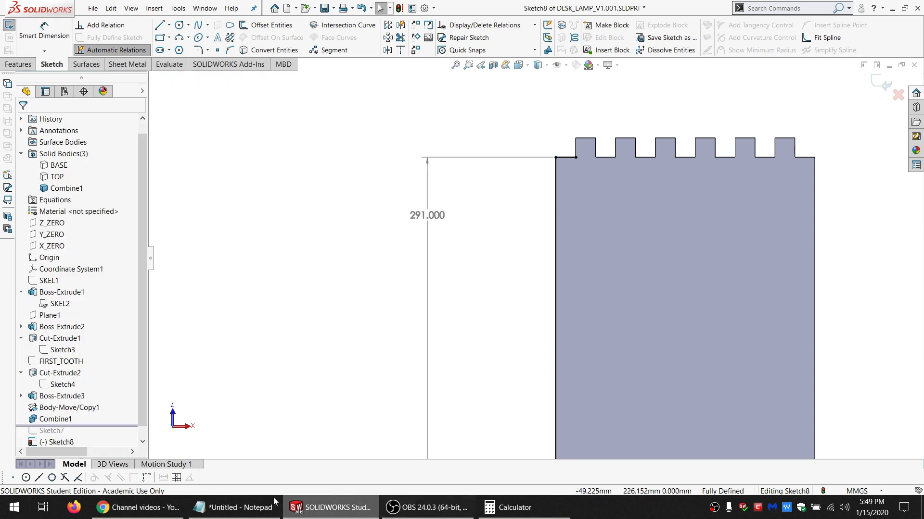
Add 'SKEL_1' on a new line in the Notepad notes
click(234, 508)
click(815, 333)
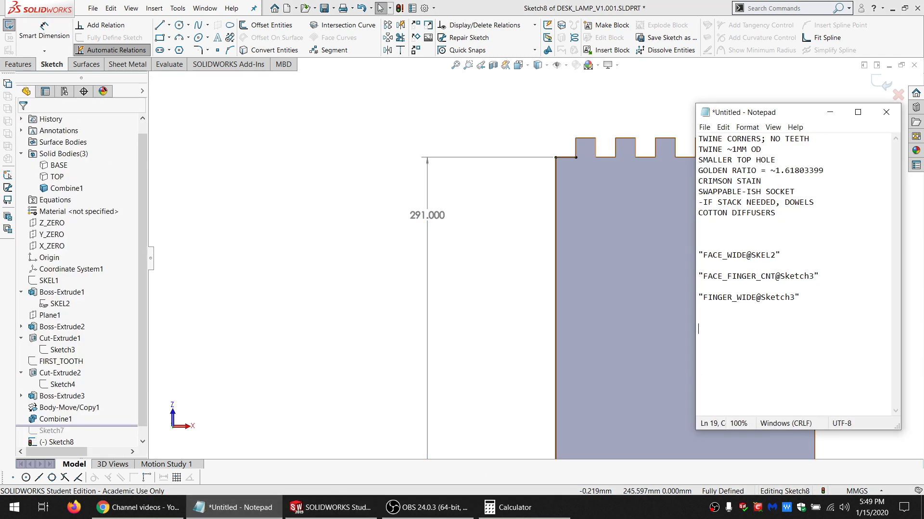
text(SKEL_1)
click(13, 27)
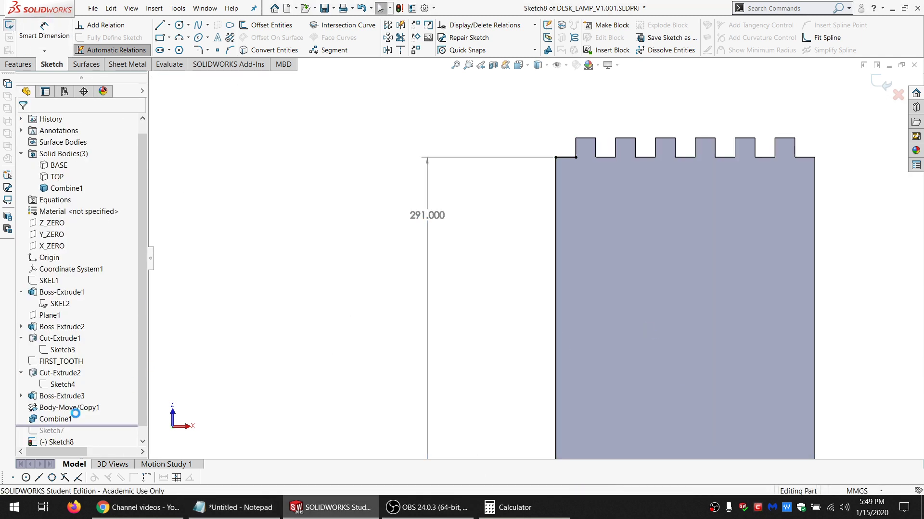
Exit the panel sketch and rename Sketch8 to SKEL3
click(9, 25)
click(52, 430)
click(52, 430)
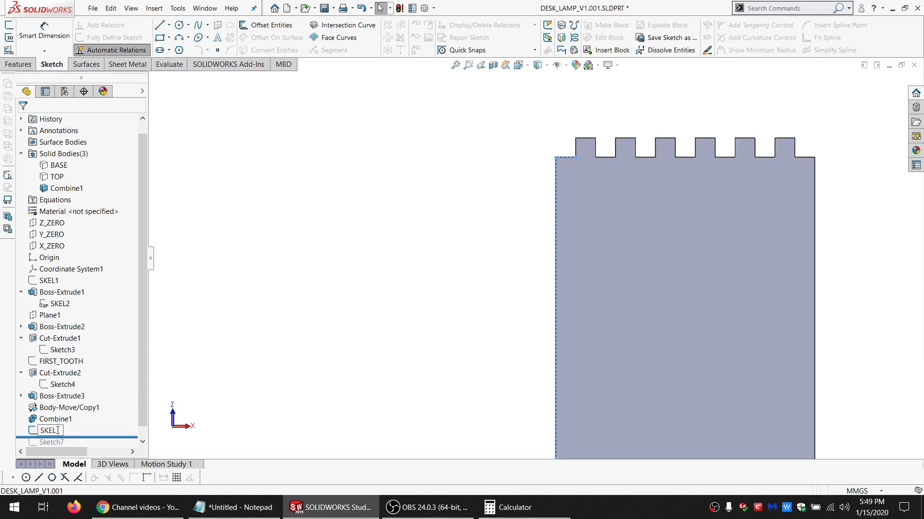
key(Return)
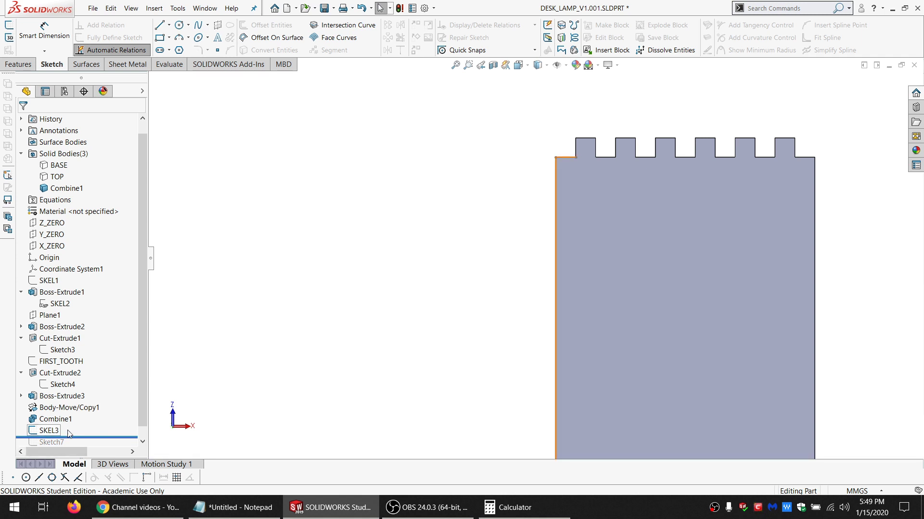
Record WALL_TALL@SKEL3 in the Notepad notes and roll the tree forward below Sketch7
click(236, 507)
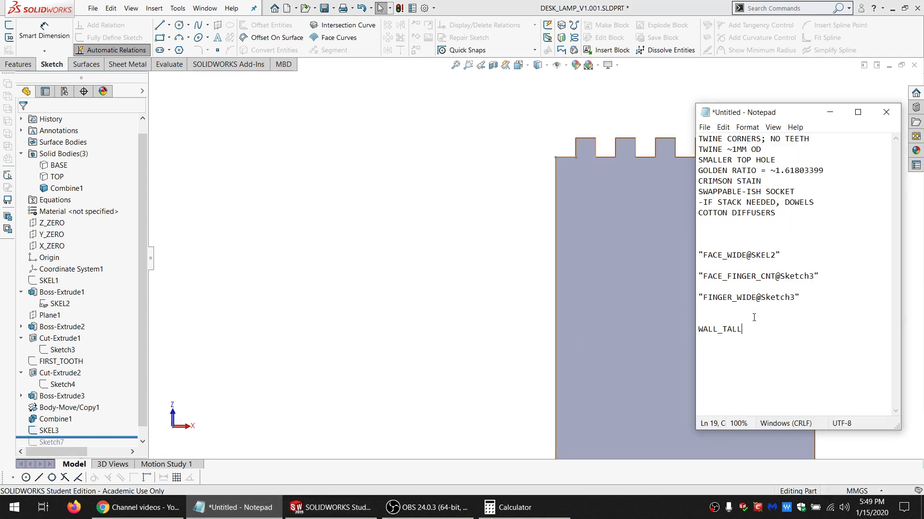
click(40, 432)
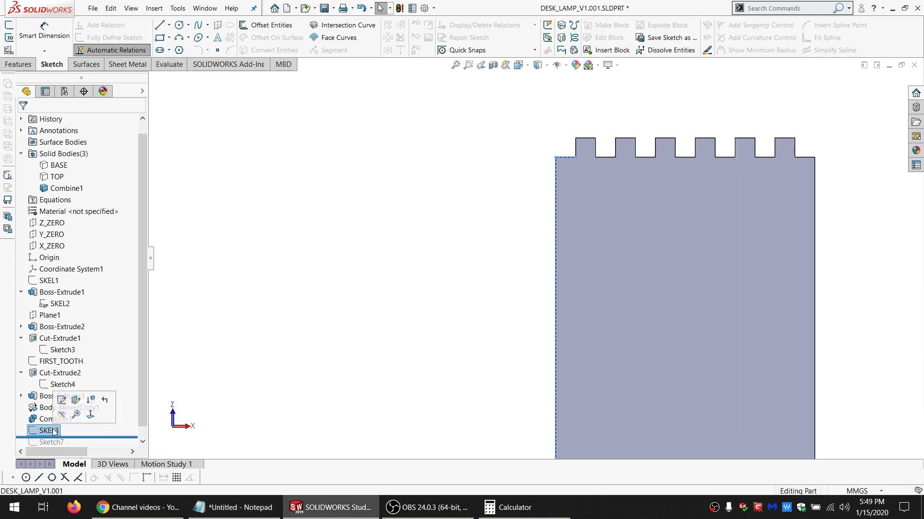
click(48, 431)
key(alt+Tab)
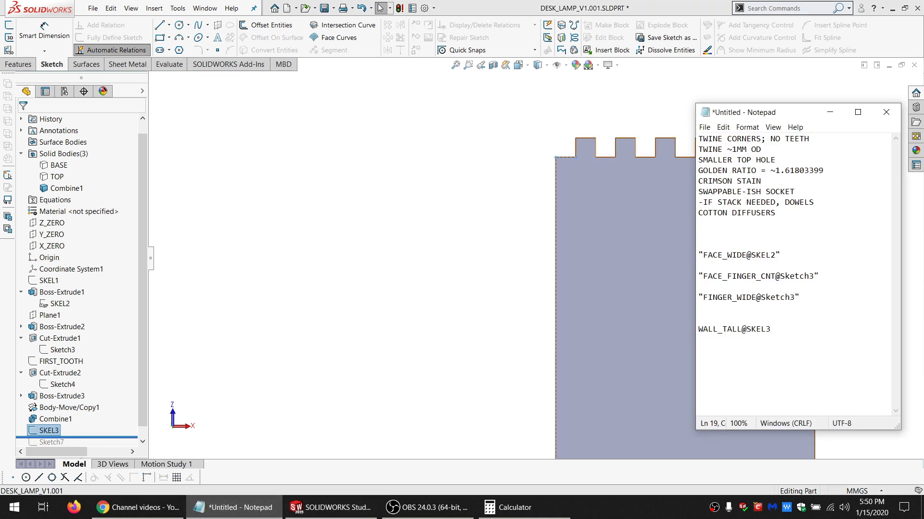
text(")
click(305, 210)
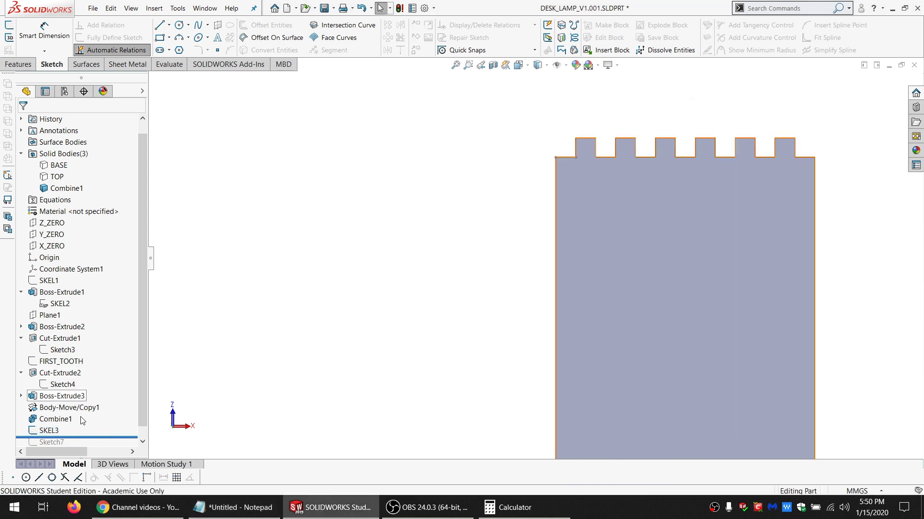
drag(112, 432, 113, 439)
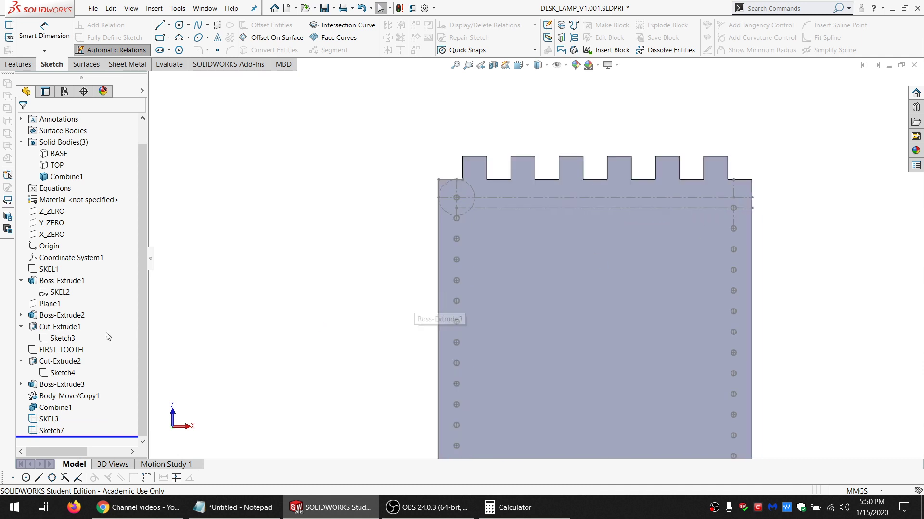
Edit Sketch7 and reposition its two 50 dimension labels near the panel's top-left corner
click(51, 431)
click(69, 406)
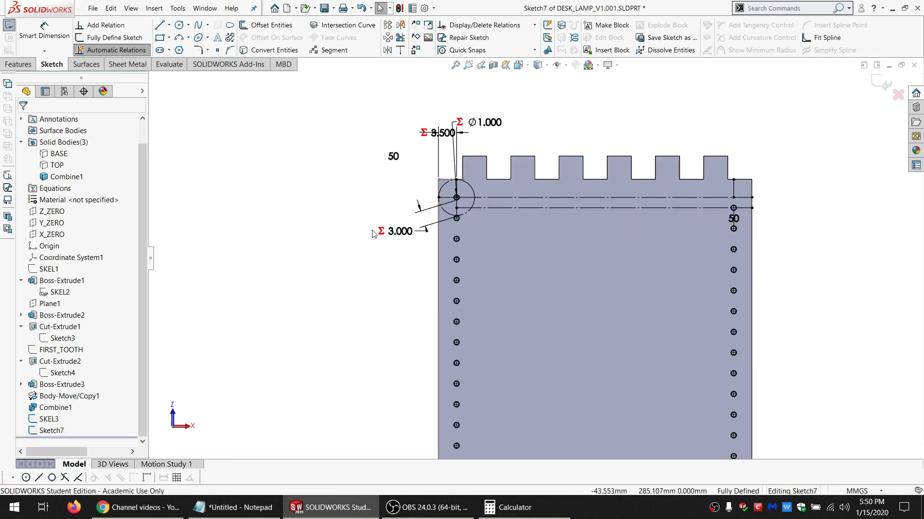
drag(394, 160, 374, 178)
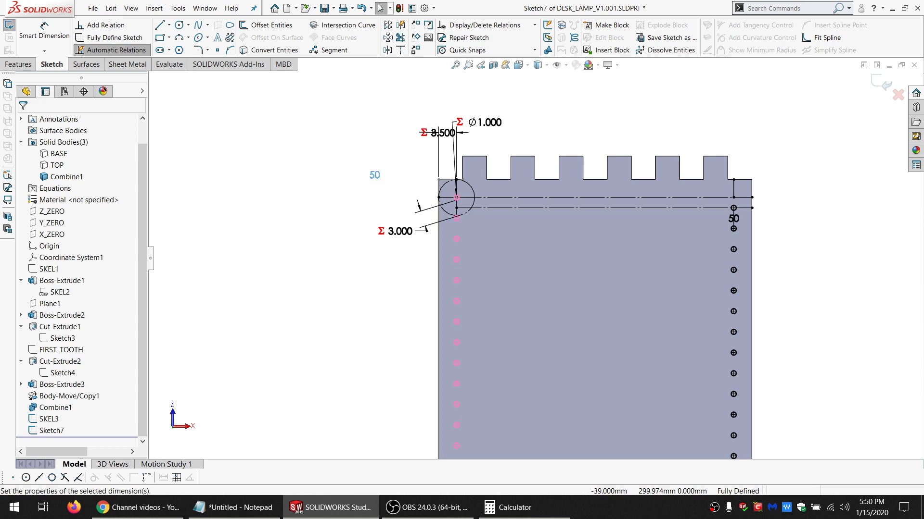
drag(741, 224, 417, 212)
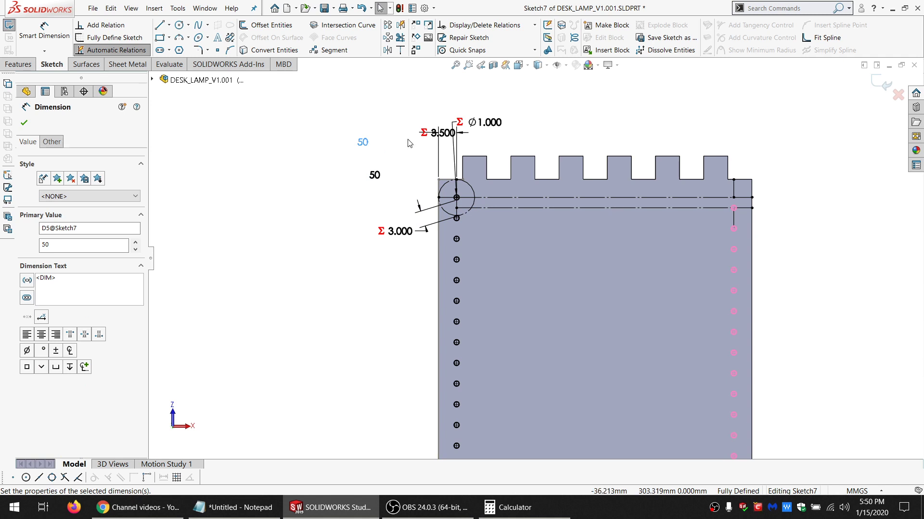
drag(361, 147, 368, 139)
click(355, 152)
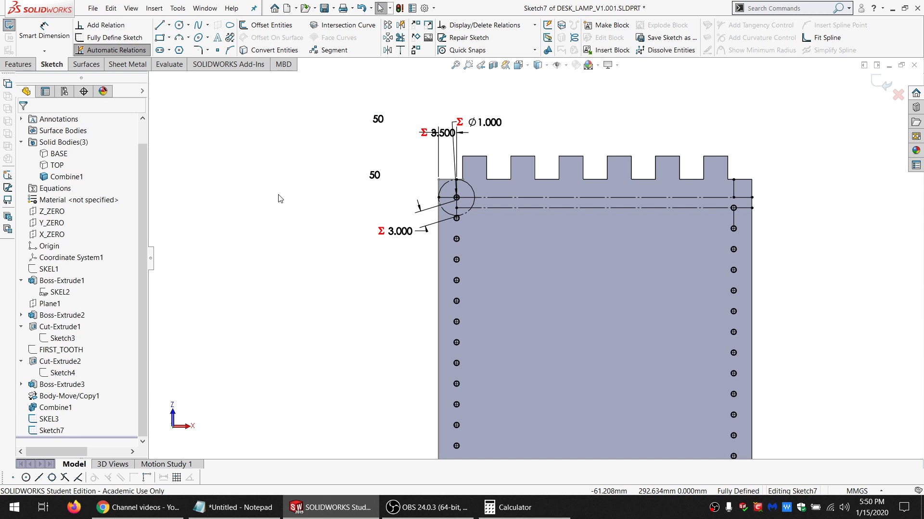
scroll(499, 225, up, 10)
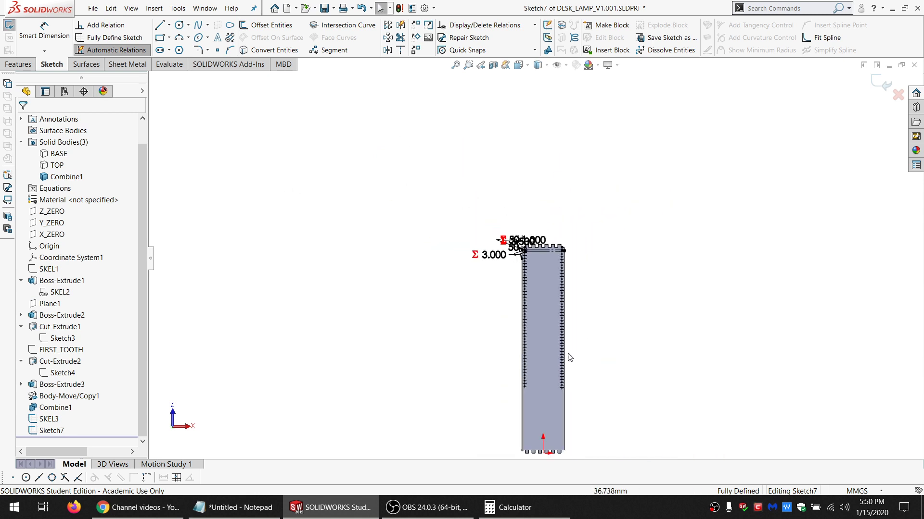
key(ctrl+Up)
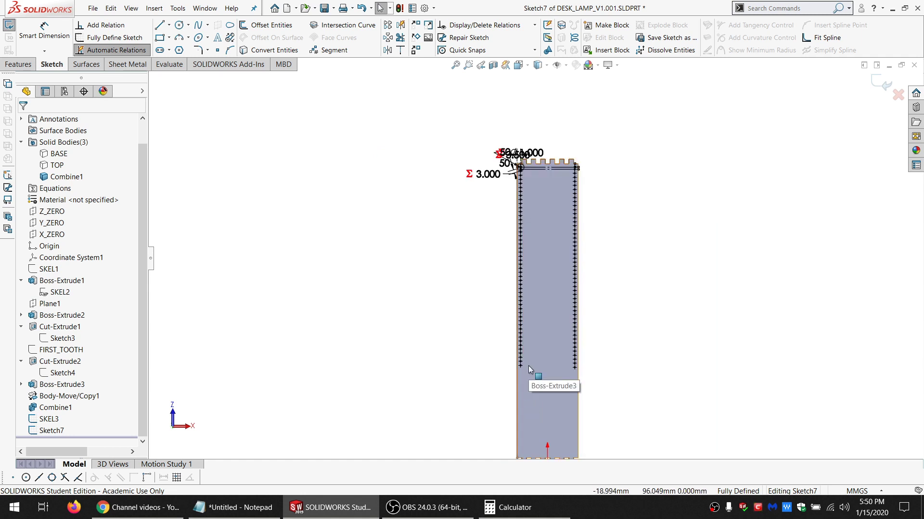
scroll(525, 173, down, 5)
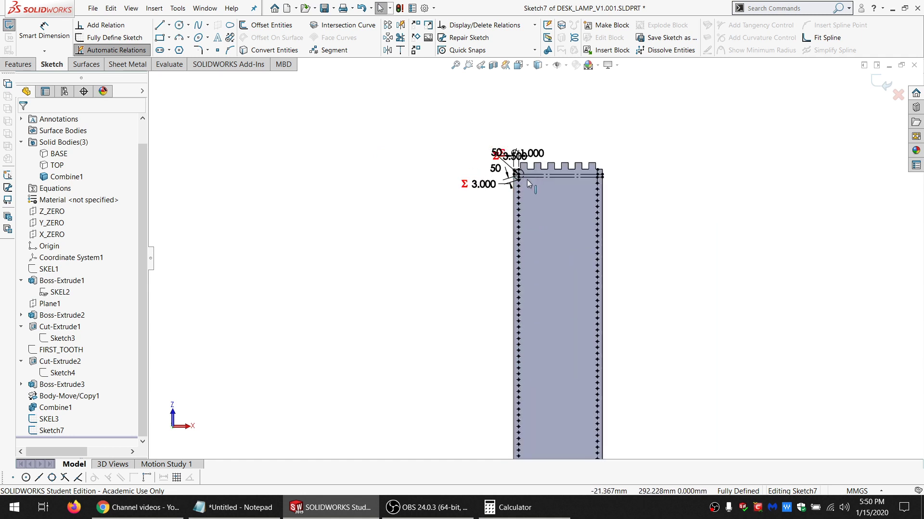
scroll(505, 206, down, 2)
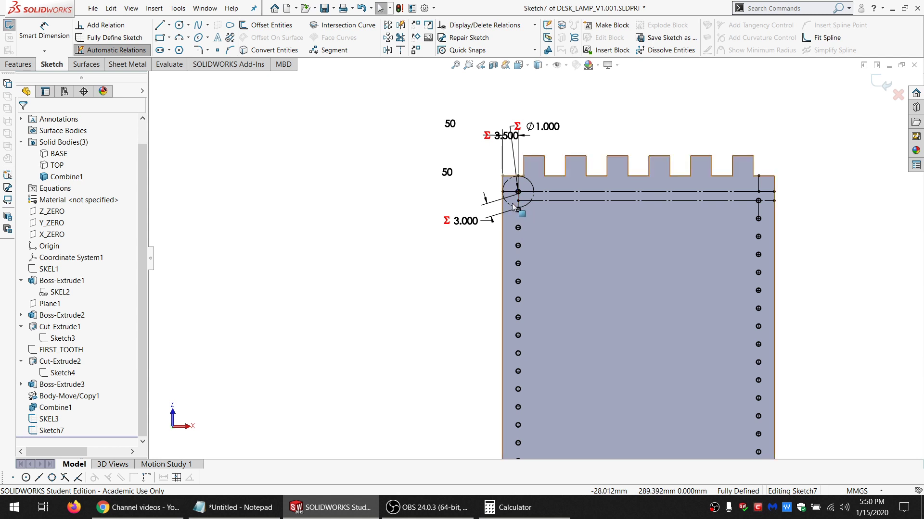
Change both 50 hole-count dimensions in Sketch7 to 25
double_click(449, 174)
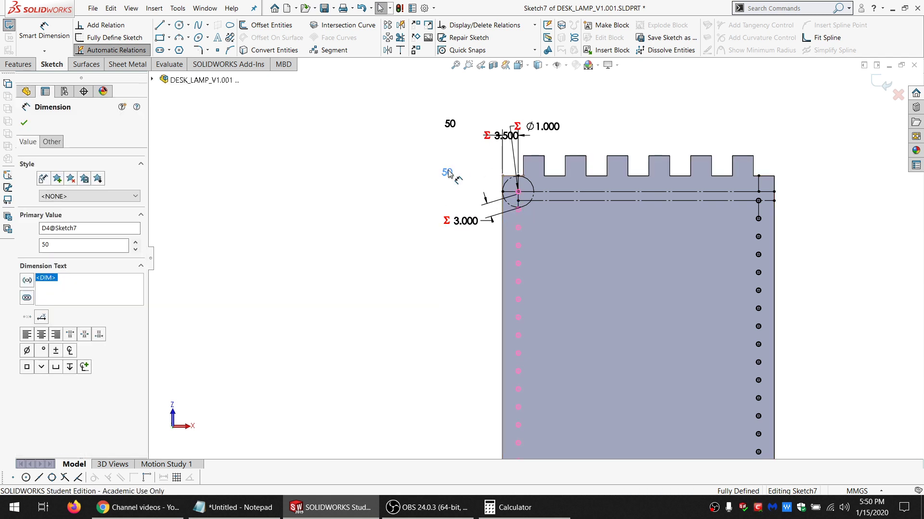
text(2)
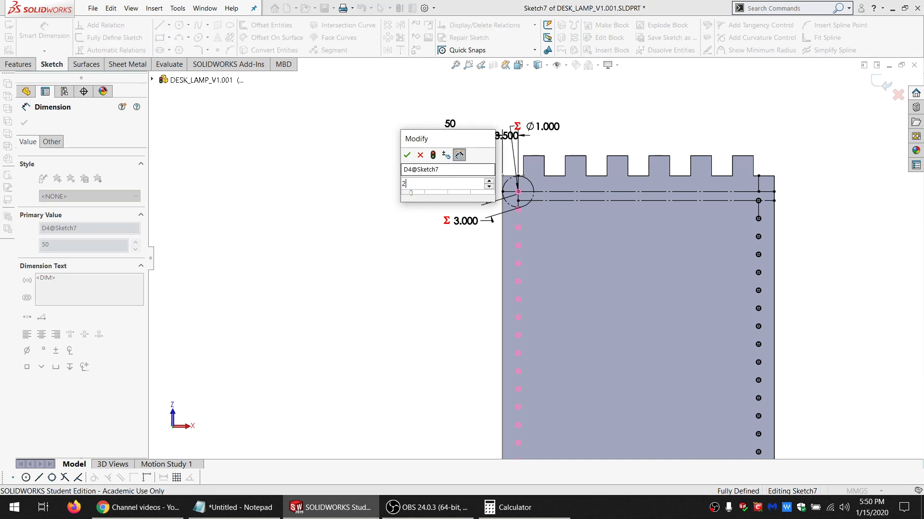
text(5)
key(Return)
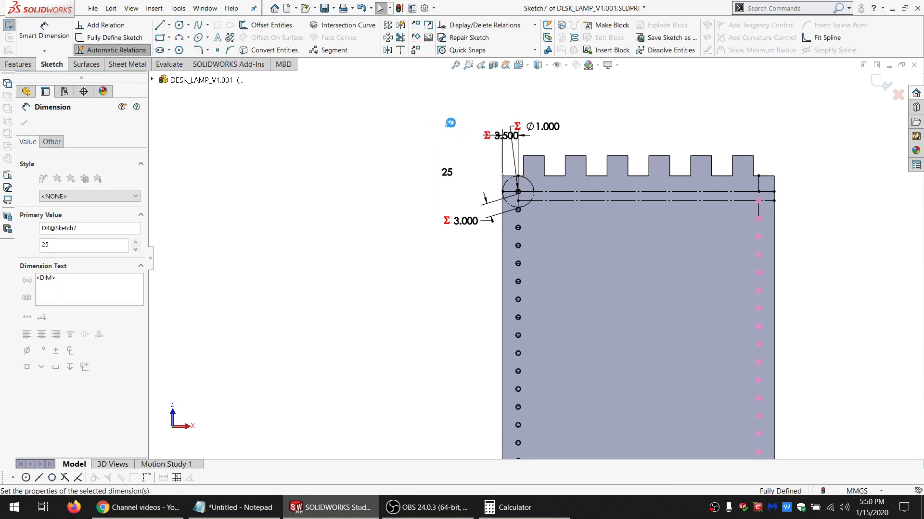
double_click(450, 122)
key(Return)
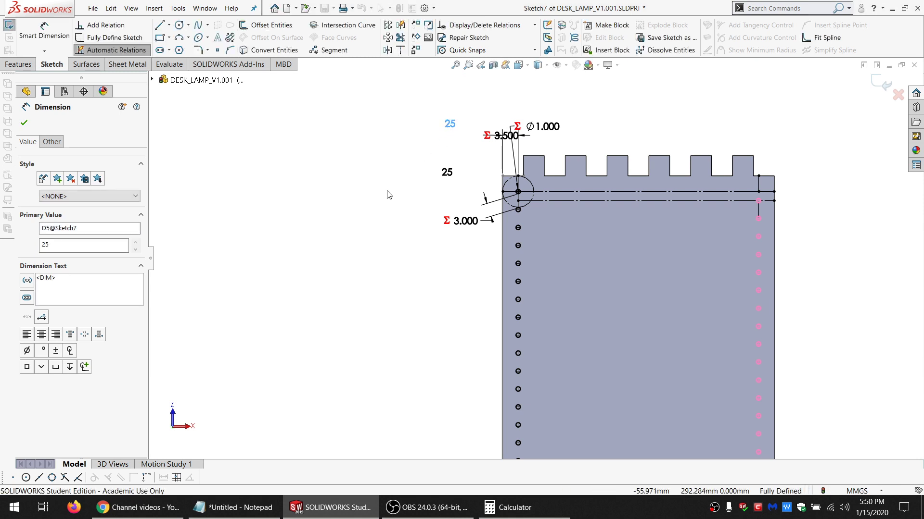
click(389, 195)
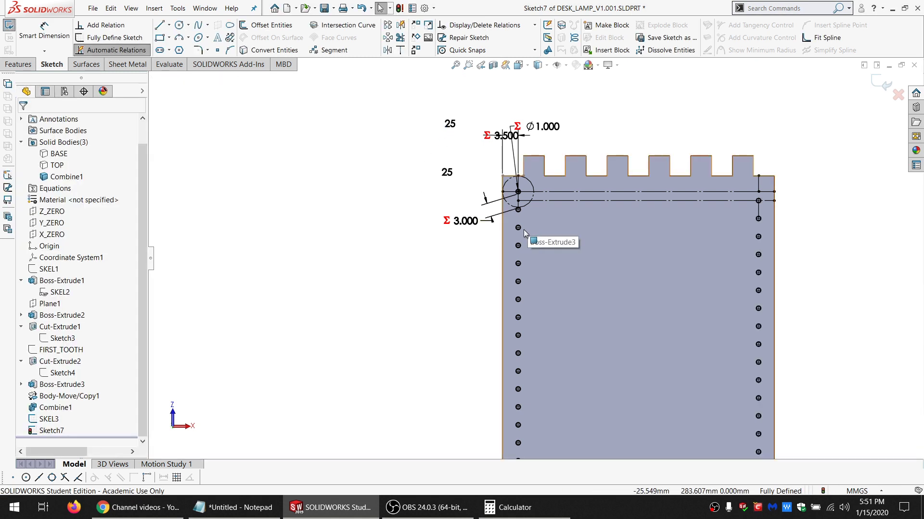
Delete the small hole circle's Tangent23 relation
scroll(523, 229, down, 3)
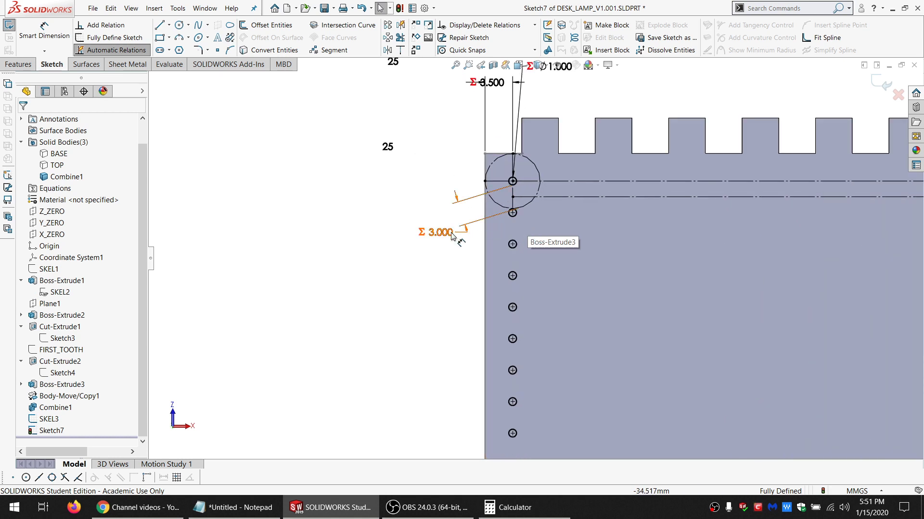
click(516, 217)
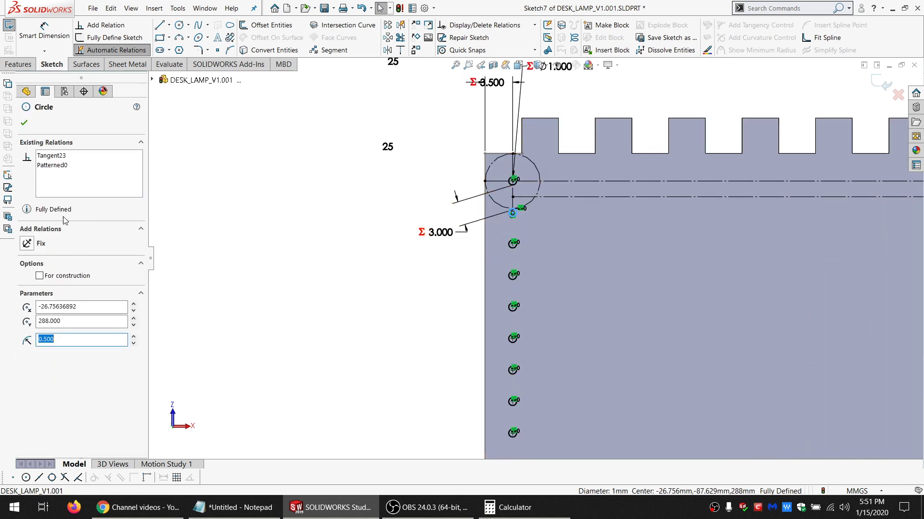
click(60, 156)
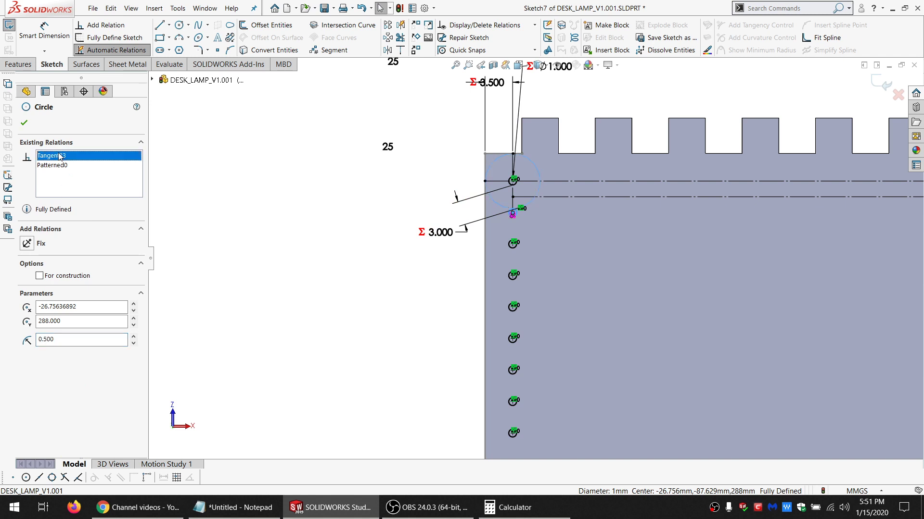
key(Delete)
click(276, 180)
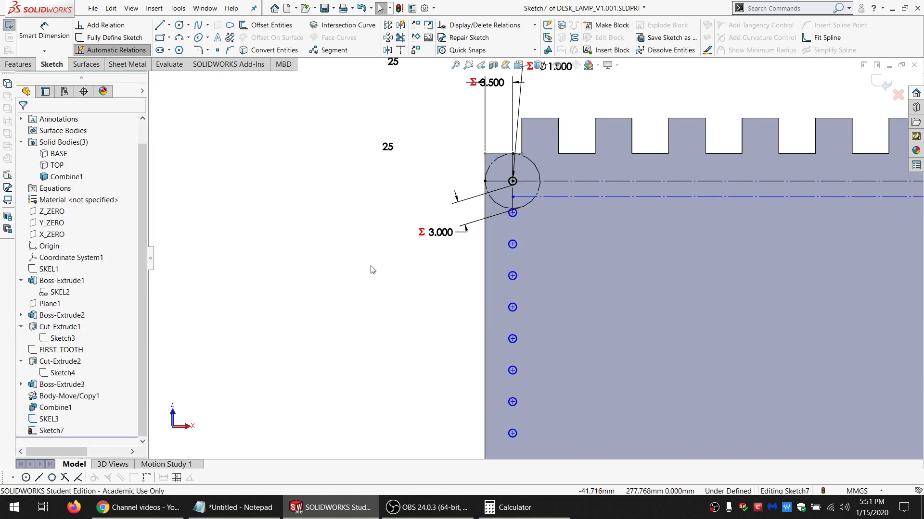
Exit Sketch7 and delete the unused SKEL3 sketch
click(50, 419)
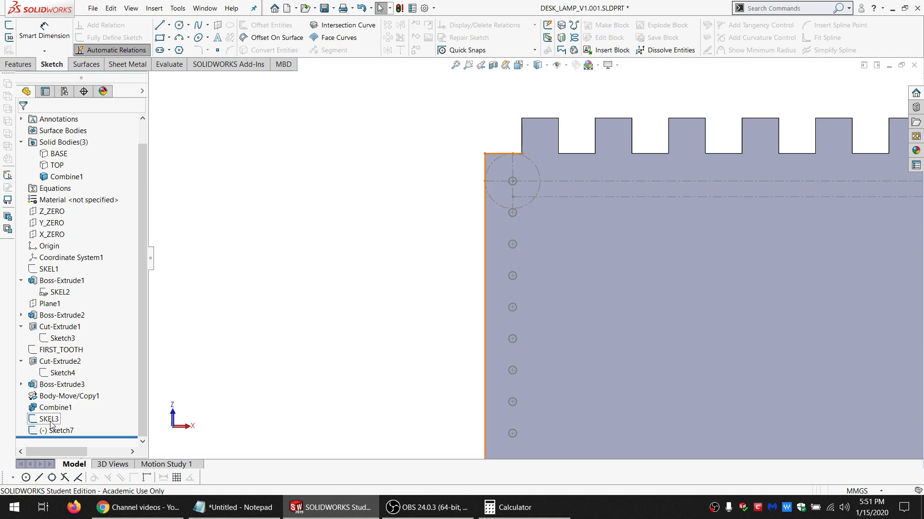
key(Delete)
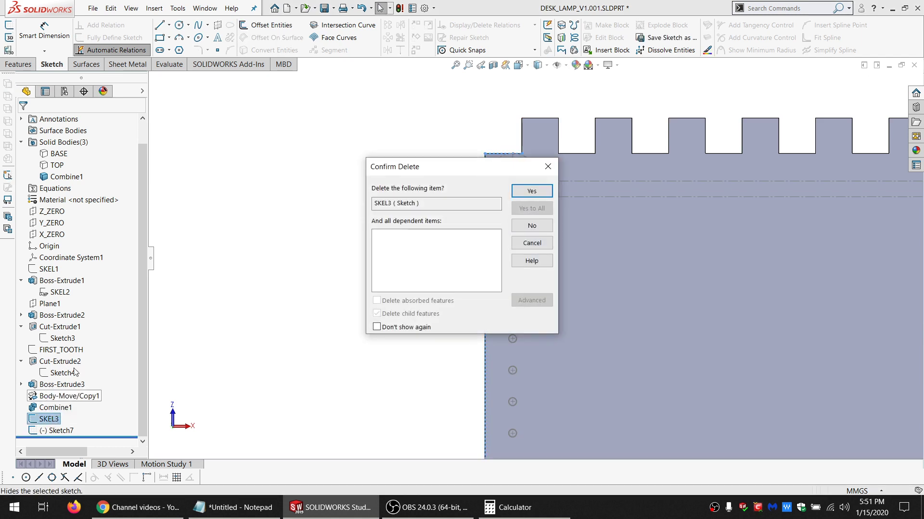
key(Return)
Reopen Sketch7 and drag the right-side hole point down to re-space the holes
click(57, 432)
click(67, 401)
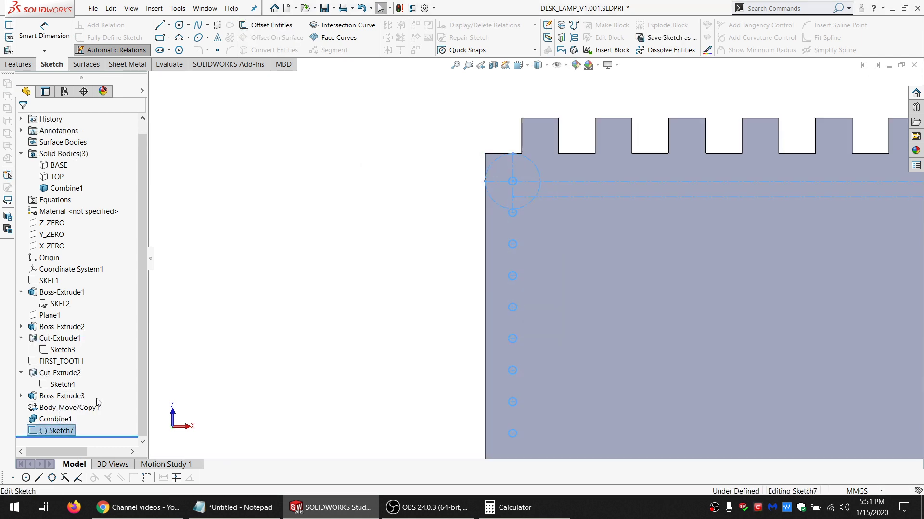
scroll(543, 328, up, 10)
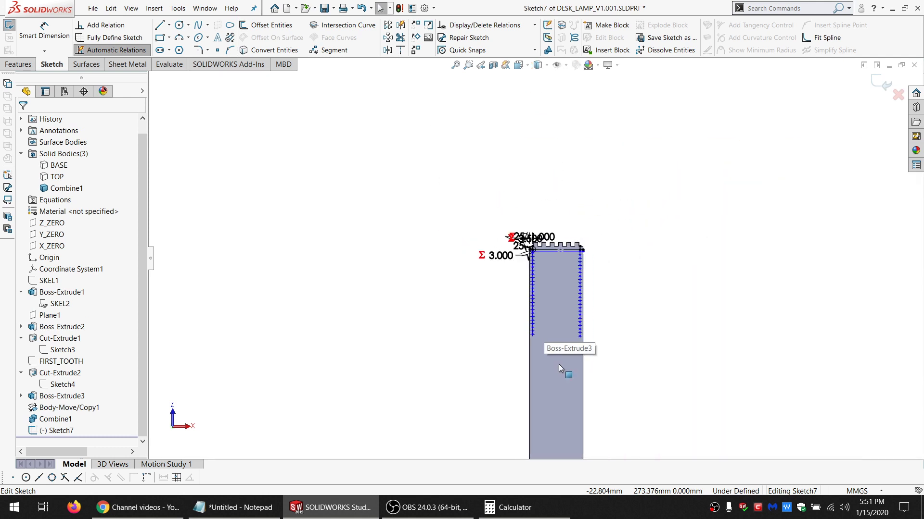
scroll(532, 259, down, 5)
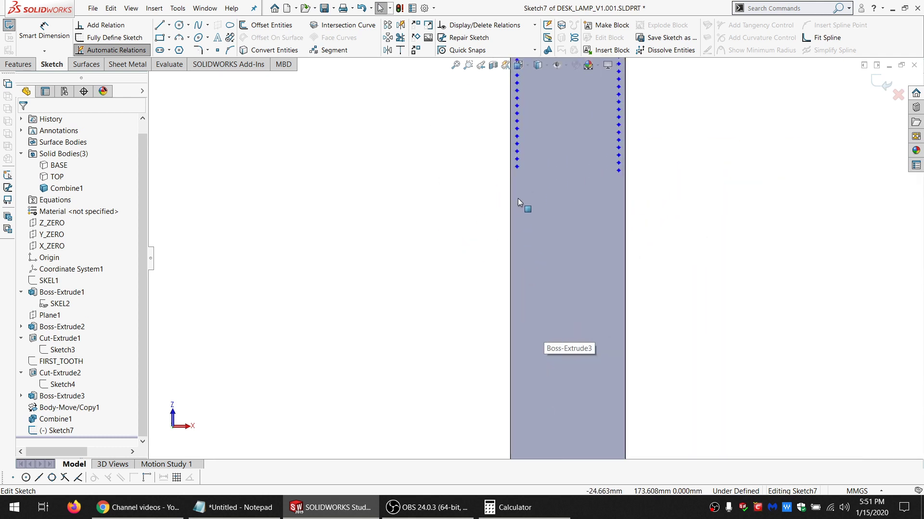
click(517, 168)
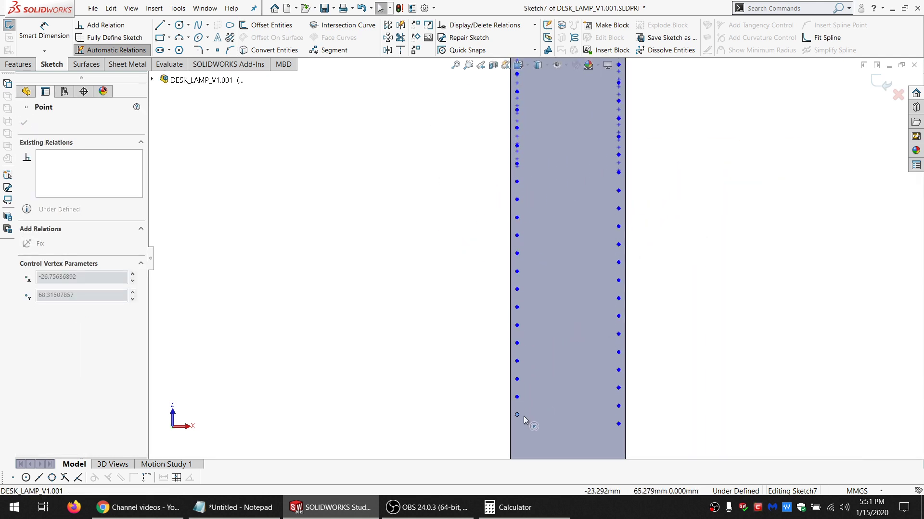
scroll(524, 417, up, 3)
scroll(537, 410, down, 2)
scroll(529, 310, down, 2)
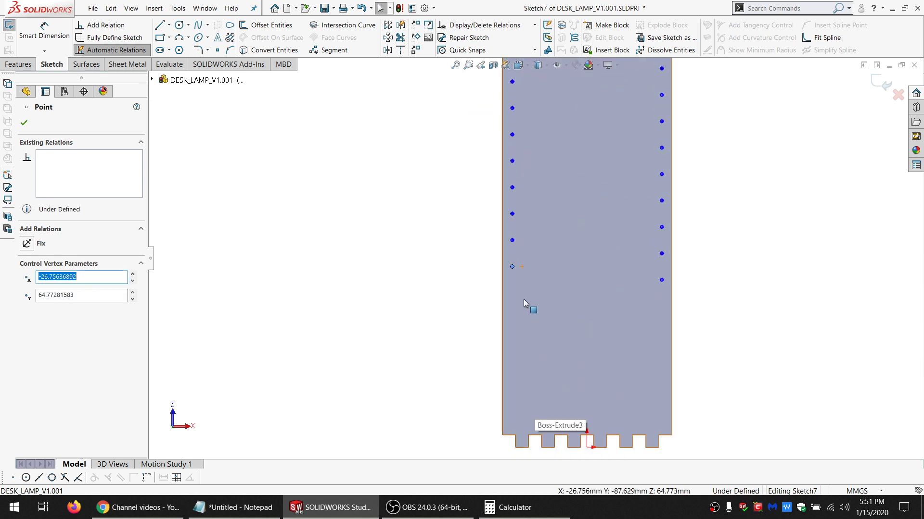
drag(662, 284, 661, 407)
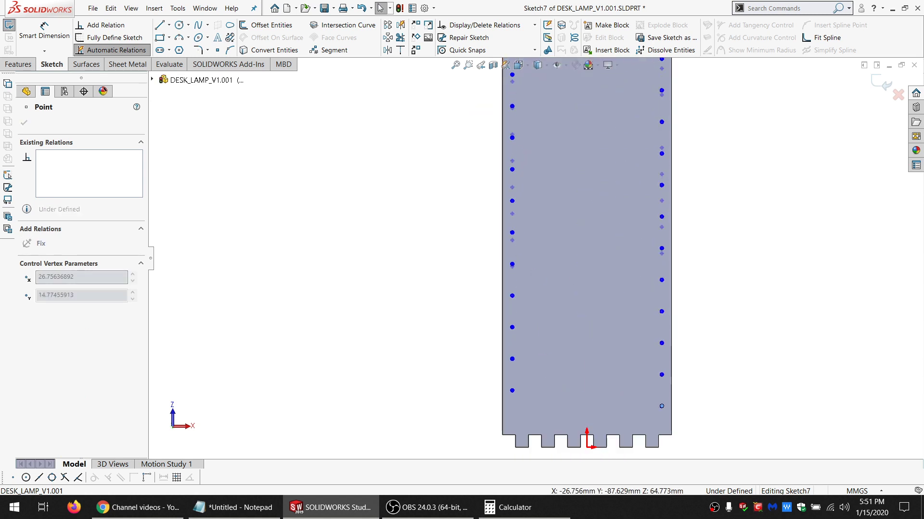
click(384, 276)
Draw a circle on the right-side hole point, tangent to the panel's right edge
click(179, 24)
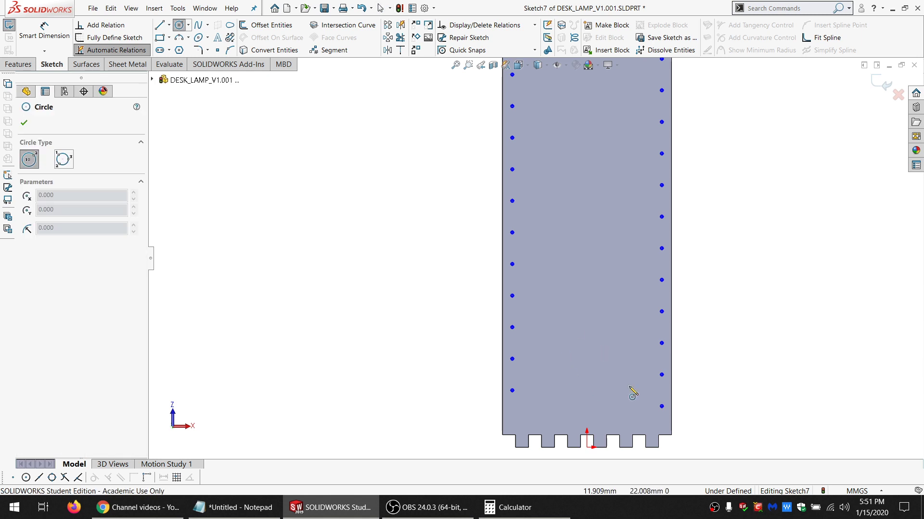
scroll(633, 392, down, 5)
click(607, 332)
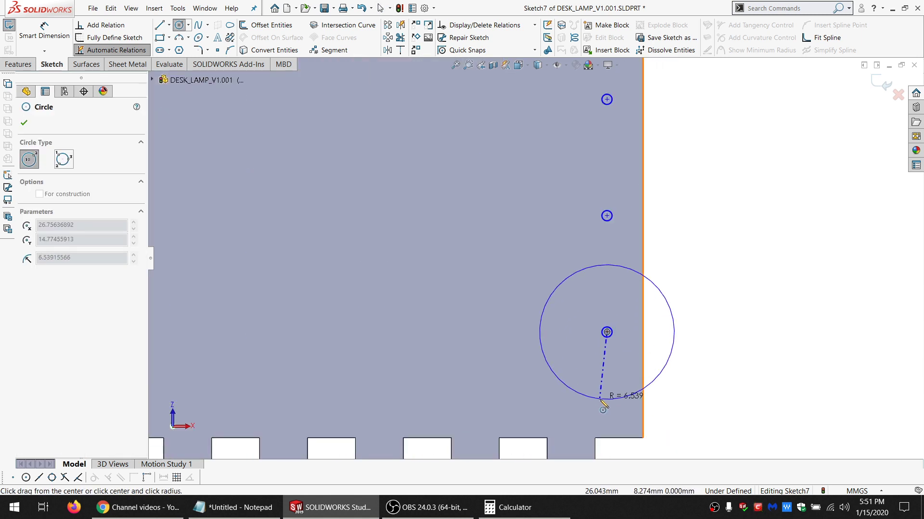
click(605, 402)
key(Escape)
scroll(510, 404, up, 3)
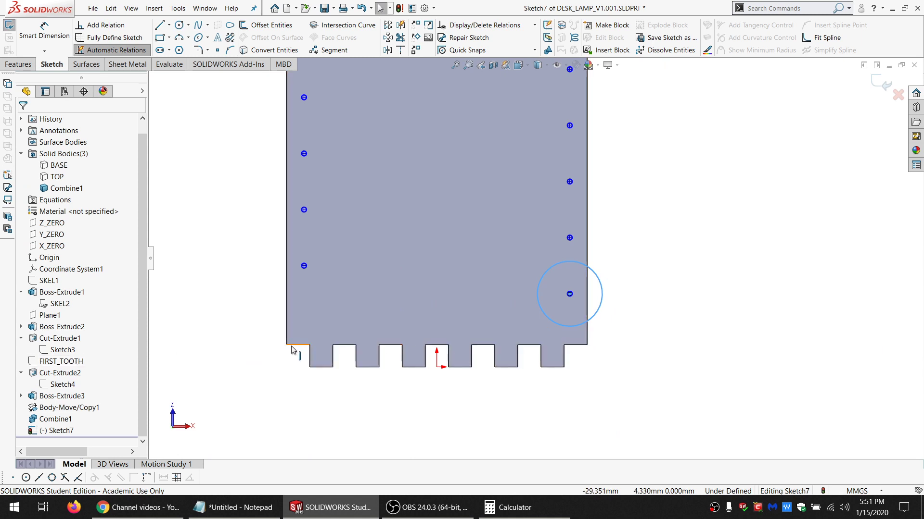
click(571, 329)
ctrl+click(586, 331)
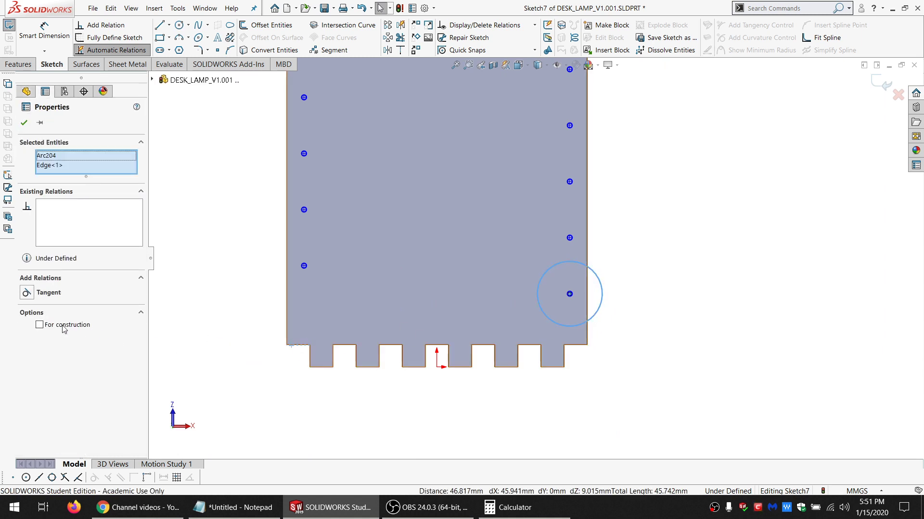
click(26, 293)
click(770, 318)
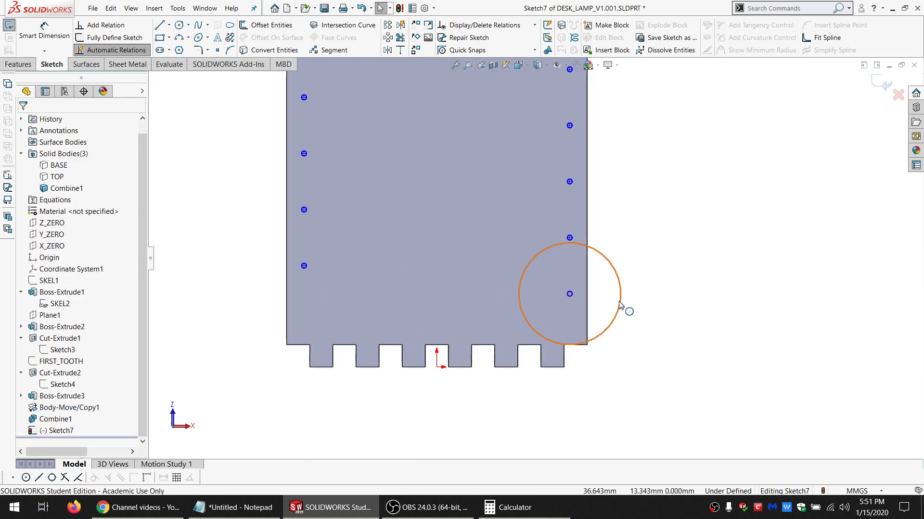
Make the new circle equal to the Ø1.000 circle, fully defining Sketch7
click(621, 309)
key(f)
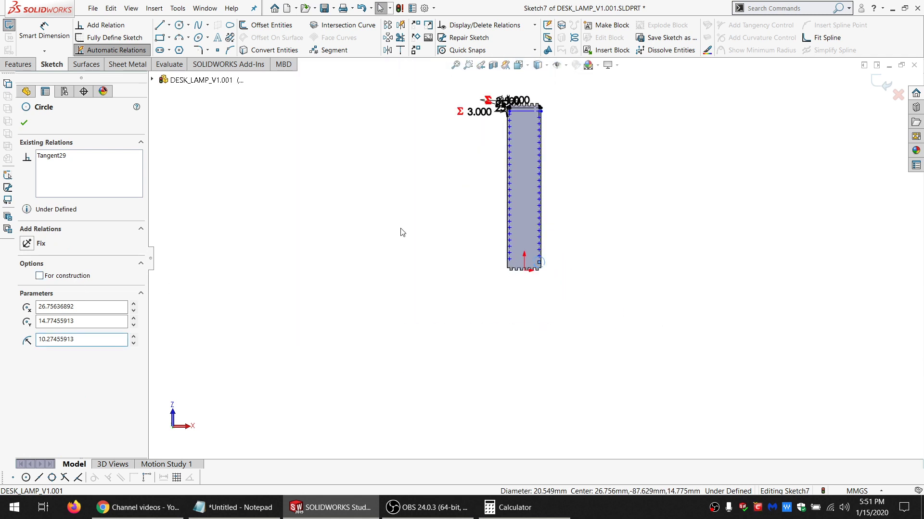
scroll(512, 120, down, 10)
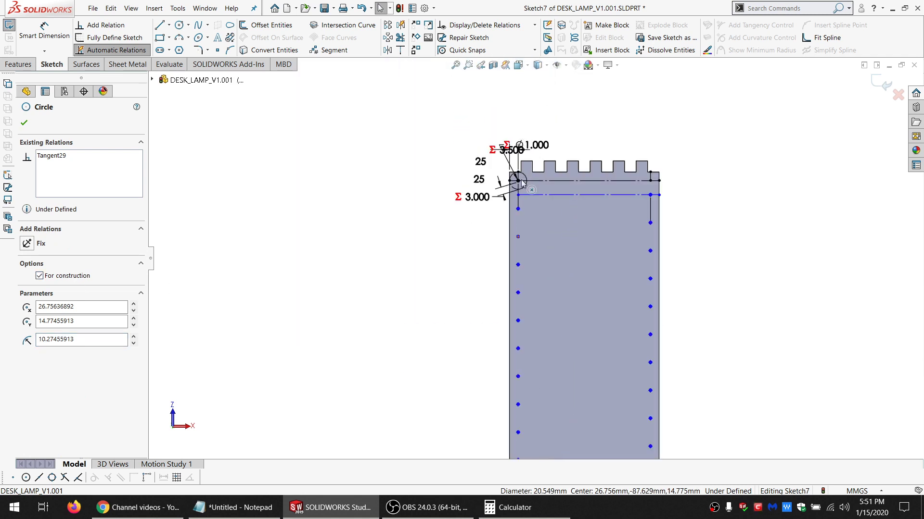
ctrl+click(536, 218)
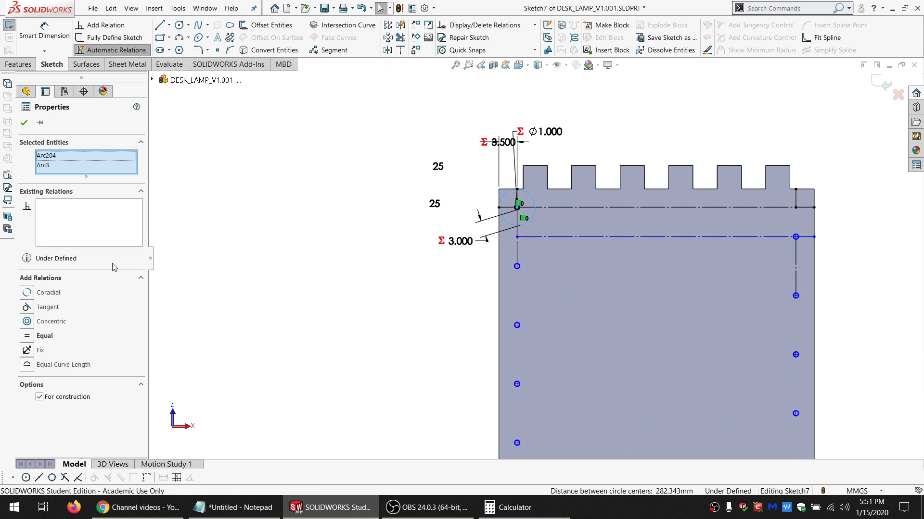
click(43, 336)
click(338, 328)
scroll(578, 319, up, 10)
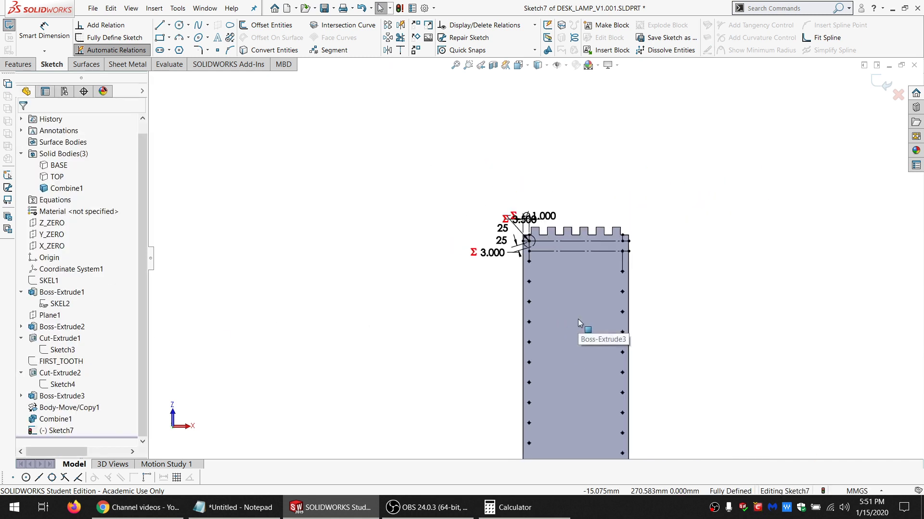
scroll(533, 240, down, 10)
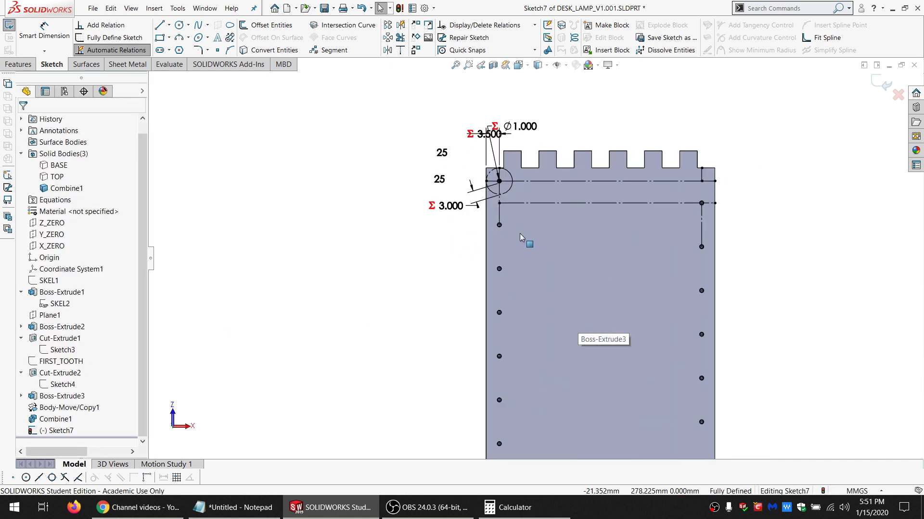
click(499, 216)
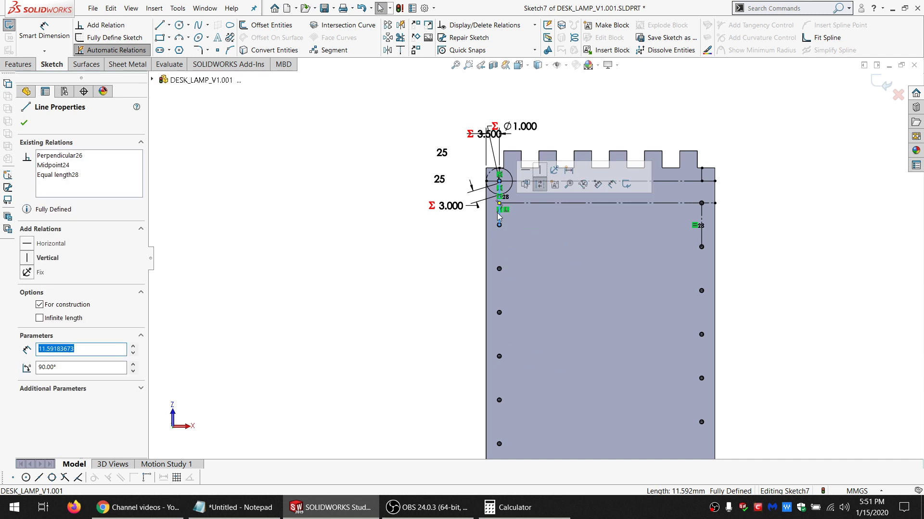
key(Escape)
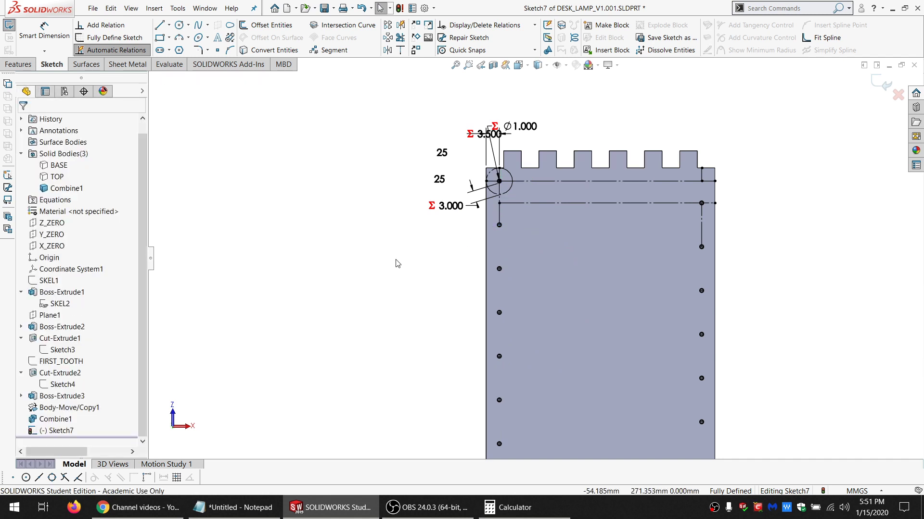
scroll(397, 263, up, 5)
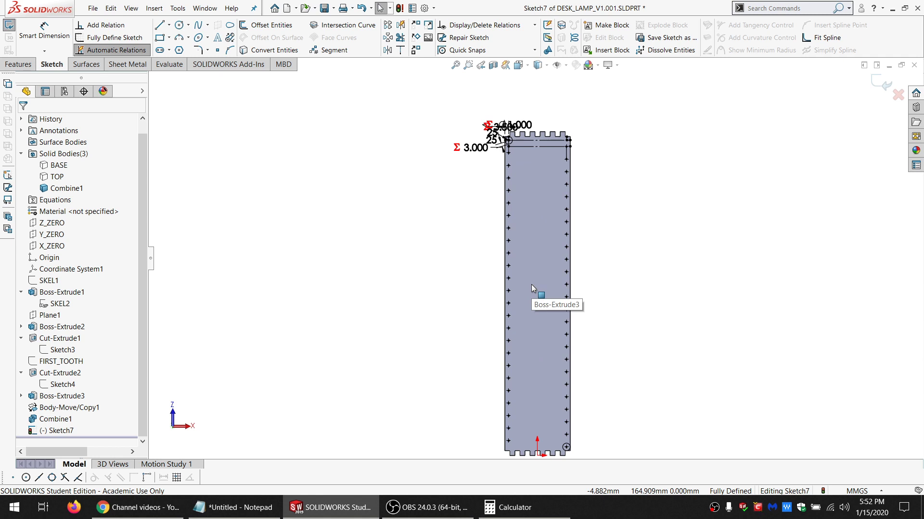
Extruded-cut Sketch7 Through All, limited to the Combine1 body
click(19, 65)
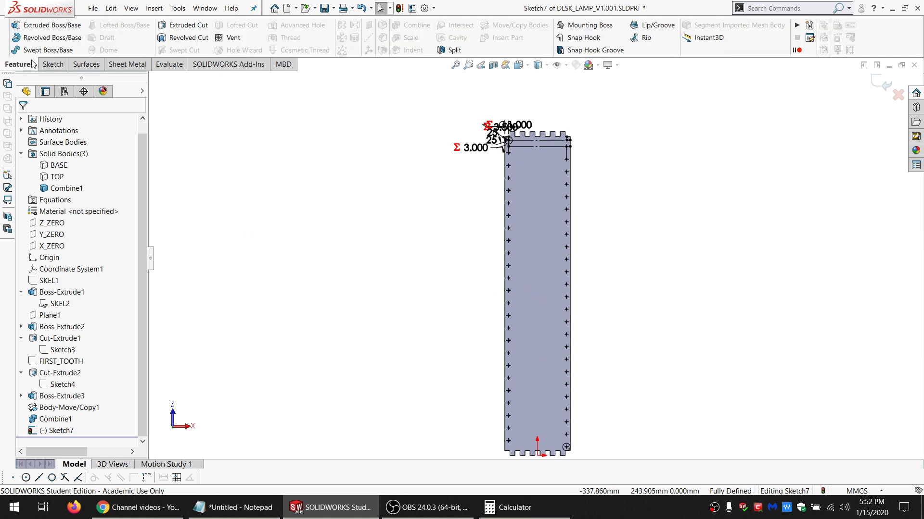
click(181, 28)
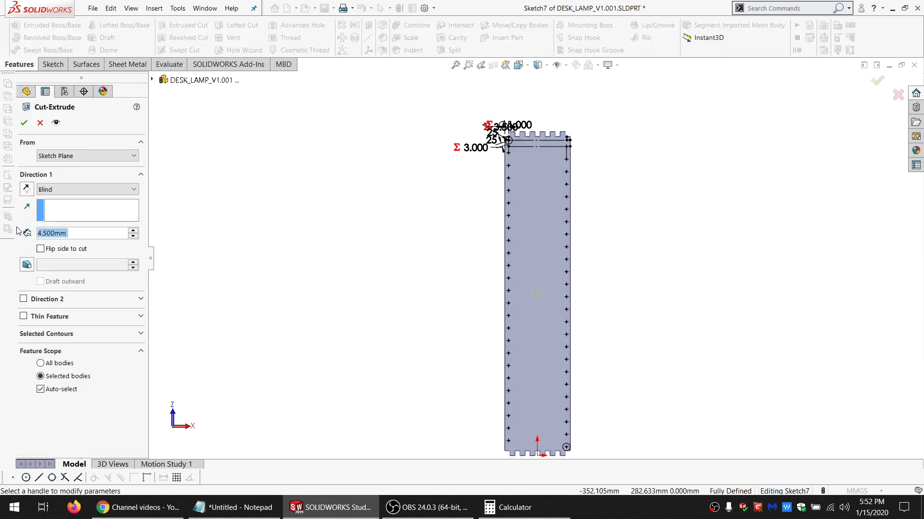
click(80, 191)
click(73, 207)
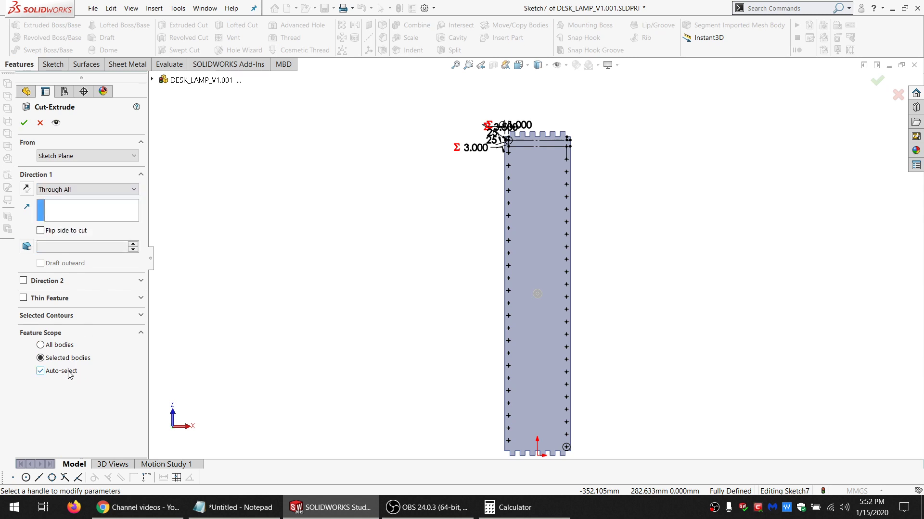
click(70, 374)
click(540, 259)
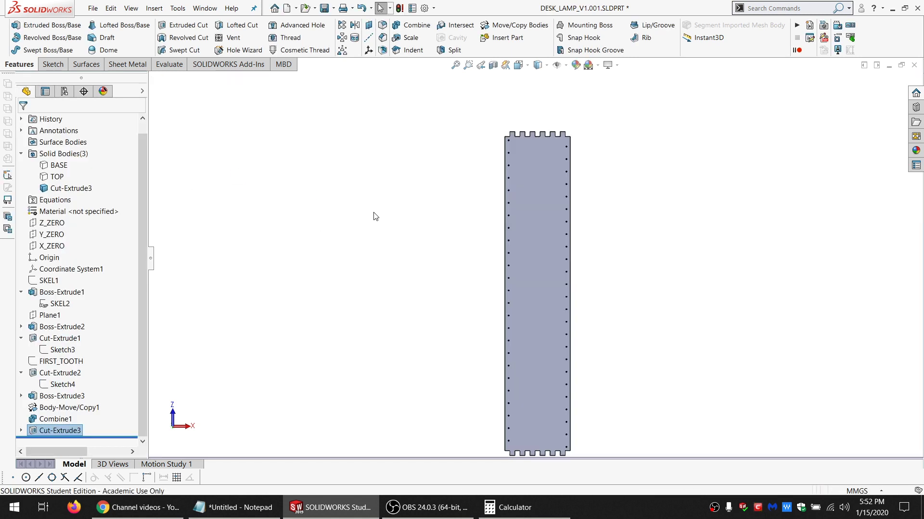
Inspect the new twine holes and select the panel's front face
scroll(548, 193, down, 3)
mouse_move(553, 196)
middle_down()
mouse_move(542, 248)
mouse_move(550, 192)
middle_up()
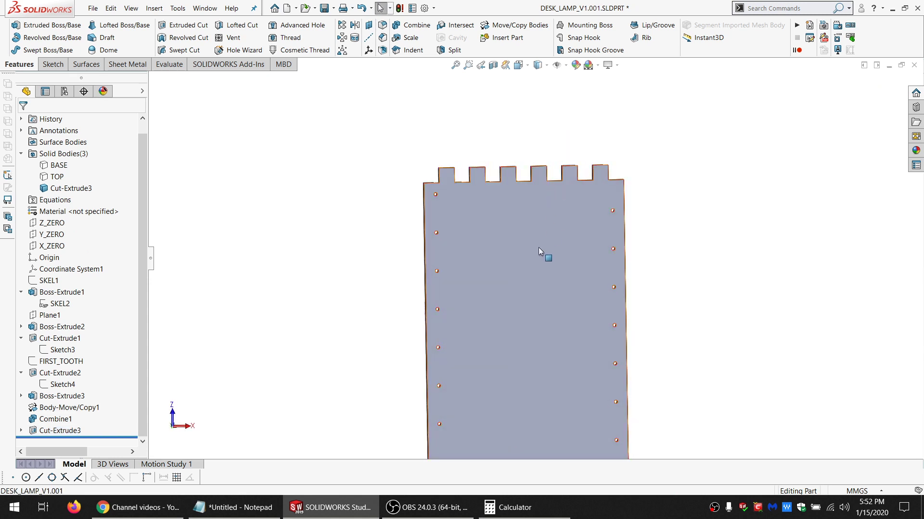
scroll(538, 248, up, 6)
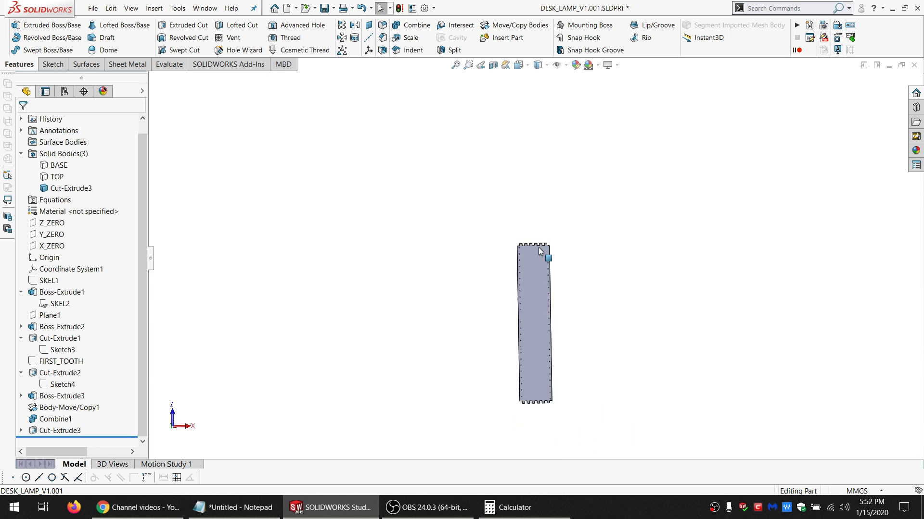
scroll(537, 313, down, 3)
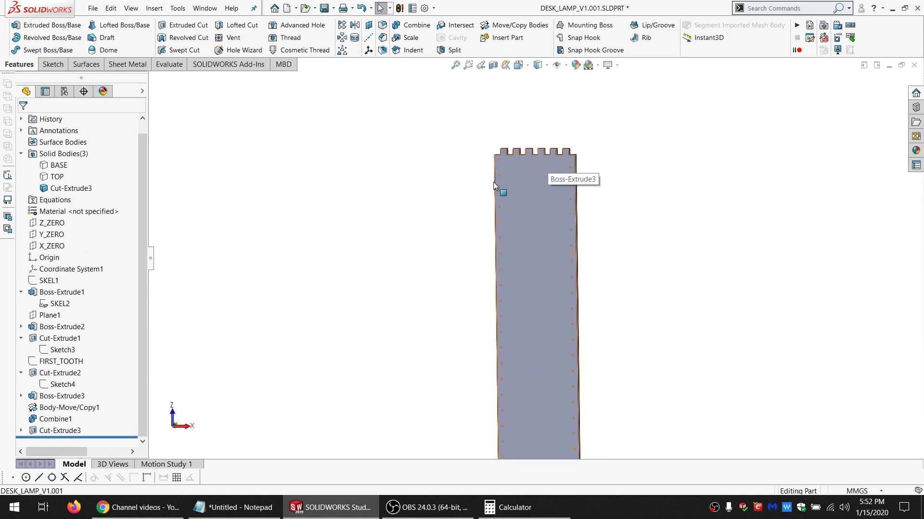
scroll(516, 216, down, 5)
middle_drag(516, 216, 515, 226)
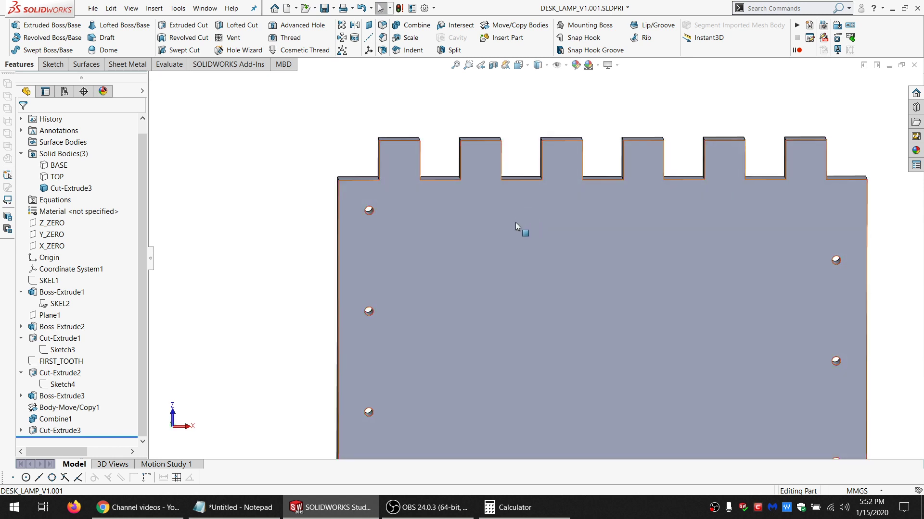
click(435, 213)
click(52, 64)
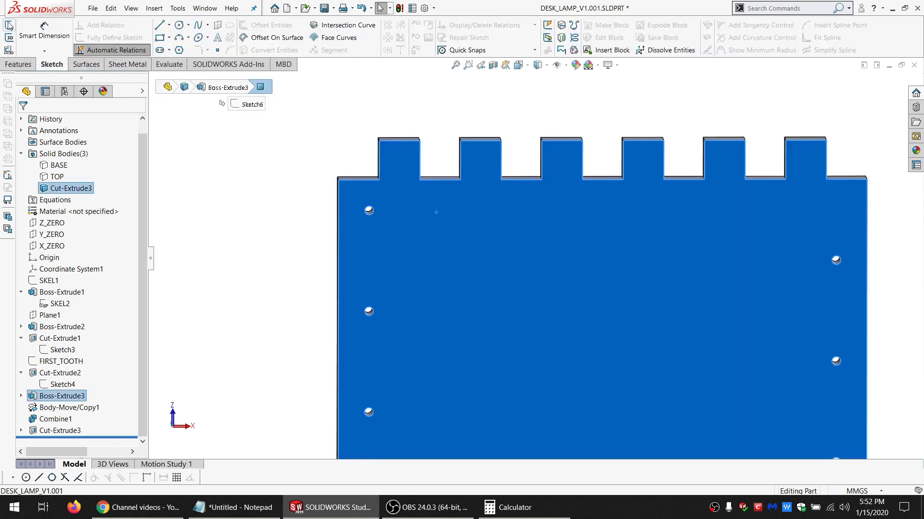
In a new sketch, draw two chamfer lines on the first tooth's top corners and a horizontal line
click(8, 25)
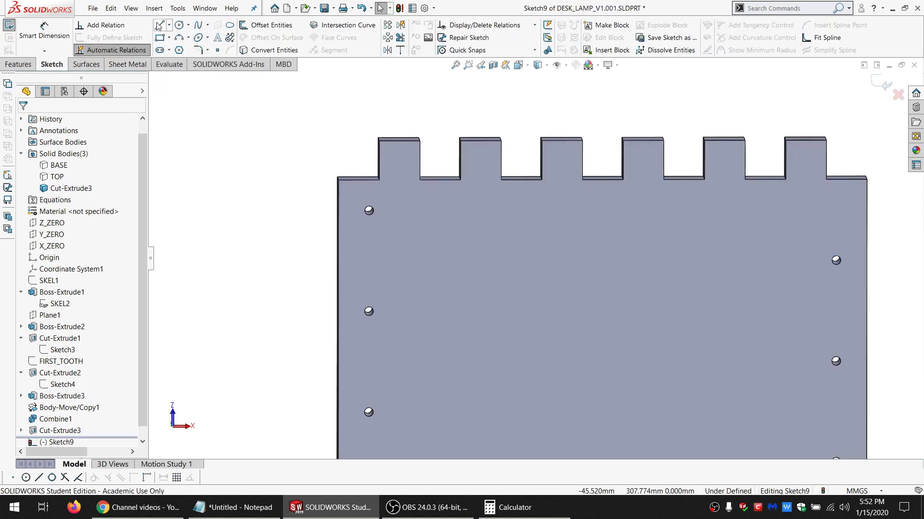
click(159, 25)
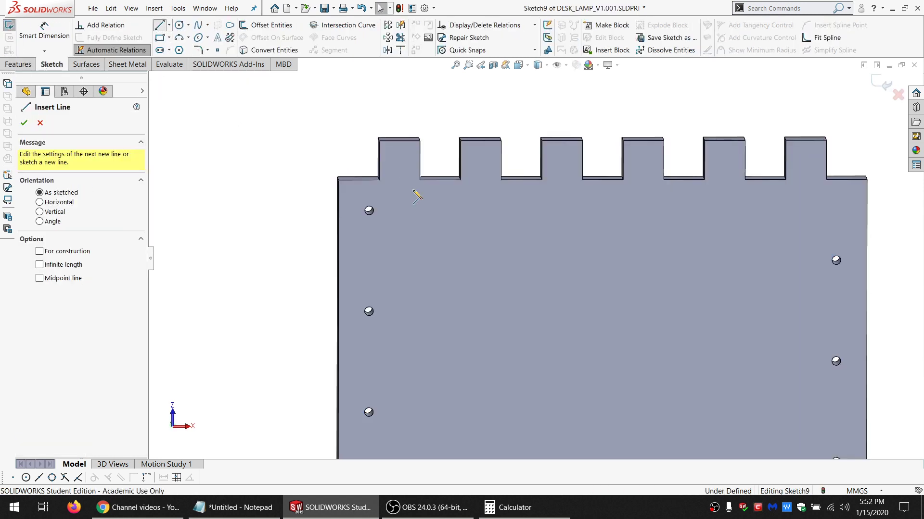
click(384, 141)
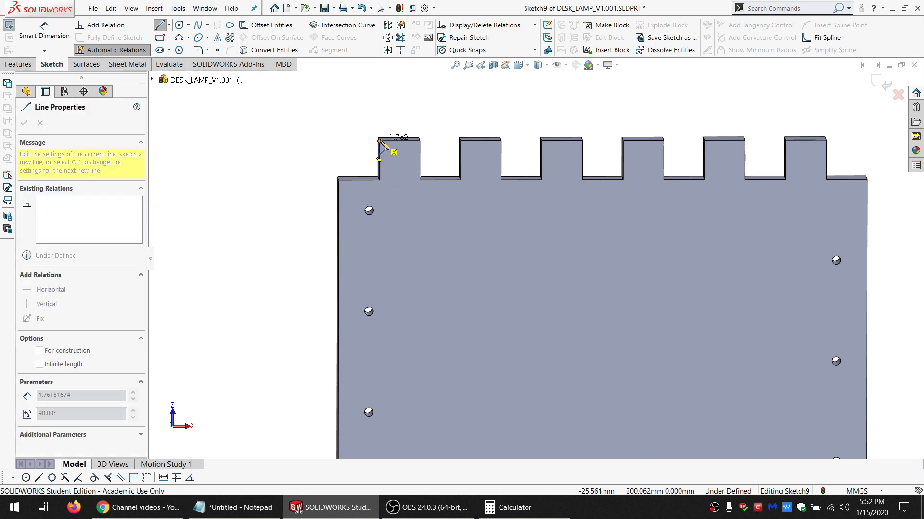
click(419, 141)
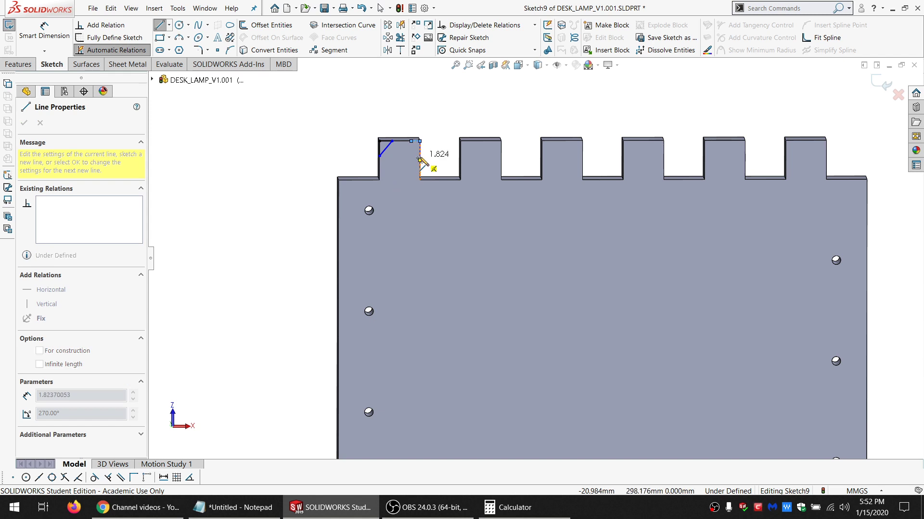
double_click(420, 156)
drag(339, 284, 416, 284)
key(Escape)
Make the horizontal line perpendicular to the panel's left edge and convert it to a centreline
click(338, 291)
ctrl+click(351, 285)
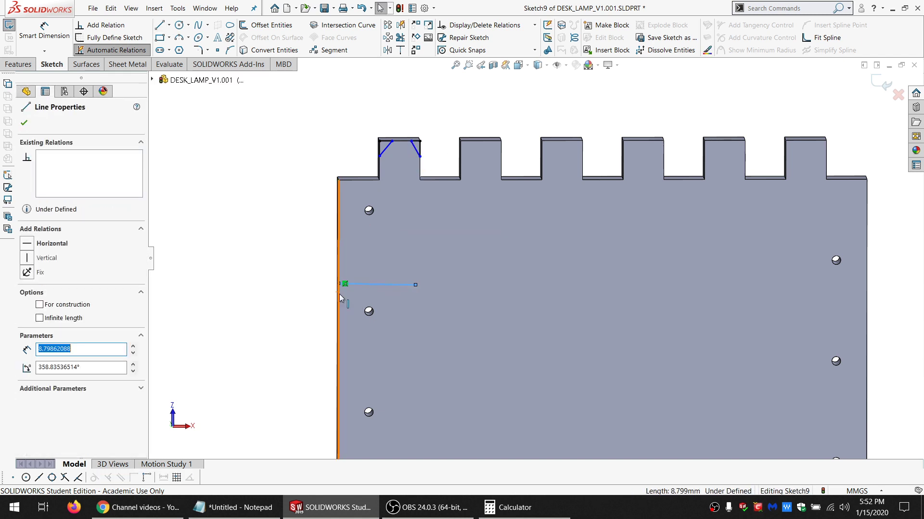
click(54, 311)
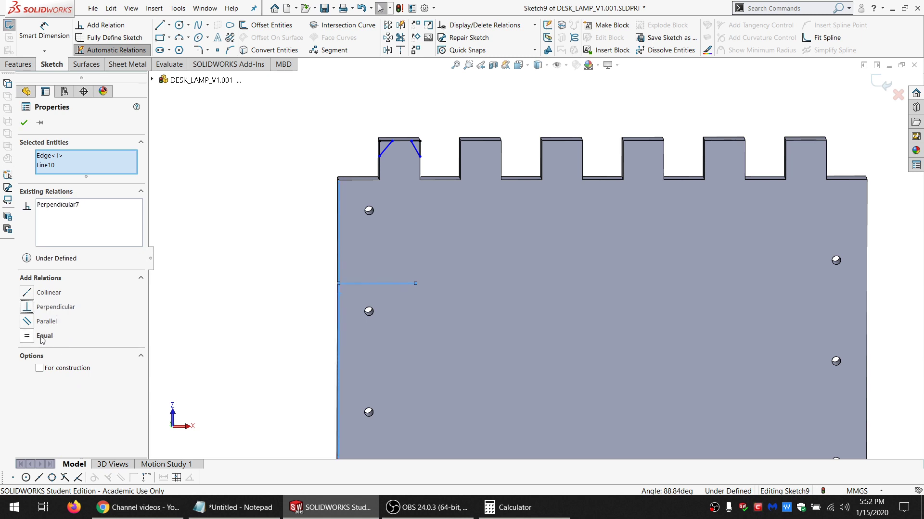
click(288, 305)
click(355, 284)
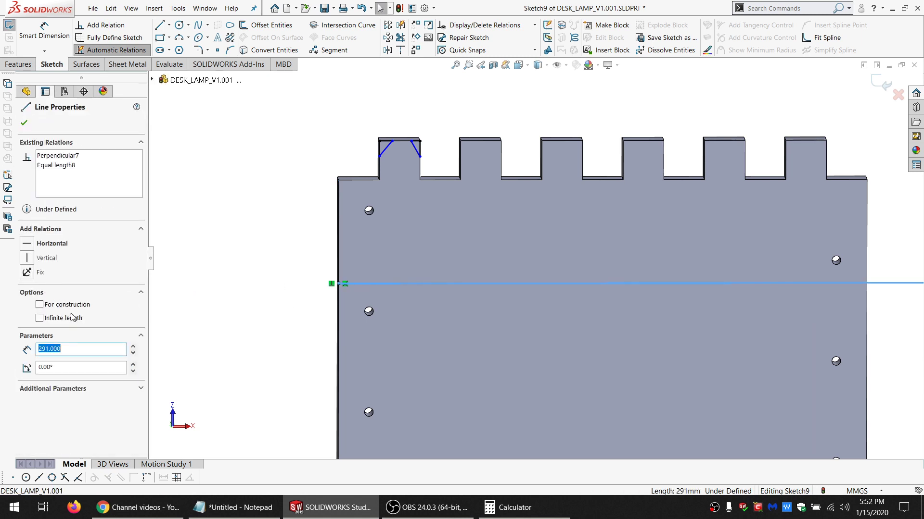
click(66, 305)
click(256, 228)
scroll(430, 152, down, 4)
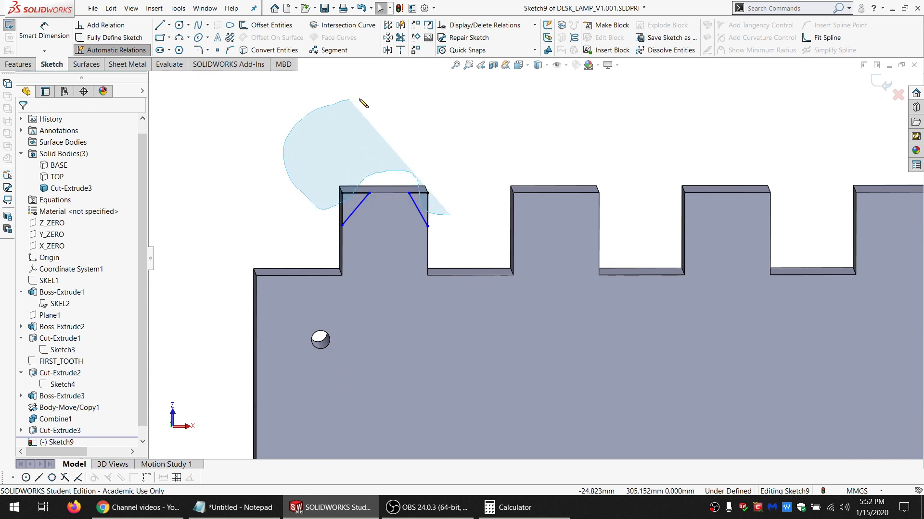
key(Escape)
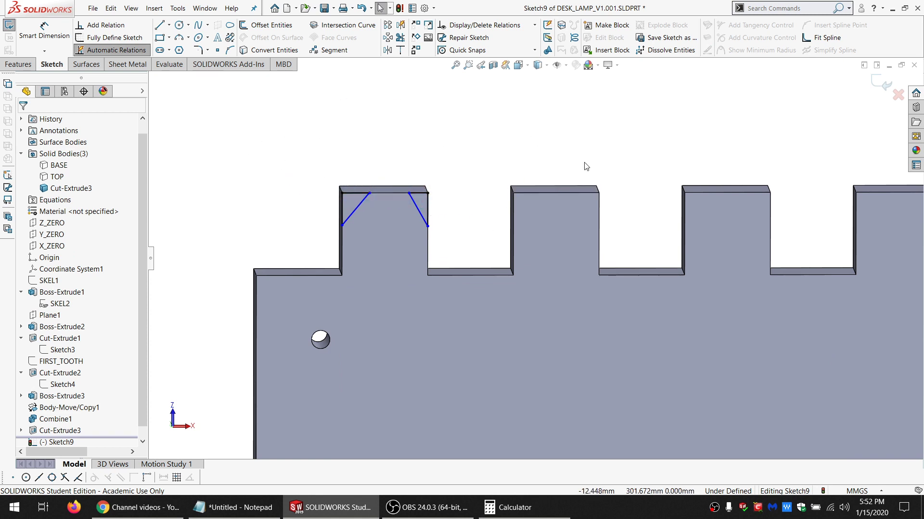
Make the two chamfer lines equal and begin adding an ASM_CHAMFER custom property
mouse_move(586, 167)
mouse_down()
mouse_move(504, 172)
mouse_move(446, 207)
mouse_move(383, 170)
mouse_move(341, 200)
mouse_move(307, 153)
mouse_up()
mouse_move(432, 214)
mouse_down()
mouse_move(395, 167)
mouse_move(327, 213)
mouse_move(257, 163)
mouse_move(255, 102)
mouse_move(325, 65)
mouse_move(239, 71)
mouse_move(249, 89)
mouse_move(397, 110)
mouse_move(406, 128)
mouse_up()
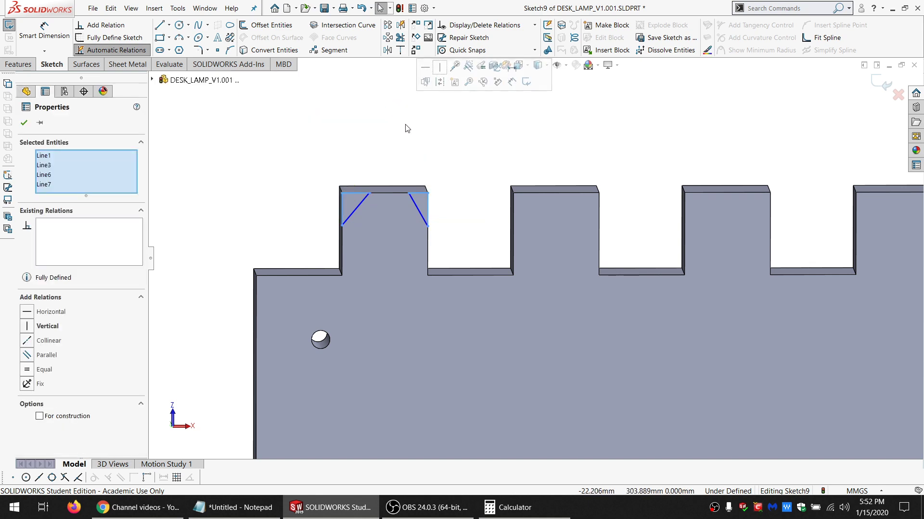
click(47, 371)
click(313, 186)
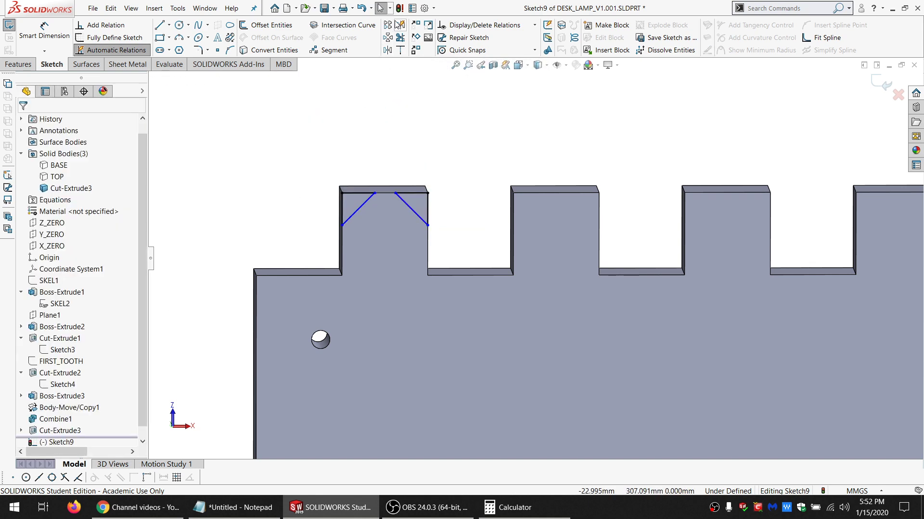
click(263, 190)
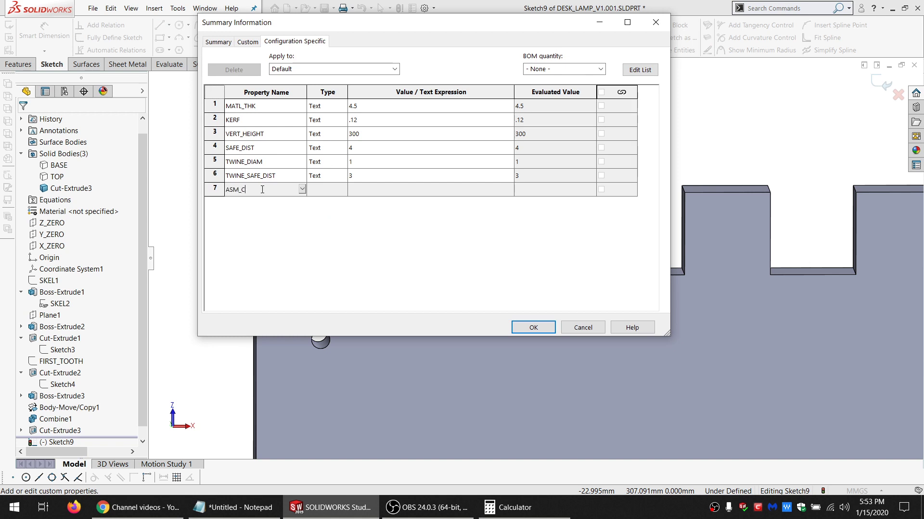
Set ASM_CHAMFER to .4 and link the chamfer-line dimension to it, reading 0.400
click(372, 191)
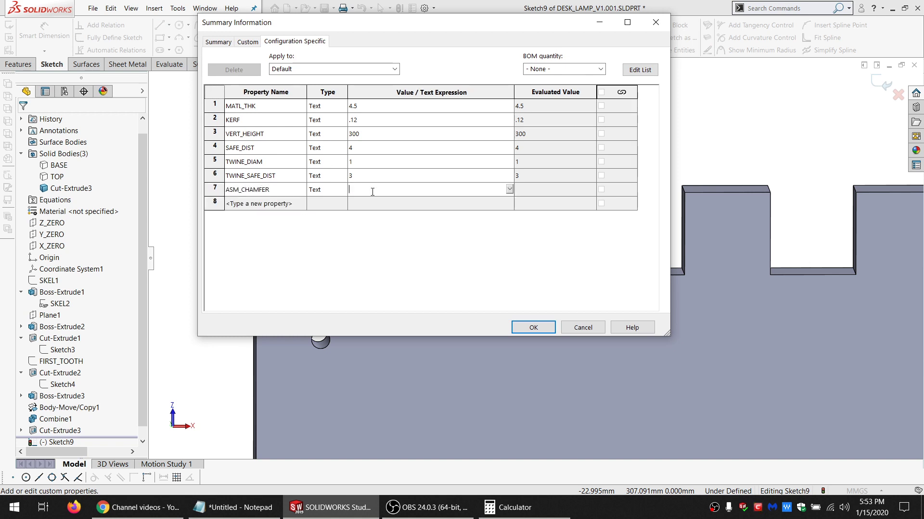
click(514, 331)
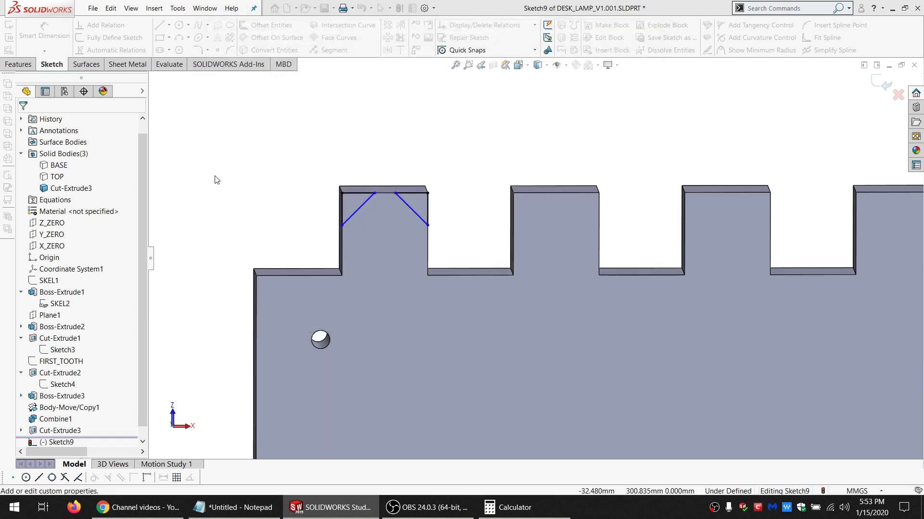
click(342, 226)
click(345, 192)
click(260, 199)
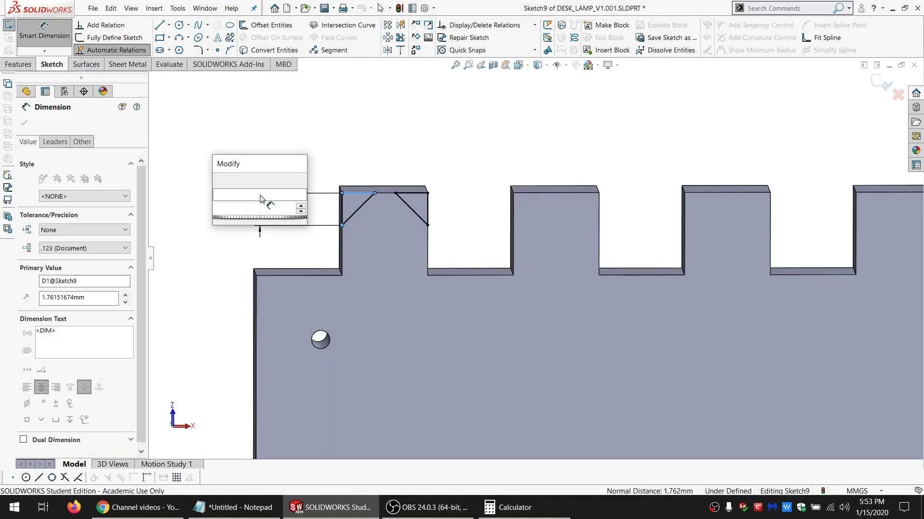
text(=AS)
click(255, 217)
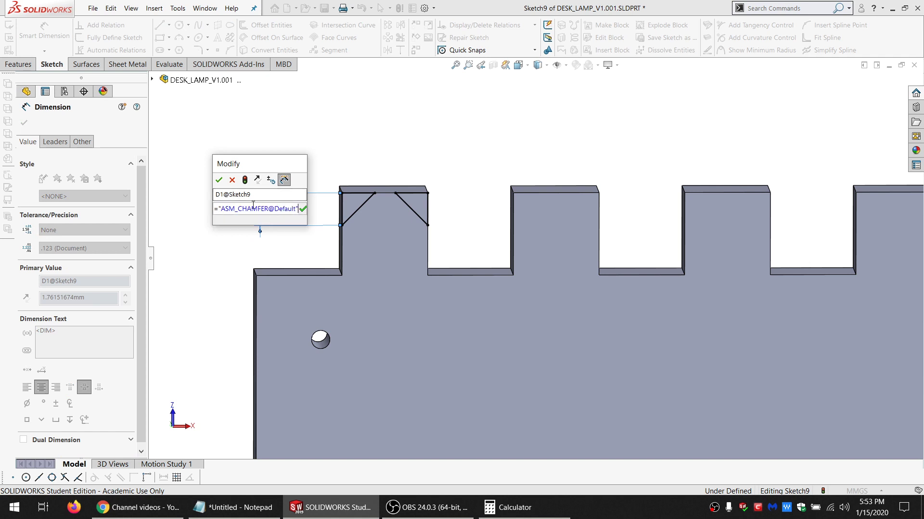
click(219, 180)
key(Escape)
mouse_move(493, 154)
mouse_down()
mouse_move(300, 166)
mouse_move(521, 281)
mouse_up()
scroll(521, 281, up, 5)
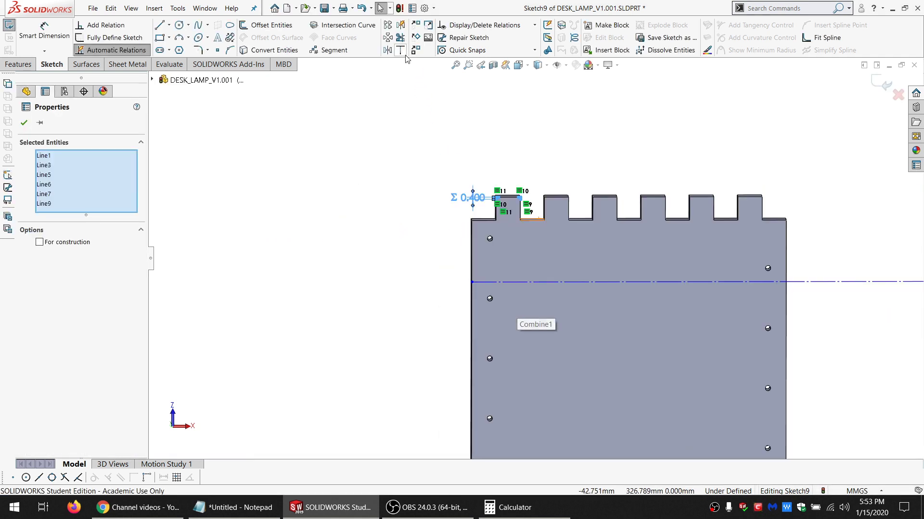
Mirror the first tooth's chamfer lines across centreline Line10
click(387, 50)
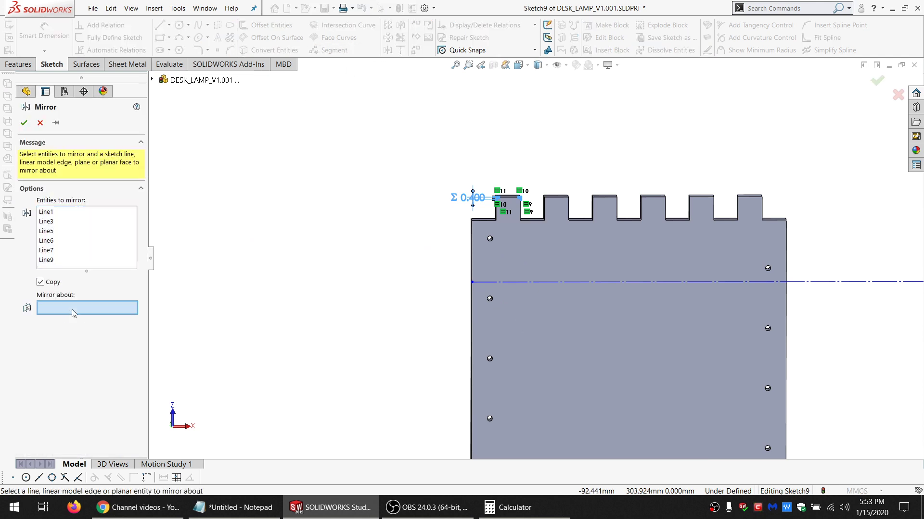
click(539, 281)
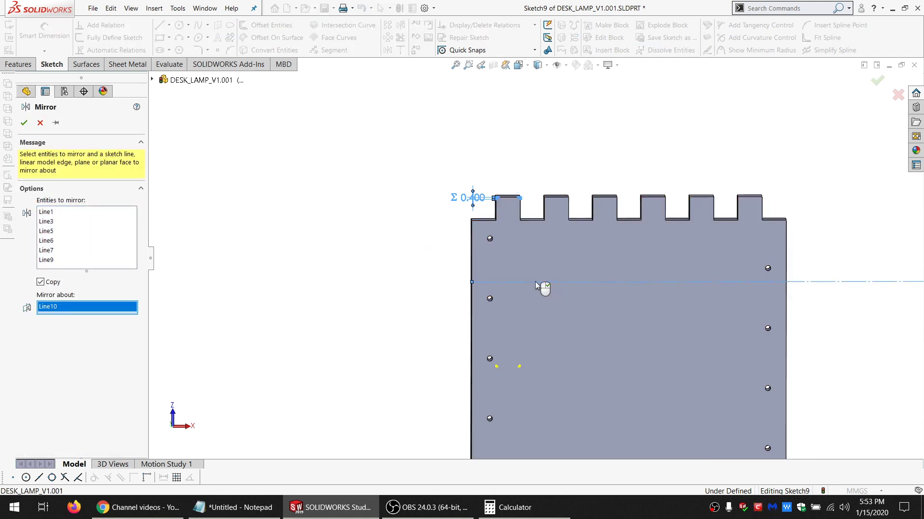
click(24, 123)
mouse_move(385, 381)
mouse_down()
mouse_move(593, 366)
mouse_move(521, 332)
mouse_move(416, 308)
mouse_move(414, 262)
mouse_move(603, 229)
mouse_move(531, 166)
mouse_move(373, 172)
mouse_up()
Pattern the chamfer lines 101 times at 10 mm along the panel's top edge
click(387, 26)
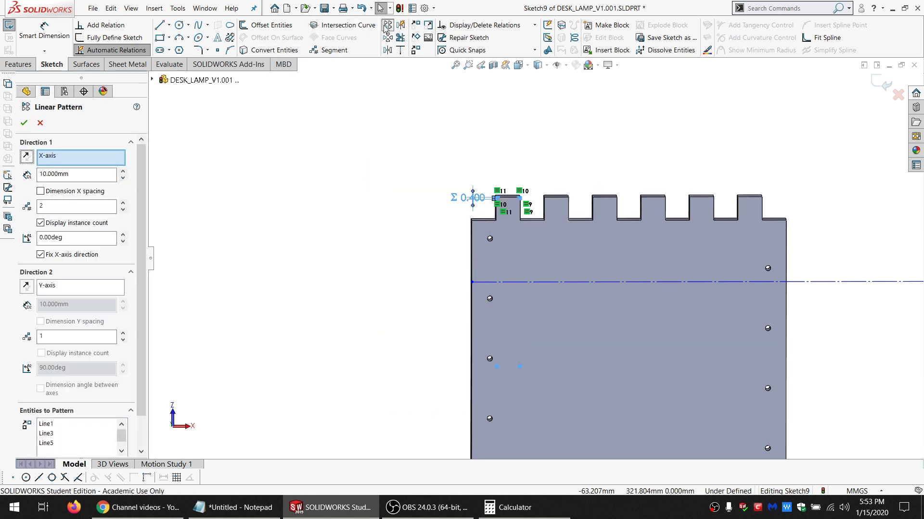
click(489, 223)
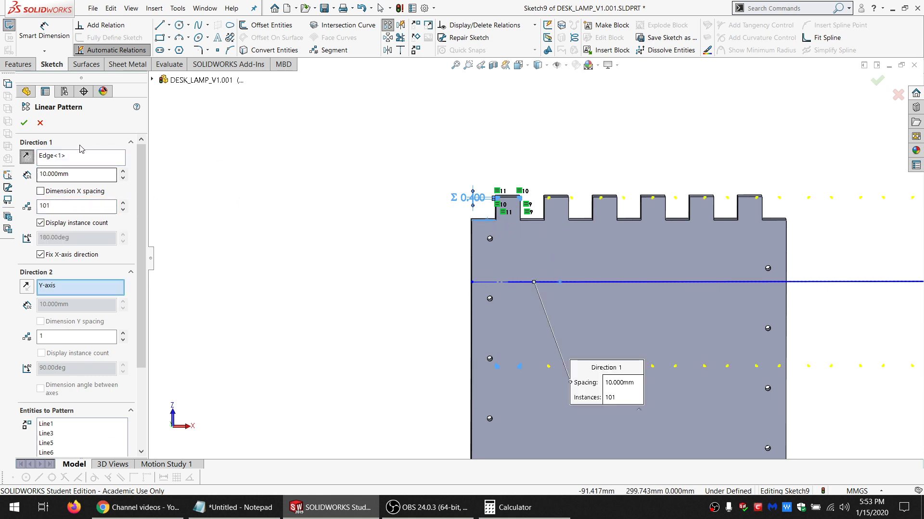
key(Return)
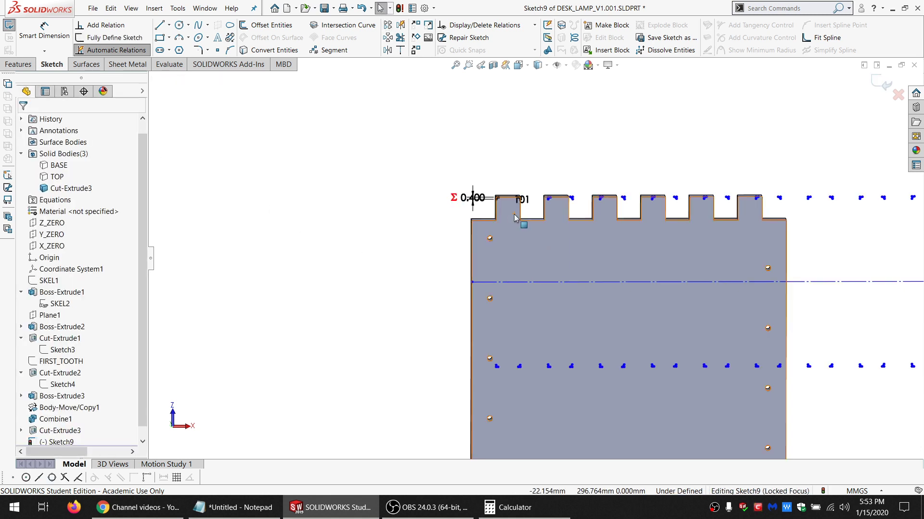
scroll(514, 214, down, 4)
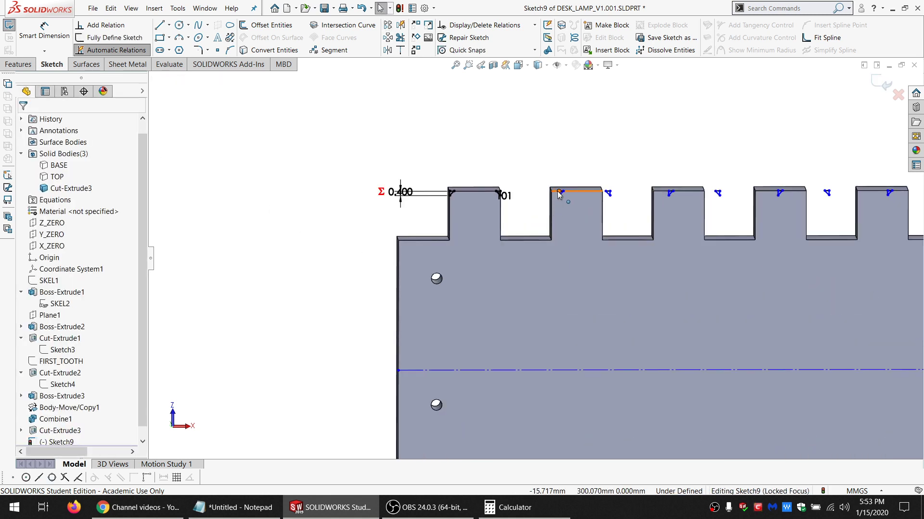
click(557, 192)
ctrl+click(550, 207)
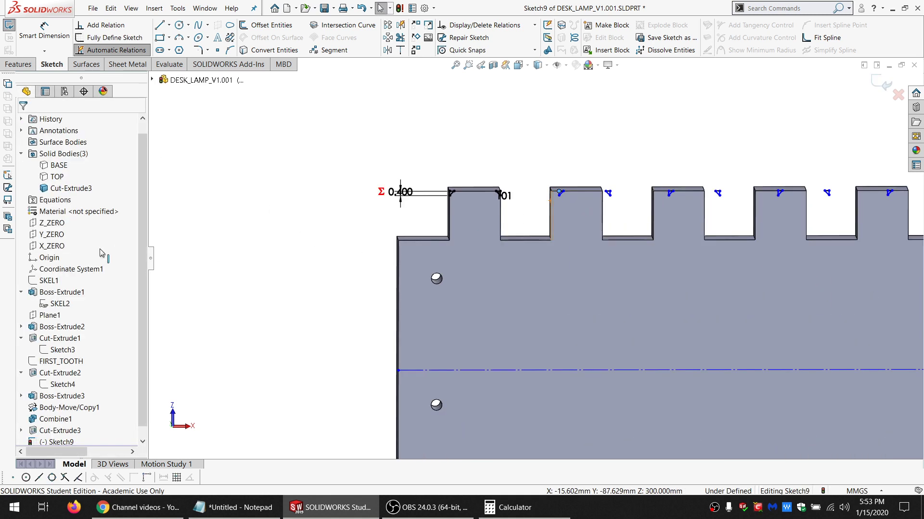
click(295, 293)
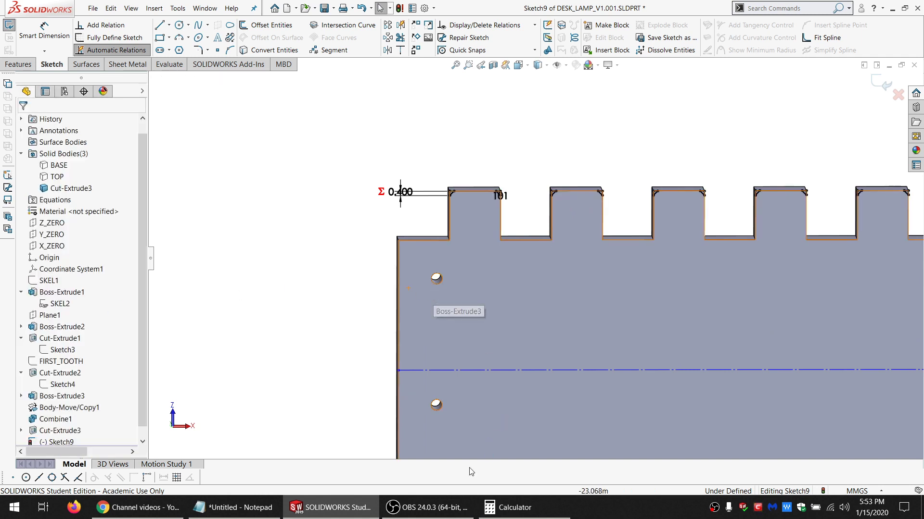
click(260, 509)
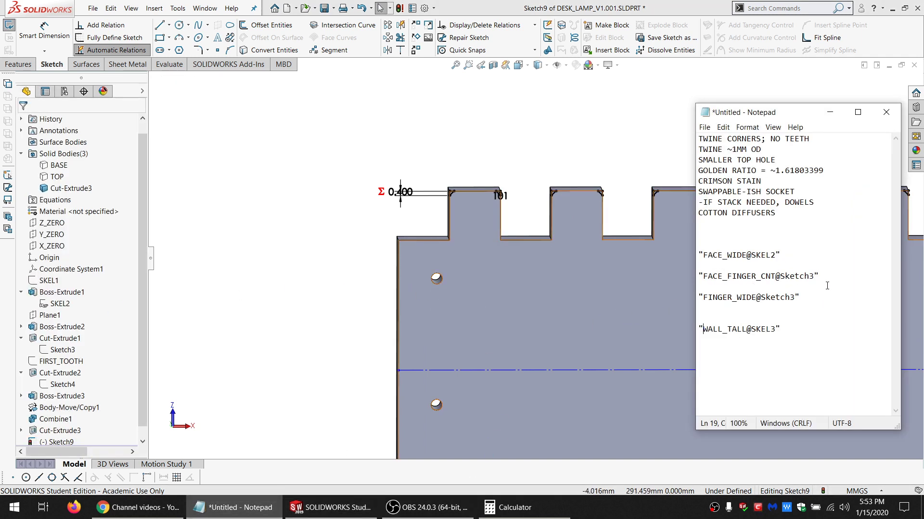
Link the 101 tooth-pattern count to FACE_FINGER_CNT@Sketch3, changing it to 6
drag(819, 276, 679, 277)
key(ctrl+c)
click(350, 255)
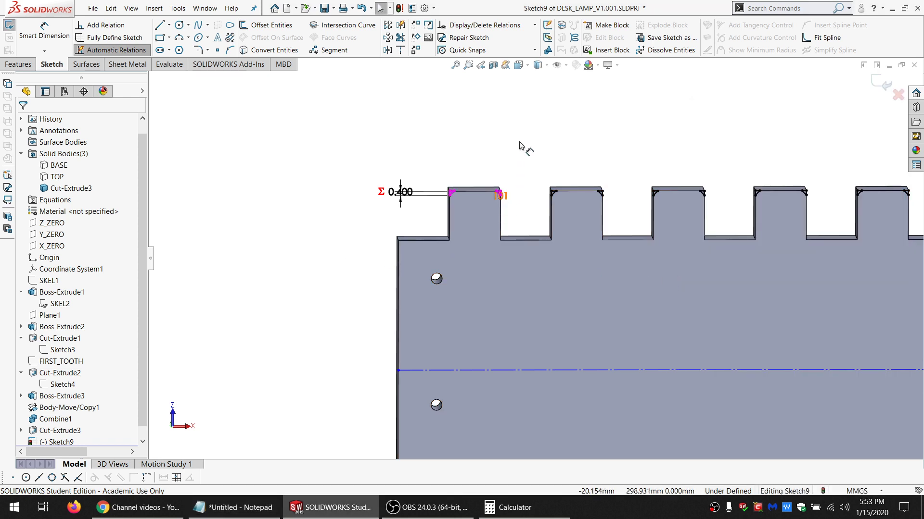
drag(501, 196, 511, 144)
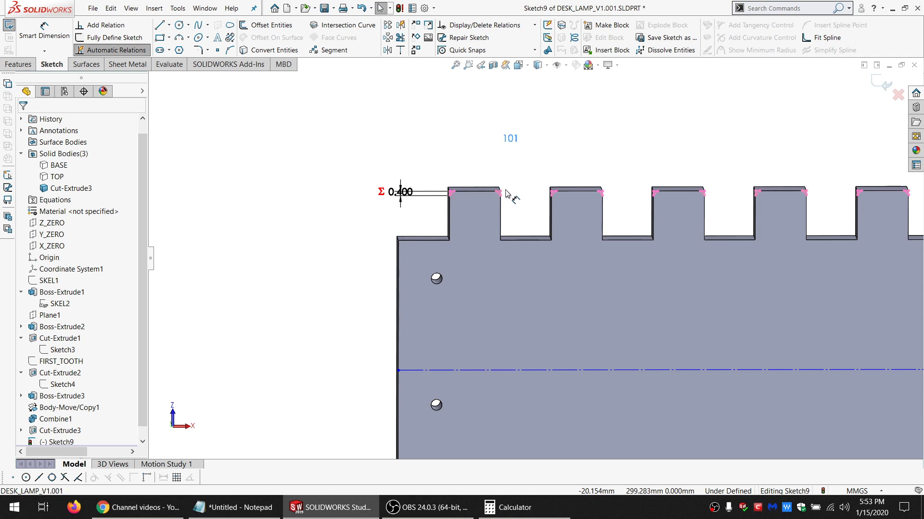
double_click(510, 140)
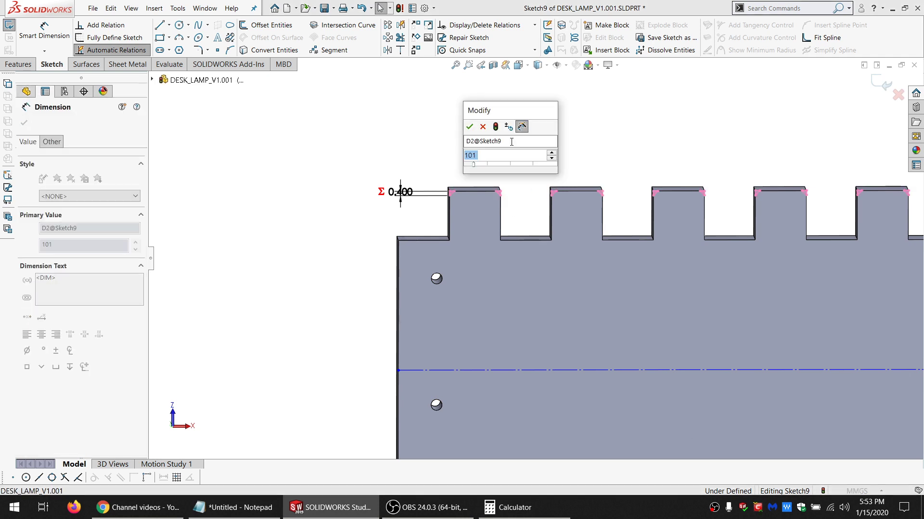
key(ctrl+v)
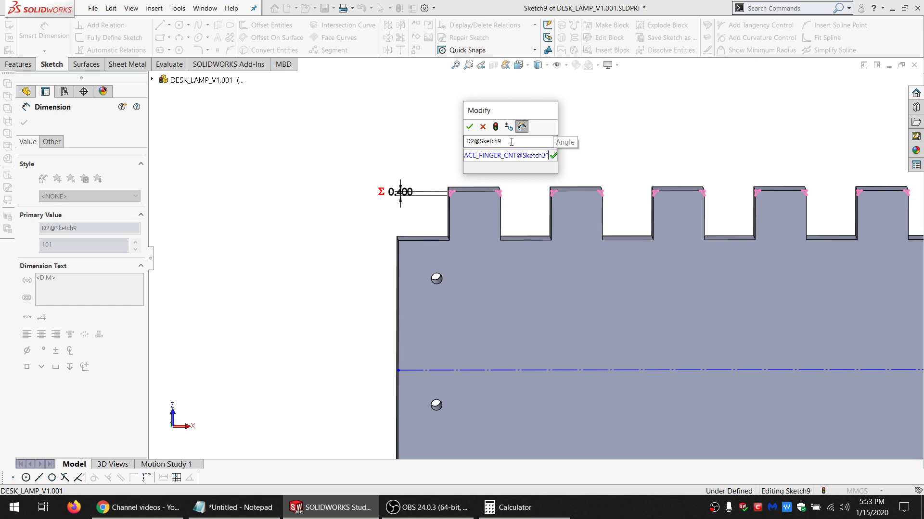
key(Return)
click(446, 150)
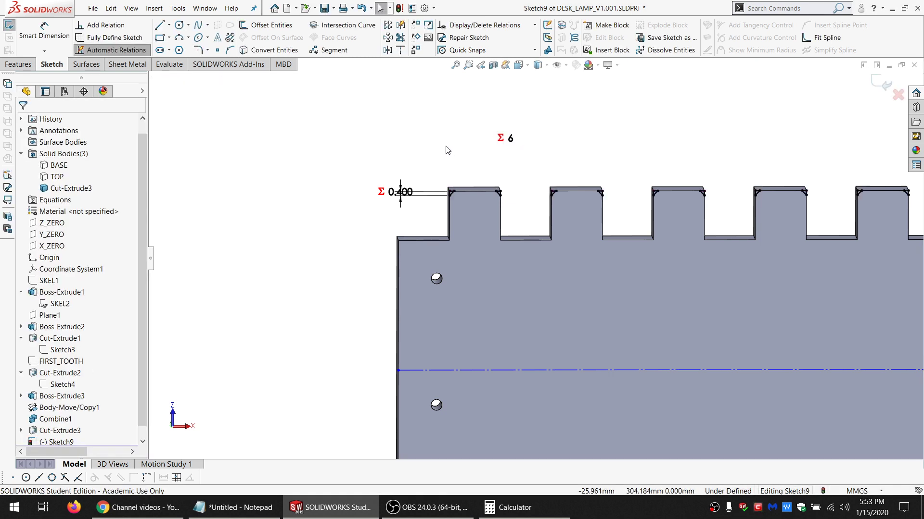
Constrain the tooth-corner sketch point to the tooth edge, fully defining the sketch
scroll(557, 268, up, 3)
scroll(500, 388, down, 5)
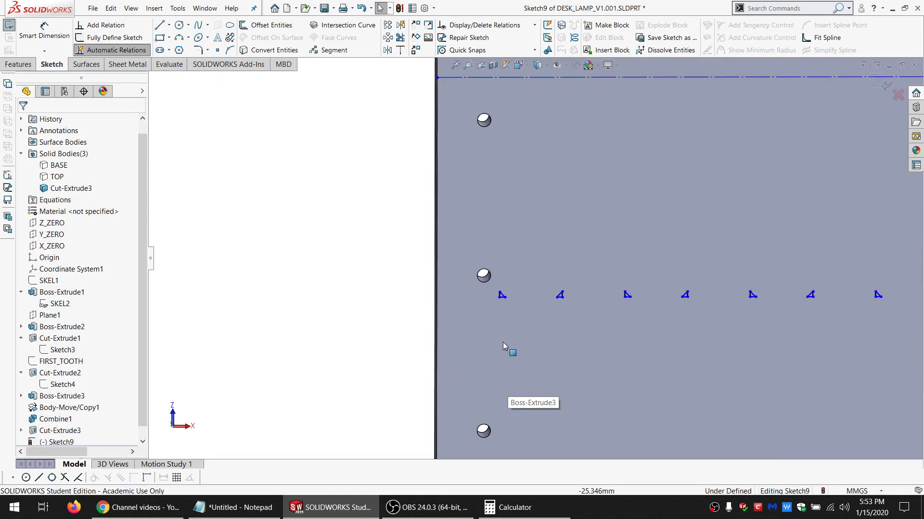
click(500, 296)
scroll(512, 302, up, 6)
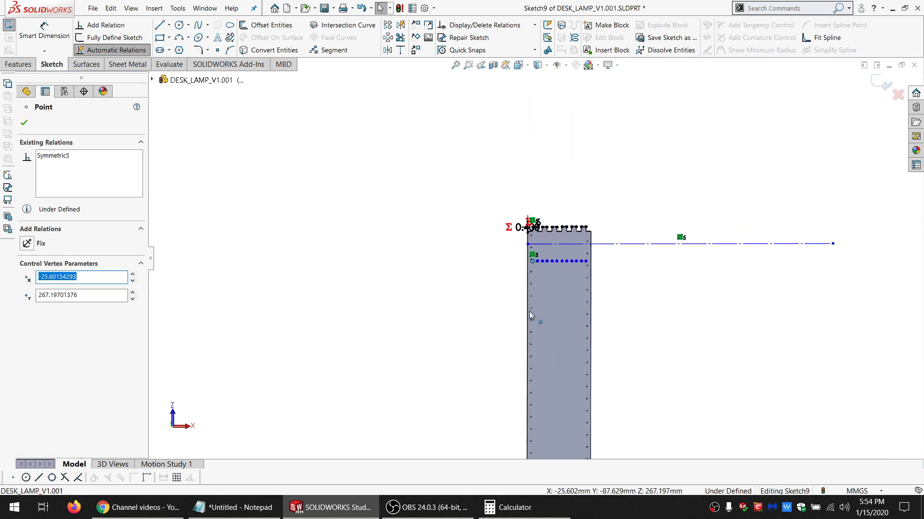
scroll(530, 315, up, 2)
scroll(521, 256, down, 8)
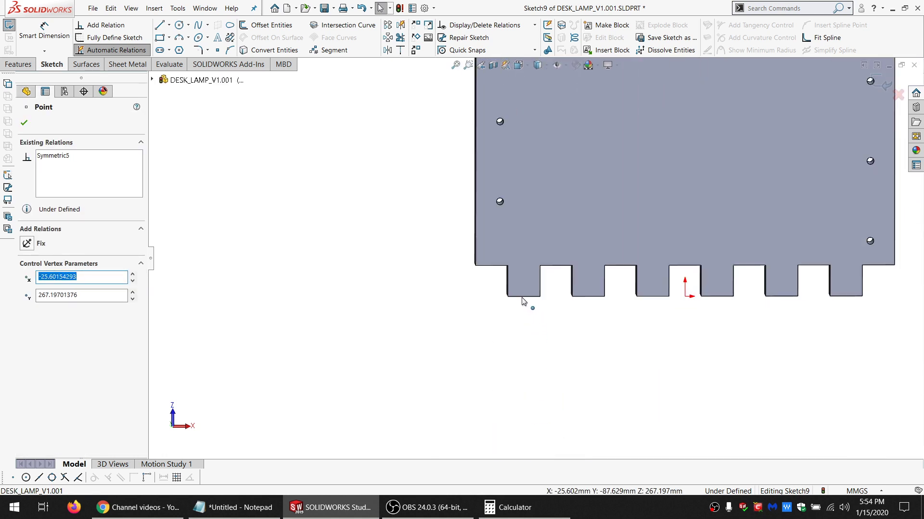
ctrl+click(524, 296)
click(28, 307)
click(391, 308)
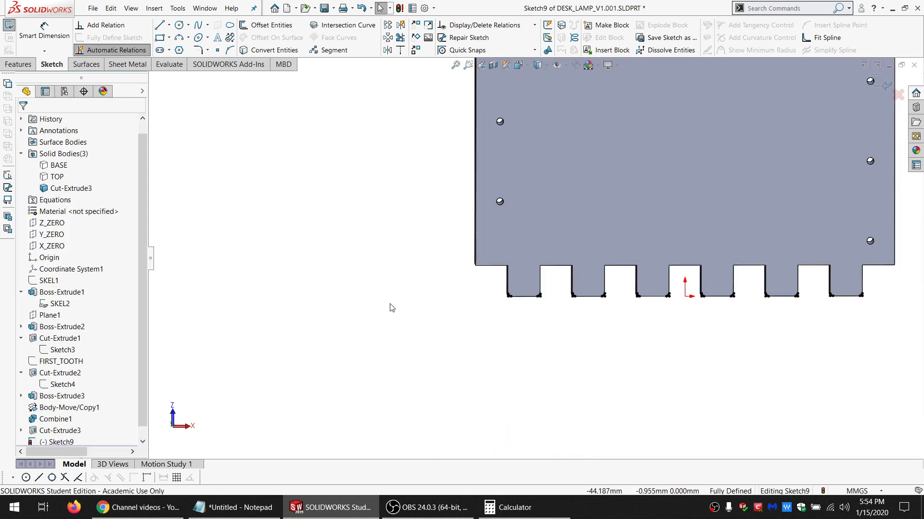
scroll(443, 268, up, 5)
scroll(532, 189, up, 3)
scroll(532, 202, down, 3)
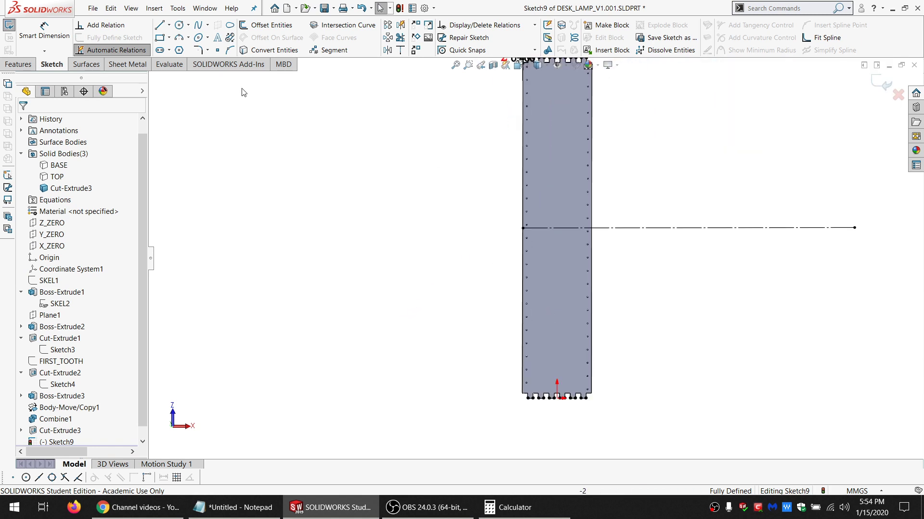
Extrude-cut the chamfer profiles Through All, affecting only the tall panel body
click(13, 64)
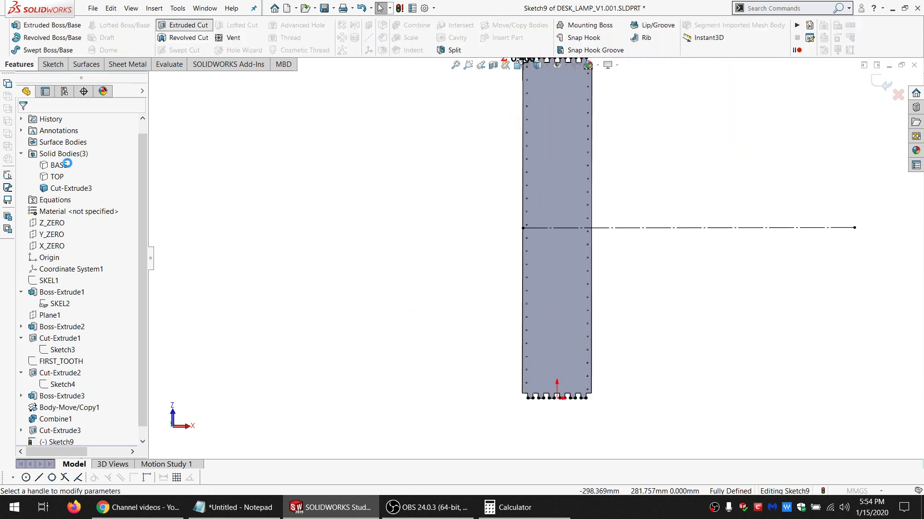
click(186, 25)
click(66, 189)
click(54, 208)
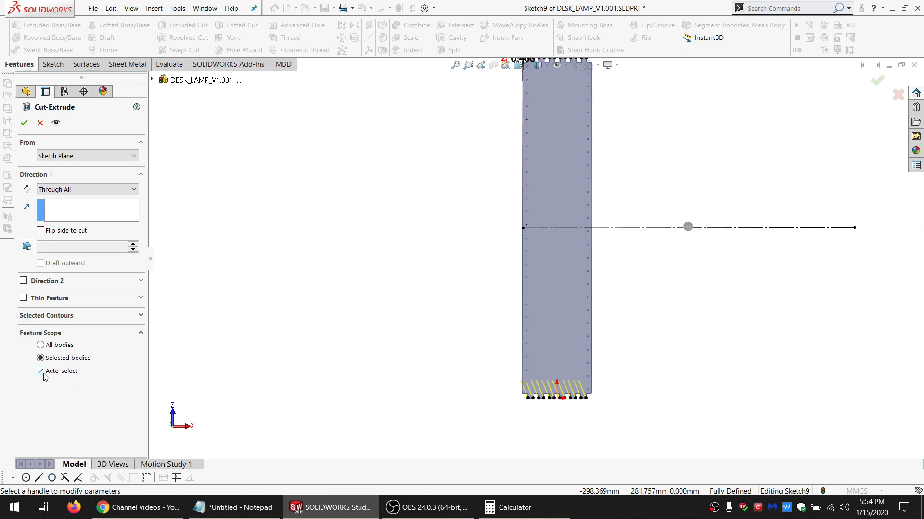
click(44, 373)
click(529, 300)
click(24, 123)
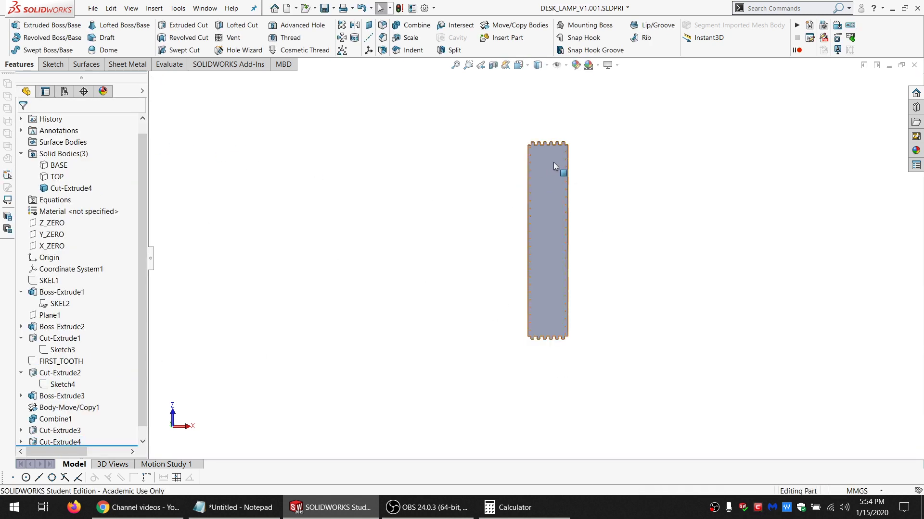
Show the hidden TOP ring and BASE bodies again
scroll(553, 166, down, 10)
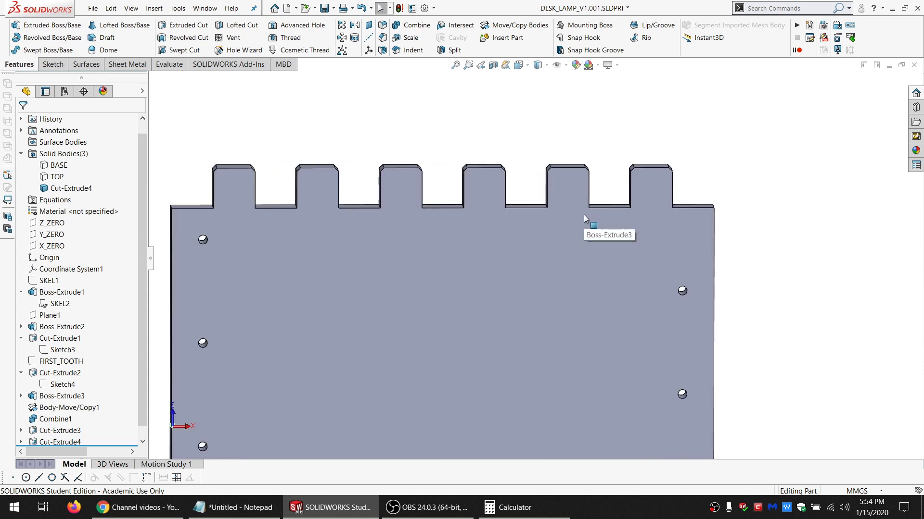
scroll(472, 257, up, 4)
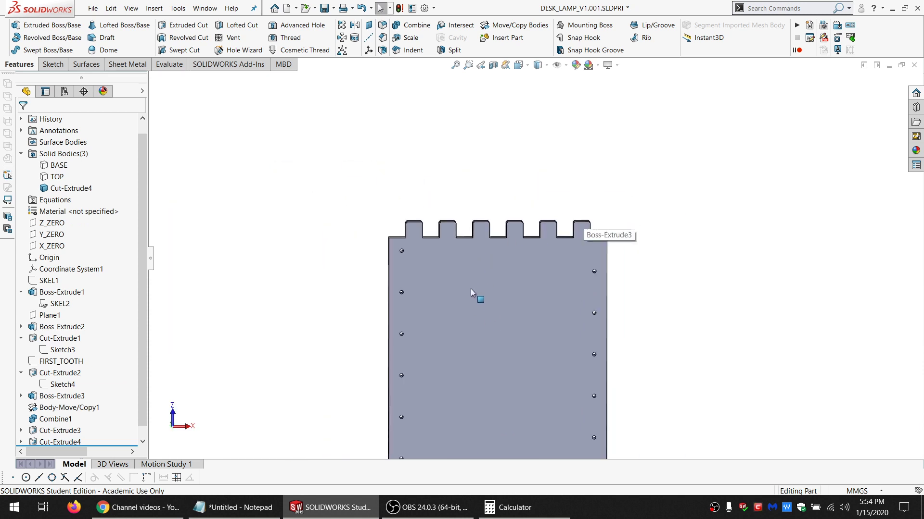
scroll(446, 290, up, 5)
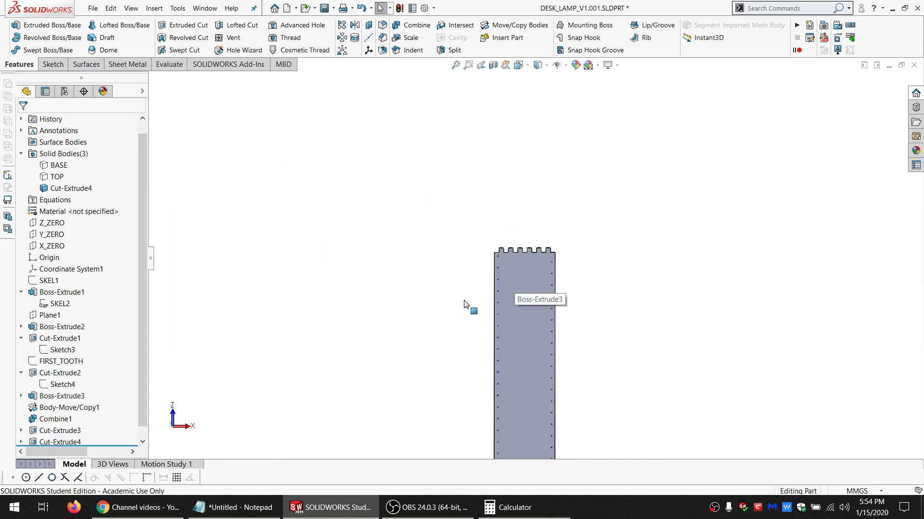
scroll(534, 301, down, 2)
click(57, 177)
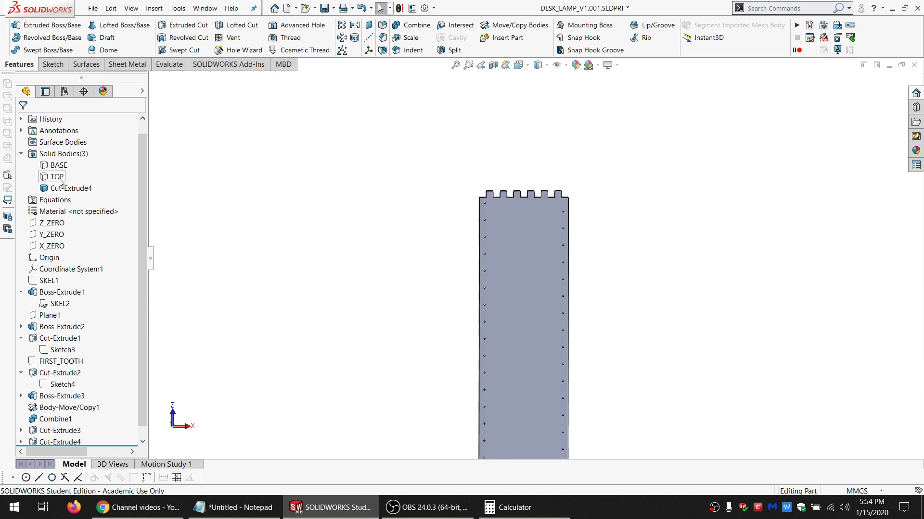
click(67, 164)
click(56, 165)
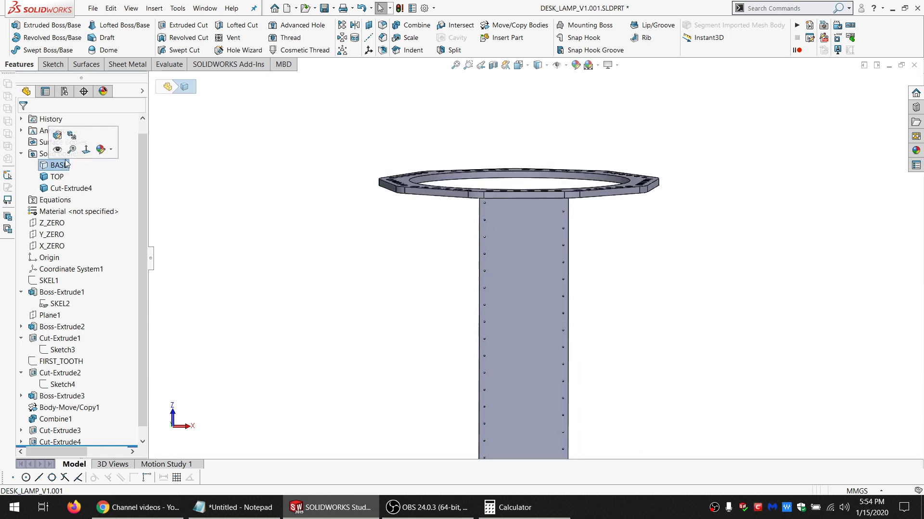
click(58, 150)
Orbit around the lamp to inspect the top ring, column and panel joints
scroll(570, 376, up, 4)
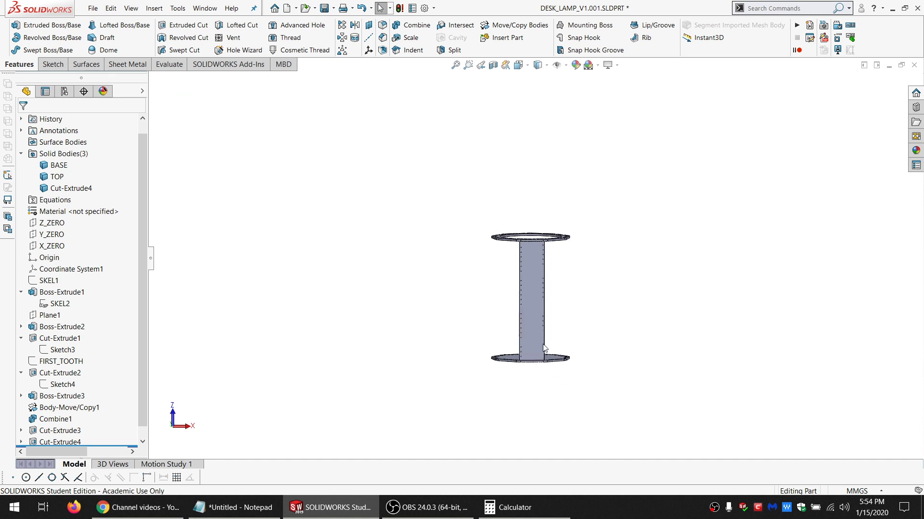
scroll(502, 285, down, 5)
middle_drag(502, 282, 509, 212)
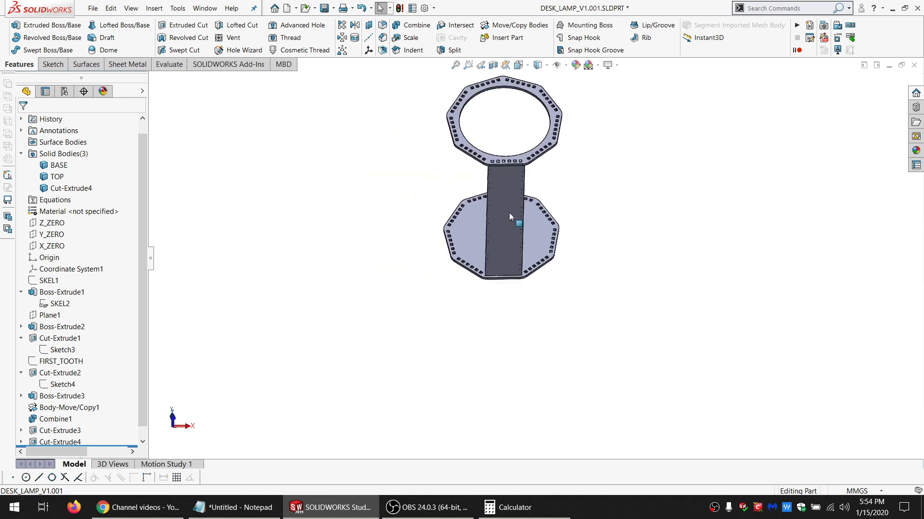
middle_drag(501, 258, 542, 297)
scroll(513, 234, up, 5)
scroll(528, 213, down, 4)
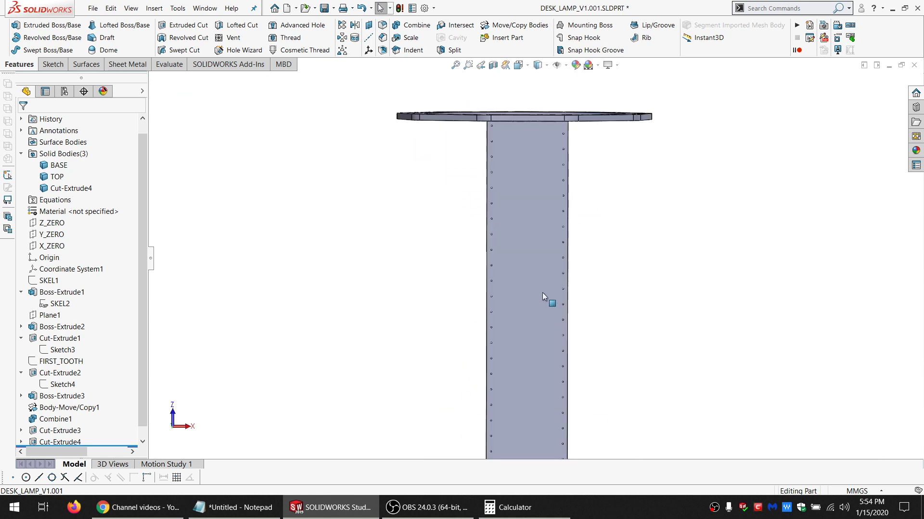
click(515, 171)
scroll(515, 177, up, 3)
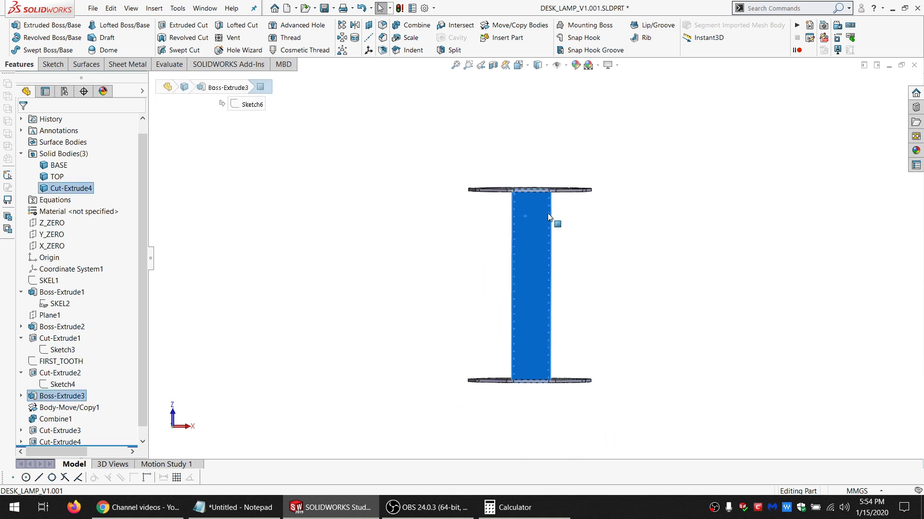
middle_drag(527, 269, 534, 282)
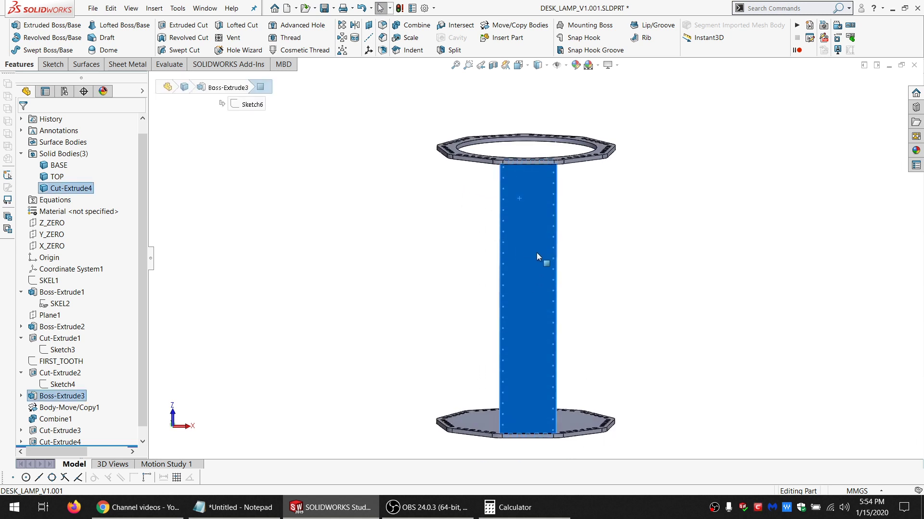
middle_drag(528, 246, 521, 268)
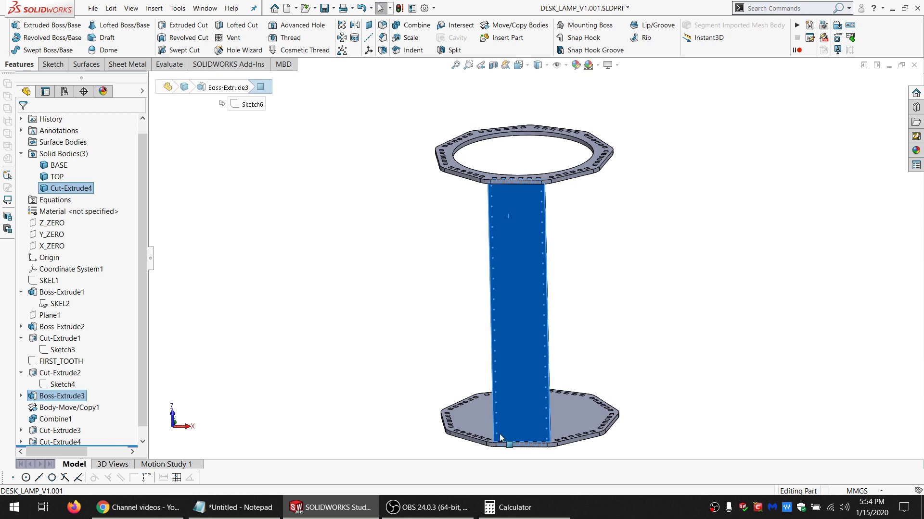
middle_drag(500, 437, 536, 448)
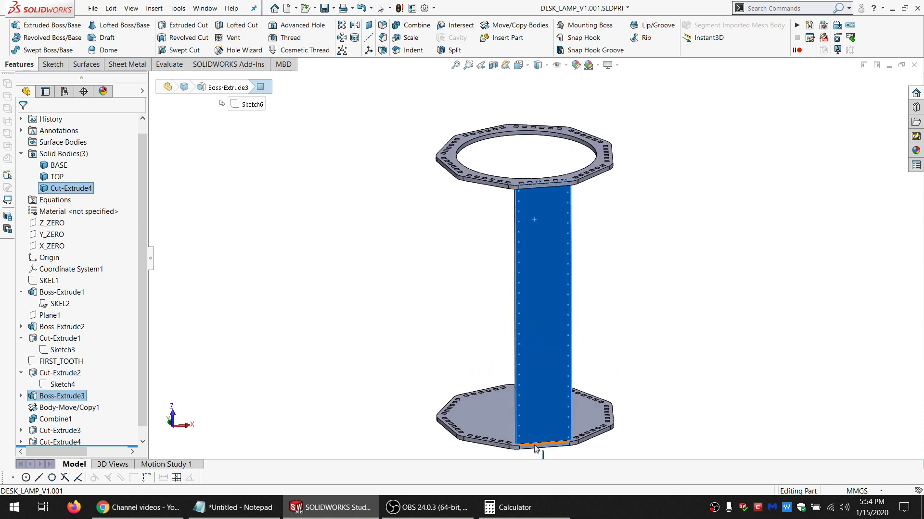
View the base plate from above, check the panel feature, and save the lamp part
scroll(534, 371, down, 3)
middle_drag(531, 371, 524, 402)
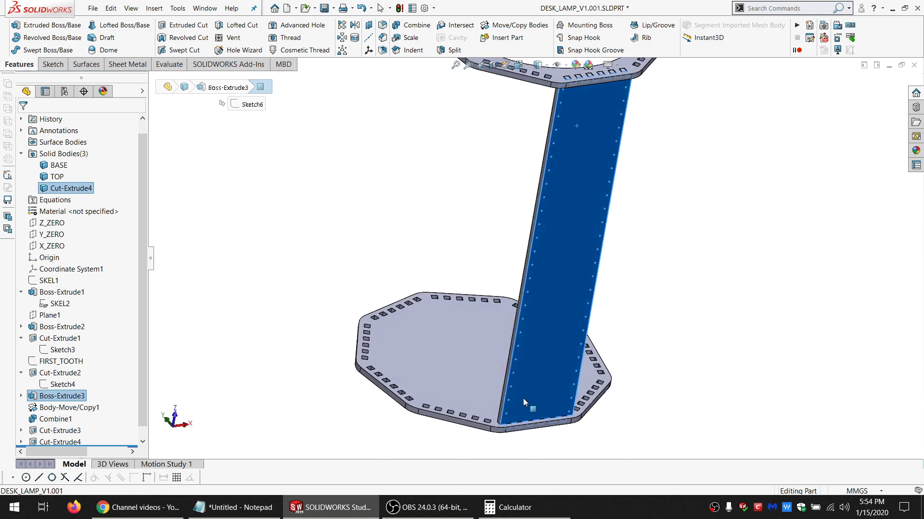
scroll(510, 370, up, 4)
scroll(524, 296, down, 4)
scroll(524, 214, up, 4)
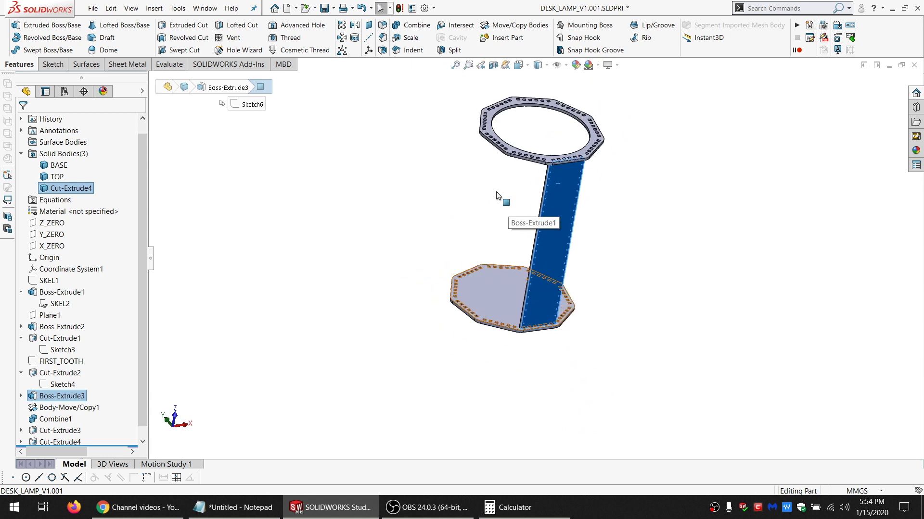
click(441, 287)
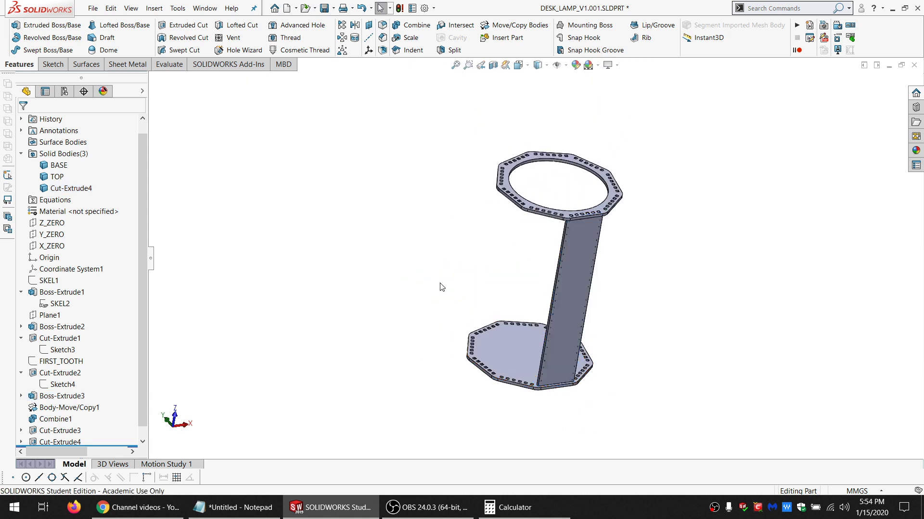
click(565, 276)
click(406, 256)
click(321, 8)
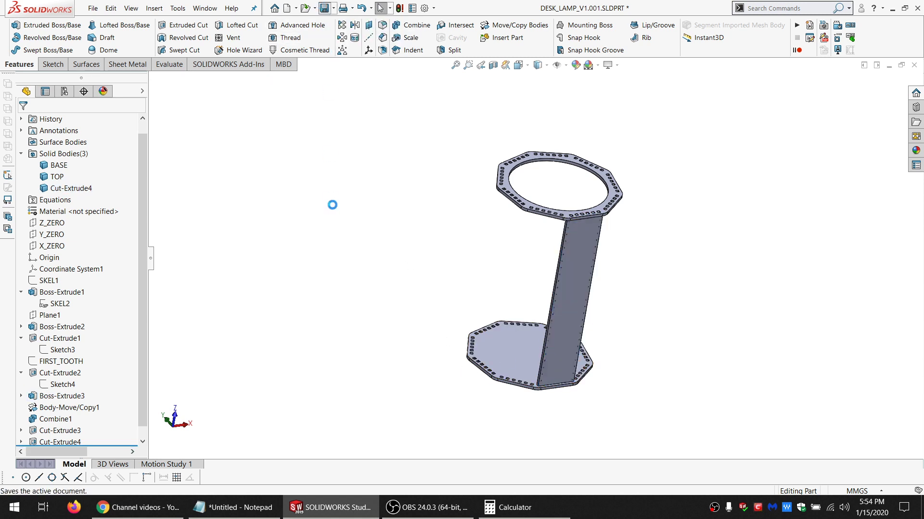